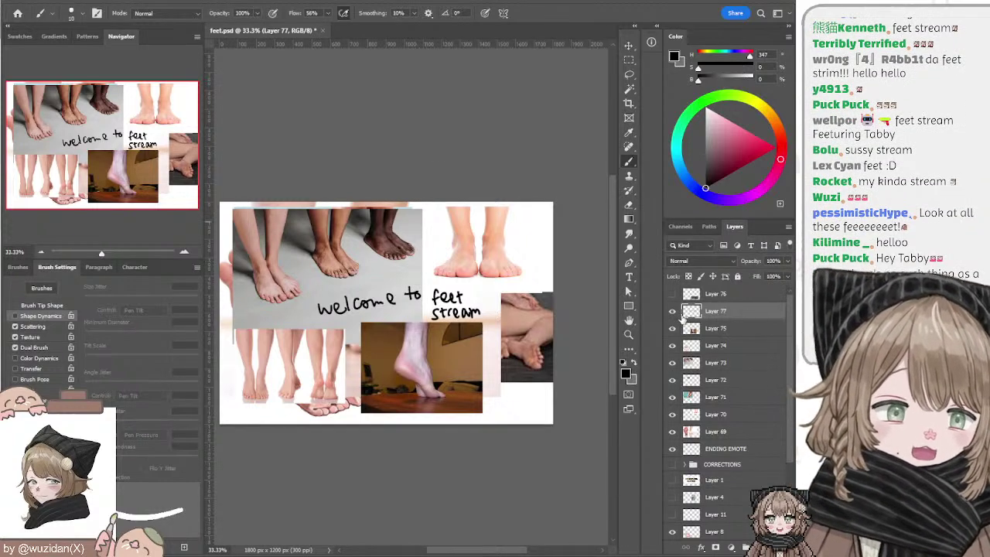
Step: Group the collage layers 69–77 into Group 3 and hide the group
{"action": "left_click", "coordinate": [715, 452], "text": "shift"}
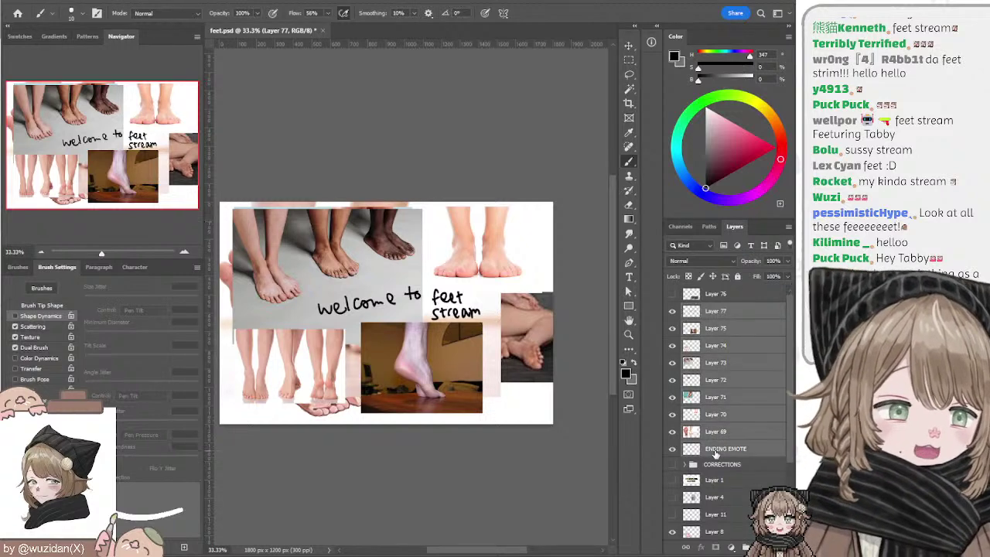
{"action": "left_click", "coordinate": [702, 432], "text": "shift"}
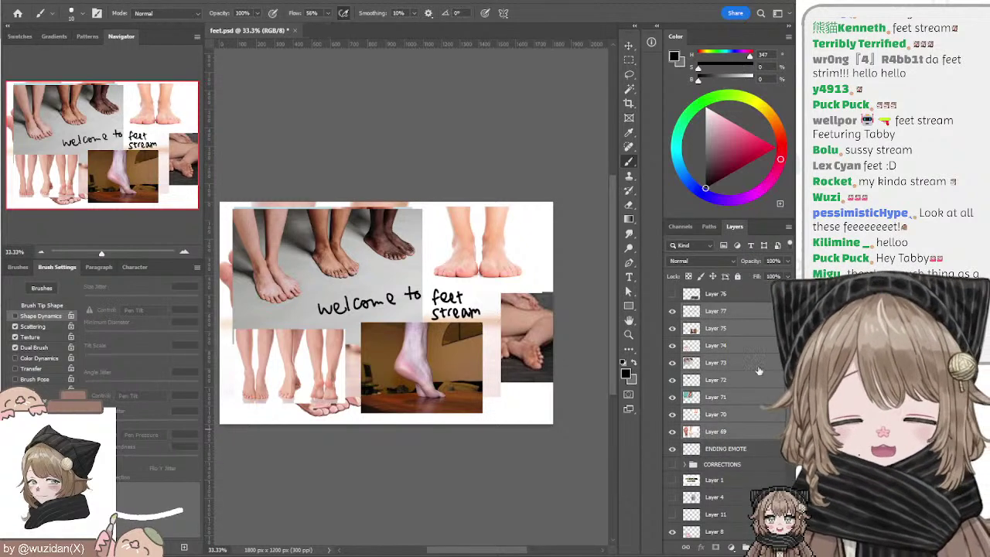
{"action": "key", "text": "ctrl+g"}
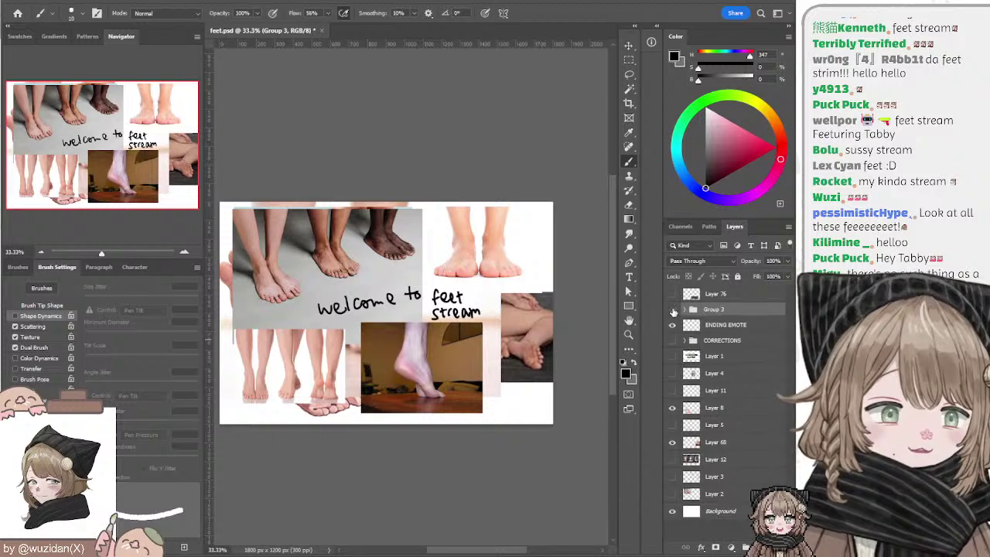
{"action": "left_click", "coordinate": [672, 309]}
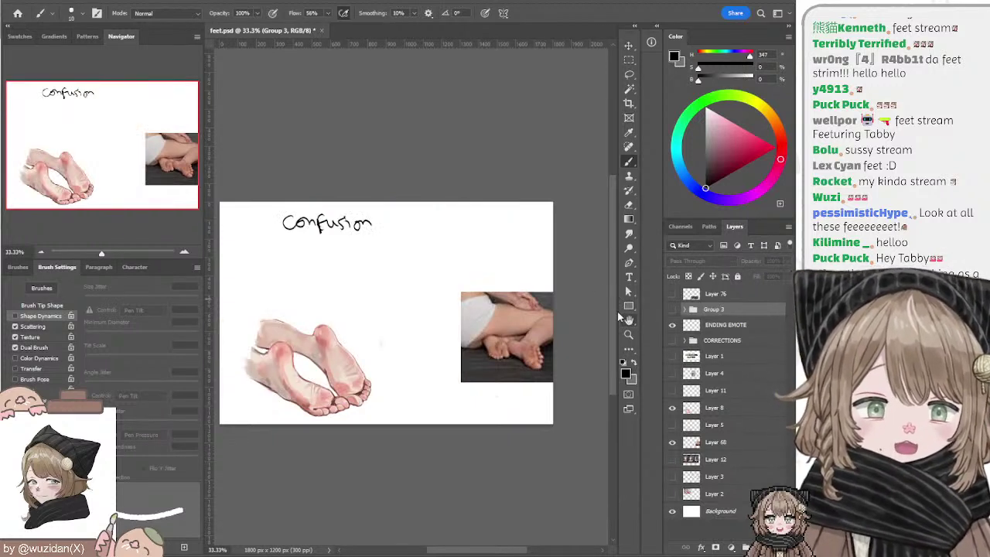
Step: Hide the small feet photo on Layer 68 and show the CORRECTIONS group
{"action": "left_click", "coordinate": [539, 331], "text": "ctrl"}
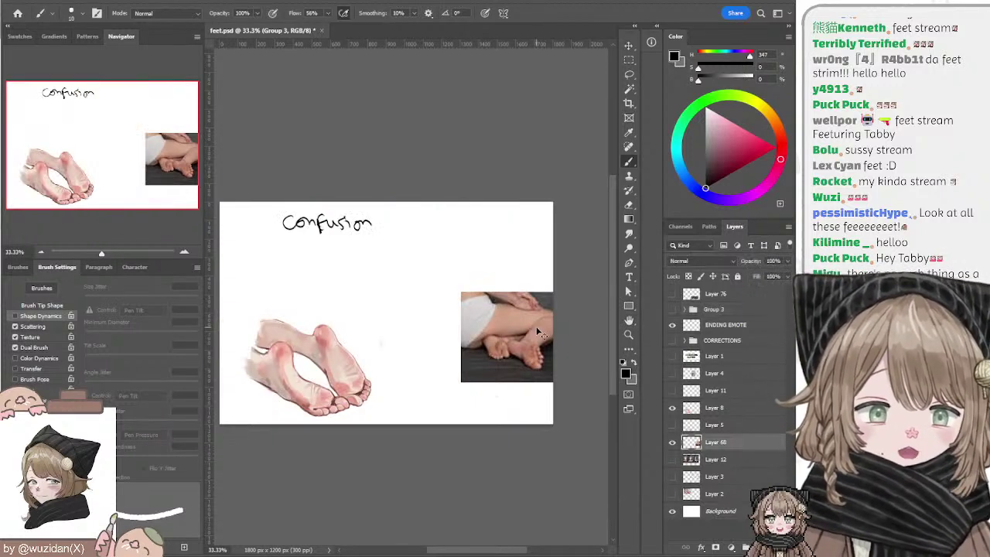
{"action": "left_click", "coordinate": [671, 442]}
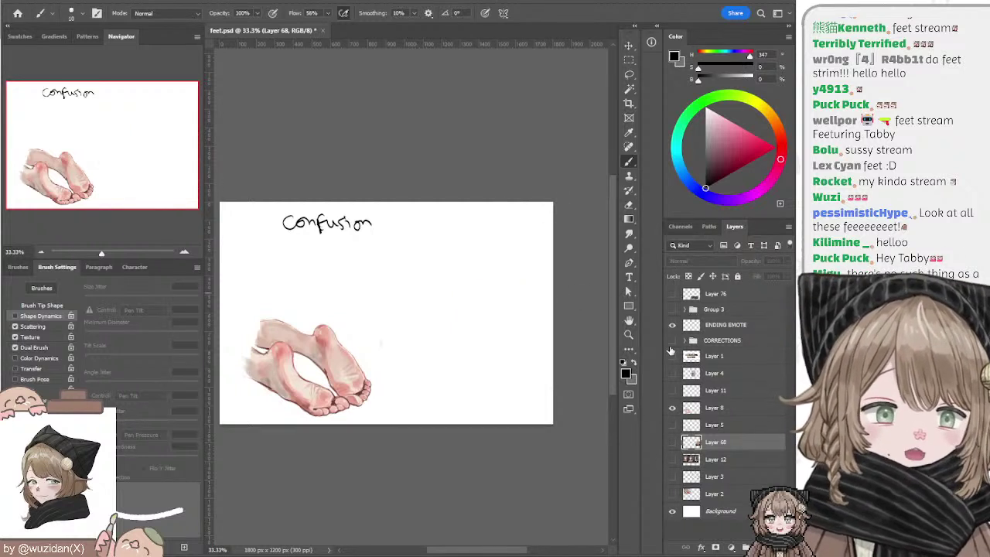
{"action": "left_click", "coordinate": [672, 342]}
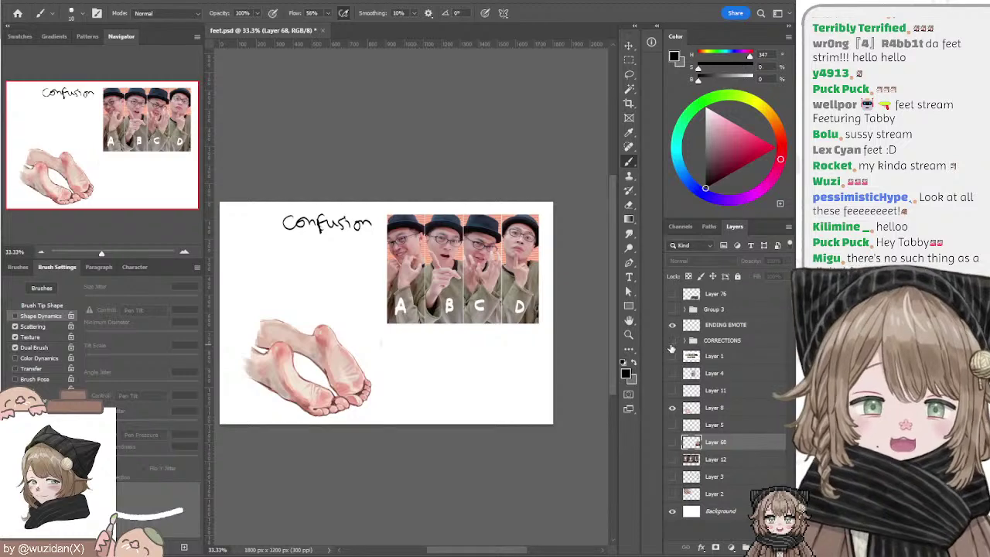
Step: Turn off the CORRECTIONS group so its A/B/C/D photo strip disappears
{"action": "left_click", "coordinate": [672, 341]}
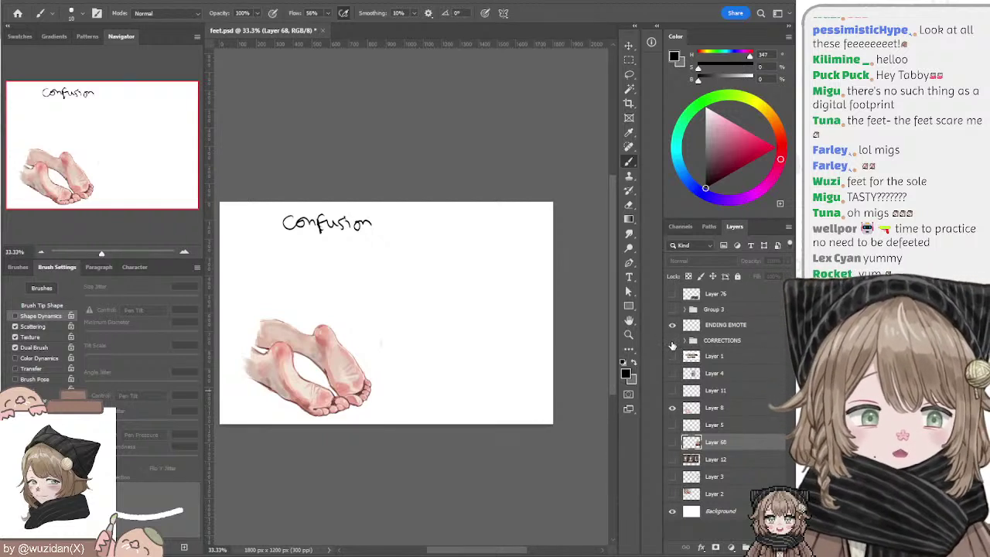
Step: Check the welcome collage and Layer 4 hand photo, leaving both hidden
{"action": "left_click", "coordinate": [671, 310]}
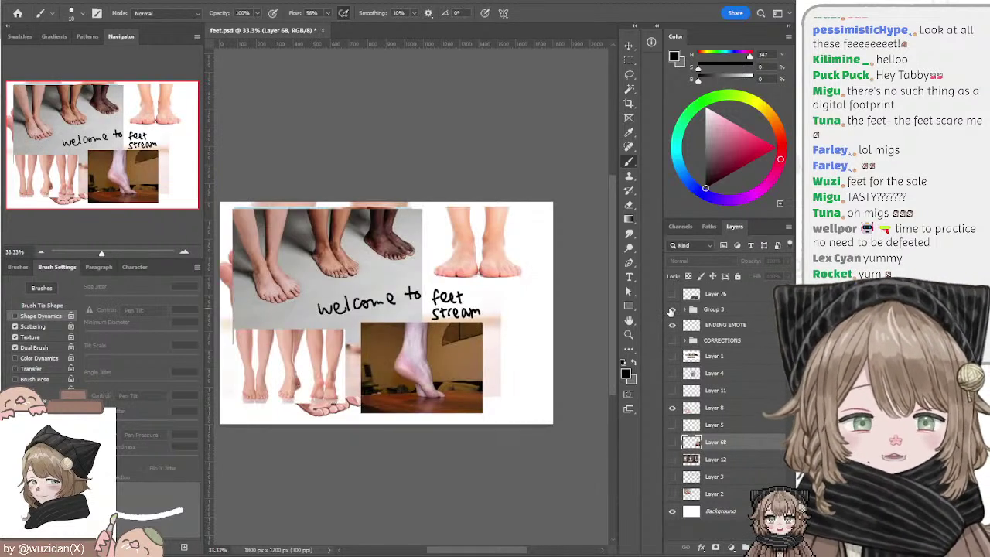
{"action": "left_click", "coordinate": [672, 311]}
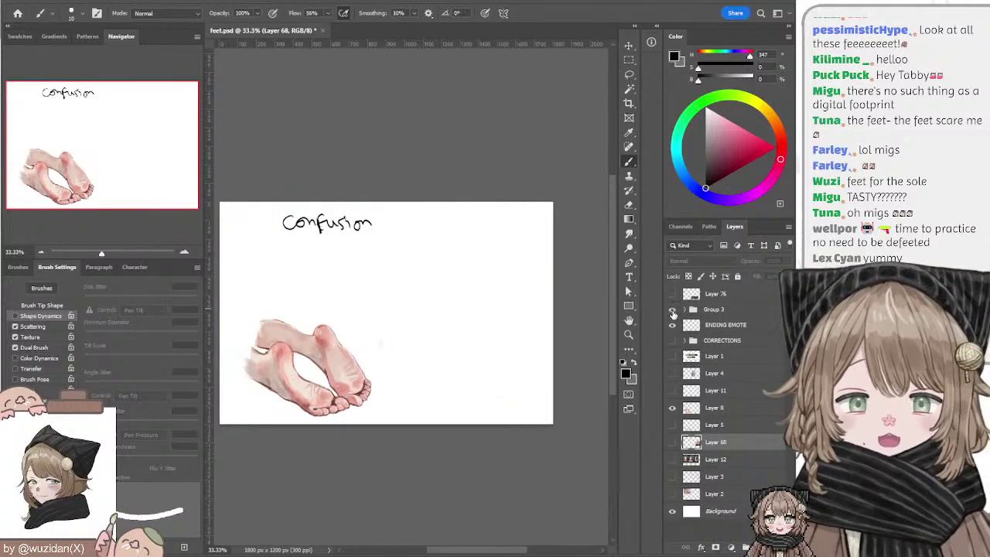
{"action": "left_click", "coordinate": [672, 310]}
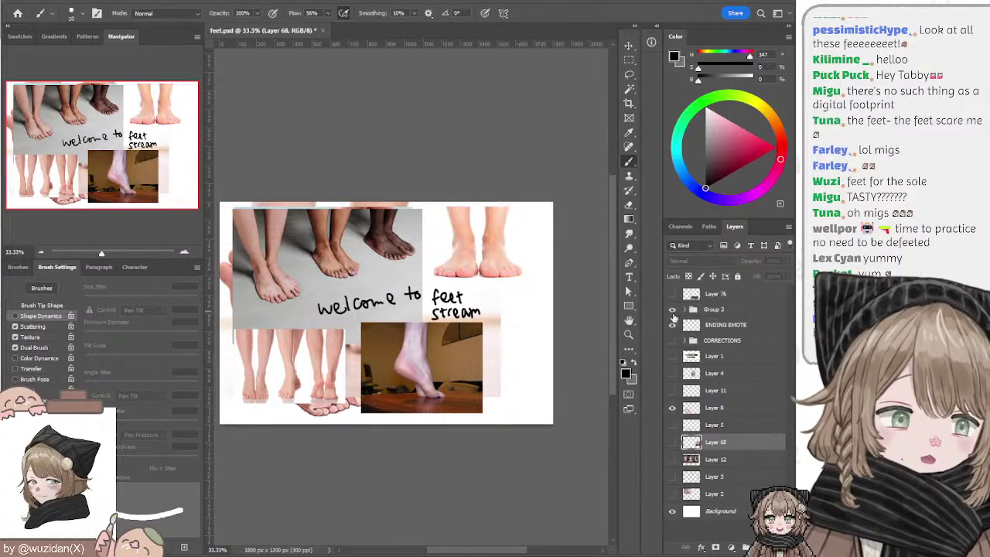
{"action": "left_click", "coordinate": [672, 311]}
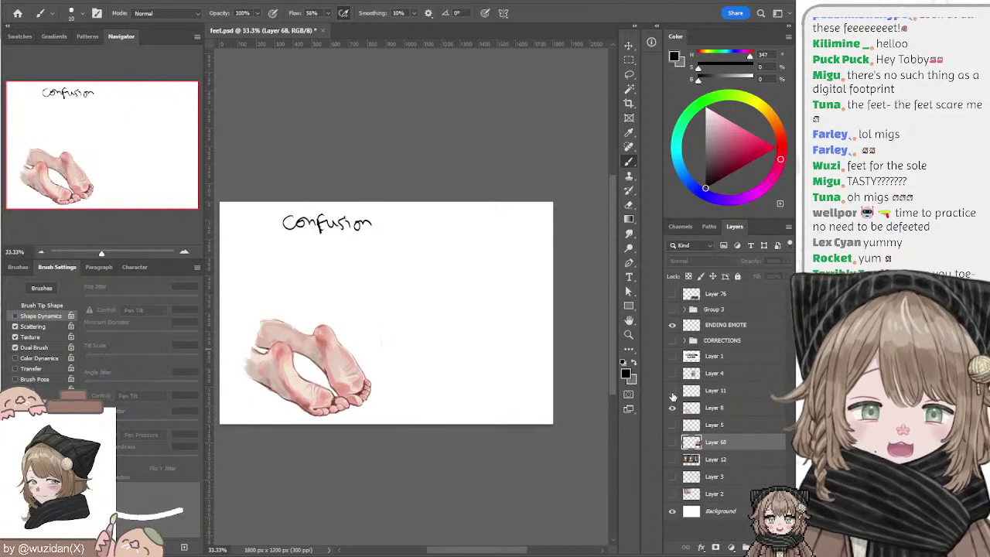
{"action": "left_click", "coordinate": [672, 372]}
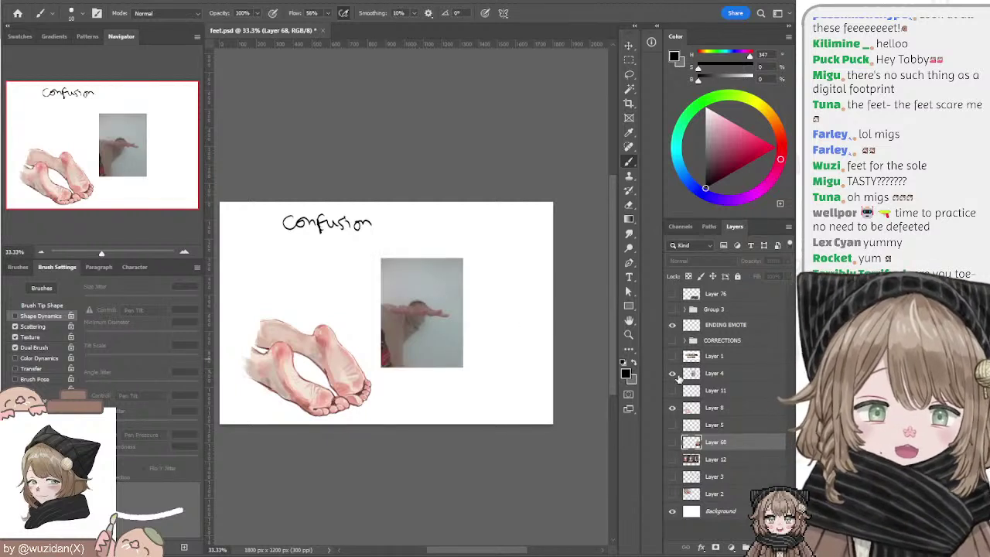
{"action": "left_click", "coordinate": [672, 373]}
Step: Move Layer 4 just below Layer 76 and show the Layer 2 feet photo
{"action": "left_click_drag", "start_coordinate": [698, 377], "coordinate": [692, 306]}
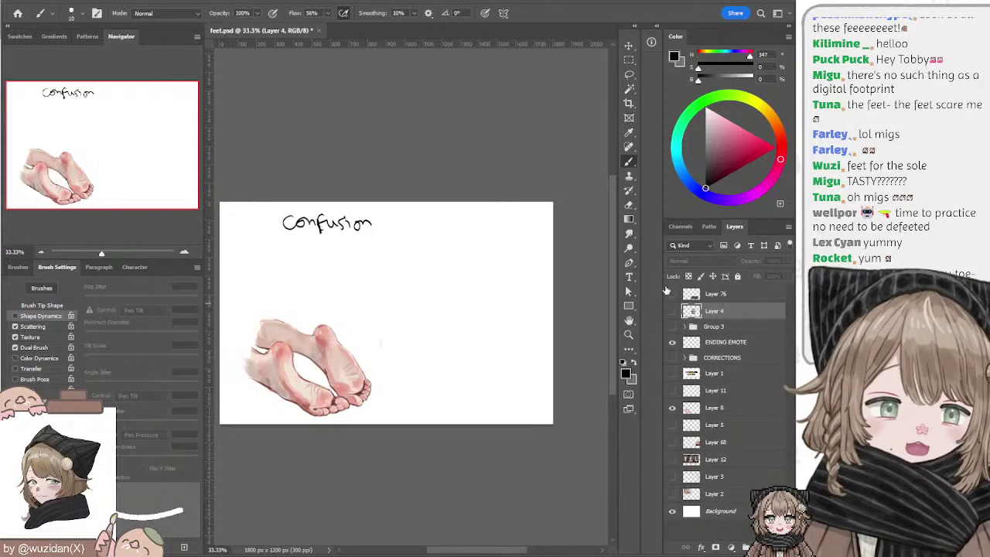
{"action": "left_click", "coordinate": [671, 294]}
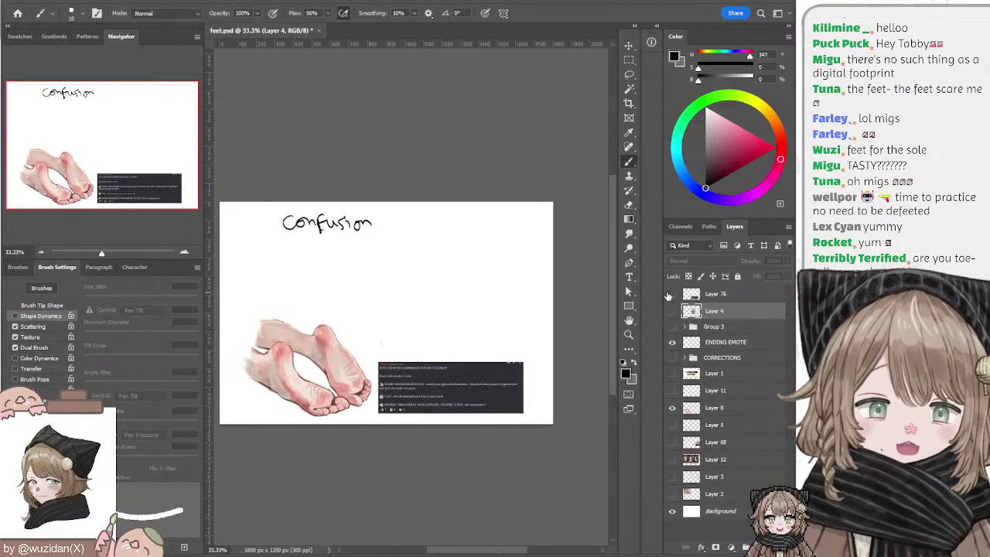
{"action": "left_click", "coordinate": [671, 293]}
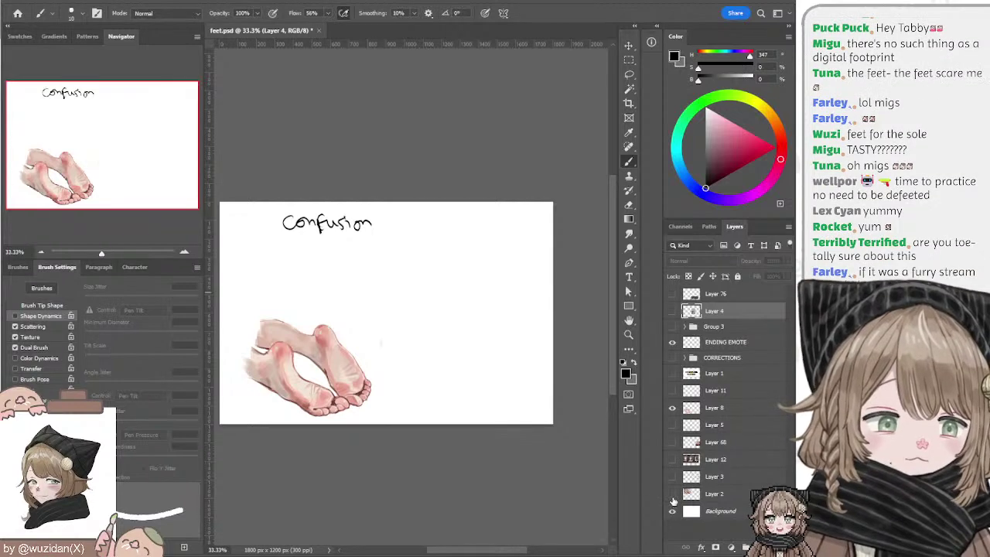
{"action": "left_click", "coordinate": [671, 494]}
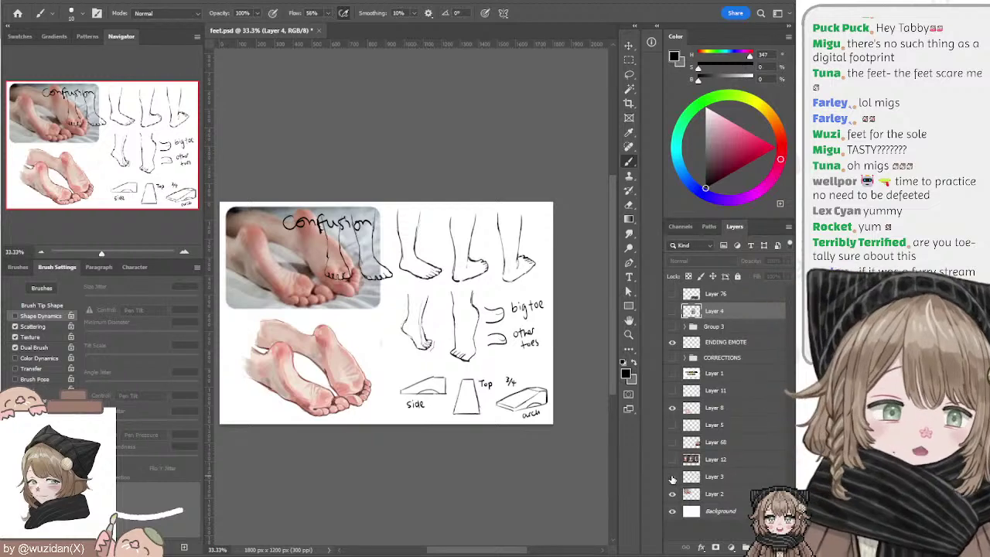
Step: Zoom to 50%, pan to the foot sketches, and paste the foot reference photo grid
{"action": "left_click", "coordinate": [671, 477]}
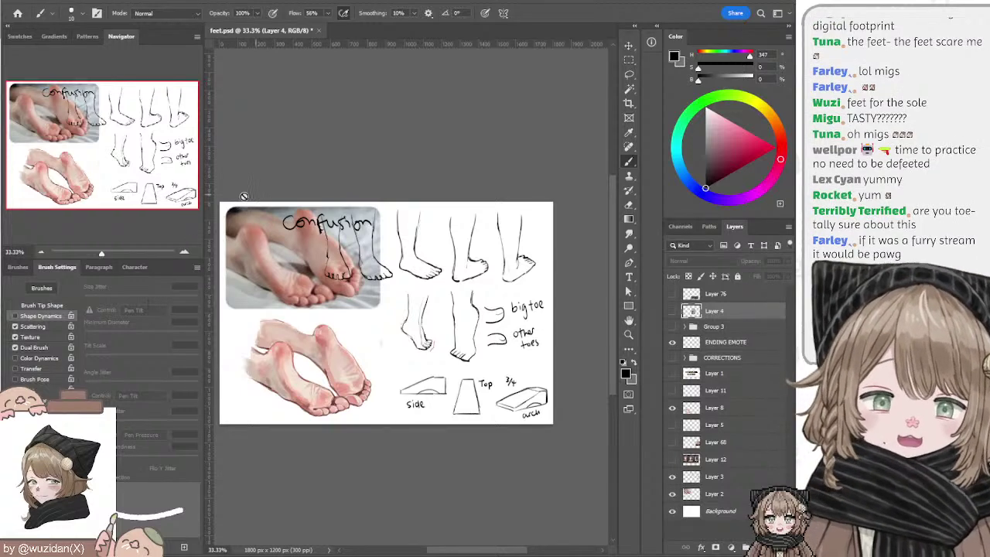
{"action": "left_click", "coordinate": [183, 250]}
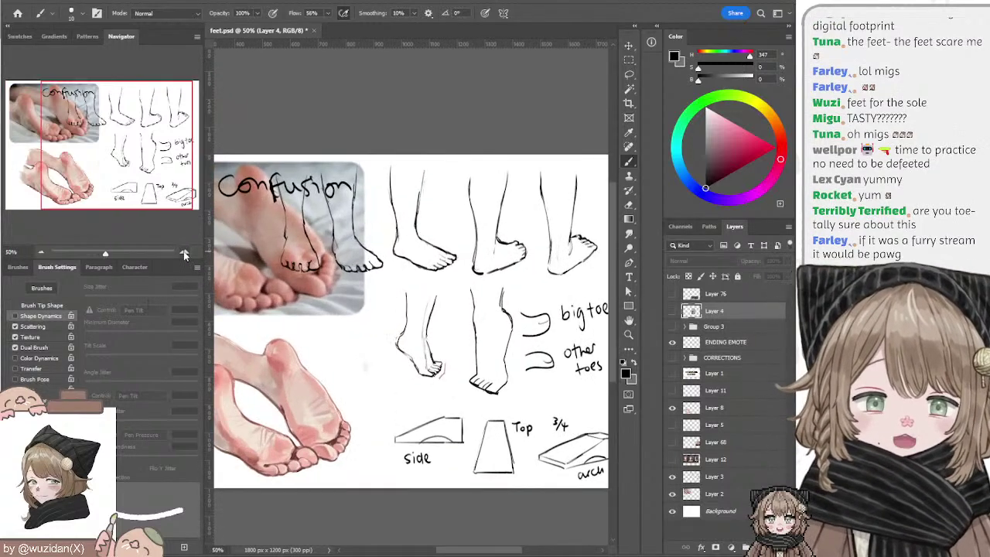
{"action": "mouse_move", "coordinate": [324, 117]}
{"action": "left_mouse_down"}
{"action": "mouse_move", "coordinate": [357, 122]}
{"action": "mouse_move", "coordinate": [331, 124]}
{"action": "mouse_move", "coordinate": [340, 113]}
{"action": "left_mouse_up"}
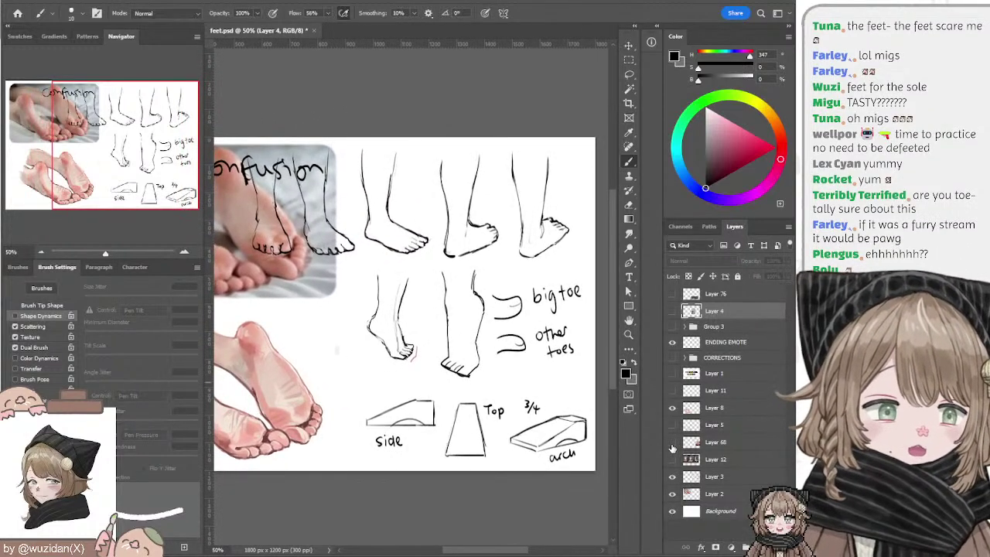
{"action": "left_click", "coordinate": [671, 444]}
{"action": "left_click", "coordinate": [671, 443]}
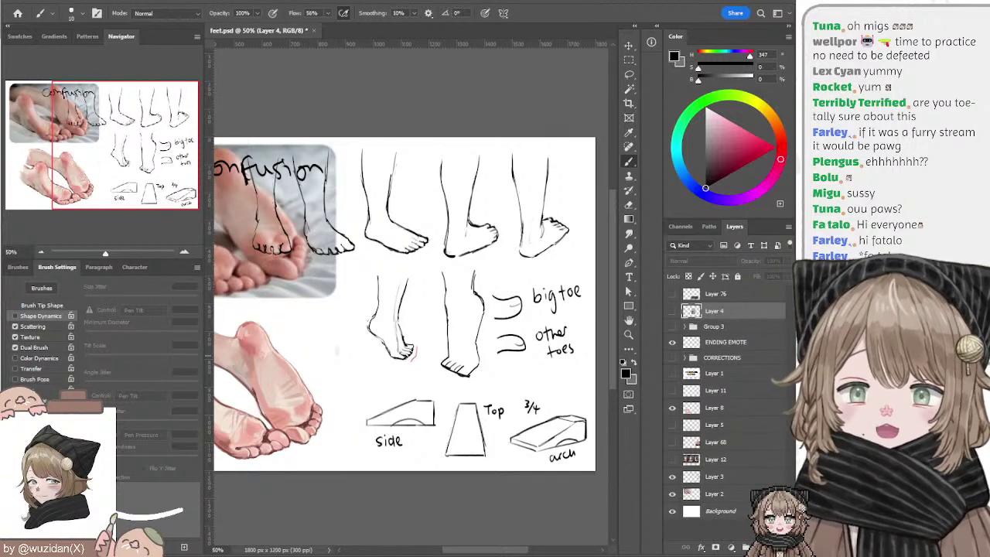
{"action": "key", "text": "ctrl+v"}
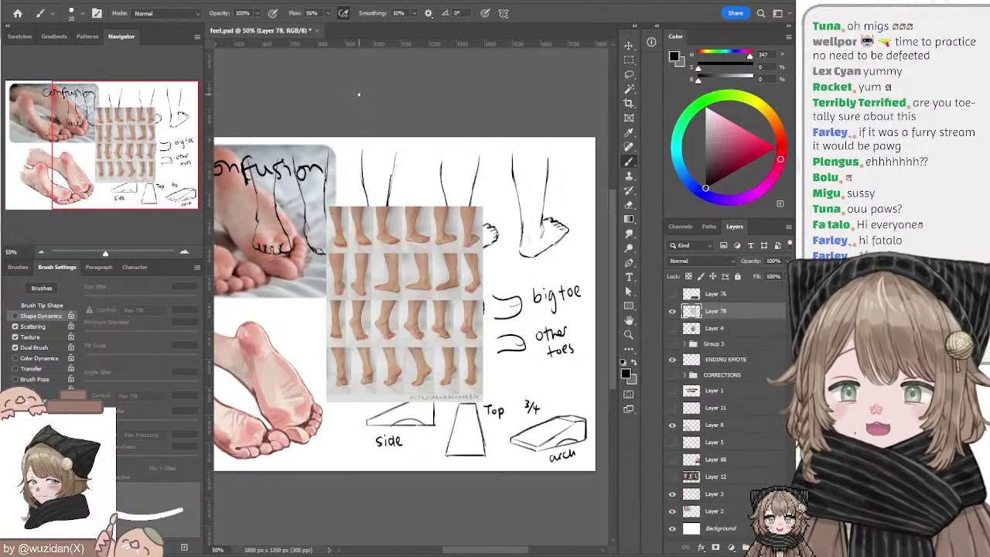
Step: Try scaling and moving the pasted foot grid, then undo the oversized transform
{"action": "left_click", "coordinate": [627, 45]}
{"action": "left_click_drag", "start_coordinate": [483, 206], "coordinate": [530, 147]}
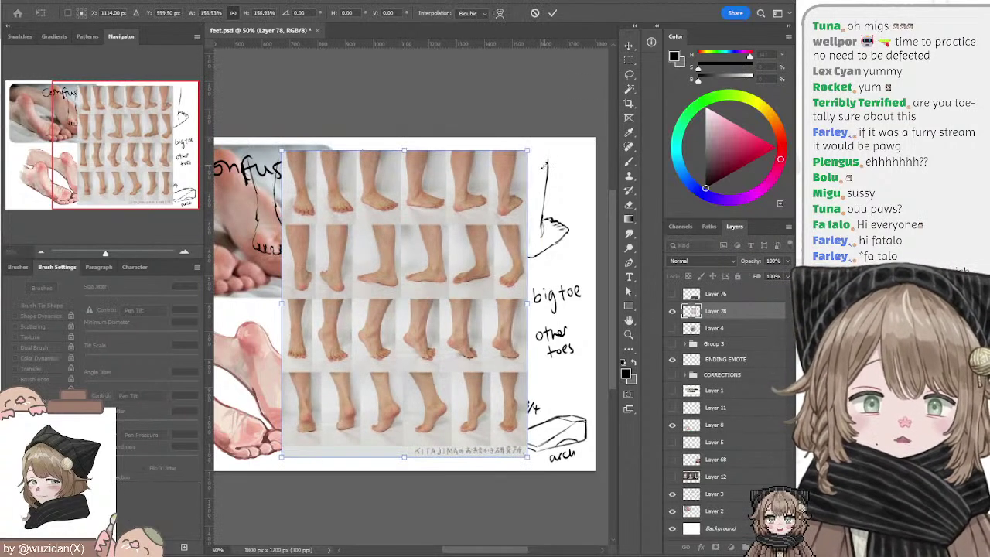
{"action": "mouse_move", "coordinate": [477, 194]}
{"action": "left_mouse_down"}
{"action": "mouse_move", "coordinate": [382, 267]}
{"action": "mouse_move", "coordinate": [367, 309]}
{"action": "mouse_move", "coordinate": [379, 295]}
{"action": "mouse_move", "coordinate": [379, 232]}
{"action": "left_mouse_up"}
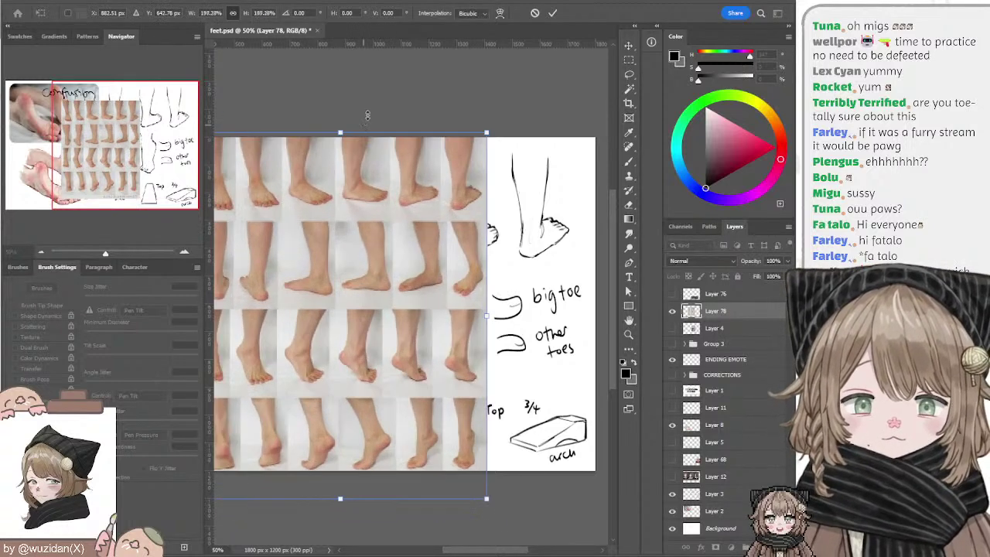
{"action": "mouse_move", "coordinate": [338, 191]}
{"action": "left_mouse_down"}
{"action": "mouse_move", "coordinate": [434, 166]}
{"action": "mouse_move", "coordinate": [425, 174]}
{"action": "mouse_move", "coordinate": [471, 203]}
{"action": "mouse_move", "coordinate": [444, 188]}
{"action": "mouse_move", "coordinate": [425, 198]}
{"action": "mouse_move", "coordinate": [463, 193]}
{"action": "mouse_move", "coordinate": [421, 298]}
{"action": "mouse_move", "coordinate": [442, 293]}
{"action": "mouse_move", "coordinate": [444, 211]}
{"action": "mouse_move", "coordinate": [433, 206]}
{"action": "mouse_move", "coordinate": [464, 243]}
{"action": "mouse_move", "coordinate": [424, 234]}
{"action": "mouse_move", "coordinate": [436, 232]}
{"action": "left_mouse_up"}
{"action": "key", "text": "Return"}
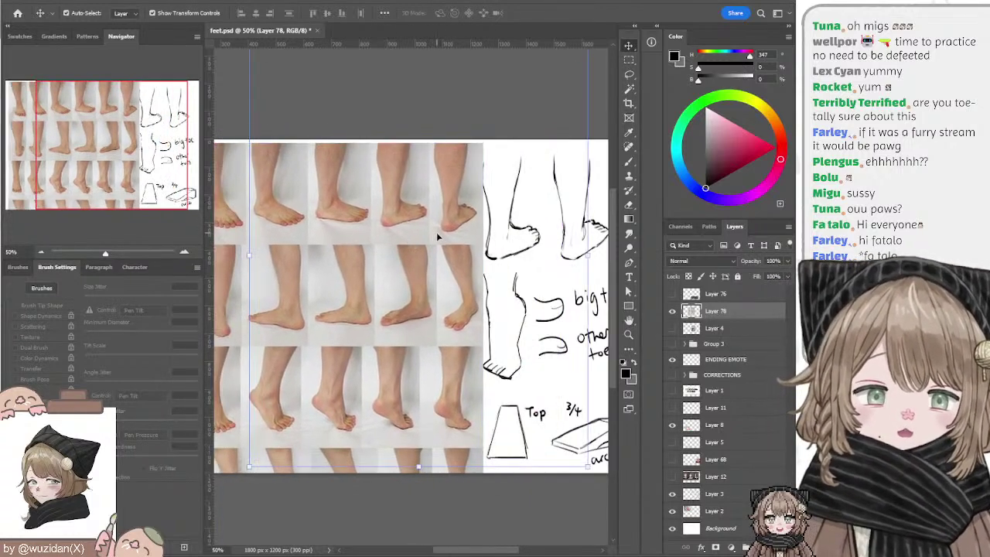
{"action": "key", "text": "ctrl+z"}
{"action": "key", "text": "ctrl+z"}
Step: Place the reference grid over the Confusion photo, enlarged to about 156%
{"action": "left_click_drag", "start_coordinate": [462, 265], "coordinate": [328, 271]}
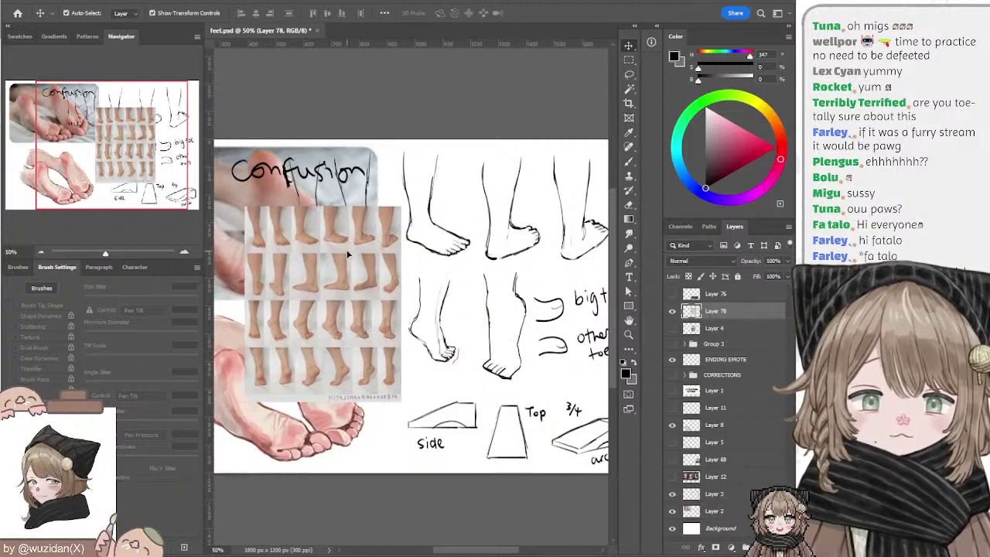
{"action": "left_click_drag", "start_coordinate": [394, 193], "coordinate": [451, 190]}
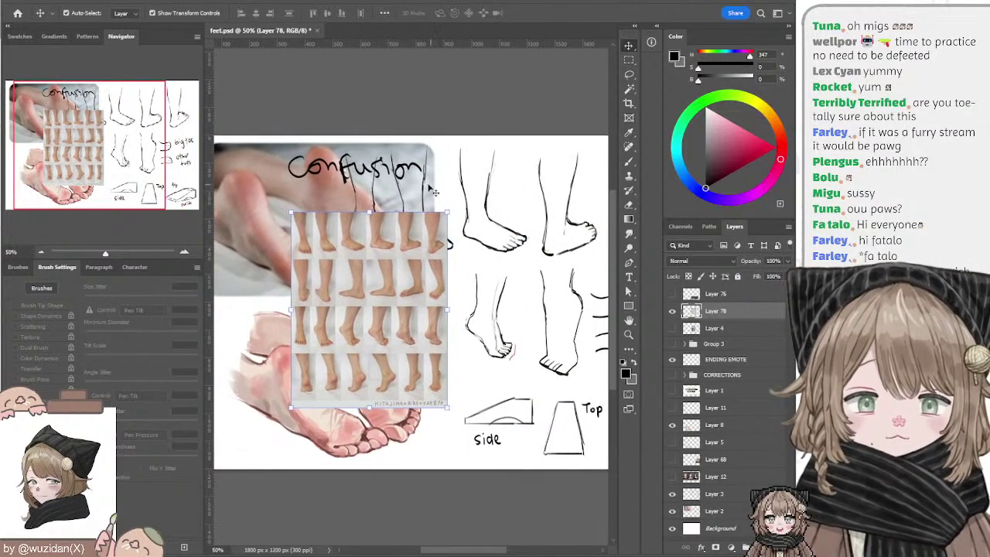
{"action": "left_click_drag", "start_coordinate": [165, 60], "coordinate": [33, 54]}
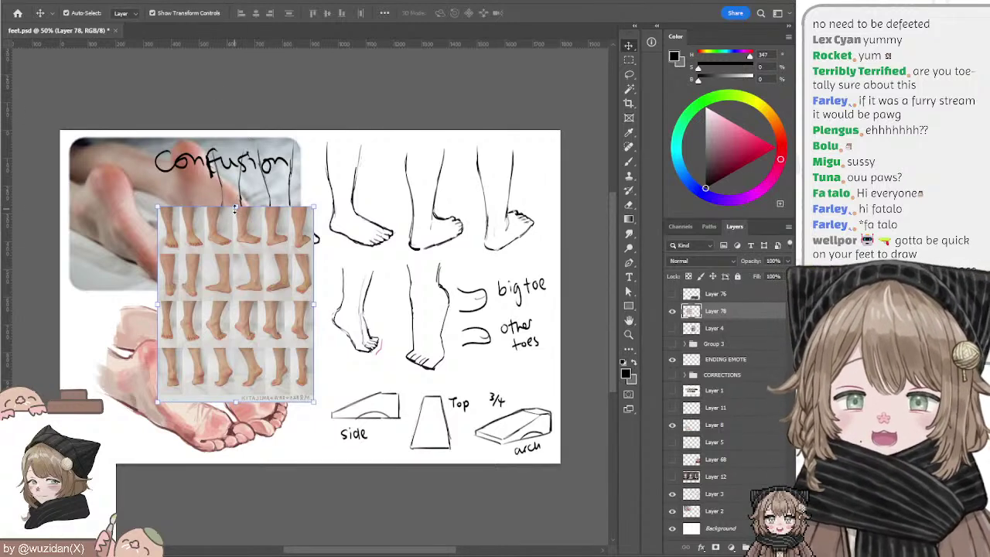
{"action": "left_click_drag", "start_coordinate": [235, 209], "coordinate": [252, 154]}
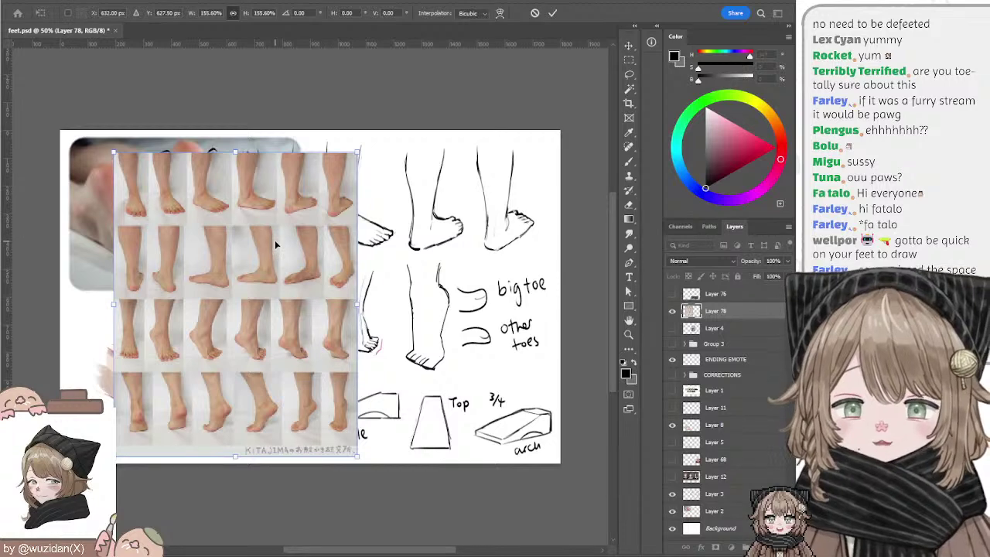
{"action": "mouse_move", "coordinate": [274, 239]}
{"action": "left_mouse_down"}
{"action": "mouse_move", "coordinate": [189, 234]}
{"action": "mouse_move", "coordinate": [244, 241]}
{"action": "mouse_move", "coordinate": [236, 237]}
{"action": "left_mouse_up"}
{"action": "key", "text": "Return"}
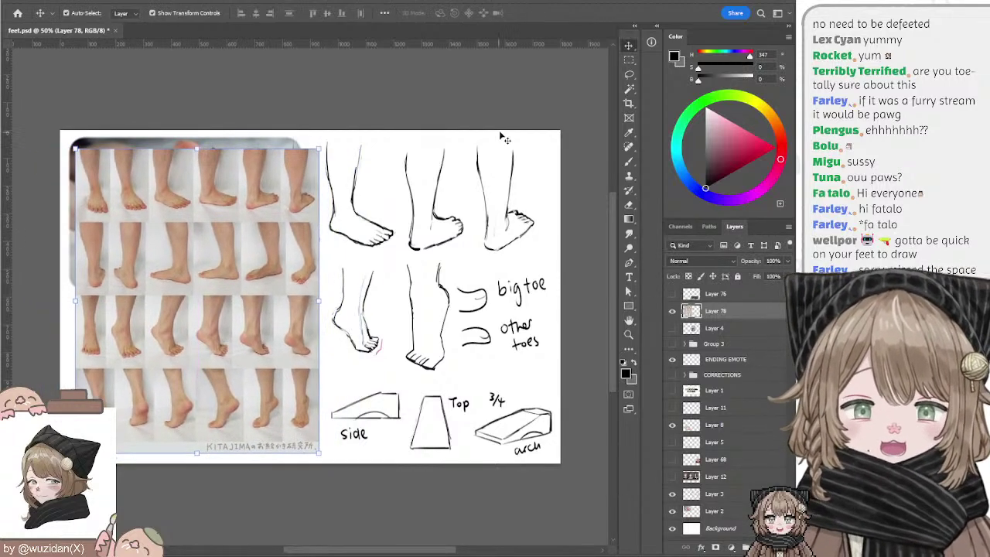
Step: Shift the foot sketches slightly right and nudge the reference grid
{"action": "left_click", "coordinate": [498, 97]}
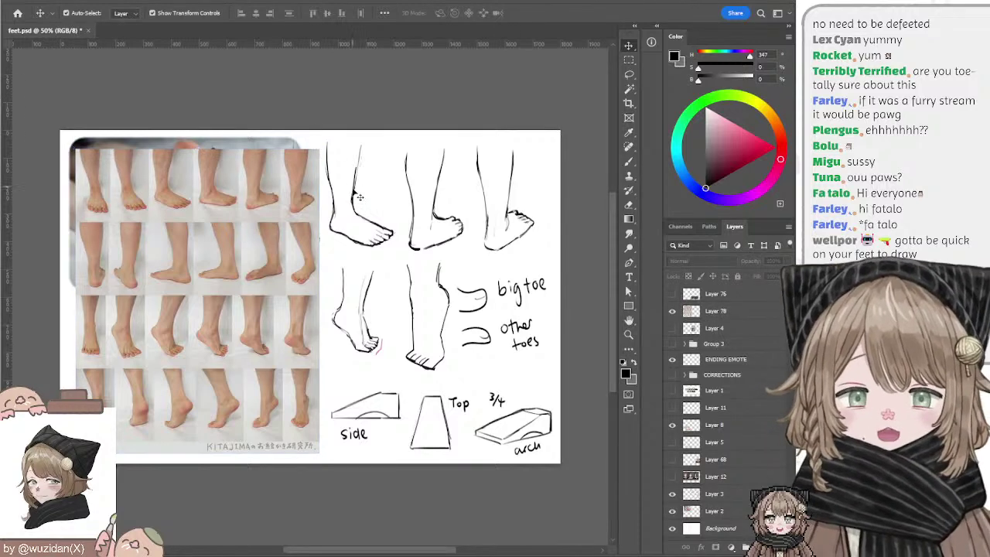
{"action": "left_click_drag", "start_coordinate": [359, 207], "coordinate": [388, 197]}
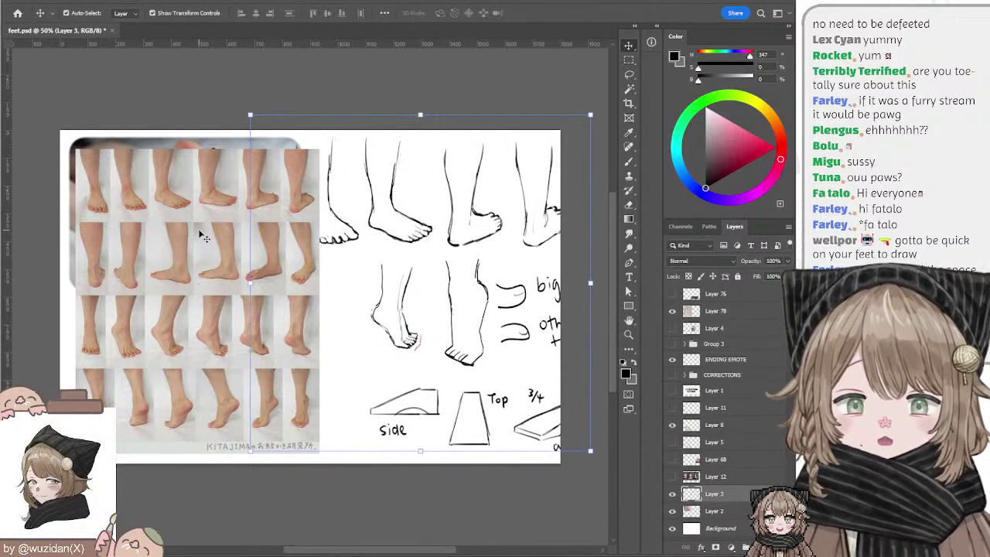
{"action": "mouse_move", "coordinate": [206, 343]}
{"action": "left_mouse_down"}
{"action": "mouse_move", "coordinate": [186, 347]}
{"action": "mouse_move", "coordinate": [191, 336]}
{"action": "left_mouse_up"}
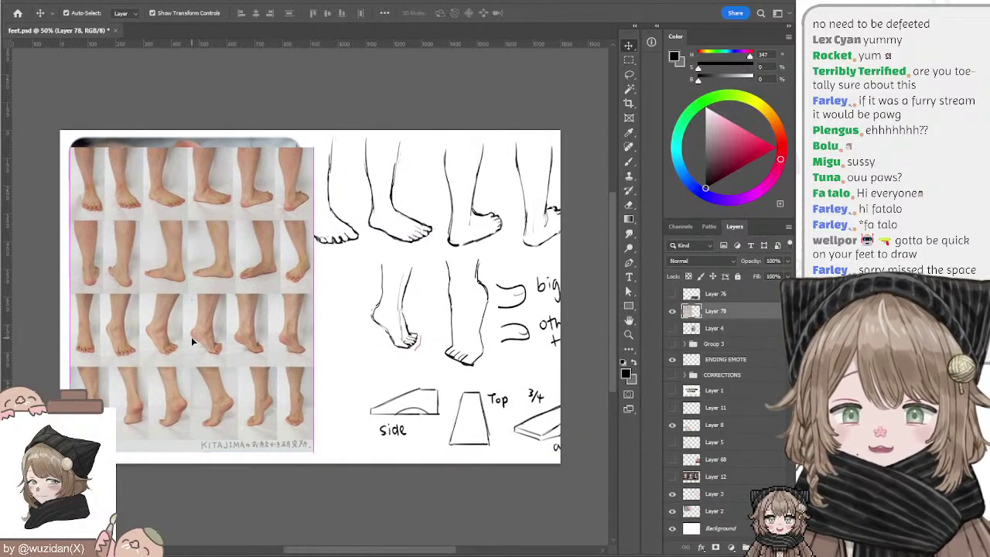
{"action": "left_click", "coordinate": [191, 336]}
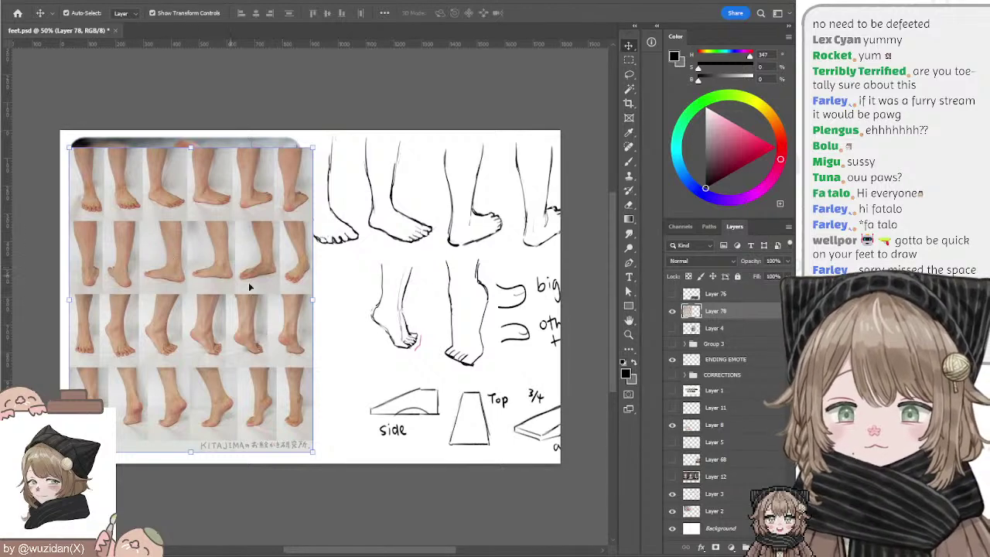
Step: Hide the reference grid, show the welcome collage, and rearrange its photos
{"action": "left_click", "coordinate": [672, 311]}
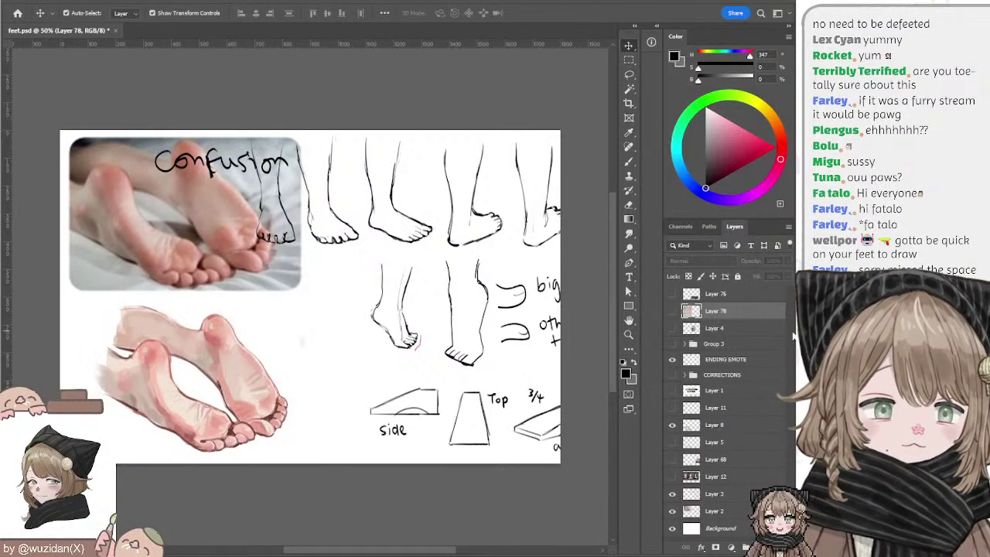
{"action": "left_click", "coordinate": [672, 344]}
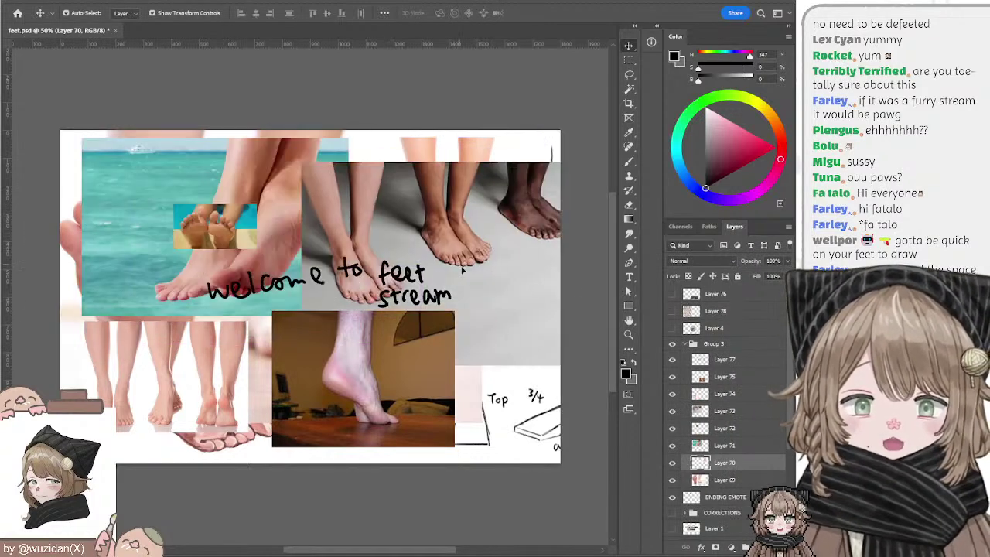
{"action": "left_click_drag", "start_coordinate": [228, 239], "coordinate": [467, 282]}
{"action": "left_click_drag", "start_coordinate": [220, 242], "coordinate": [324, 297]}
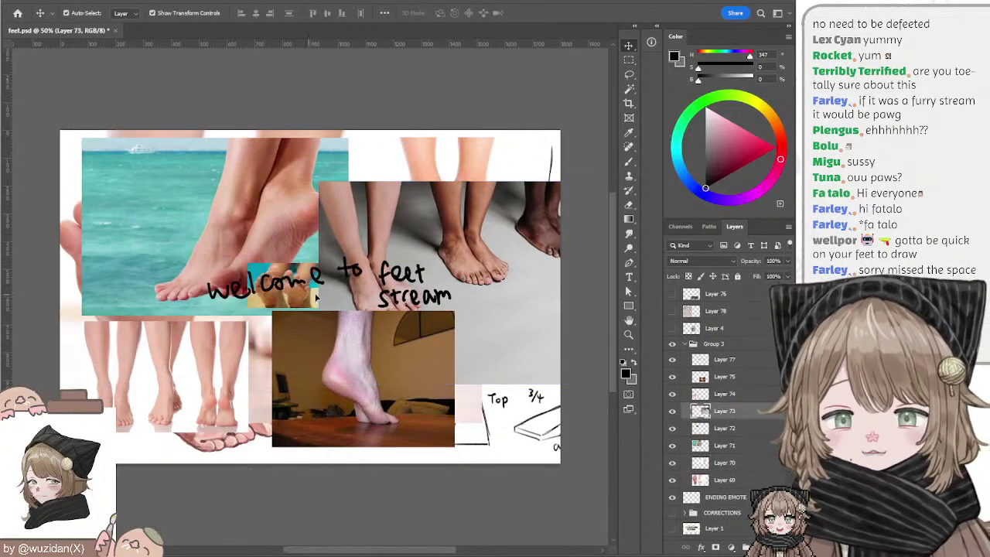
{"action": "mouse_move", "coordinate": [101, 226]}
{"action": "left_mouse_down"}
{"action": "mouse_move", "coordinate": [239, 231]}
{"action": "mouse_move", "coordinate": [104, 242]}
{"action": "left_mouse_up"}
{"action": "mouse_move", "coordinate": [126, 372]}
{"action": "left_mouse_down"}
{"action": "mouse_move", "coordinate": [110, 393]}
{"action": "mouse_move", "coordinate": [129, 317]}
{"action": "left_mouse_up"}
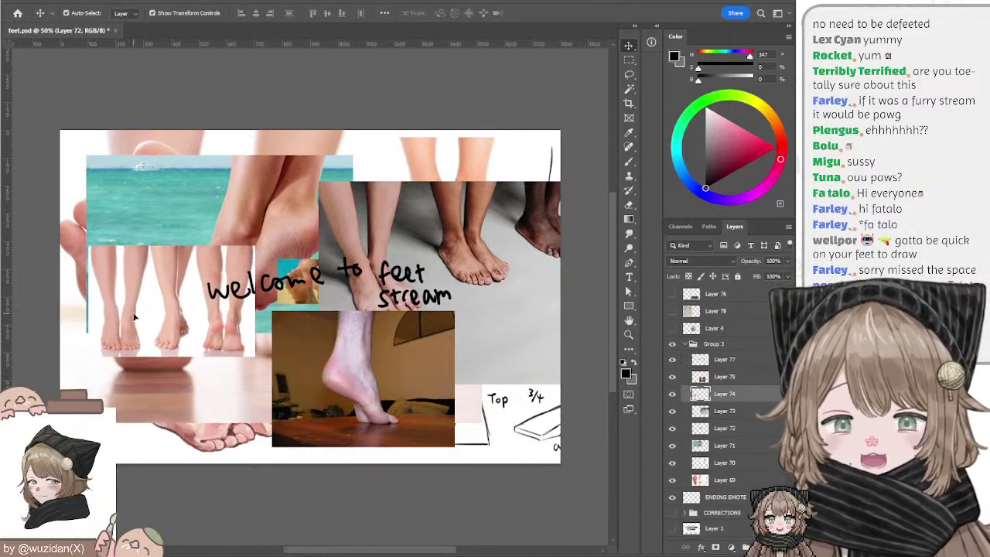
{"action": "left_click_drag", "start_coordinate": [344, 227], "coordinate": [232, 226]}
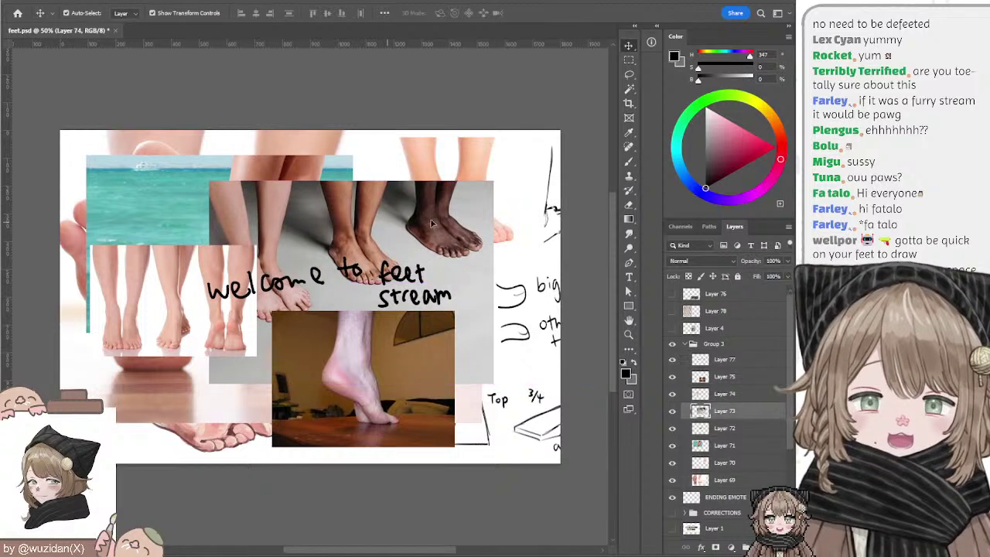
Step: Move the grey-floor, standing-feet and tiptoe photos out of the collage group
{"action": "left_click_drag", "start_coordinate": [700, 411], "coordinate": [699, 345]}
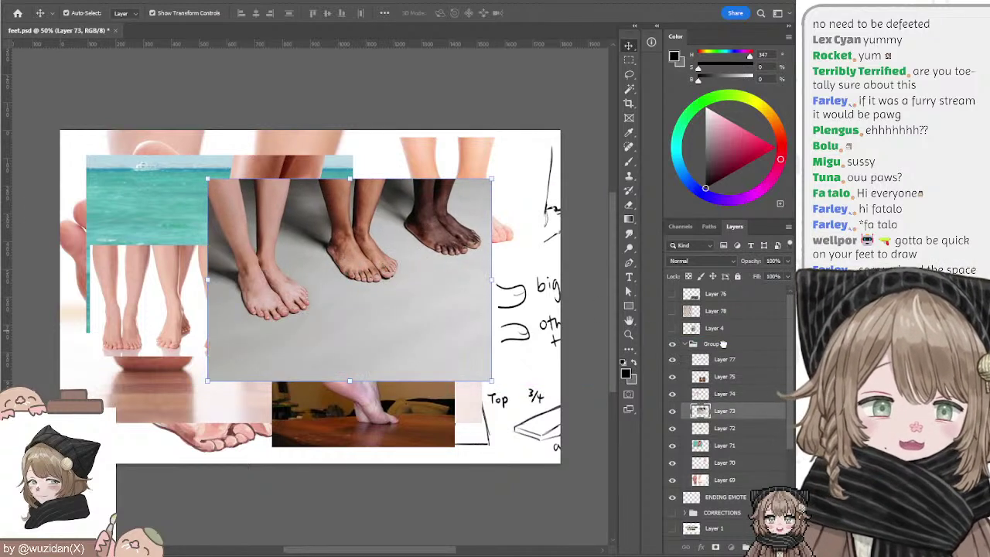
{"action": "left_click_drag", "start_coordinate": [438, 227], "coordinate": [317, 263]}
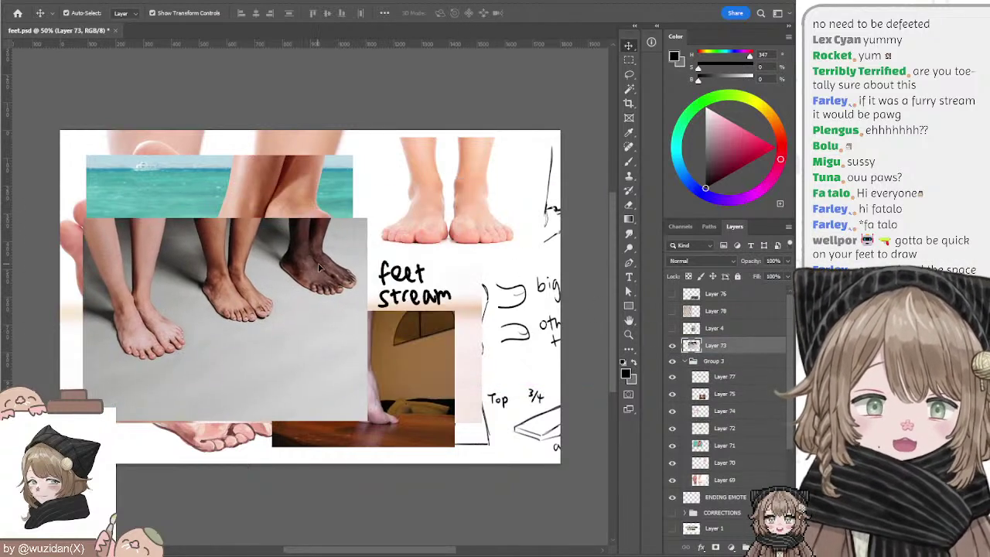
{"action": "left_click", "coordinate": [711, 462]}
{"action": "left_click_drag", "start_coordinate": [701, 473], "coordinate": [715, 348]}
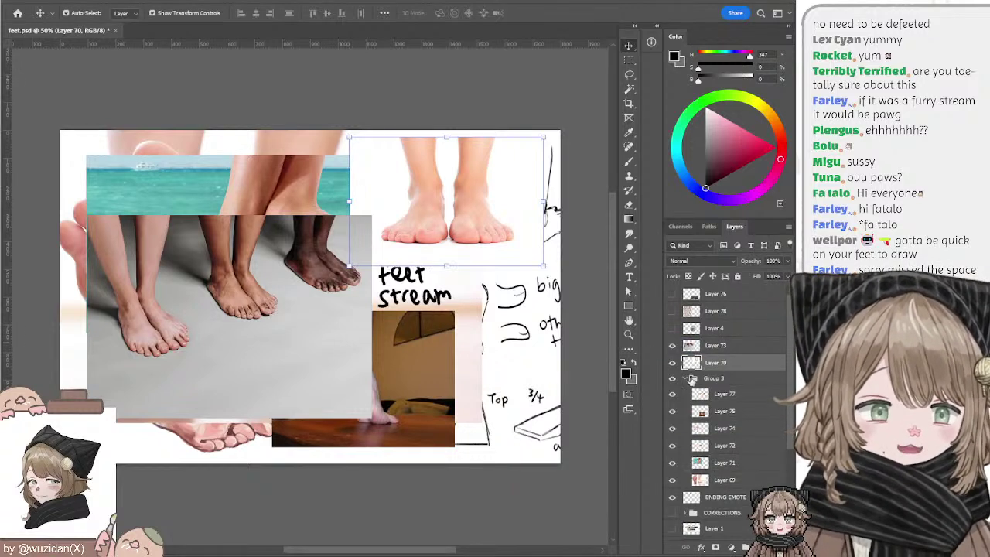
{"action": "left_click", "coordinate": [671, 379]}
{"action": "left_click", "coordinate": [672, 379]}
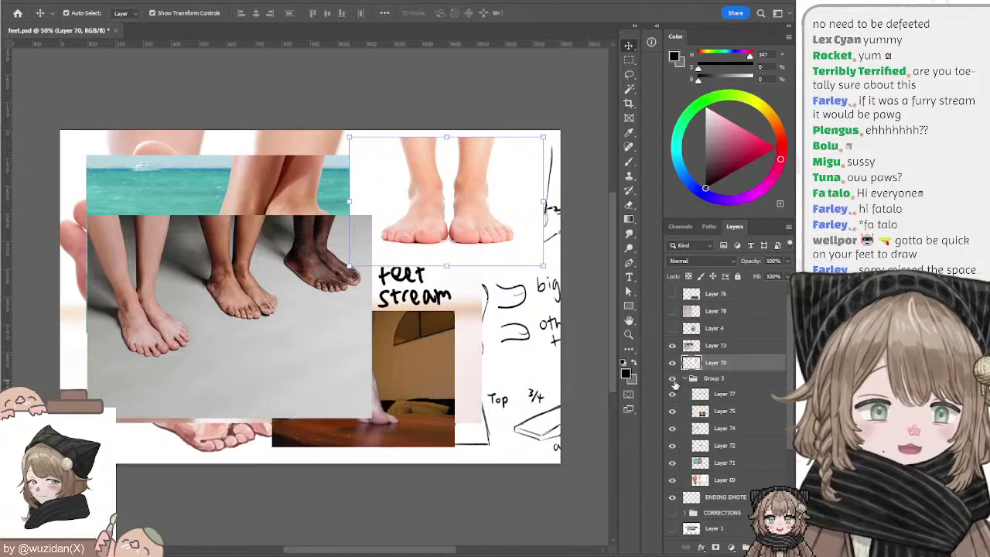
{"action": "left_click_drag", "start_coordinate": [710, 411], "coordinate": [711, 370]}
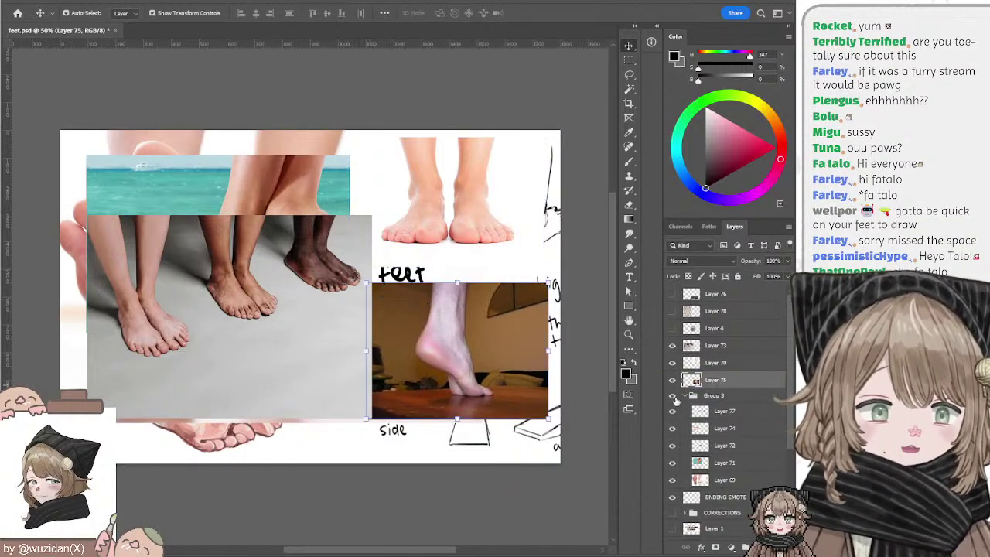
{"action": "left_click", "coordinate": [671, 395], "text": "alt"}
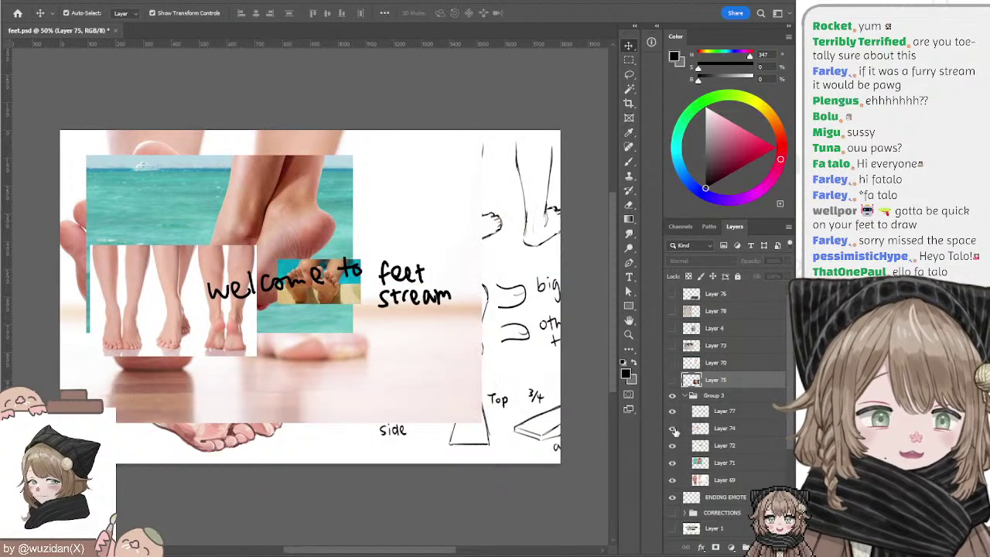
{"action": "left_click_drag", "start_coordinate": [333, 369], "coordinate": [408, 396]}
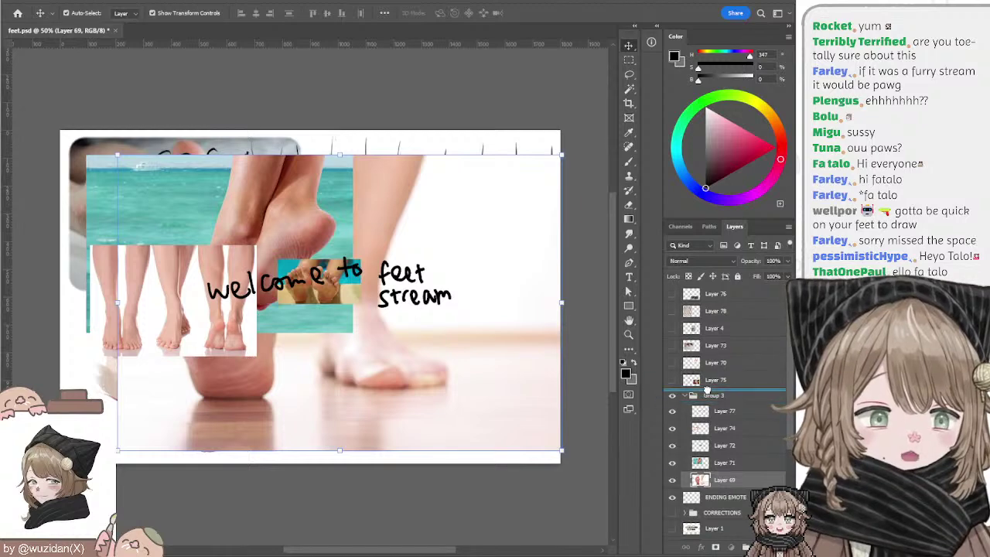
Step: Pull the sole photo out of Group 3, hide the group, and shrink the photo to the lower left
{"action": "left_click_drag", "start_coordinate": [708, 481], "coordinate": [683, 410]}
{"action": "left_click", "coordinate": [683, 412]}
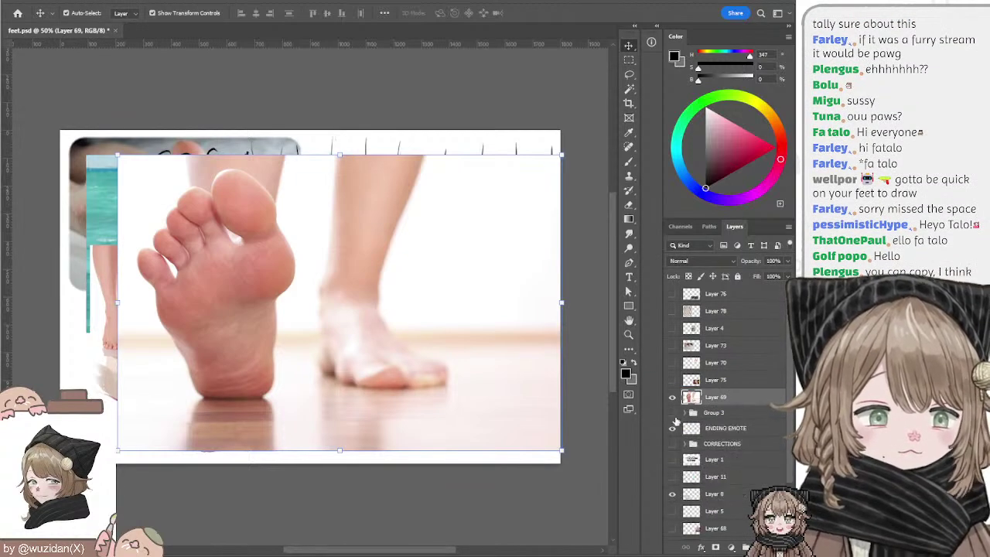
{"action": "left_click", "coordinate": [673, 416]}
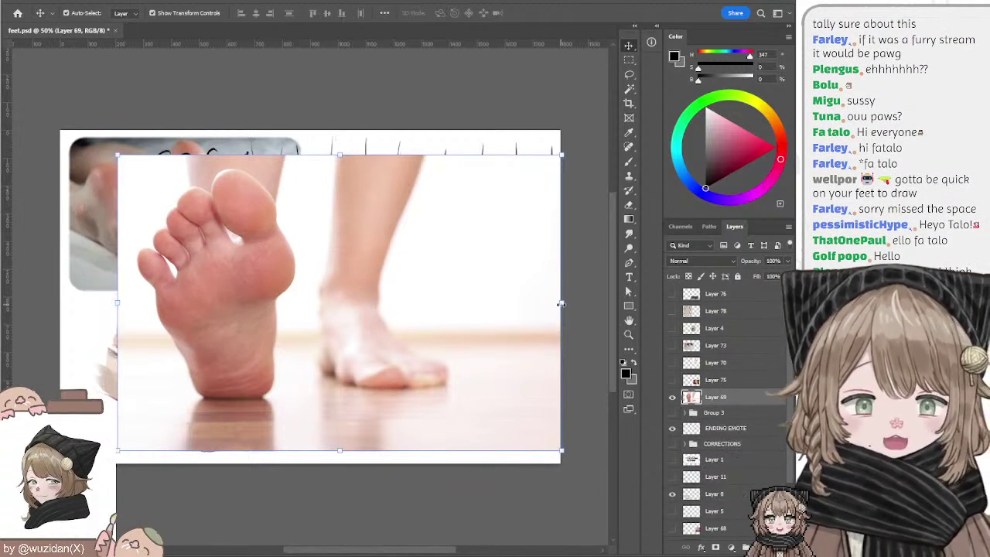
{"action": "mouse_move", "coordinate": [561, 304]}
{"action": "left_mouse_down"}
{"action": "mouse_move", "coordinate": [380, 310]}
{"action": "mouse_move", "coordinate": [304, 361]}
{"action": "left_mouse_up"}
{"action": "key", "text": "Return"}
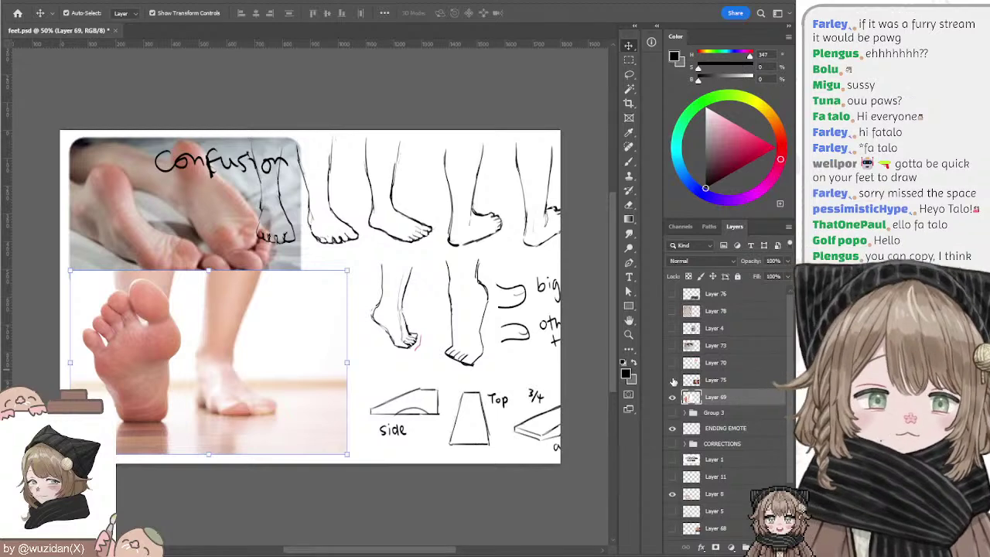
Step: Move the tiptoe foot photo to the lower left, enlarge it, then hide it
{"action": "left_click", "coordinate": [673, 381]}
{"action": "mouse_move", "coordinate": [477, 353]}
{"action": "left_mouse_down"}
{"action": "mouse_move", "coordinate": [234, 373]}
{"action": "mouse_move", "coordinate": [234, 385]}
{"action": "left_mouse_up"}
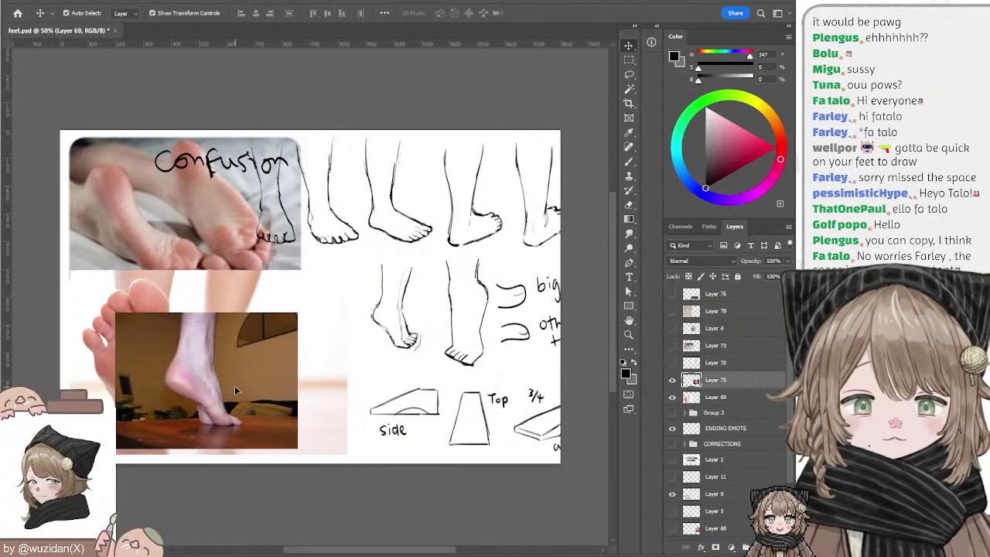
{"action": "key", "text": "ctrl+t"}
{"action": "left_click_drag", "start_coordinate": [299, 310], "coordinate": [320, 295]}
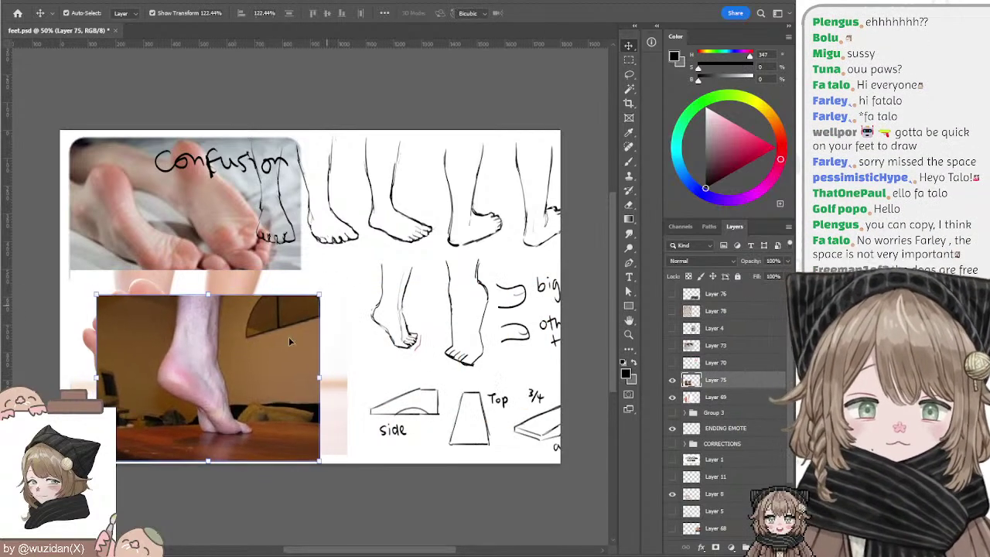
{"action": "key", "text": "Return"}
{"action": "left_click", "coordinate": [672, 380]}
Step: Place the standing-feet photo at the lower left, enlarged to 131%
{"action": "left_click", "coordinate": [672, 362]}
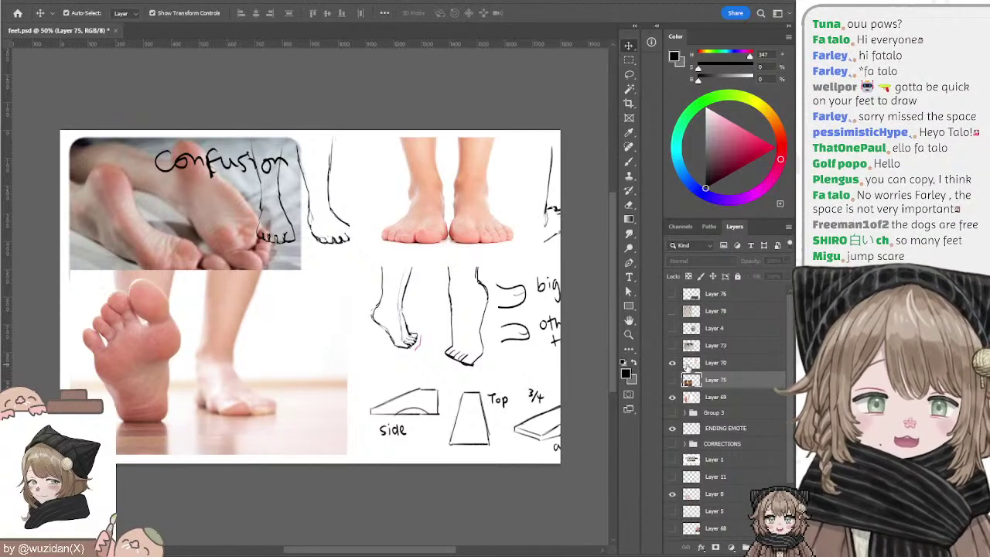
{"action": "left_click_drag", "start_coordinate": [443, 236], "coordinate": [197, 378]}
{"action": "key", "text": "ctrl+t"}
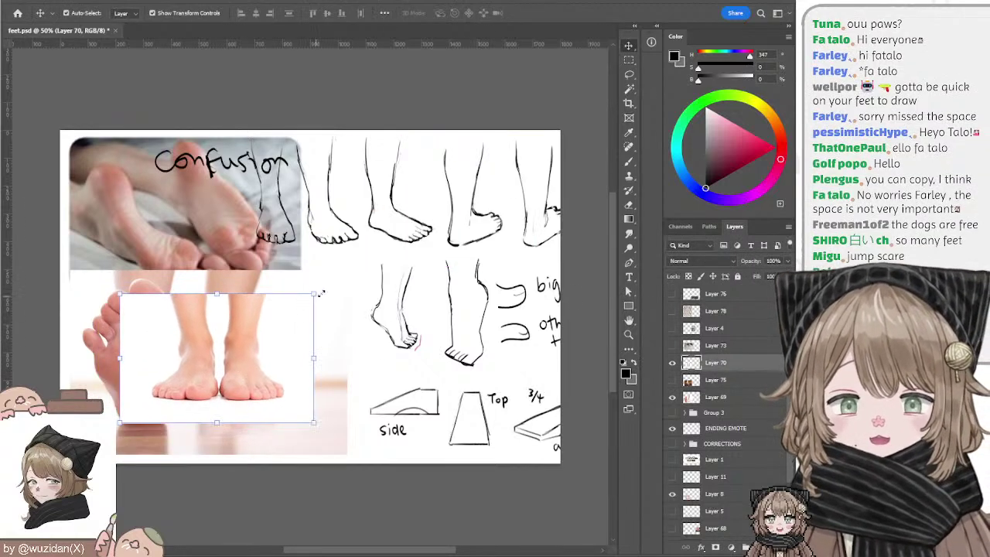
{"action": "left_click_drag", "start_coordinate": [318, 294], "coordinate": [345, 275]}
{"action": "key", "text": "Return"}
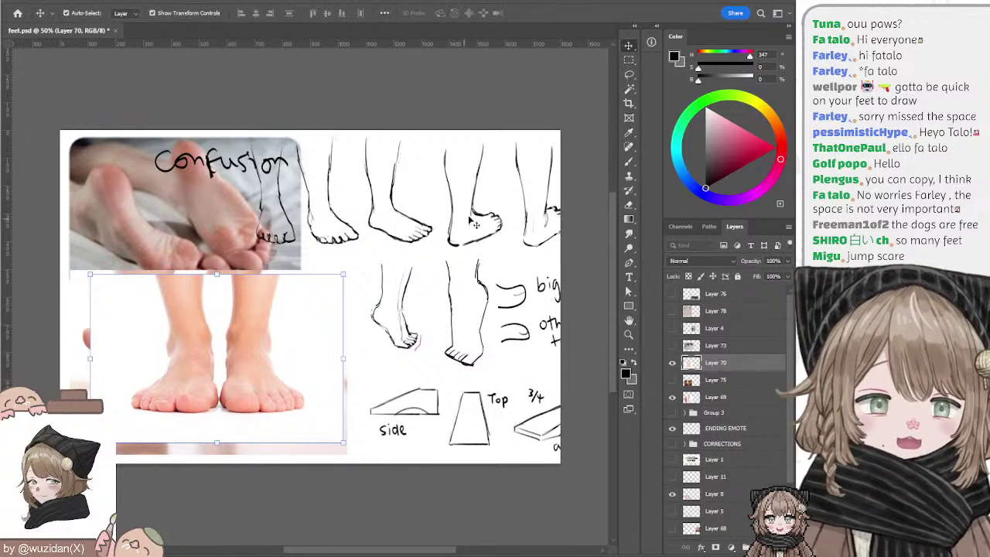
{"action": "left_click", "coordinate": [480, 218]}
{"action": "mouse_move", "coordinate": [255, 316]}
{"action": "left_mouse_down"}
{"action": "mouse_move", "coordinate": [205, 369]}
{"action": "mouse_move", "coordinate": [171, 308]}
{"action": "left_mouse_up"}
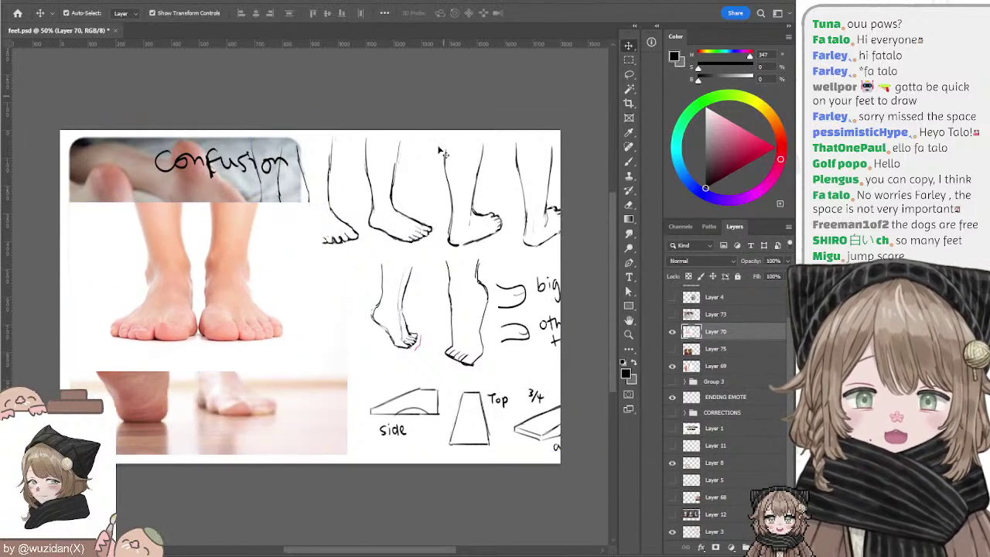
Step: Hide the foot sketches, nudge the standing-feet photo right, and add a new empty layer
{"action": "left_click", "coordinate": [319, 196]}
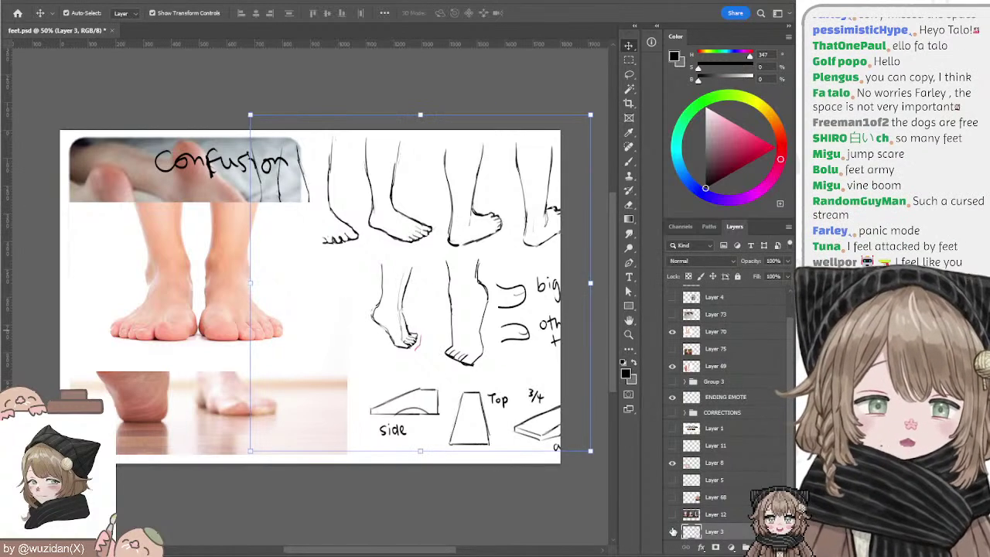
{"action": "left_click", "coordinate": [672, 532]}
{"action": "left_click_drag", "start_coordinate": [284, 290], "coordinate": [292, 288]}
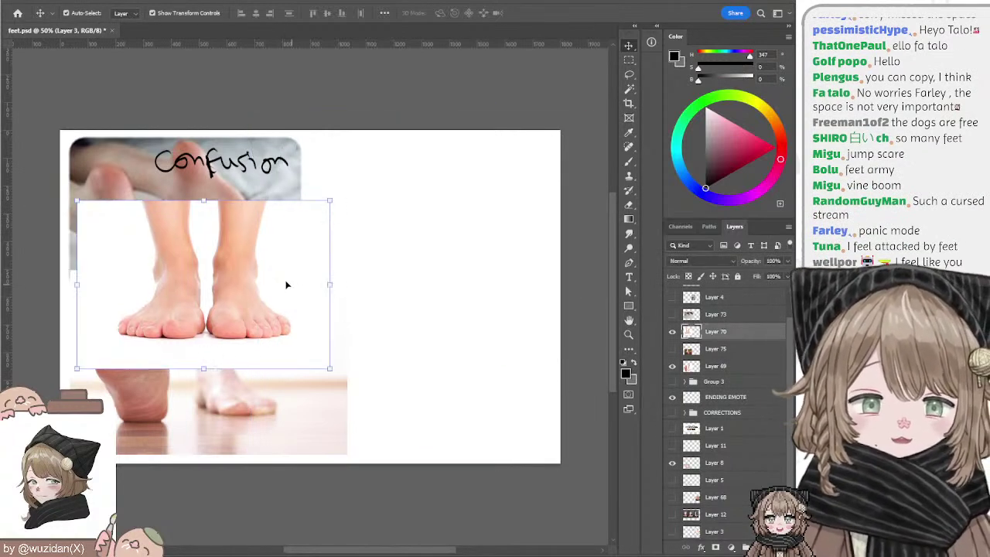
{"action": "key", "text": "ctrl+shift+alt+n"}
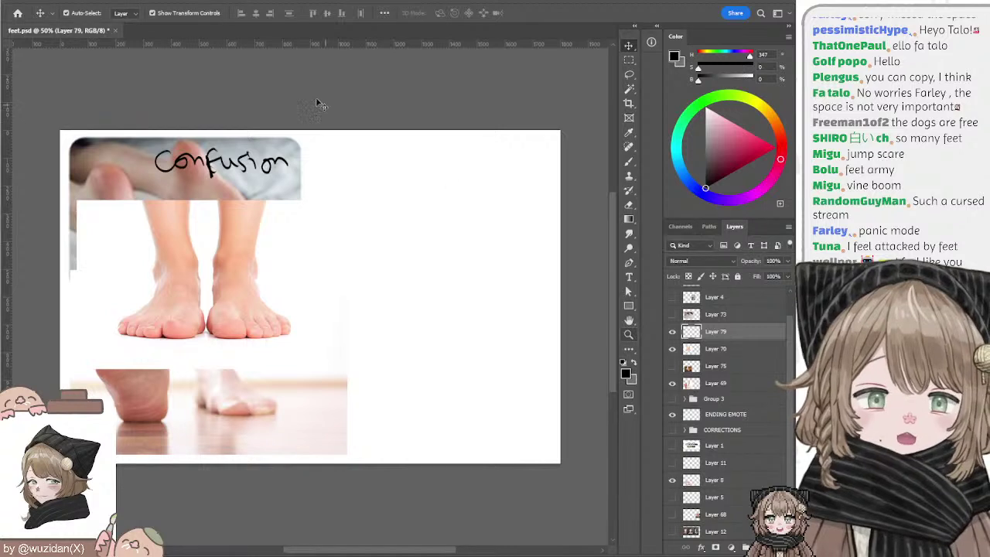
Step: Shift the Confusion lettering right and then hide it
{"action": "key", "text": "b"}
{"action": "left_click_drag", "start_coordinate": [220, 163], "coordinate": [295, 160]}
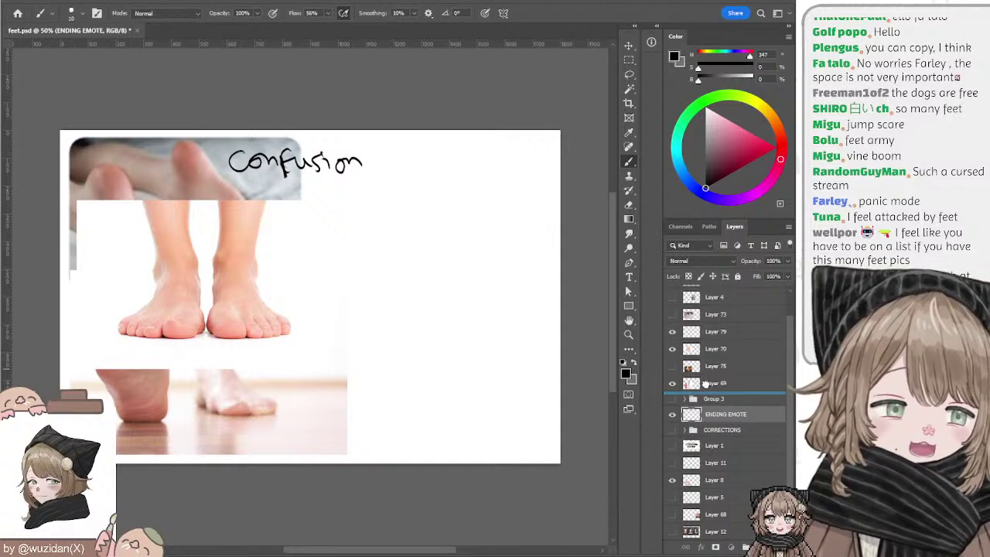
{"action": "left_click", "coordinate": [672, 414]}
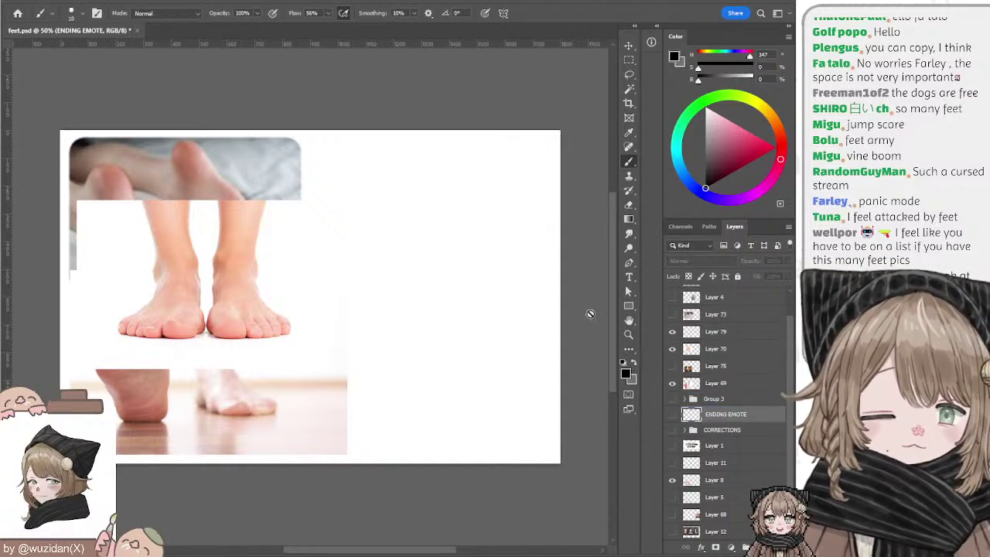
{"action": "left_click", "coordinate": [283, 269], "text": "ctrl"}
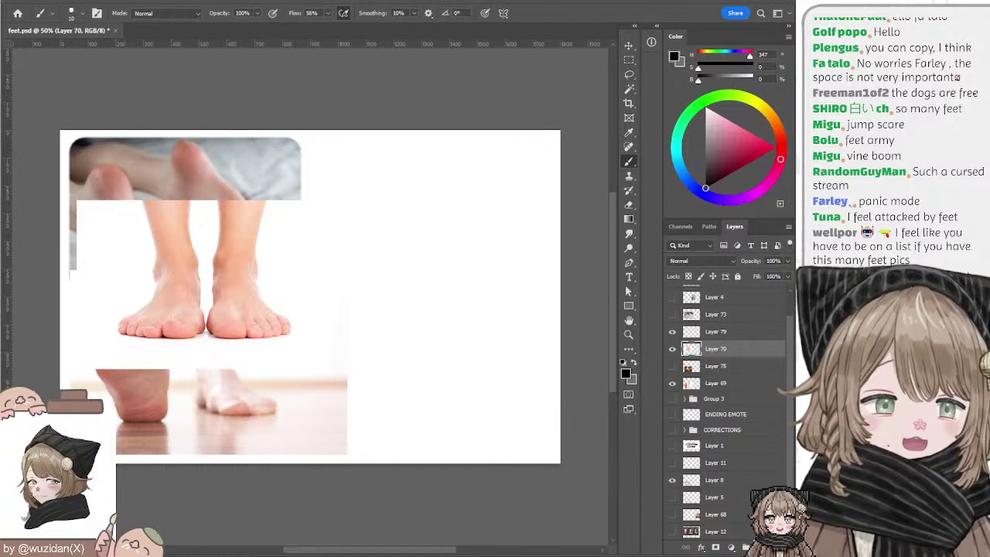
{"action": "left_click_drag", "start_coordinate": [792, 339], "coordinate": [792, 297]}
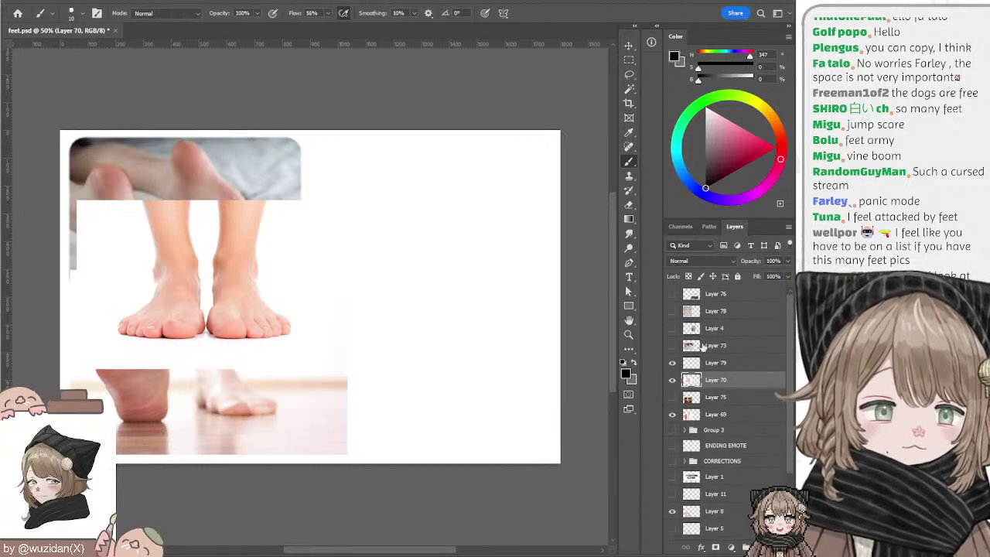
Step: Add Layer 80 above Layer 79 and brush a first short stroke on the right side
{"action": "left_click", "coordinate": [704, 332]}
{"action": "left_click", "coordinate": [702, 362]}
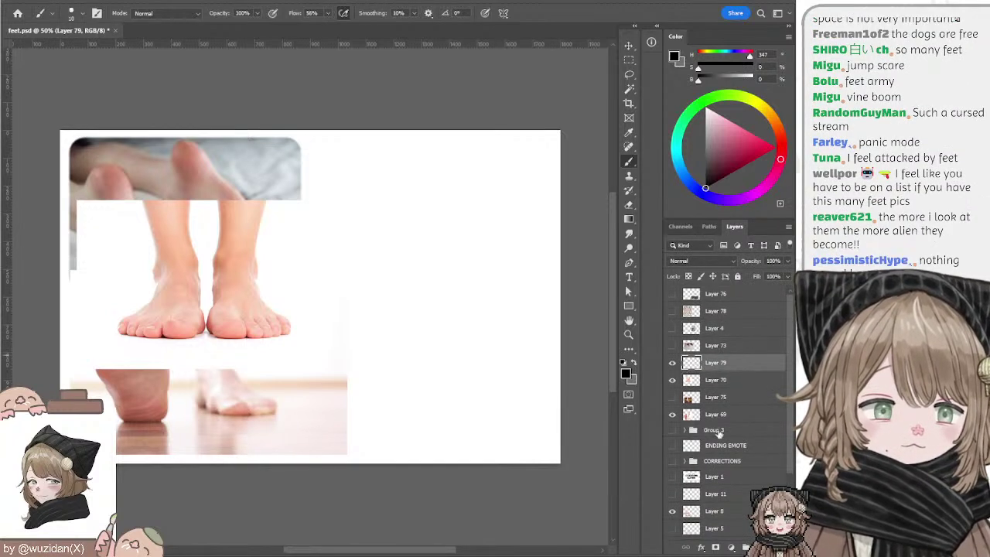
{"action": "left_click", "coordinate": [715, 528]}
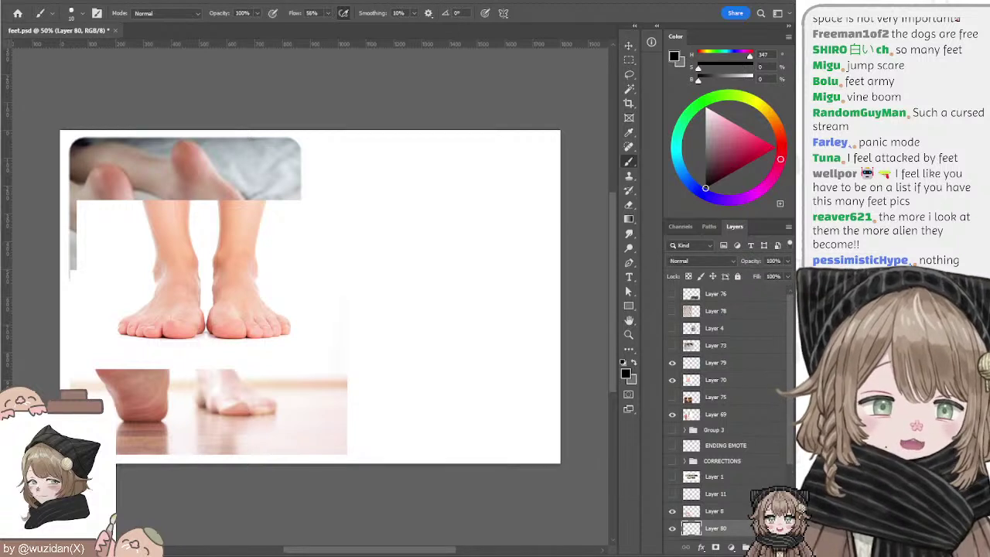
{"action": "left_click", "coordinate": [713, 364]}
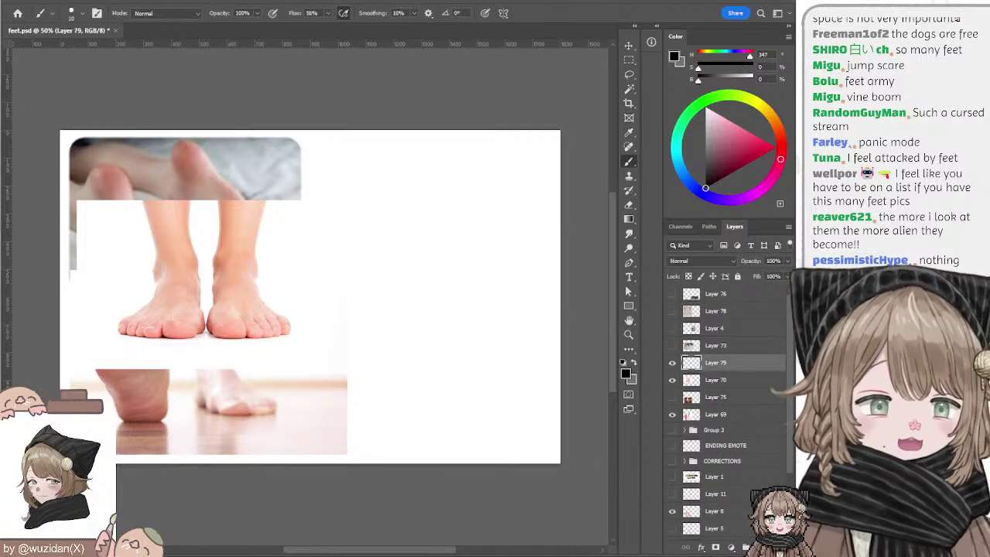
{"action": "left_click", "coordinate": [731, 547]}
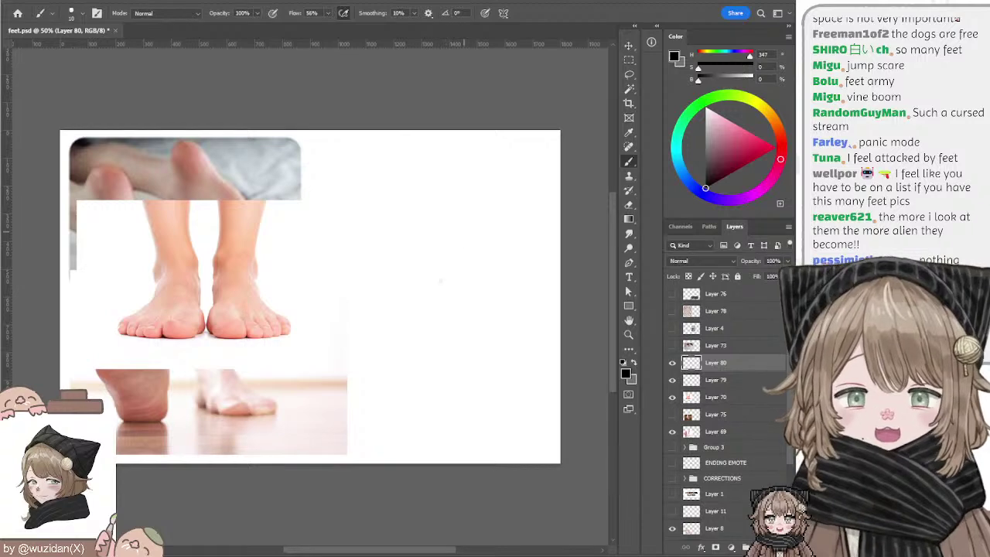
{"action": "left_click_drag", "start_coordinate": [441, 280], "coordinate": [464, 232]}
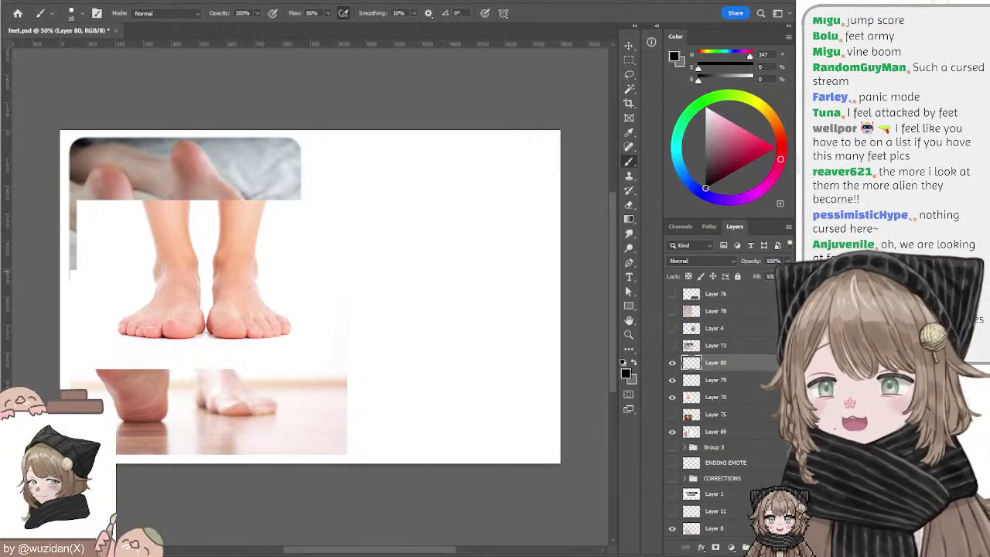
{"action": "key", "text": "e"}
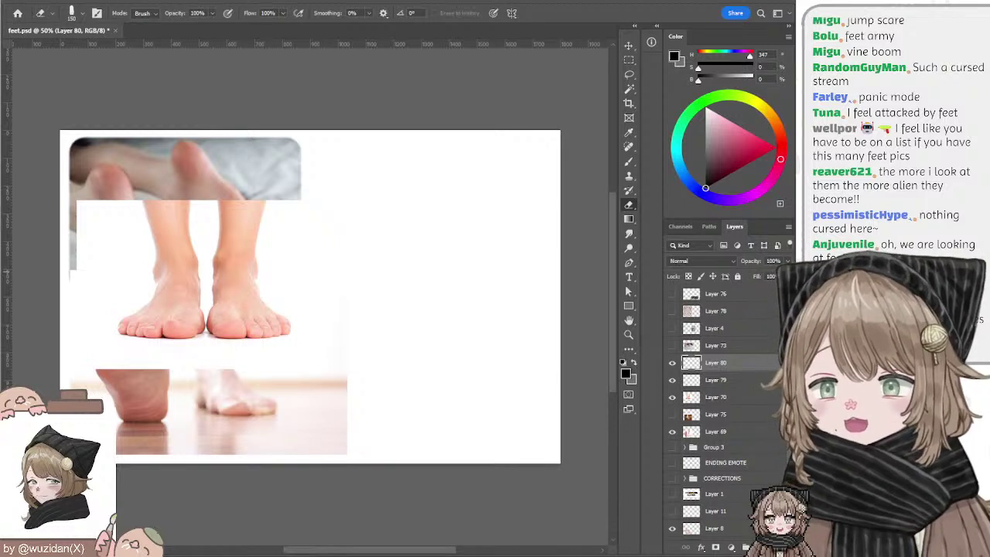
{"action": "key", "text": "b"}
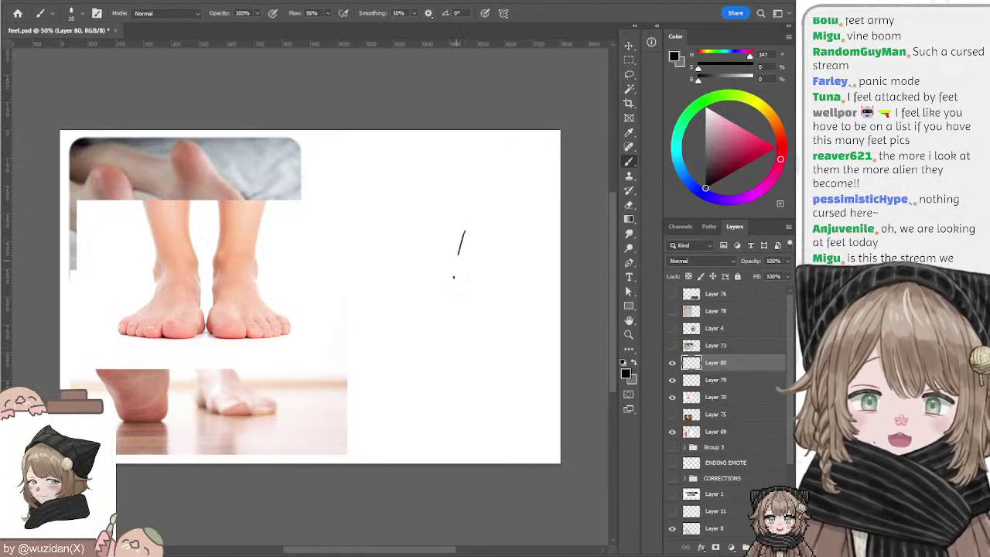
Step: Draw the two ankle lines on the right, redoing strokes until they fit
{"action": "key", "text": "ctrl+z"}
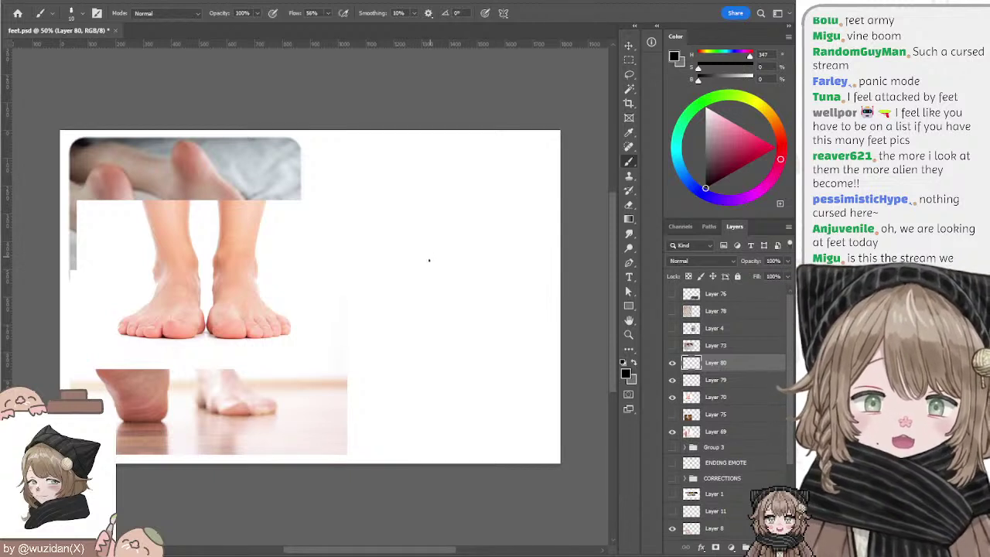
{"action": "key", "text": "ctrl+z"}
{"action": "left_click_drag", "start_coordinate": [432, 236], "coordinate": [438, 282]}
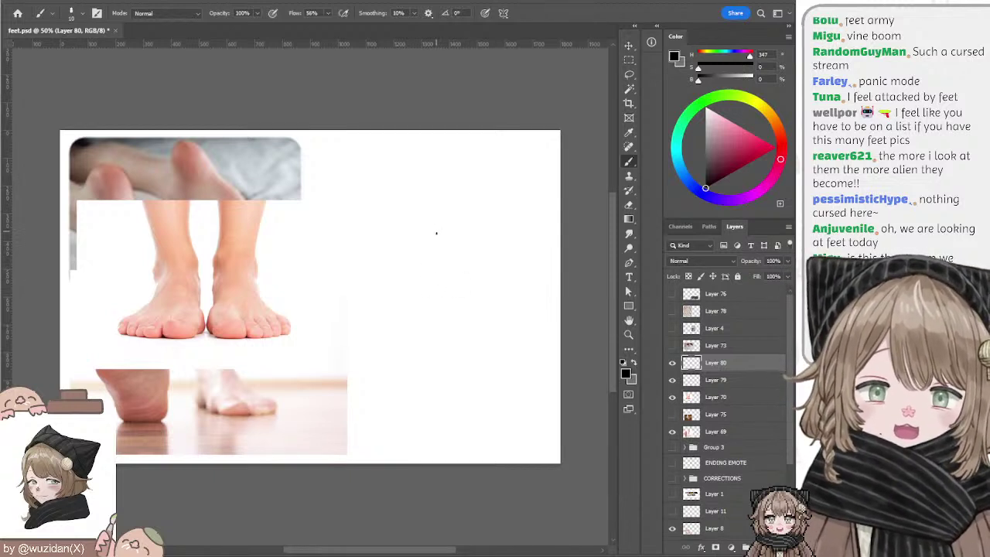
{"action": "left_click_drag", "start_coordinate": [199, 262], "coordinate": [204, 317]}
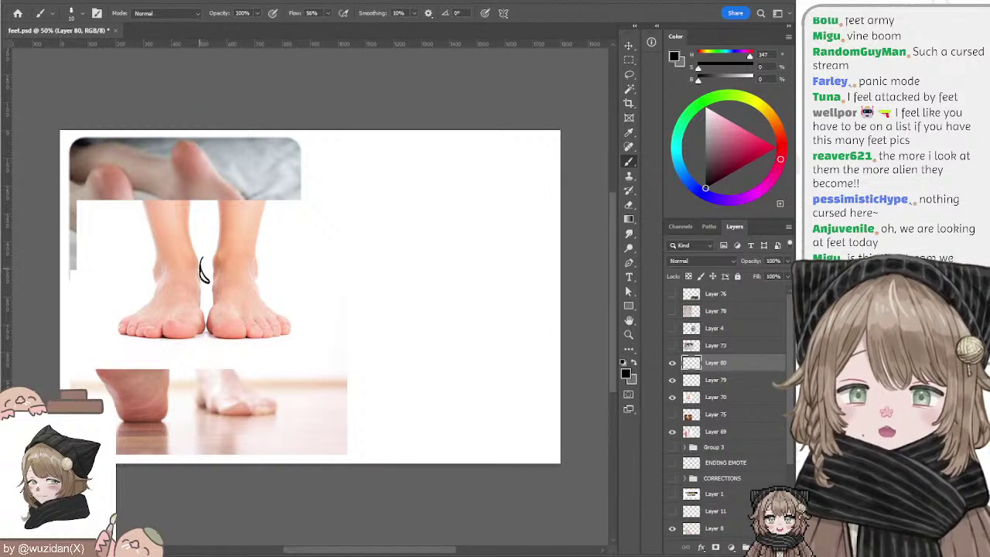
{"action": "key", "text": "ctrl+z"}
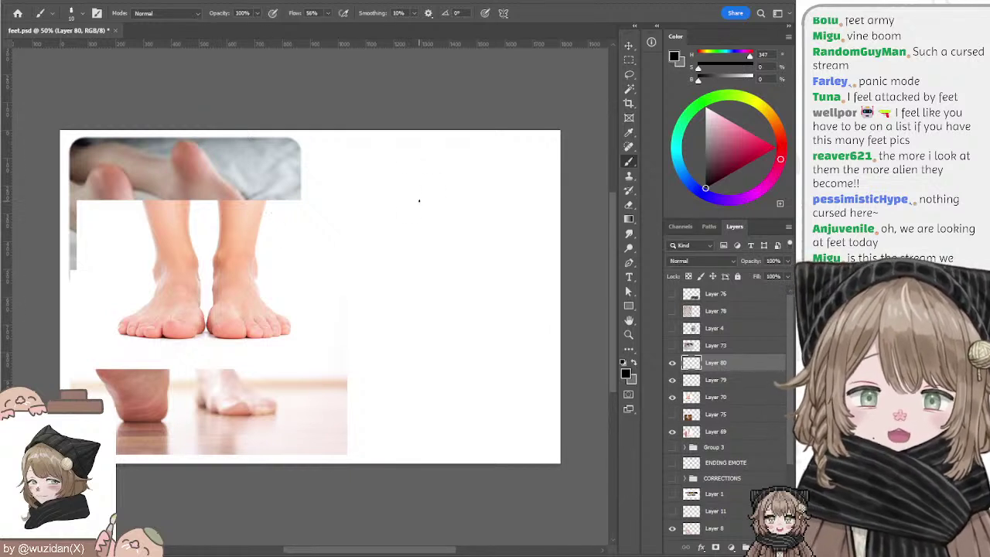
{"action": "mouse_move", "coordinate": [425, 193]}
{"action": "left_mouse_down"}
{"action": "mouse_move", "coordinate": [423, 245]}
{"action": "mouse_move", "coordinate": [436, 240]}
{"action": "left_mouse_up"}
{"action": "key", "text": "ctrl+z"}
{"action": "key", "text": "ctrl+z"}
{"action": "key", "text": "ctrl+z"}
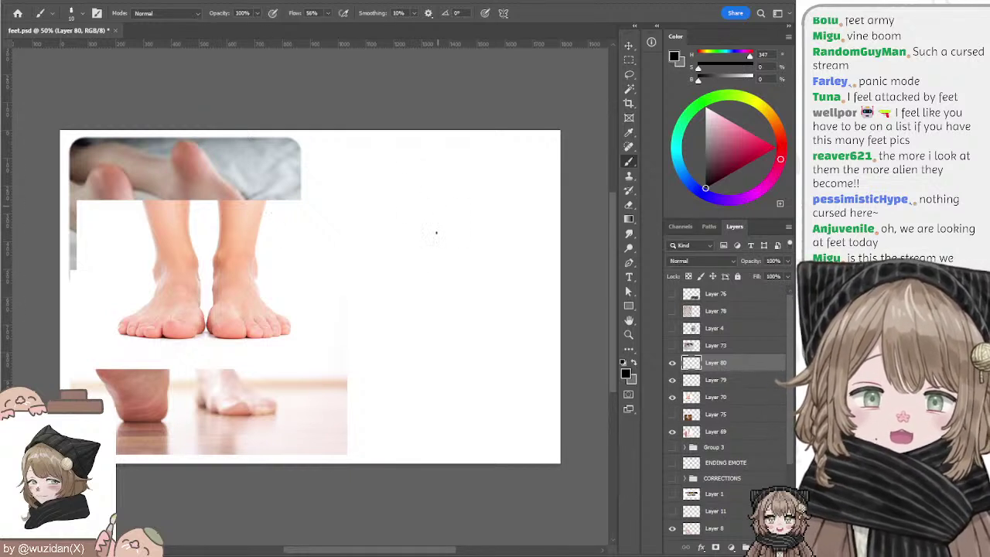
{"action": "mouse_move", "coordinate": [441, 195]}
{"action": "left_mouse_down"}
{"action": "mouse_move", "coordinate": [435, 238]}
{"action": "mouse_move", "coordinate": [440, 212]}
{"action": "mouse_move", "coordinate": [426, 236]}
{"action": "left_mouse_up"}
{"action": "key", "text": "ctrl+z"}
{"action": "key", "text": "ctrl+z"}
{"action": "left_click_drag", "start_coordinate": [410, 190], "coordinate": [420, 238]}
{"action": "key", "text": "ctrl+z"}
{"action": "left_click_drag", "start_coordinate": [410, 202], "coordinate": [420, 239]}
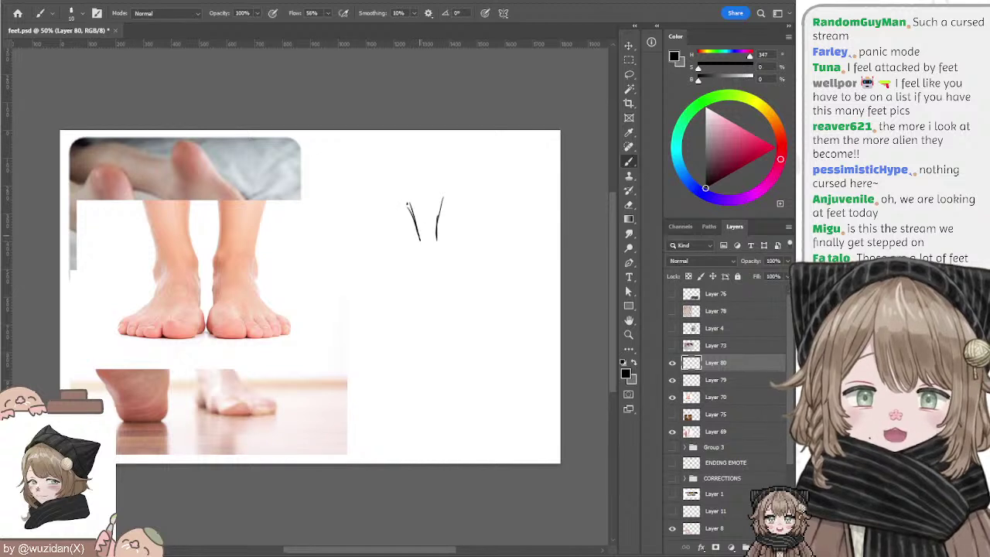
{"action": "key", "text": "ctrl+z"}
{"action": "mouse_move", "coordinate": [408, 203]}
{"action": "left_mouse_down"}
{"action": "mouse_move", "coordinate": [420, 239]}
{"action": "mouse_move", "coordinate": [412, 255]}
{"action": "left_mouse_up"}
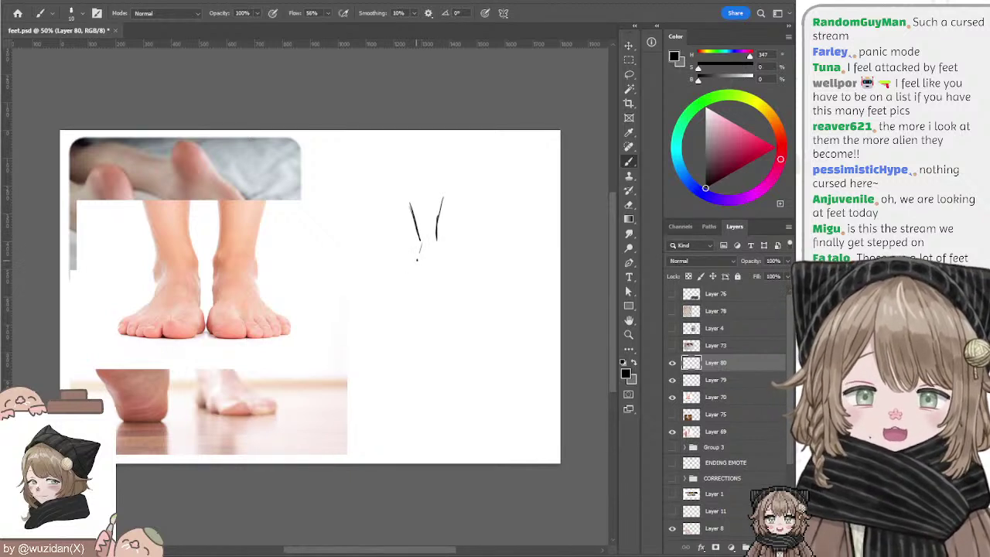
Step: Add the sloping instep and heel line, touching up the ankle stroke
{"action": "left_click_drag", "start_coordinate": [419, 247], "coordinate": [393, 289]}
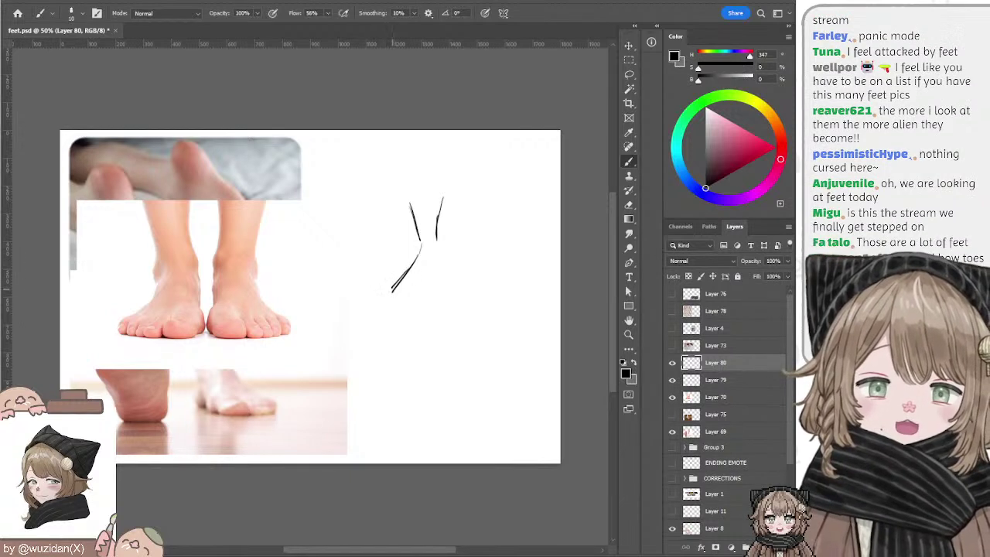
{"action": "mouse_move", "coordinate": [443, 291]}
{"action": "left_mouse_down"}
{"action": "mouse_move", "coordinate": [396, 292]}
{"action": "mouse_move", "coordinate": [441, 289]}
{"action": "left_mouse_up"}
{"action": "key", "text": "ctrl+z"}
{"action": "key", "text": "ctrl+z"}
{"action": "key", "text": "ctrl+z"}
{"action": "left_click_drag", "start_coordinate": [442, 231], "coordinate": [443, 285]}
{"action": "key", "text": "ctrl+z"}
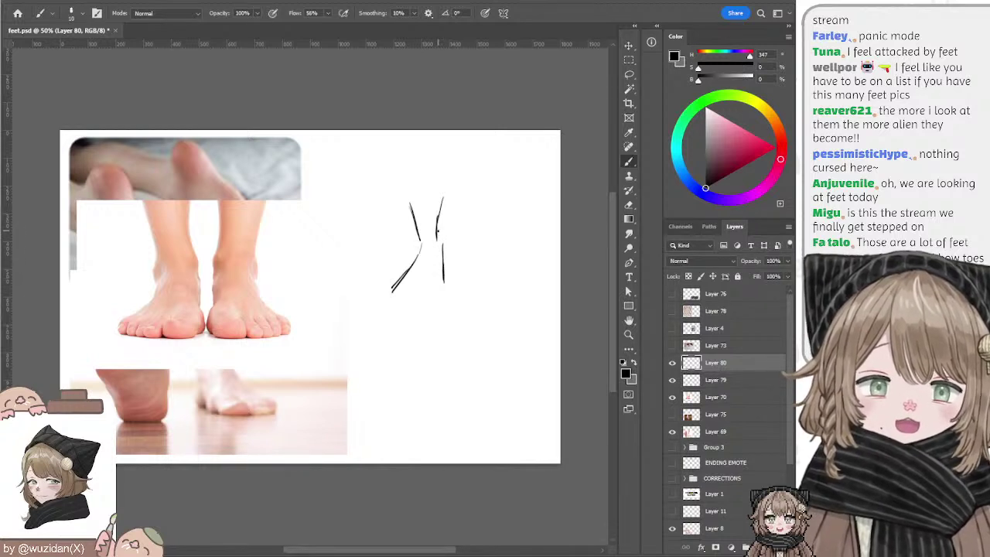
{"action": "key", "text": "e"}
{"action": "mouse_move", "coordinate": [430, 213]}
{"action": "left_mouse_down"}
{"action": "mouse_move", "coordinate": [435, 244]}
{"action": "mouse_move", "coordinate": [445, 234]}
{"action": "mouse_move", "coordinate": [441, 244]}
{"action": "left_mouse_up"}
{"action": "key", "text": "b"}
{"action": "key", "text": "e"}
{"action": "key", "text": "b"}
{"action": "key", "text": "ctrl+z"}
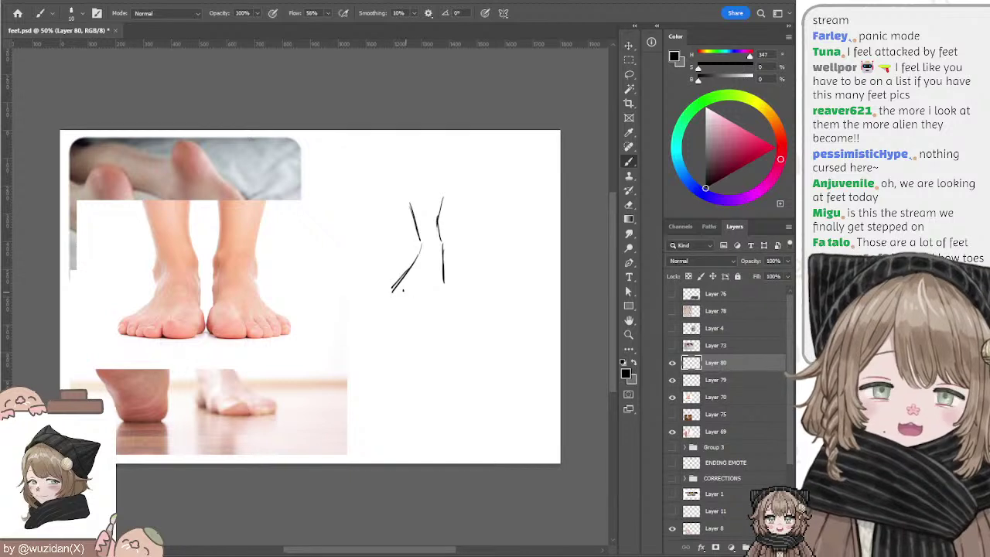
{"action": "left_click_drag", "start_coordinate": [395, 291], "coordinate": [443, 286]}
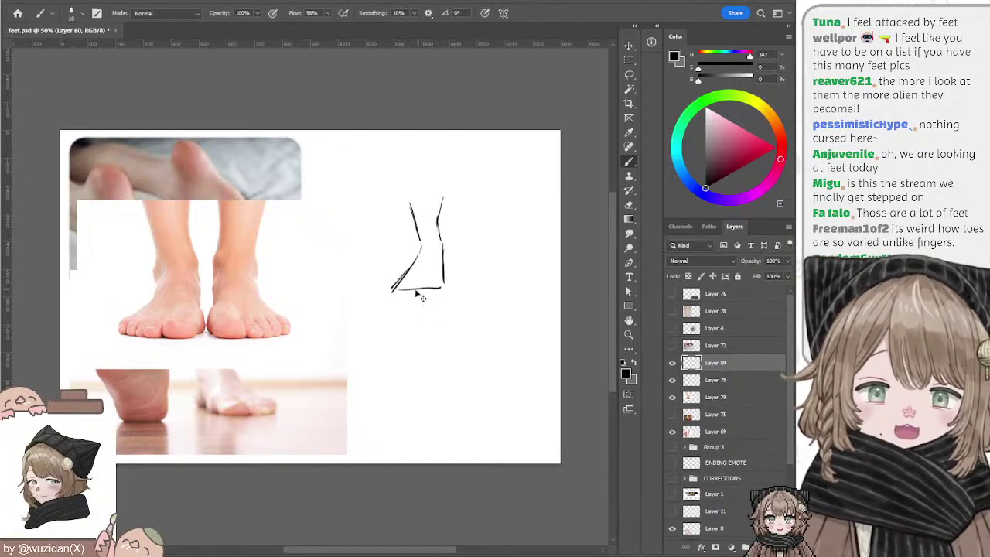
{"action": "key", "text": "ctrl+z"}
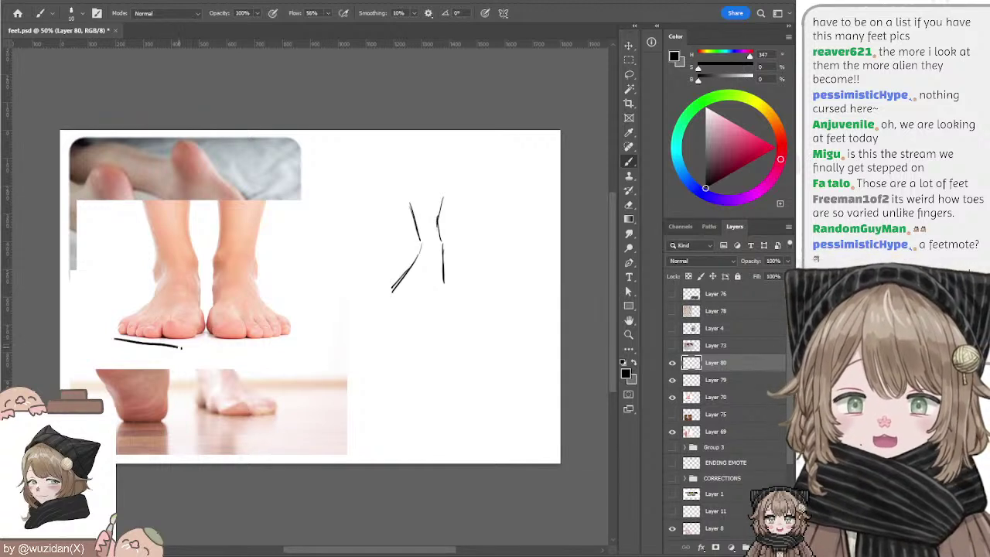
Step: Draw a line under the photo's left-foot toes, retrying several lengths
{"action": "mouse_move", "coordinate": [141, 205]}
{"action": "left_mouse_down"}
{"action": "mouse_move", "coordinate": [154, 292]}
{"action": "mouse_move", "coordinate": [119, 331]}
{"action": "mouse_move", "coordinate": [166, 337]}
{"action": "left_mouse_up"}
{"action": "key", "text": "ctrl+z"}
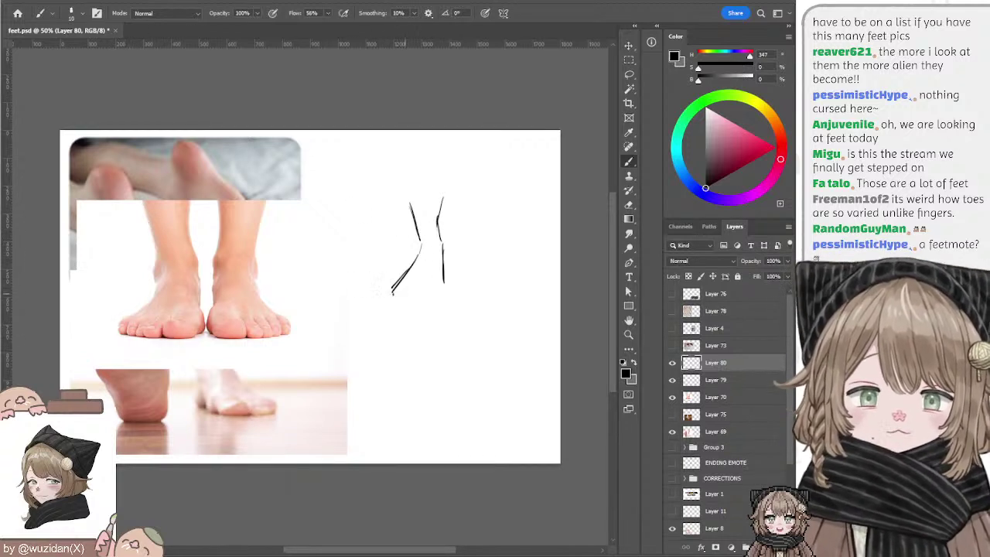
{"action": "left_click_drag", "start_coordinate": [119, 336], "coordinate": [181, 345]}
{"action": "key", "text": "ctrl+z"}
{"action": "key", "text": "ctrl+z"}
{"action": "mouse_move", "coordinate": [116, 335]}
{"action": "left_mouse_down"}
{"action": "mouse_move", "coordinate": [168, 343]}
{"action": "mouse_move", "coordinate": [159, 344]}
{"action": "mouse_move", "coordinate": [193, 338]}
{"action": "left_mouse_up"}
{"action": "key", "text": "ctrl+z"}
{"action": "key", "text": "ctrl+z"}
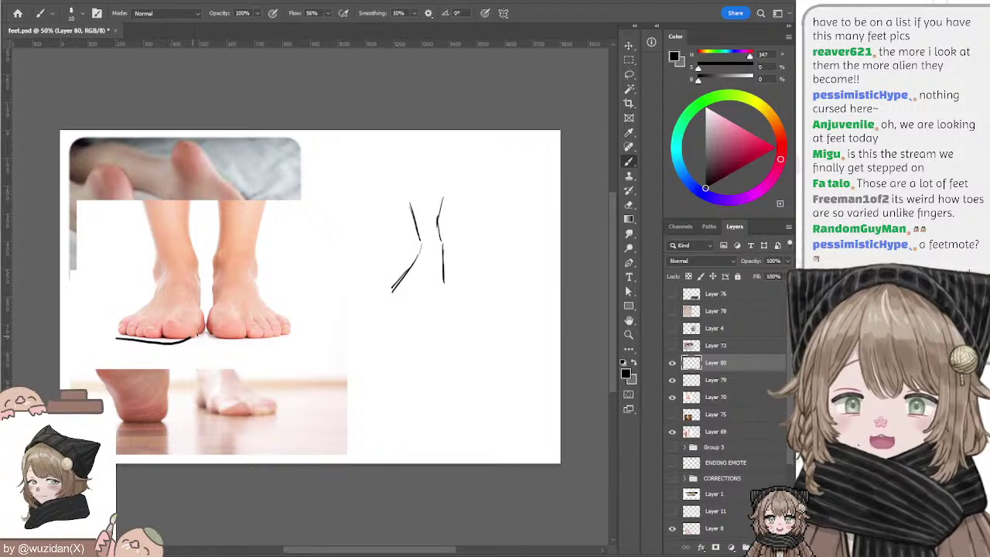
{"action": "key", "text": "ctrl+z"}
{"action": "mouse_move", "coordinate": [114, 338]}
{"action": "left_mouse_down"}
{"action": "mouse_move", "coordinate": [157, 344]}
{"action": "mouse_move", "coordinate": [205, 335]}
{"action": "left_mouse_up"}
{"action": "key", "text": "ctrl+z"}
{"action": "key", "text": "ctrl+z"}
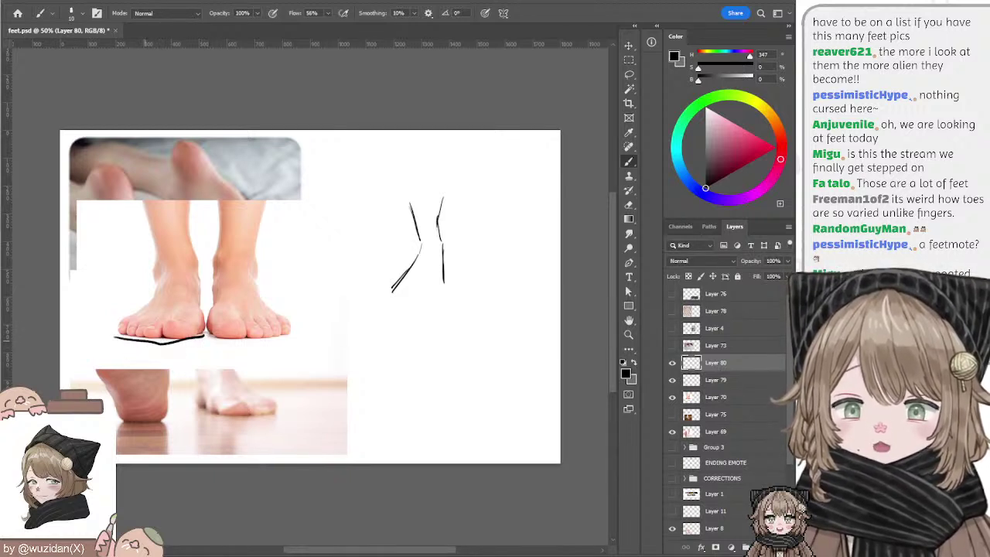
{"action": "key", "text": "ctrl+z"}
{"action": "left_click_drag", "start_coordinate": [113, 338], "coordinate": [279, 339]}
{"action": "key", "text": "ctrl+z"}
{"action": "key", "text": "ctrl+z"}
{"action": "key", "text": "ctrl+z"}
{"action": "key", "text": "ctrl+z"}
Step: Try a line under the right toes, then draw the sketch's sole line with an upturned end
{"action": "key", "text": "ctrl+z"}
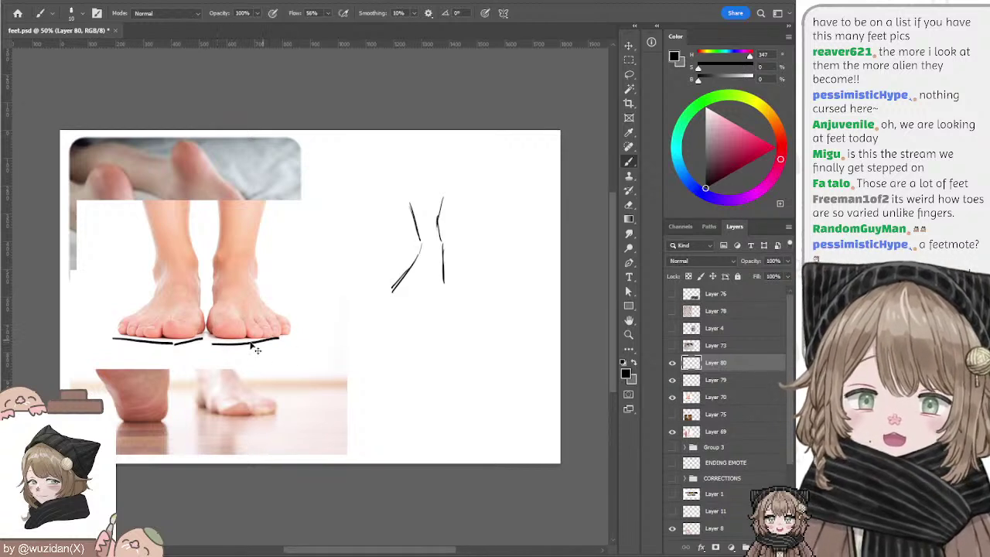
{"action": "key", "text": "ctrl+z"}
{"action": "left_click_drag", "start_coordinate": [214, 344], "coordinate": [292, 340]}
{"action": "key", "text": "ctrl+z"}
{"action": "left_click_drag", "start_coordinate": [213, 344], "coordinate": [284, 337]}
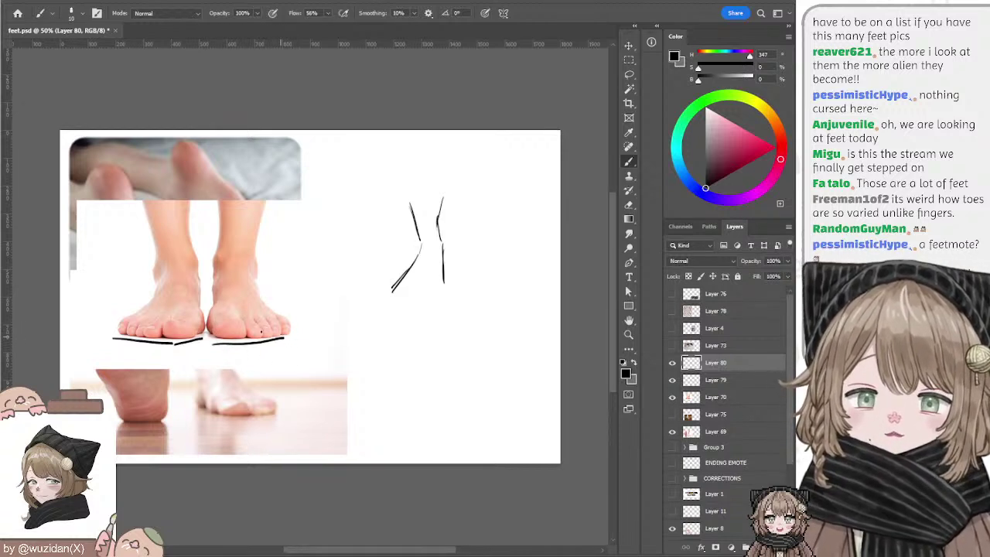
{"action": "key", "text": "ctrl+z"}
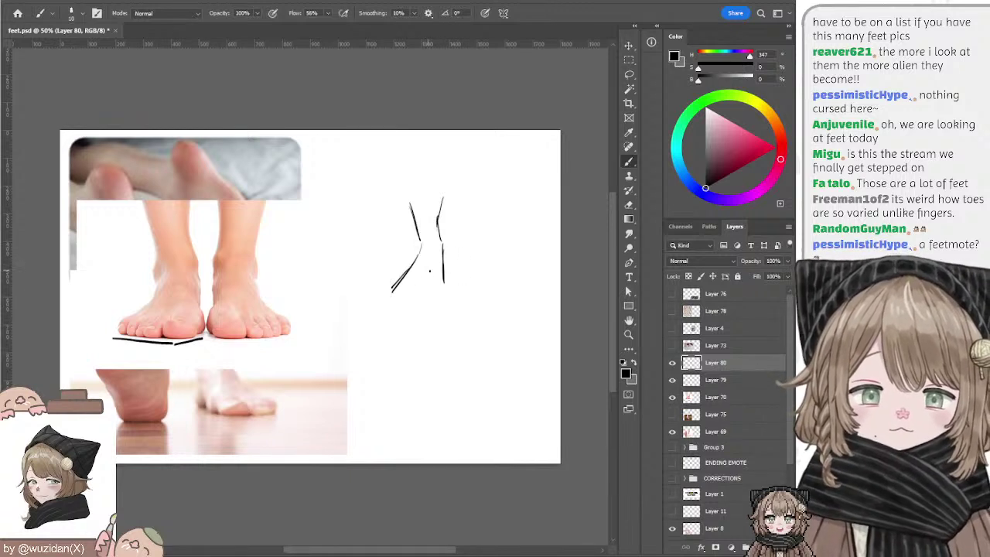
{"action": "left_click_drag", "start_coordinate": [388, 291], "coordinate": [433, 296]}
{"action": "key", "text": "ctrl+z"}
{"action": "key", "text": "ctrl+z"}
{"action": "key", "text": "ctrl+z"}
{"action": "key", "text": "ctrl+z"}
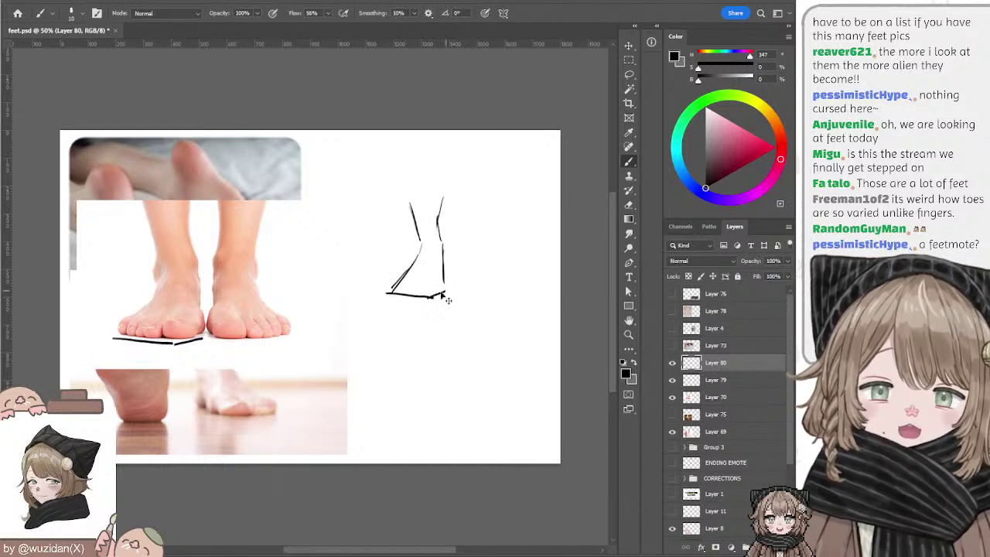
{"action": "left_click_drag", "start_coordinate": [429, 296], "coordinate": [445, 290]}
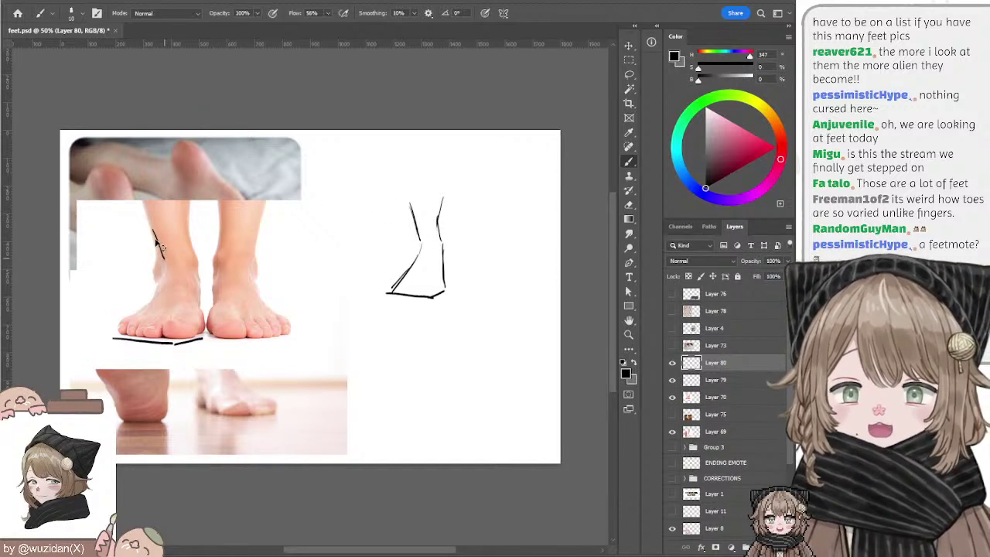
Step: Try several ankle-line strokes down the left foot of the reference photo
{"action": "left_click_drag", "start_coordinate": [152, 229], "coordinate": [163, 264]}
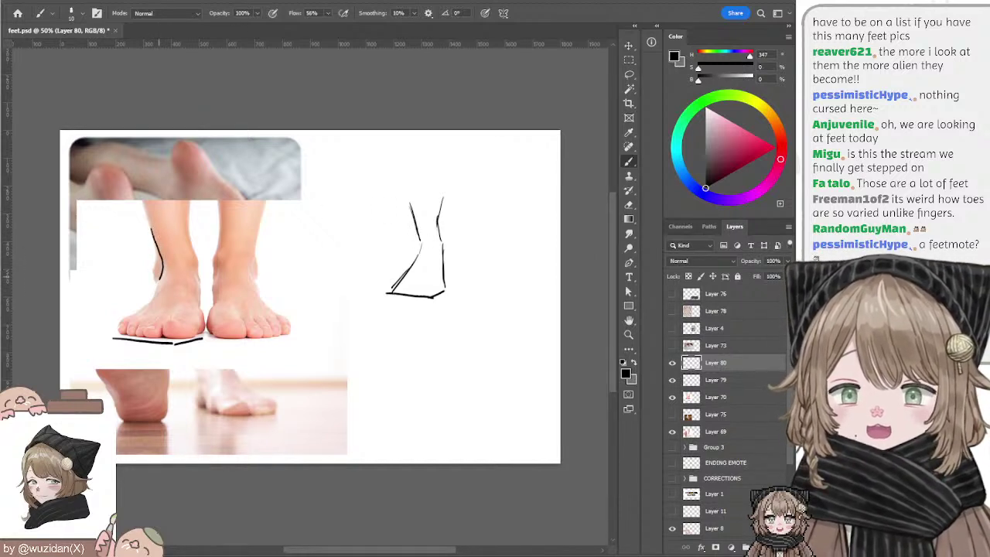
{"action": "key", "text": "ctrl+z"}
{"action": "left_click_drag", "start_coordinate": [152, 230], "coordinate": [164, 267]}
{"action": "key", "text": "ctrl+z"}
{"action": "left_click_drag", "start_coordinate": [153, 229], "coordinate": [158, 285]}
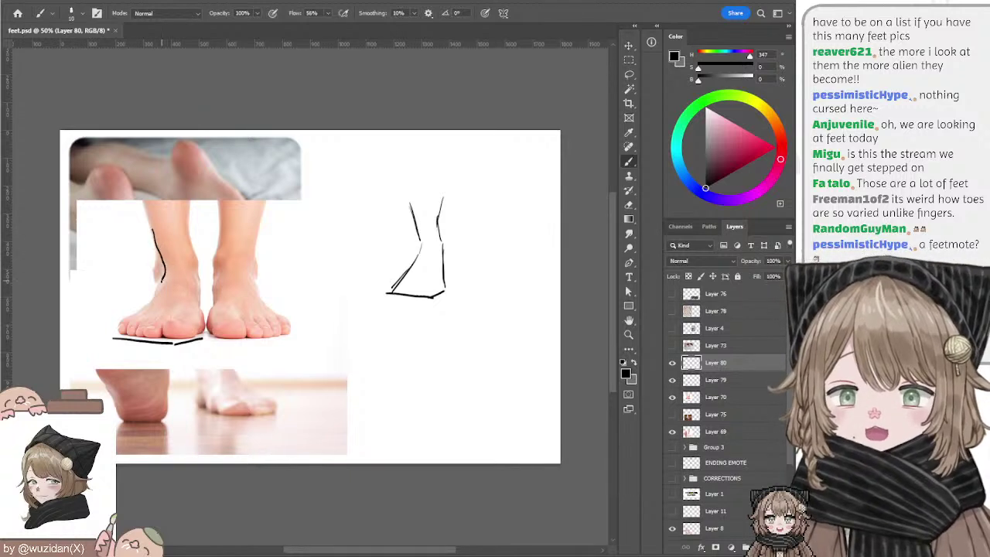
{"action": "left_click_drag", "start_coordinate": [152, 246], "coordinate": [159, 288]}
Step: Clear all trial ankle strokes from the photo, including one more short retry
{"action": "key", "text": "ctrl+z"}
{"action": "key", "text": "ctrl+z"}
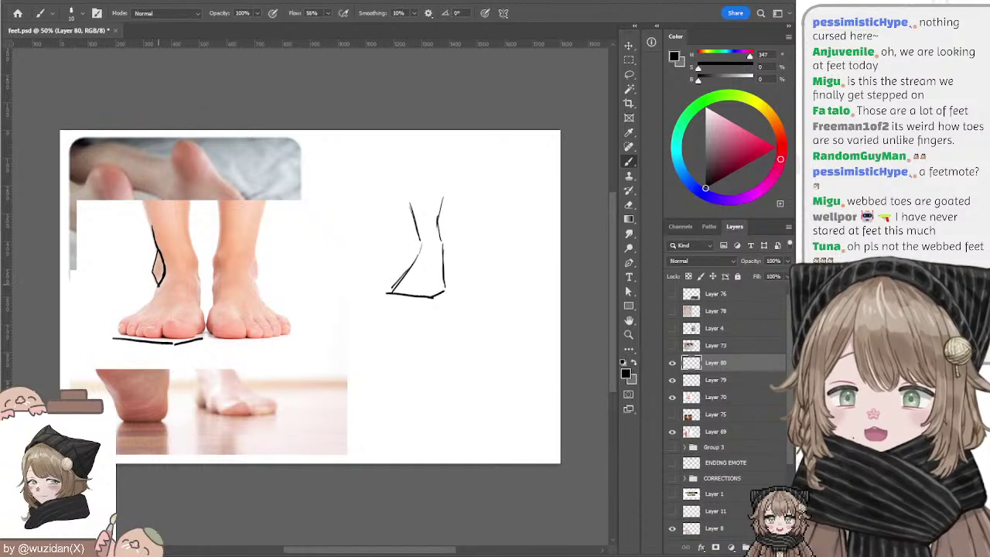
{"action": "key", "text": "ctrl+z"}
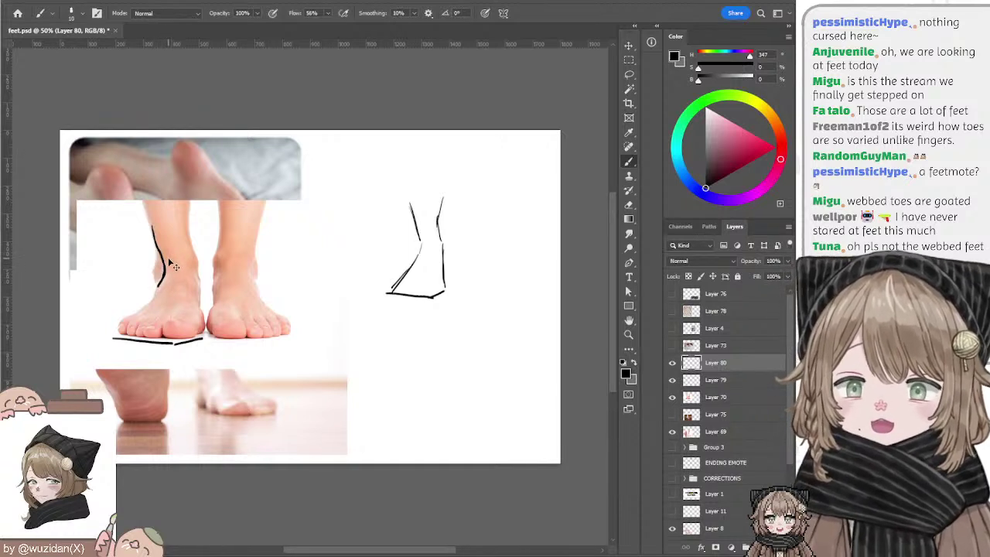
{"action": "key", "text": "ctrl+z"}
{"action": "key", "text": "ctrl+z"}
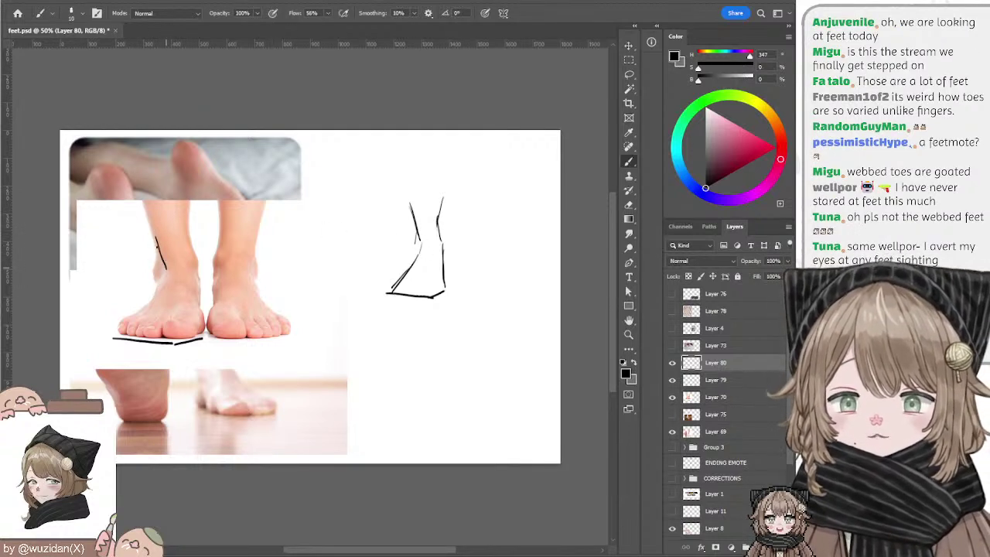
{"action": "left_click_drag", "start_coordinate": [155, 239], "coordinate": [158, 284]}
{"action": "key", "text": "ctrl+z"}
{"action": "key", "text": "ctrl+z"}
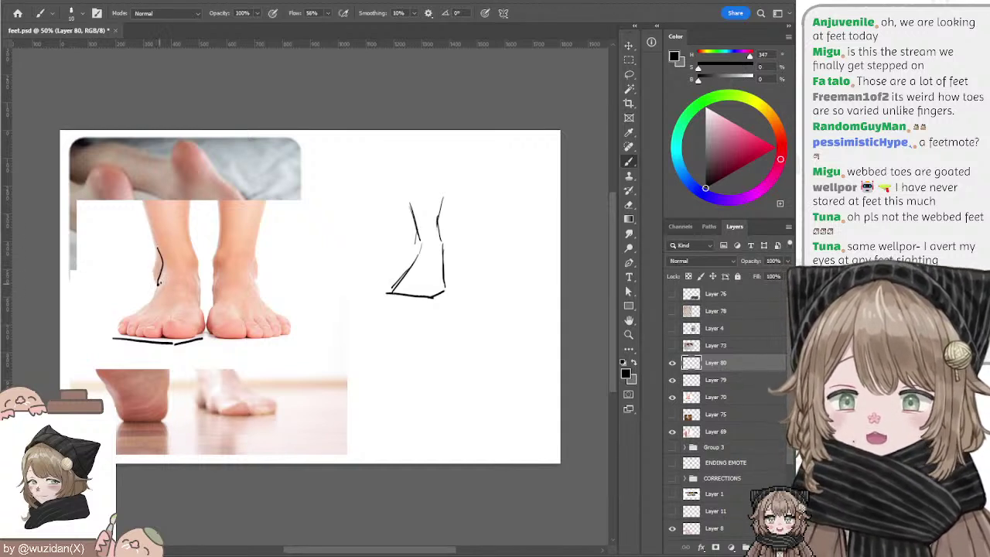
{"action": "key", "text": "ctrl+z"}
{"action": "key", "text": "ctrl+z"}
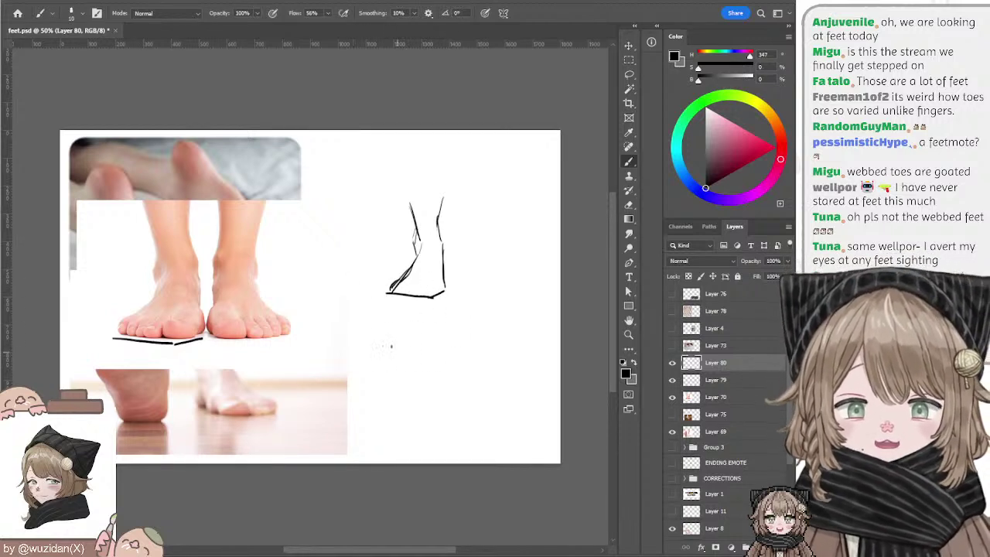
{"action": "mouse_move", "coordinate": [391, 350]}
{"action": "left_mouse_down"}
{"action": "mouse_move", "coordinate": [456, 350]}
{"action": "mouse_move", "coordinate": [397, 394]}
{"action": "left_mouse_up"}
{"action": "key", "text": "ctrl+z"}
{"action": "key", "text": "ctrl+z"}
{"action": "key", "text": "ctrl+z"}
{"action": "key", "text": "ctrl+z"}
{"action": "key", "text": "ctrl+z"}
{"action": "mouse_move", "coordinate": [391, 356]}
{"action": "left_mouse_down"}
{"action": "mouse_move", "coordinate": [450, 354]}
{"action": "mouse_move", "coordinate": [394, 394]}
{"action": "left_mouse_up"}
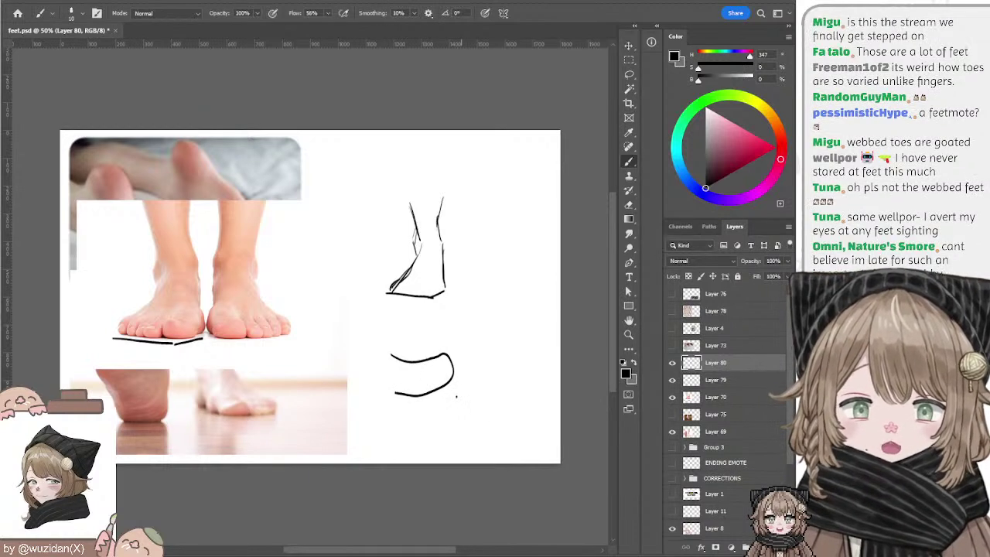
{"action": "mouse_move", "coordinate": [456, 396]}
{"action": "left_mouse_down"}
{"action": "mouse_move", "coordinate": [493, 393]}
{"action": "mouse_move", "coordinate": [490, 407]}
{"action": "mouse_move", "coordinate": [436, 425]}
{"action": "mouse_move", "coordinate": [455, 425]}
{"action": "left_mouse_up"}
{"action": "key", "text": "ctrl+z"}
{"action": "key", "text": "ctrl+z"}
{"action": "key", "text": "ctrl+z"}
{"action": "key", "text": "ctrl+z"}
{"action": "mouse_move", "coordinate": [399, 407]}
{"action": "left_mouse_down"}
{"action": "mouse_move", "coordinate": [457, 418]}
{"action": "mouse_move", "coordinate": [404, 422]}
{"action": "left_mouse_up"}
{"action": "key", "text": "ctrl+z"}
{"action": "key", "text": "ctrl+z"}
{"action": "key", "text": "ctrl+z"}
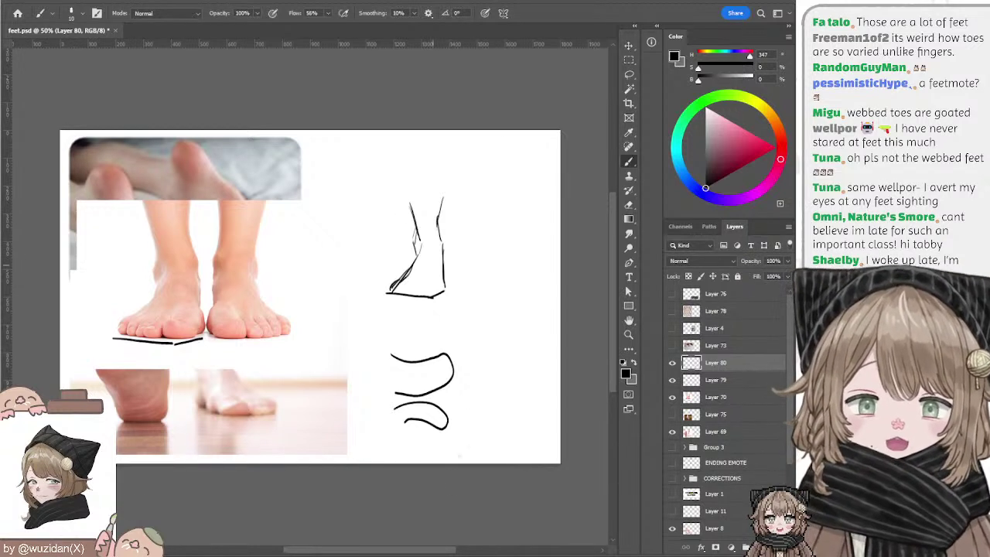
{"action": "key", "text": "e"}
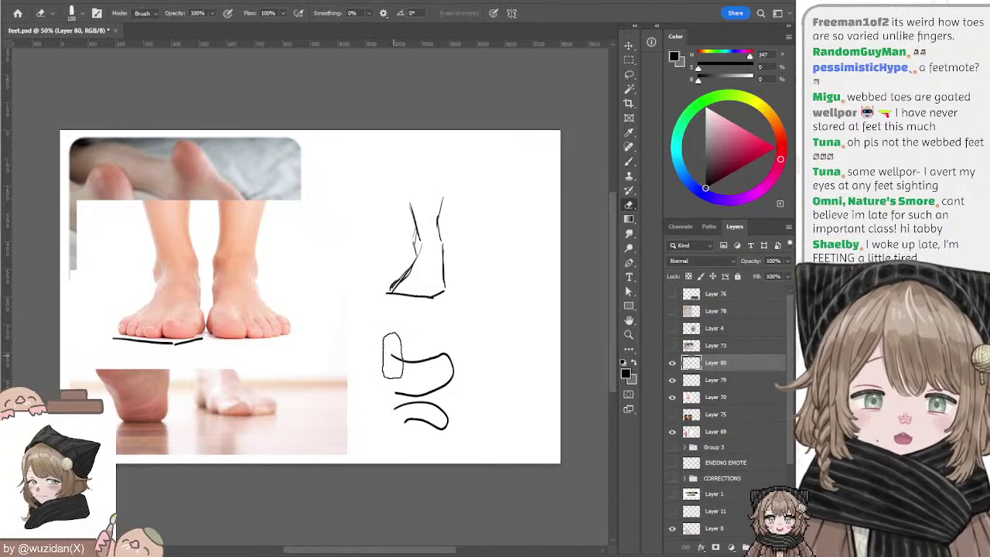
{"action": "left_click_drag", "start_coordinate": [402, 340], "coordinate": [456, 386]}
{"action": "left_click_drag", "start_coordinate": [386, 364], "coordinate": [452, 445]}
{"action": "left_click_drag", "start_coordinate": [456, 387], "coordinate": [445, 426]}
{"action": "key", "text": "b"}
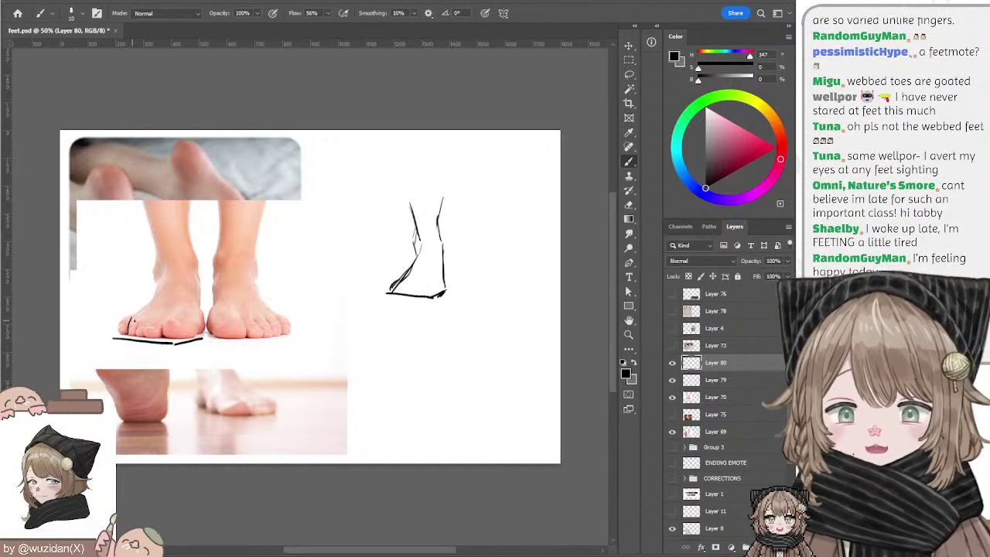
Step: Draw two toe divisions on the photo's left foot and two toe marks at the sketch's base
{"action": "left_click_drag", "start_coordinate": [139, 319], "coordinate": [144, 331]}
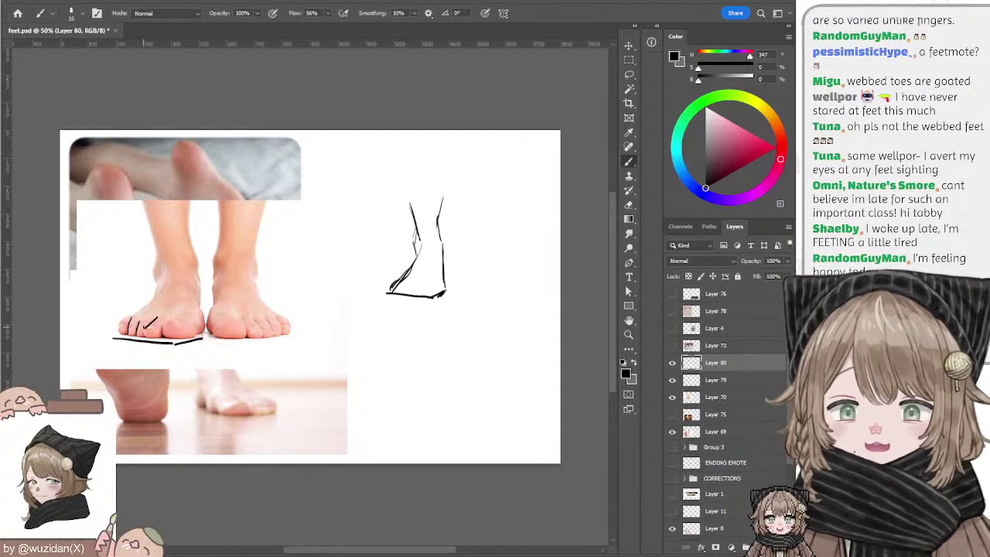
{"action": "left_click_drag", "start_coordinate": [173, 315], "coordinate": [162, 334]}
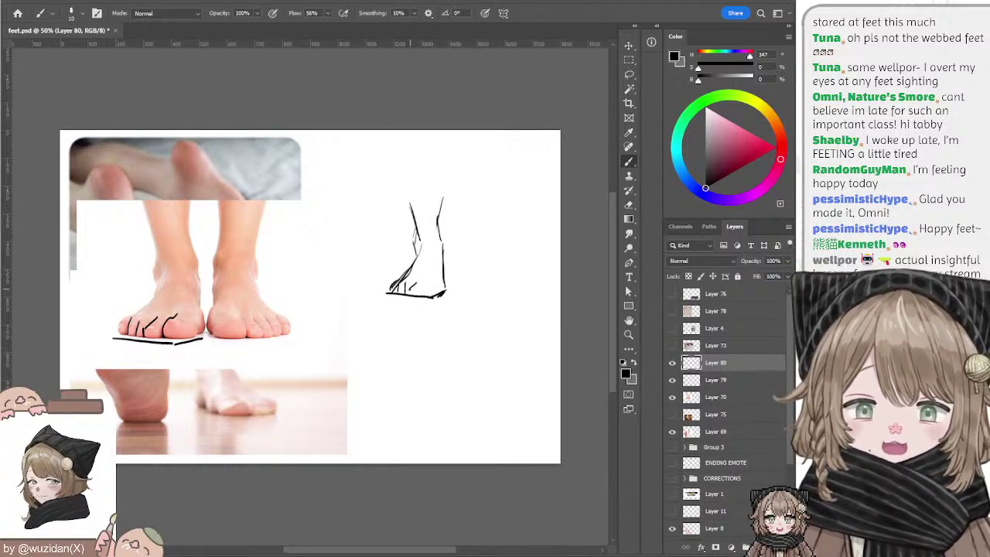
{"action": "left_click_drag", "start_coordinate": [413, 285], "coordinate": [418, 294]}
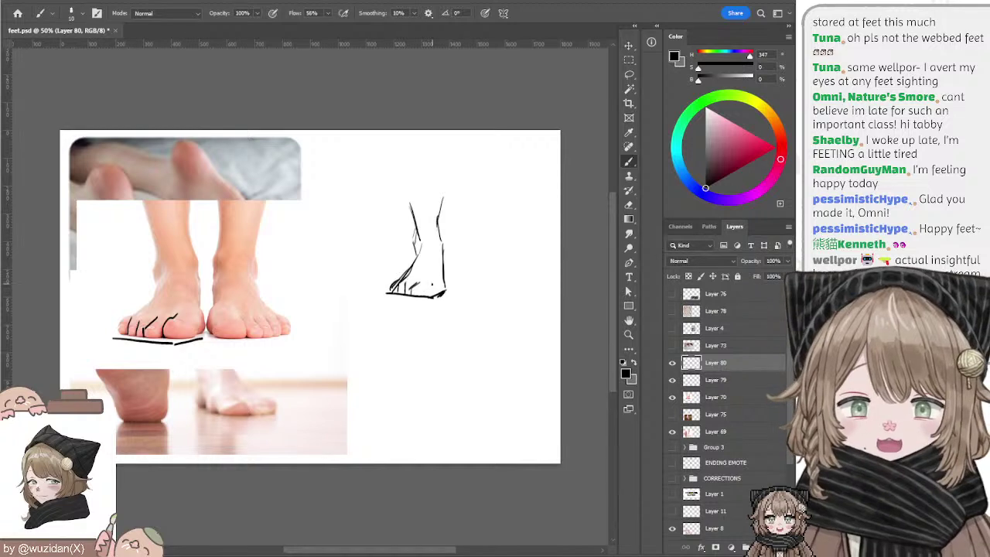
{"action": "left_click_drag", "start_coordinate": [427, 286], "coordinate": [437, 292]}
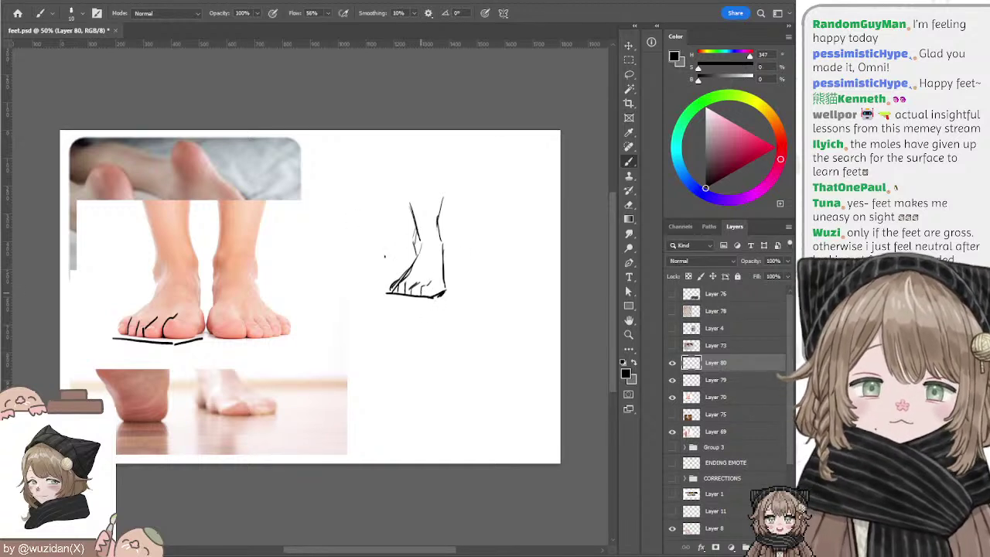
Step: Erase stray toe lines on the foot sketch with a size-25 eraser
{"action": "key", "text": "e"}
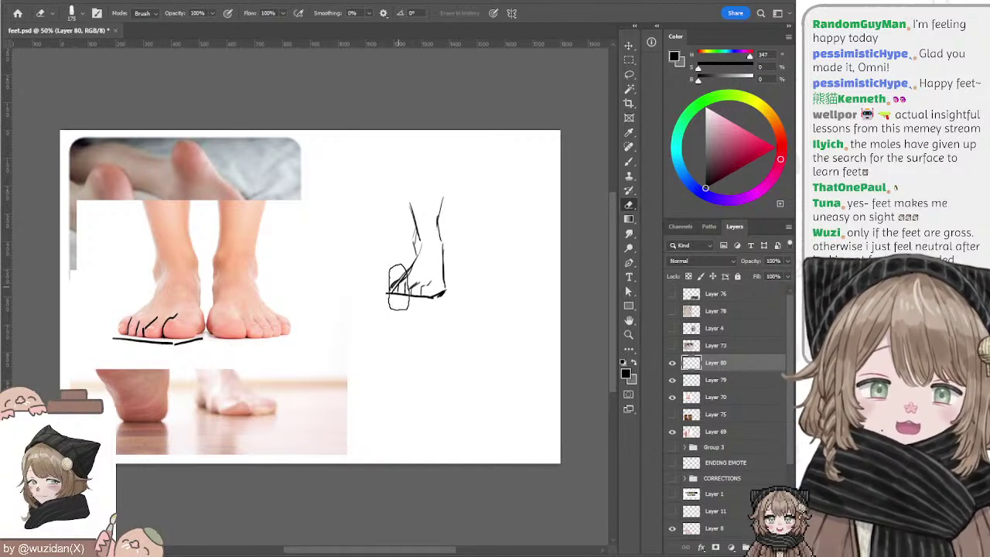
{"action": "key", "text": "bracketleft"}
{"action": "key", "text": "bracketleft"}
{"action": "key", "text": "bracketleft"}
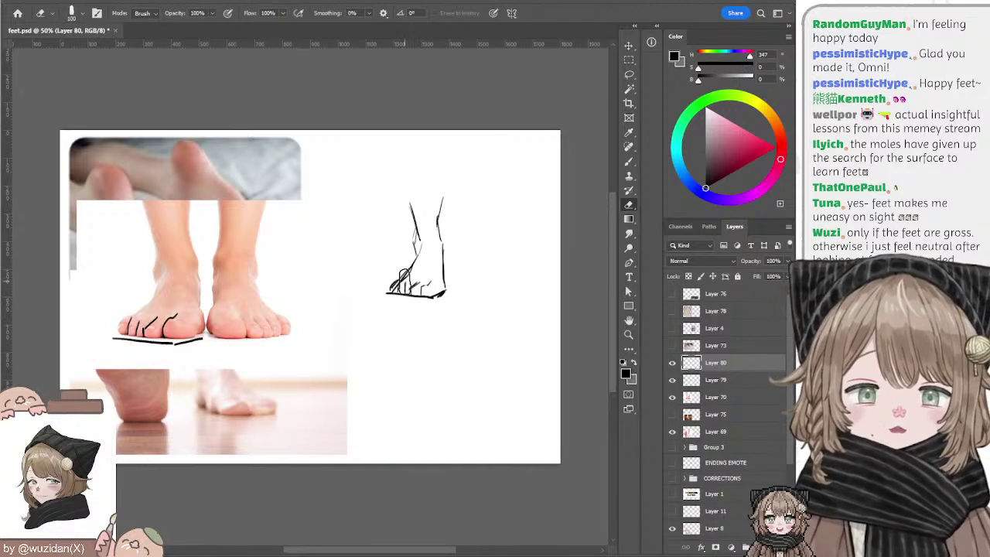
{"action": "left_click_drag", "start_coordinate": [404, 267], "coordinate": [415, 278]}
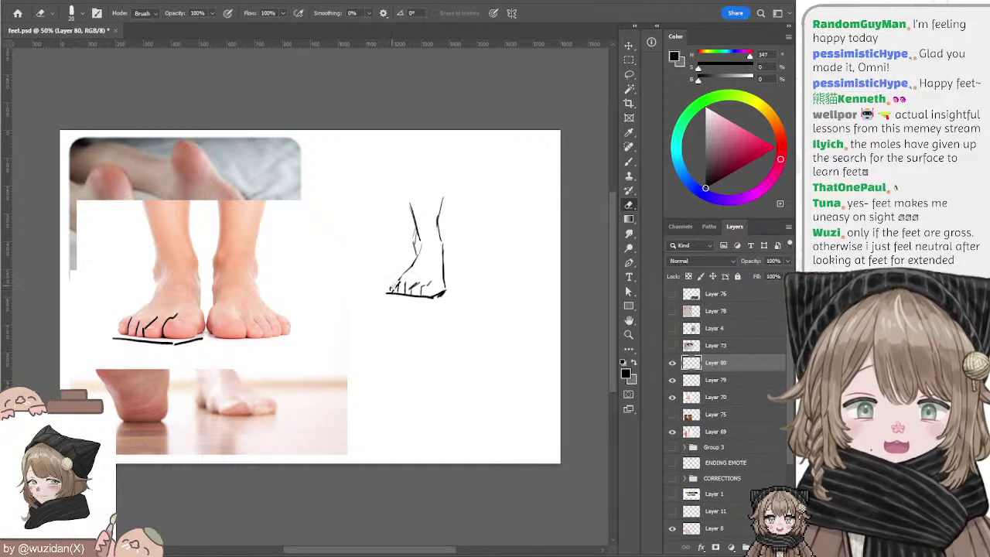
{"action": "key", "text": "b"}
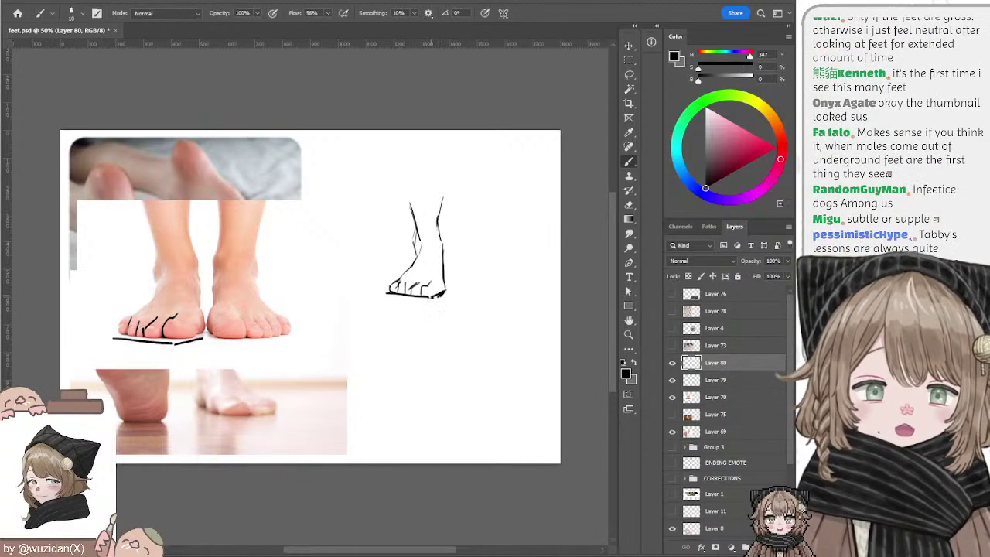
Step: Lasso-select around the heel of the foot sketch, ending back on the Brush
{"action": "key", "text": "e"}
{"action": "key", "text": "b"}
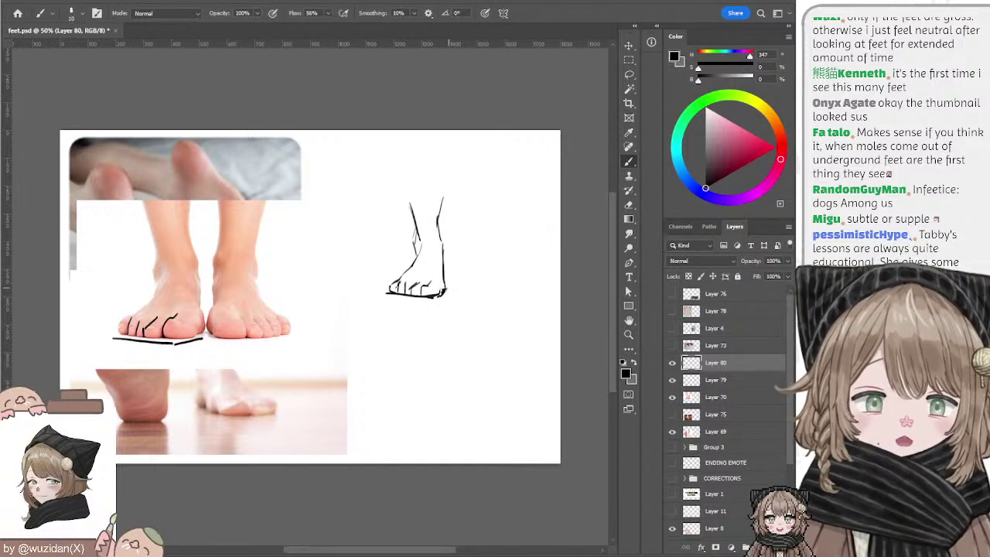
{"action": "key", "text": "e"}
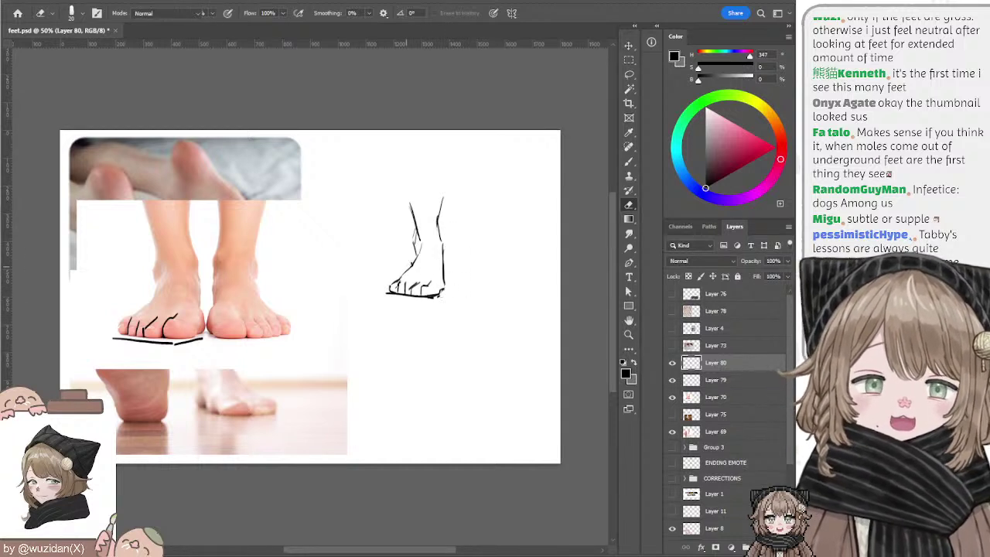
{"action": "key", "text": "l"}
{"action": "mouse_move", "coordinate": [426, 269]}
{"action": "left_mouse_down"}
{"action": "mouse_move", "coordinate": [378, 284]}
{"action": "mouse_move", "coordinate": [459, 275]}
{"action": "mouse_move", "coordinate": [446, 255]}
{"action": "left_mouse_up"}
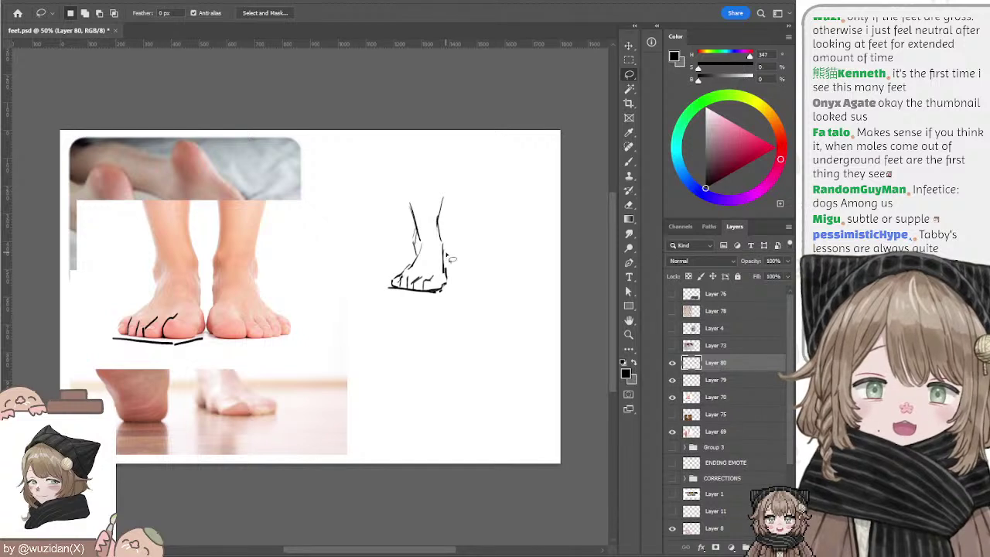
{"action": "key", "text": "e"}
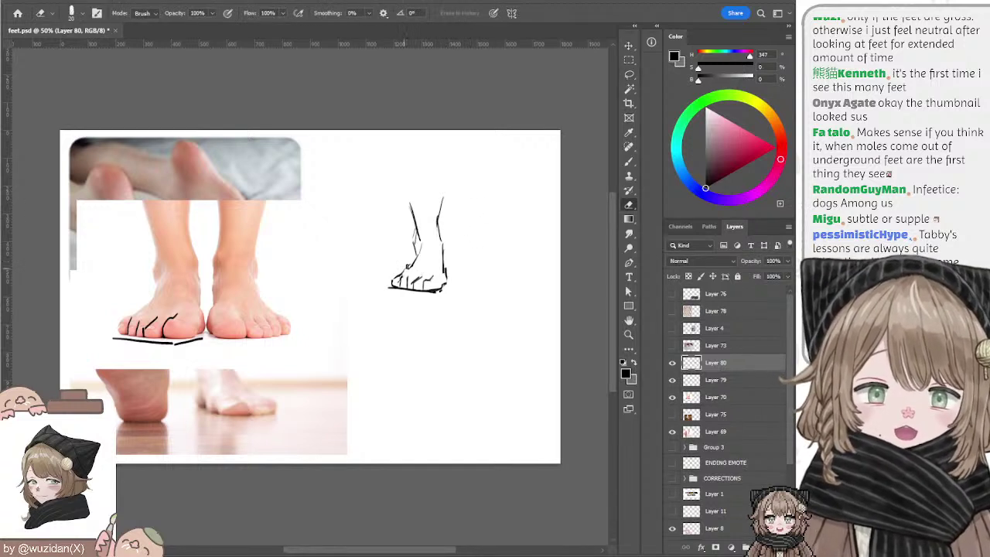
{"action": "key", "text": "b"}
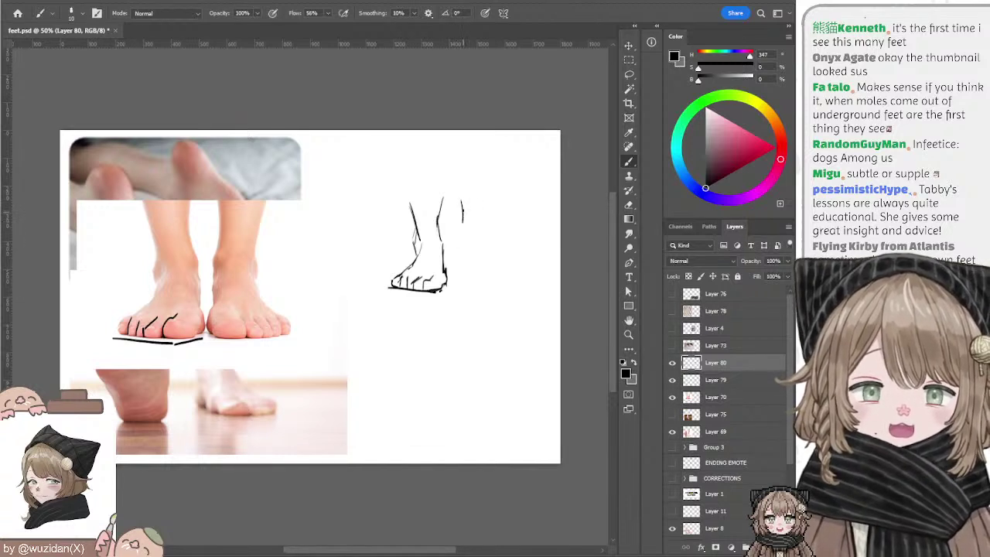
Step: Try extending the side line and an inner ankle stroke, undoing both
{"action": "left_click_drag", "start_coordinate": [463, 221], "coordinate": [461, 238]}
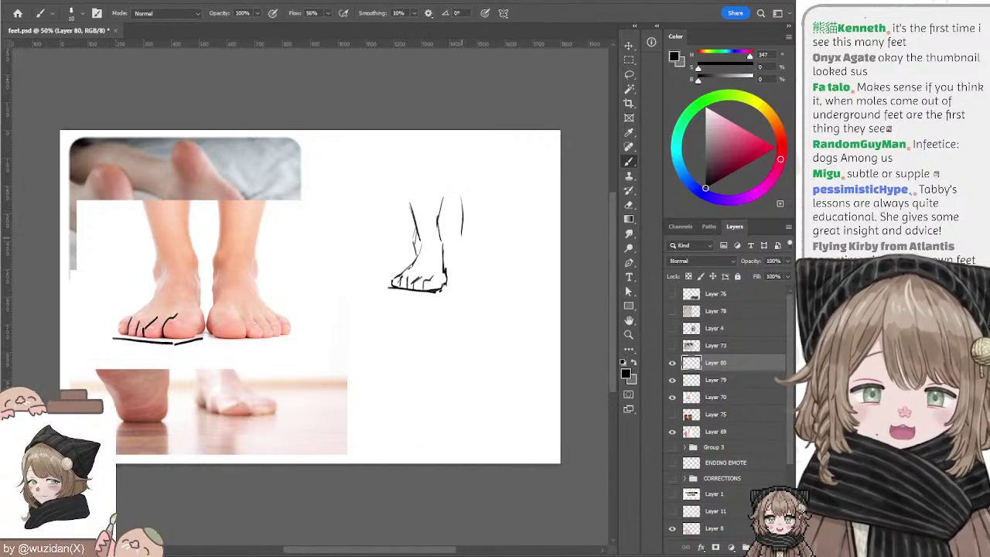
{"action": "key", "text": "ctrl+z"}
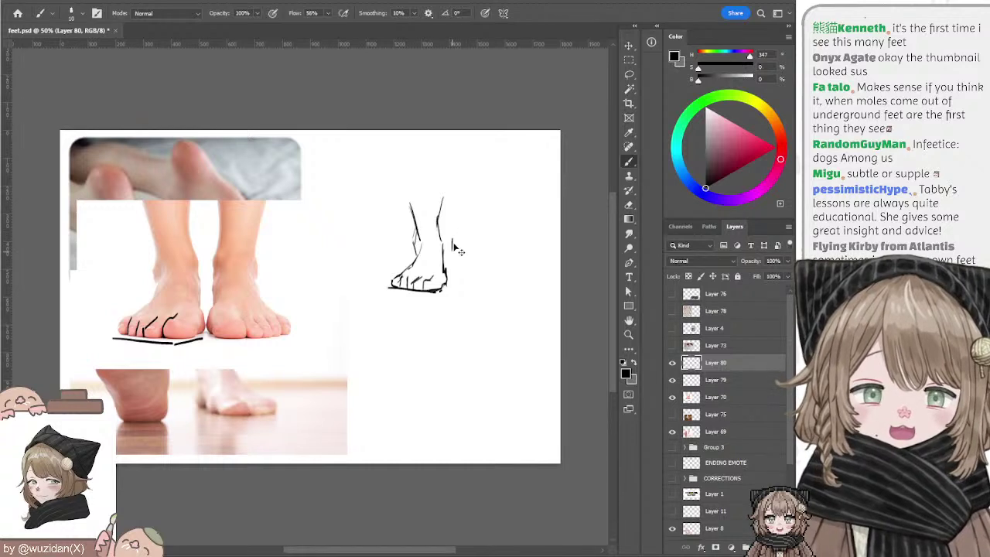
{"action": "left_click_drag", "start_coordinate": [452, 241], "coordinate": [454, 267]}
{"action": "key", "text": "ctrl+z"}
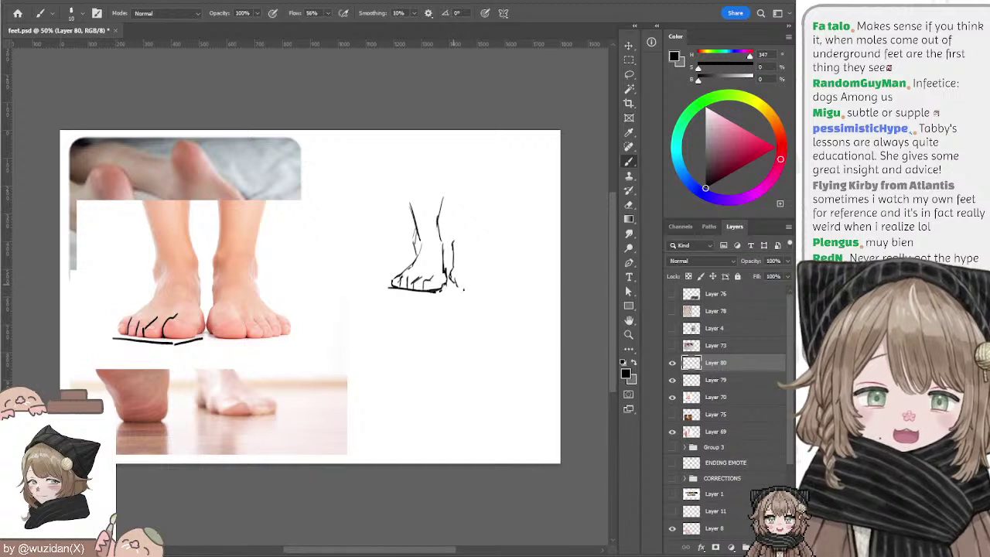
Step: Lengthen the sole line rightward and try a toe curve for the second foot
{"action": "left_click_drag", "start_coordinate": [460, 286], "coordinate": [473, 292]}
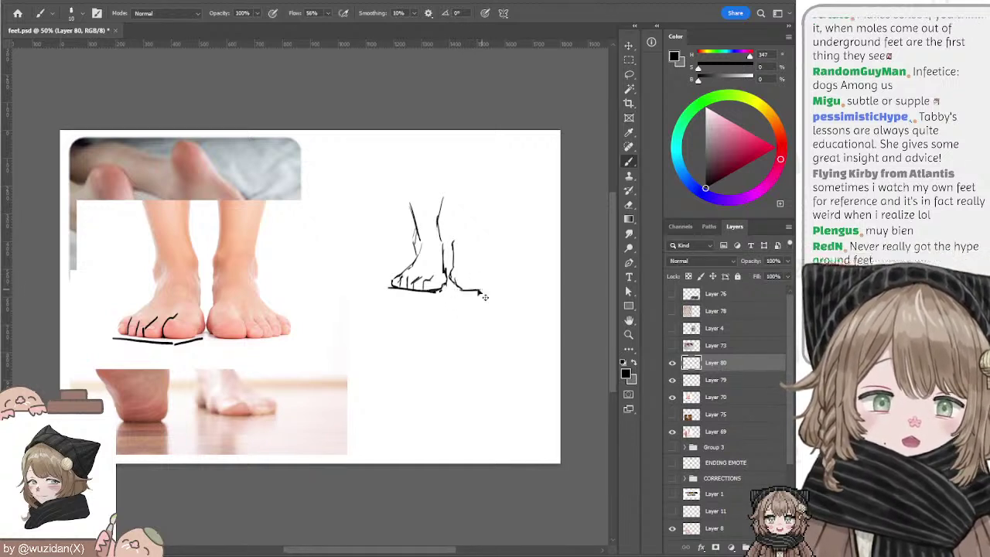
{"action": "left_click_drag", "start_coordinate": [467, 289], "coordinate": [503, 286]}
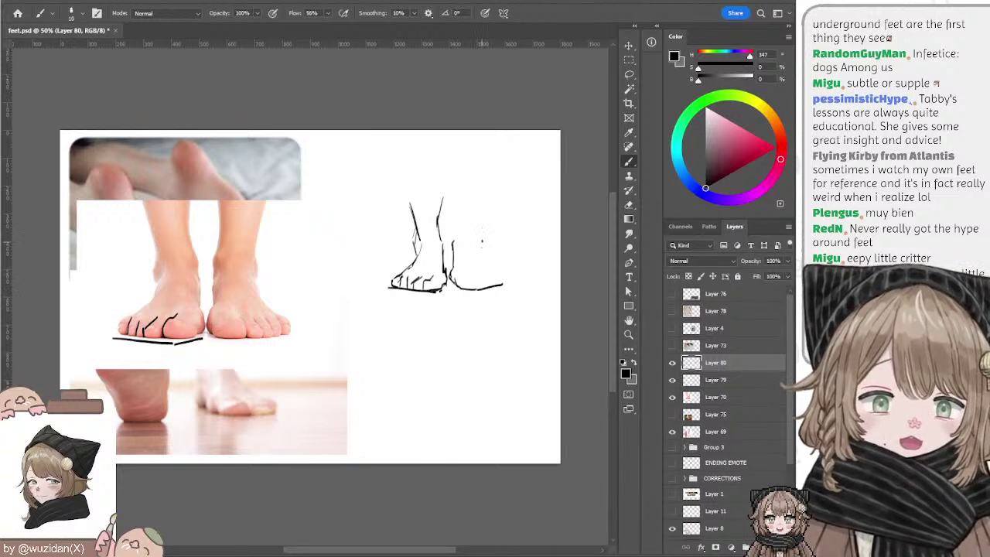
{"action": "left_click_drag", "start_coordinate": [474, 242], "coordinate": [485, 260]}
{"action": "key", "text": "ctrl+z"}
{"action": "key", "text": "e"}
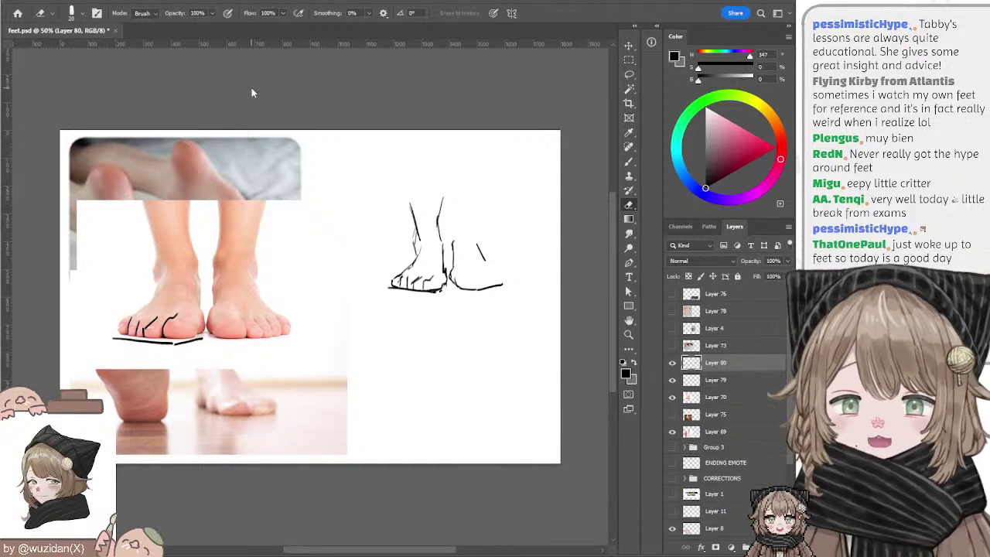
Step: Extend the second foot's outline downward and trial a toe line on the right photo foot
{"action": "key", "text": "b"}
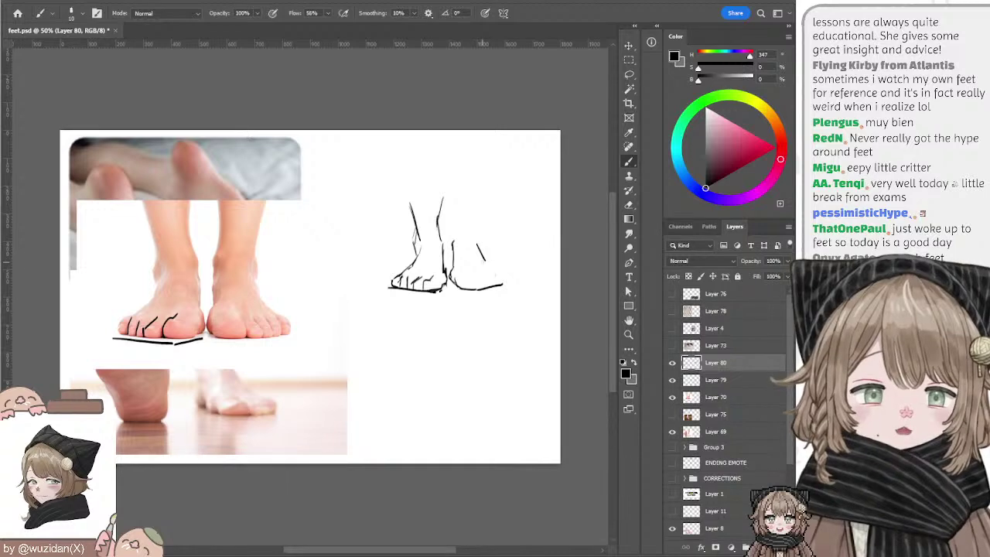
{"action": "left_click_drag", "start_coordinate": [480, 255], "coordinate": [499, 275]}
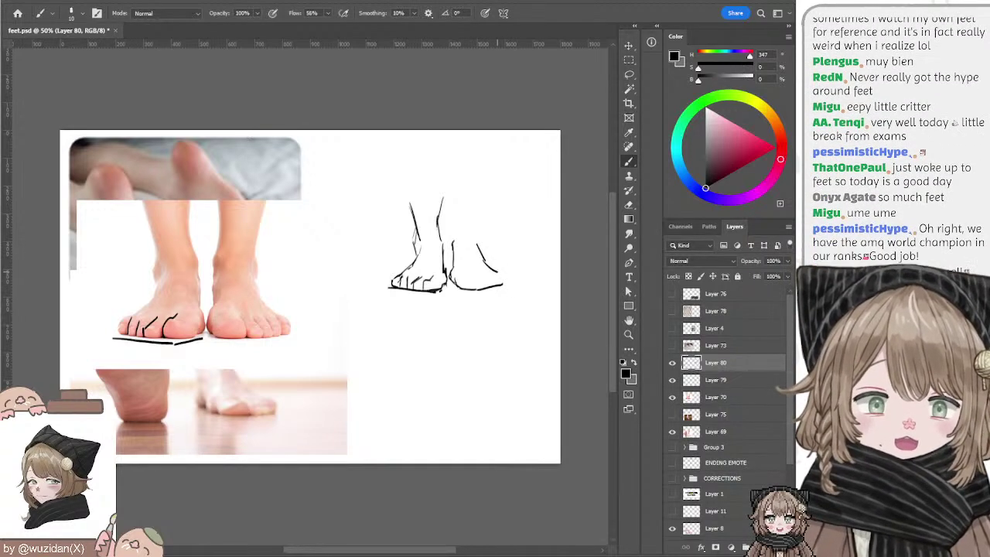
{"action": "left_click_drag", "start_coordinate": [262, 300], "coordinate": [291, 329]}
{"action": "key", "text": "ctrl+z"}
{"action": "key", "text": "ctrl+z"}
{"action": "key", "text": "ctrl+z"}
{"action": "key", "text": "ctrl+z"}
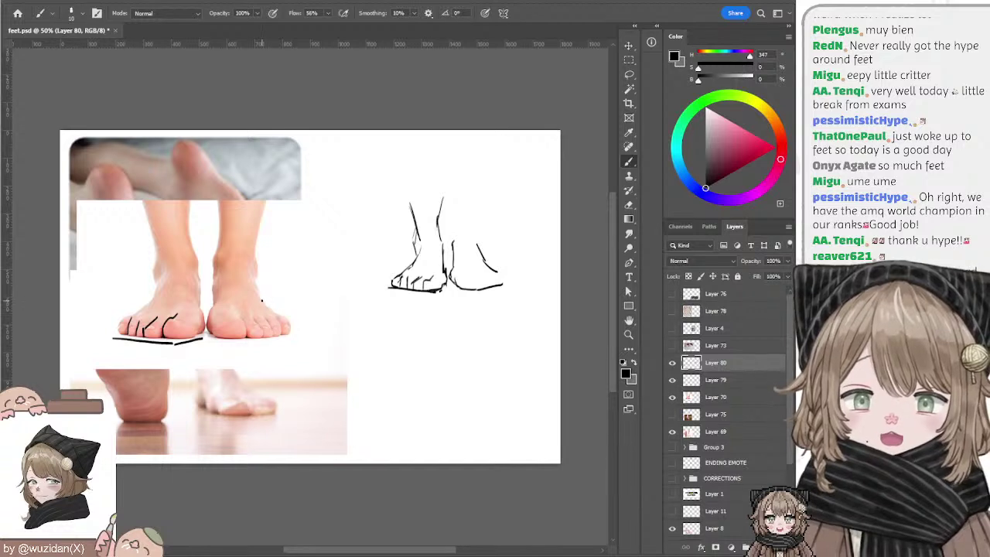
Step: Retry longer and shorter toe curves on the right photo foot, then remove them
{"action": "key", "text": "ctrl+z"}
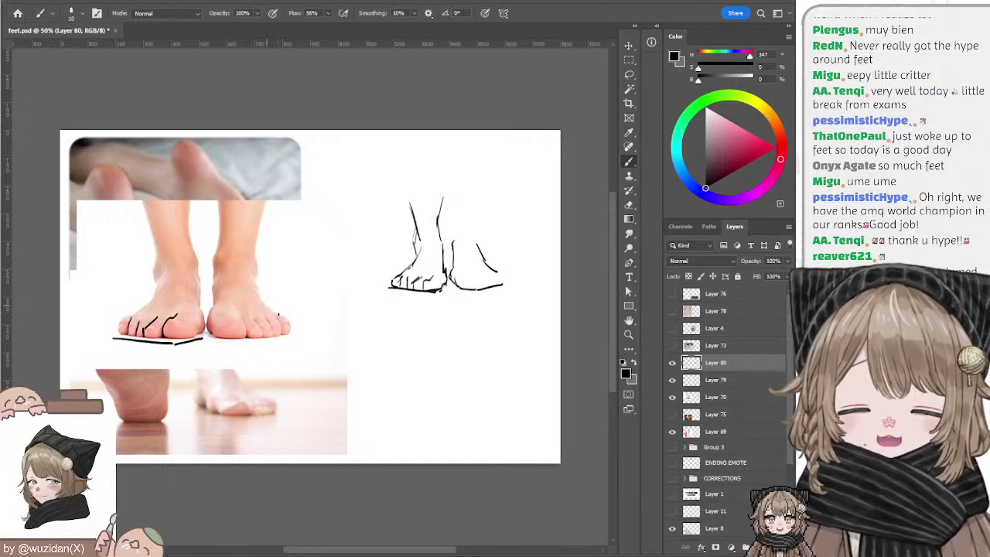
{"action": "left_click_drag", "start_coordinate": [263, 300], "coordinate": [291, 335]}
{"action": "key", "text": "ctrl+z"}
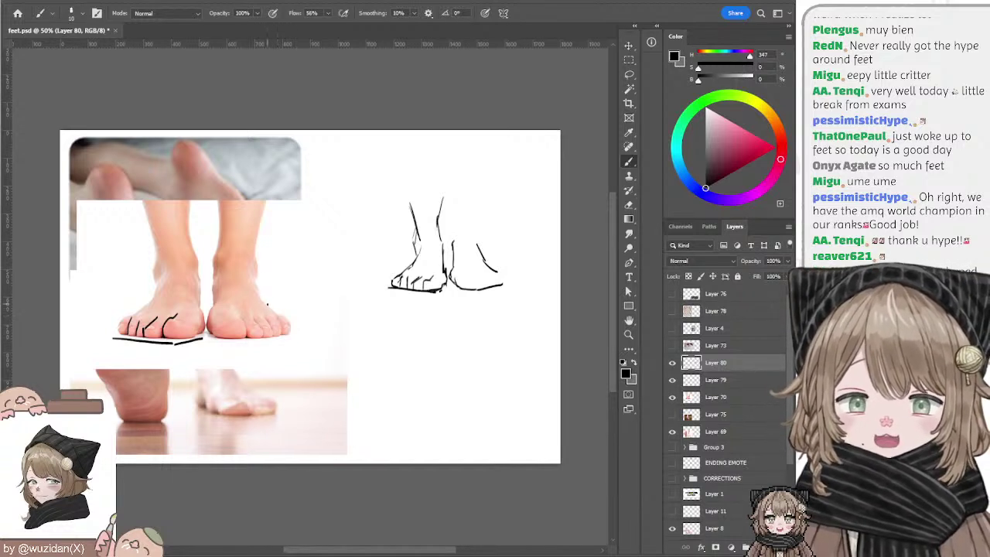
{"action": "left_click_drag", "start_coordinate": [263, 300], "coordinate": [291, 335]}
{"action": "key", "text": "ctrl+z"}
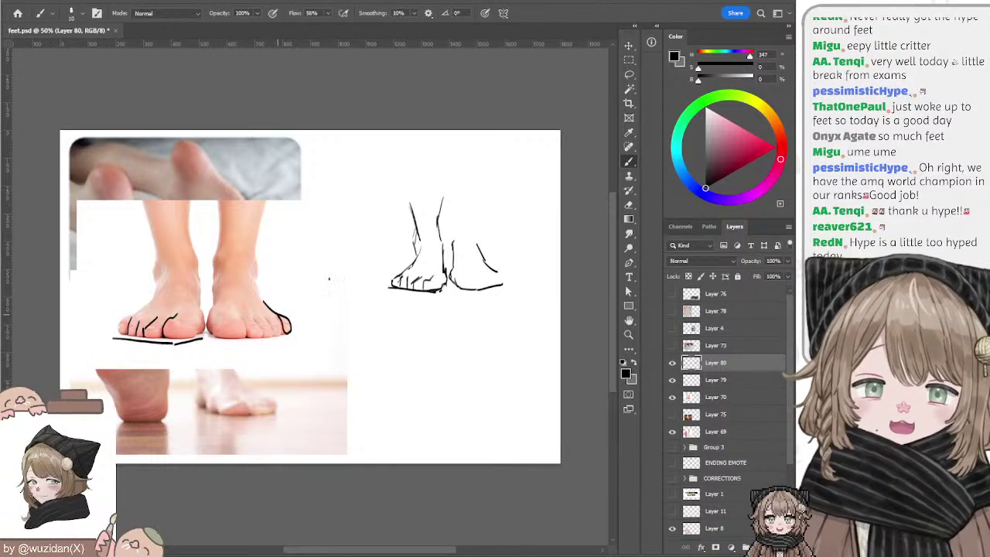
{"action": "key", "text": "ctrl+z"}
Step: Round the second foot's toe tip and draw its inner and outer leg lines
{"action": "left_click_drag", "start_coordinate": [478, 247], "coordinate": [503, 286]}
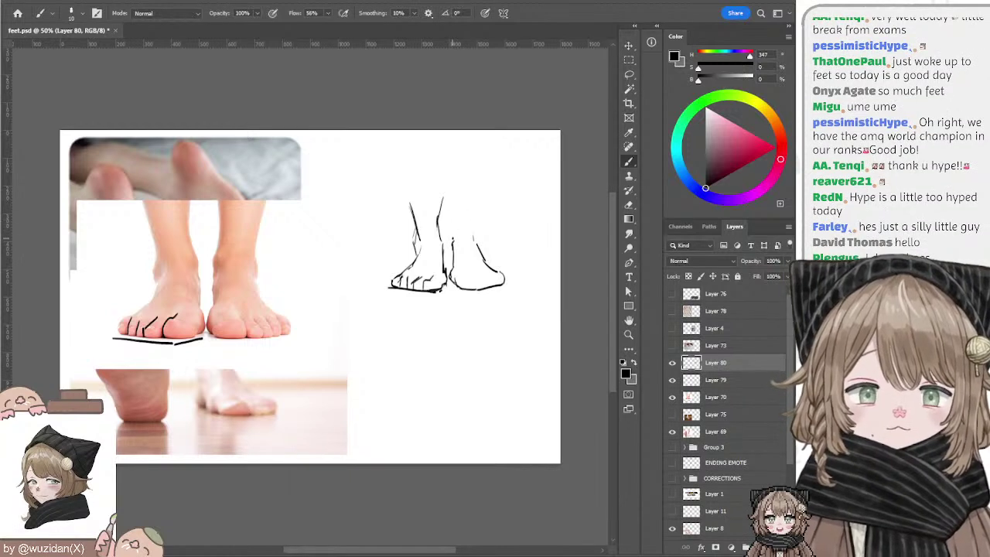
{"action": "mouse_move", "coordinate": [456, 205]}
{"action": "left_mouse_down"}
{"action": "mouse_move", "coordinate": [454, 236]}
{"action": "mouse_move", "coordinate": [455, 224]}
{"action": "left_mouse_up"}
{"action": "key", "text": "ctrl+z"}
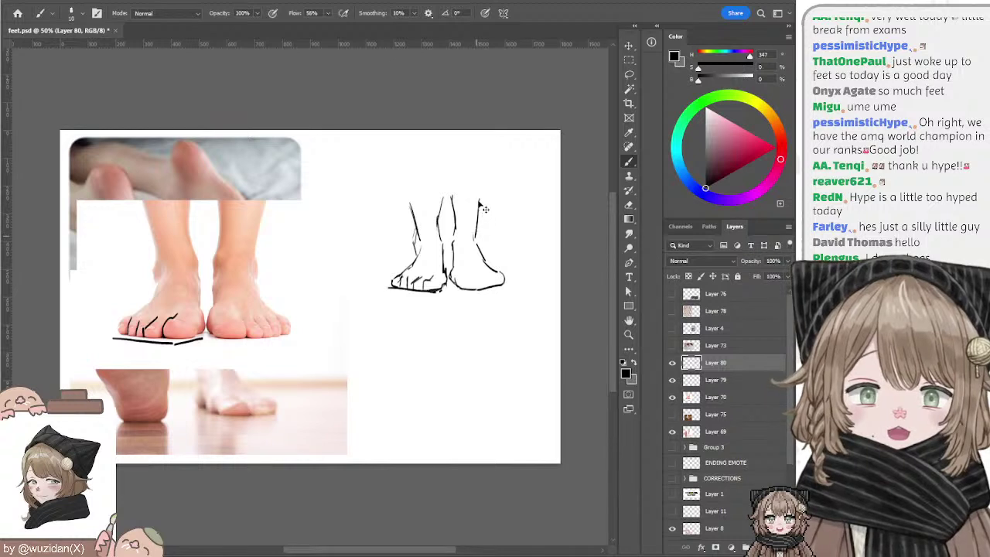
{"action": "left_click_drag", "start_coordinate": [479, 199], "coordinate": [475, 234]}
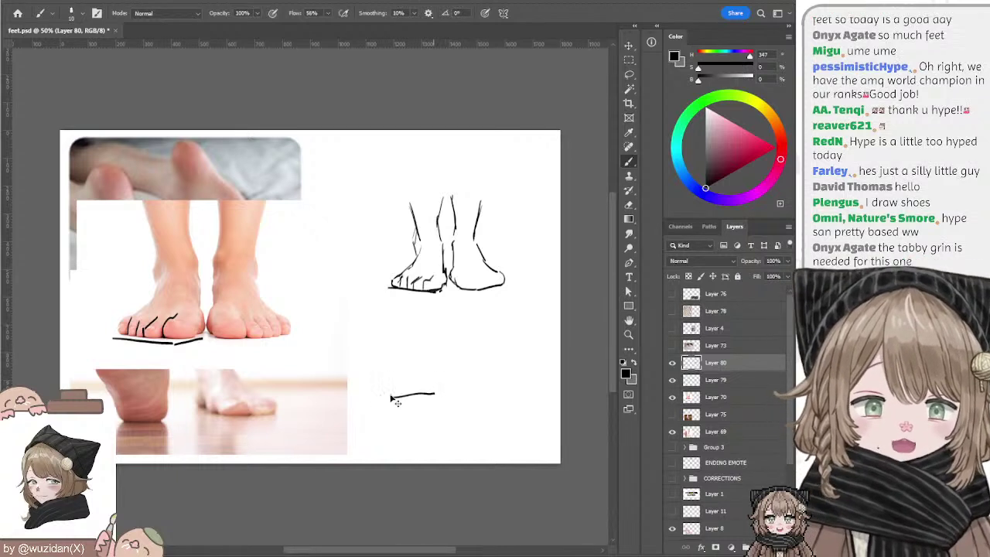
Step: Draw the box form's bottom and right edges below the feet sketch
{"action": "mouse_move", "coordinate": [391, 397]}
{"action": "left_mouse_down"}
{"action": "mouse_move", "coordinate": [437, 398]}
{"action": "mouse_move", "coordinate": [409, 366]}
{"action": "mouse_move", "coordinate": [435, 356]}
{"action": "mouse_move", "coordinate": [433, 399]}
{"action": "left_mouse_up"}
{"action": "key", "text": "ctrl+z"}
{"action": "key", "text": "ctrl+z"}
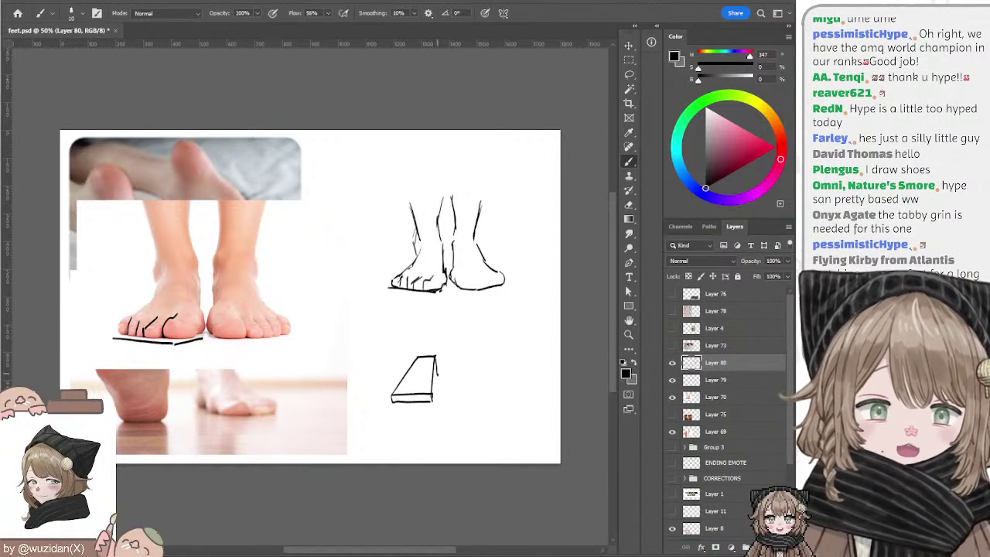
{"action": "left_click_drag", "start_coordinate": [436, 357], "coordinate": [435, 398]}
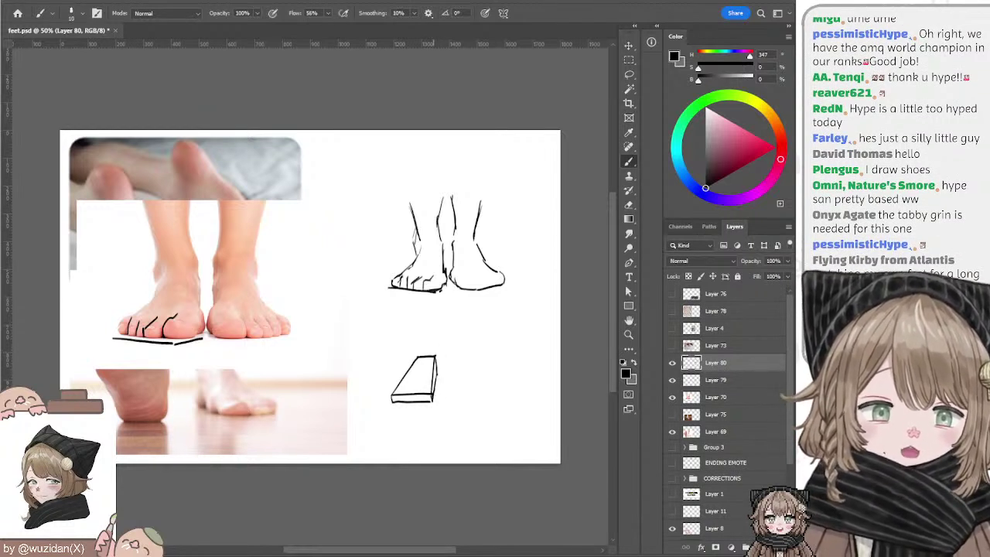
{"action": "key", "text": "ctrl+z"}
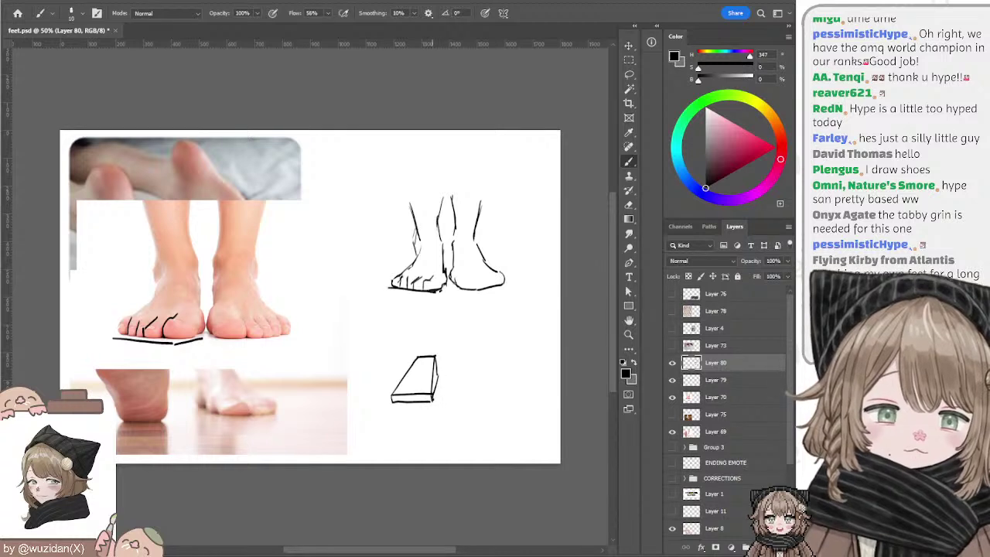
{"action": "left_click_drag", "start_coordinate": [437, 375], "coordinate": [436, 393]}
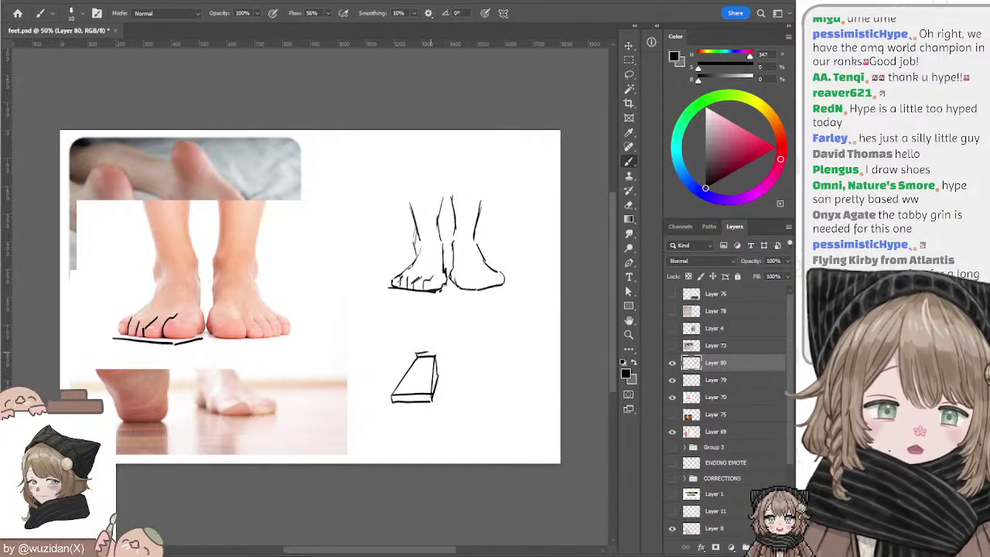
{"action": "left_click_drag", "start_coordinate": [428, 346], "coordinate": [435, 362]}
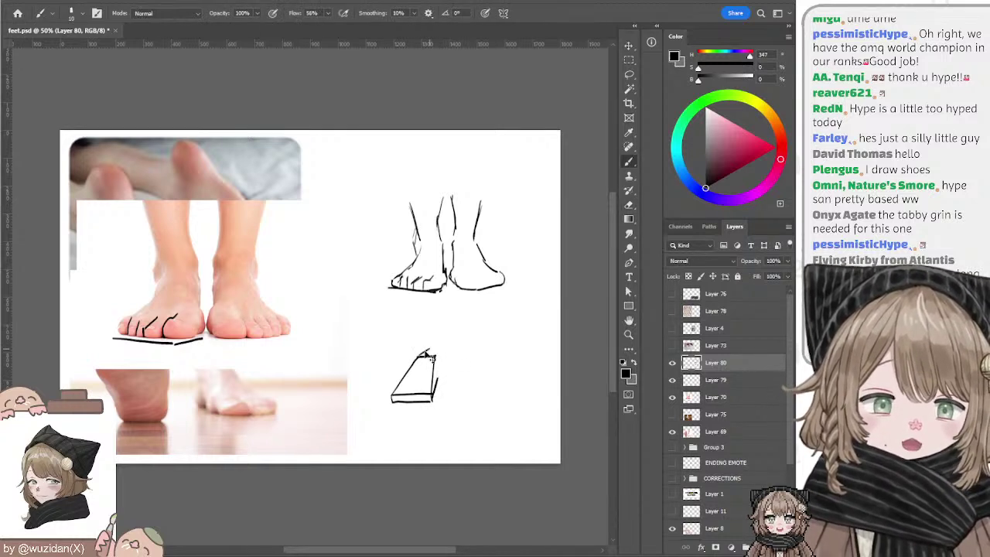
{"action": "key", "text": "ctrl+z"}
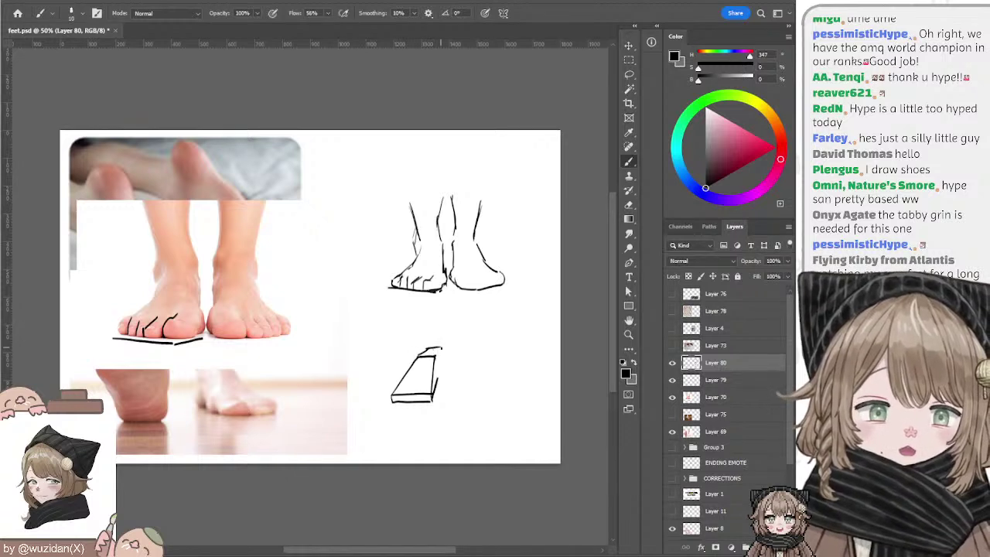
{"action": "mouse_move", "coordinate": [432, 349]}
{"action": "left_mouse_down"}
{"action": "mouse_move", "coordinate": [441, 376]}
{"action": "mouse_move", "coordinate": [433, 400]}
{"action": "left_mouse_up"}
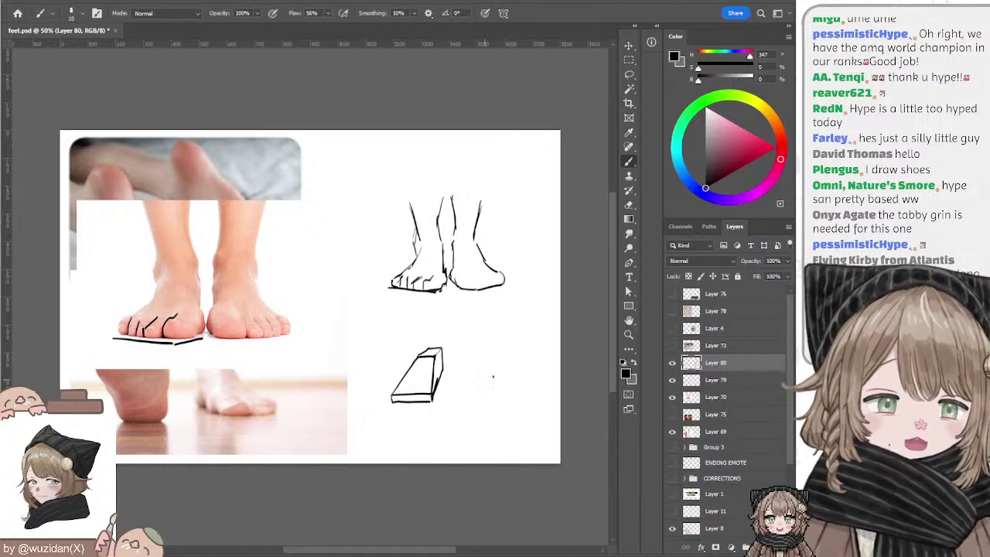
Step: Start a second form and draw the wedge's top, sloping front and base
{"action": "key", "text": "e"}
{"action": "key", "text": "b"}
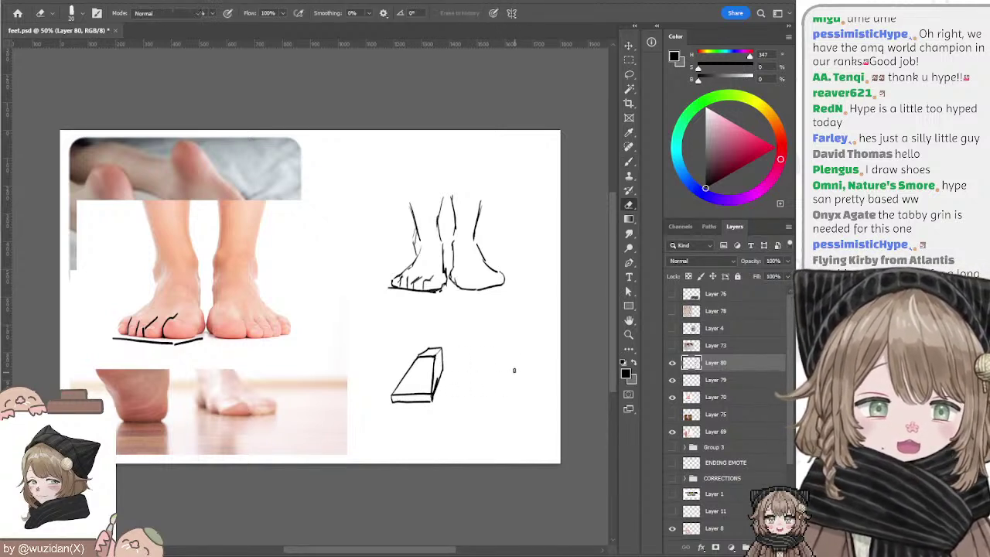
{"action": "left_click_drag", "start_coordinate": [500, 370], "coordinate": [522, 369]}
{"action": "left_click_drag", "start_coordinate": [473, 402], "coordinate": [492, 384]}
{"action": "left_click_drag", "start_coordinate": [505, 385], "coordinate": [529, 369]}
{"action": "key", "text": "ctrl+z"}
{"action": "key", "text": "ctrl+z"}
{"action": "key", "text": "ctrl+z"}
{"action": "mouse_move", "coordinate": [469, 393]}
{"action": "left_mouse_down"}
{"action": "mouse_move", "coordinate": [506, 372]}
{"action": "mouse_move", "coordinate": [514, 398]}
{"action": "mouse_move", "coordinate": [531, 397]}
{"action": "left_mouse_up"}
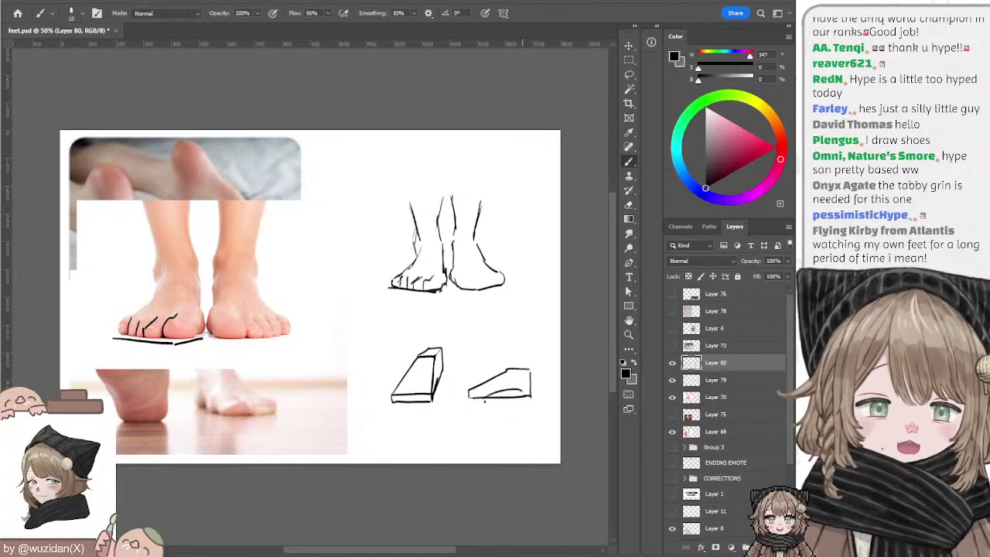
Step: Shade the arch at the wedge's base and thicken the box's right edge
{"action": "left_click_drag", "start_coordinate": [484, 395], "coordinate": [523, 396]}
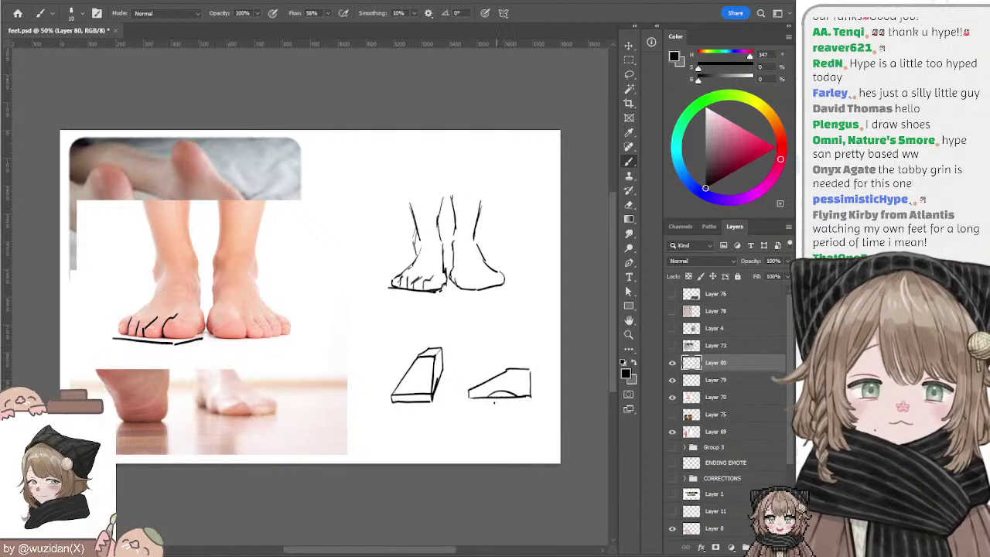
{"action": "key", "text": "e"}
{"action": "left_click_drag", "start_coordinate": [514, 397], "coordinate": [493, 400]}
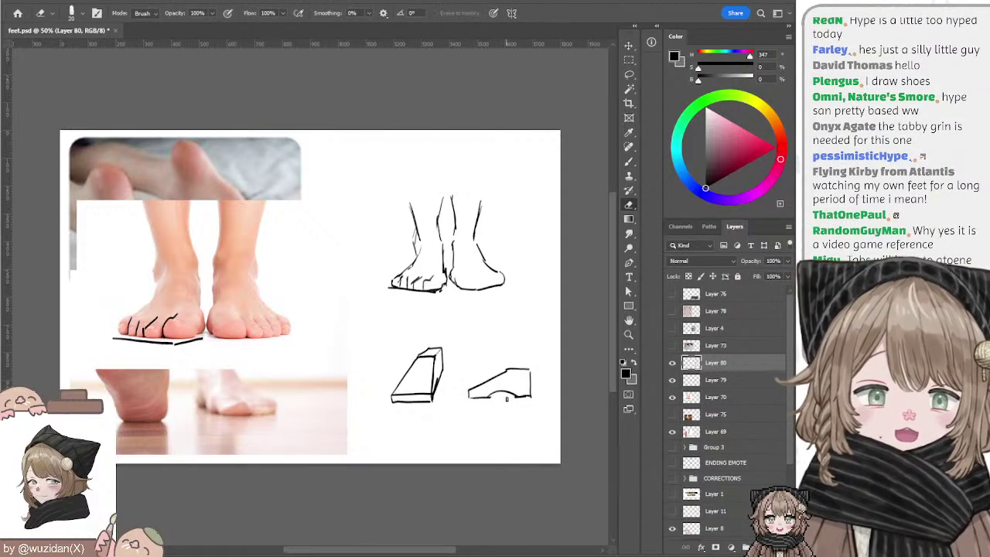
{"action": "key", "text": "b"}
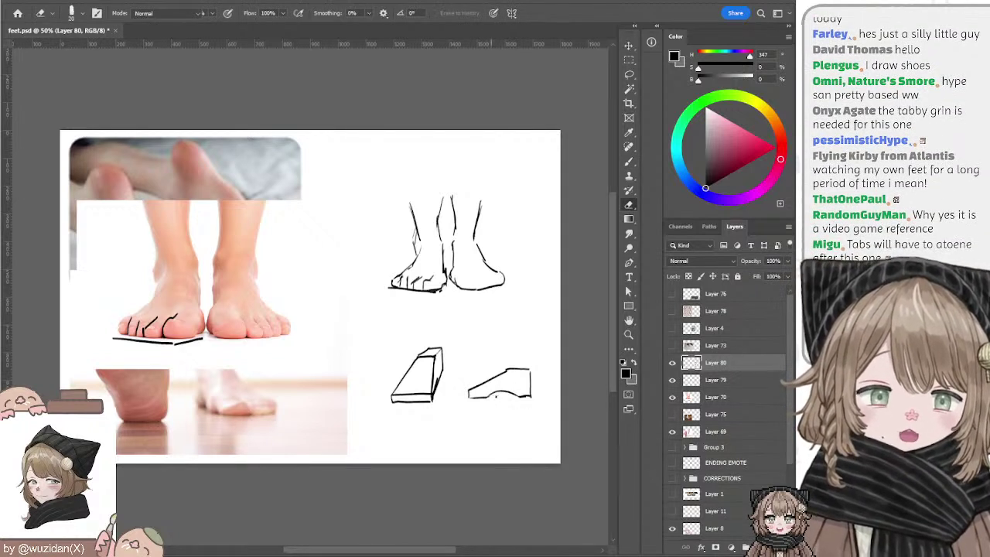
{"action": "left_click_drag", "start_coordinate": [495, 394], "coordinate": [511, 393]}
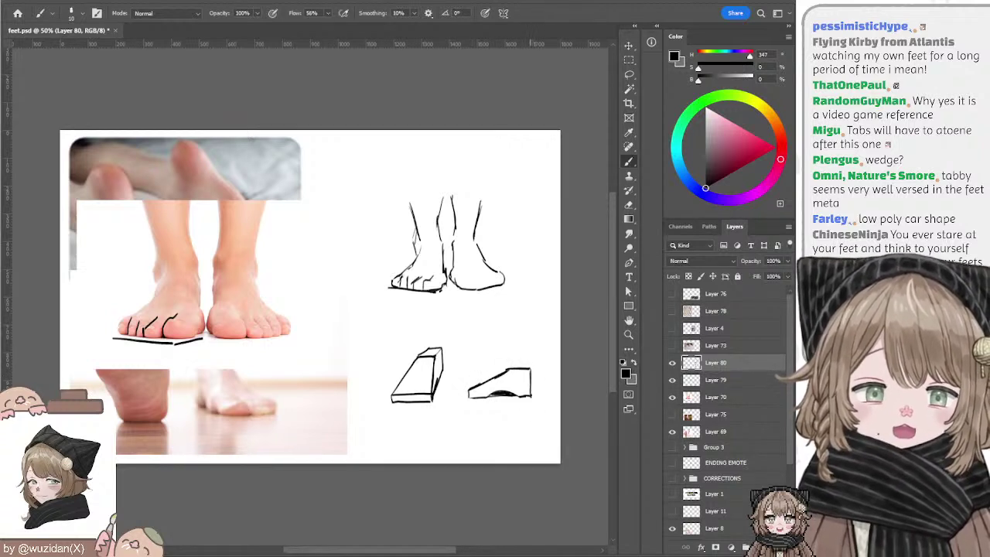
{"action": "key", "text": "e"}
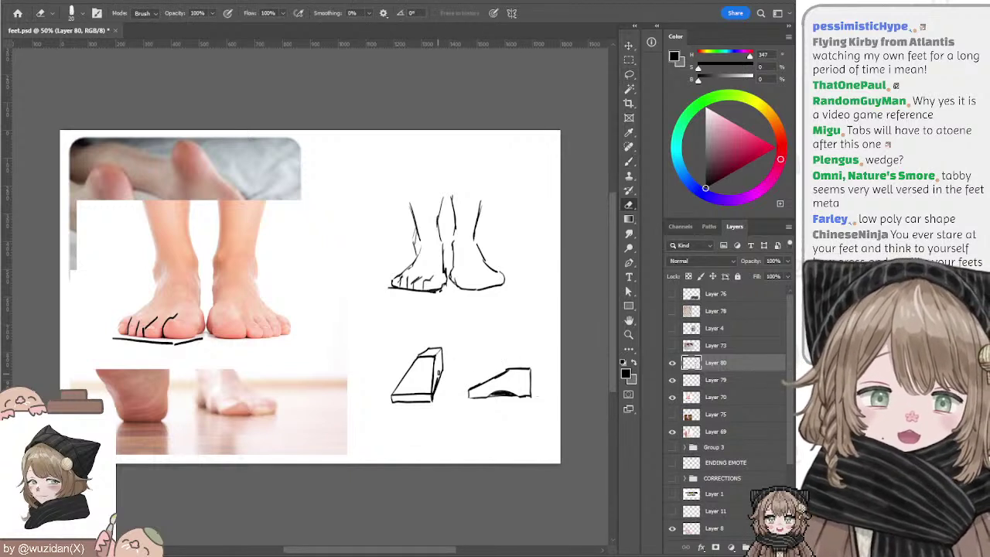
{"action": "key", "text": "b"}
{"action": "left_click_drag", "start_coordinate": [441, 371], "coordinate": [436, 389]}
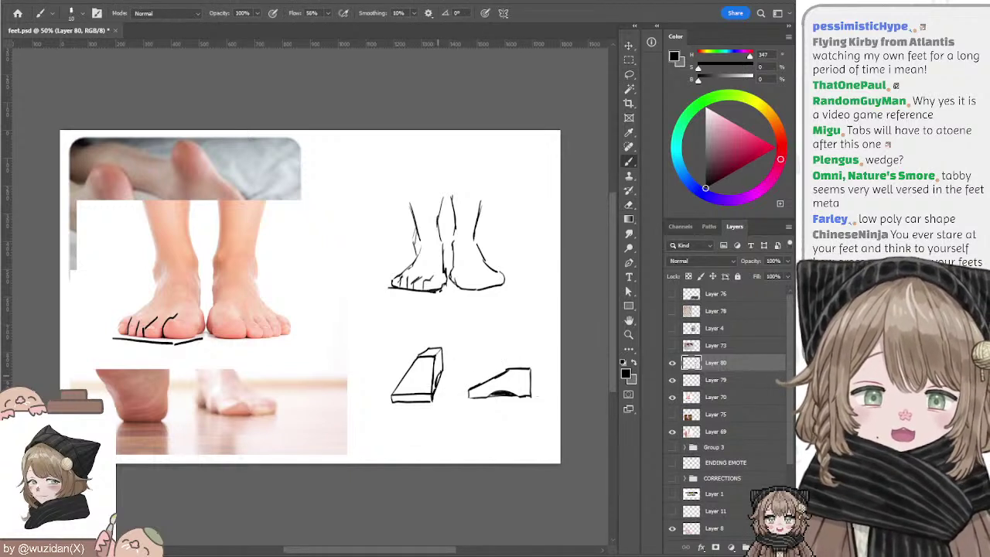
Step: Lasso both box forms and move them up and to the left
{"action": "key", "text": "l"}
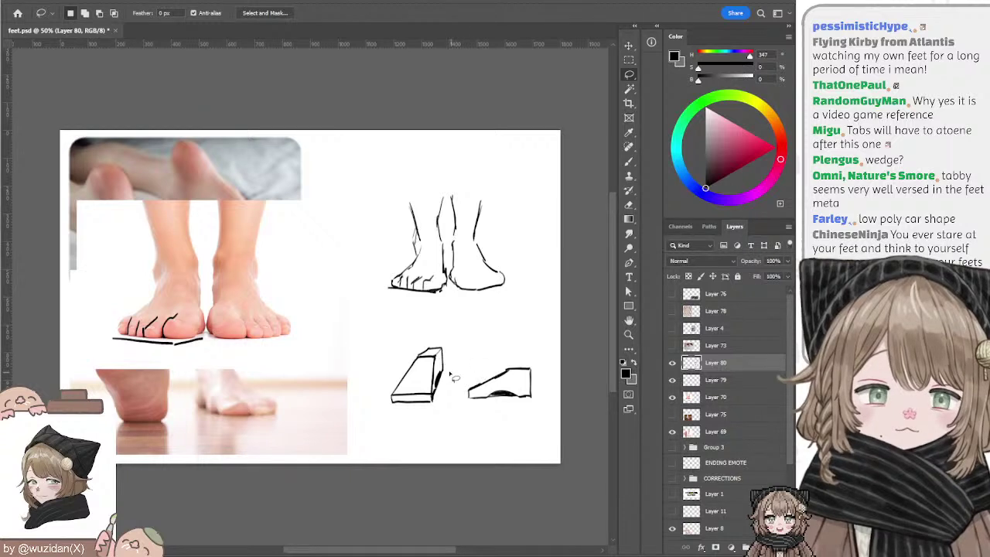
{"action": "left_click_drag", "start_coordinate": [438, 327], "coordinate": [537, 439]}
{"action": "key", "text": "ctrl+d"}
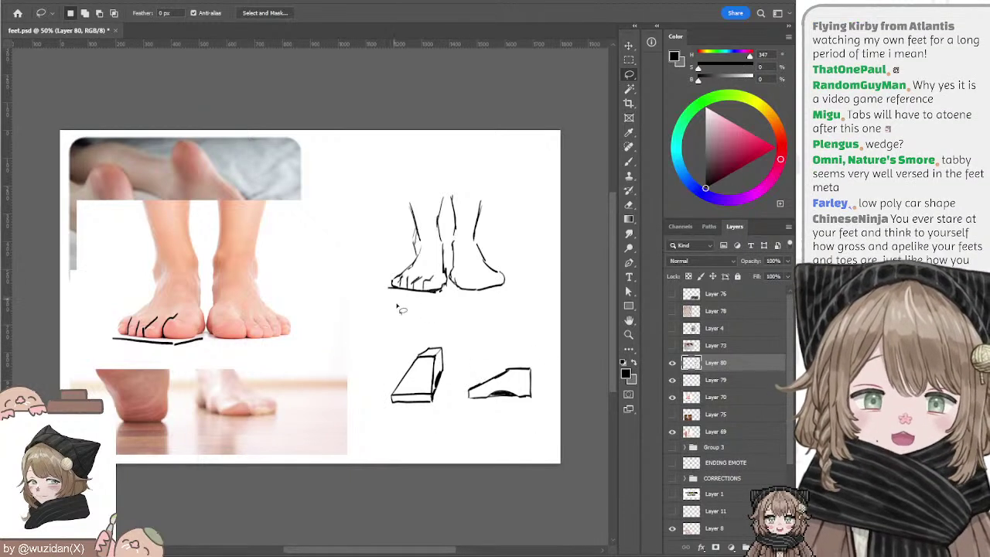
{"action": "key", "text": "b"}
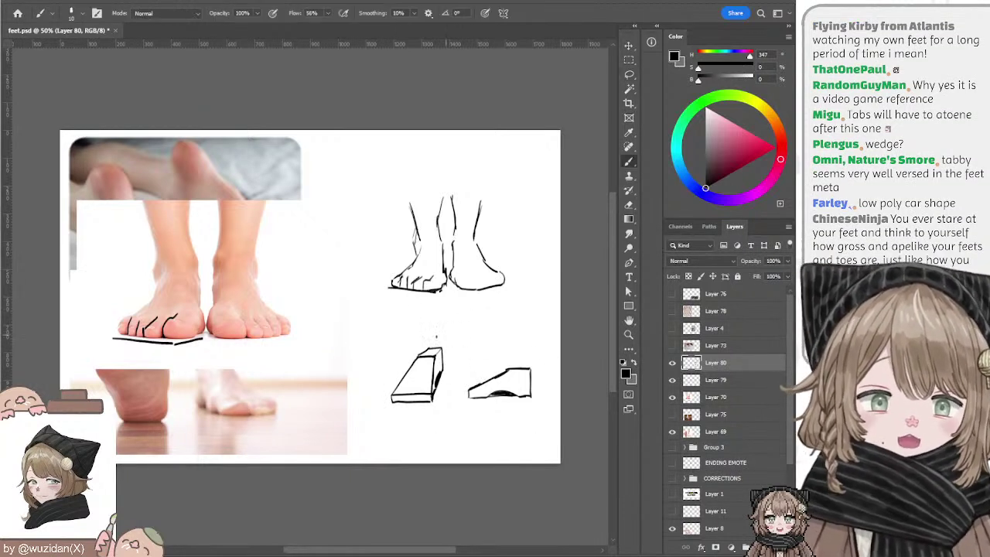
{"action": "key", "text": "l"}
{"action": "mouse_move", "coordinate": [426, 324]}
{"action": "left_mouse_down"}
{"action": "mouse_move", "coordinate": [524, 426]}
{"action": "mouse_move", "coordinate": [491, 370]}
{"action": "mouse_move", "coordinate": [508, 366]}
{"action": "left_mouse_up"}
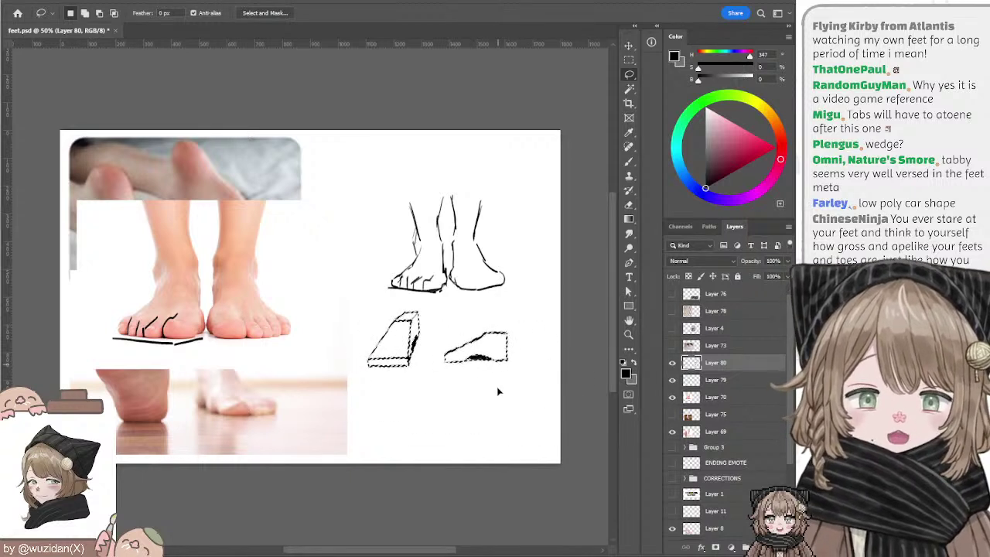
{"action": "key", "text": "ctrl+d"}
{"action": "key", "text": "b"}
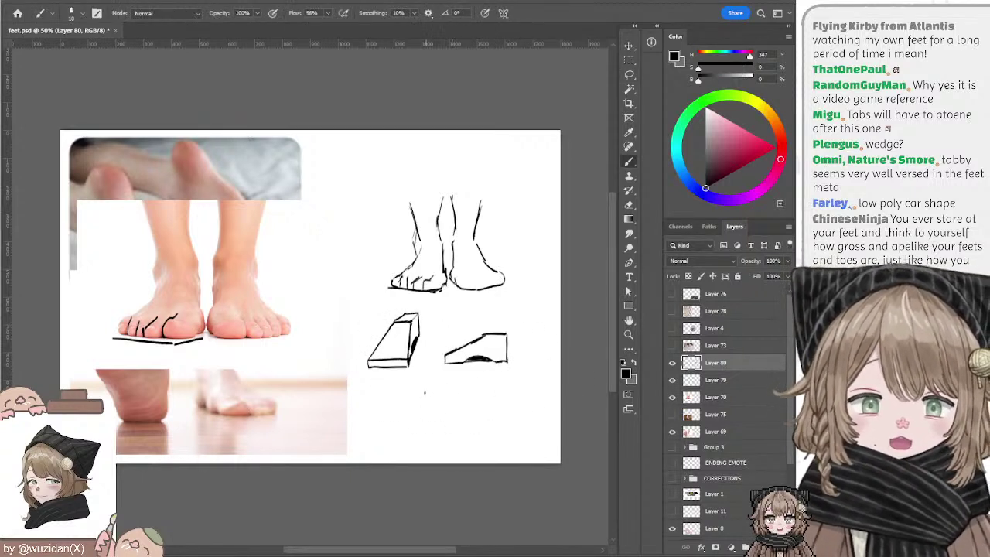
{"action": "mouse_move", "coordinate": [425, 391]}
{"action": "left_mouse_down"}
{"action": "mouse_move", "coordinate": [462, 396]}
{"action": "mouse_move", "coordinate": [449, 443]}
{"action": "left_mouse_up"}
{"action": "key", "text": "ctrl+z"}
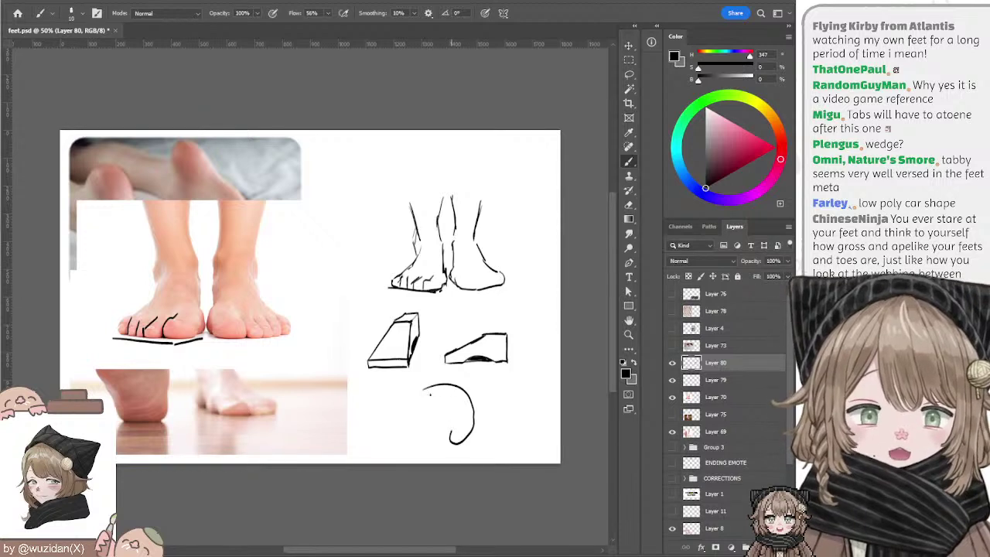
{"action": "key", "text": "ctrl+z"}
{"action": "mouse_move", "coordinate": [425, 384]}
{"action": "left_mouse_down"}
{"action": "mouse_move", "coordinate": [459, 384]}
{"action": "mouse_move", "coordinate": [467, 396]}
{"action": "mouse_move", "coordinate": [423, 406]}
{"action": "mouse_move", "coordinate": [453, 402]}
{"action": "left_mouse_up"}
{"action": "key", "text": "ctrl+z"}
{"action": "key", "text": "ctrl+z"}
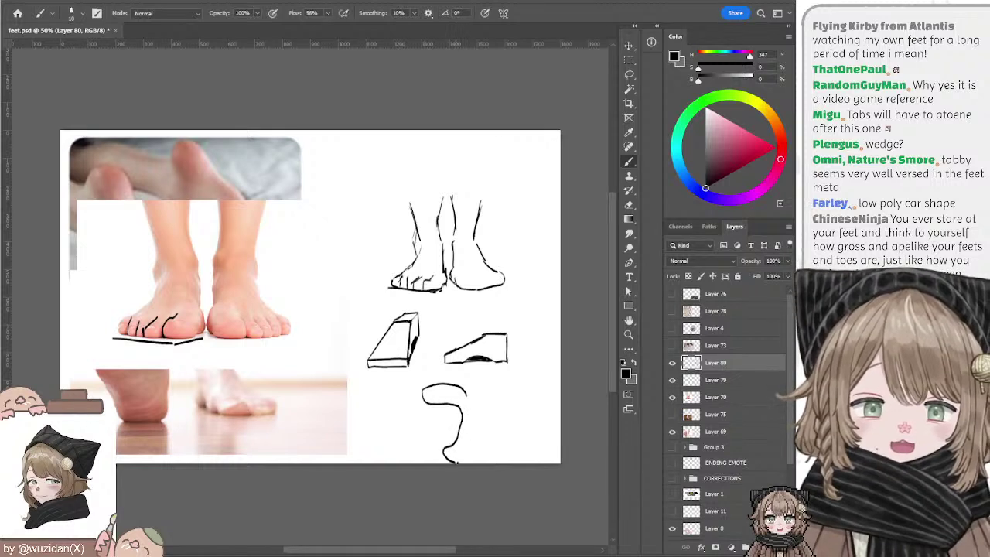
{"action": "left_click_drag", "start_coordinate": [456, 462], "coordinate": [465, 450]}
{"action": "key", "text": "ctrl+z"}
{"action": "mouse_move", "coordinate": [422, 388]}
{"action": "left_mouse_down"}
{"action": "mouse_move", "coordinate": [437, 401]}
{"action": "mouse_move", "coordinate": [450, 395]}
{"action": "mouse_move", "coordinate": [440, 400]}
{"action": "mouse_move", "coordinate": [455, 422]}
{"action": "mouse_move", "coordinate": [430, 444]}
{"action": "left_mouse_up"}
{"action": "key", "text": "ctrl+z"}
{"action": "key", "text": "ctrl+z"}
{"action": "key", "text": "ctrl+z"}
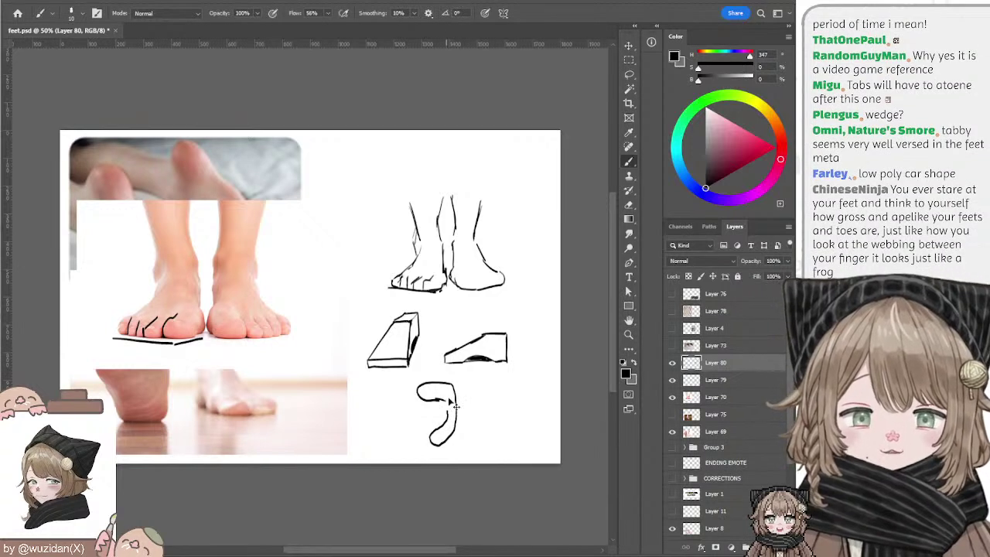
{"action": "key", "text": "e"}
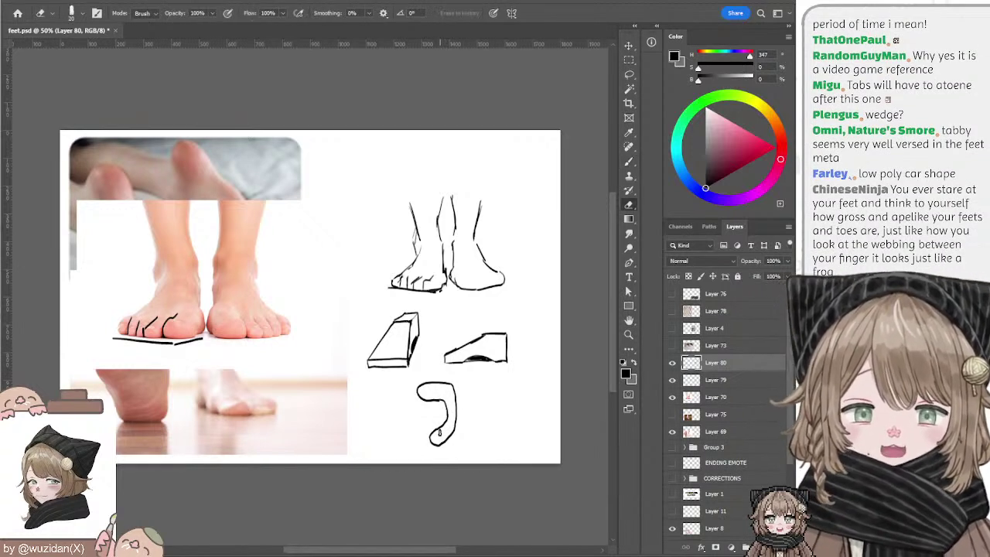
{"action": "mouse_move", "coordinate": [448, 441]}
{"action": "left_mouse_down"}
{"action": "mouse_move", "coordinate": [437, 430]}
{"action": "mouse_move", "coordinate": [429, 446]}
{"action": "mouse_move", "coordinate": [456, 436]}
{"action": "left_mouse_up"}
{"action": "key", "text": "b"}
{"action": "key", "text": "ctrl+z"}
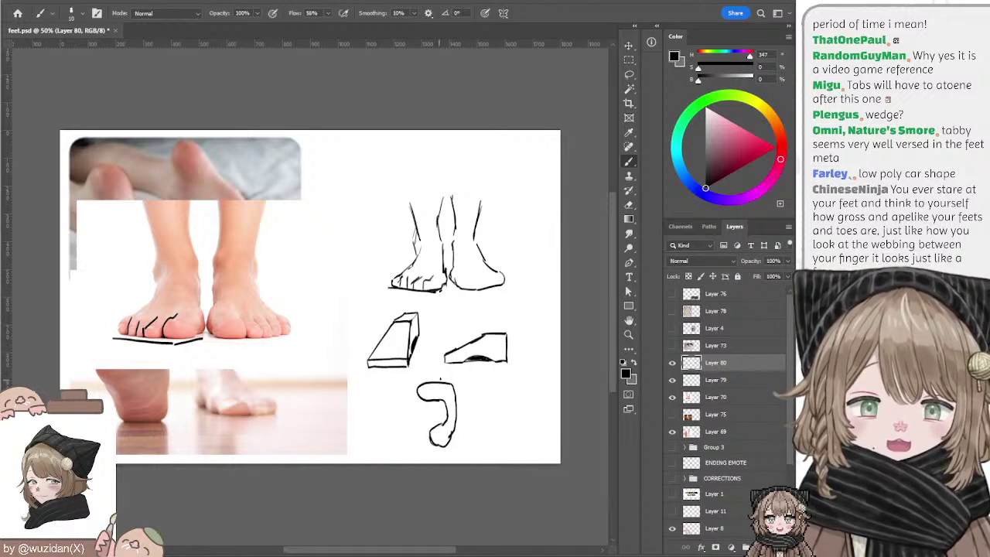
{"action": "key", "text": "l"}
{"action": "left_click_drag", "start_coordinate": [406, 411], "coordinate": [449, 413]}
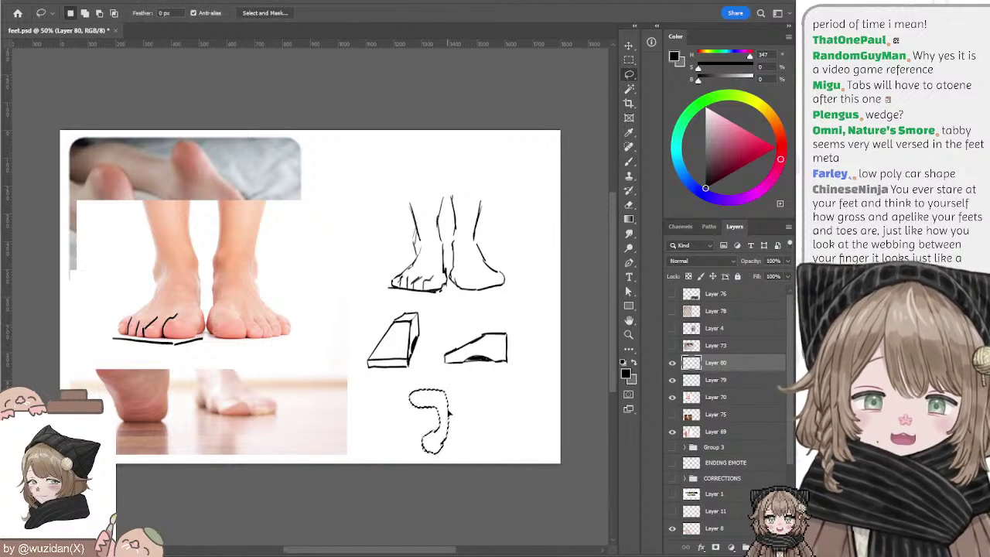
{"action": "key", "text": "ctrl+d"}
{"action": "key", "text": "b"}
{"action": "left_click_drag", "start_coordinate": [408, 374], "coordinate": [445, 380]}
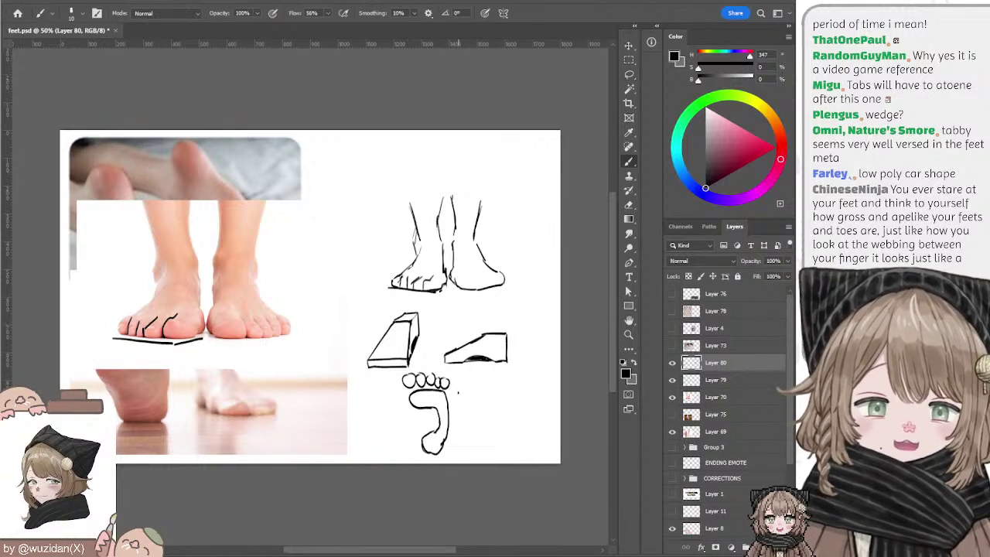
{"action": "left_click_drag", "start_coordinate": [398, 416], "coordinate": [430, 425]}
{"action": "key", "text": "ctrl+z"}
{"action": "key", "text": "ctrl+z"}
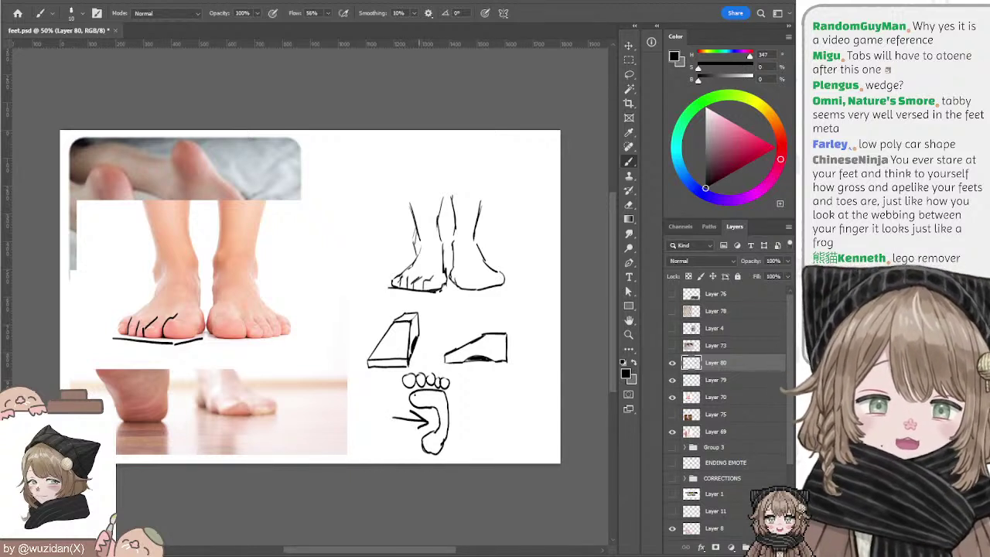
{"action": "key", "text": "ctrl+z"}
{"action": "key", "text": "e"}
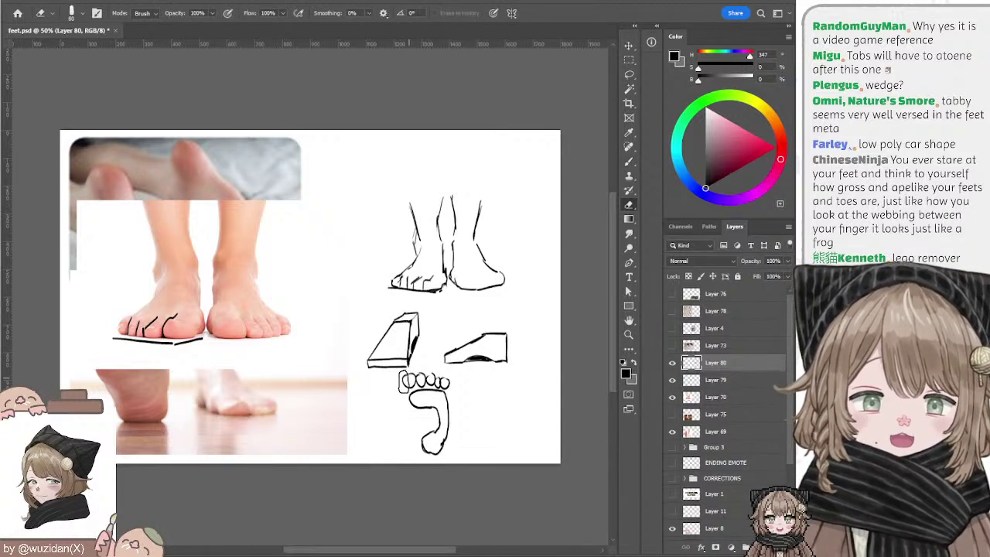
{"action": "mouse_move", "coordinate": [398, 379]}
{"action": "left_mouse_down"}
{"action": "mouse_move", "coordinate": [448, 385]}
{"action": "mouse_move", "coordinate": [445, 433]}
{"action": "left_mouse_up"}
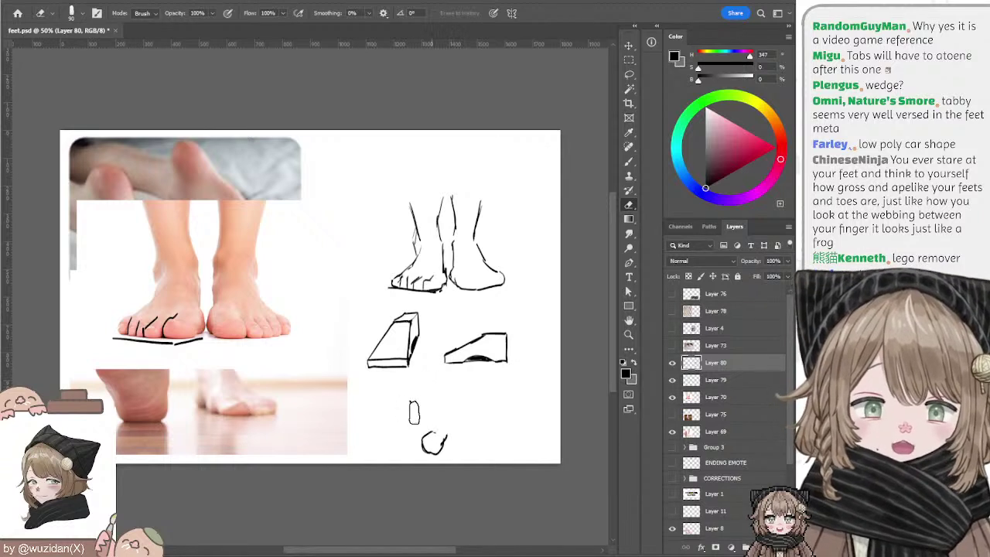
{"action": "left_click_drag", "start_coordinate": [412, 402], "coordinate": [437, 458]}
{"action": "left_click_drag", "start_coordinate": [430, 422], "coordinate": [438, 443]}
{"action": "key", "text": "b"}
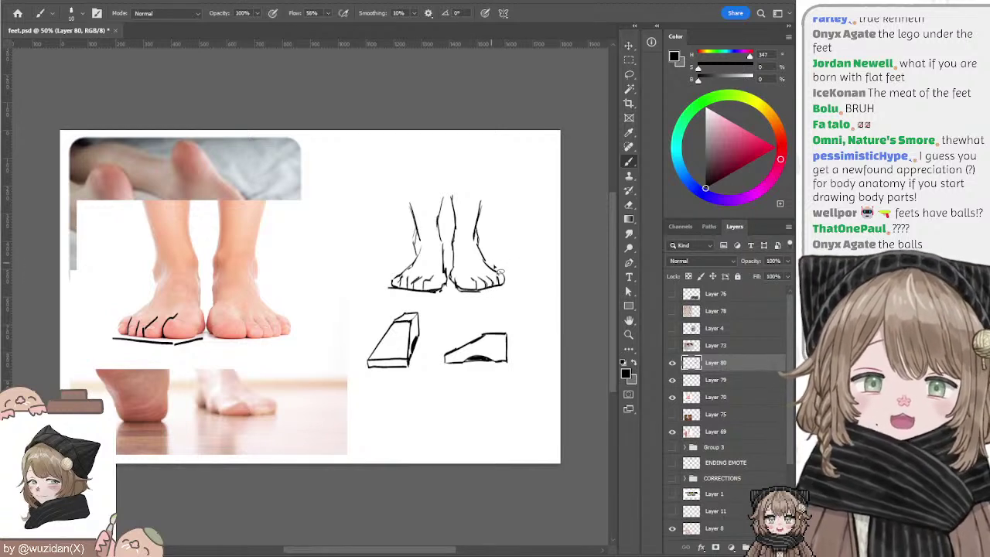
{"action": "key", "text": "e"}
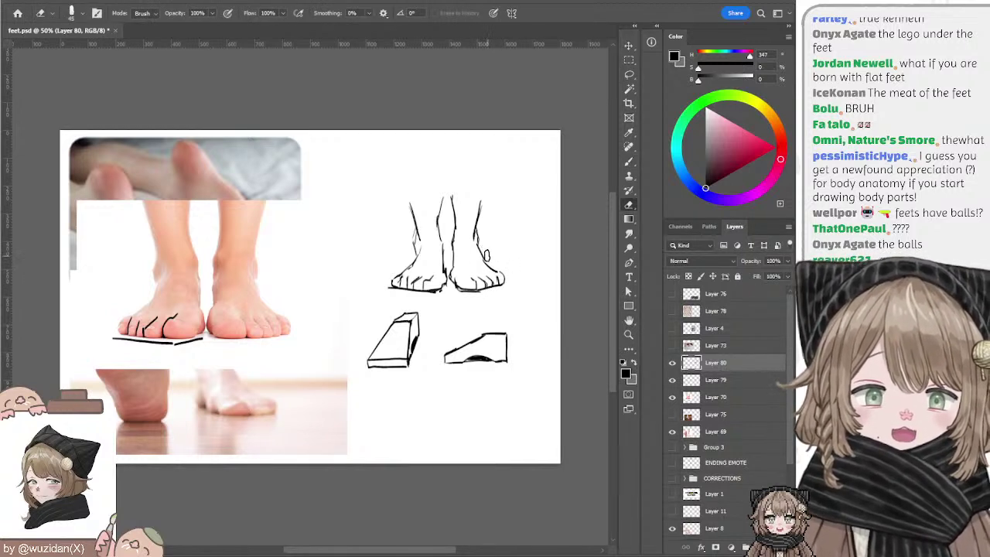
{"action": "key", "text": "b"}
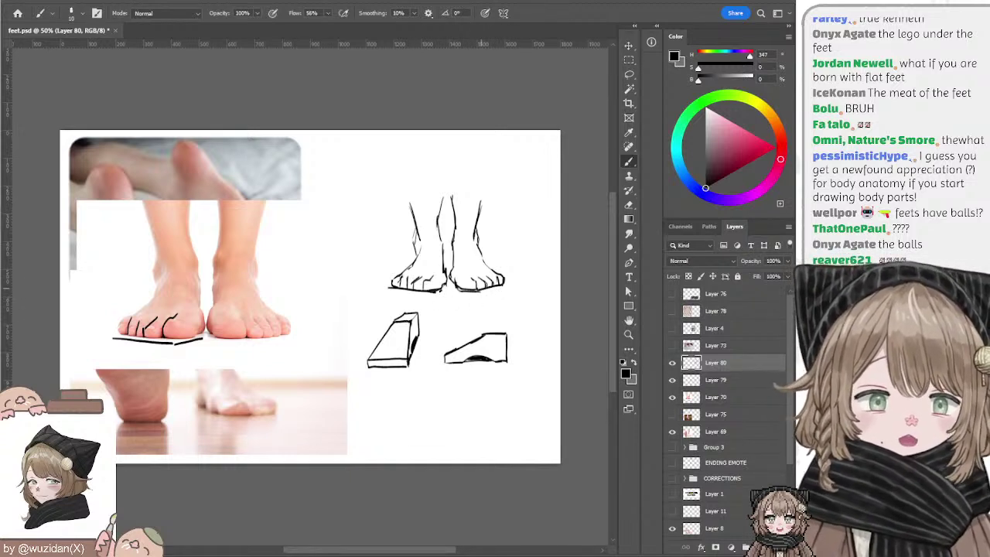
{"action": "key", "text": "e"}
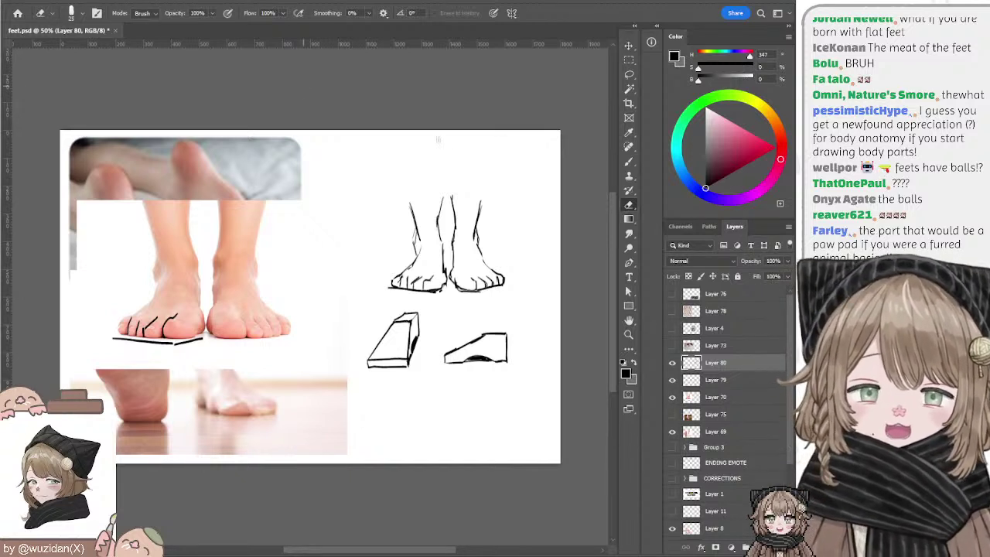
{"action": "key", "text": "b"}
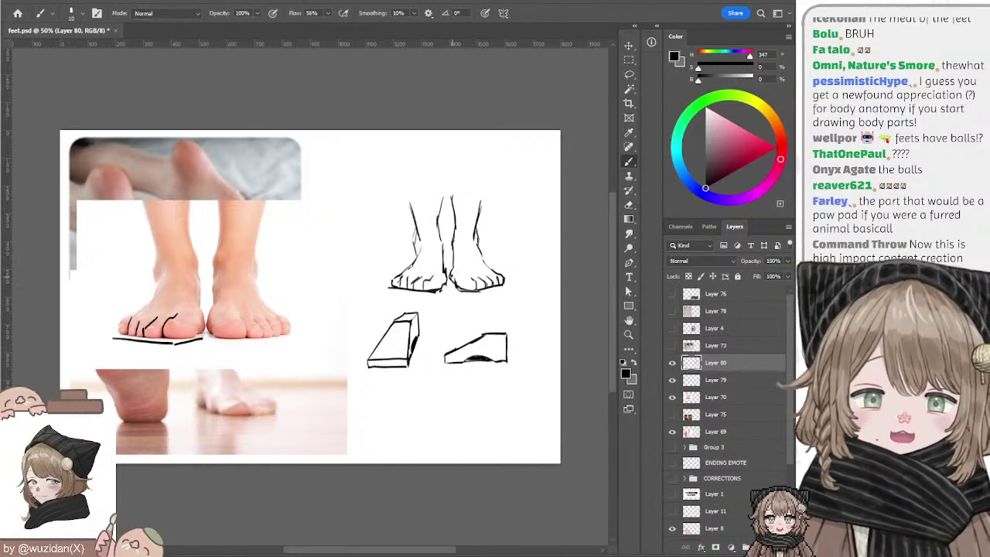
Step: Lasso the front-view sketch's right foot and nudge it left, then right
{"action": "key", "text": "l"}
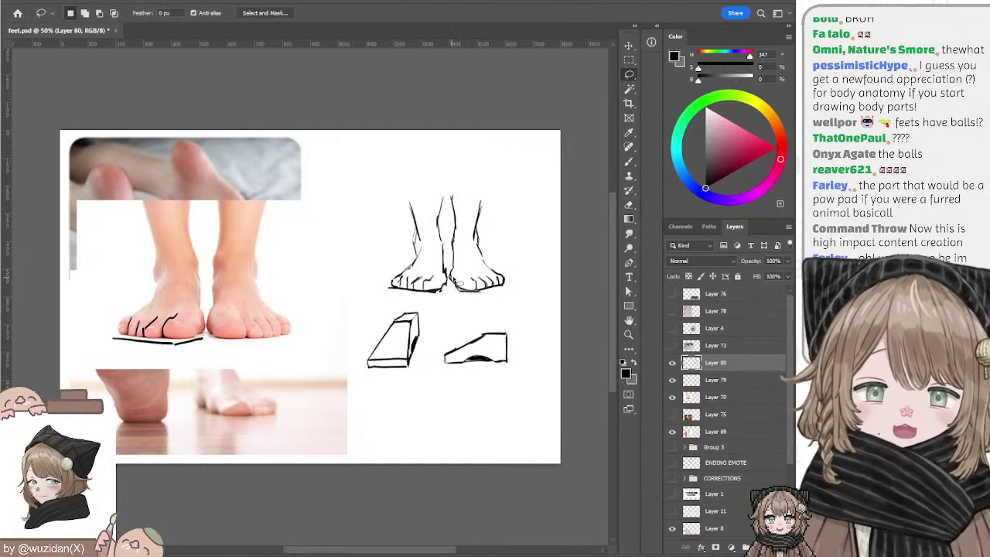
{"action": "left_click_drag", "start_coordinate": [459, 281], "coordinate": [511, 294]}
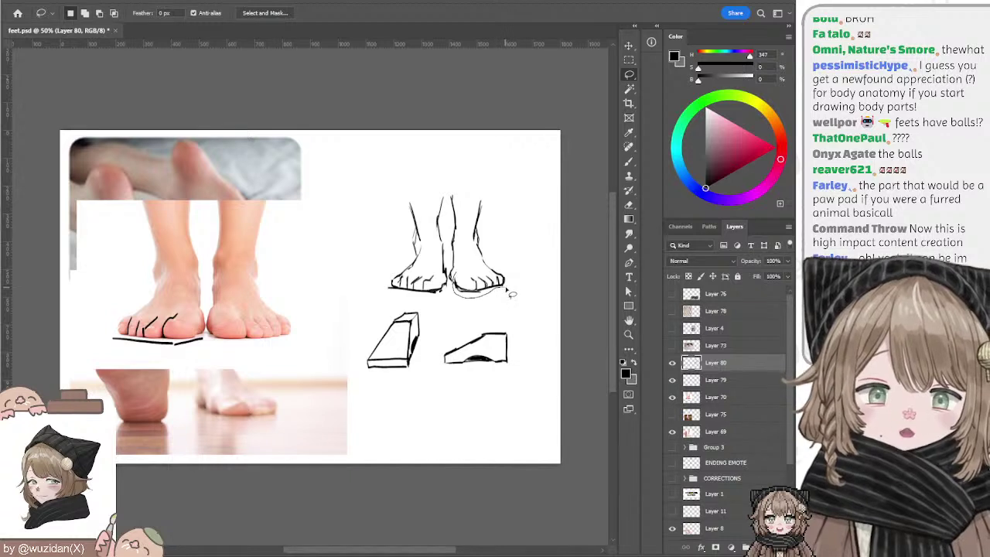
{"action": "left_click_drag", "start_coordinate": [512, 293], "coordinate": [468, 248]}
{"action": "key", "text": "shift+Left"}
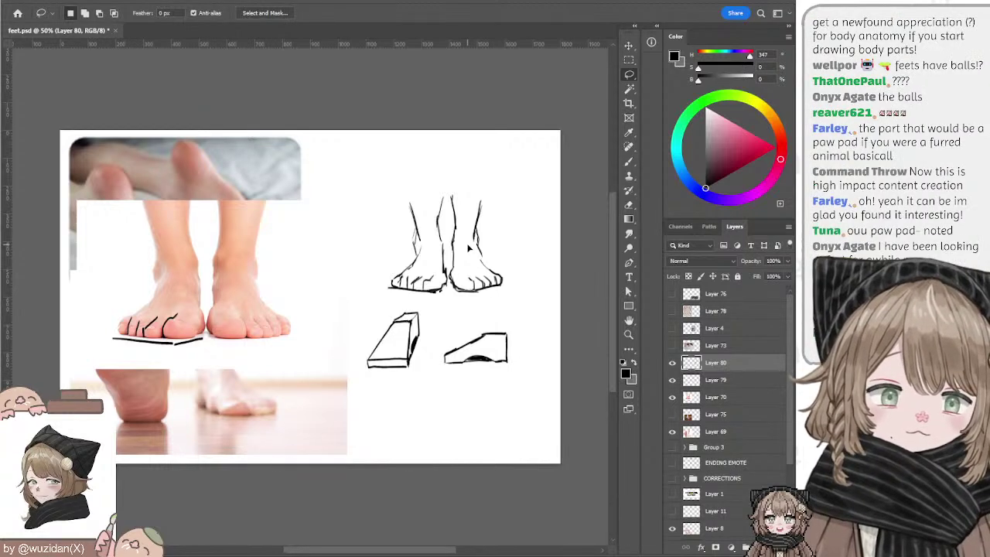
{"action": "key", "text": "shift+Right"}
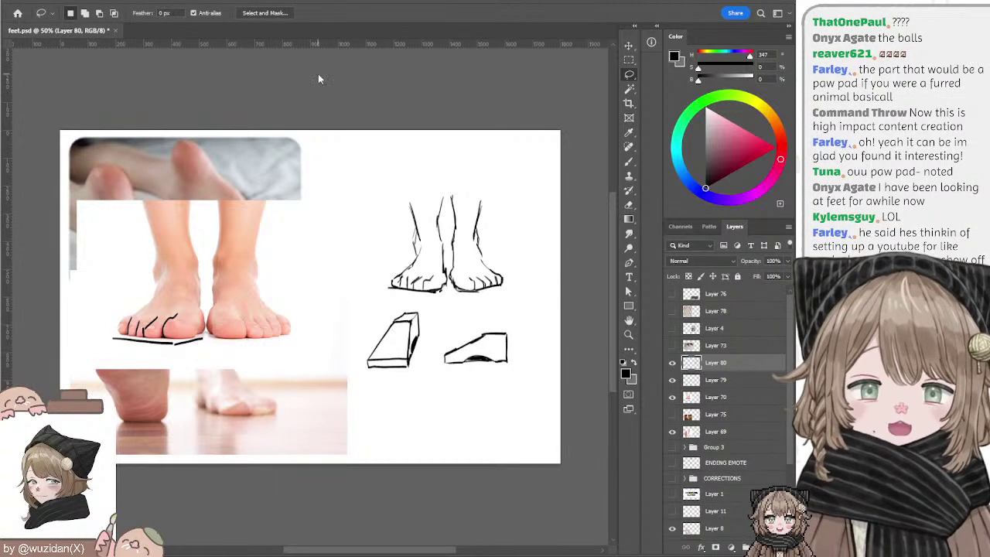
{"action": "key", "text": "b"}
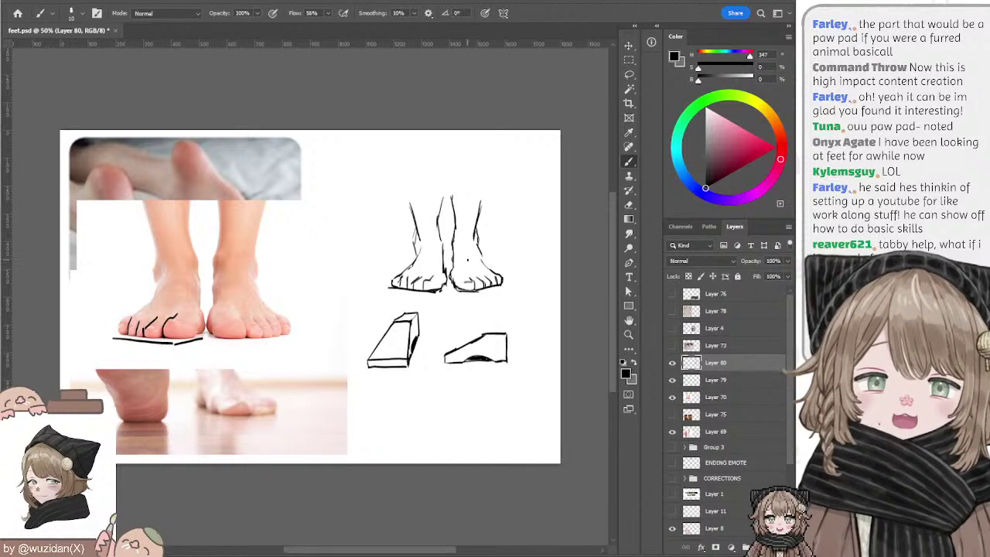
Step: Clean up the front-view sketch's toe contours, alternating between eraser and brush
{"action": "key", "text": "e"}
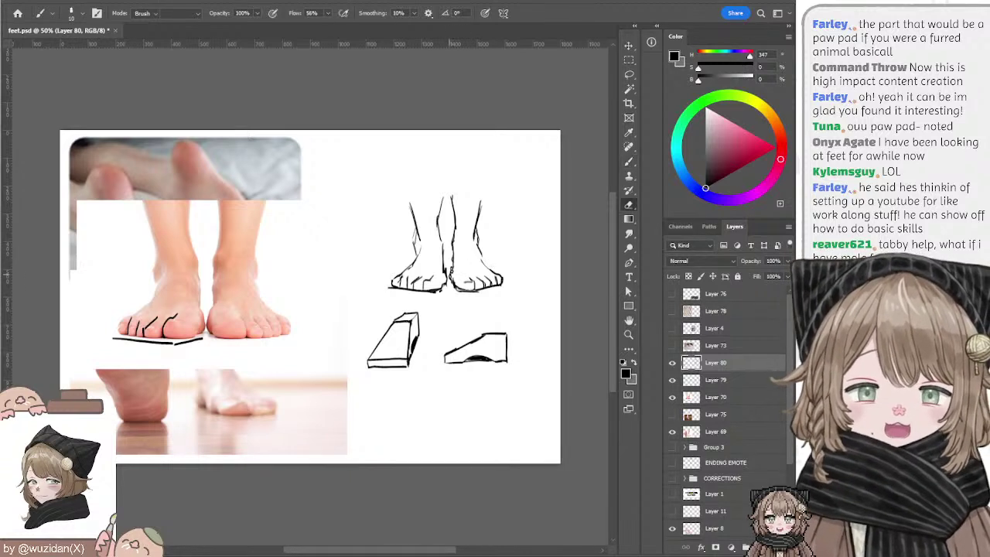
{"action": "key", "text": "b"}
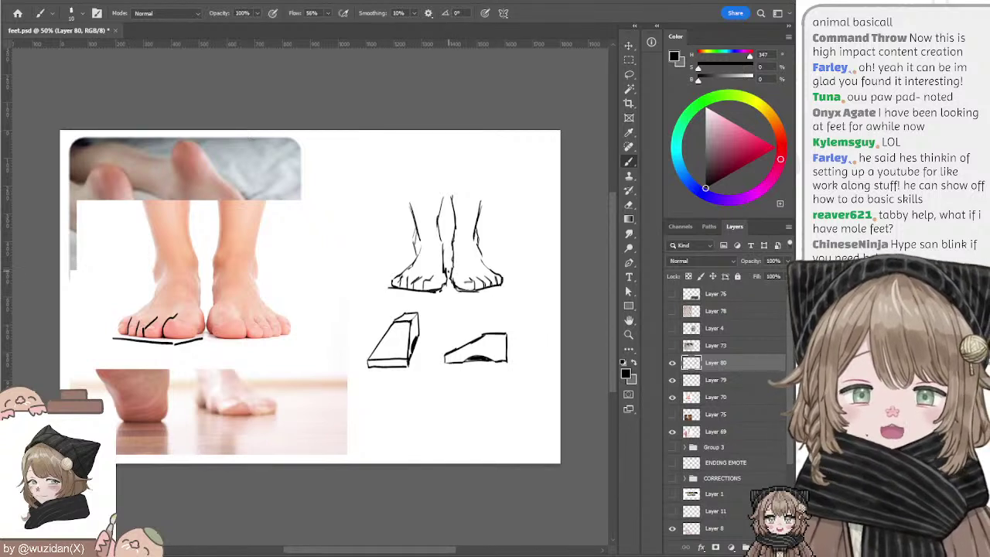
{"action": "key", "text": "e"}
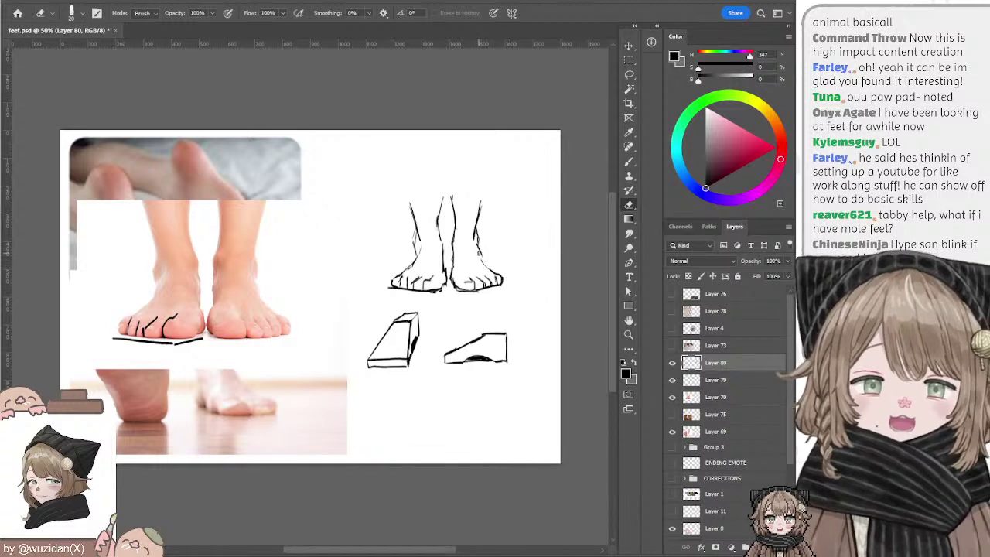
{"action": "key", "text": "b"}
{"action": "key", "text": "e"}
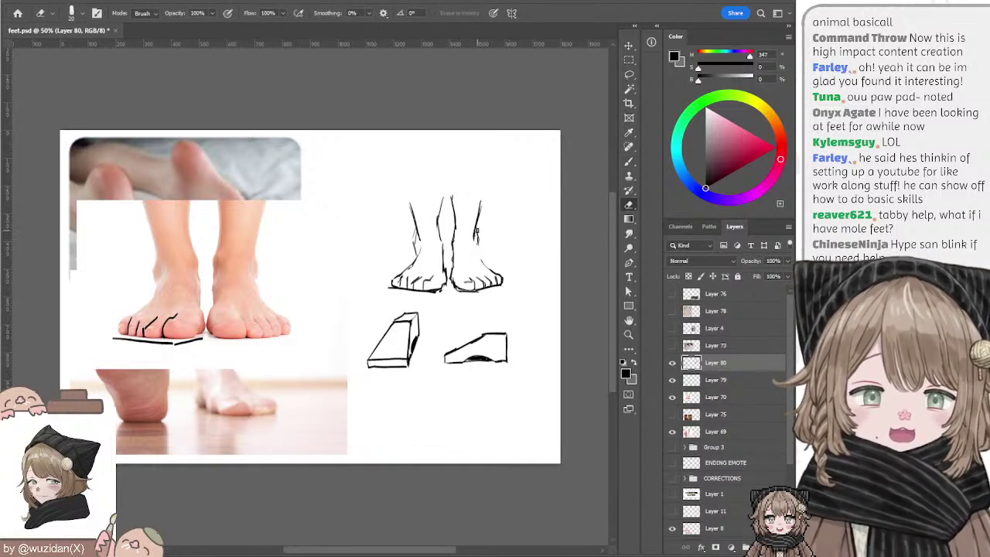
{"action": "key", "text": "b"}
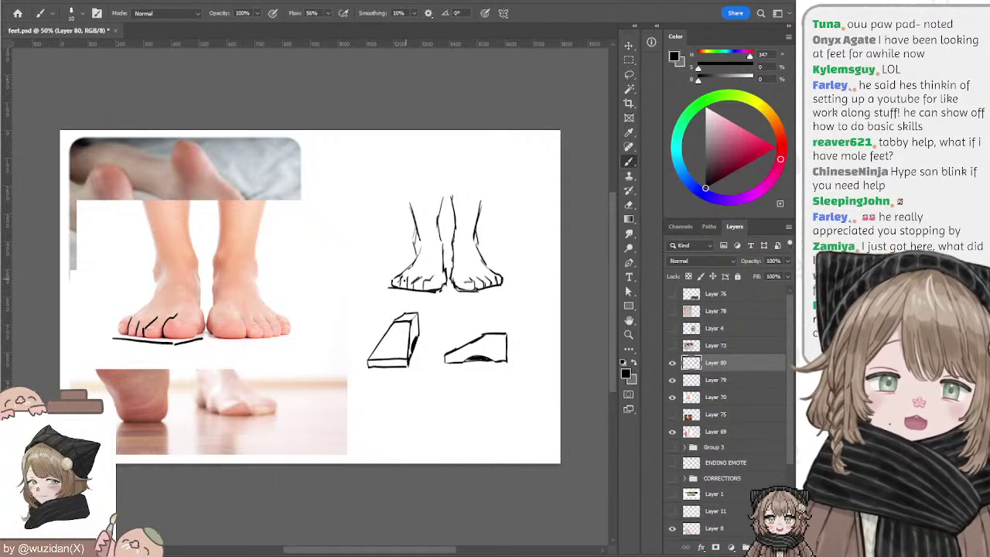
{"action": "key", "text": "e"}
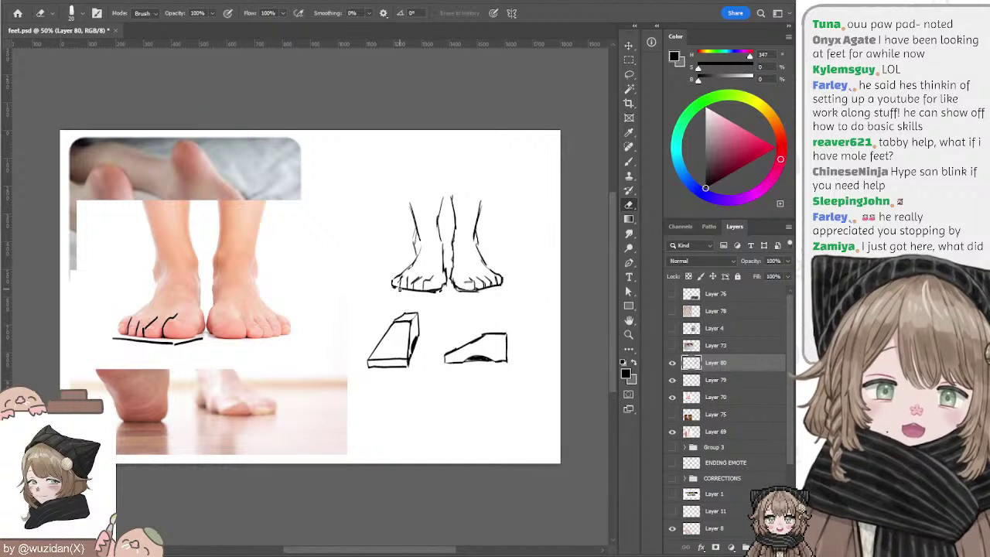
{"action": "key", "text": "b"}
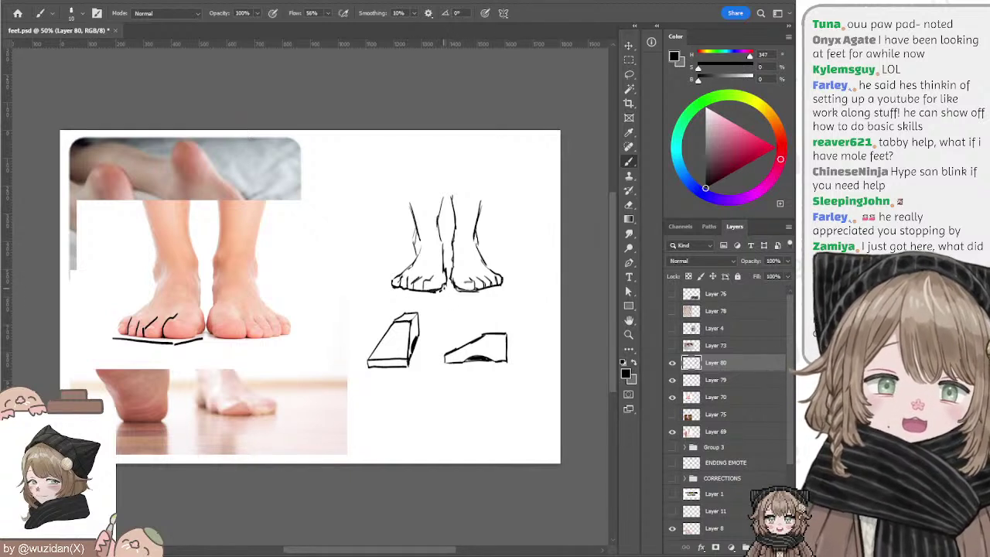
{"action": "key", "text": "e"}
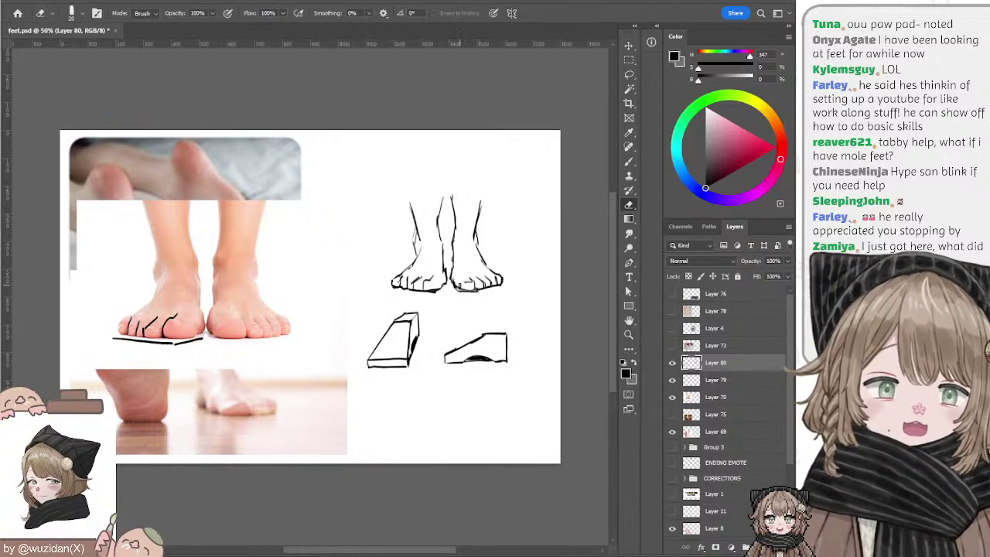
{"action": "key", "text": "b"}
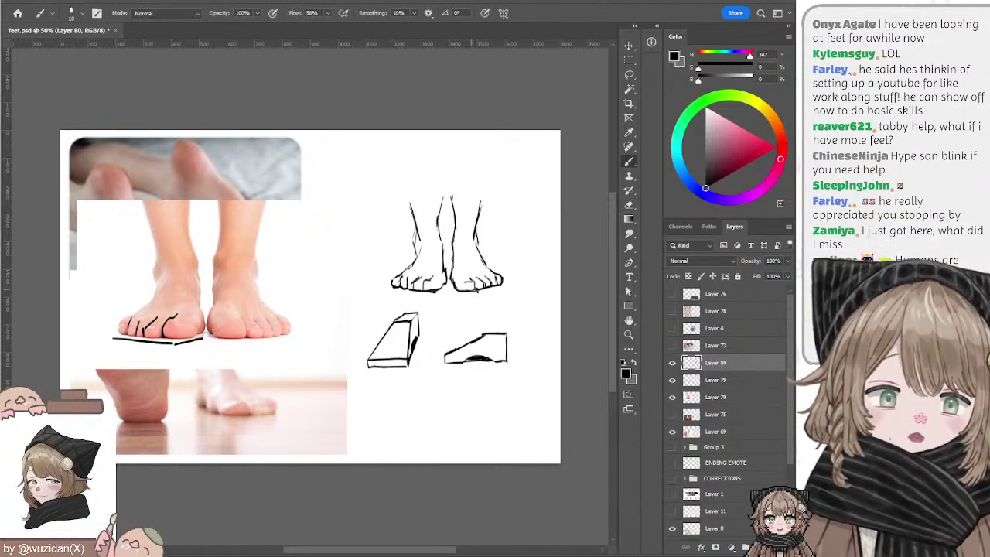
{"action": "key", "text": "e"}
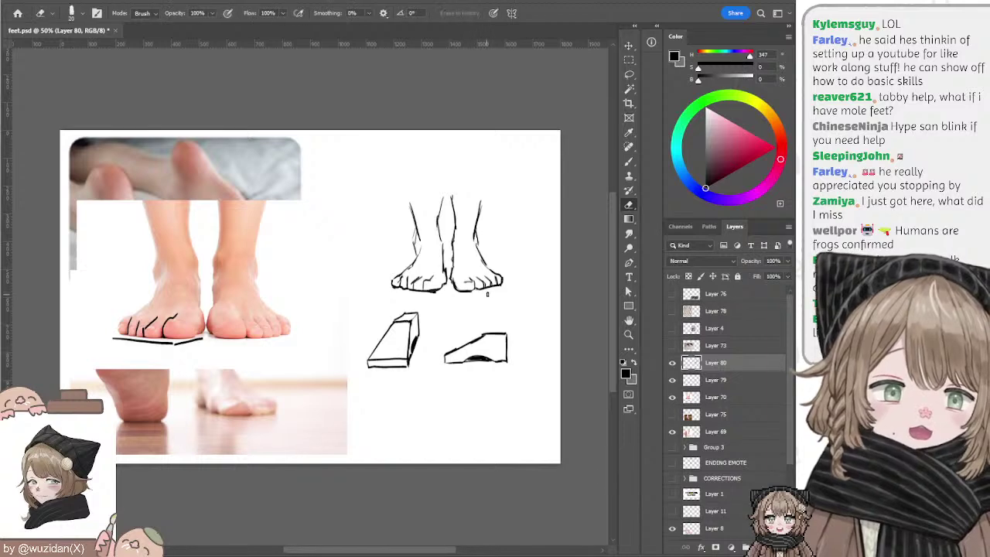
{"action": "key", "text": "b"}
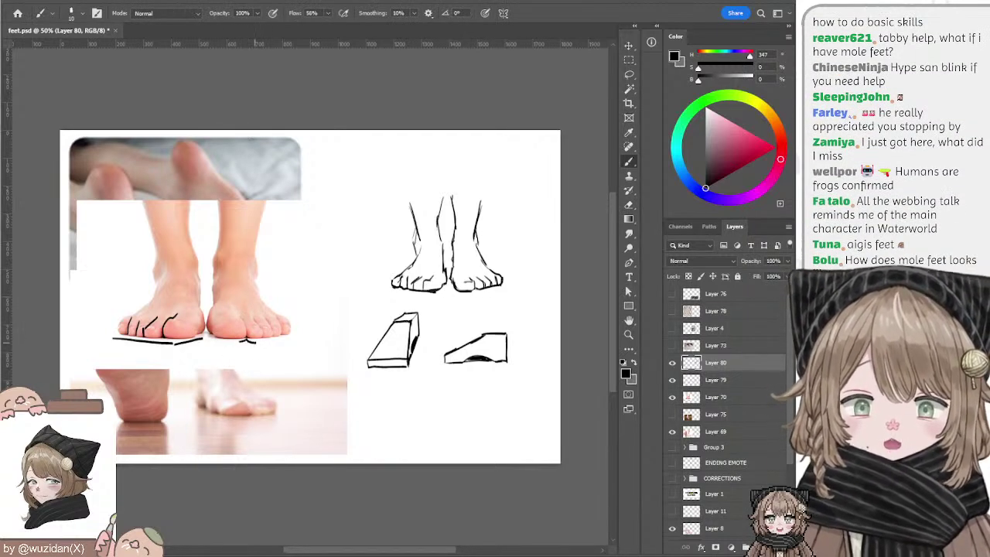
Step: Try and remove a line under the photo's right toes, then draw a rounded toe arch below the boxes
{"action": "left_click_drag", "start_coordinate": [241, 339], "coordinate": [263, 337]}
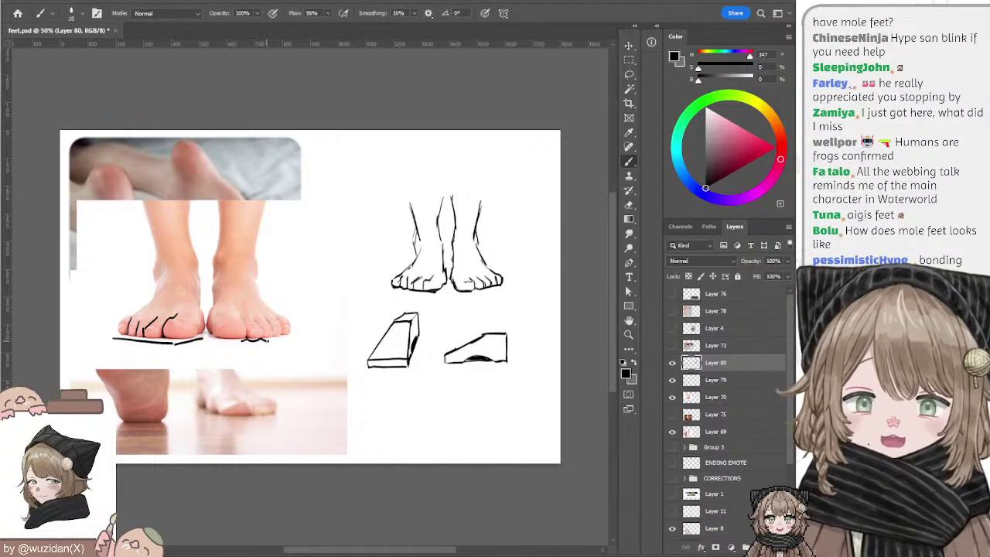
{"action": "key", "text": "ctrl+z"}
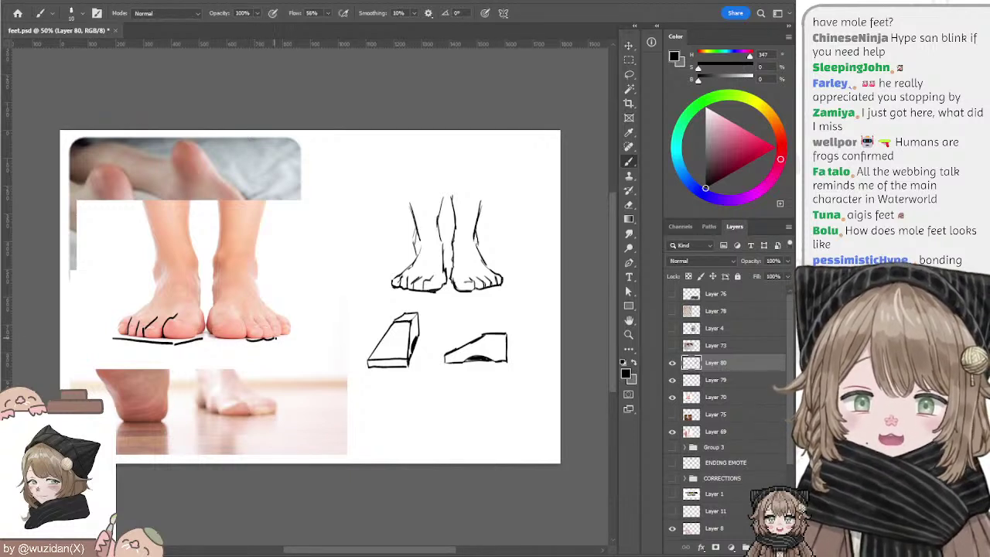
{"action": "key", "text": "ctrl+z"}
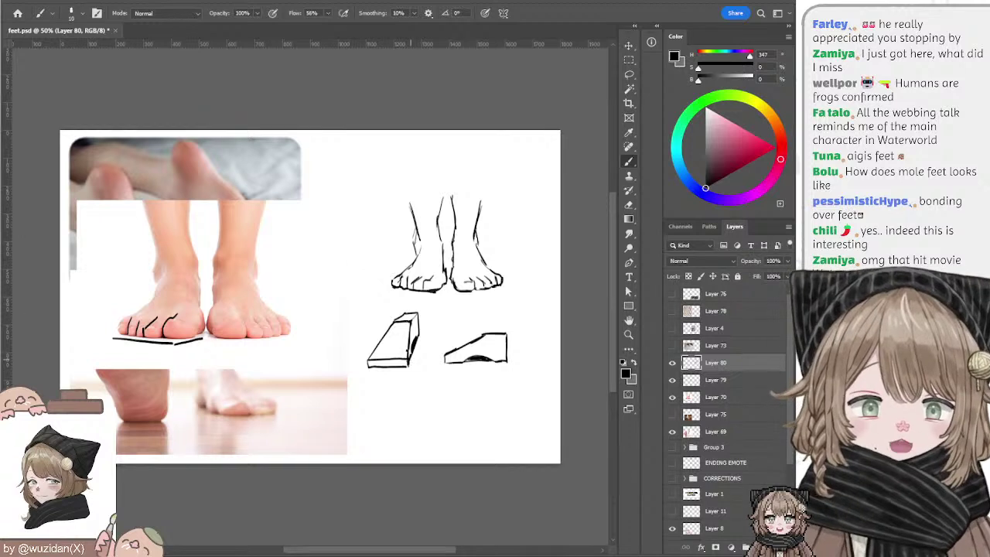
{"action": "left_click_drag", "start_coordinate": [441, 403], "coordinate": [436, 359]}
{"action": "mouse_move", "coordinate": [384, 382]}
{"action": "left_mouse_down"}
{"action": "mouse_move", "coordinate": [409, 368]}
{"action": "mouse_move", "coordinate": [410, 383]}
{"action": "mouse_move", "coordinate": [436, 387]}
{"action": "mouse_move", "coordinate": [448, 372]}
{"action": "mouse_move", "coordinate": [453, 391]}
{"action": "left_mouse_up"}
Step: Redraw the toe arch row, adding a third arch below the box forms
{"action": "key", "text": "ctrl+z"}
{"action": "key", "text": "ctrl+z"}
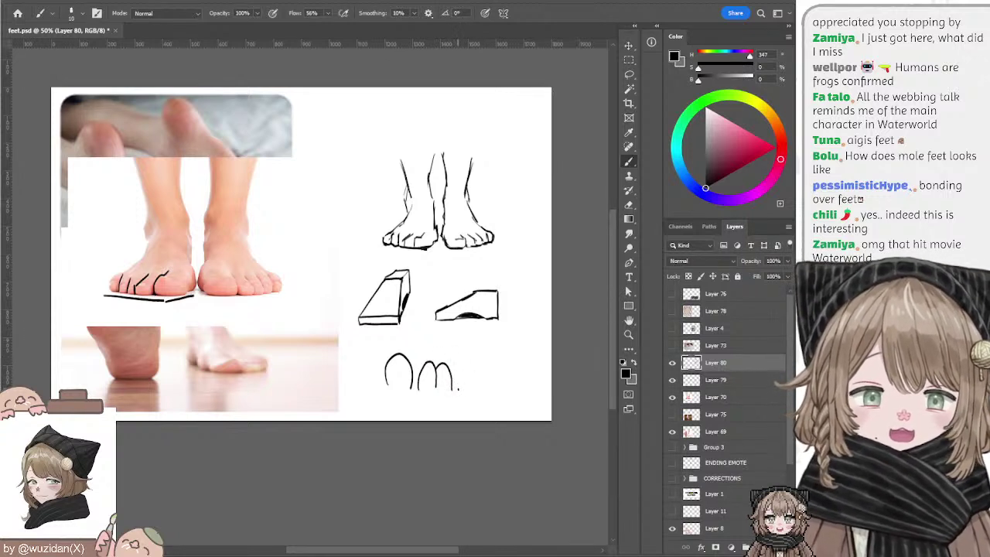
{"action": "mouse_move", "coordinate": [457, 388]}
{"action": "left_mouse_down"}
{"action": "mouse_move", "coordinate": [472, 380]}
{"action": "mouse_move", "coordinate": [480, 389]}
{"action": "left_mouse_up"}
{"action": "key", "text": "ctrl+z"}
{"action": "key", "text": "ctrl+z"}
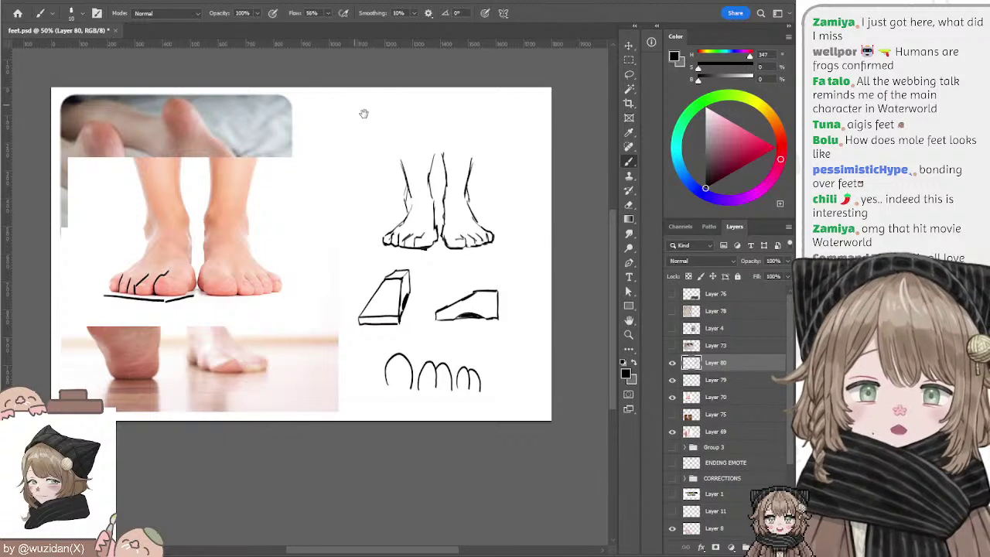
Step: Sketch a new small toe study at the top, undoing stray contour strokes
{"action": "mouse_move", "coordinate": [365, 111]}
{"action": "left_mouse_down"}
{"action": "mouse_move", "coordinate": [387, 142]}
{"action": "mouse_move", "coordinate": [379, 165]}
{"action": "left_mouse_up"}
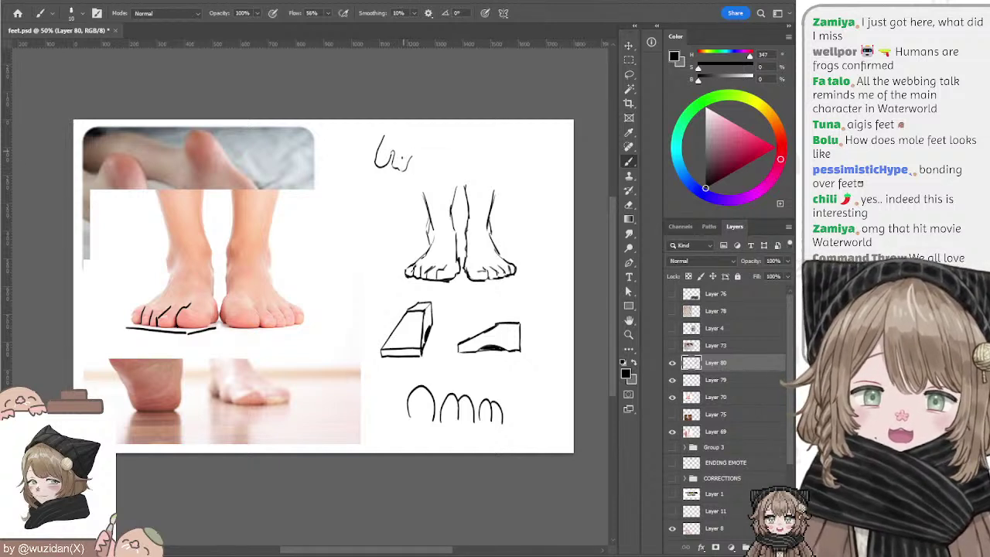
{"action": "mouse_move", "coordinate": [415, 163]}
{"action": "left_mouse_down"}
{"action": "mouse_move", "coordinate": [415, 153]}
{"action": "mouse_move", "coordinate": [427, 159]}
{"action": "left_mouse_up"}
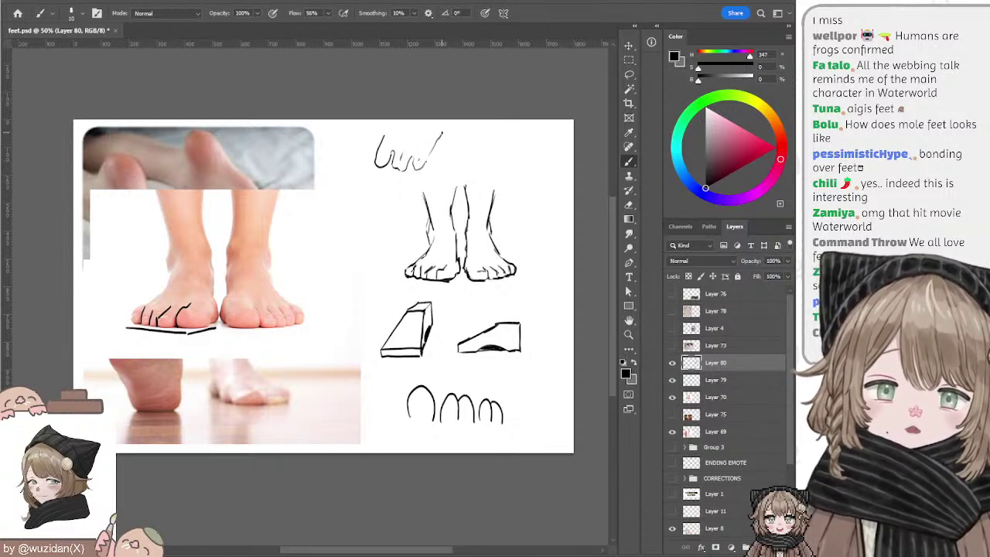
{"action": "key", "text": "ctrl+z"}
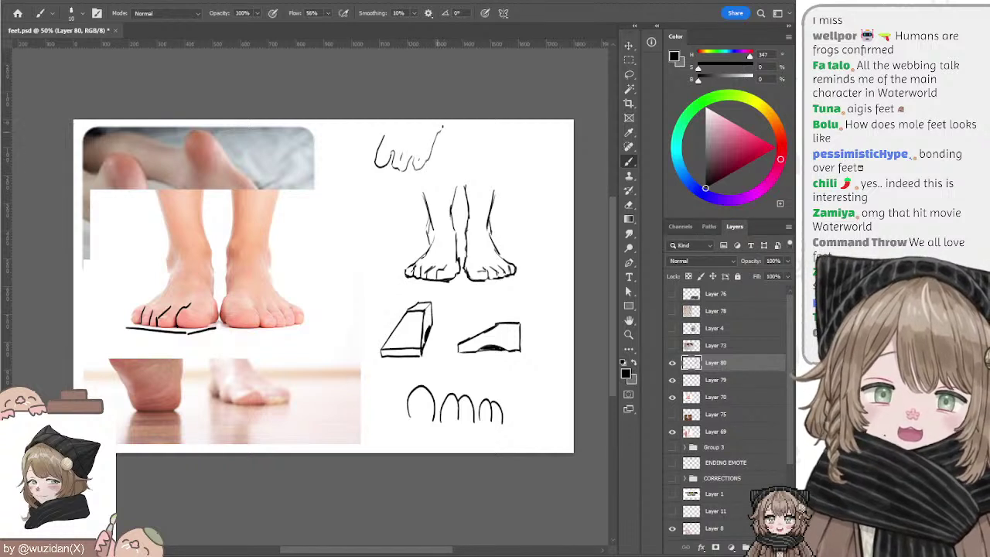
{"action": "left_click_drag", "start_coordinate": [380, 133], "coordinate": [392, 121]}
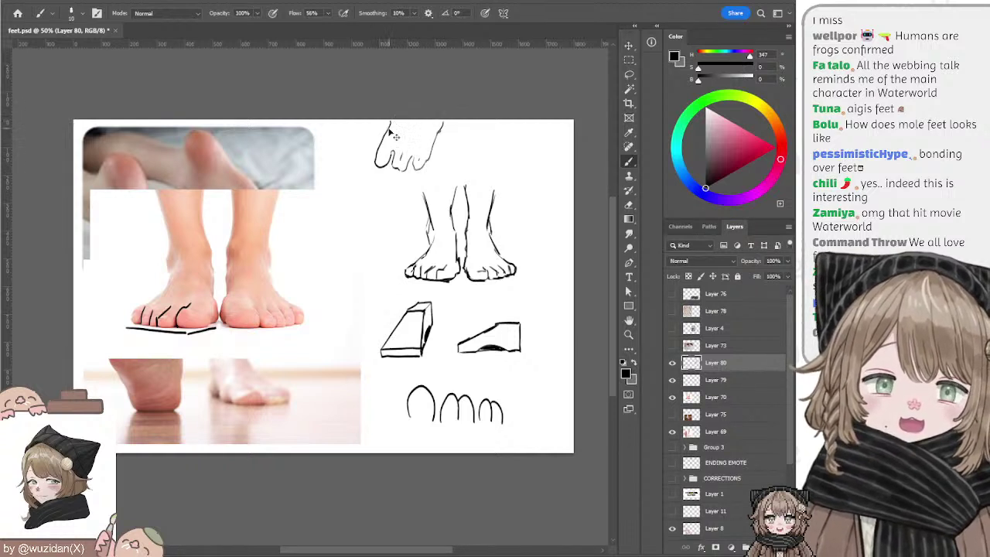
{"action": "key", "text": "ctrl+z"}
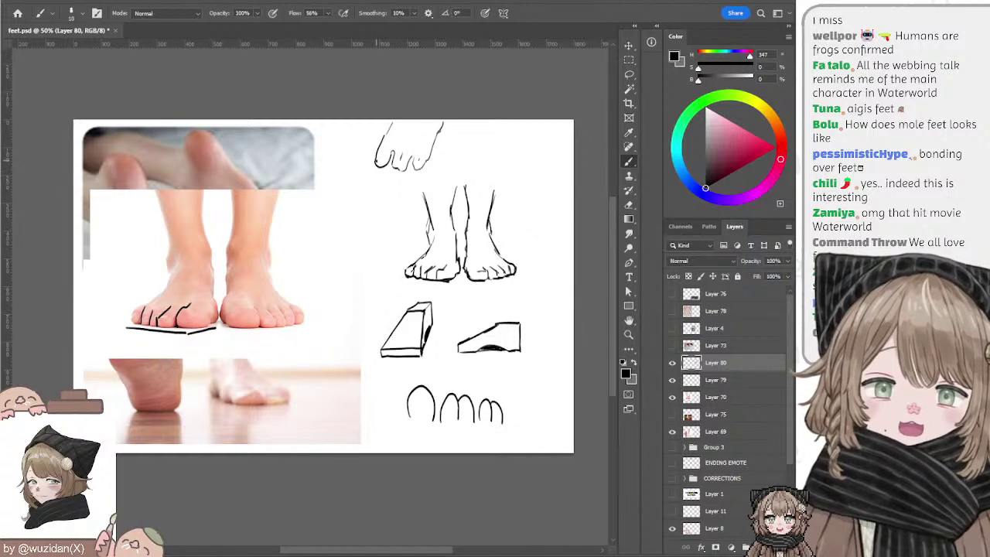
Step: Lasso the top toe sketch and move it left and down
{"action": "key", "text": "l"}
{"action": "left_click_drag", "start_coordinate": [377, 122], "coordinate": [450, 112]}
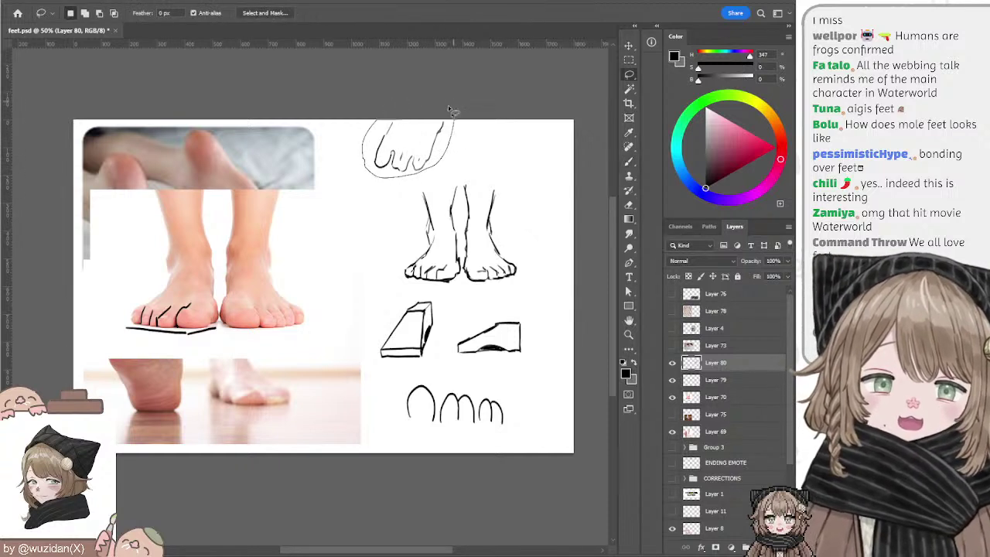
{"action": "mouse_move", "coordinate": [405, 147]}
{"action": "left_mouse_down"}
{"action": "mouse_move", "coordinate": [379, 158]}
{"action": "mouse_move", "coordinate": [371, 114]}
{"action": "left_mouse_up"}
Step: Switch back to the Brush after repositioning the top toe sketch
{"action": "key", "text": "b"}
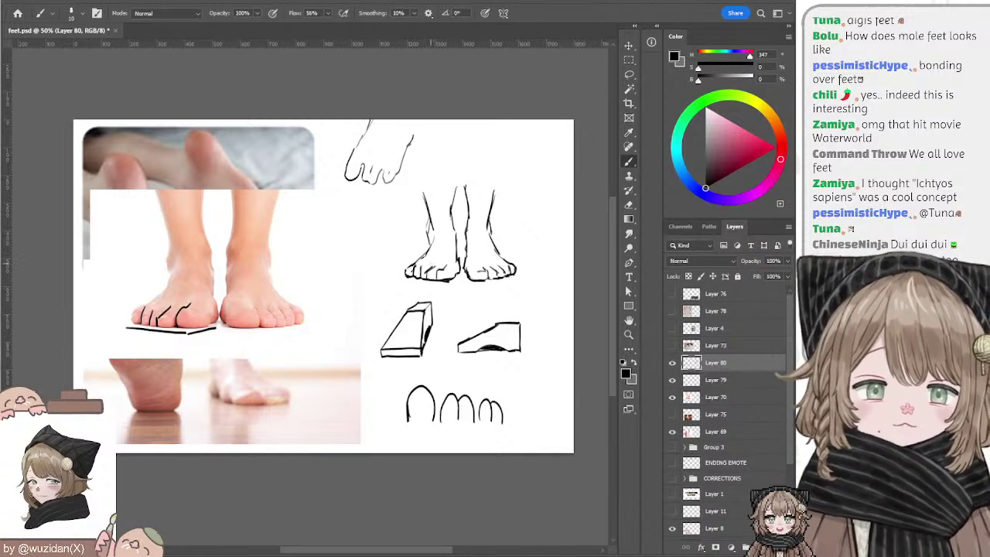
Step: Add small toe and nail strokes to the left foot of the standing-feet sketch on Layer 80
{"action": "key", "text": "e"}
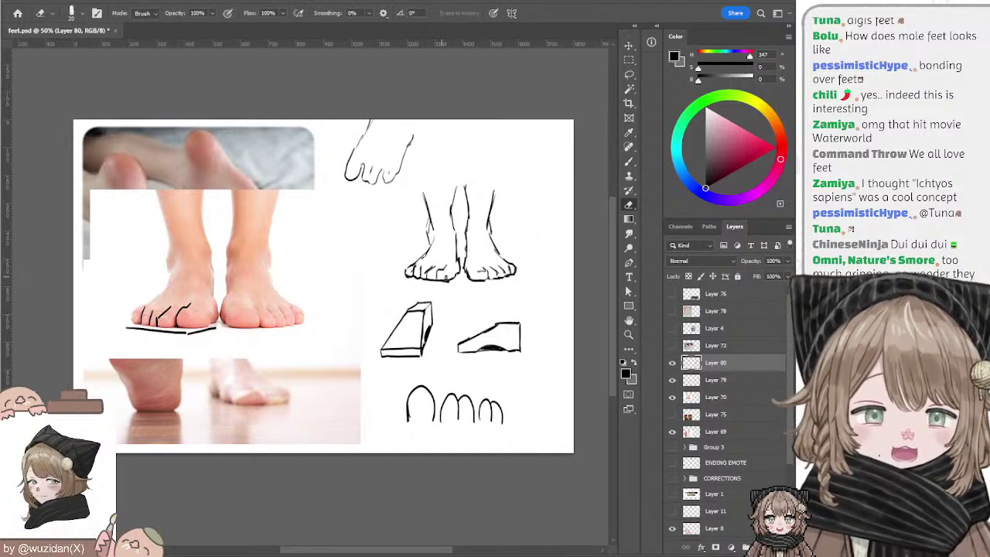
{"action": "key", "text": "b"}
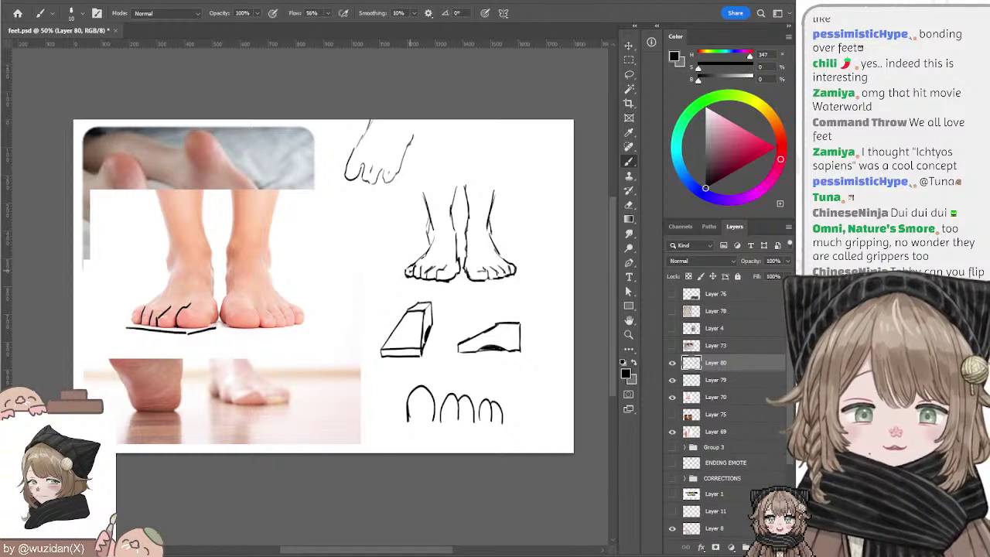
{"action": "key", "text": "e"}
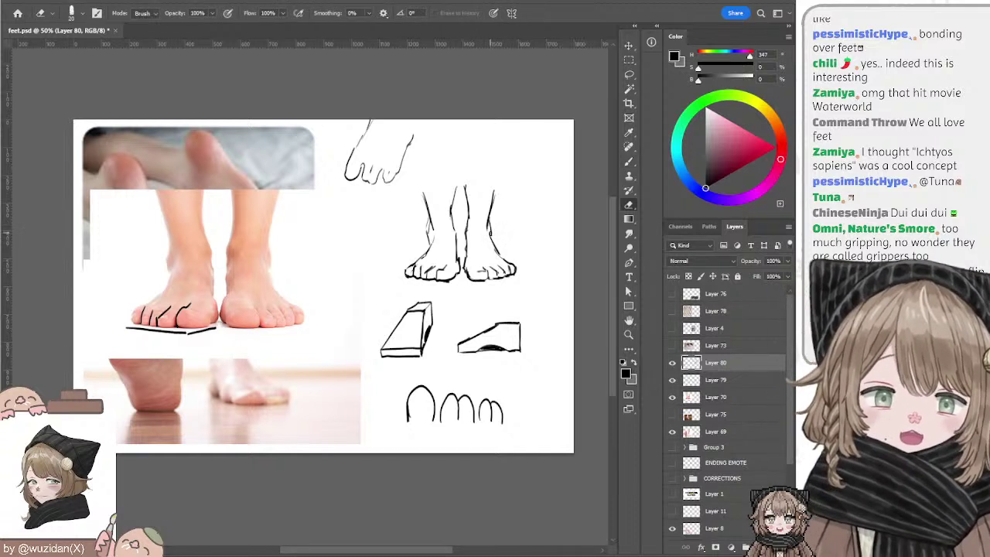
{"action": "key", "text": "b"}
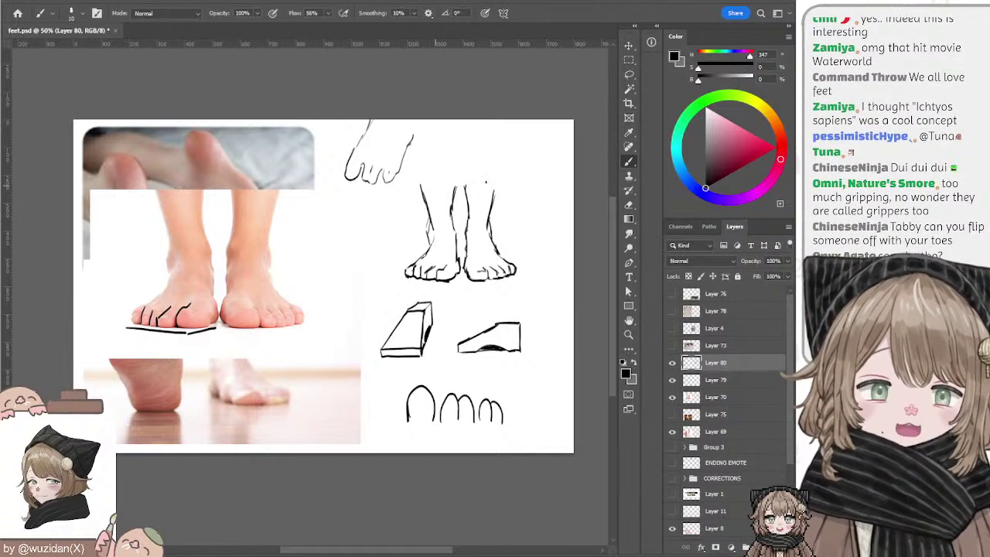
{"action": "key", "text": "l"}
{"action": "mouse_move", "coordinate": [431, 163]}
{"action": "left_mouse_down"}
{"action": "mouse_move", "coordinate": [391, 244]}
{"action": "mouse_move", "coordinate": [399, 276]}
{"action": "left_mouse_up"}
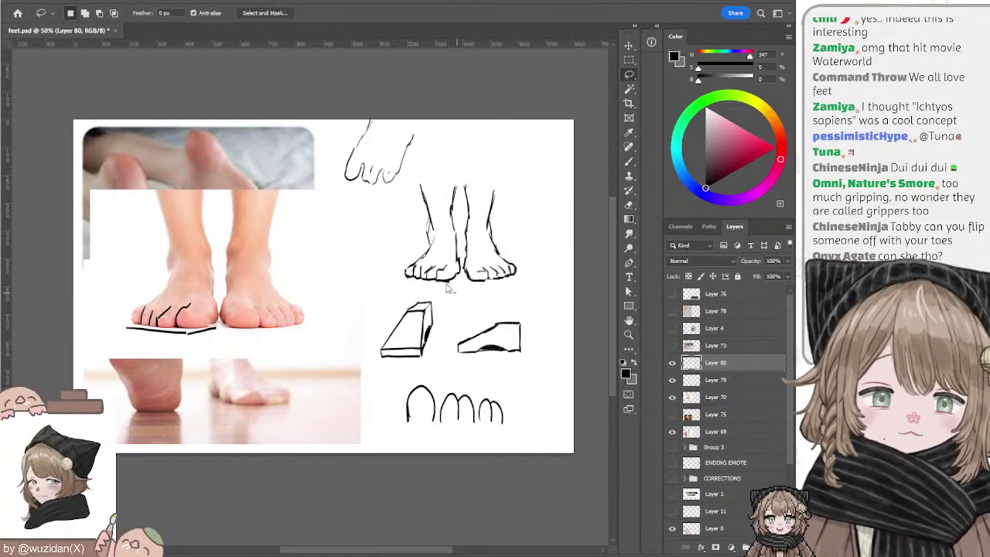
{"action": "key", "text": "e"}
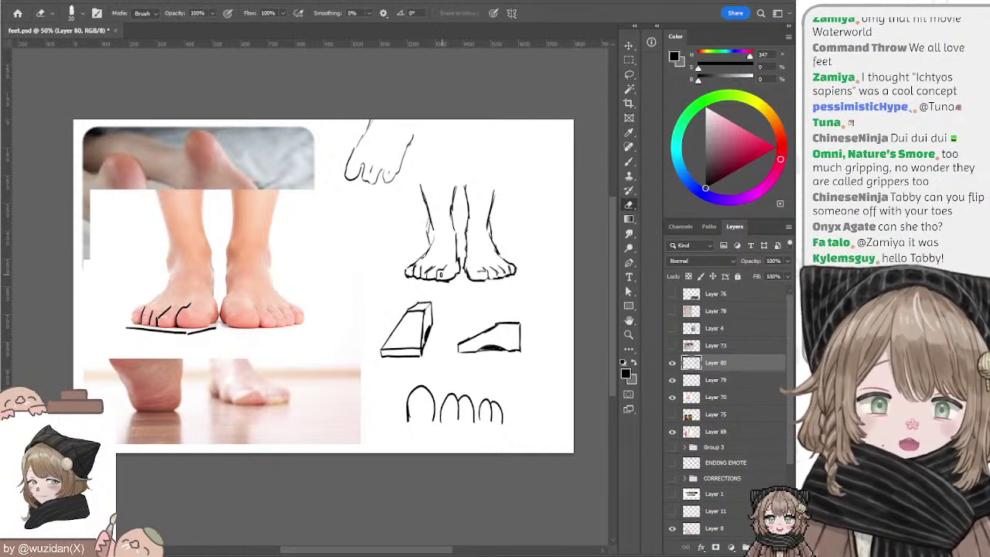
{"action": "key", "text": "b"}
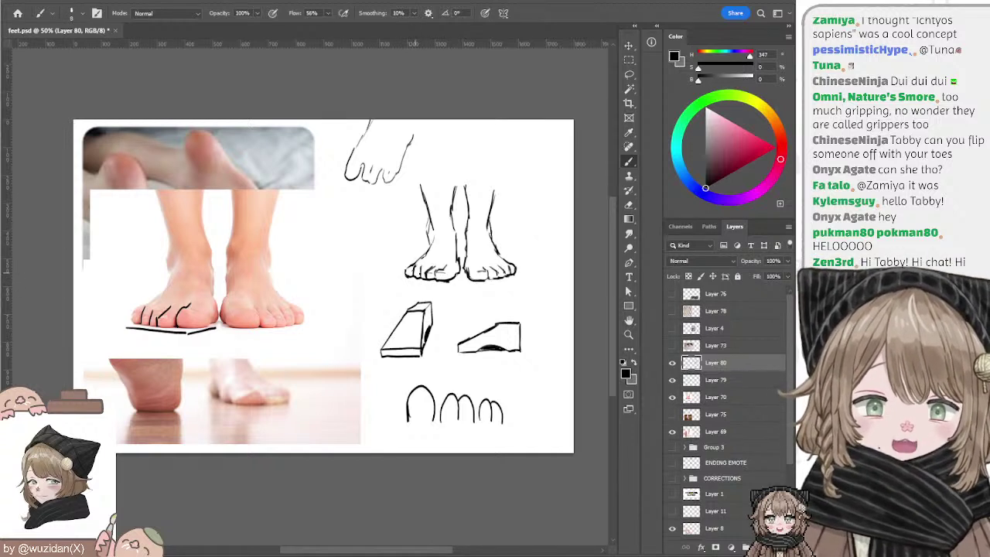
{"action": "left_click_drag", "start_coordinate": [412, 268], "coordinate": [419, 274]}
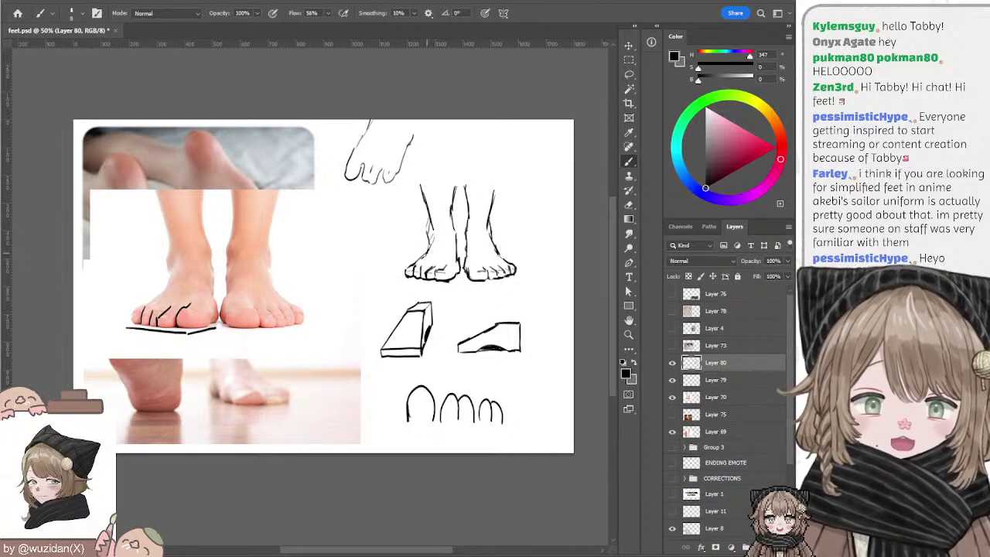
Step: Shrink the standing-feet sketch to about 70% and move it to the top-right corner
{"action": "key", "text": "l"}
{"action": "mouse_move", "coordinate": [448, 170]}
{"action": "left_mouse_down"}
{"action": "mouse_move", "coordinate": [453, 193]}
{"action": "mouse_move", "coordinate": [440, 163]}
{"action": "left_mouse_up"}
{"action": "key", "text": "v"}
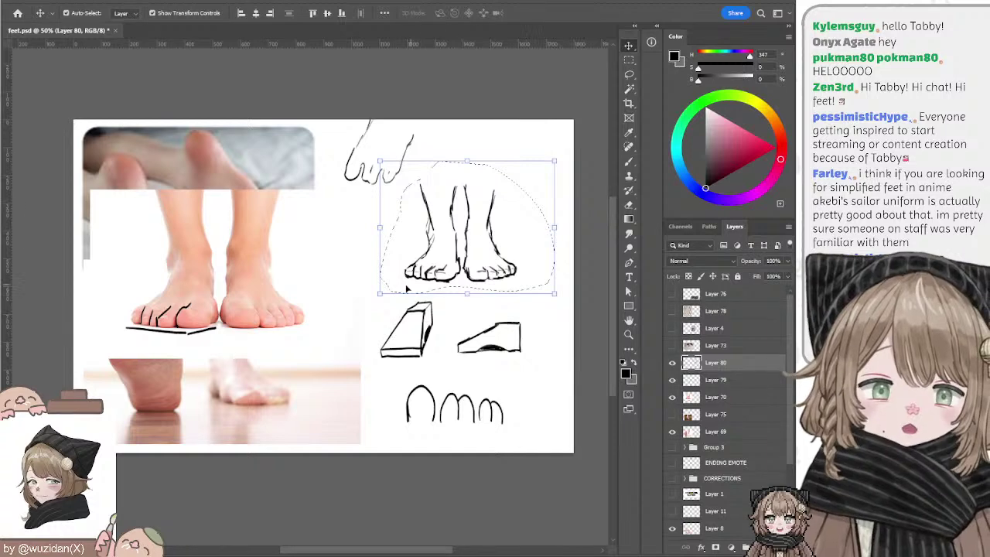
{"action": "left_click", "coordinate": [380, 292]}
{"action": "left_click_drag", "start_coordinate": [380, 293], "coordinate": [453, 246]}
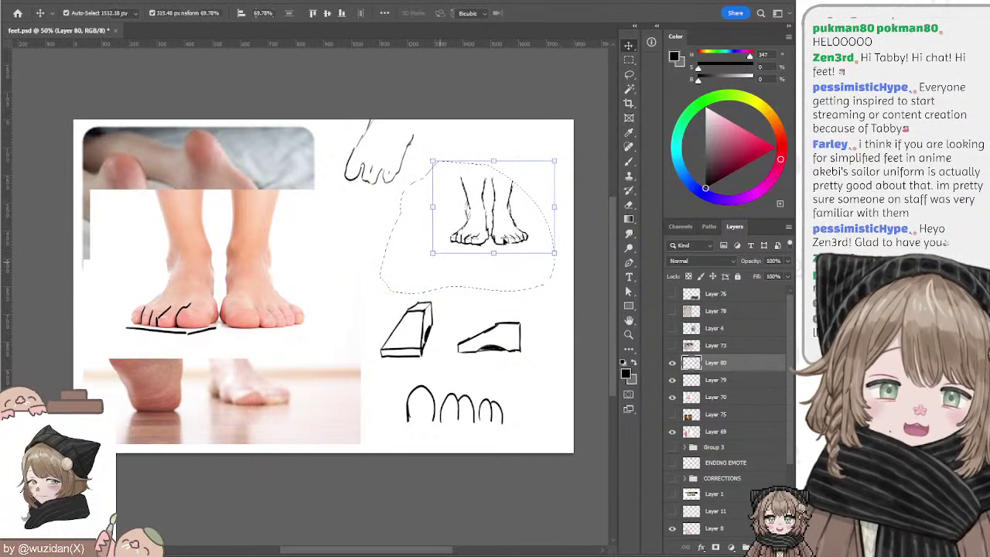
{"action": "left_click_drag", "start_coordinate": [514, 232], "coordinate": [534, 190]}
{"action": "key", "text": "Return"}
{"action": "key", "text": "l"}
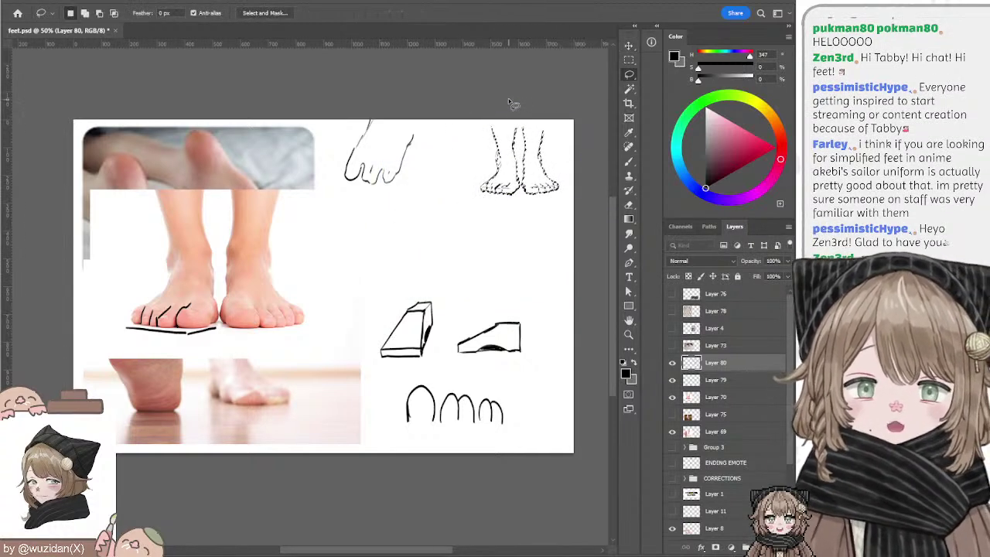
{"action": "key", "text": "ctrl+d"}
Step: Nudge the box and arch sketches down-left and draw a little face inside the first arch
{"action": "left_click_drag", "start_coordinate": [430, 266], "coordinate": [547, 269]}
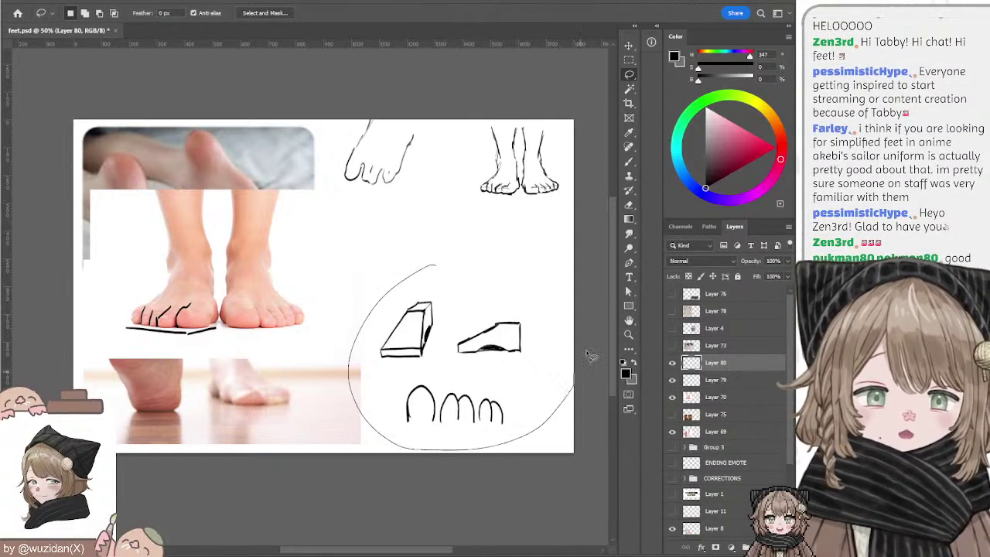
{"action": "left_click_drag", "start_coordinate": [495, 351], "coordinate": [487, 367]}
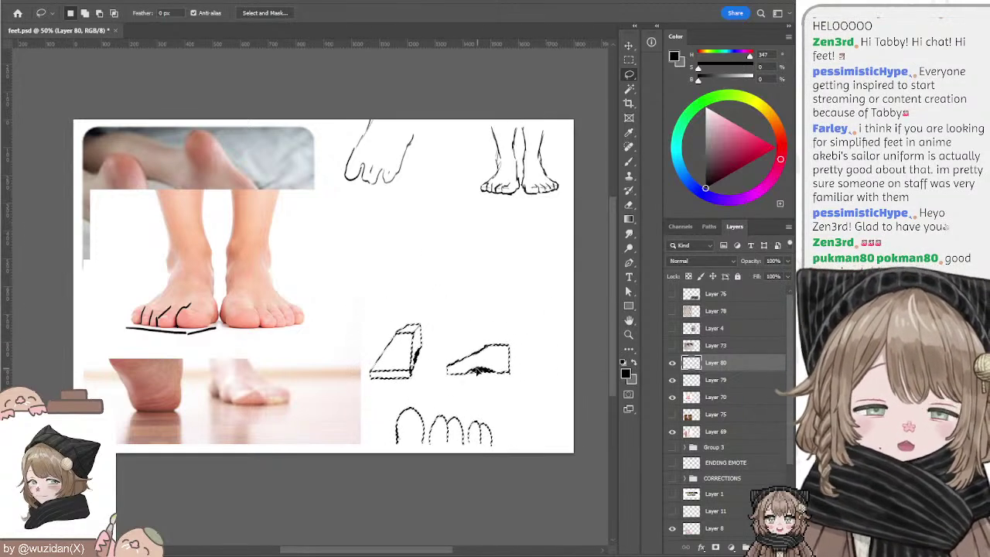
{"action": "key", "text": "b"}
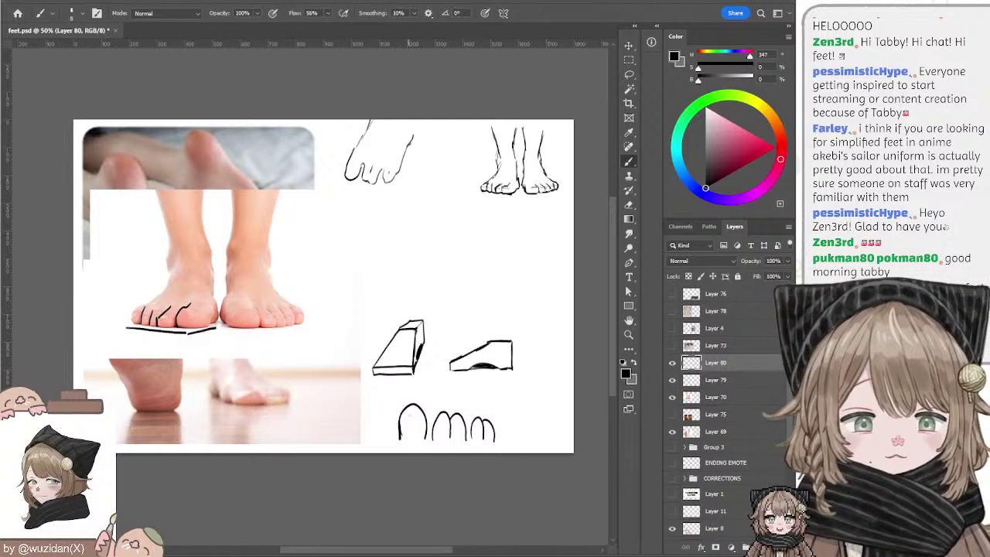
{"action": "left_click_drag", "start_coordinate": [406, 416], "coordinate": [416, 420]}
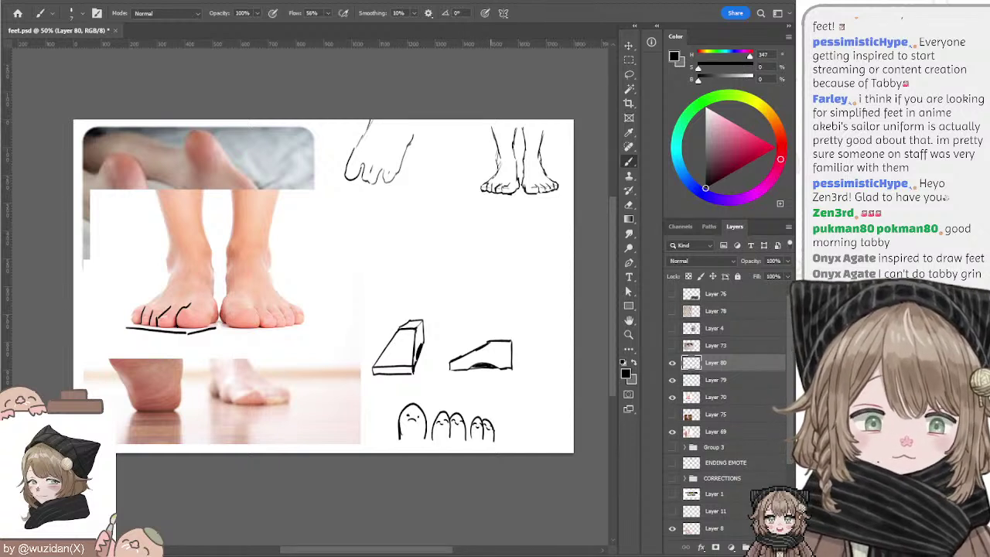
{"action": "key", "text": "e"}
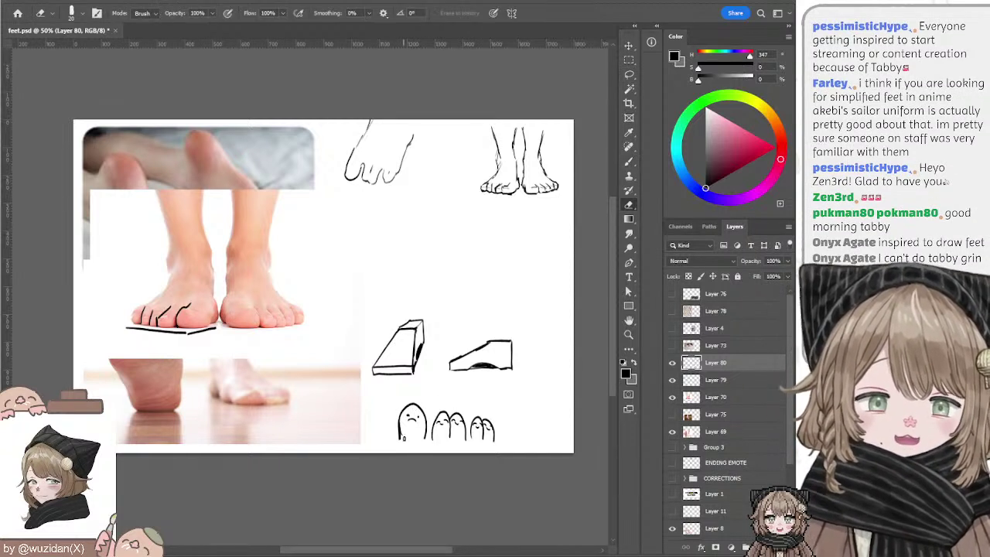
Step: Scale the face-doodled toe arches to about two-thirds and place them between the foot sketches
{"action": "key", "text": "l"}
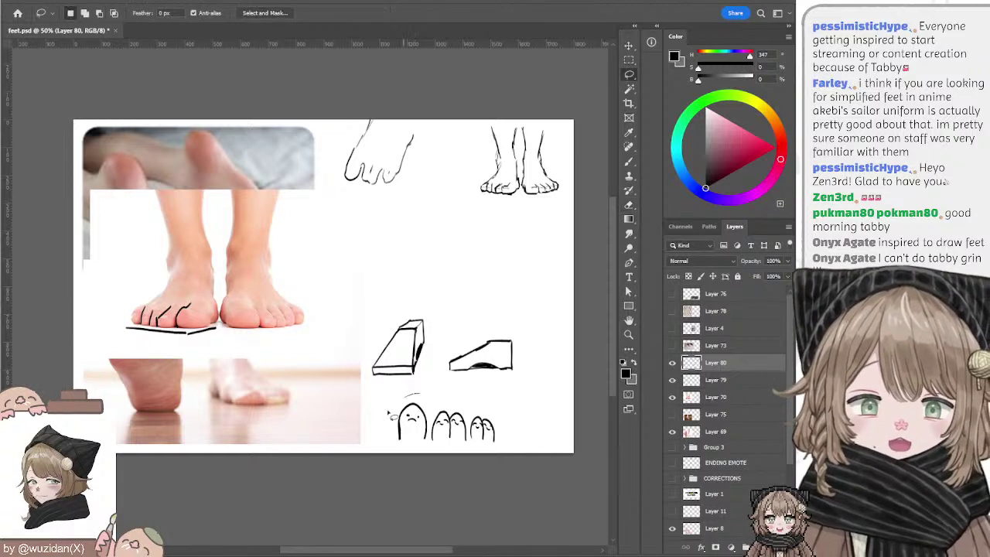
{"action": "left_click_drag", "start_coordinate": [410, 395], "coordinate": [402, 395]}
{"action": "mouse_move", "coordinate": [492, 410]}
{"action": "left_mouse_down"}
{"action": "mouse_move", "coordinate": [481, 397]}
{"action": "mouse_move", "coordinate": [466, 208]}
{"action": "left_mouse_up"}
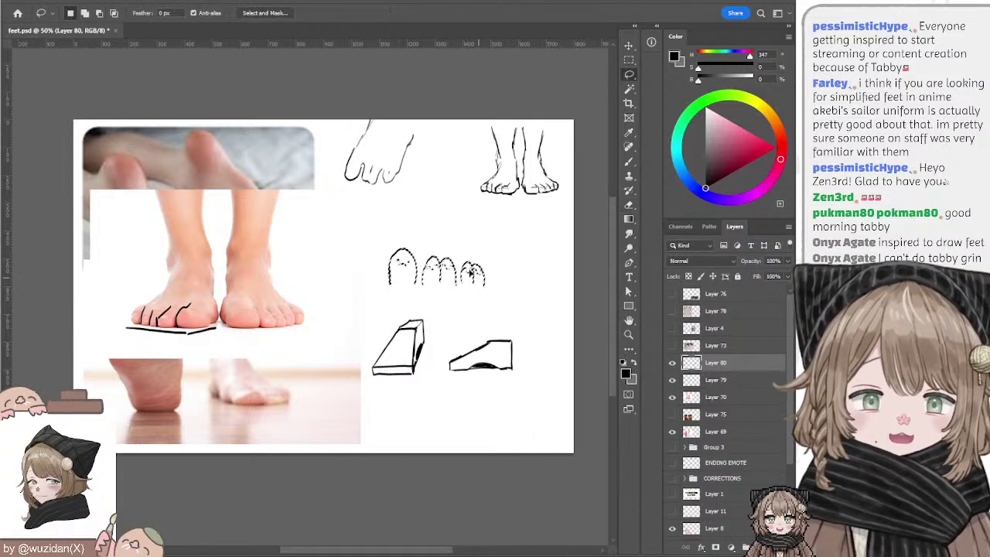
{"action": "key", "text": "ctrl+t"}
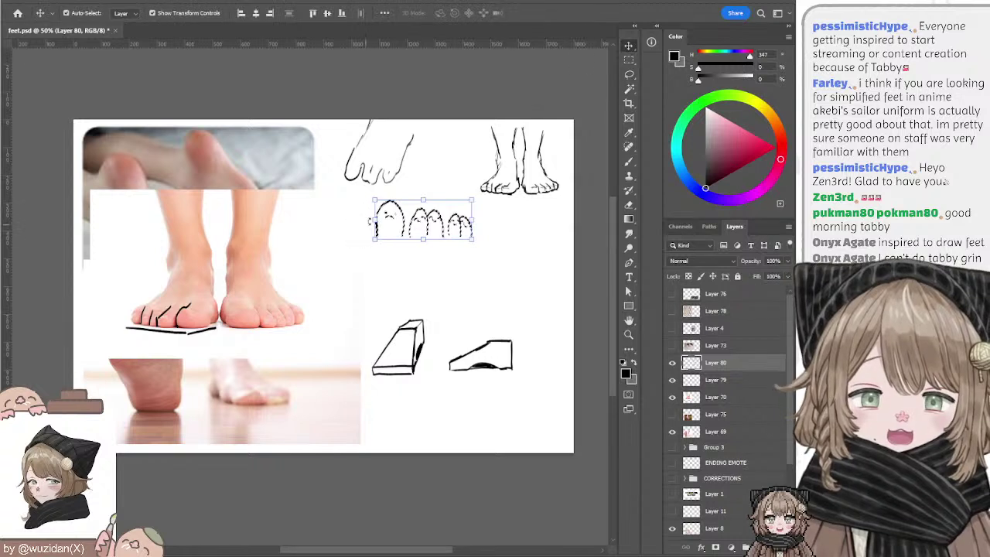
{"action": "left_click_drag", "start_coordinate": [374, 199], "coordinate": [405, 205]}
{"action": "left_click_drag", "start_coordinate": [458, 222], "coordinate": [471, 155]}
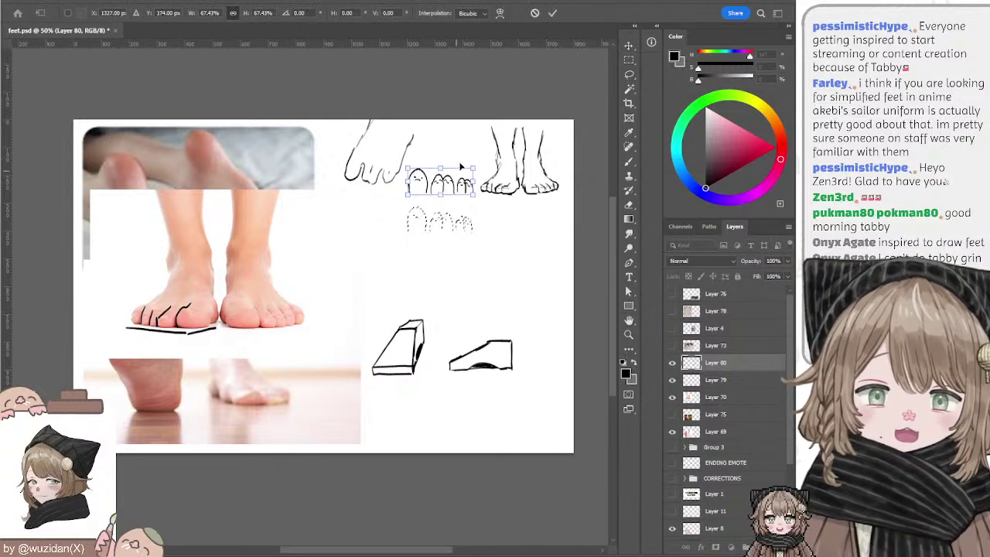
{"action": "key", "text": "Return"}
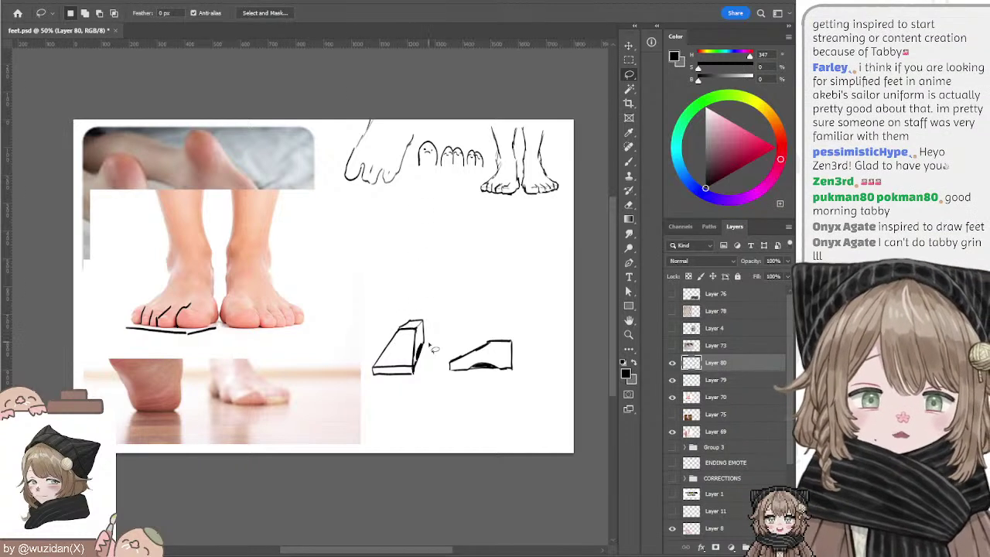
Step: Move the two box sketches up beneath the toe doodles
{"action": "left_click_drag", "start_coordinate": [421, 295], "coordinate": [498, 304]}
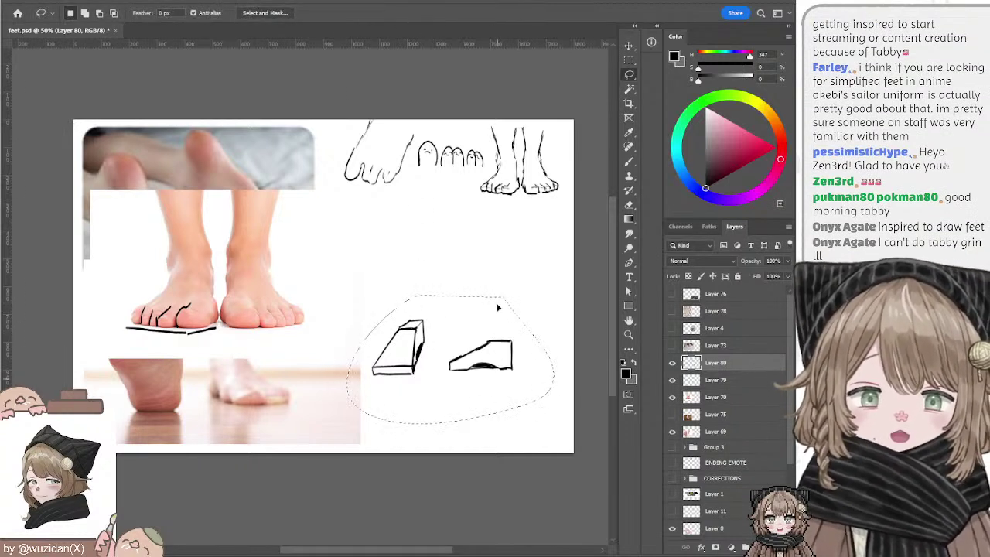
{"action": "left_click_drag", "start_coordinate": [496, 384], "coordinate": [511, 245]}
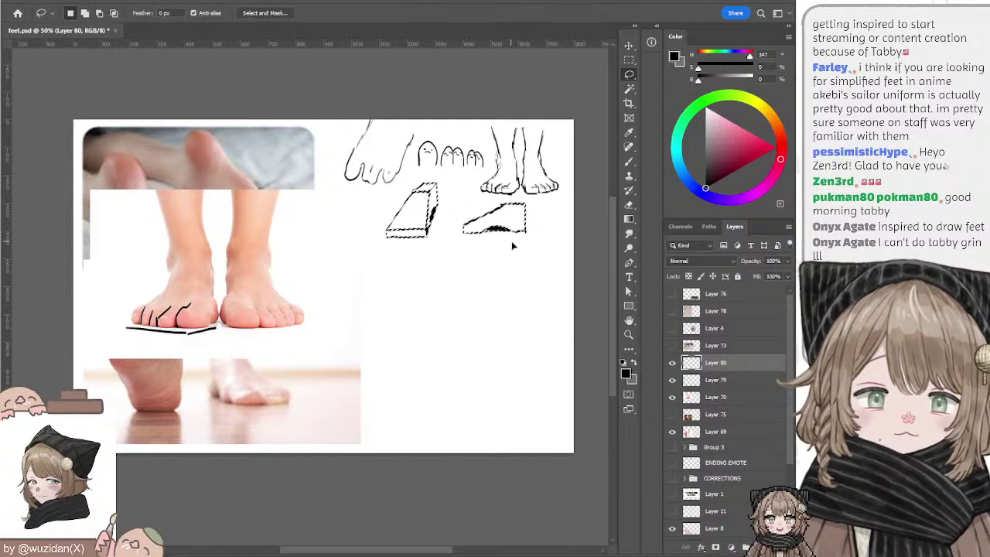
{"action": "key", "text": "ctrl+d"}
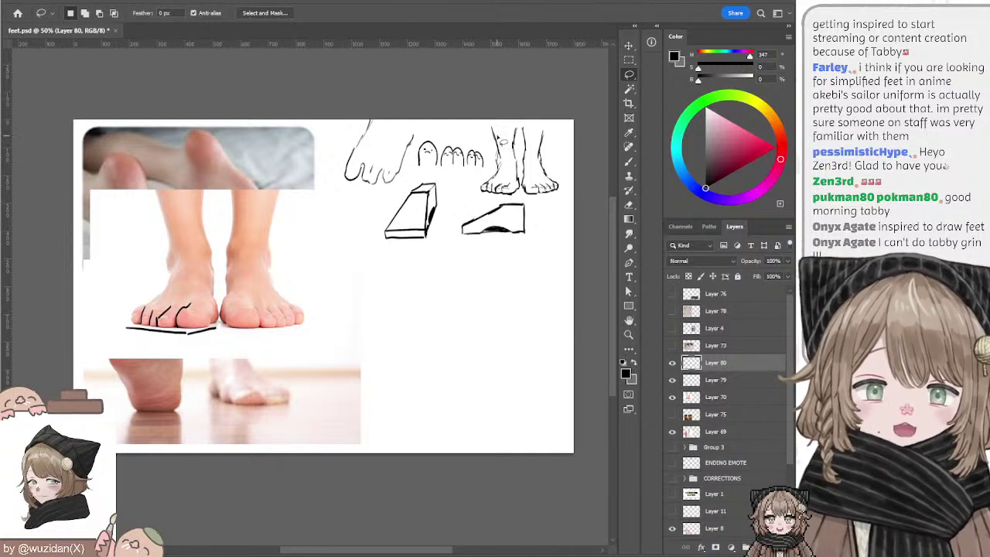
{"action": "key", "text": "b"}
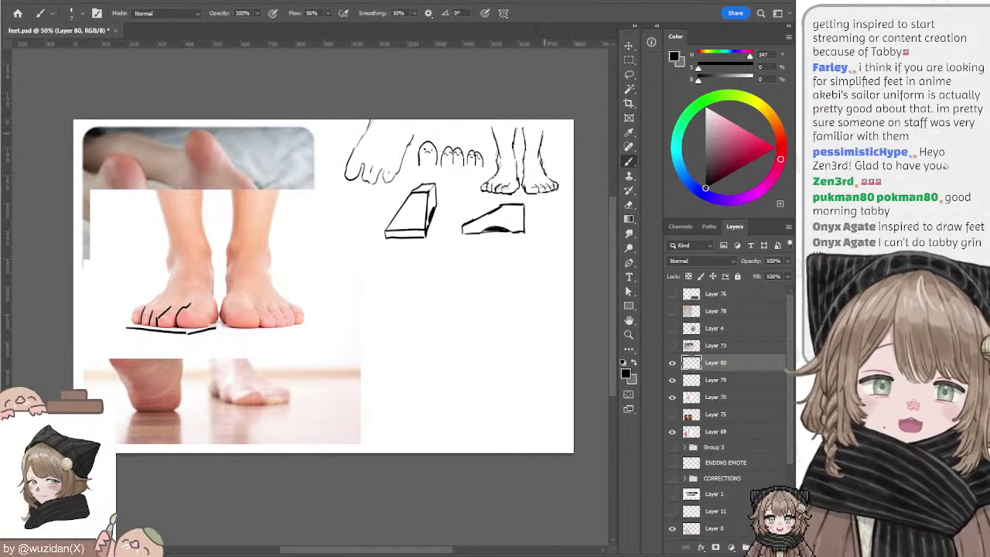
{"action": "key", "text": "e"}
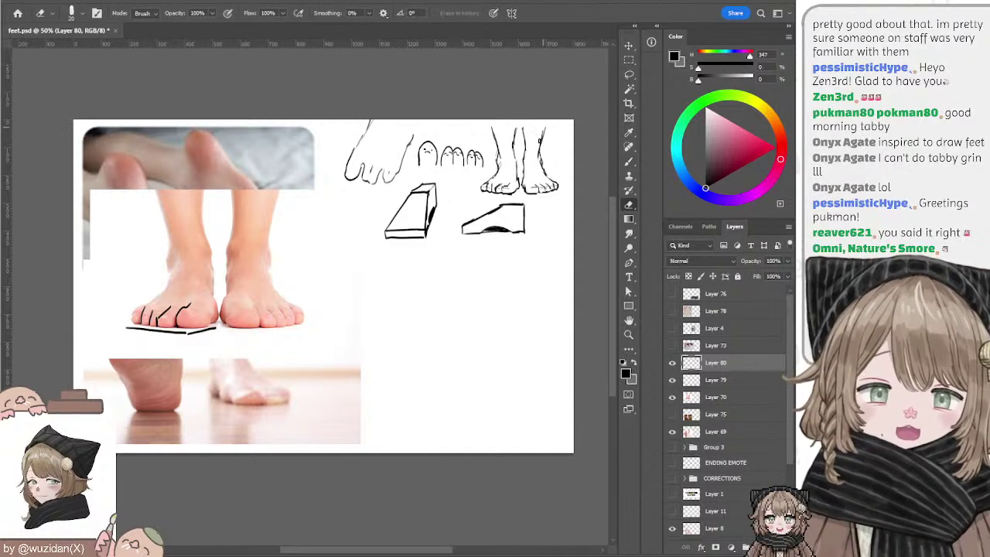
{"action": "key", "text": "l"}
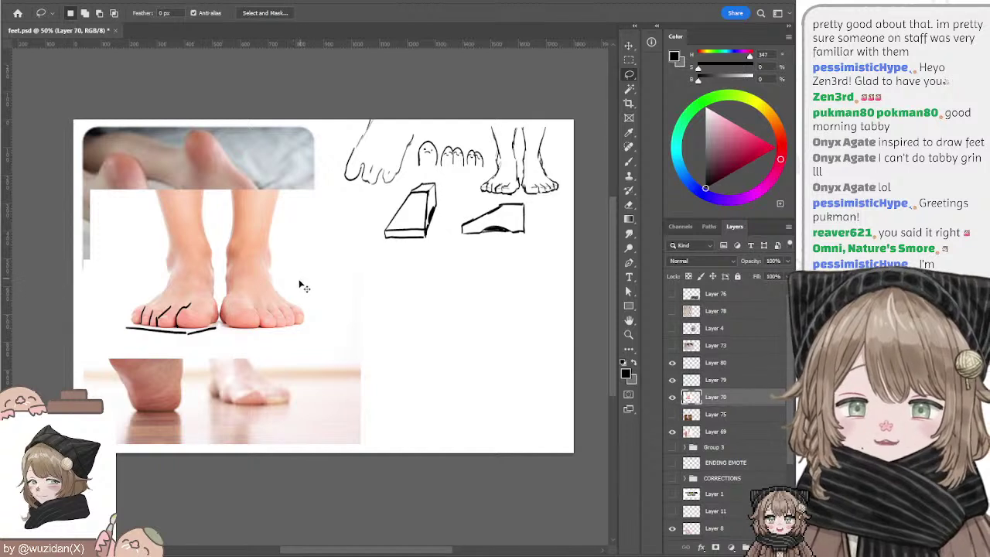
Step: Delete the drawn toe lines and ground line under the left foot on Layer 80
{"action": "left_click", "coordinate": [191, 333], "text": "ctrl"}
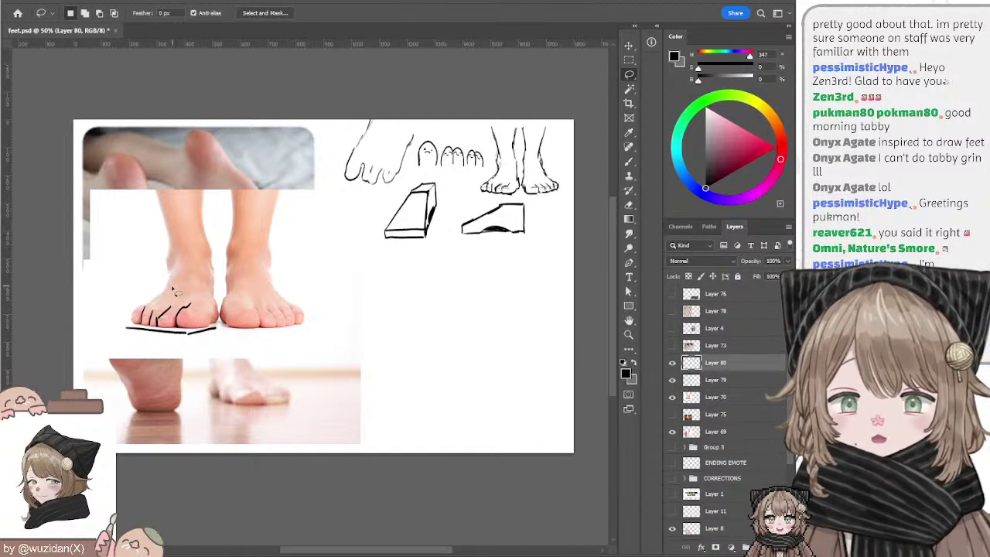
{"action": "left_click_drag", "start_coordinate": [182, 259], "coordinate": [240, 275]}
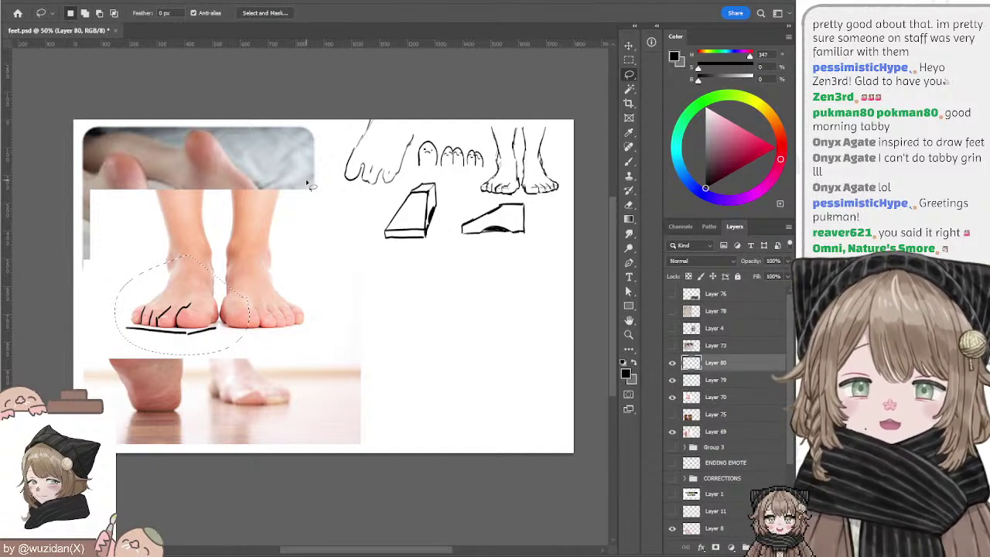
{"action": "key", "text": "Delete"}
{"action": "key", "text": "ctrl+d"}
Step: Hide the Layer 70 standing-feet photo and shift the foot photos to reveal the painted feet
{"action": "left_click", "coordinate": [716, 396]}
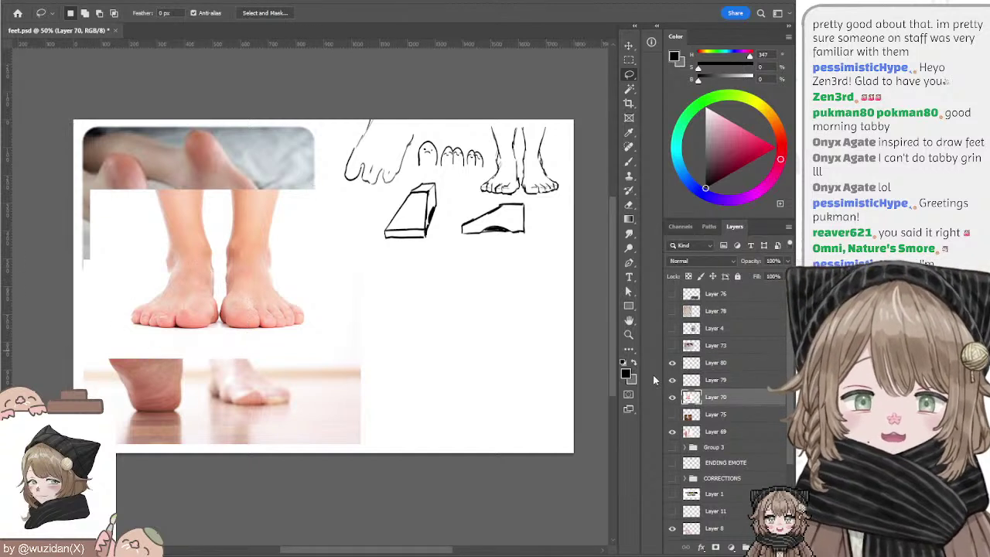
{"action": "left_click", "coordinate": [672, 397]}
{"action": "left_click_drag", "start_coordinate": [272, 372], "coordinate": [280, 364]}
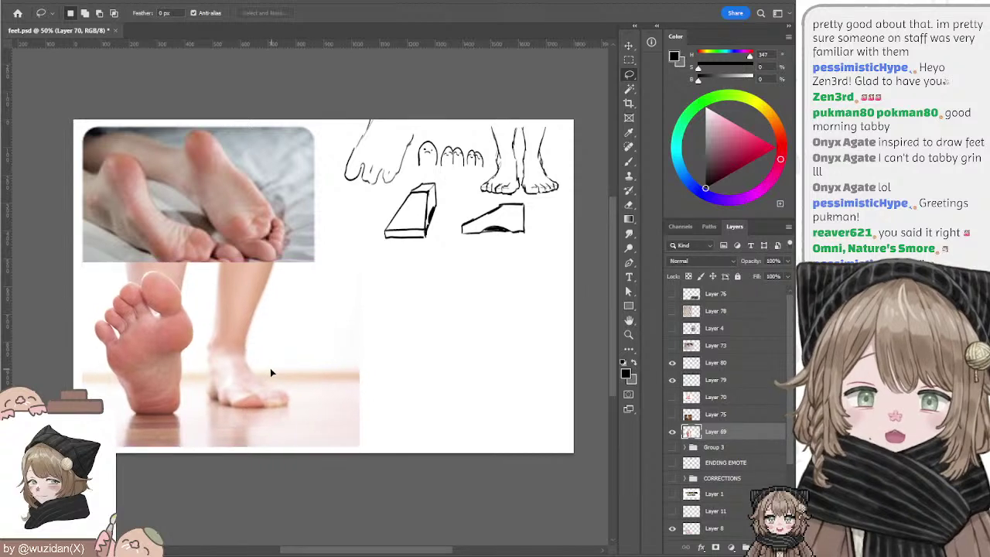
{"action": "mouse_move", "coordinate": [280, 364]}
{"action": "left_mouse_down"}
{"action": "mouse_move", "coordinate": [266, 243]}
{"action": "mouse_move", "coordinate": [269, 356]}
{"action": "left_mouse_up"}
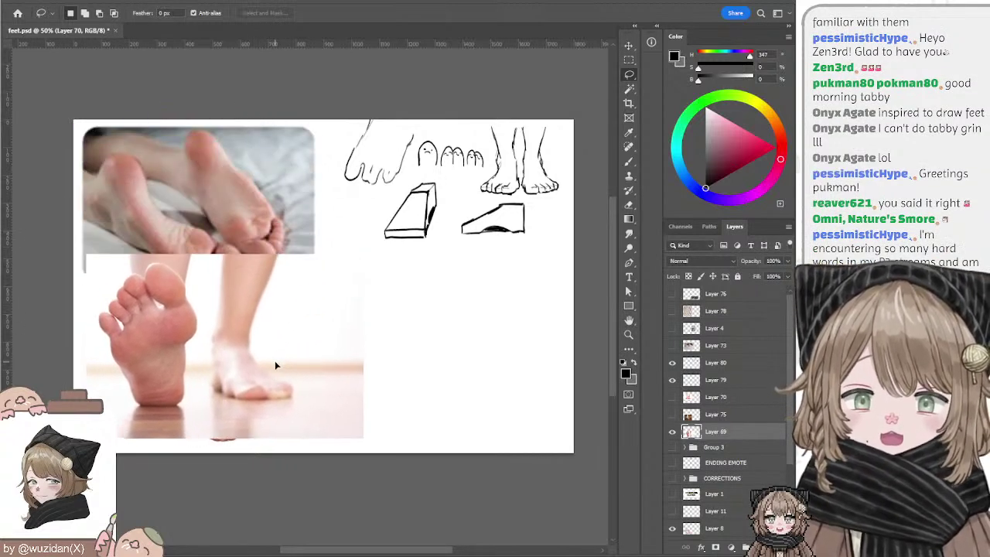
{"action": "left_click_drag", "start_coordinate": [270, 356], "coordinate": [272, 361]}
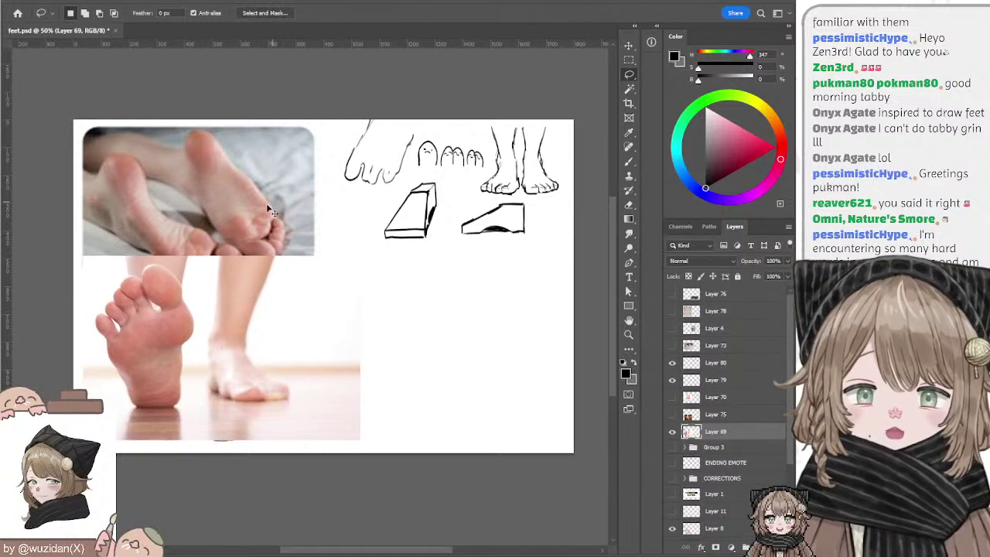
{"action": "left_click_drag", "start_coordinate": [363, 307], "coordinate": [554, 315]}
Step: Hide the bed photo, put the painted feet top-left with the standing-foot photo below, and add a blank layer
{"action": "scroll", "coordinate": [719, 464], "scroll_direction": "down", "scroll_amount": 3}
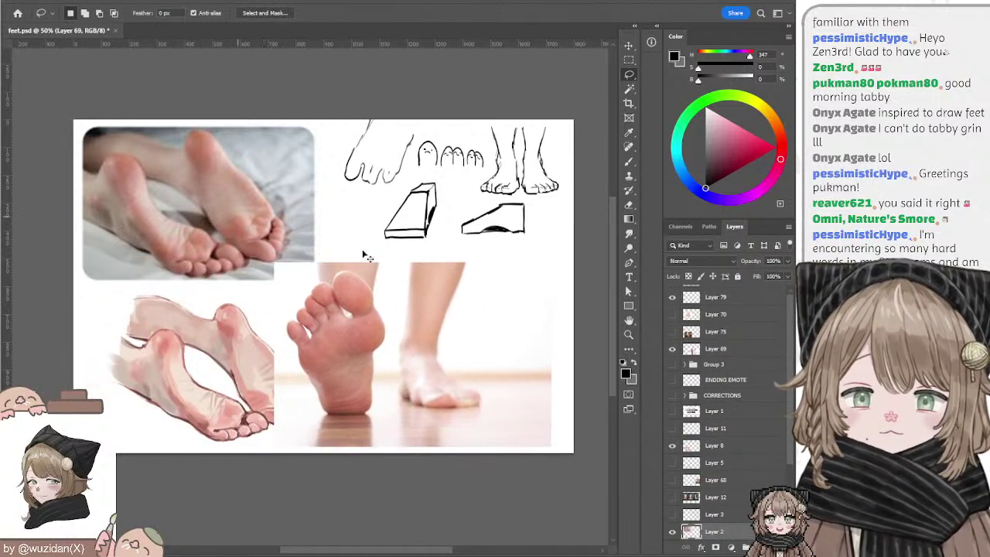
{"action": "left_click", "coordinate": [715, 531]}
{"action": "left_click", "coordinate": [672, 531]}
{"action": "mouse_move", "coordinate": [222, 357]}
{"action": "left_mouse_down"}
{"action": "mouse_move", "coordinate": [225, 227]}
{"action": "mouse_move", "coordinate": [206, 191]}
{"action": "mouse_move", "coordinate": [219, 193]}
{"action": "left_mouse_up"}
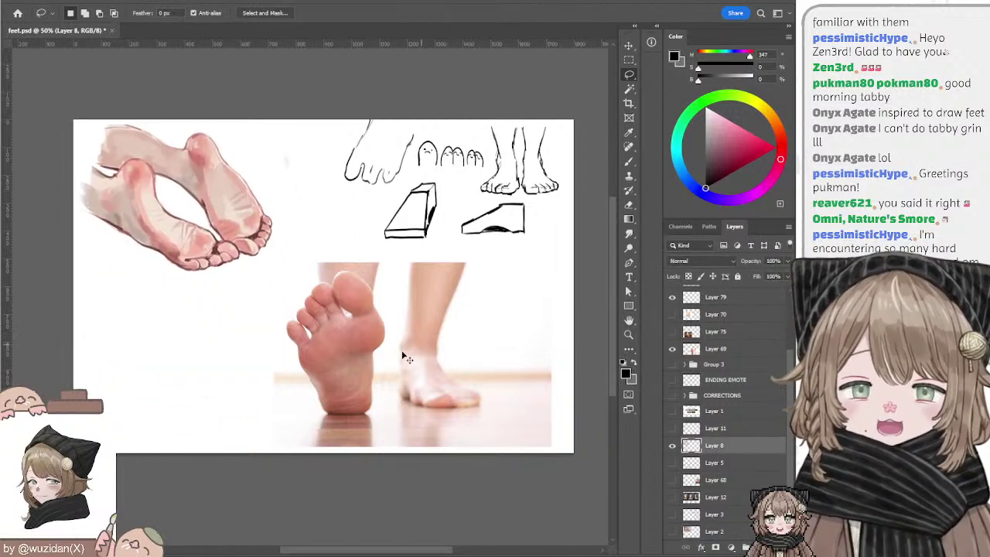
{"action": "mouse_move", "coordinate": [404, 353]}
{"action": "left_mouse_down"}
{"action": "mouse_move", "coordinate": [225, 348]}
{"action": "mouse_move", "coordinate": [233, 351]}
{"action": "left_mouse_up"}
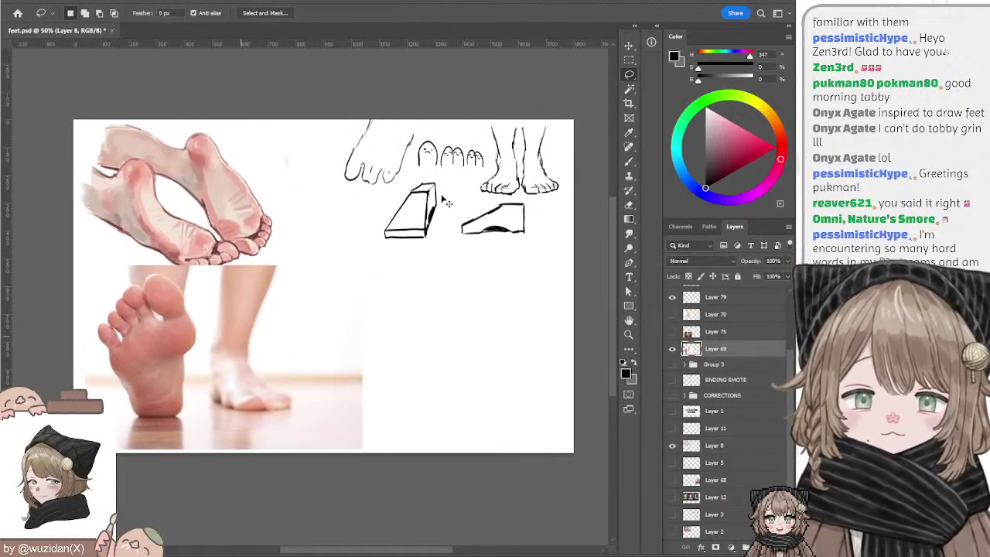
{"action": "key", "text": "ctrl+shift+alt+n"}
{"action": "key", "text": "b"}
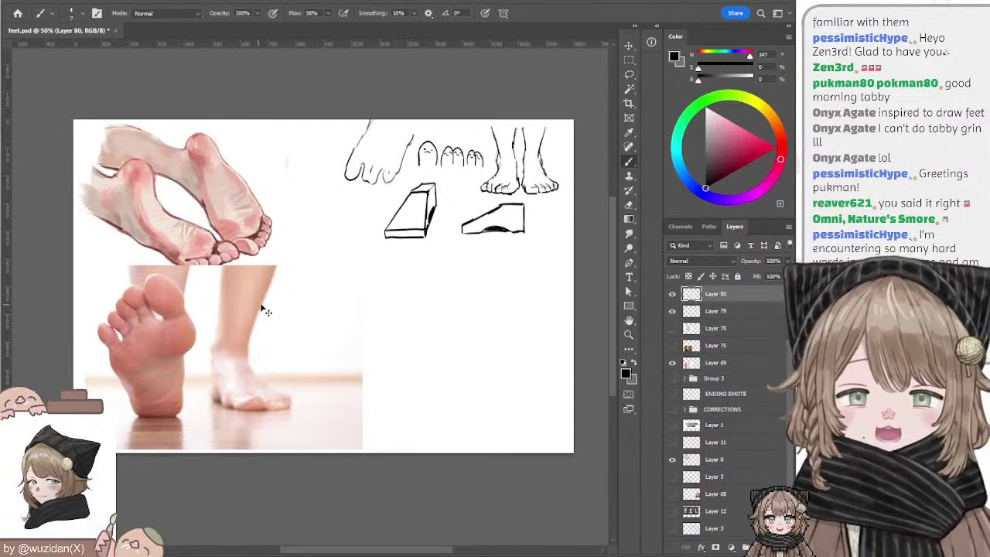
{"action": "left_click_drag", "start_coordinate": [265, 311], "coordinate": [261, 314]}
{"action": "key", "text": "ctrl+z"}
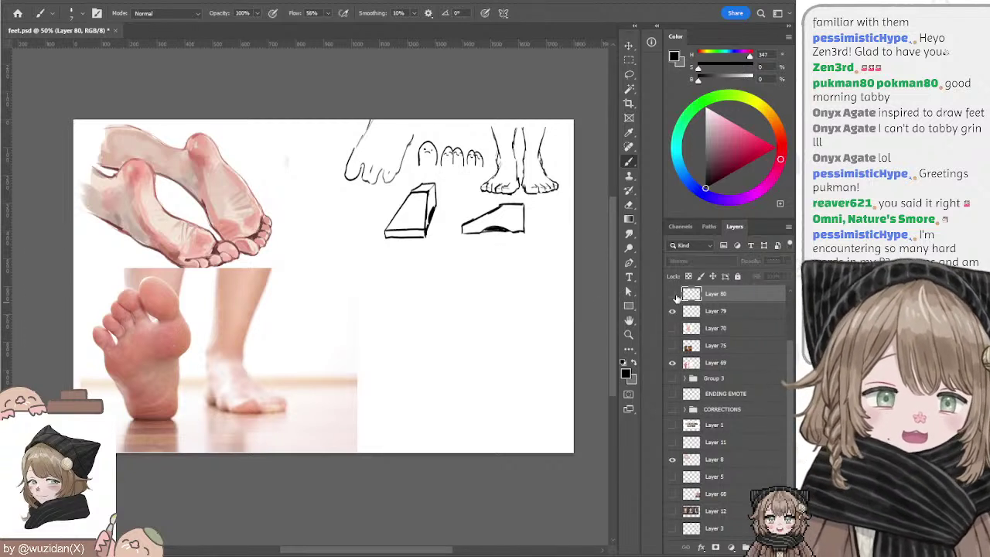
{"action": "left_click_drag", "start_coordinate": [187, 328], "coordinate": [160, 361]}
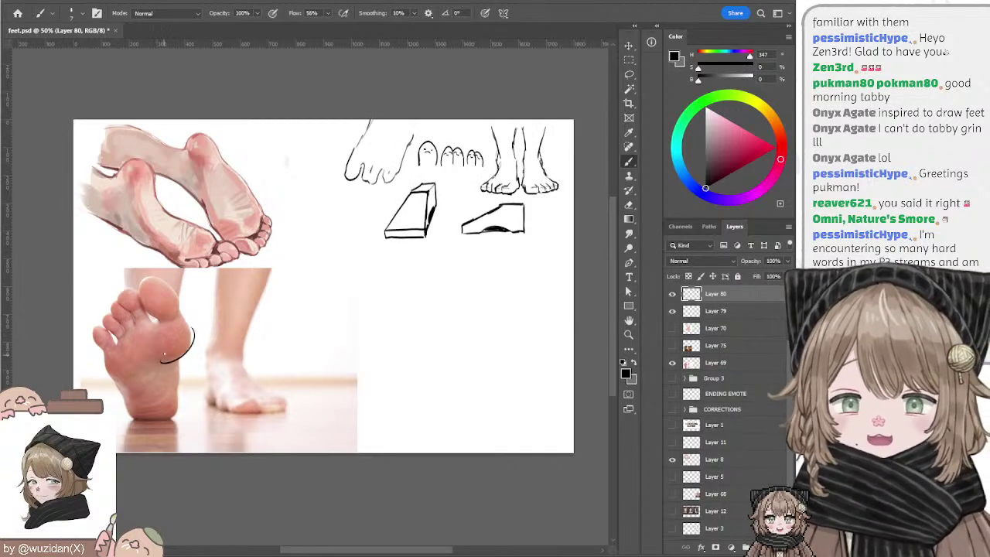
{"action": "key", "text": "ctrl+z"}
{"action": "left_click_drag", "start_coordinate": [186, 327], "coordinate": [158, 358]}
{"action": "left_click_drag", "start_coordinate": [189, 321], "coordinate": [101, 363]}
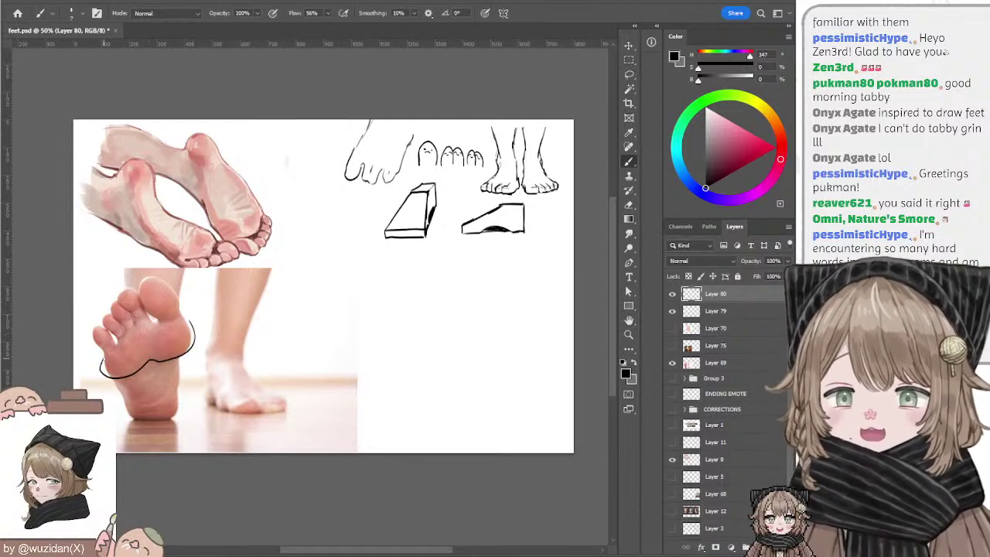
{"action": "key", "text": "ctrl+z"}
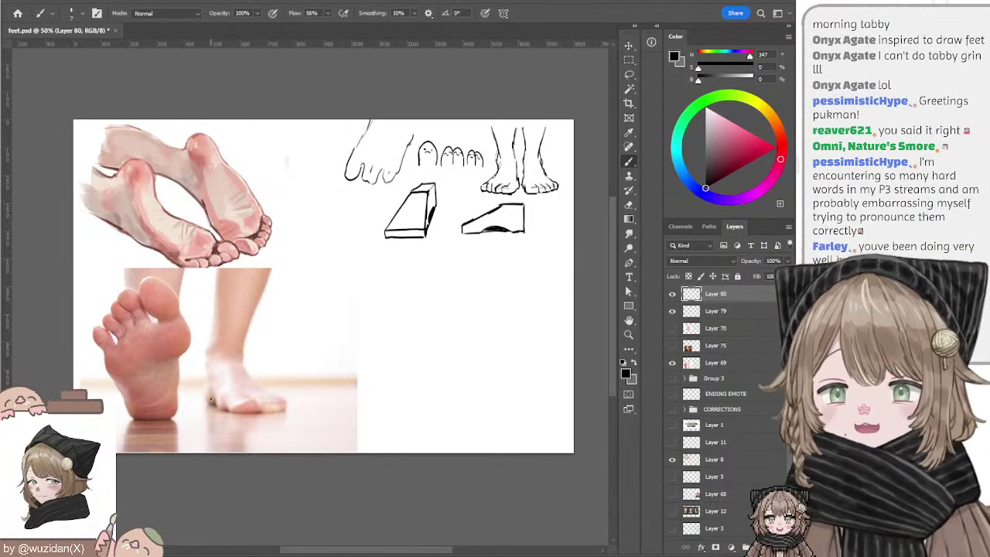
{"action": "mouse_move", "coordinate": [186, 329]}
{"action": "left_mouse_down"}
{"action": "mouse_move", "coordinate": [159, 356]}
{"action": "mouse_move", "coordinate": [173, 361]}
{"action": "left_mouse_up"}
{"action": "key", "text": "ctrl+z"}
{"action": "key", "text": "ctrl+z"}
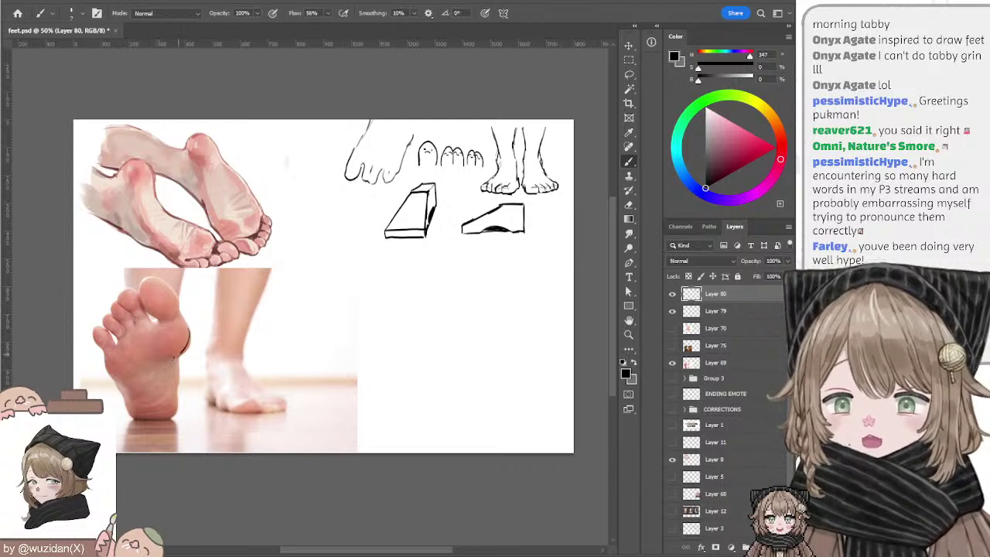
{"action": "left_click_drag", "start_coordinate": [186, 327], "coordinate": [143, 359]}
{"action": "key", "text": "ctrl+z"}
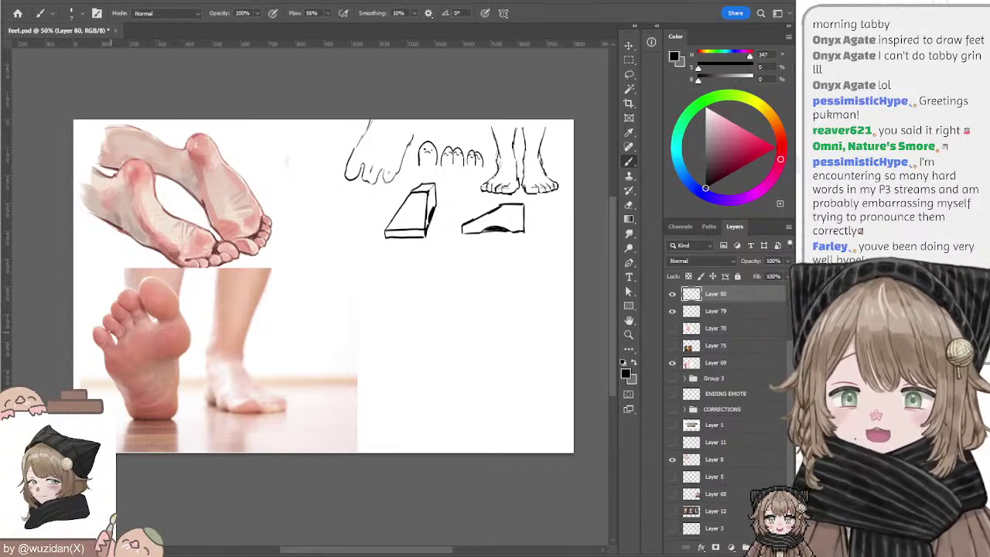
{"action": "mouse_move", "coordinate": [111, 329]}
{"action": "left_mouse_down"}
{"action": "mouse_move", "coordinate": [119, 344]}
{"action": "mouse_move", "coordinate": [141, 324]}
{"action": "mouse_move", "coordinate": [114, 340]}
{"action": "left_mouse_up"}
{"action": "key", "text": "ctrl+z"}
{"action": "key", "text": "ctrl+z"}
{"action": "key", "text": "ctrl+z"}
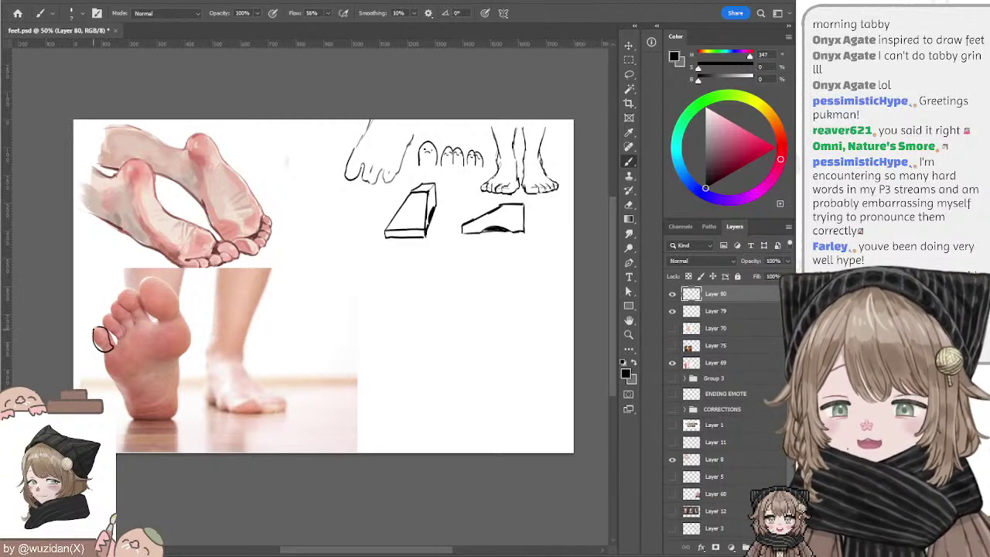
{"action": "key", "text": "ctrl+z"}
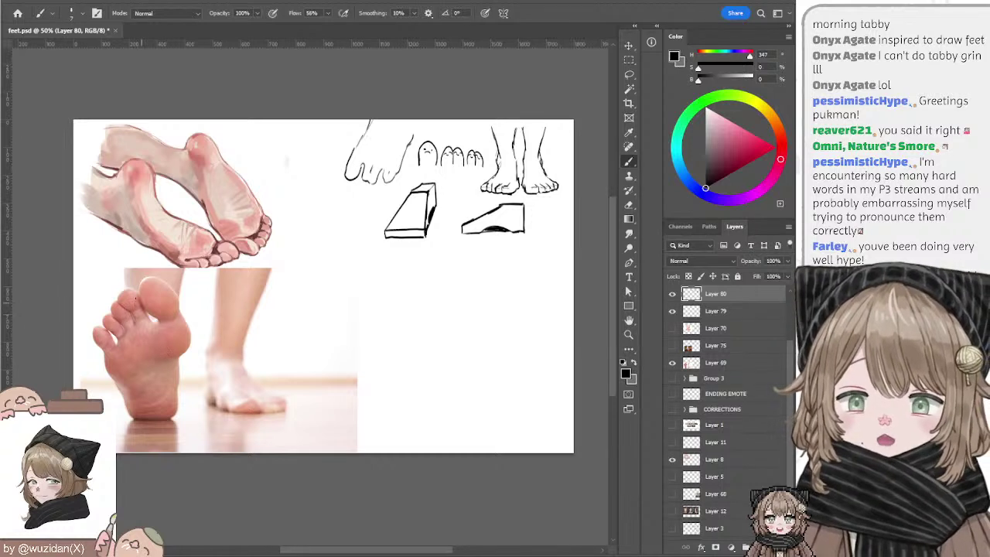
{"action": "left_click_drag", "start_coordinate": [136, 298], "coordinate": [132, 294]}
{"action": "key", "text": "ctrl+z"}
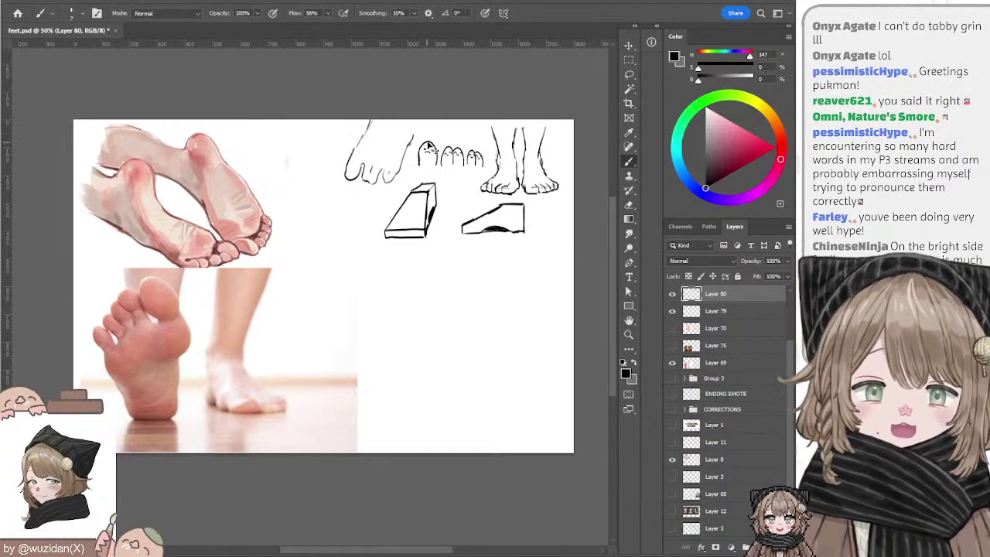
{"action": "key", "text": "ctrl+z"}
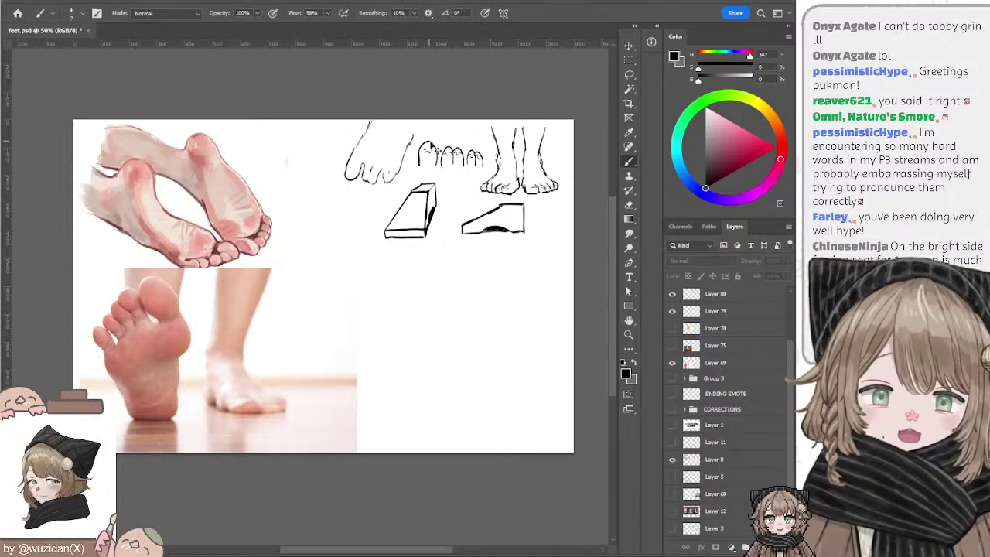
Step: Erase the fourth toe outline in the top sketch and redraw it
{"action": "key", "text": "ctrl+shift+z"}
{"action": "key", "text": "e"}
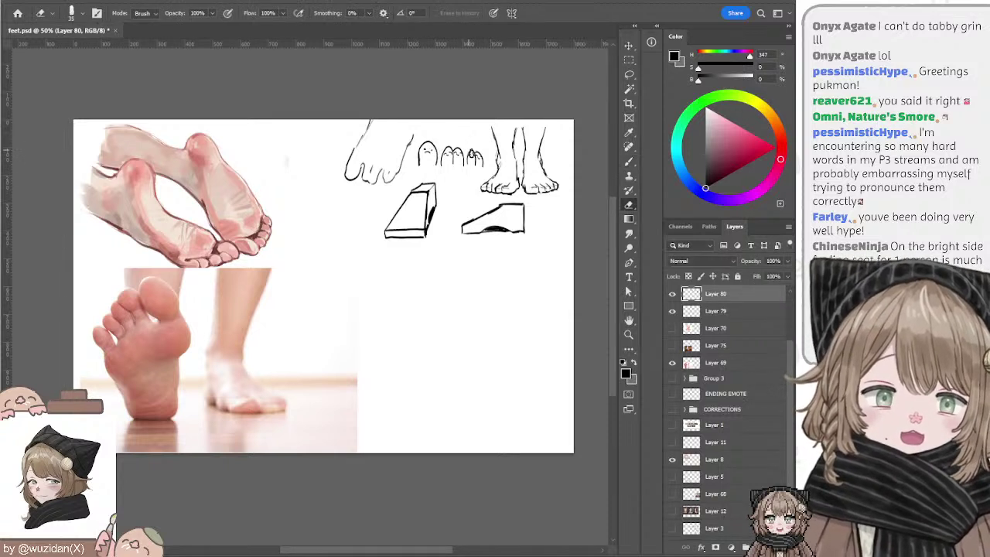
{"action": "left_click_drag", "start_coordinate": [471, 153], "coordinate": [471, 156]}
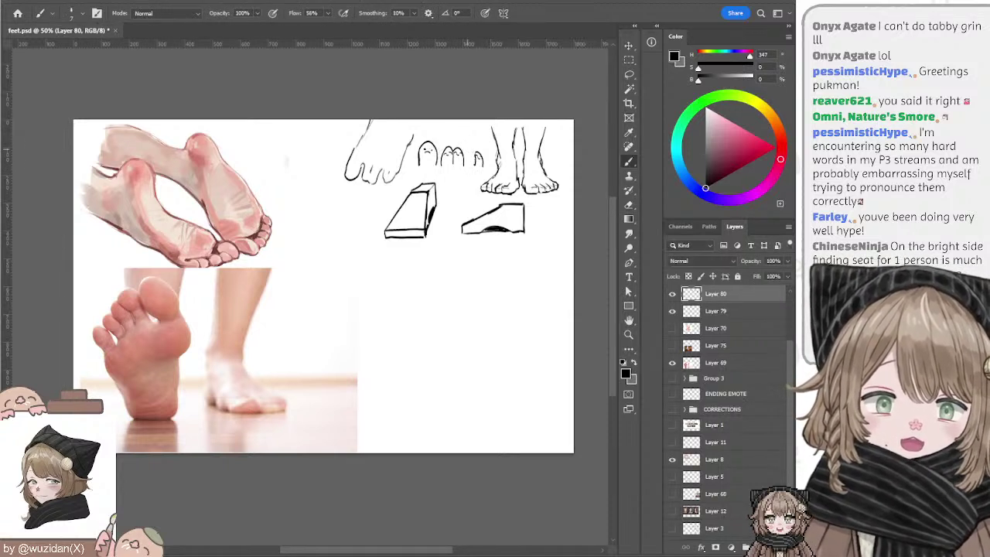
{"action": "key", "text": "l"}
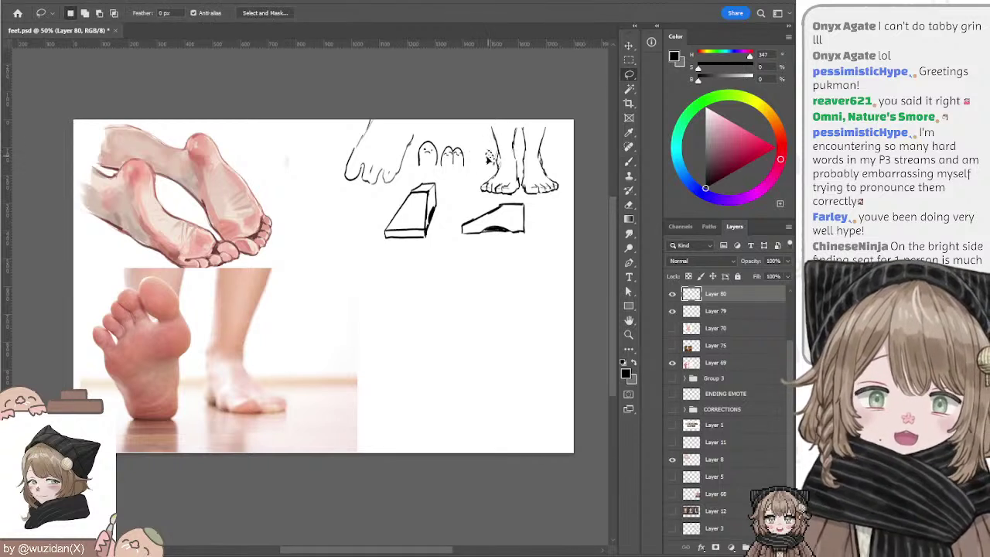
{"action": "key", "text": "b"}
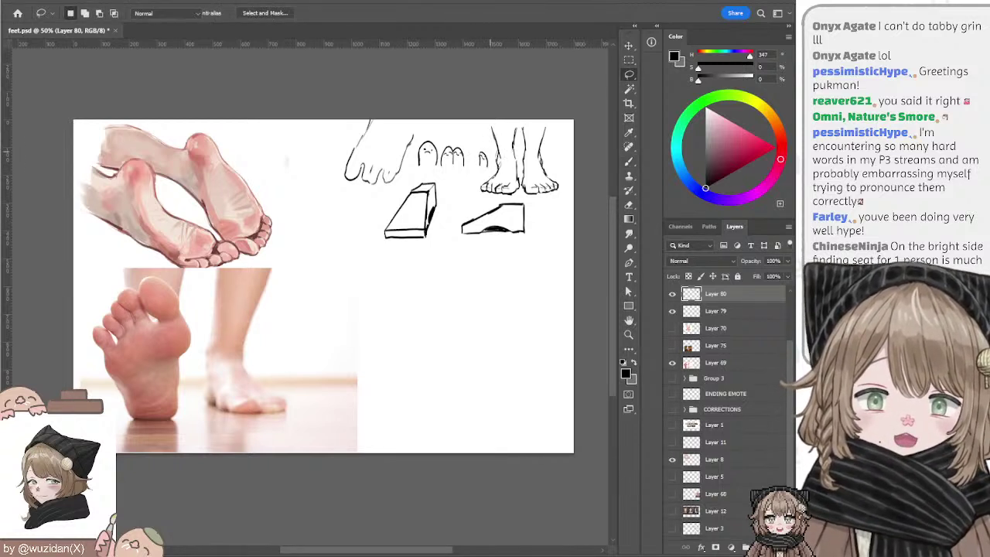
{"action": "left_click_drag", "start_coordinate": [463, 164], "coordinate": [480, 160]}
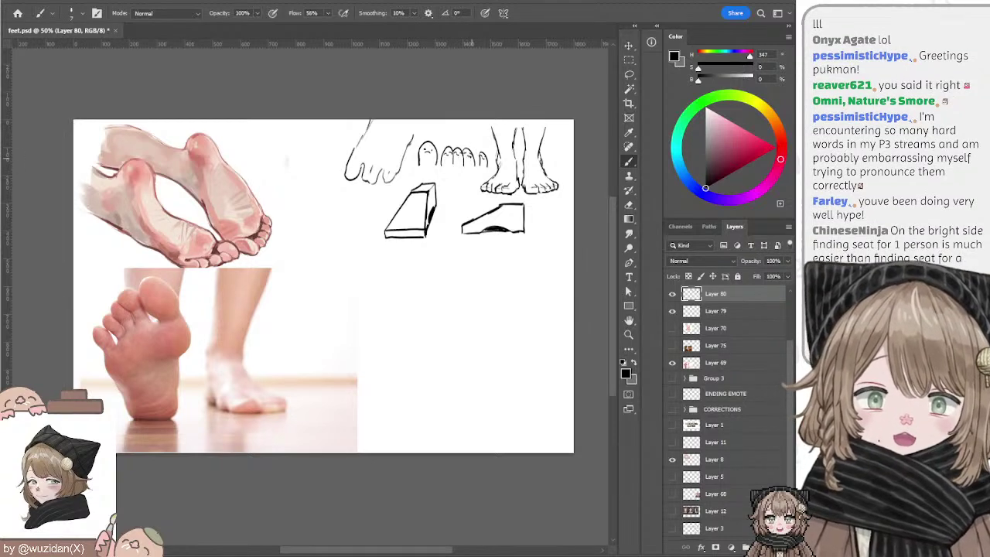
{"action": "key", "text": "e"}
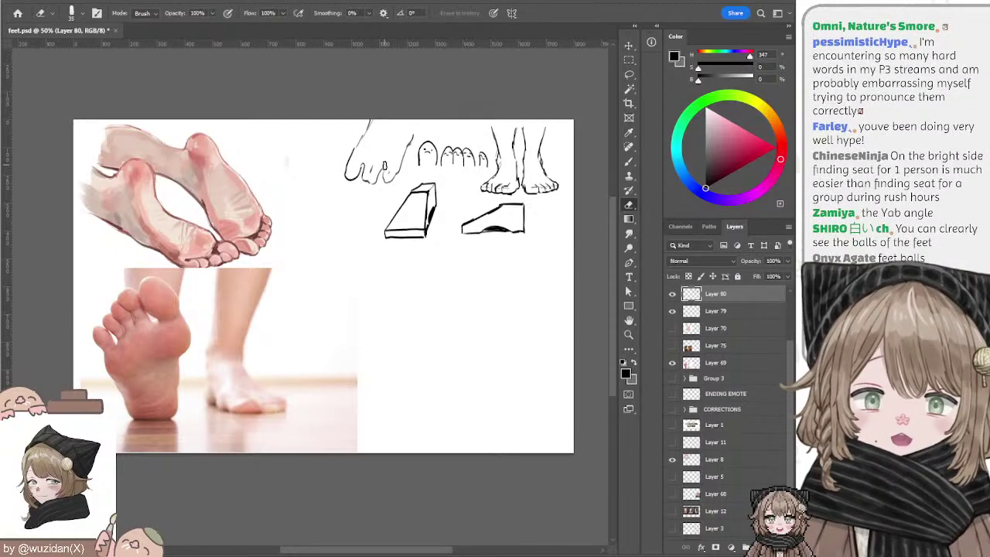
{"action": "key", "text": "b"}
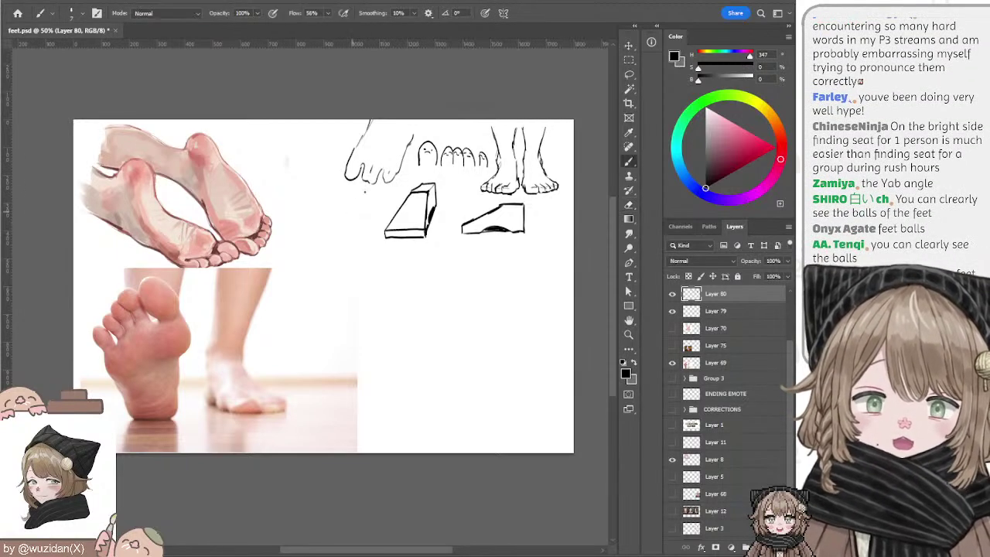
Step: Try a small form below the side-view foot sketch, then undo it
{"action": "mouse_move", "coordinate": [361, 190]}
{"action": "left_mouse_down"}
{"action": "mouse_move", "coordinate": [354, 225]}
{"action": "mouse_move", "coordinate": [369, 199]}
{"action": "left_mouse_up"}
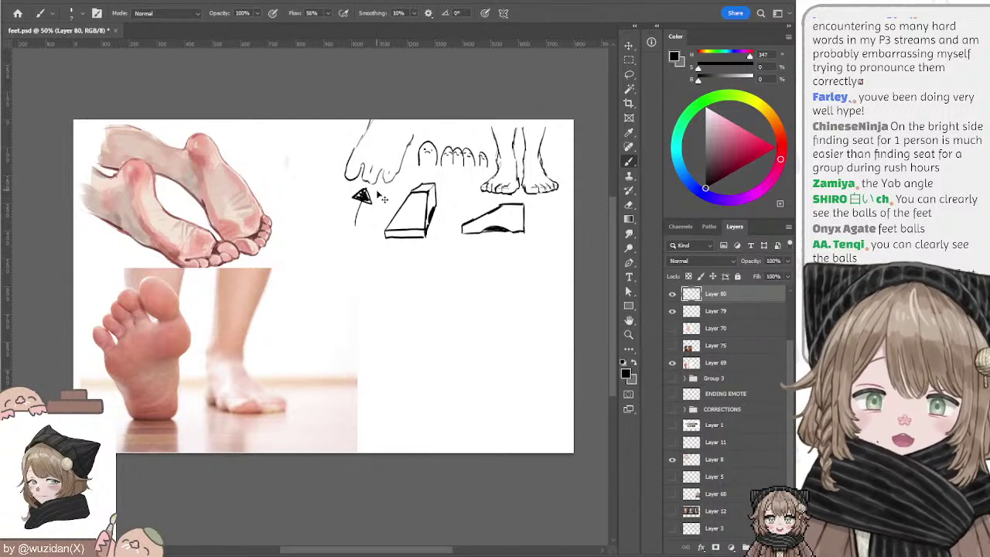
{"action": "key", "text": "ctrl+z"}
{"action": "key", "text": "ctrl+z"}
{"action": "key", "text": "ctrl+z"}
{"action": "key", "text": "e"}
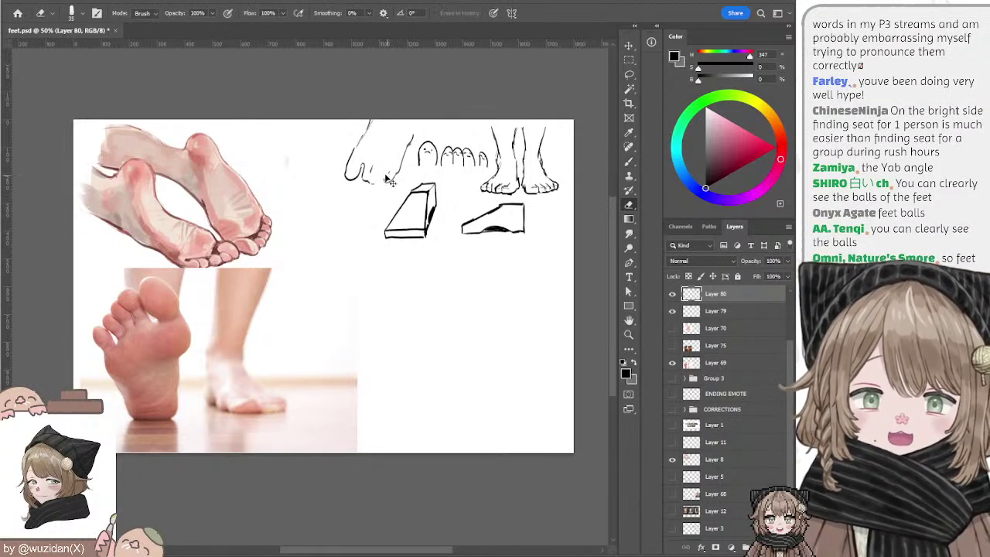
{"action": "key", "text": "b"}
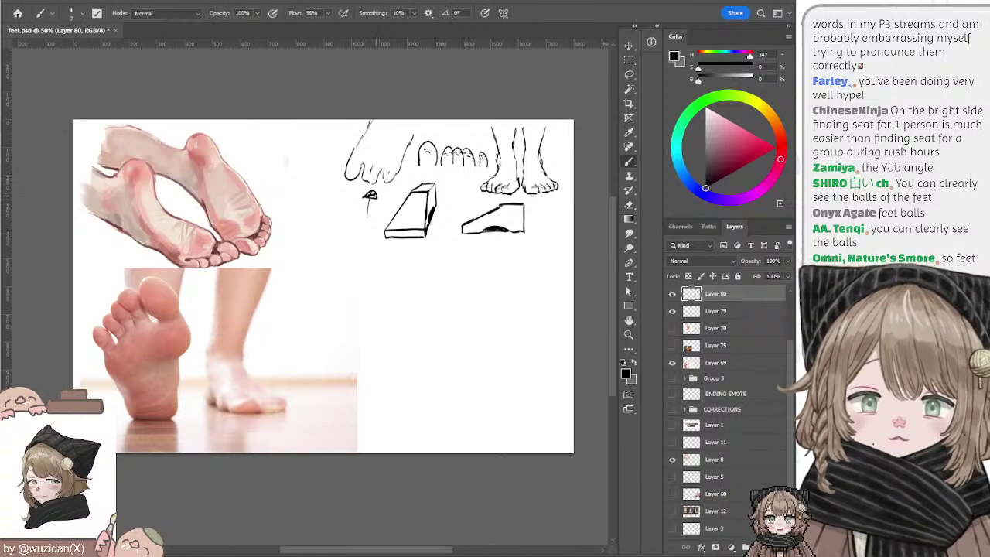
{"action": "key", "text": "ctrl+z"}
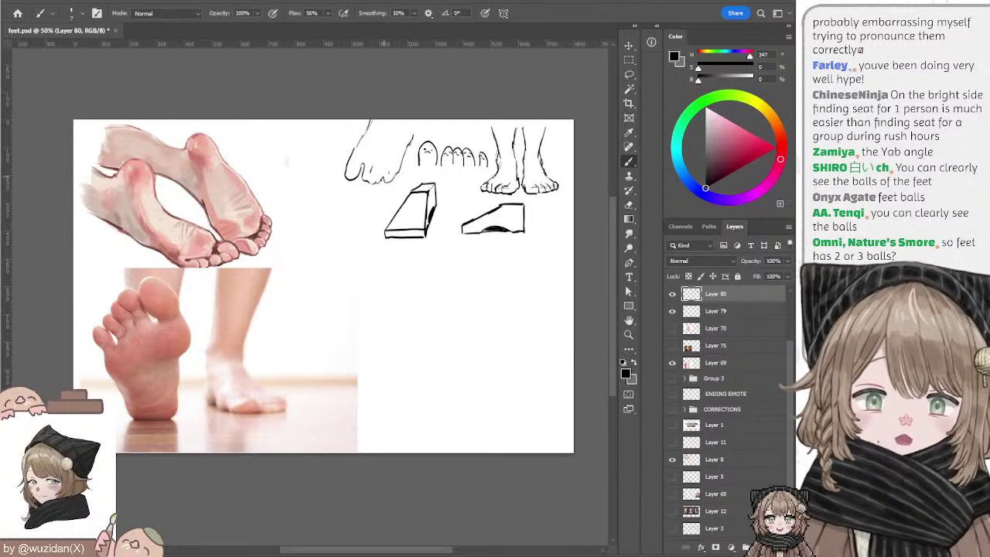
{"action": "key", "text": "e"}
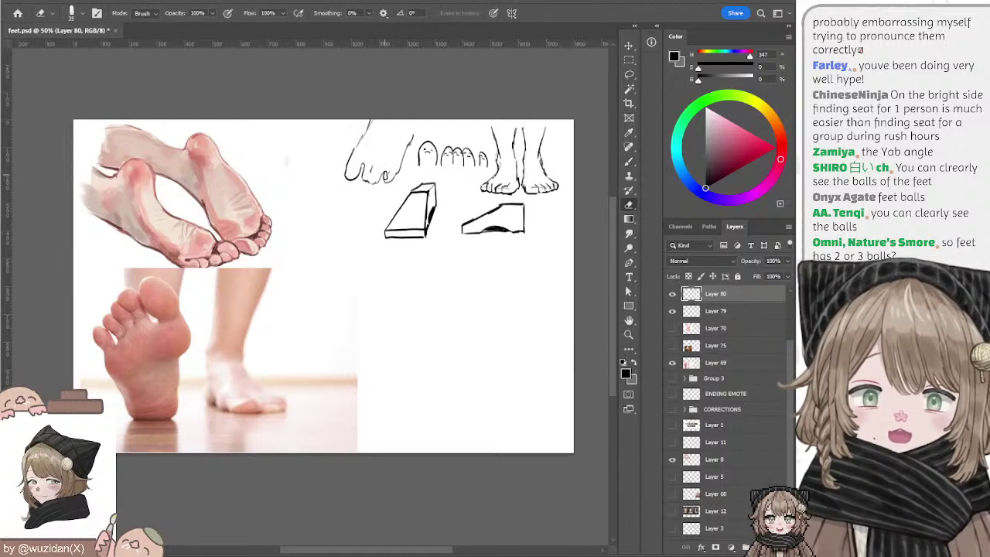
{"action": "key", "text": "b"}
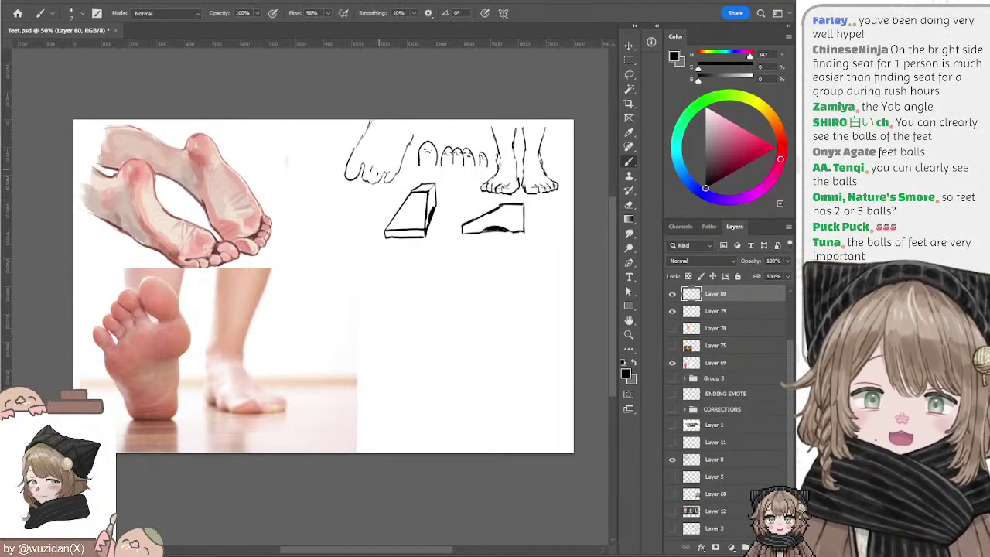
{"action": "key", "text": "e"}
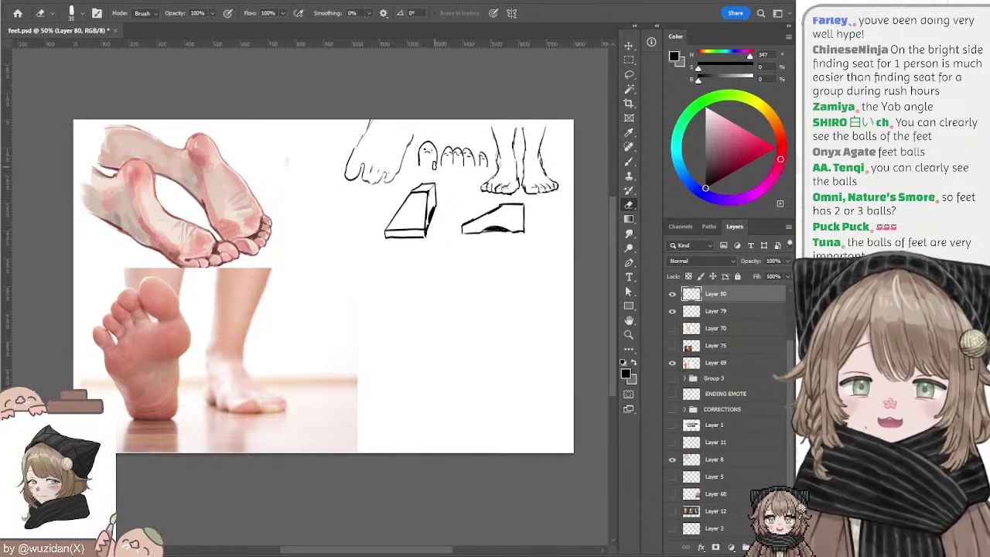
Step: Draw the heel arc and bottom sole line of the side-view foot in the empty right area
{"action": "key", "text": "b"}
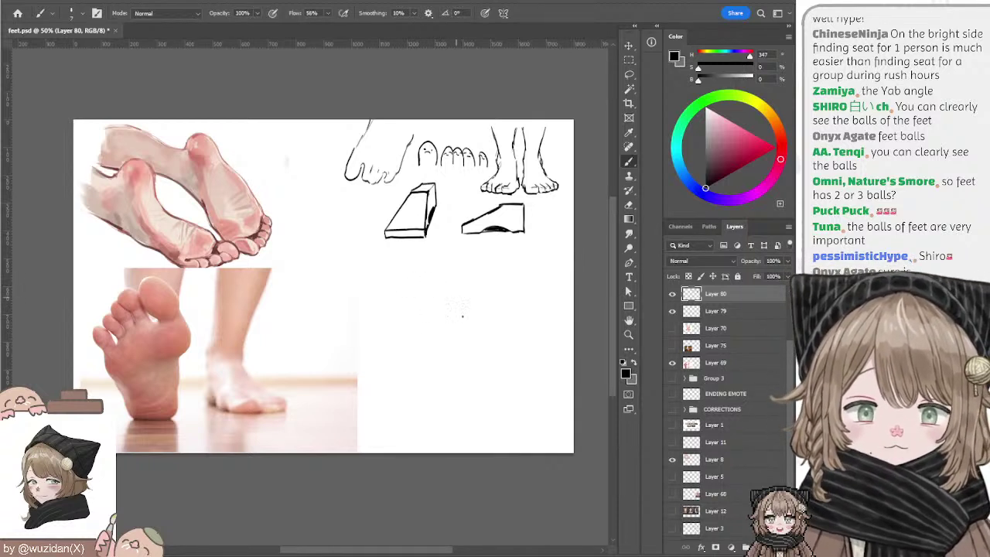
{"action": "left_click_drag", "start_coordinate": [452, 306], "coordinate": [411, 351]}
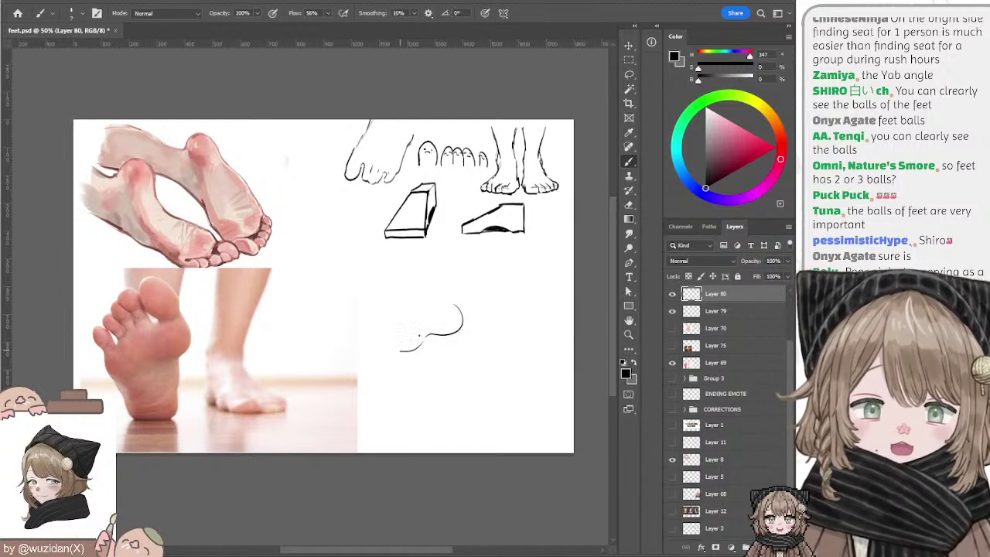
{"action": "key", "text": "ctrl+z"}
{"action": "key", "text": "ctrl+z"}
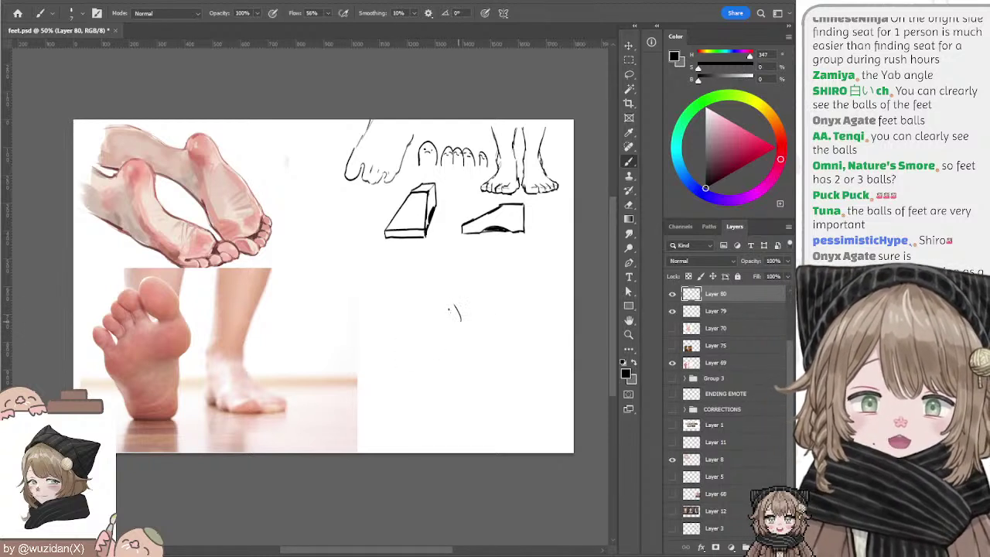
{"action": "left_click_drag", "start_coordinate": [459, 317], "coordinate": [455, 340]}
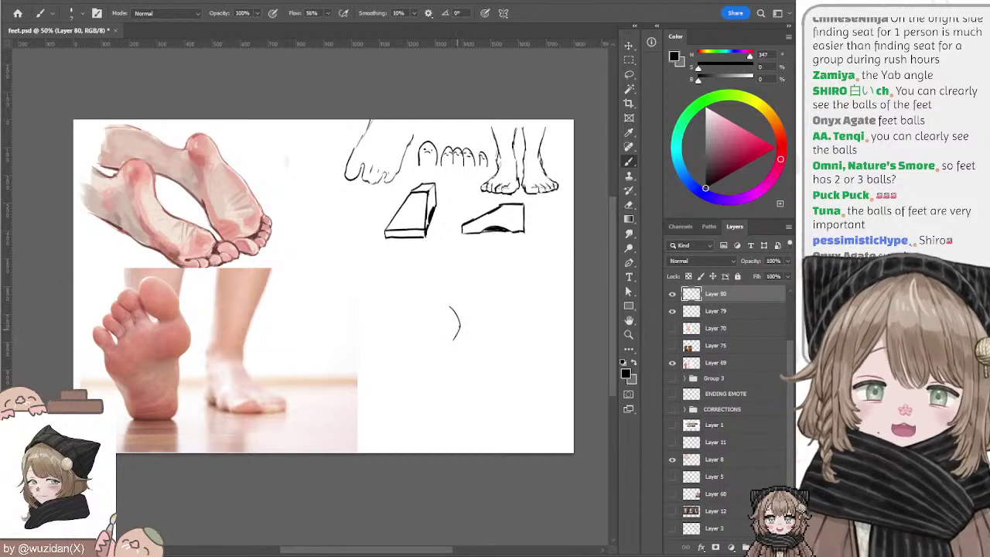
{"action": "left_click_drag", "start_coordinate": [457, 328], "coordinate": [454, 377]}
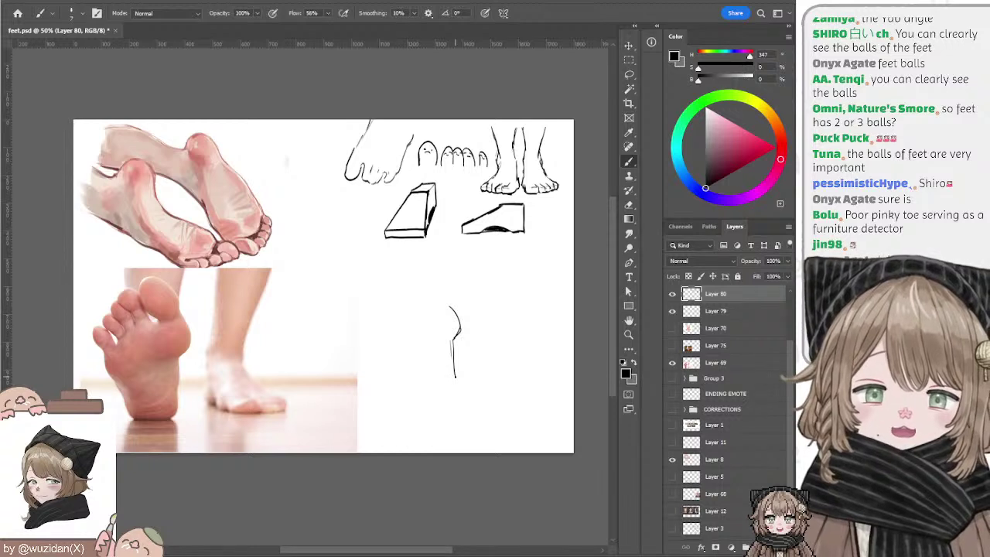
{"action": "left_click_drag", "start_coordinate": [477, 324], "coordinate": [492, 319]}
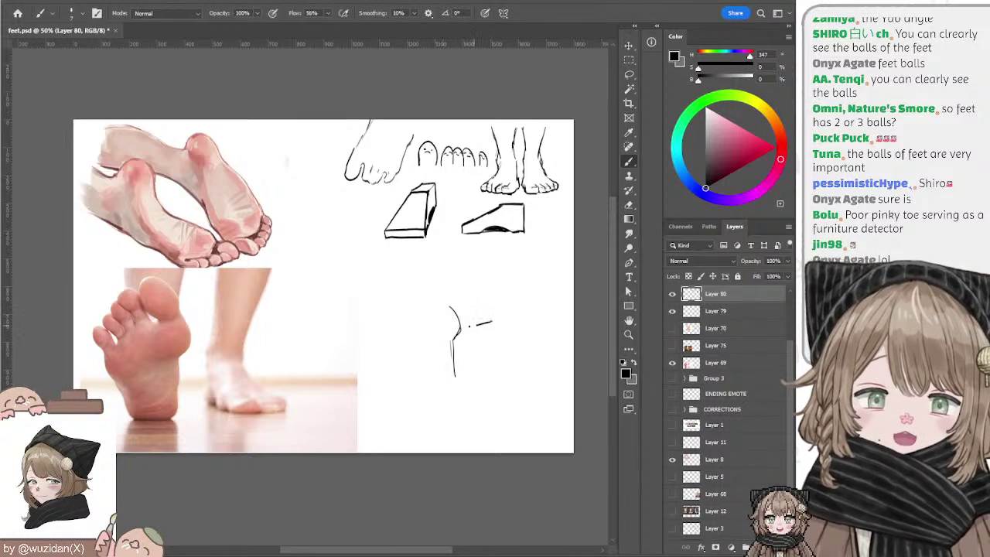
{"action": "key", "text": "ctrl+z"}
{"action": "key", "text": "ctrl+z"}
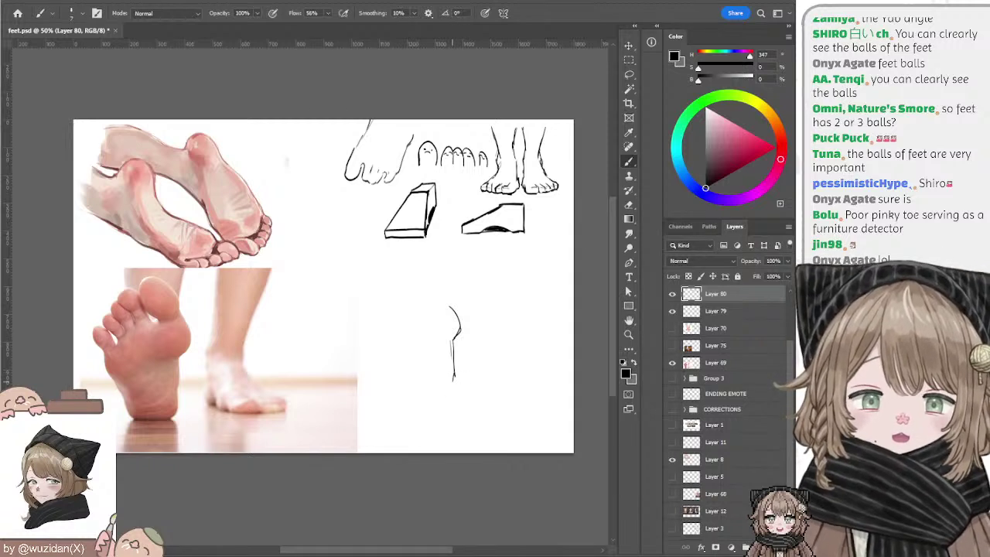
{"action": "left_click_drag", "start_coordinate": [453, 387], "coordinate": [429, 391]}
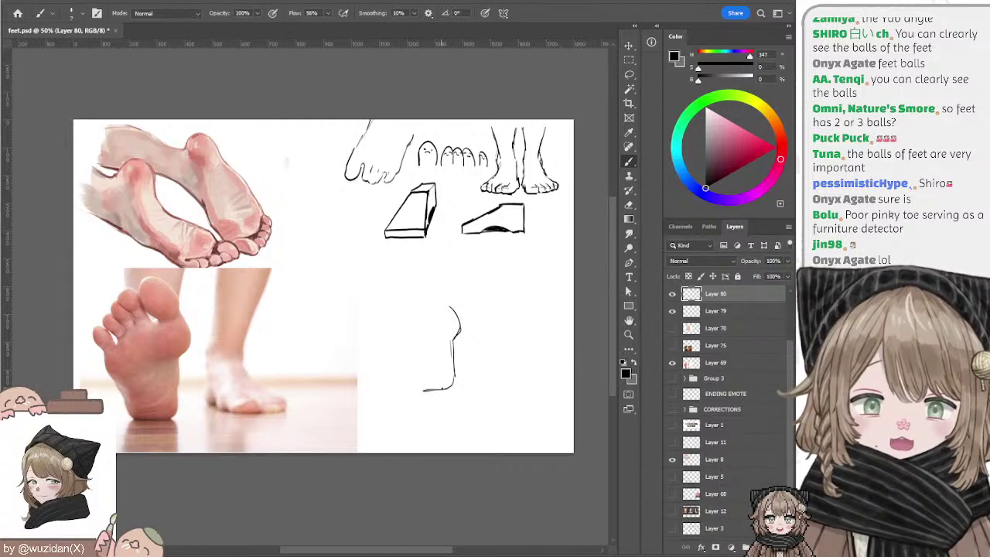
{"action": "left_click_drag", "start_coordinate": [441, 388], "coordinate": [421, 389]}
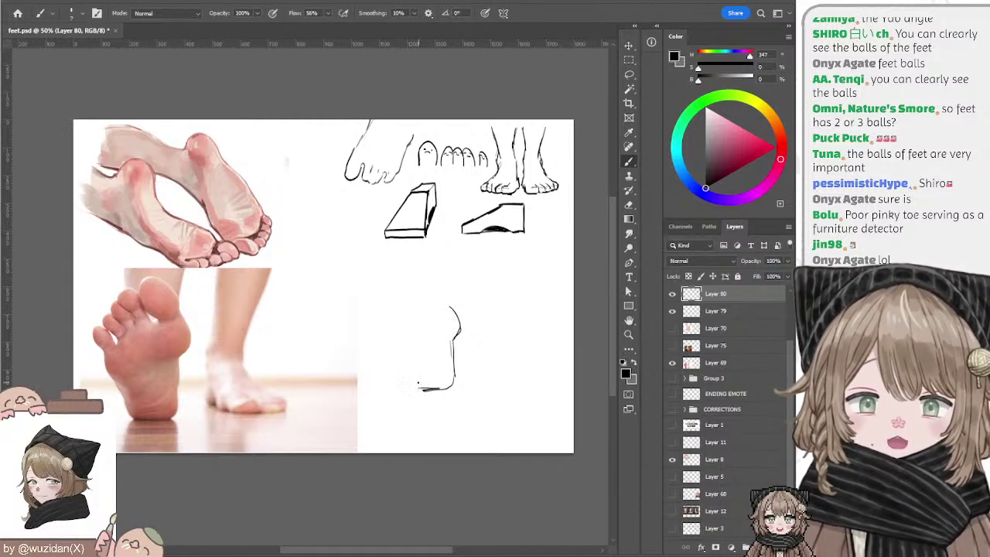
{"action": "key", "text": "ctrl+z"}
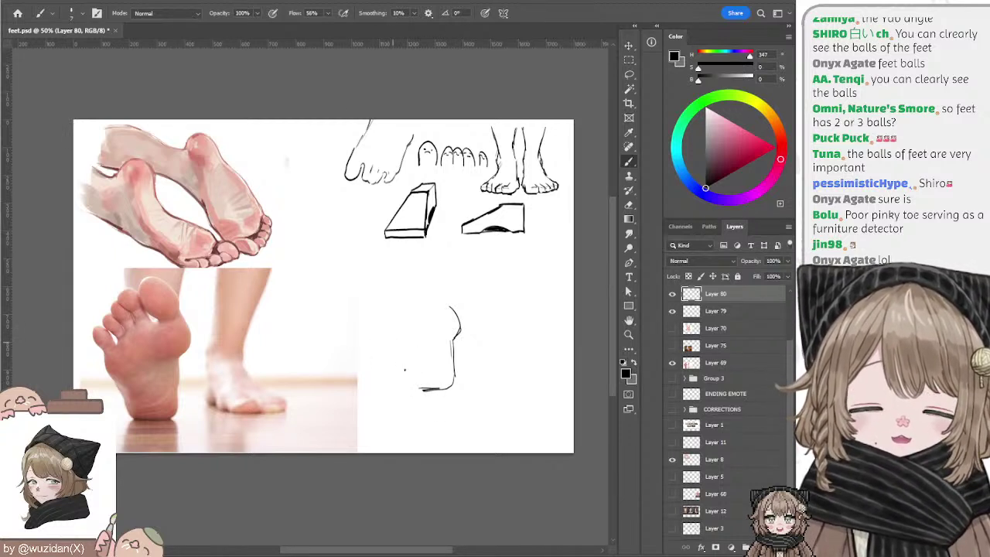
Step: Draw the slanted front contour of the foot, retrying and undoing attempts
{"action": "left_click_drag", "start_coordinate": [386, 323], "coordinate": [409, 377]}
{"action": "key", "text": "ctrl+z"}
{"action": "left_click_drag", "start_coordinate": [385, 323], "coordinate": [419, 387]}
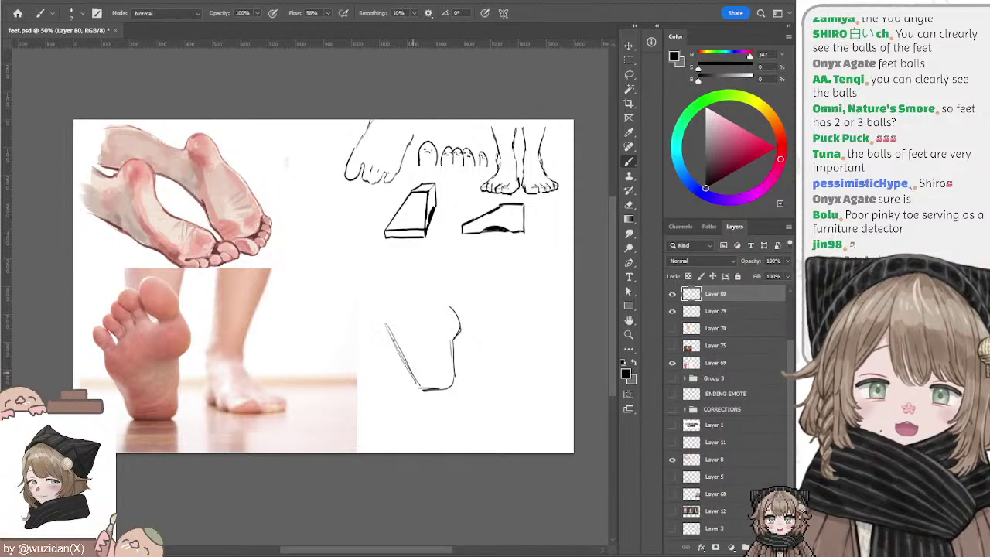
{"action": "key", "text": "ctrl+z"}
{"action": "left_click_drag", "start_coordinate": [385, 323], "coordinate": [417, 387]}
{"action": "key", "text": "ctrl+z"}
{"action": "left_click_drag", "start_coordinate": [385, 324], "coordinate": [418, 386]}
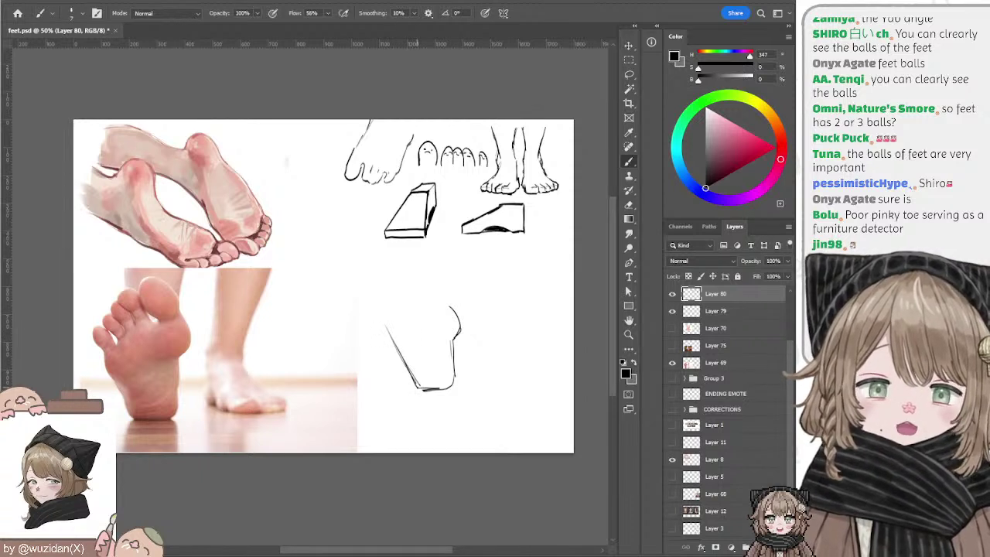
{"action": "left_click_drag", "start_coordinate": [385, 325], "coordinate": [417, 387]}
{"action": "key", "text": "ctrl+z"}
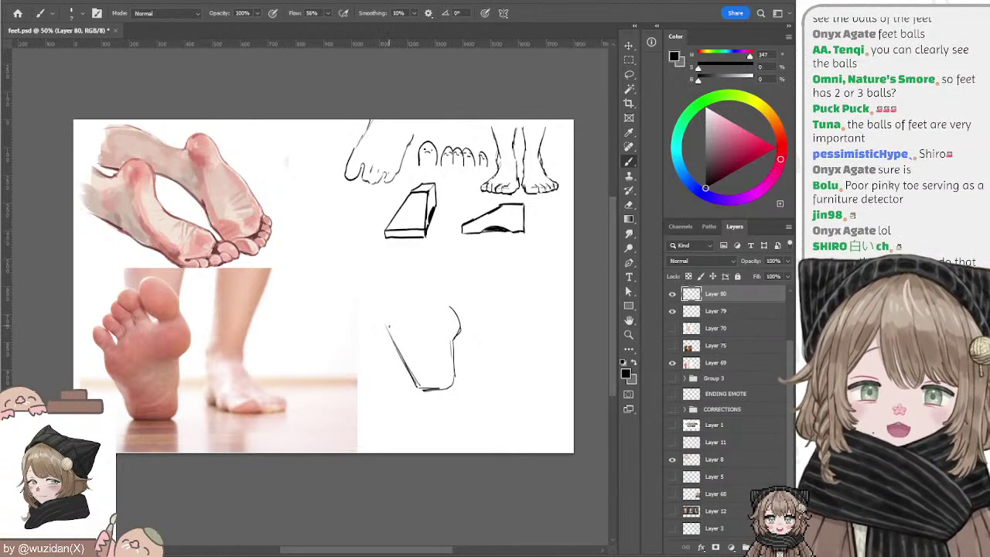
{"action": "left_click_drag", "start_coordinate": [387, 323], "coordinate": [418, 387]}
{"action": "key", "text": "ctrl+z"}
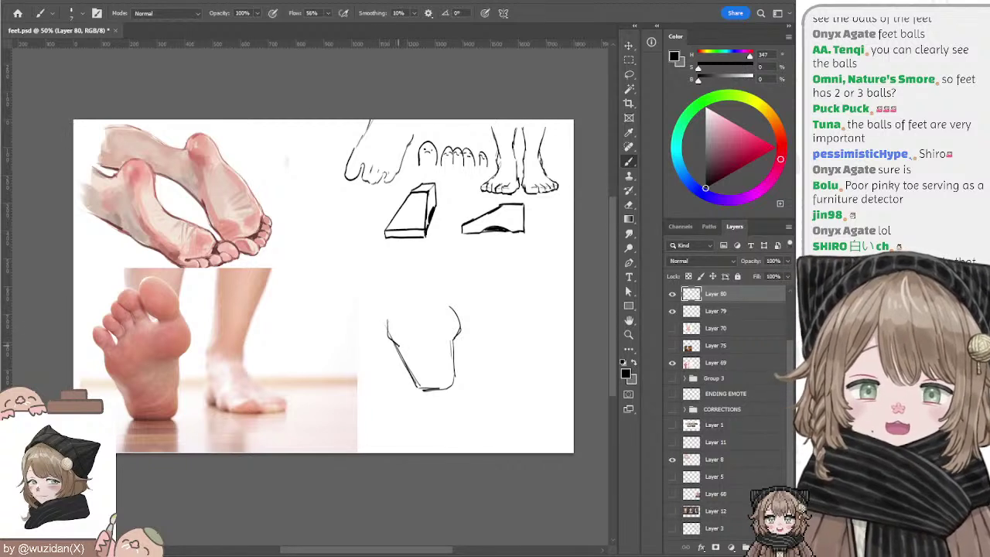
{"action": "key", "text": "ctrl+z"}
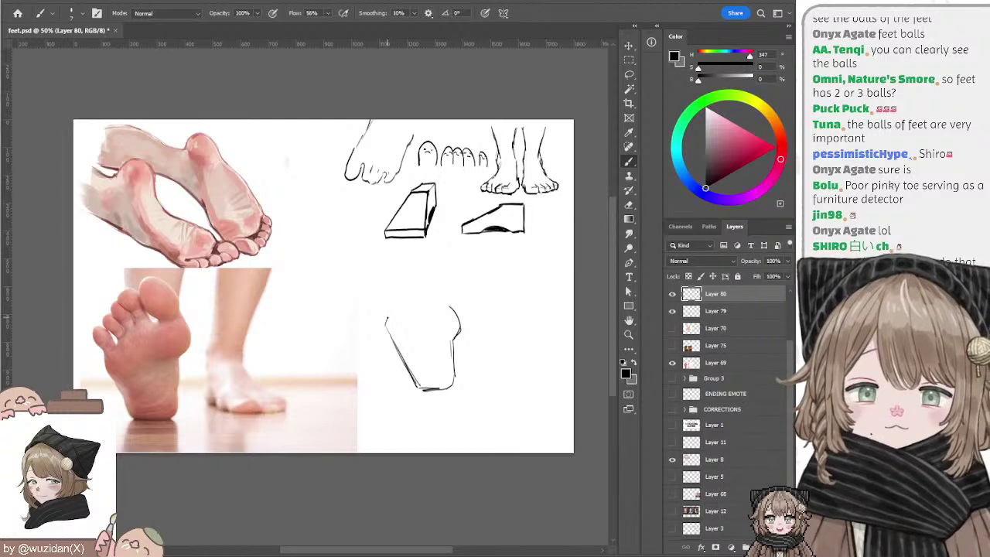
{"action": "left_click_drag", "start_coordinate": [381, 313], "coordinate": [387, 329]}
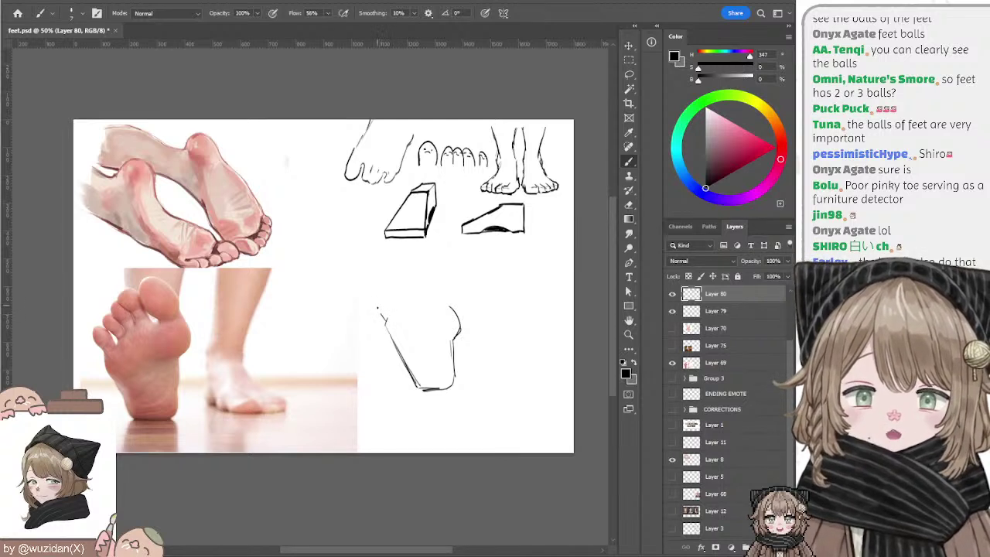
{"action": "key", "text": "ctrl+z"}
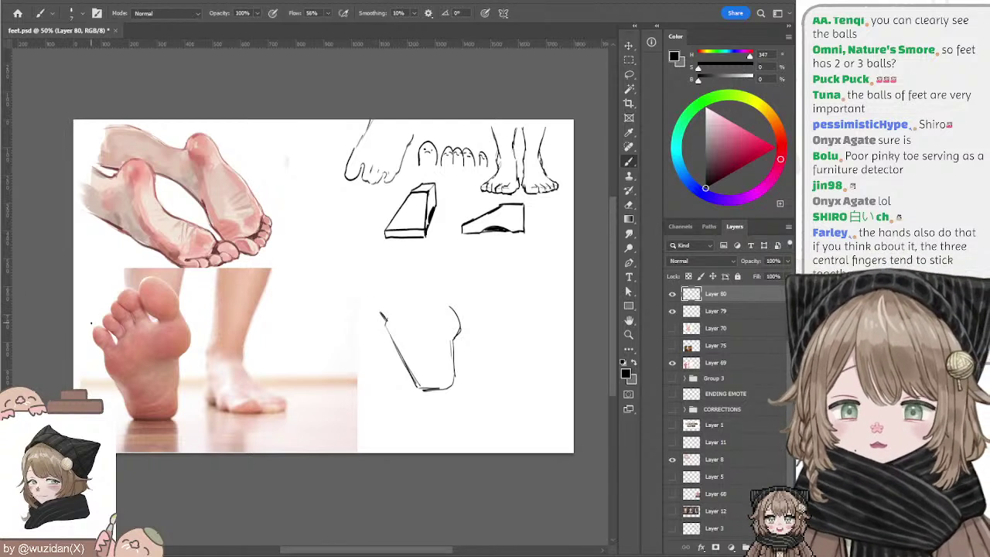
Step: Trace the toe edges on the sole photo after several undone retries, then add block lines across the toes
{"action": "left_click_drag", "start_coordinate": [88, 328], "coordinate": [116, 286]}
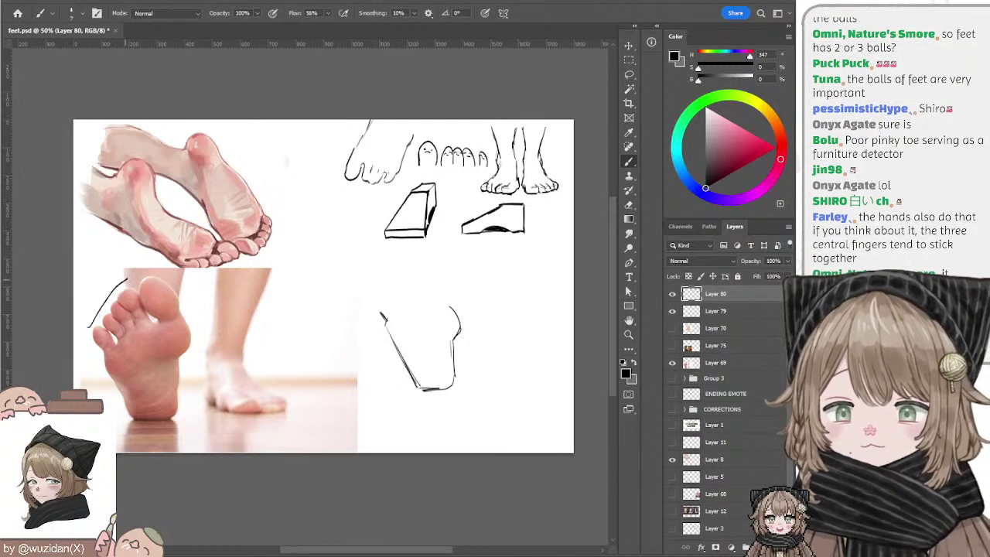
{"action": "key", "text": "ctrl+z"}
{"action": "left_click_drag", "start_coordinate": [90, 332], "coordinate": [131, 283]}
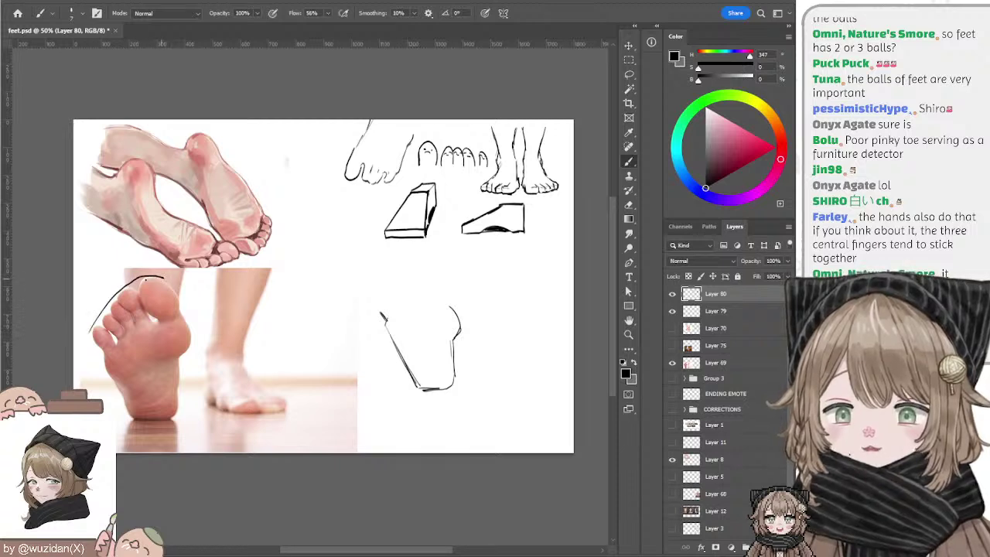
{"action": "key", "text": "ctrl+z"}
{"action": "left_click_drag", "start_coordinate": [91, 324], "coordinate": [117, 292]}
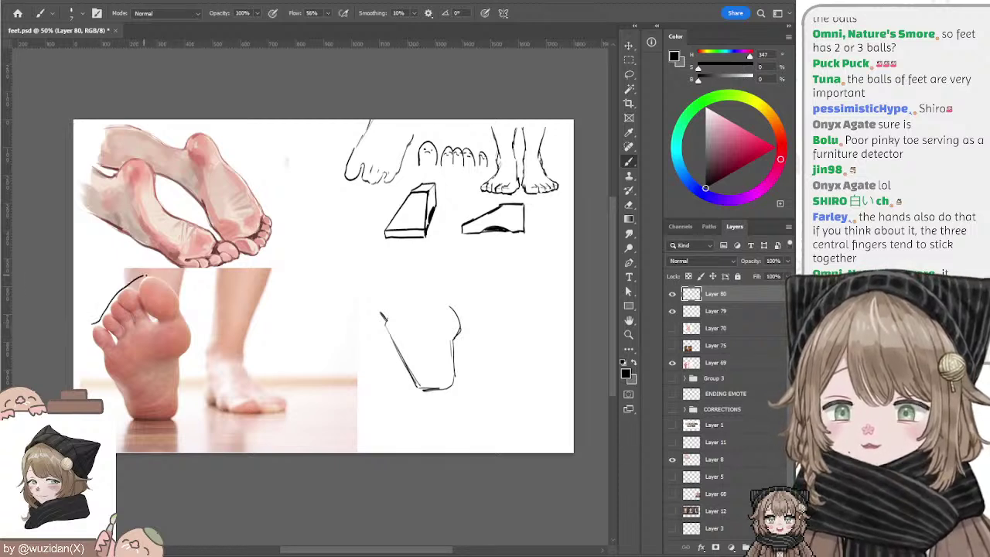
{"action": "key", "text": "ctrl+z"}
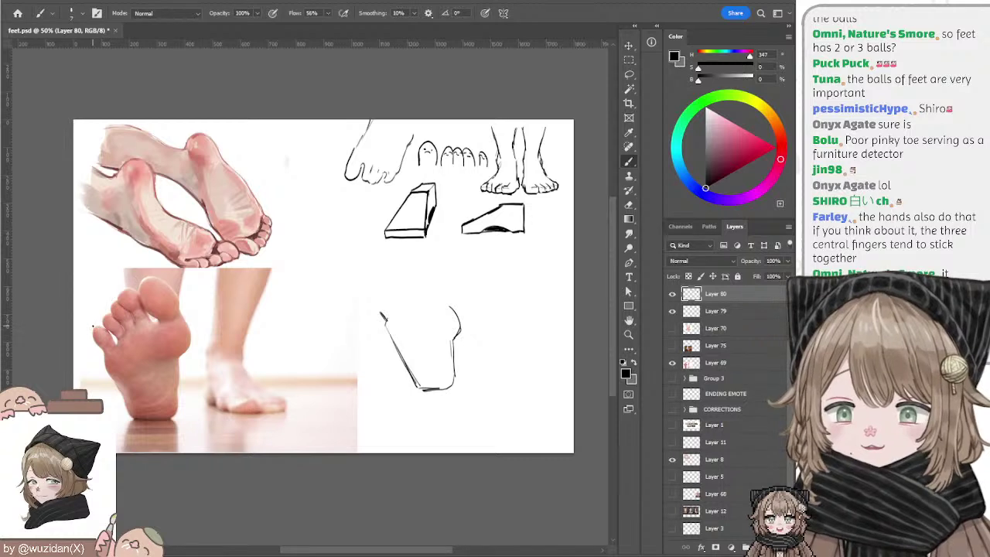
{"action": "left_click_drag", "start_coordinate": [91, 324], "coordinate": [133, 284]}
{"action": "key", "text": "ctrl+z"}
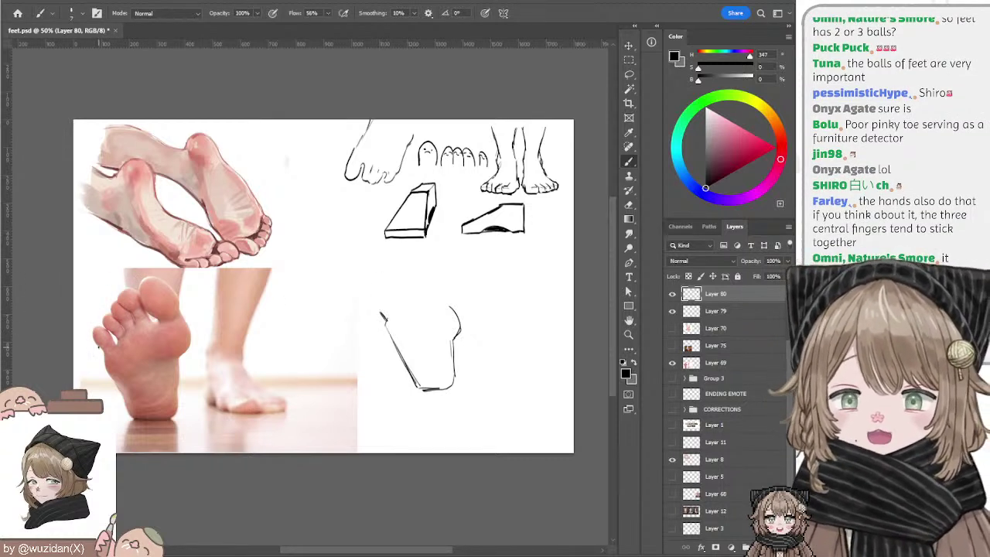
{"action": "mouse_move", "coordinate": [99, 348]}
{"action": "left_mouse_down"}
{"action": "mouse_move", "coordinate": [91, 324]}
{"action": "mouse_move", "coordinate": [126, 287]}
{"action": "mouse_move", "coordinate": [180, 303]}
{"action": "left_mouse_up"}
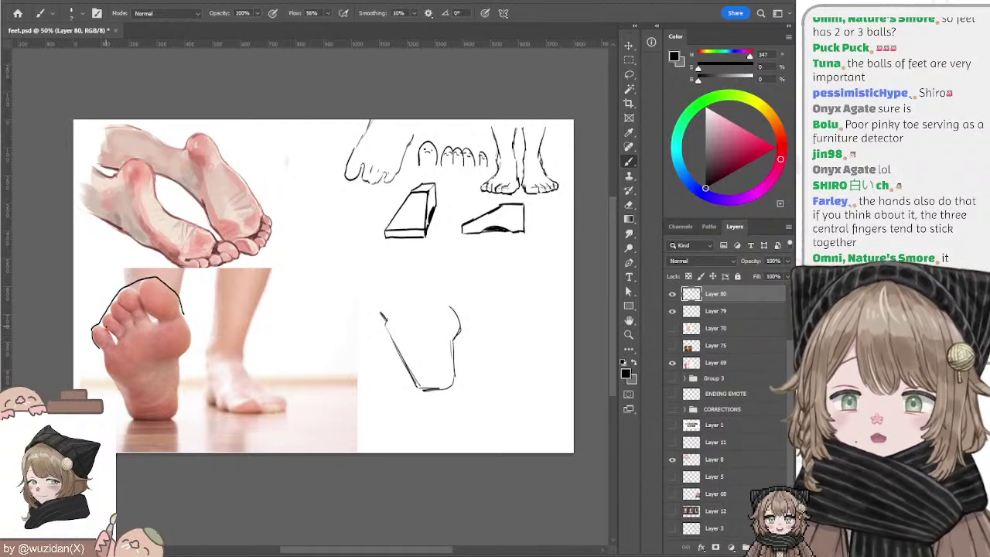
{"action": "left_click_drag", "start_coordinate": [109, 309], "coordinate": [124, 333]}
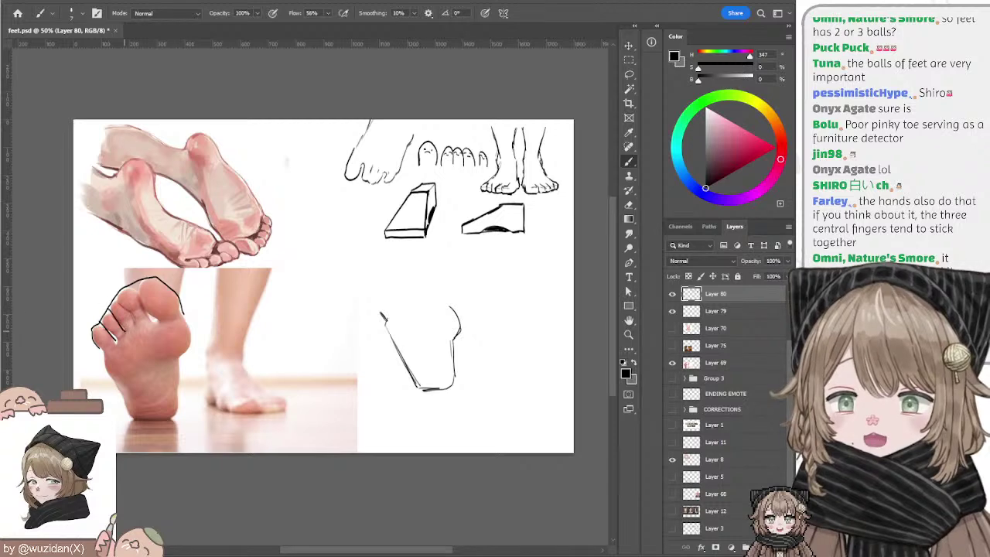
{"action": "left_click_drag", "start_coordinate": [116, 298], "coordinate": [130, 313]}
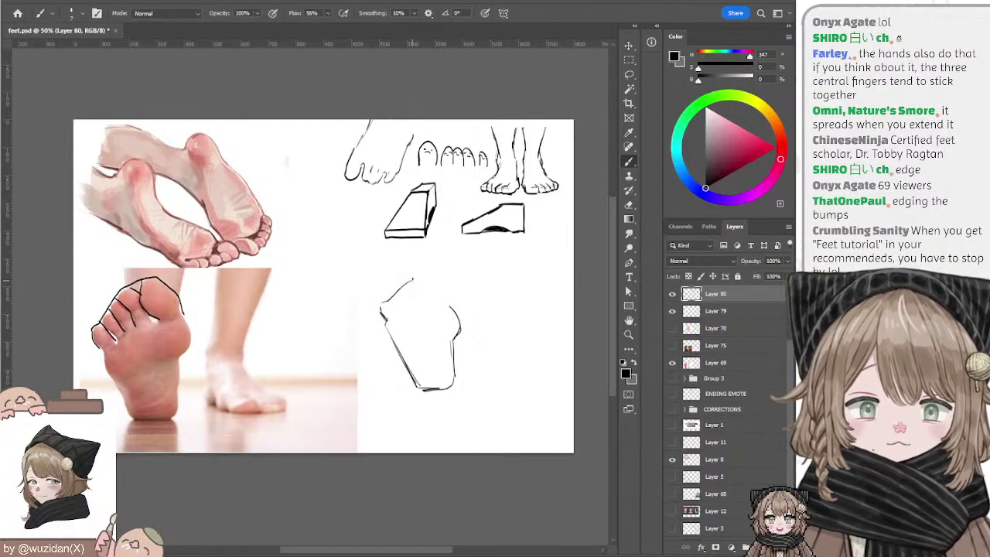
Step: Erase the construction lines over the sole photo and redraw the foot sketch's top-right contour
{"action": "key", "text": "e"}
{"action": "left_click_drag", "start_coordinate": [97, 332], "coordinate": [181, 305]}
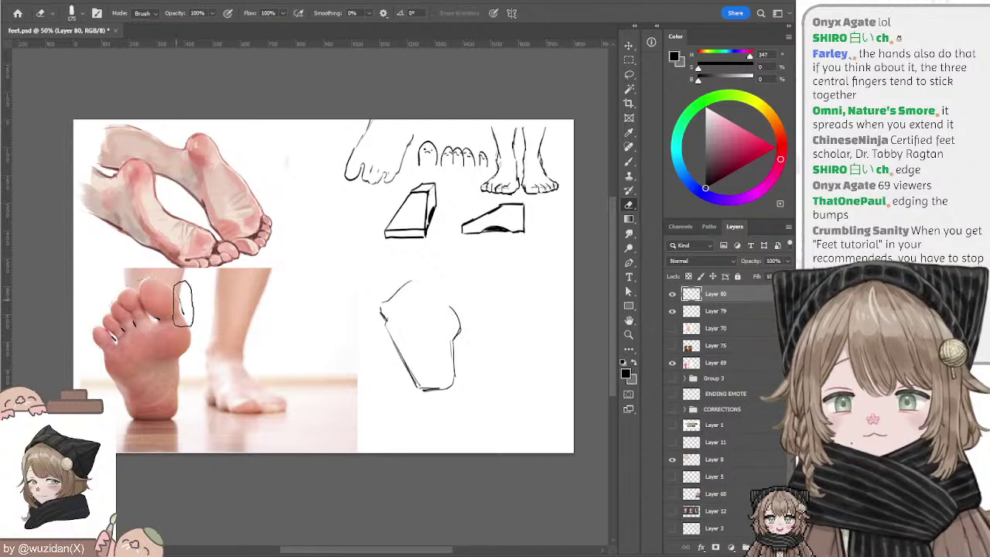
{"action": "key", "text": "b"}
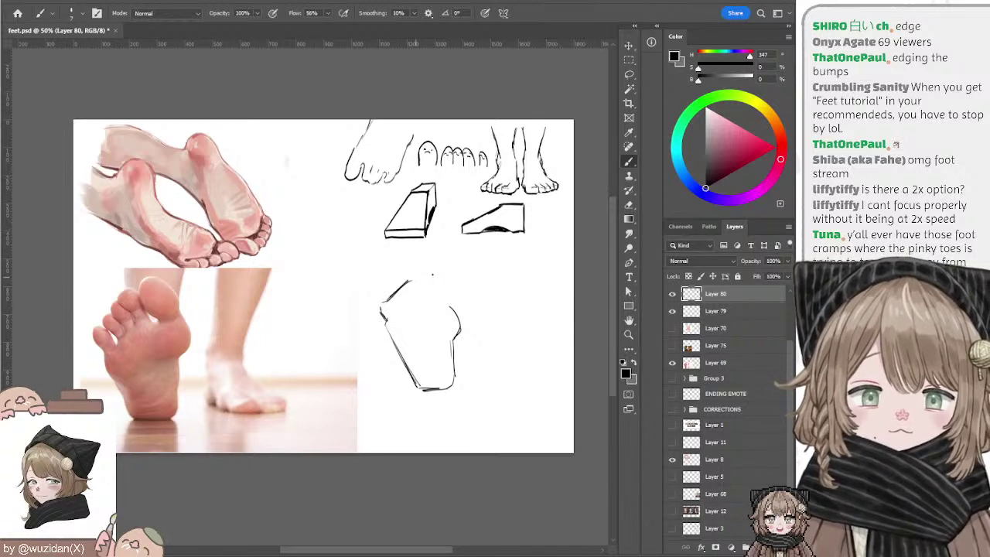
{"action": "mouse_move", "coordinate": [410, 280]}
{"action": "left_mouse_down"}
{"action": "mouse_move", "coordinate": [438, 273]}
{"action": "mouse_move", "coordinate": [448, 288]}
{"action": "left_mouse_up"}
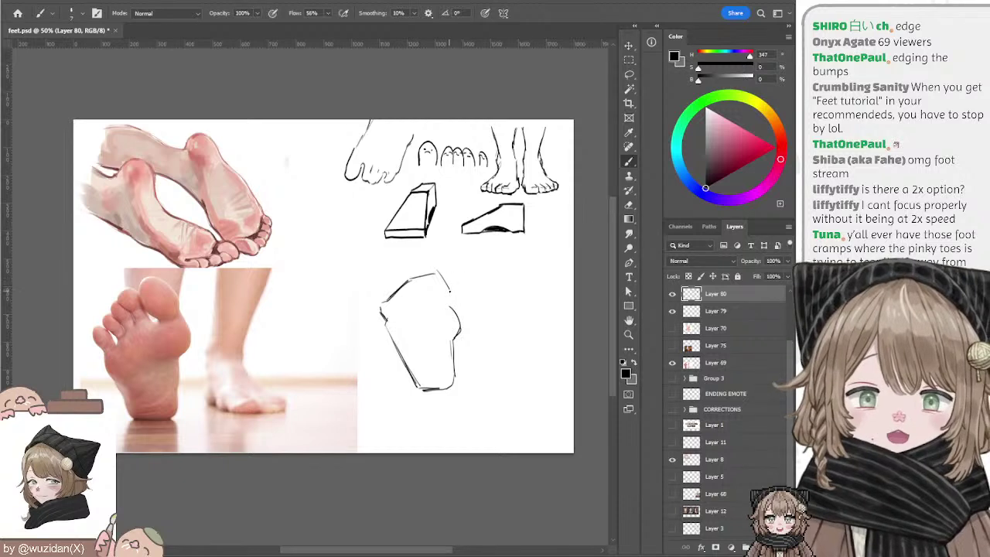
{"action": "key", "text": "ctrl+z"}
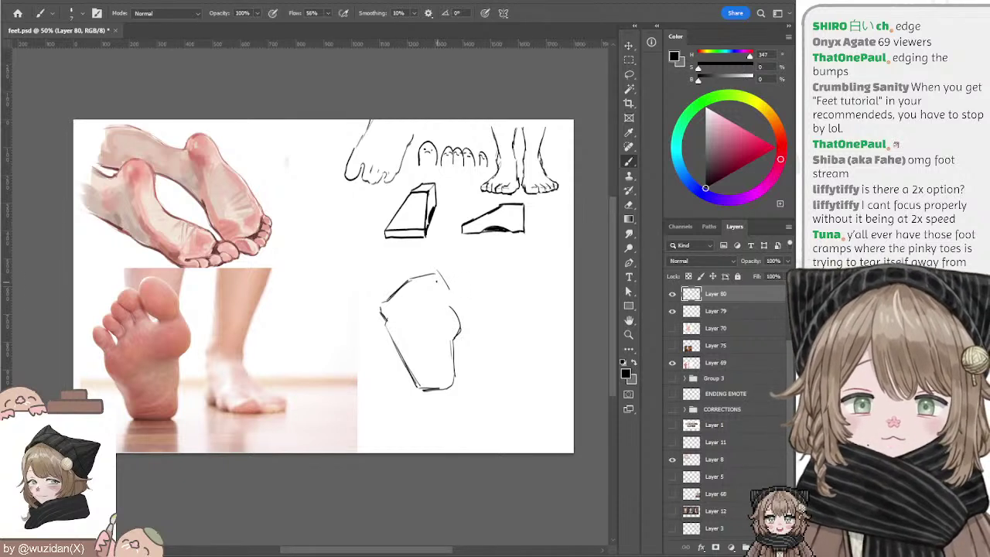
{"action": "key", "text": "ctrl+z"}
{"action": "left_click_drag", "start_coordinate": [433, 275], "coordinate": [446, 288]}
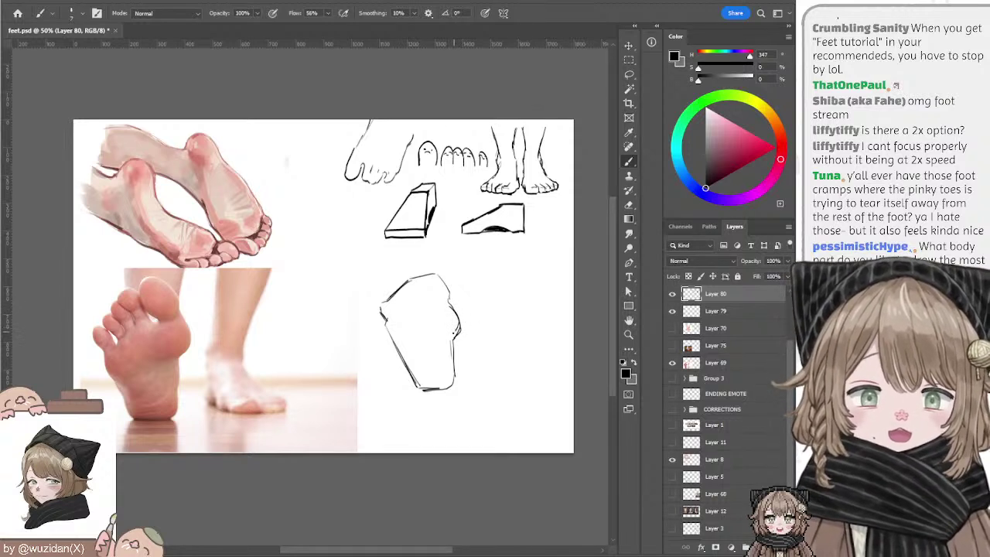
Step: Try a heel bump and erase most of it, then add a short mark inside the sketch's top
{"action": "left_click_drag", "start_coordinate": [455, 306], "coordinate": [457, 350]}
{"action": "key", "text": "e"}
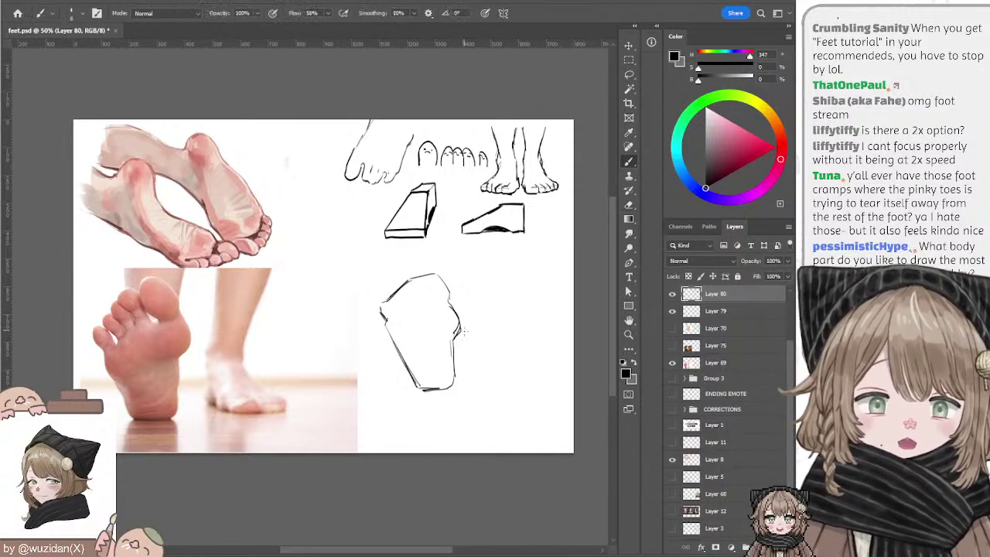
{"action": "left_click_drag", "start_coordinate": [462, 309], "coordinate": [461, 331]}
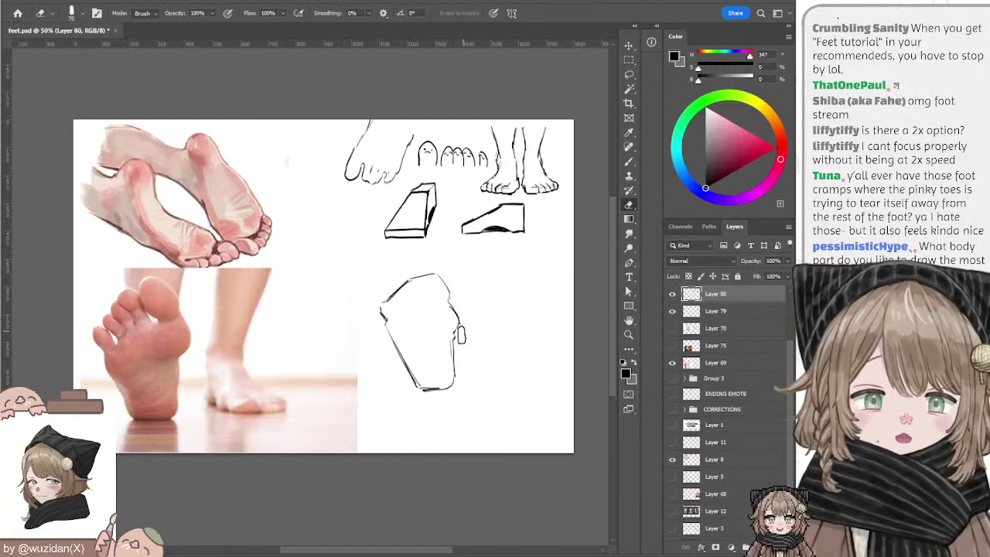
{"action": "key", "text": "b"}
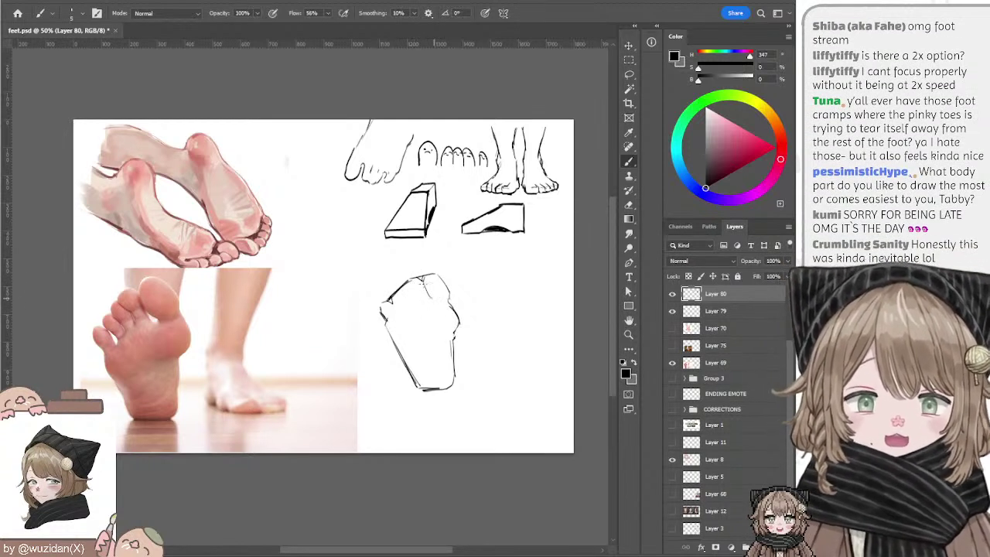
{"action": "left_click_drag", "start_coordinate": [424, 283], "coordinate": [433, 297]}
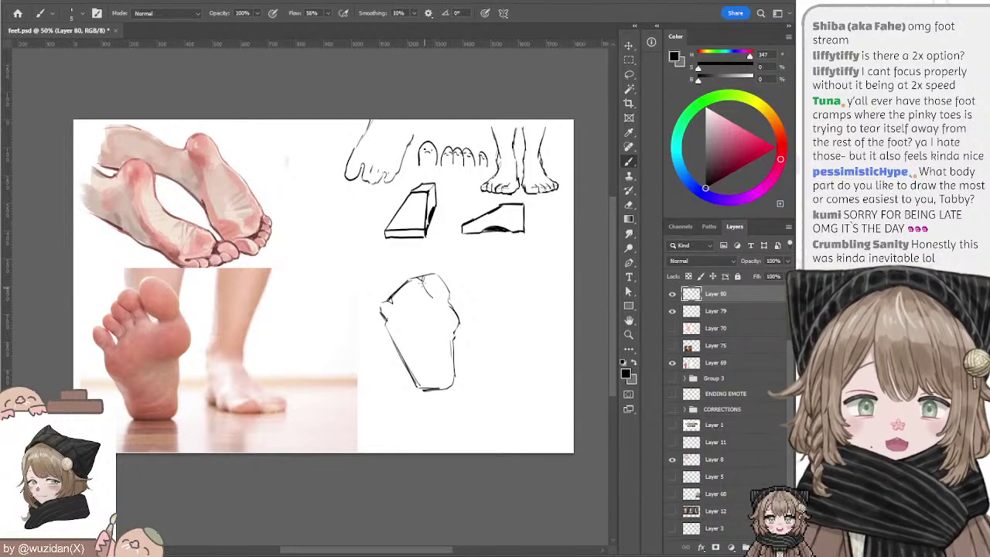
{"action": "left_click_drag", "start_coordinate": [430, 296], "coordinate": [427, 296]}
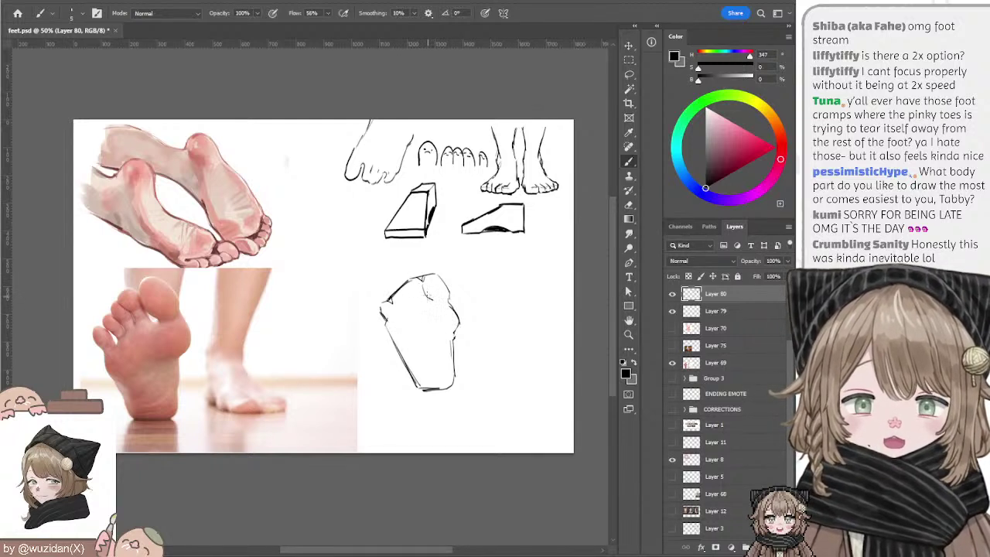
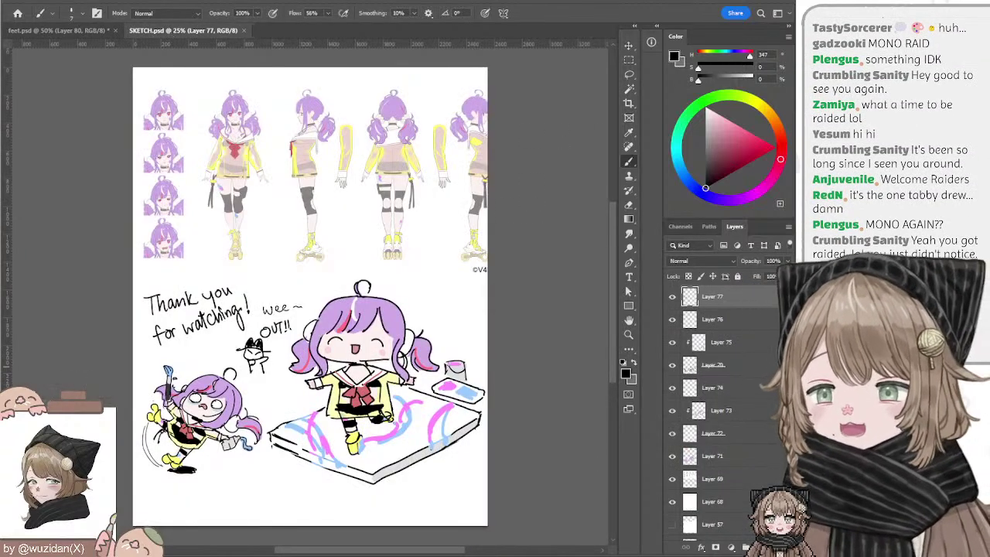
Step: Zoom and pan onto the chibi 'Thank you for watching' drawing, with Layer 73 selected
{"action": "key", "text": "ctrl+plus"}
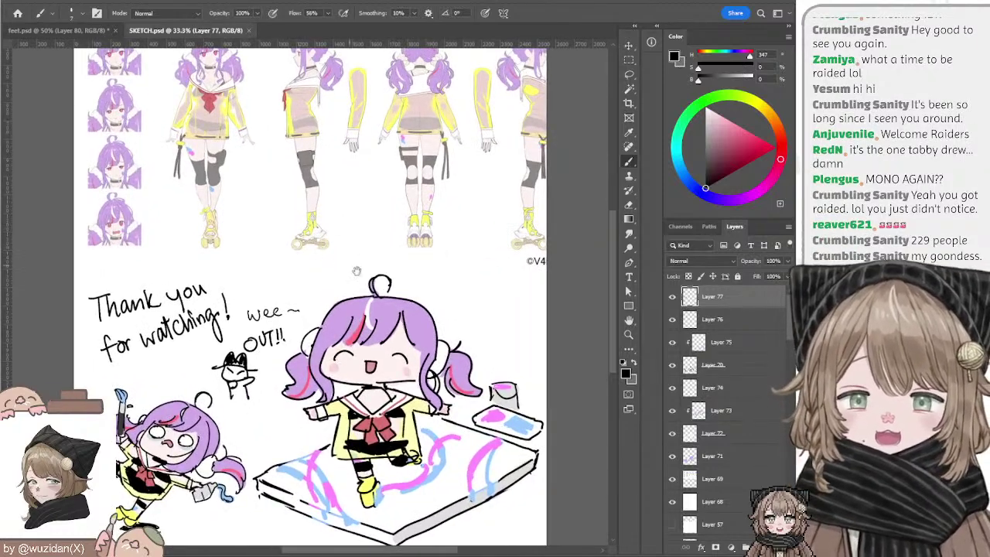
{"action": "key", "text": "ctrl+plus"}
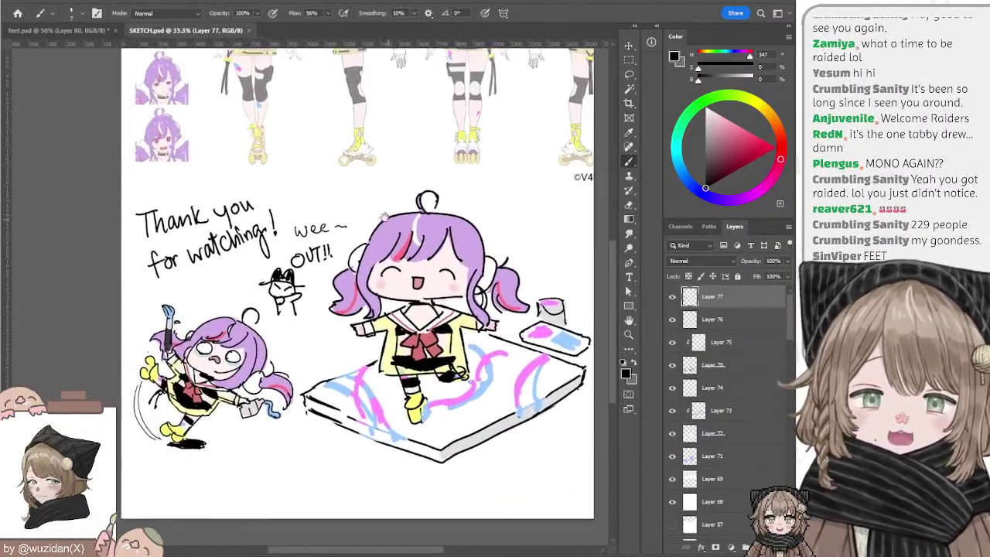
{"action": "left_click_drag", "start_coordinate": [391, 150], "coordinate": [397, 168]}
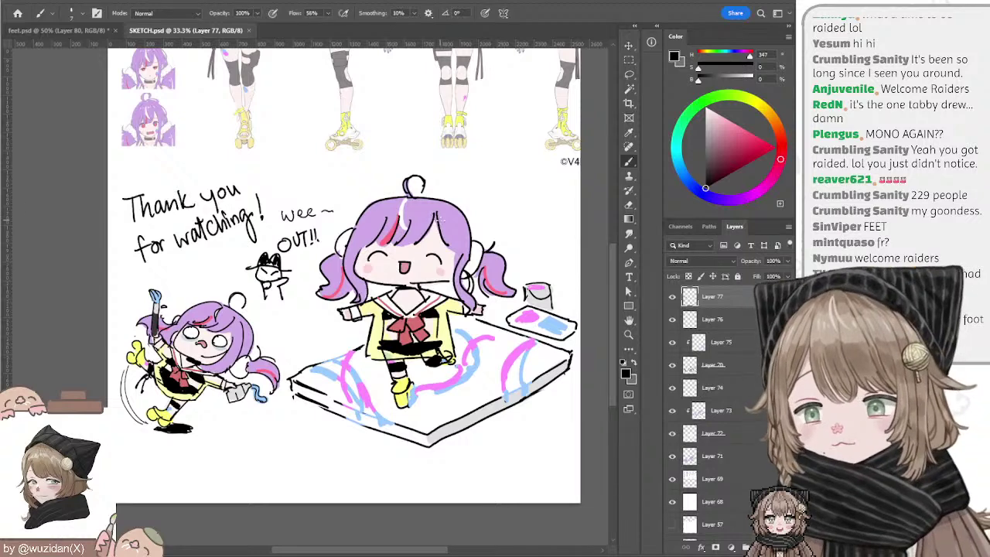
{"action": "left_click", "coordinate": [458, 227], "text": "ctrl"}
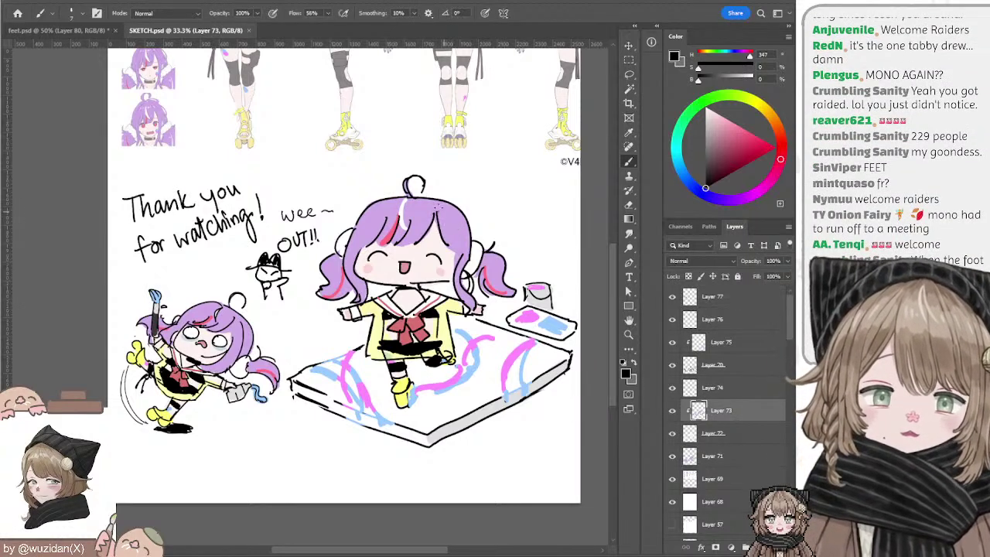
{"action": "left_click_drag", "start_coordinate": [446, 212], "coordinate": [425, 209]}
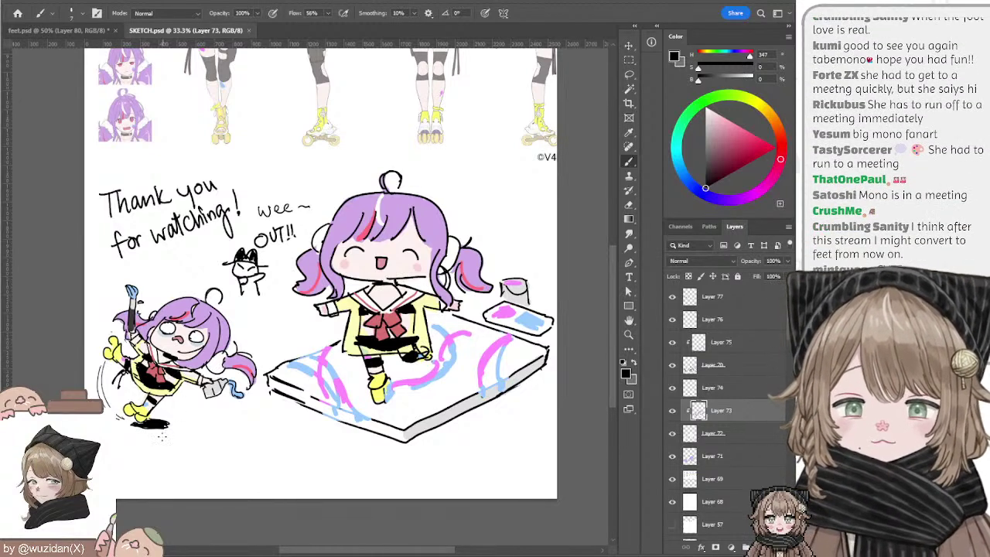
Step: On Layer 75, sample the light blue and paint the small character's shoe with it
{"action": "left_click", "coordinate": [711, 364]}
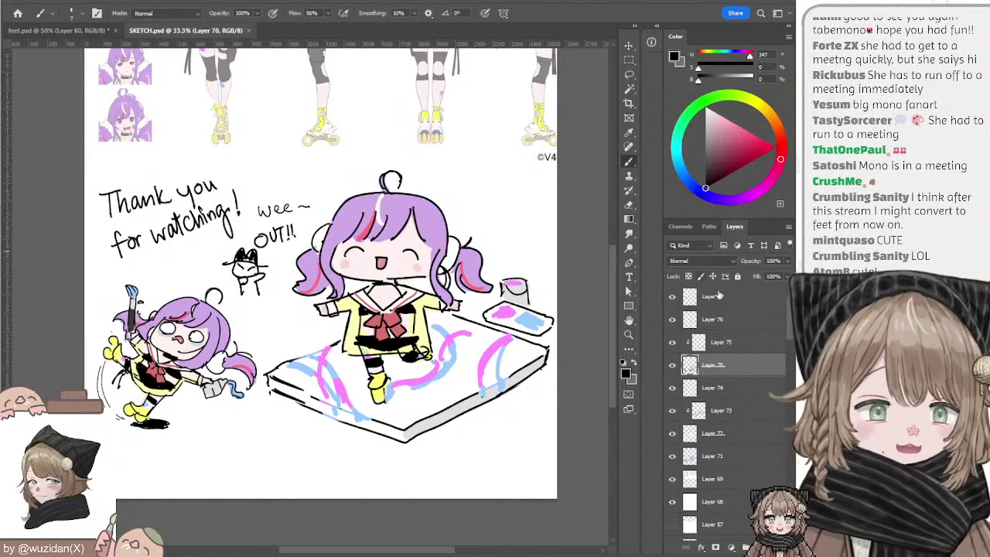
{"action": "left_click", "coordinate": [713, 349]}
{"action": "left_click", "coordinate": [672, 343]}
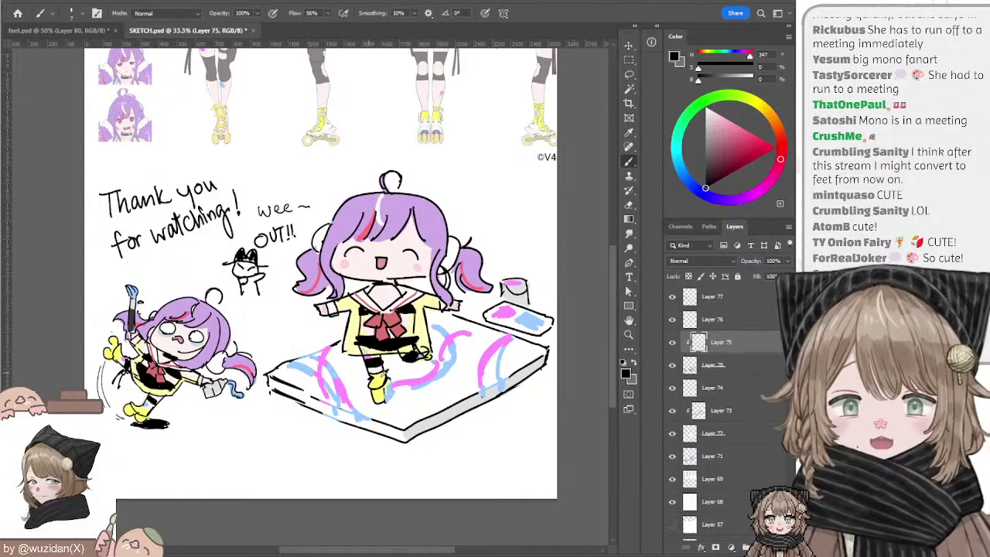
{"action": "left_click", "coordinate": [421, 378], "text": "alt"}
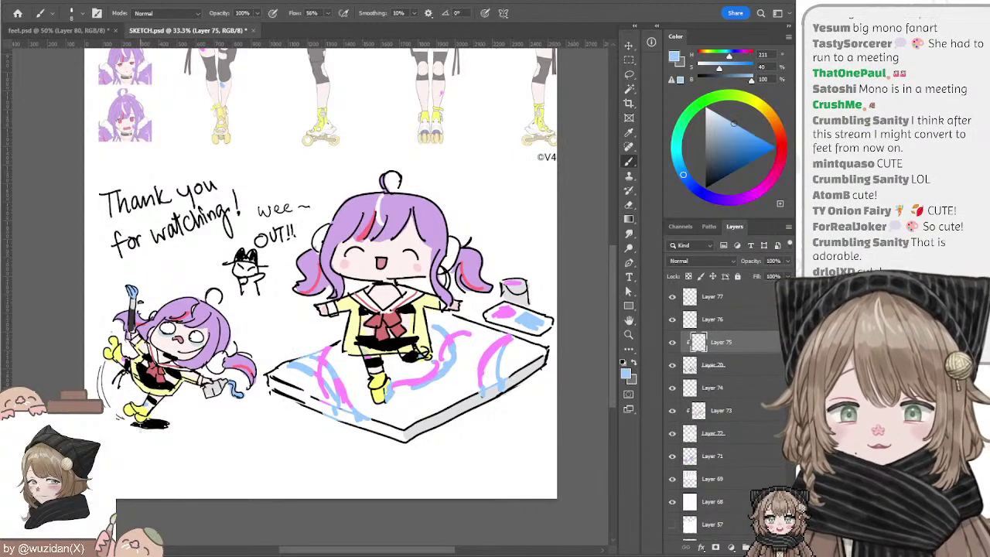
{"action": "left_click_drag", "start_coordinate": [137, 426], "coordinate": [167, 423]}
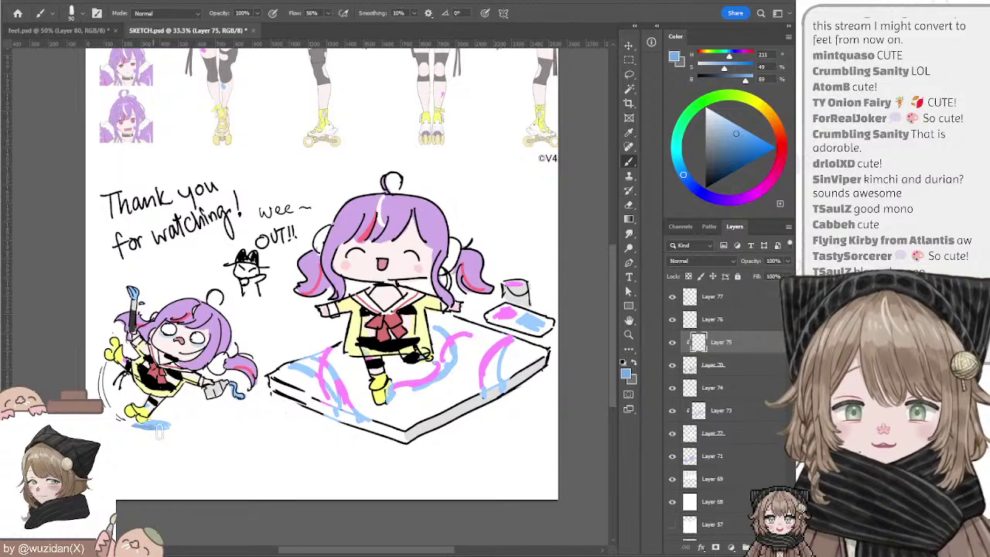
{"action": "left_click_drag", "start_coordinate": [135, 429], "coordinate": [158, 425]}
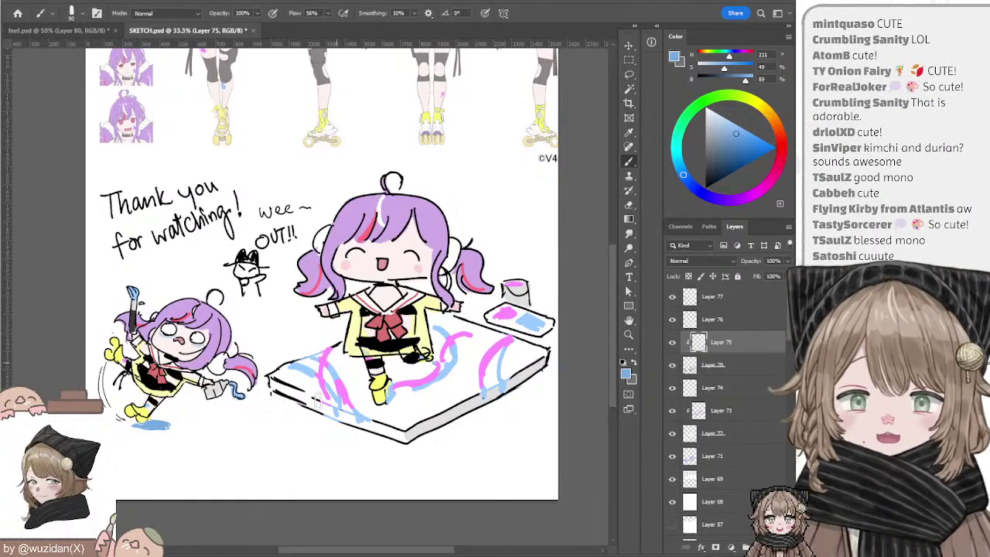
{"action": "key", "text": "l"}
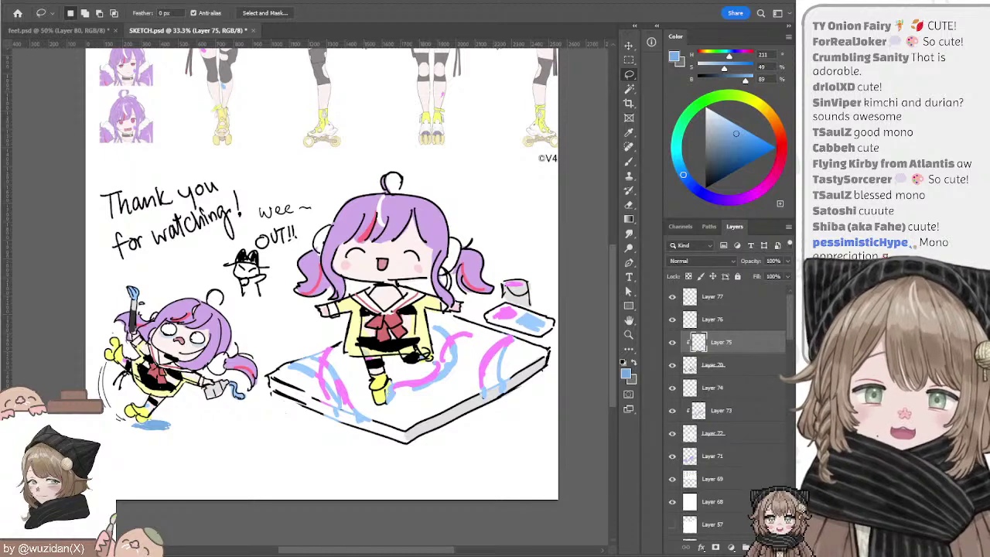
Step: Scroll to review the character sheet and drawing, then save SKETCH.psd
{"action": "scroll", "coordinate": [322, 293], "scroll_direction": "up", "scroll_amount": 1}
{"action": "scroll", "coordinate": [321, 294], "scroll_direction": "up", "scroll_amount": 2}
{"action": "scroll", "coordinate": [321, 293], "scroll_direction": "up", "scroll_amount": 2}
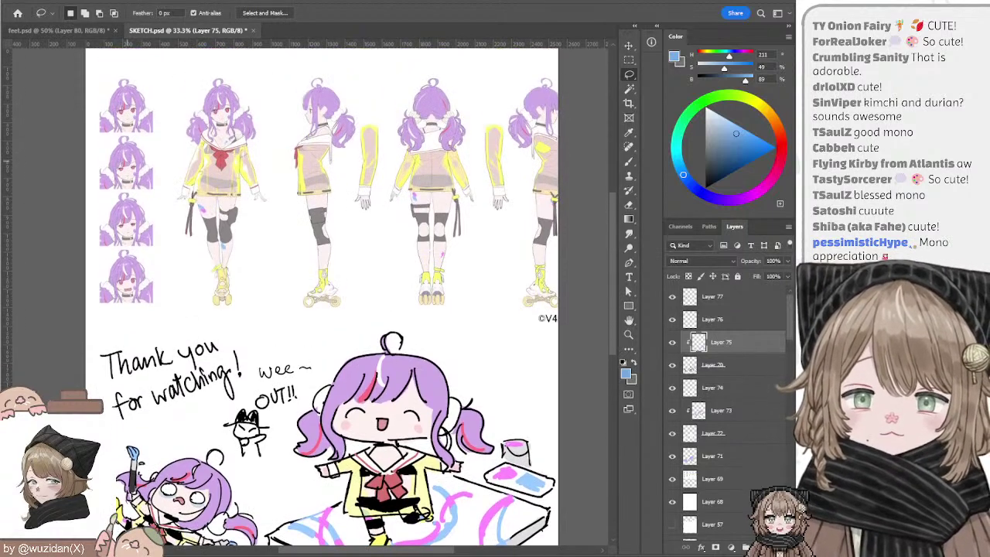
{"action": "scroll", "coordinate": [321, 294], "scroll_direction": "up", "scroll_amount": 1}
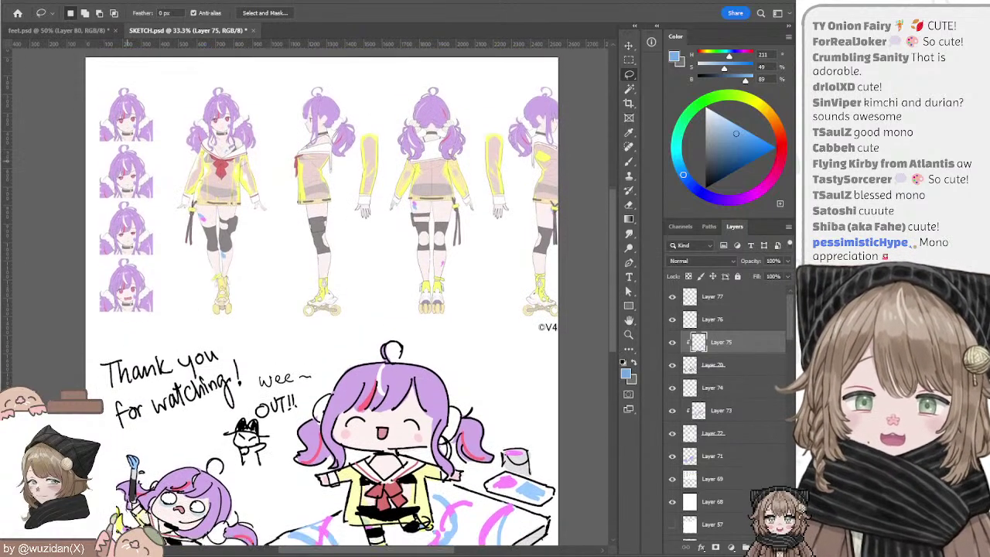
{"action": "scroll", "coordinate": [322, 294], "scroll_direction": "up", "scroll_amount": 1}
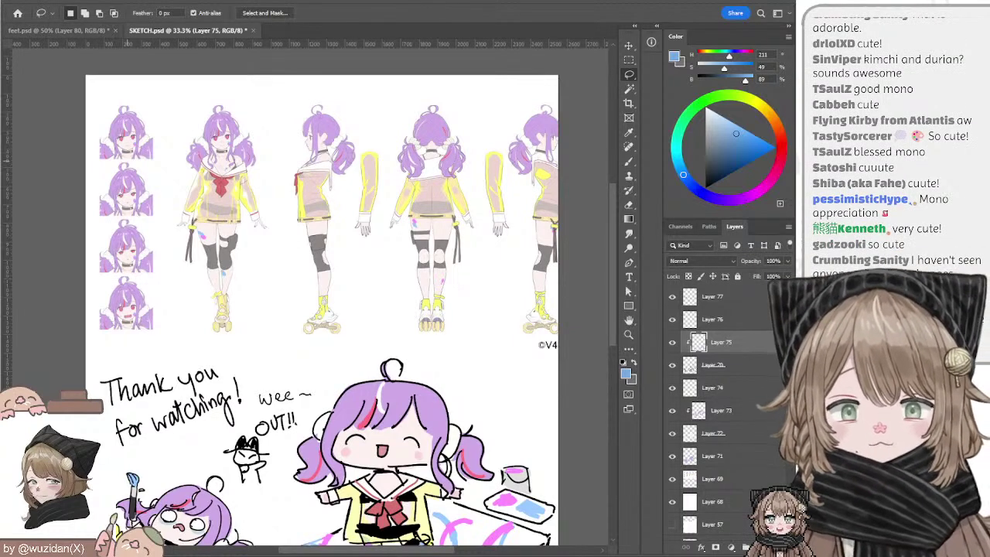
{"action": "scroll", "coordinate": [65, 101], "scroll_direction": "down", "scroll_amount": 4}
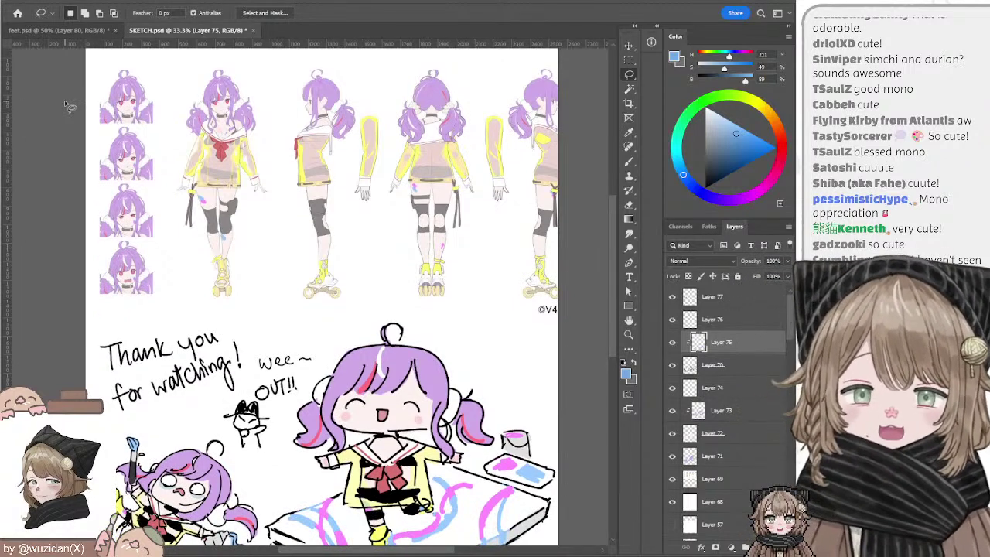
{"action": "scroll", "coordinate": [67, 106], "scroll_direction": "down", "scroll_amount": 5}
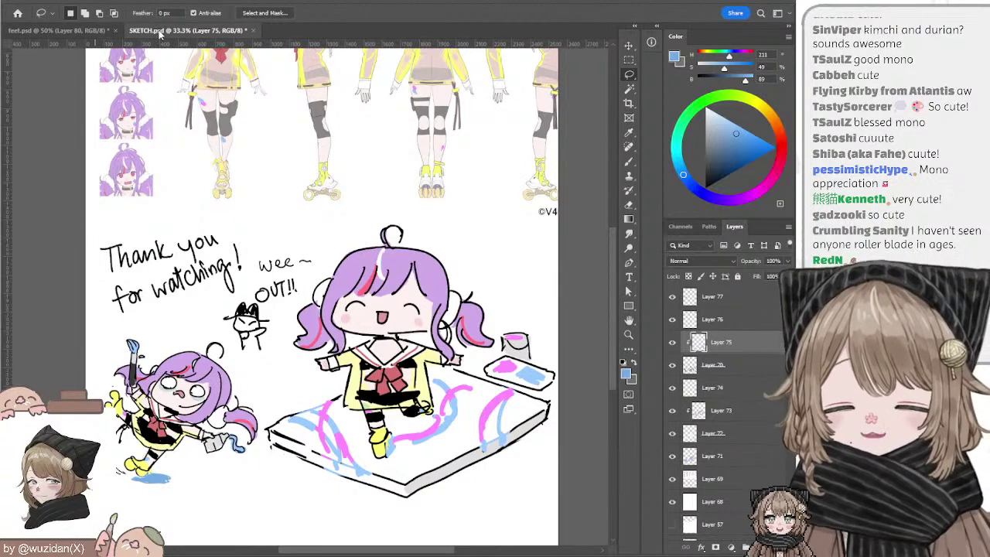
{"action": "key", "text": "ctrl+s"}
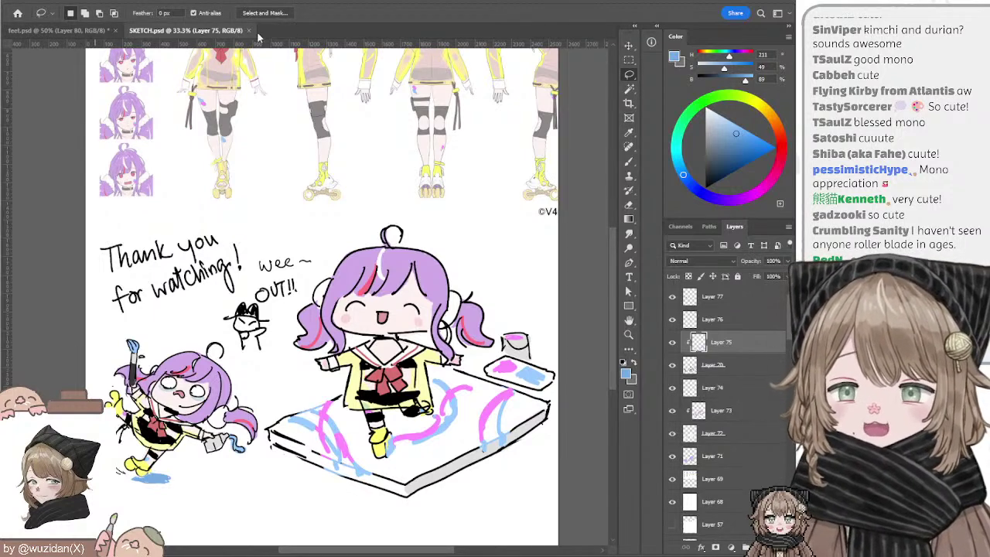
Step: Close SKETCH.psd to return to feet.psd, with the Brush set to black
{"action": "left_click", "coordinate": [248, 30]}
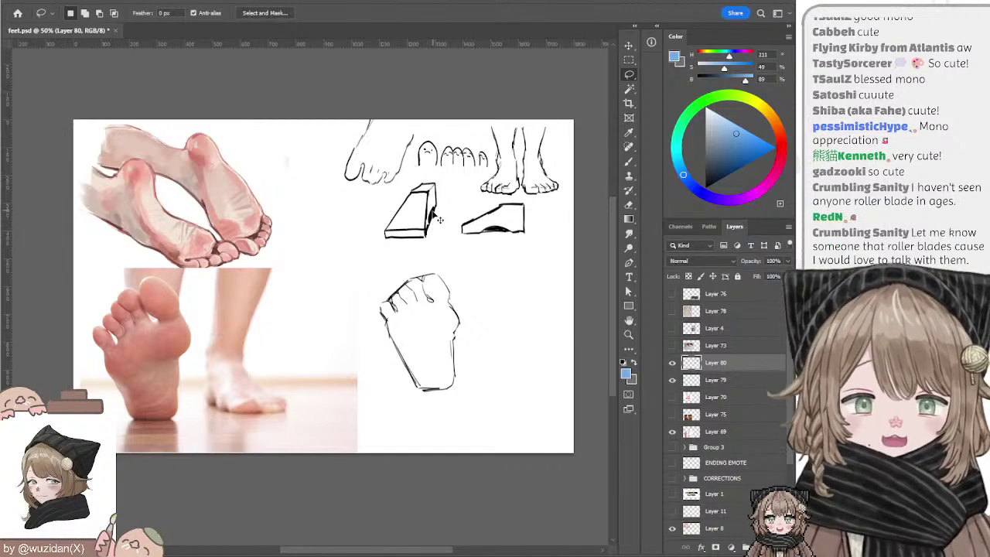
{"action": "key", "text": "b"}
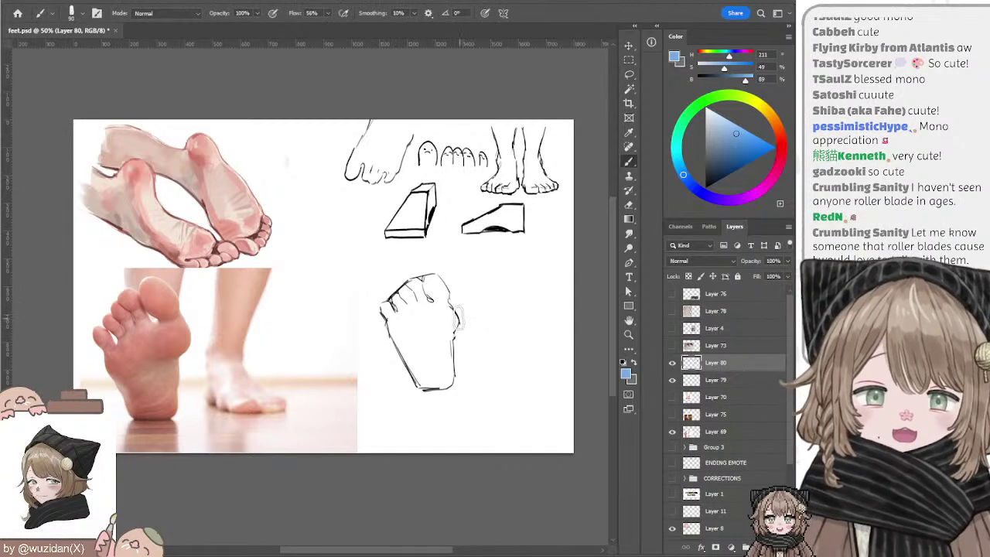
{"action": "key", "text": "d"}
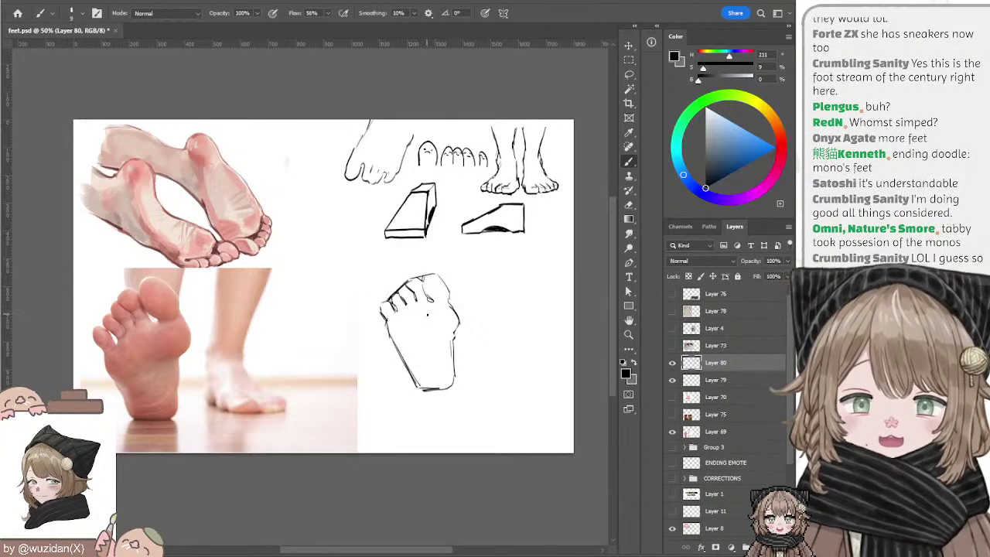
Step: Refine the toe lines with brush and eraser, undoing stray marks on the photo's toes
{"action": "key", "text": "e"}
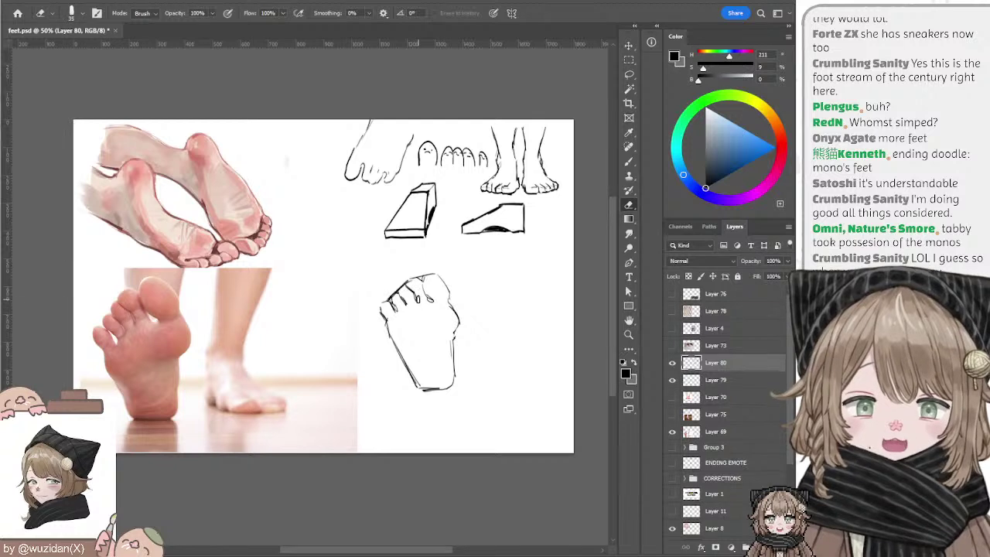
{"action": "key", "text": "b"}
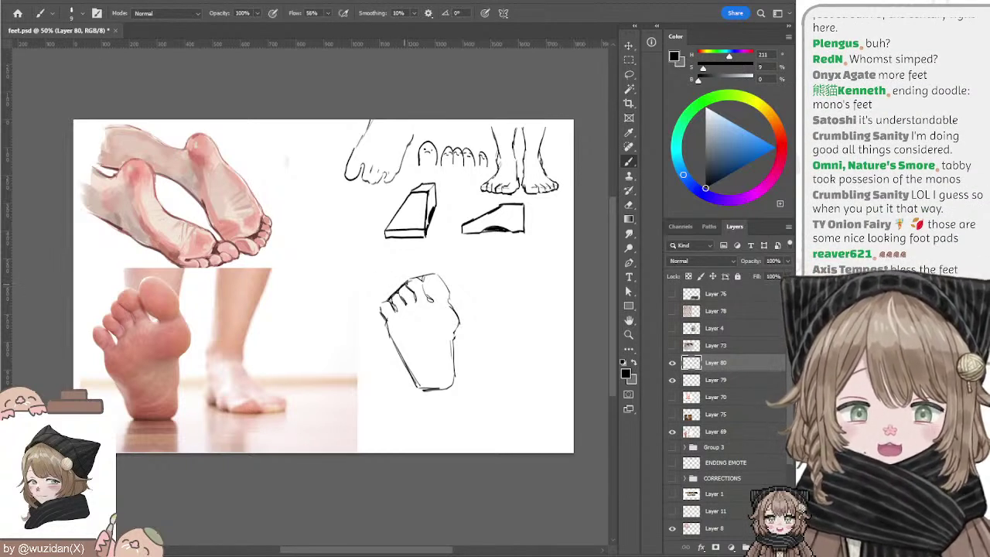
{"action": "key", "text": "e"}
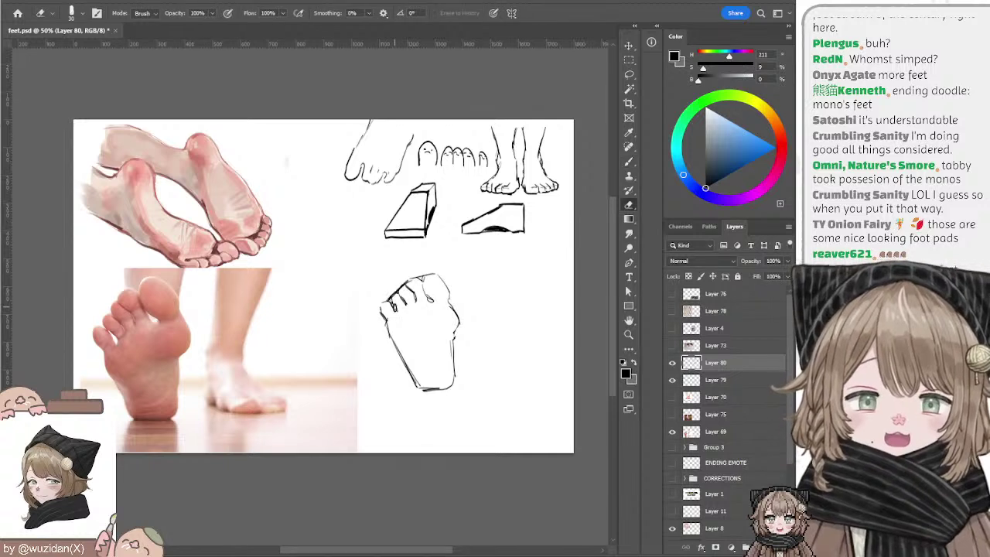
{"action": "key", "text": "b"}
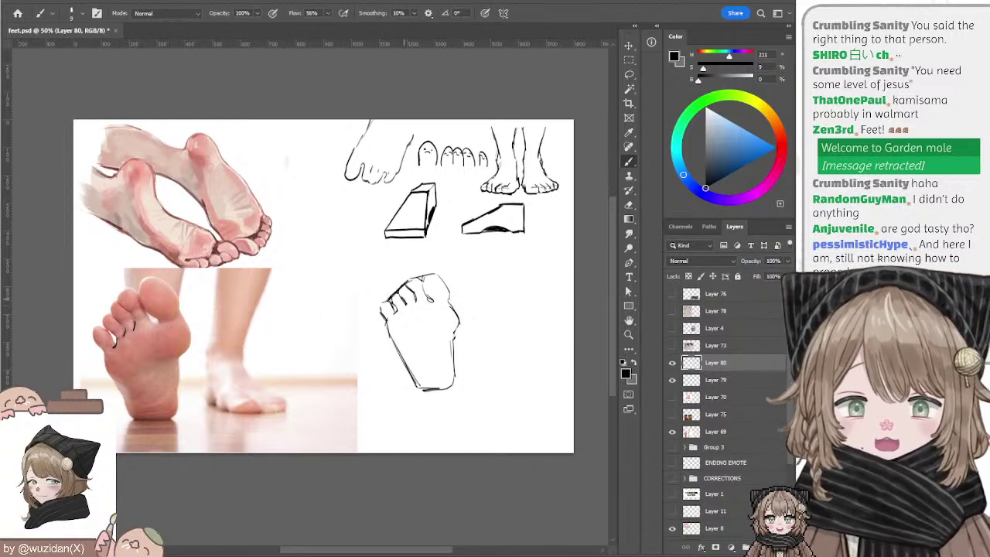
{"action": "key", "text": "ctrl+z"}
{"action": "key", "text": "ctrl+z"}
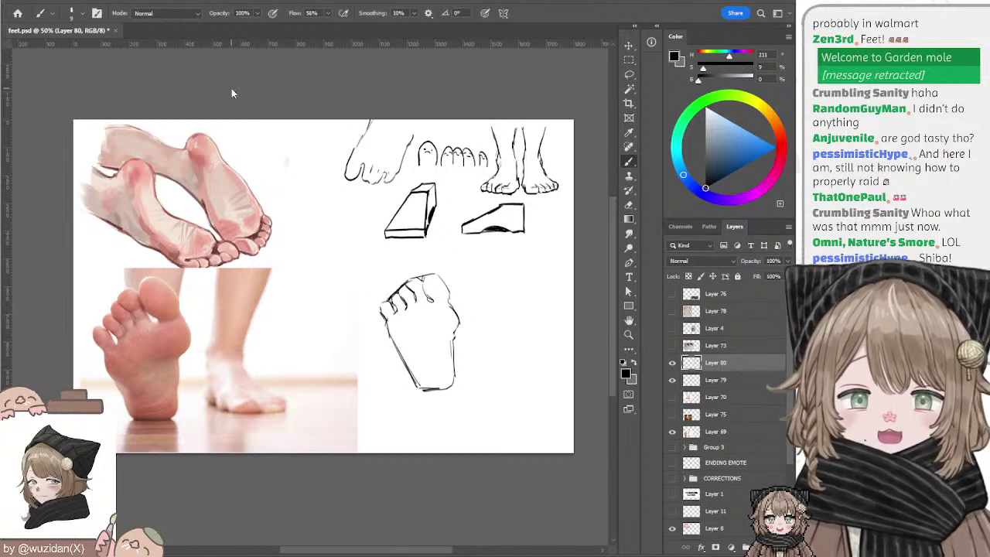
Step: Keep tidying the toe divisions on the lower blocky foot sketch
{"action": "key", "text": "e"}
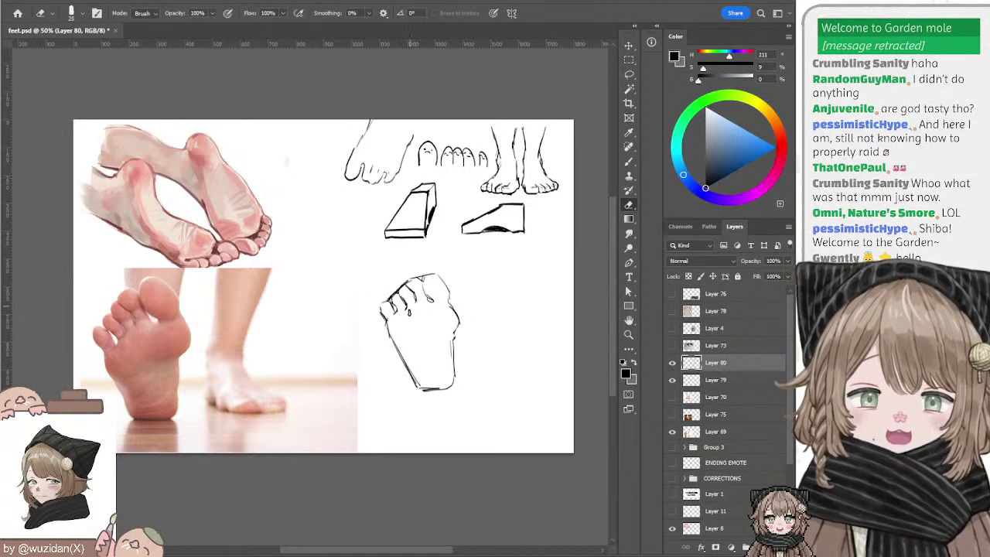
{"action": "key", "text": "b"}
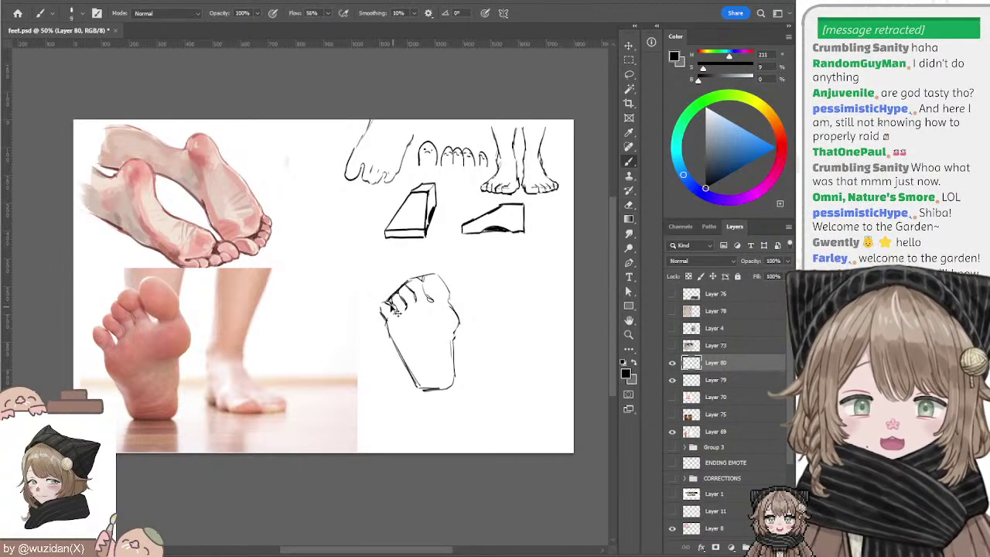
{"action": "key", "text": "e"}
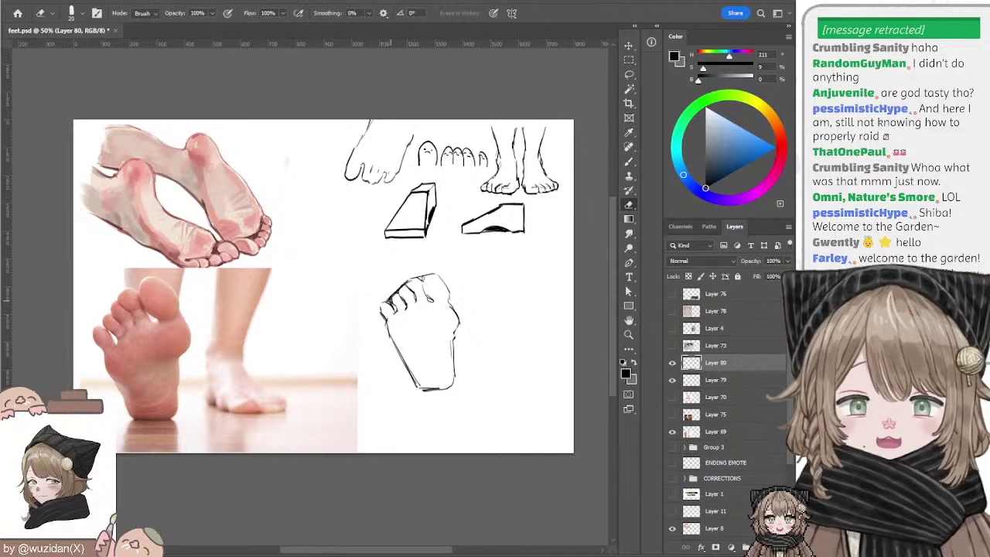
{"action": "key", "text": "b"}
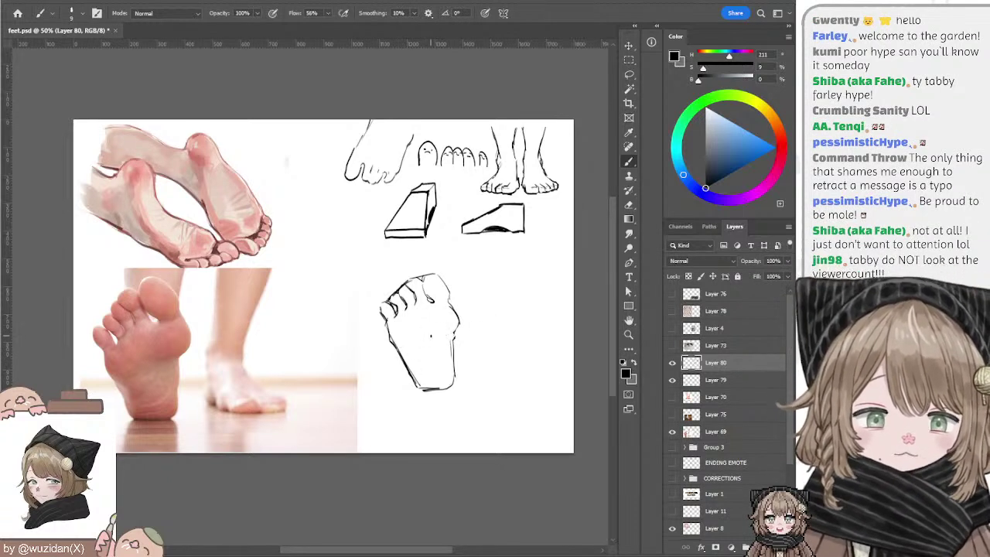
Step: Draw a short vertical stroke above the foot sketch, undoing trial strokes inside it
{"action": "key", "text": "e"}
{"action": "key", "text": "b"}
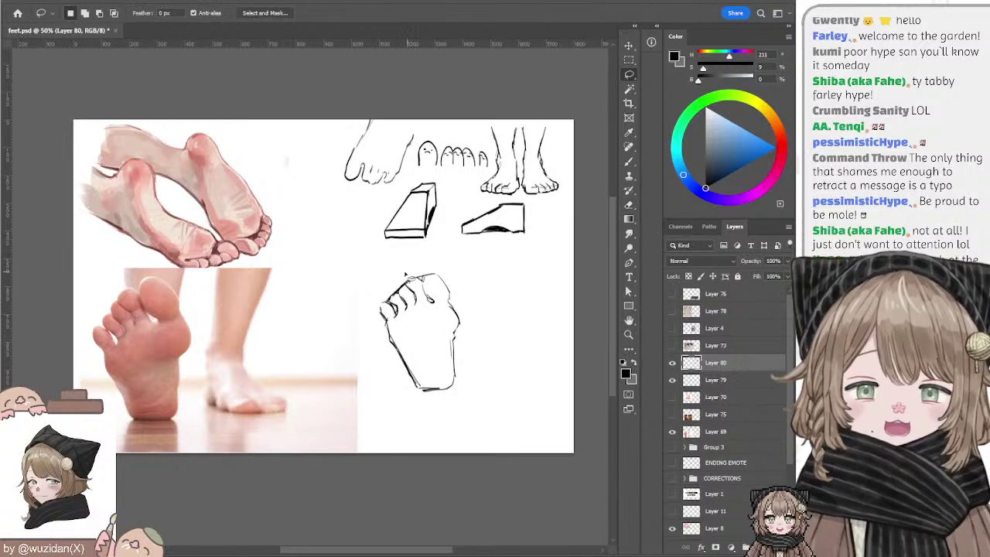
{"action": "left_click_drag", "start_coordinate": [399, 286], "coordinate": [396, 265]}
{"action": "key", "text": "ctrl+z"}
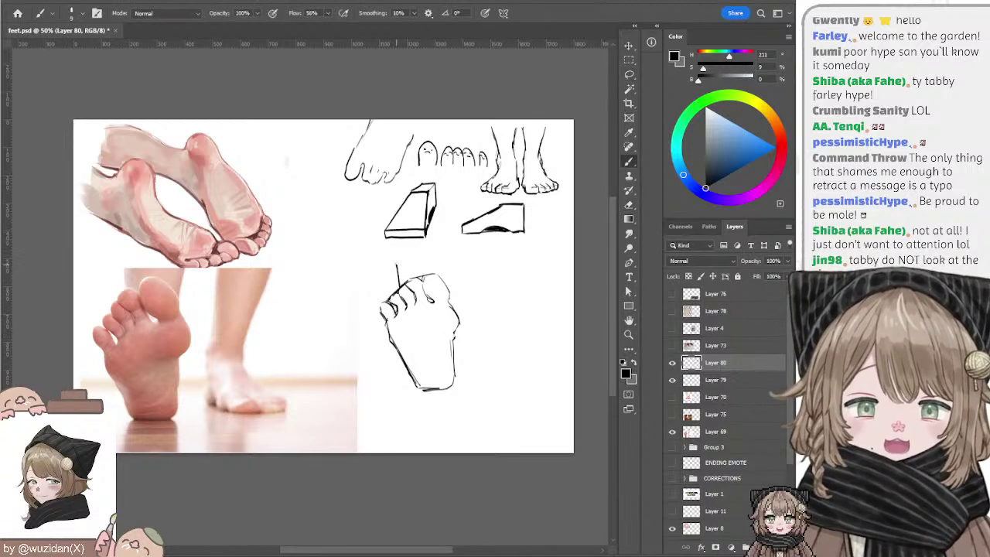
{"action": "left_click_drag", "start_coordinate": [435, 340], "coordinate": [455, 334]}
{"action": "key", "text": "ctrl+z"}
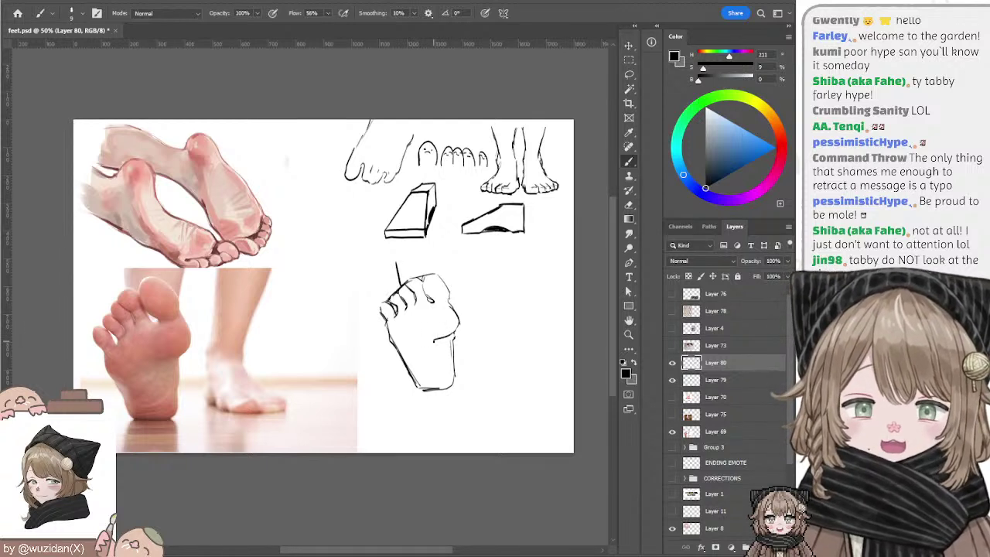
{"action": "key", "text": "ctrl+z"}
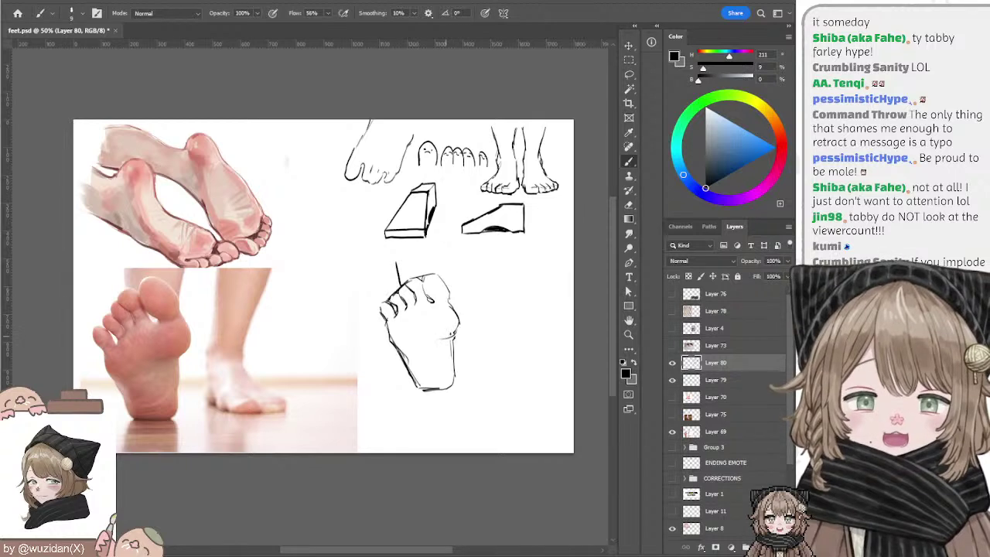
Step: Add a curved line and doodle a face on the foot sketch, then undo the face
{"action": "left_click_drag", "start_coordinate": [455, 337], "coordinate": [442, 342]}
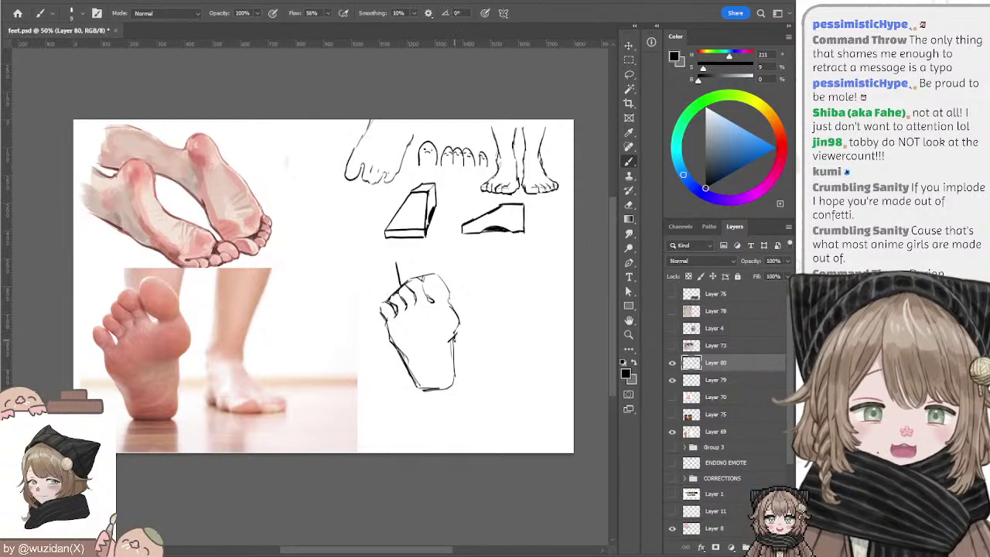
{"action": "left_click_drag", "start_coordinate": [422, 370], "coordinate": [442, 370]}
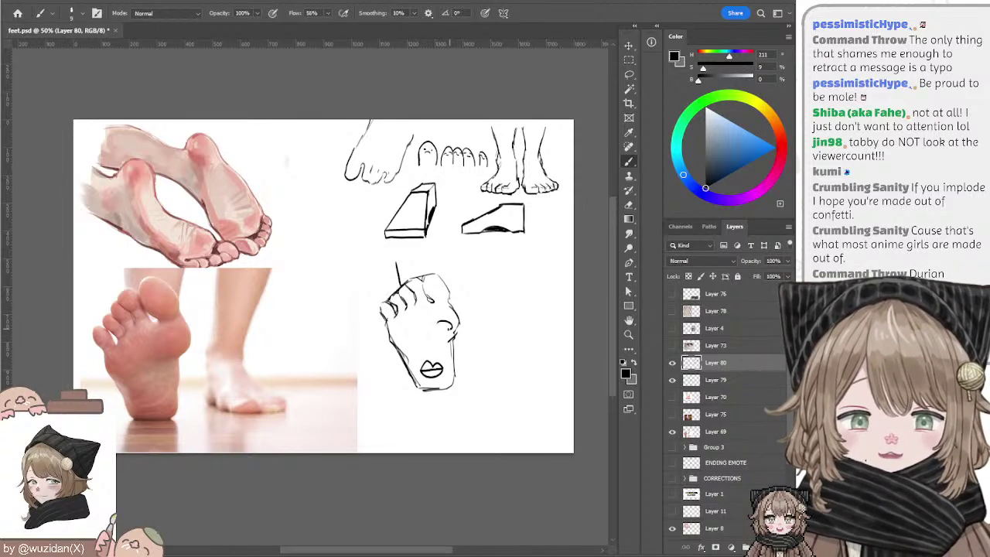
{"action": "left_click_drag", "start_coordinate": [421, 334], "coordinate": [434, 331]}
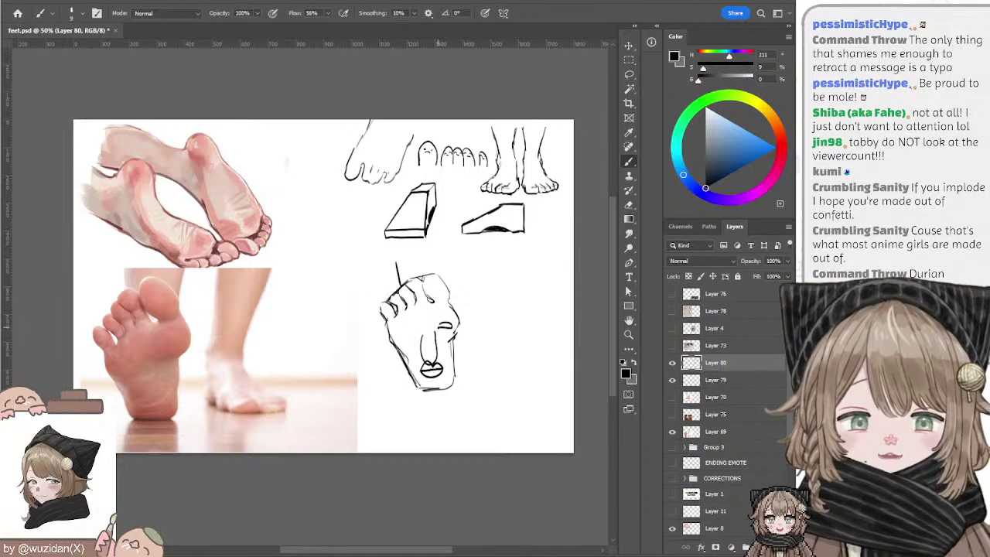
{"action": "left_click_drag", "start_coordinate": [399, 329], "coordinate": [411, 331]}
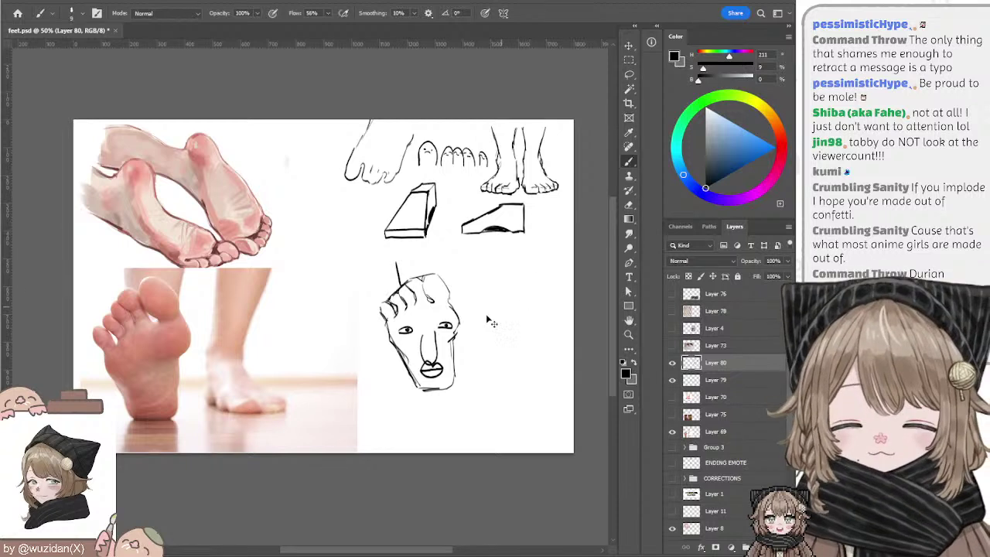
{"action": "mouse_move", "coordinate": [444, 325]}
{"action": "left_mouse_down"}
{"action": "mouse_move", "coordinate": [452, 329]}
{"action": "mouse_move", "coordinate": [439, 318]}
{"action": "mouse_move", "coordinate": [406, 331]}
{"action": "left_mouse_up"}
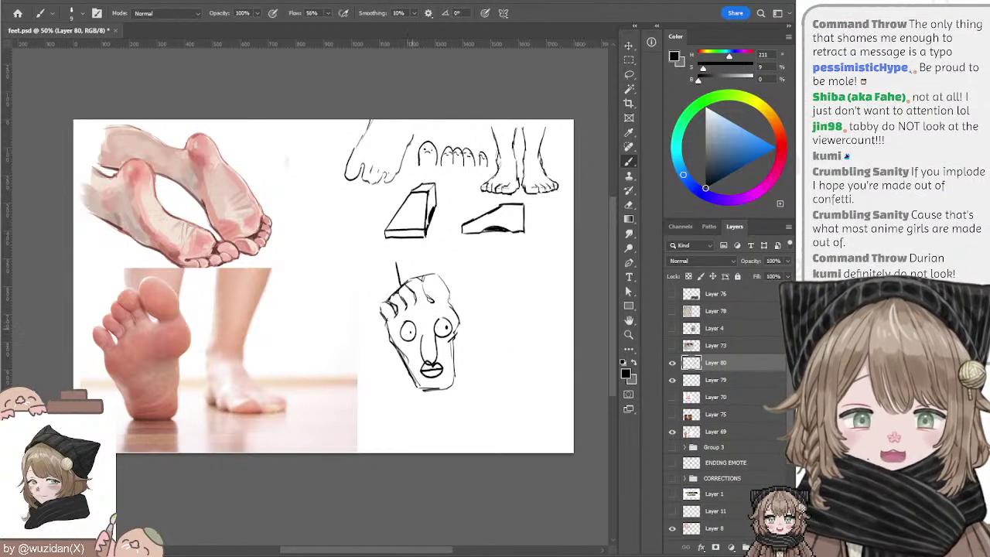
{"action": "key", "text": "ctrl+z"}
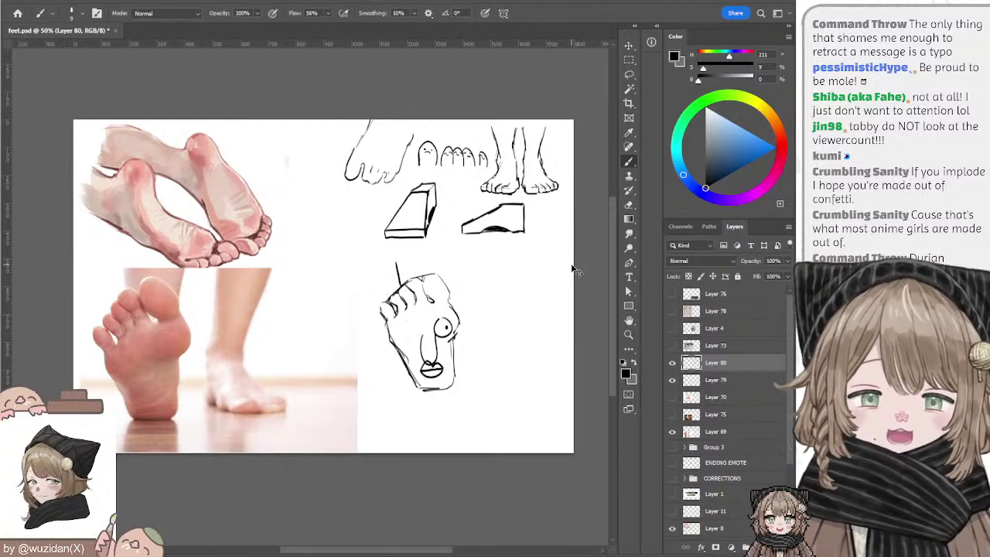
{"action": "key", "text": "ctrl+z"}
{"action": "key", "text": "ctrl+z"}
{"action": "key", "text": "ctrl+z"}
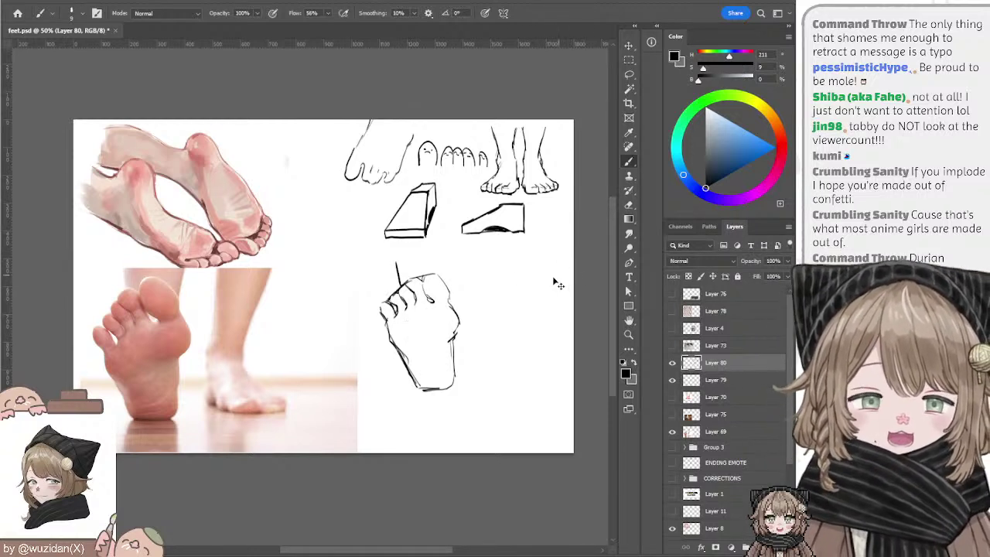
Step: Lasso the lower foot sketch, shift it slightly down, and deselect
{"action": "key", "text": "l"}
{"action": "left_click_drag", "start_coordinate": [406, 251], "coordinate": [413, 255]}
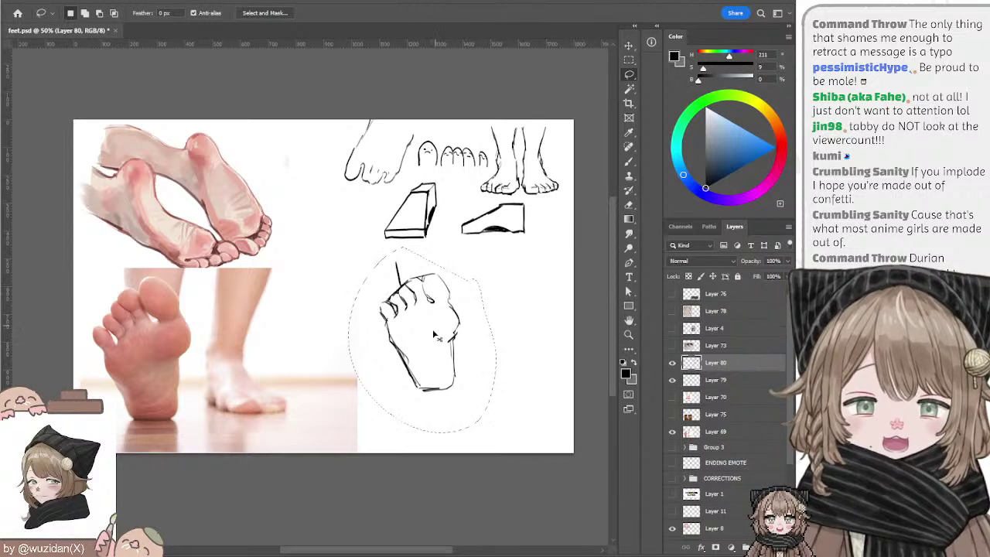
{"action": "mouse_move", "coordinate": [448, 316]}
{"action": "left_mouse_down"}
{"action": "mouse_move", "coordinate": [426, 361]}
{"action": "mouse_move", "coordinate": [443, 358]}
{"action": "left_mouse_up"}
{"action": "key", "text": "ctrl+d"}
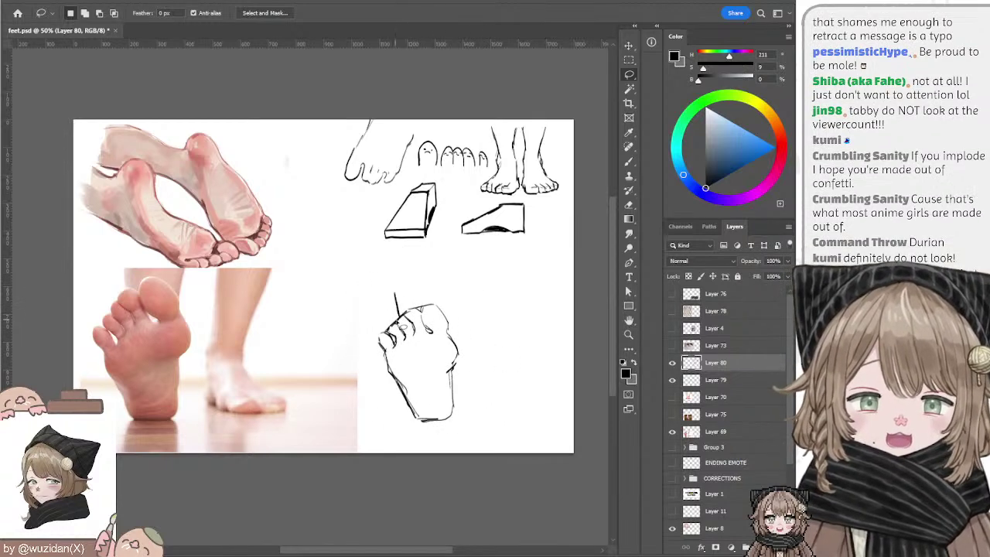
Step: Brush an ankle line at the sketch's top right and a short horizontal line across it
{"action": "key", "text": "b"}
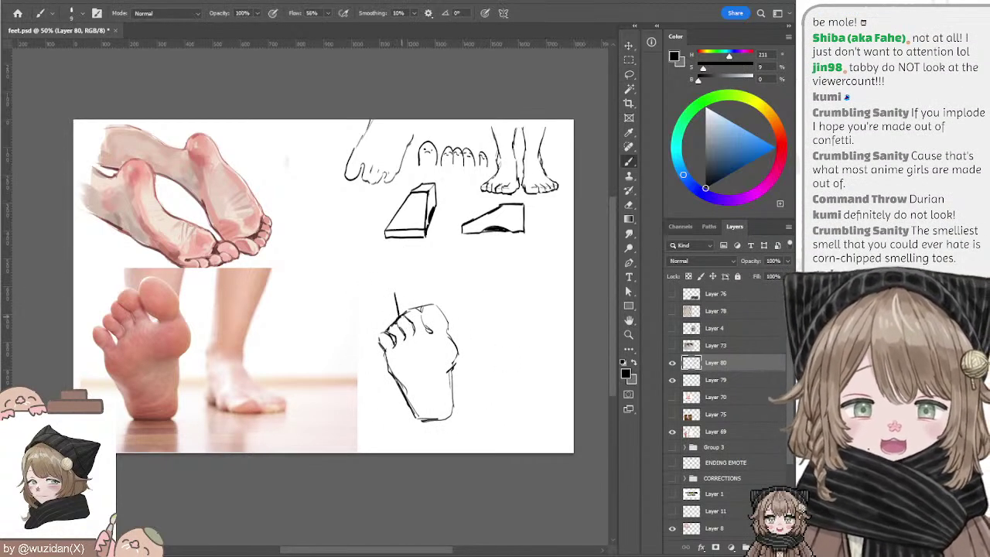
{"action": "key", "text": "e"}
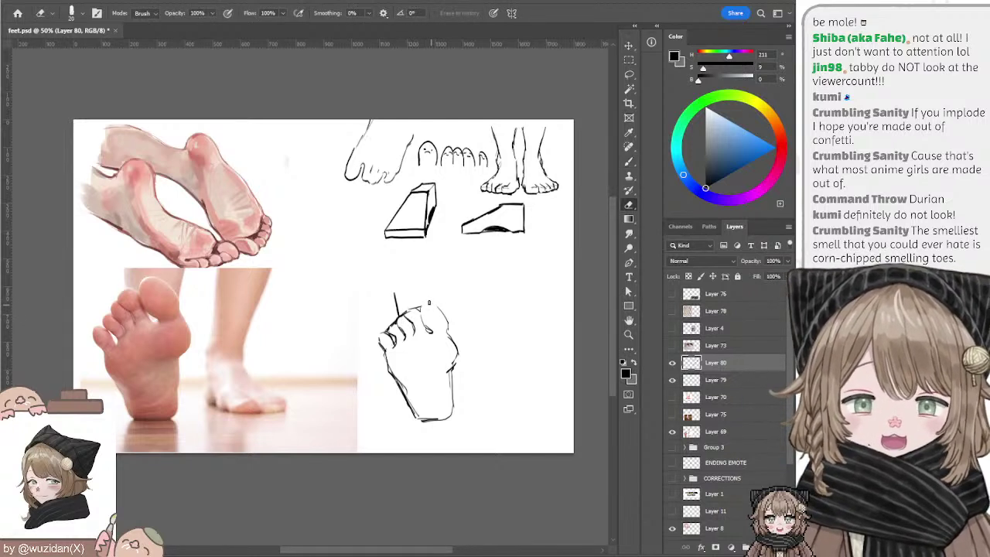
{"action": "key", "text": "b"}
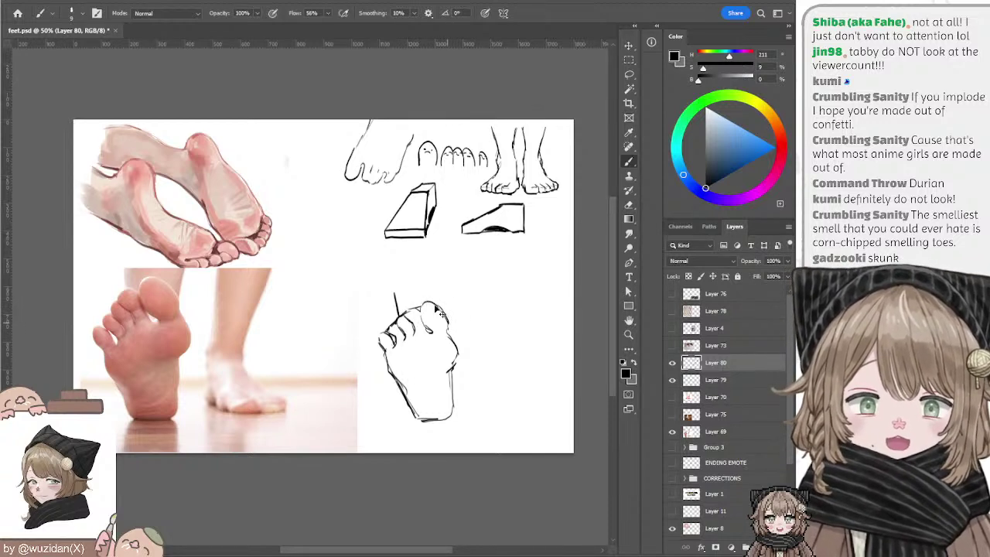
{"action": "left_click_drag", "start_coordinate": [444, 291], "coordinate": [442, 307]}
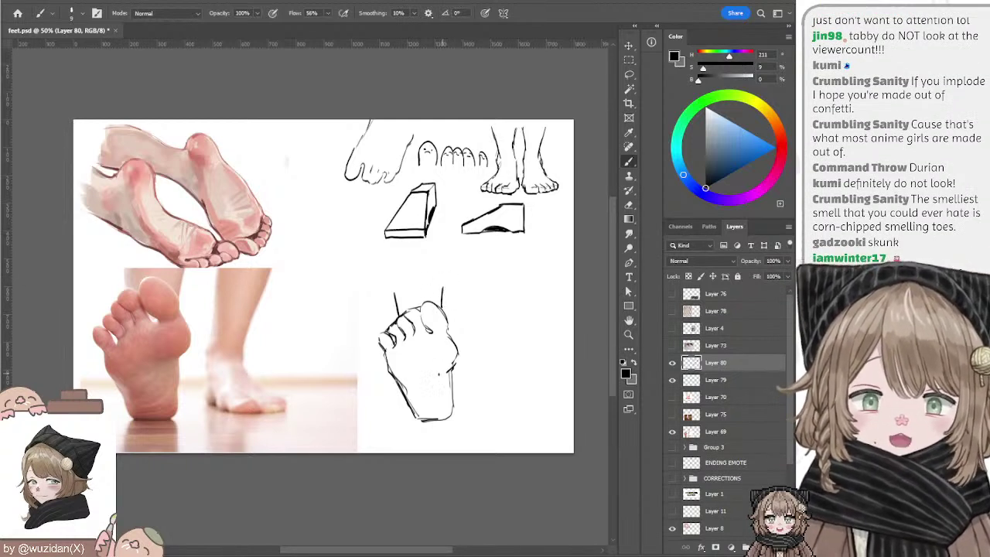
{"action": "left_click_drag", "start_coordinate": [423, 373], "coordinate": [455, 366]}
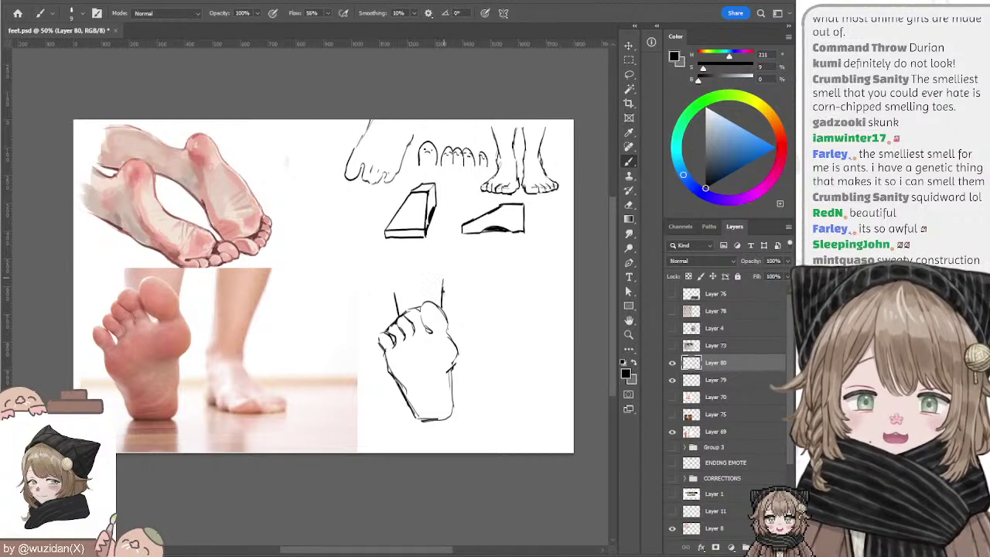
Step: Erase stray marks along the sketch's bottom line, then lasso the lower foot sketch
{"action": "key", "text": "e"}
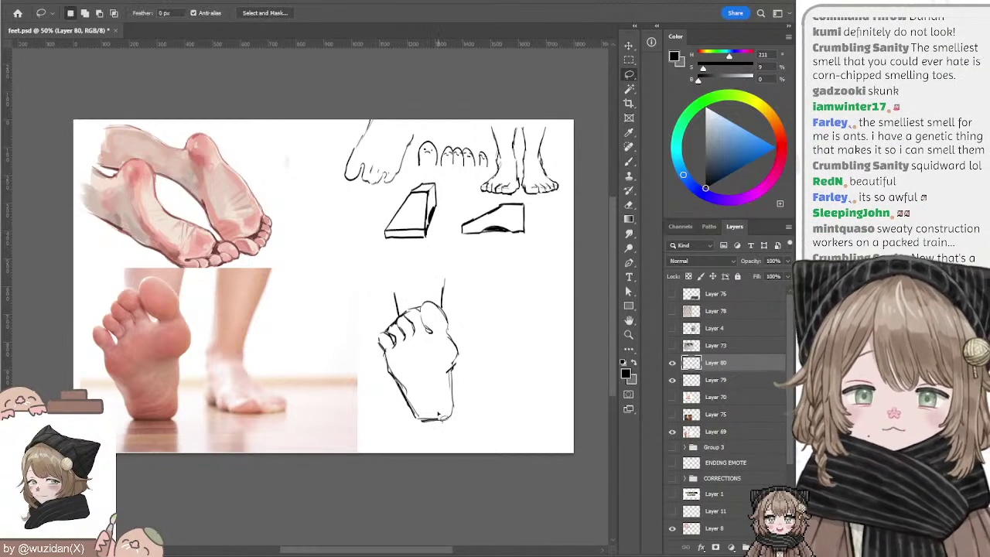
{"action": "left_click_drag", "start_coordinate": [420, 424], "coordinate": [426, 419]}
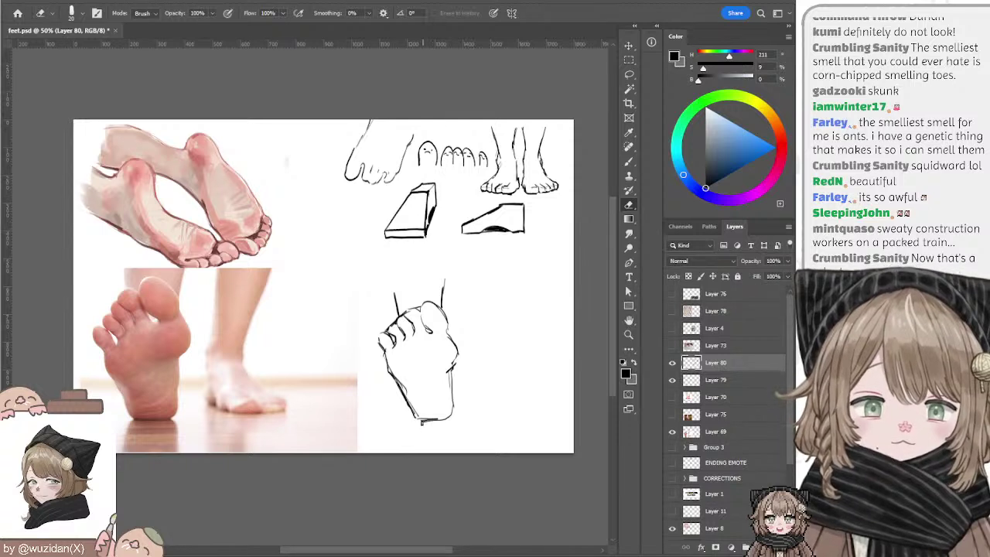
{"action": "key", "text": "b"}
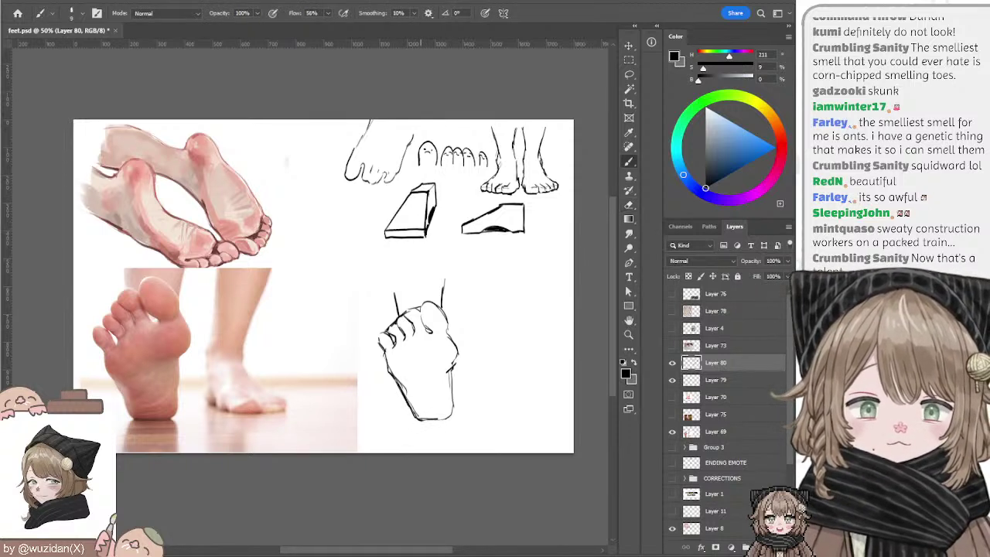
{"action": "key", "text": "e"}
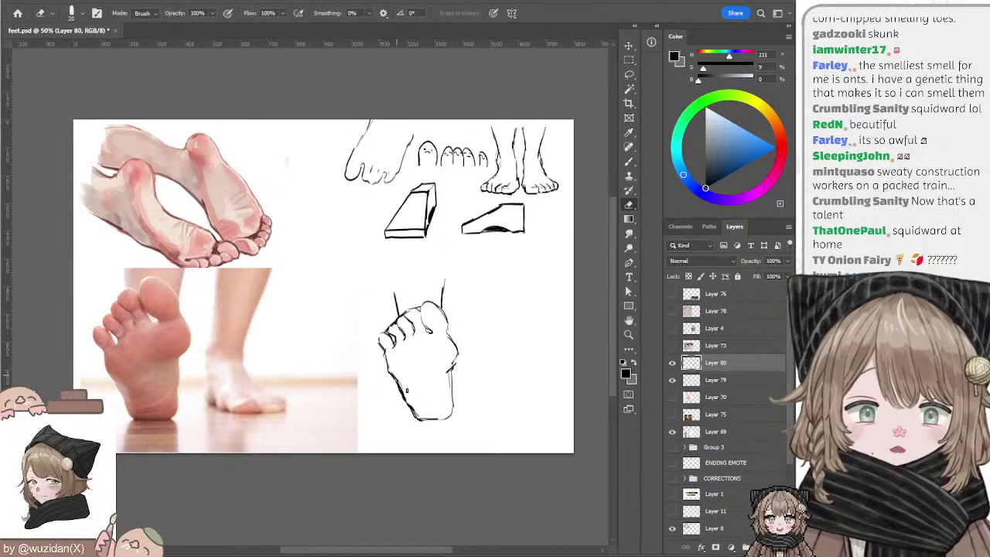
{"action": "key", "text": "b"}
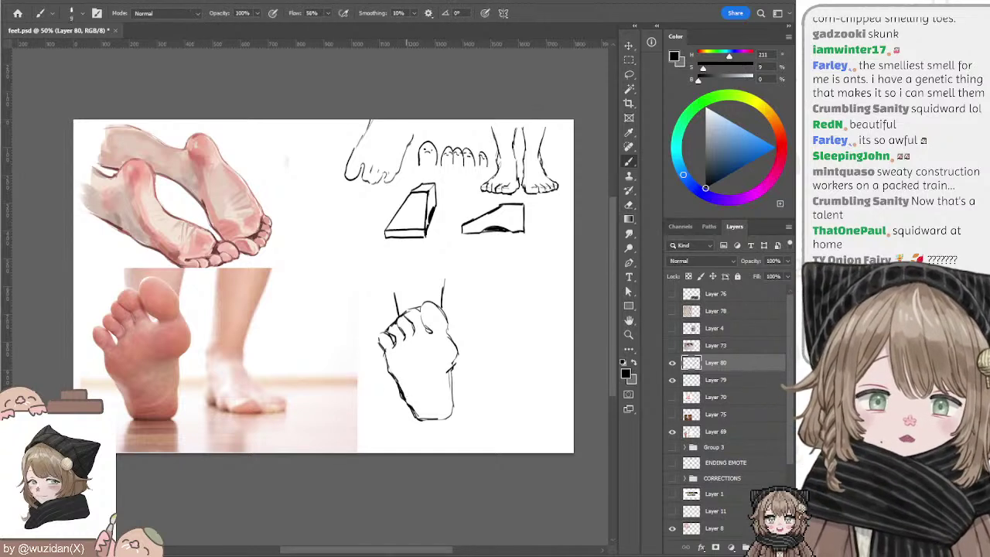
{"action": "scroll", "coordinate": [390, 363], "scroll_direction": "down", "scroll_amount": 1}
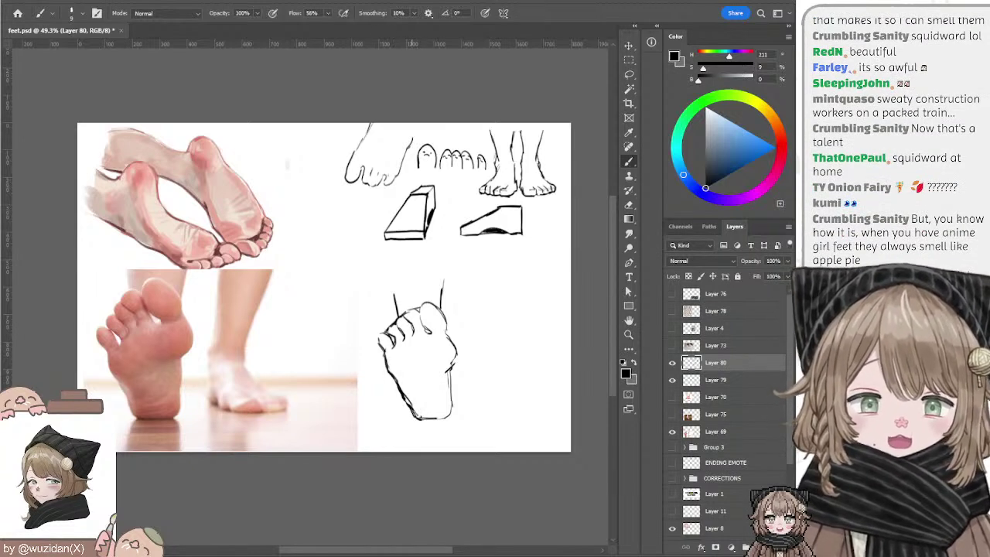
{"action": "key", "text": "l"}
{"action": "left_click_drag", "start_coordinate": [402, 281], "coordinate": [479, 279]}
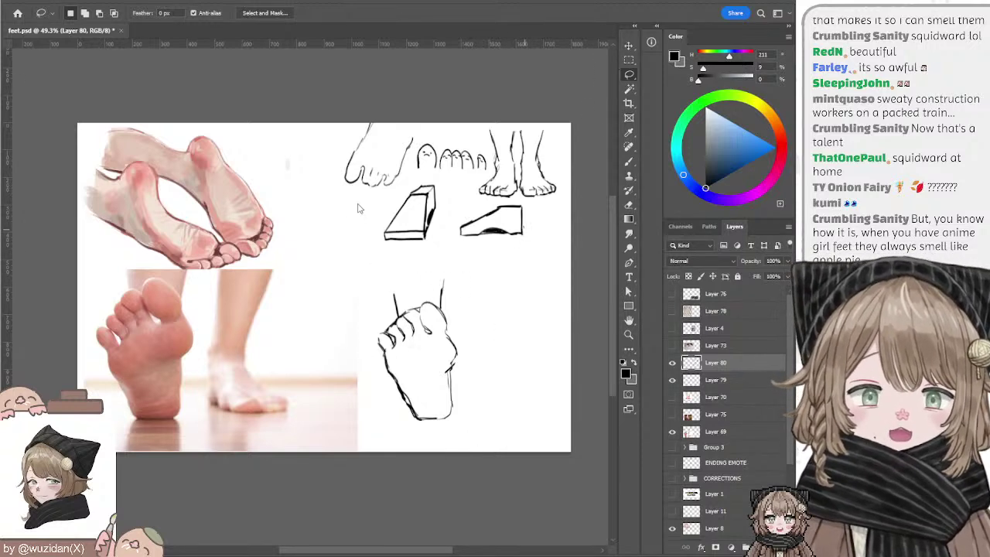
{"action": "key", "text": "b"}
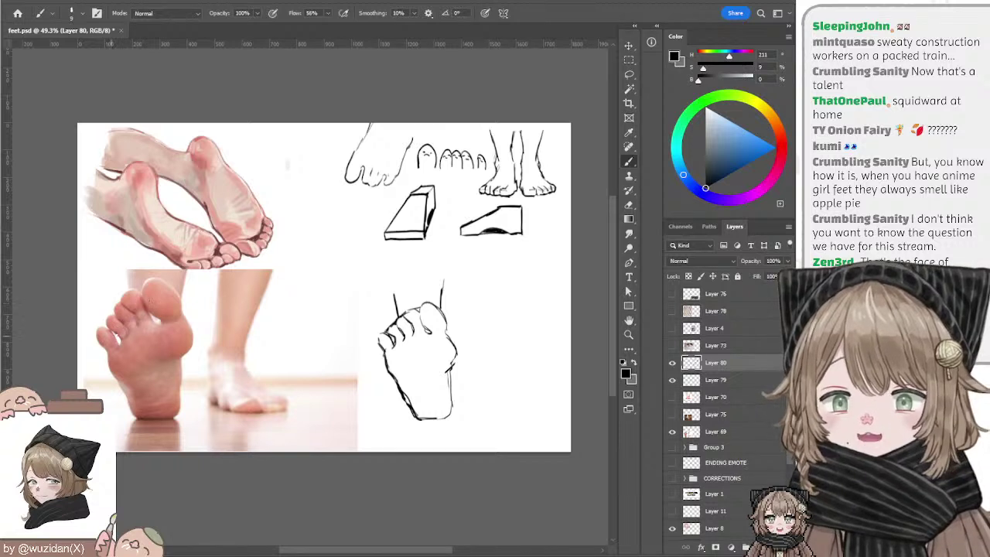
Step: Try strokes over the photo's toes and big toe, undoing them to leave the photo clean
{"action": "left_click_drag", "start_coordinate": [129, 319], "coordinate": [114, 332]}
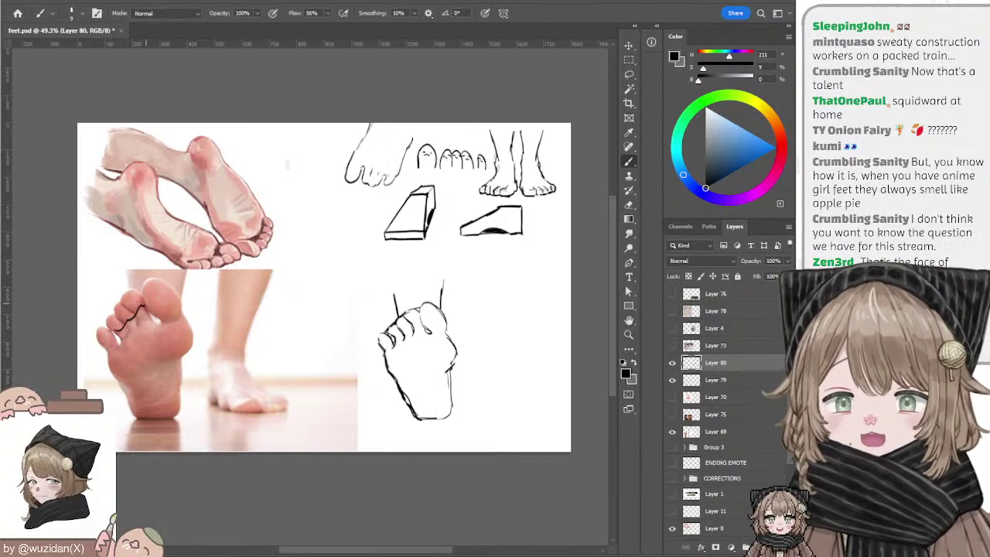
{"action": "key", "text": "ctrl+z"}
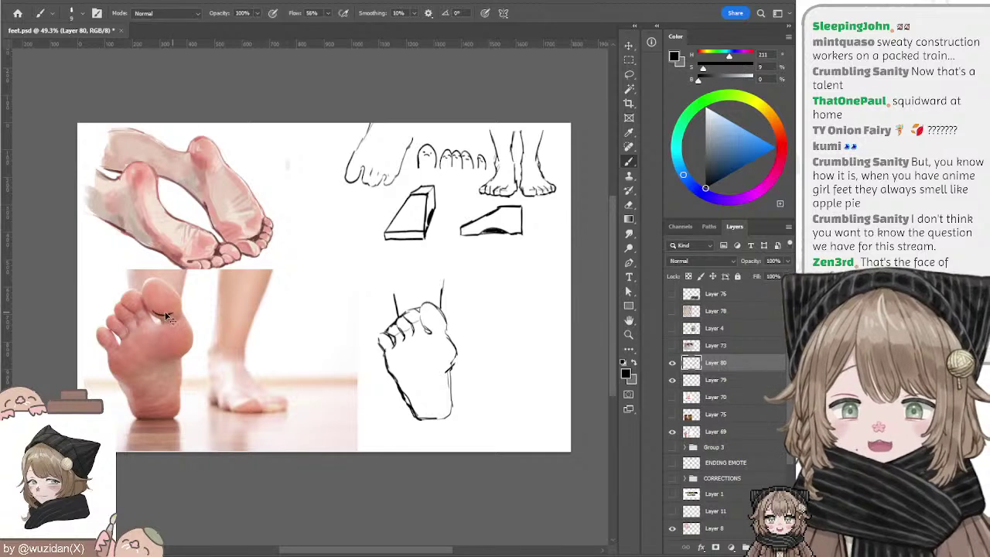
{"action": "mouse_move", "coordinate": [155, 313]}
{"action": "left_mouse_down"}
{"action": "mouse_move", "coordinate": [178, 311]}
{"action": "mouse_move", "coordinate": [159, 320]}
{"action": "left_mouse_up"}
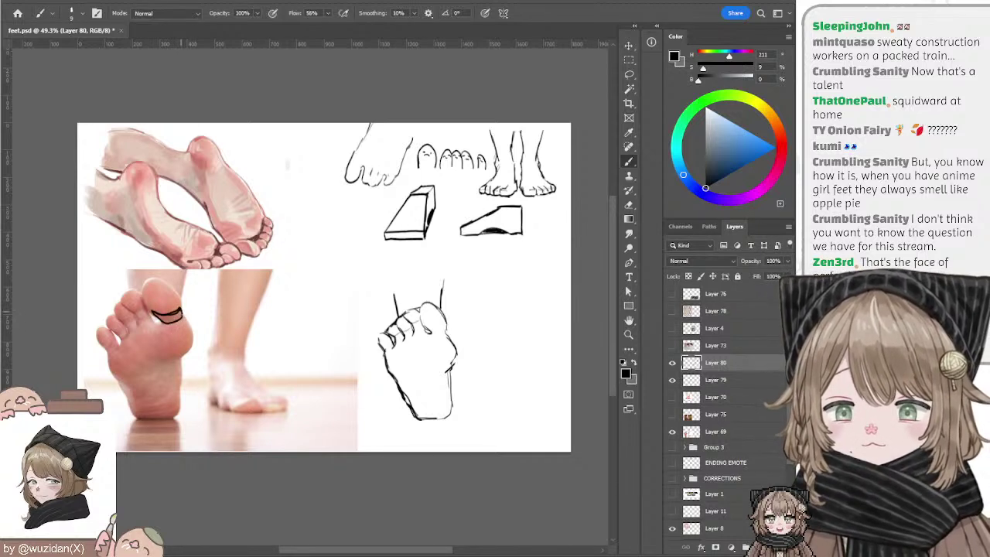
{"action": "key", "text": "ctrl+z"}
{"action": "key", "text": "ctrl+z"}
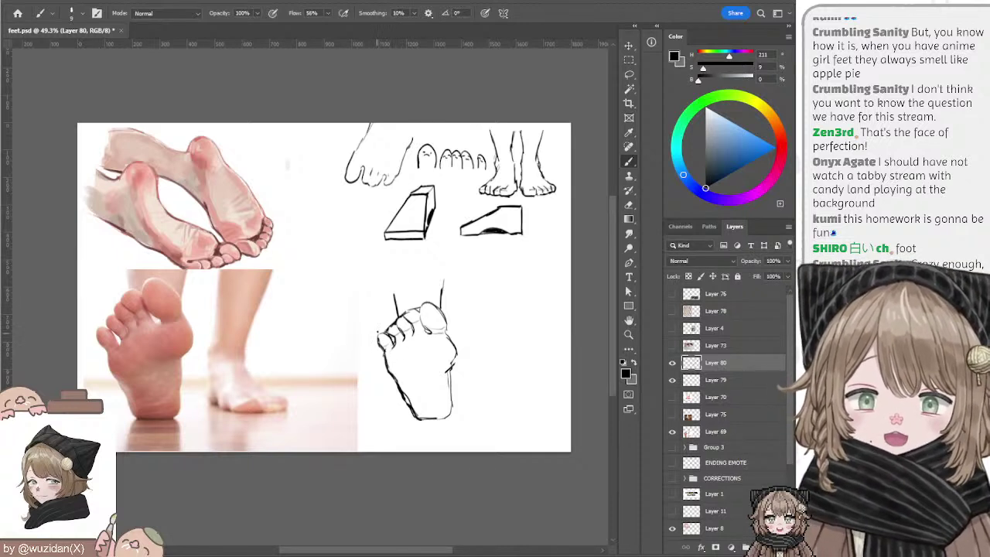
{"action": "key", "text": "e"}
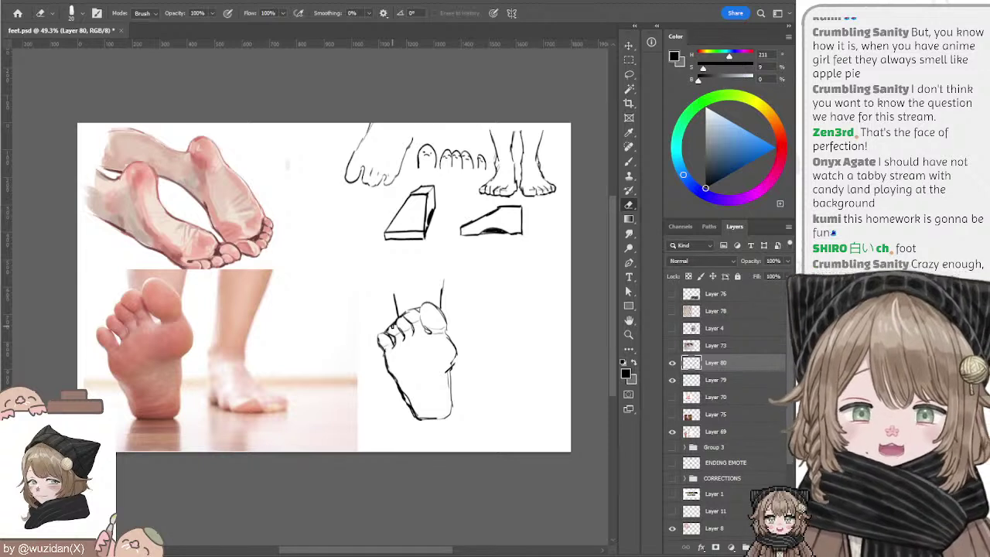
{"action": "key", "text": "b"}
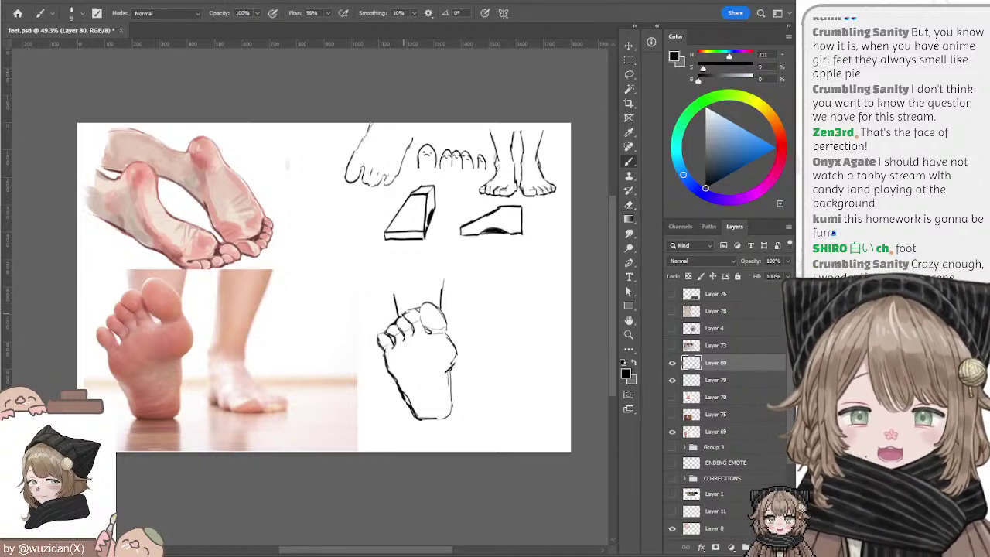
{"action": "key", "text": "e"}
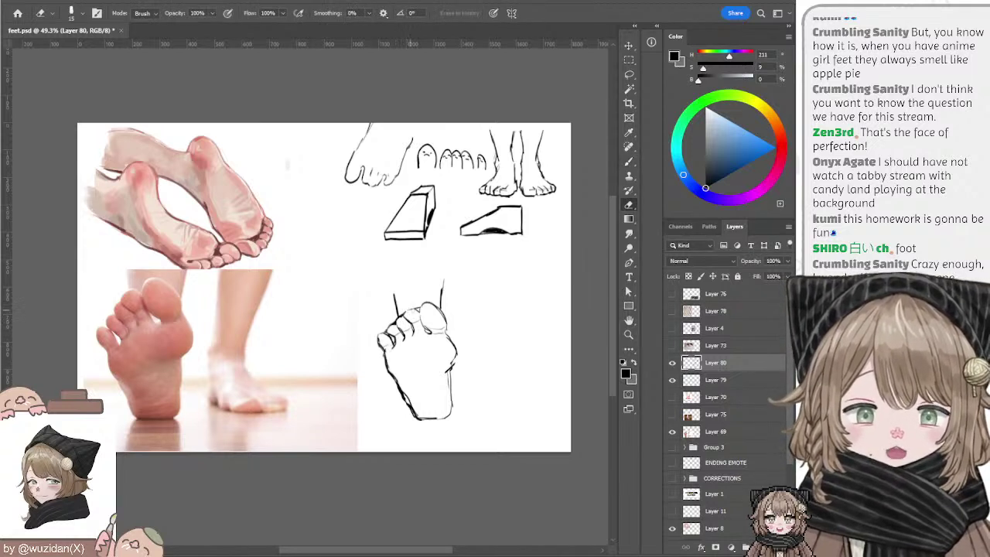
{"action": "key", "text": "b"}
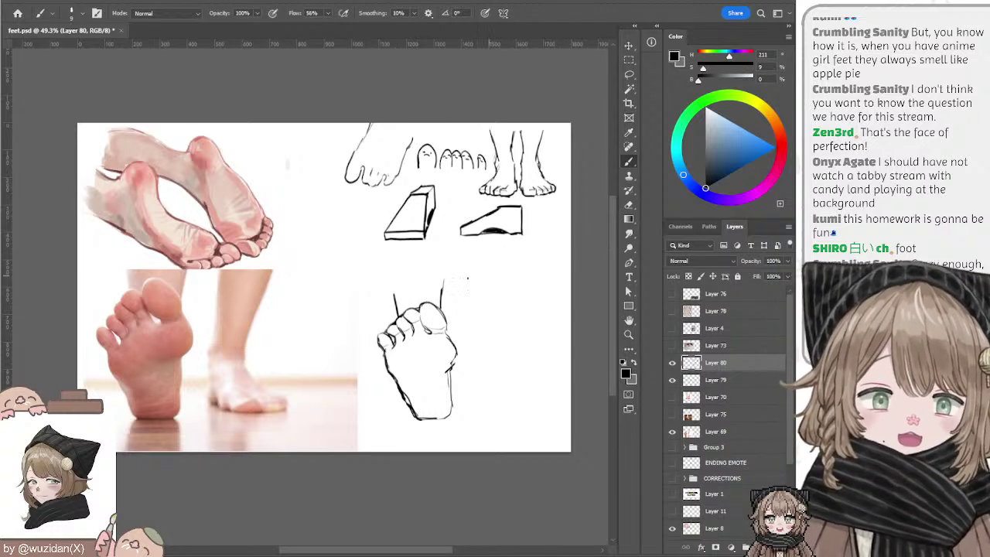
{"action": "key", "text": "l"}
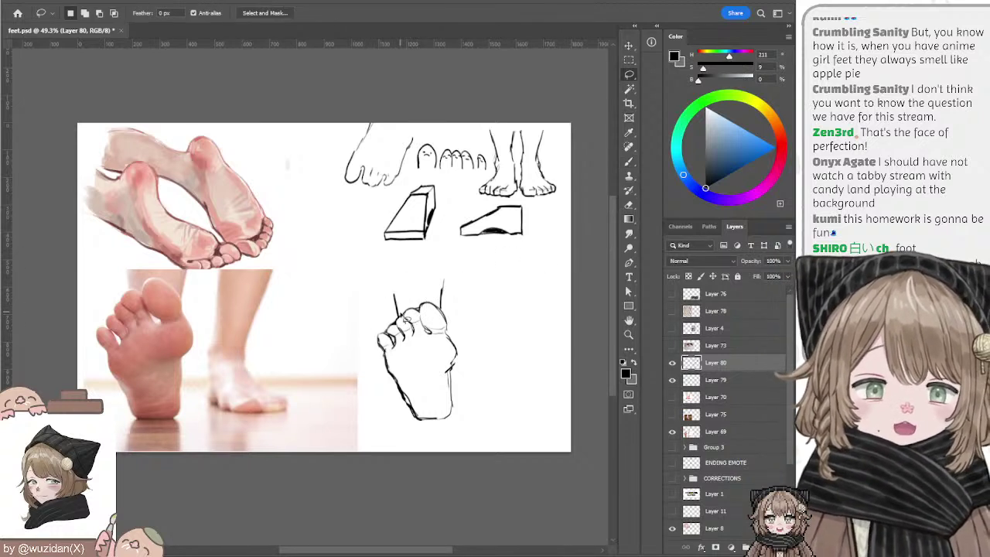
{"action": "key", "text": "b"}
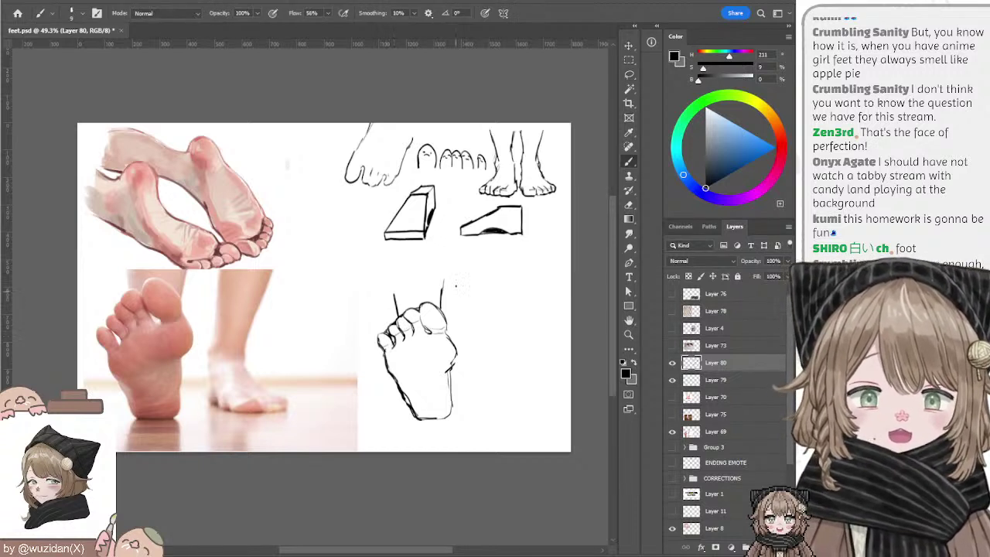
{"action": "key", "text": "l"}
Step: Lasso the toe-study foot sketch and scale it down to about half size
{"action": "left_click_drag", "start_coordinate": [390, 270], "coordinate": [495, 269]}
{"action": "key", "text": "v"}
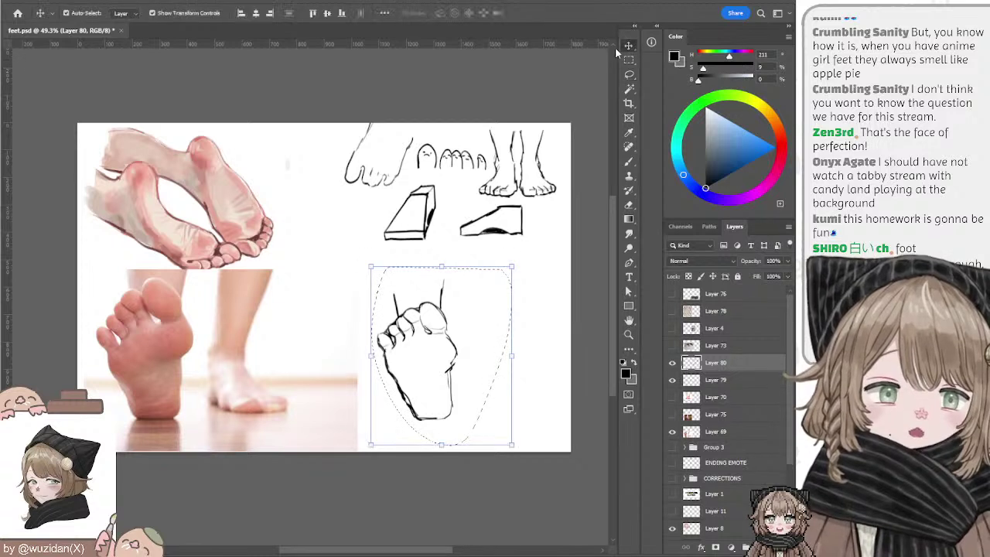
{"action": "mouse_move", "coordinate": [497, 425]}
{"action": "left_mouse_down"}
{"action": "mouse_move", "coordinate": [405, 332]}
{"action": "mouse_move", "coordinate": [418, 316]}
{"action": "mouse_move", "coordinate": [371, 298]}
{"action": "left_mouse_up"}
{"action": "key", "text": "Return"}
{"action": "key", "text": "l"}
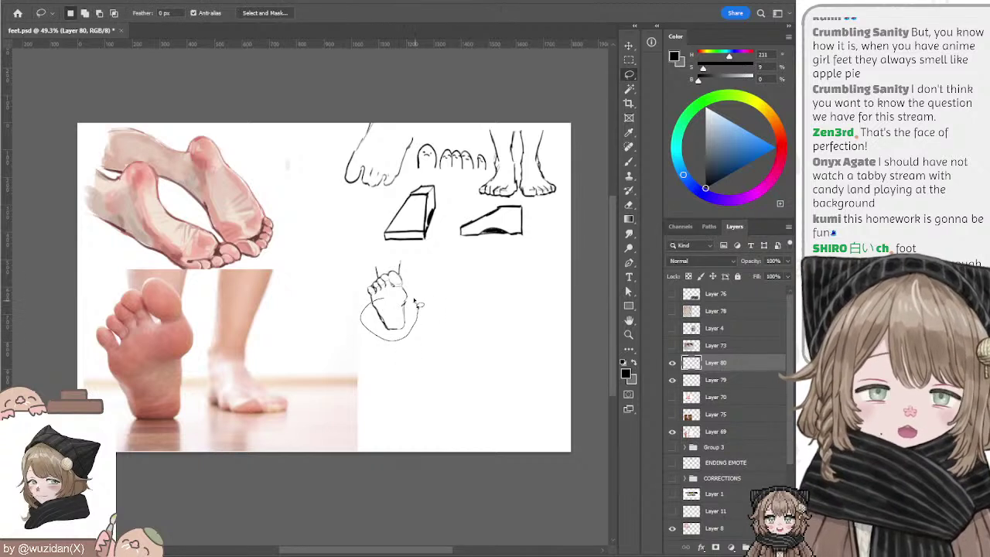
{"action": "left_click", "coordinate": [628, 46]}
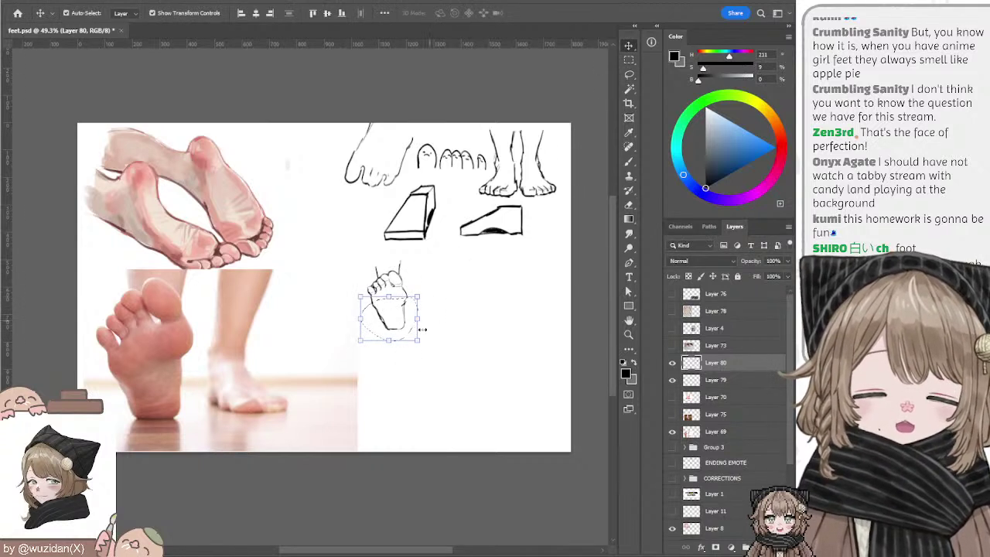
{"action": "key", "text": "ctrl+d"}
Step: Remove the sketch's bottom stroke and redraw its lower outline with brush and eraser
{"action": "key", "text": "e"}
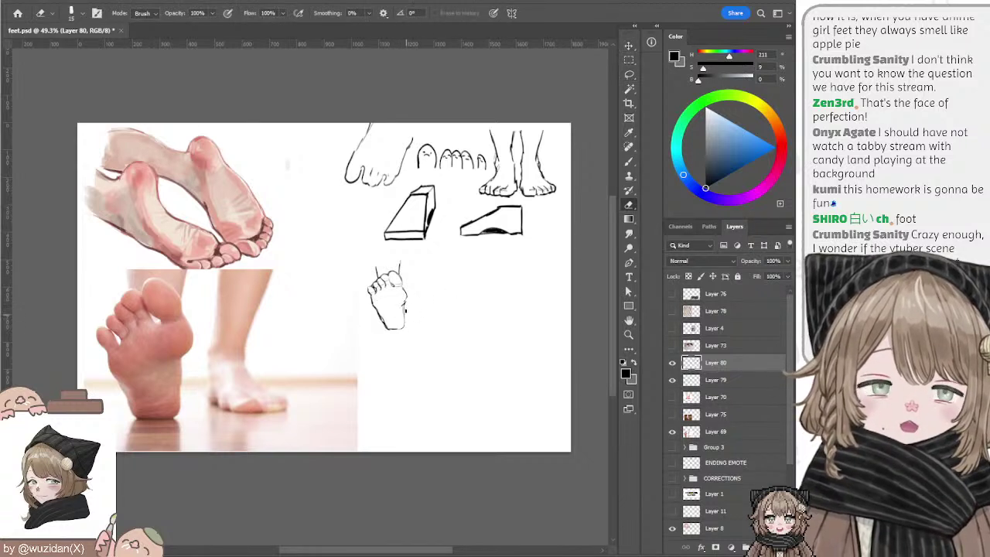
{"action": "key", "text": "b"}
{"action": "key", "text": "l"}
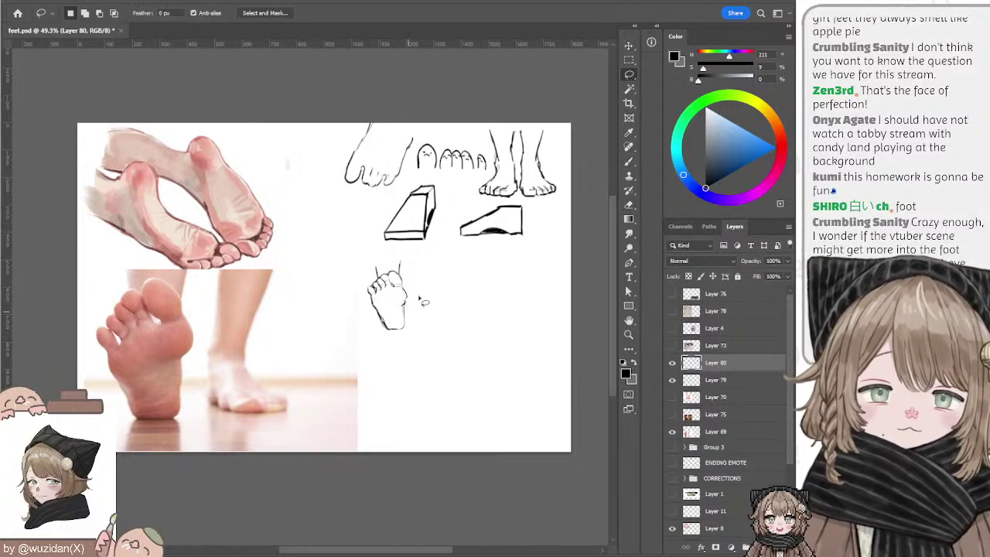
{"action": "key", "text": "ctrl+z"}
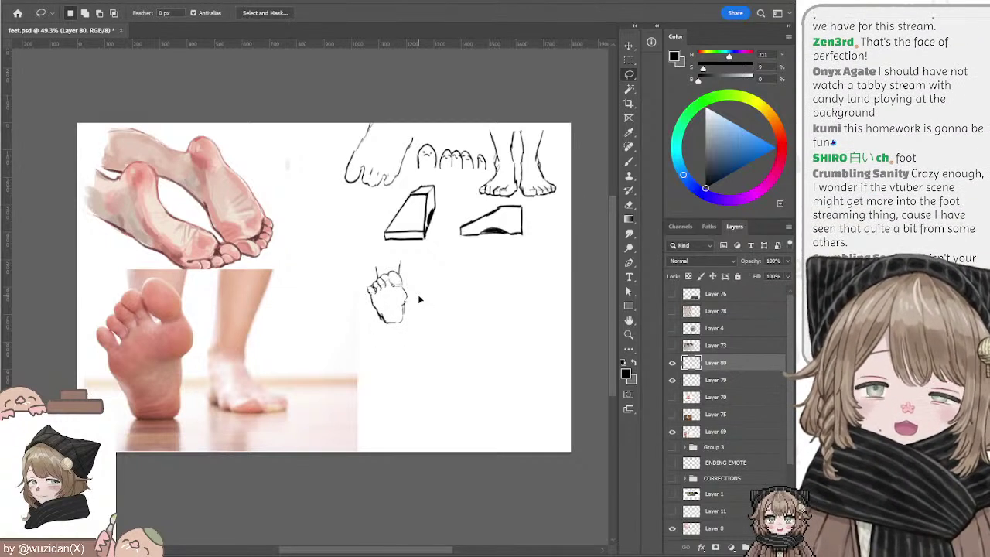
{"action": "key", "text": "e"}
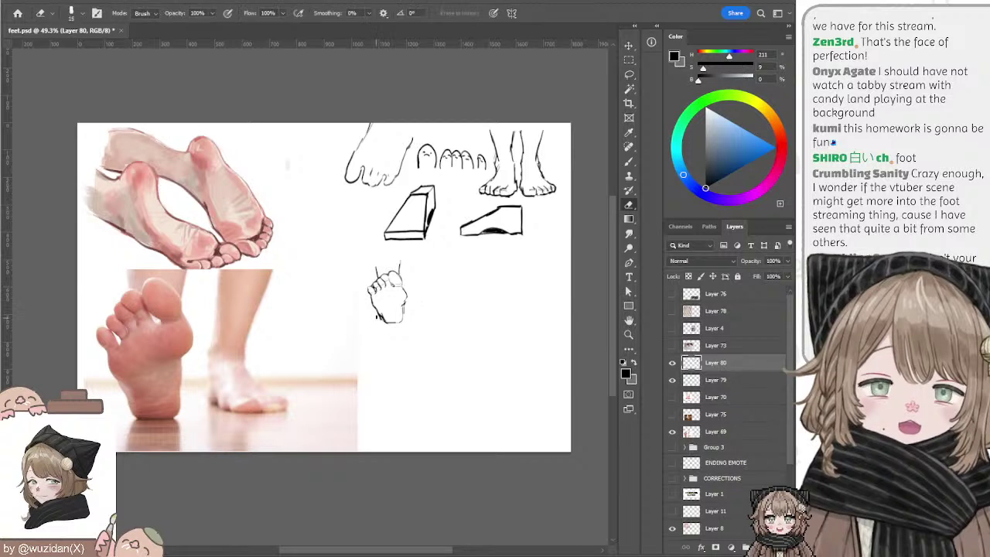
{"action": "key", "text": "b"}
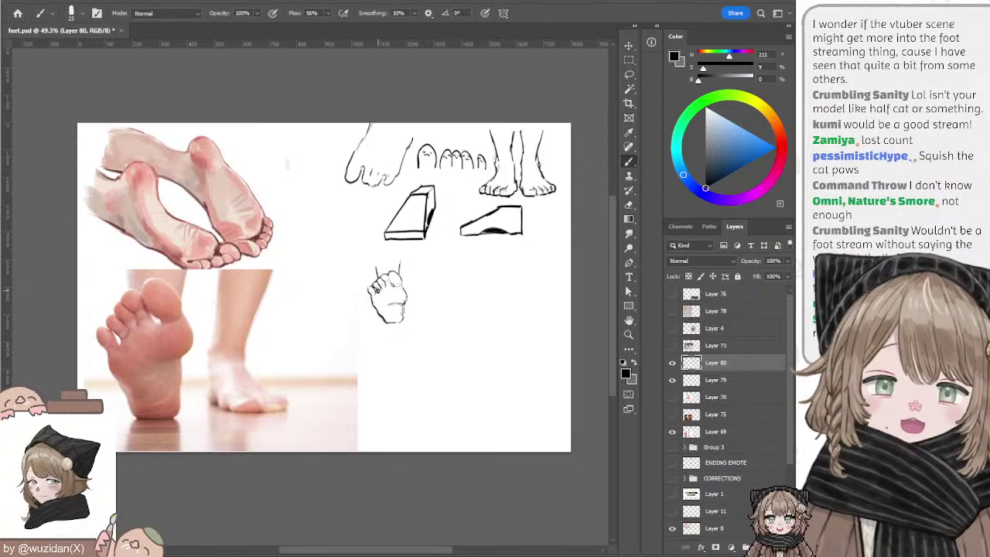
{"action": "key", "text": "e"}
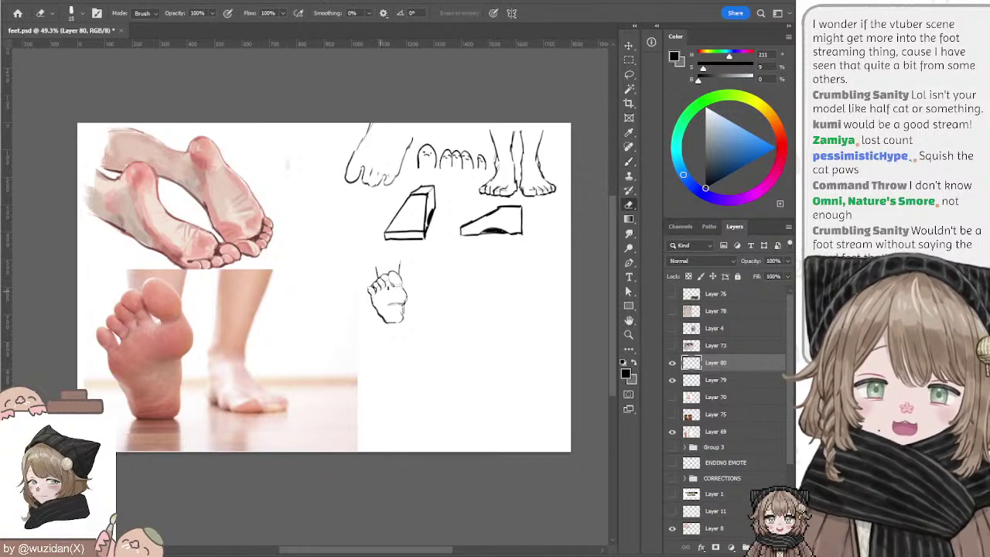
{"action": "key", "text": "b"}
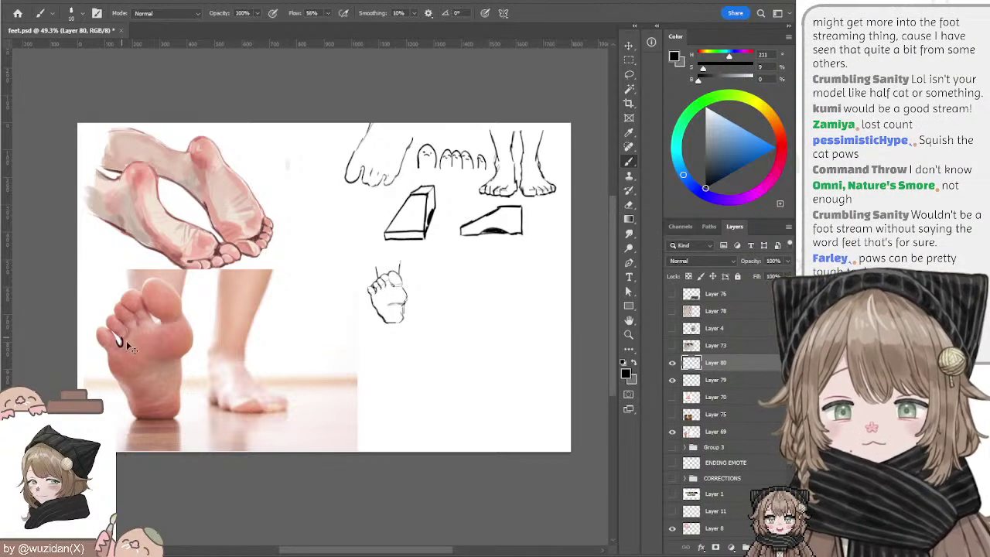
{"action": "left_click_drag", "start_coordinate": [121, 338], "coordinate": [148, 321]}
{"action": "key", "text": "ctrl+z"}
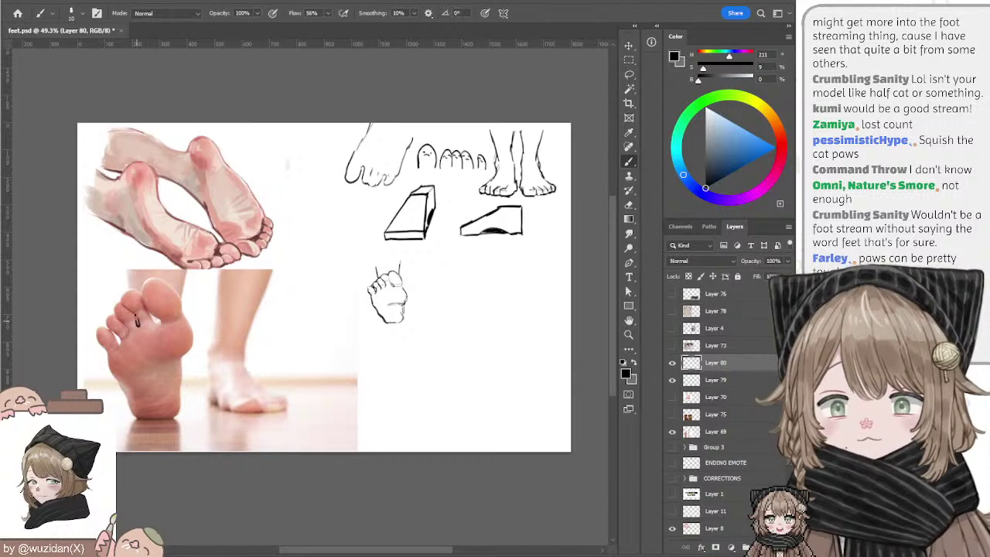
{"action": "left_click_drag", "start_coordinate": [123, 334], "coordinate": [129, 323]}
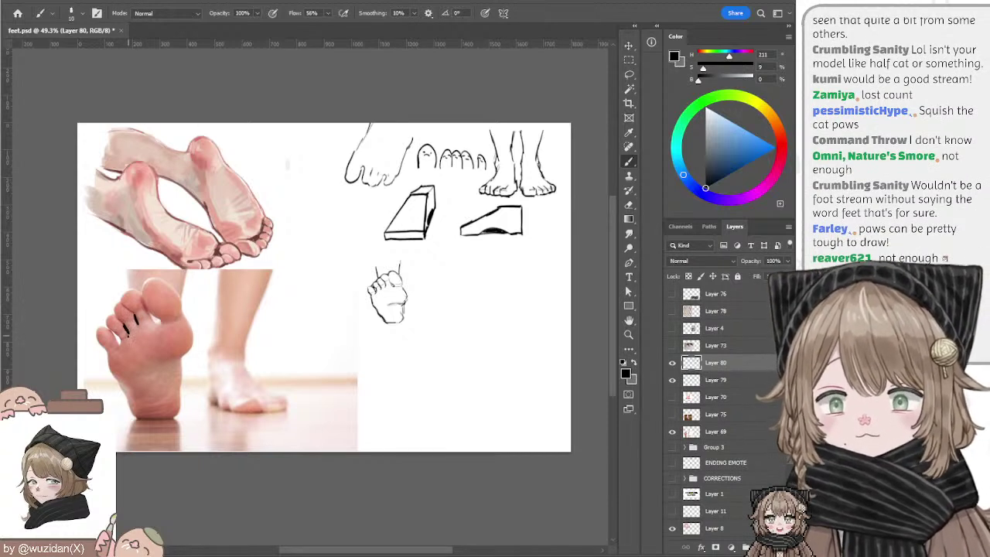
{"action": "key", "text": "ctrl+z"}
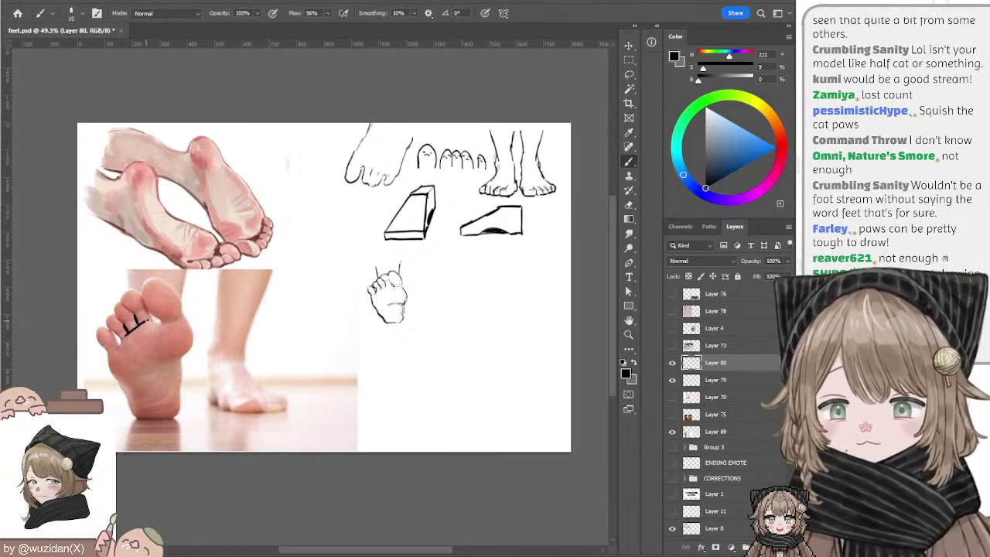
{"action": "key", "text": "ctrl+z"}
{"action": "left_click_drag", "start_coordinate": [121, 338], "coordinate": [151, 321]}
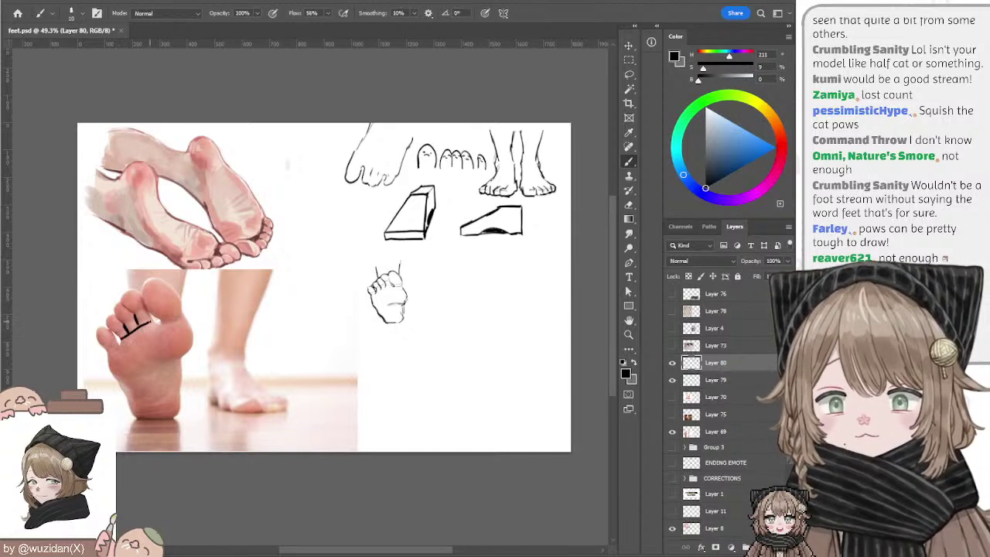
{"action": "key", "text": "ctrl+z"}
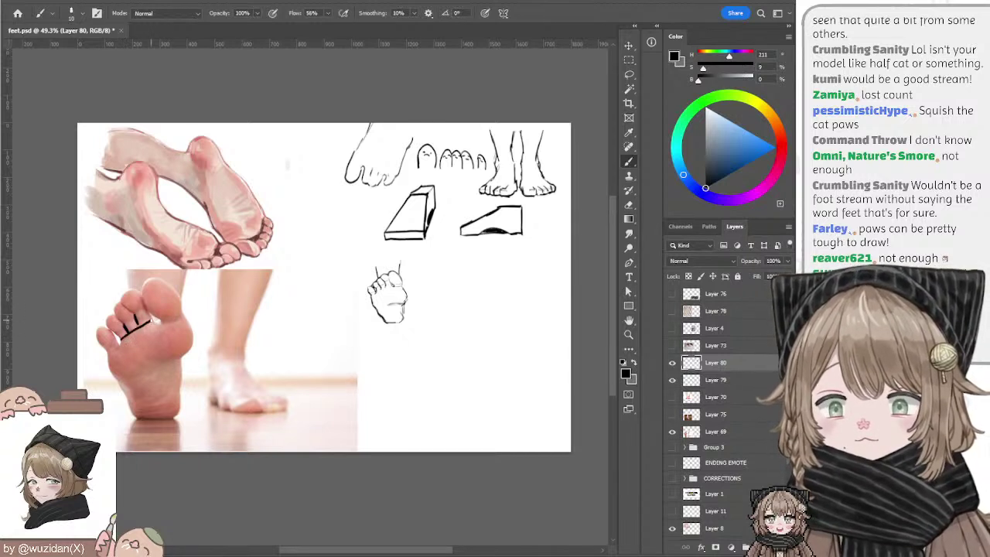
{"action": "mouse_move", "coordinate": [155, 326]}
{"action": "left_mouse_down"}
{"action": "mouse_move", "coordinate": [165, 319]}
{"action": "mouse_move", "coordinate": [143, 337]}
{"action": "mouse_move", "coordinate": [159, 325]}
{"action": "left_mouse_up"}
{"action": "key", "text": "ctrl+z"}
{"action": "key", "text": "ctrl+z"}
{"action": "key", "text": "ctrl+z"}
{"action": "left_click_drag", "start_coordinate": [116, 349], "coordinate": [168, 320]}
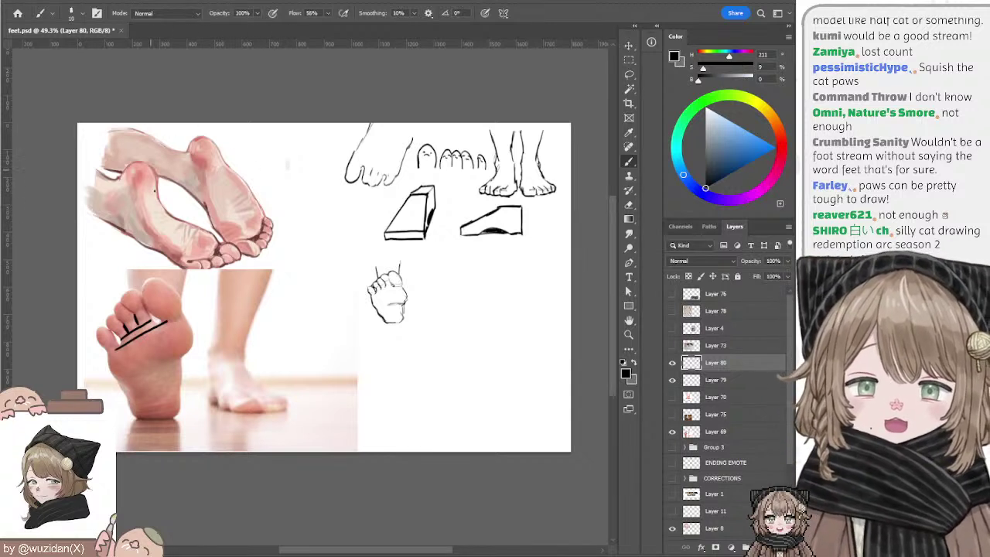
{"action": "key", "text": "ctrl+z"}
{"action": "key", "text": "ctrl+z"}
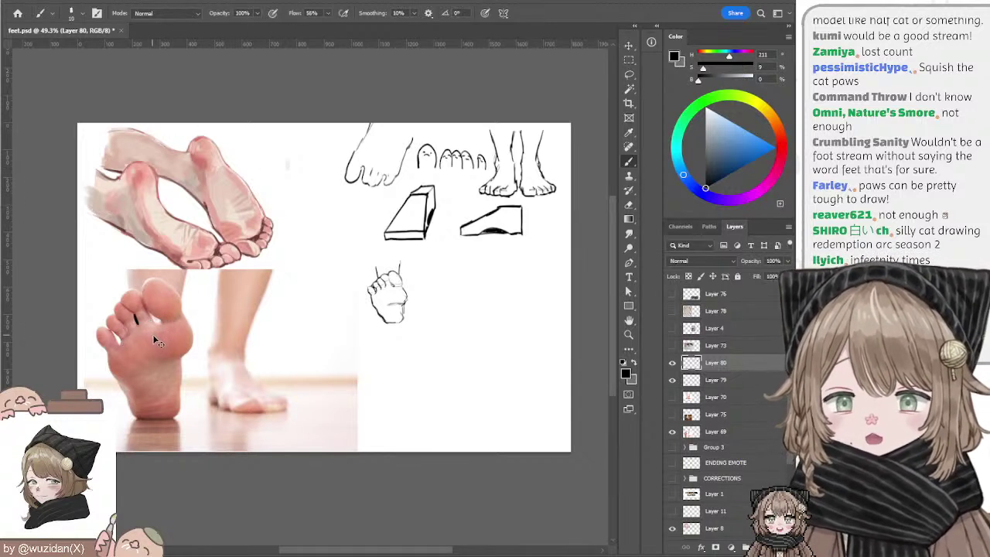
{"action": "key", "text": "ctrl+z"}
{"action": "key", "text": "l"}
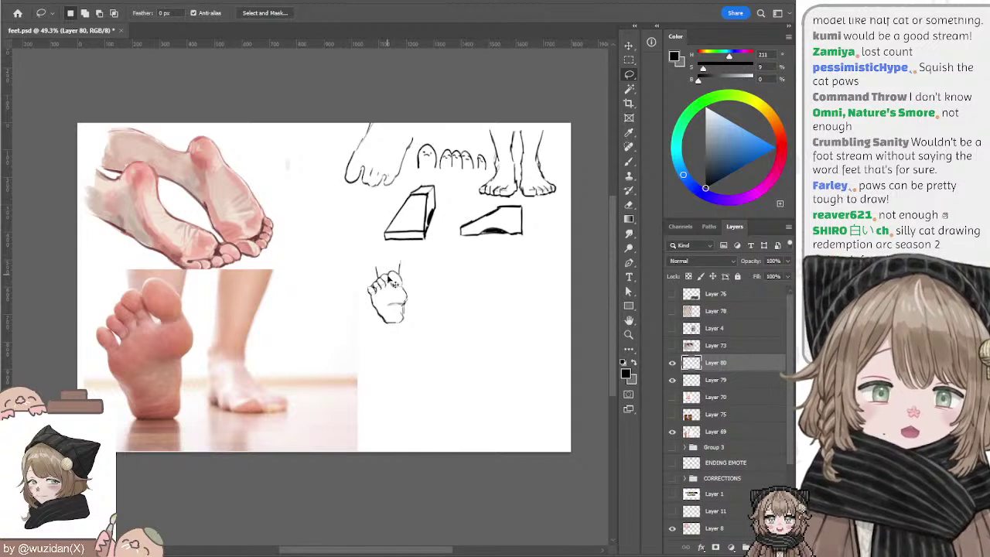
Step: Touch up the small foot sketch's outline, lasso it, and make Layer 69 active
{"action": "key", "text": "b"}
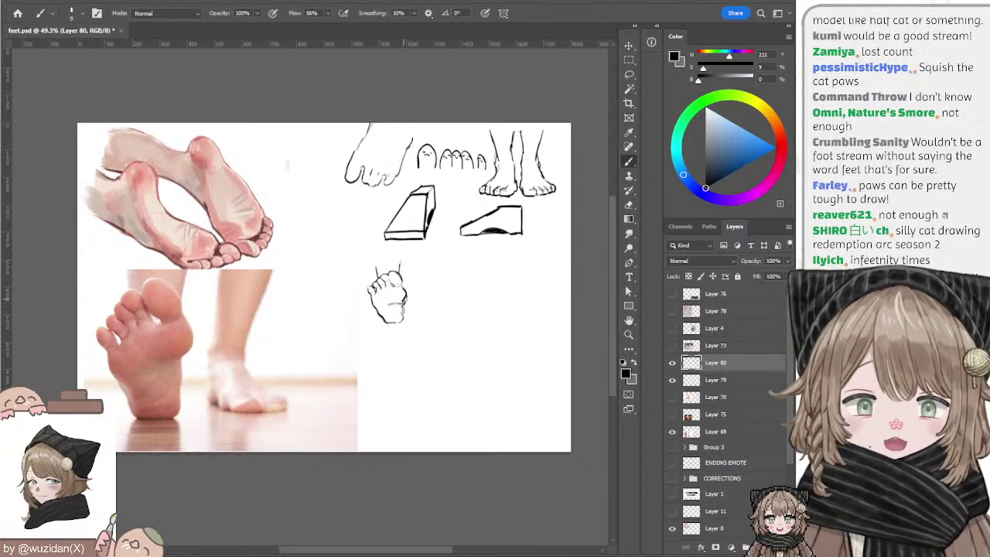
{"action": "key", "text": "e"}
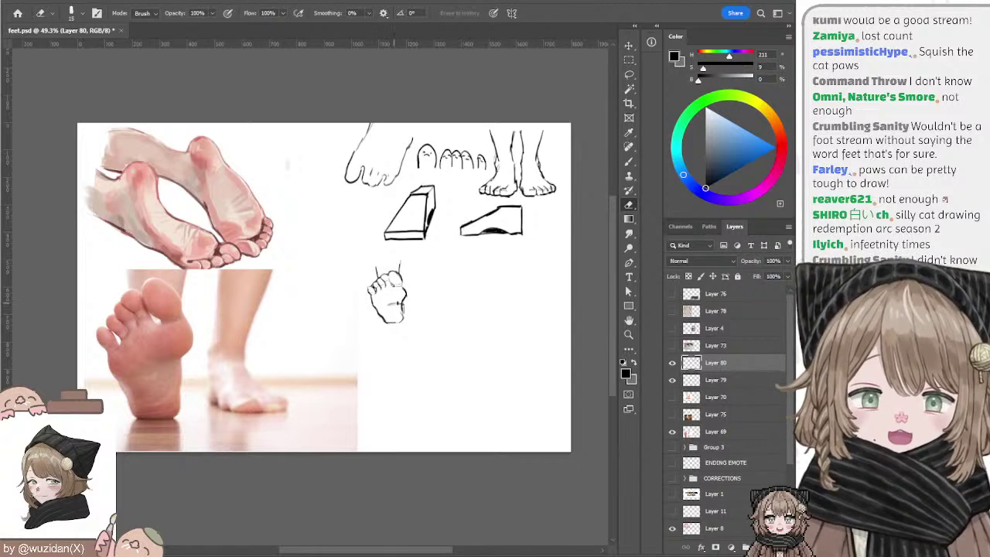
{"action": "key", "text": "b"}
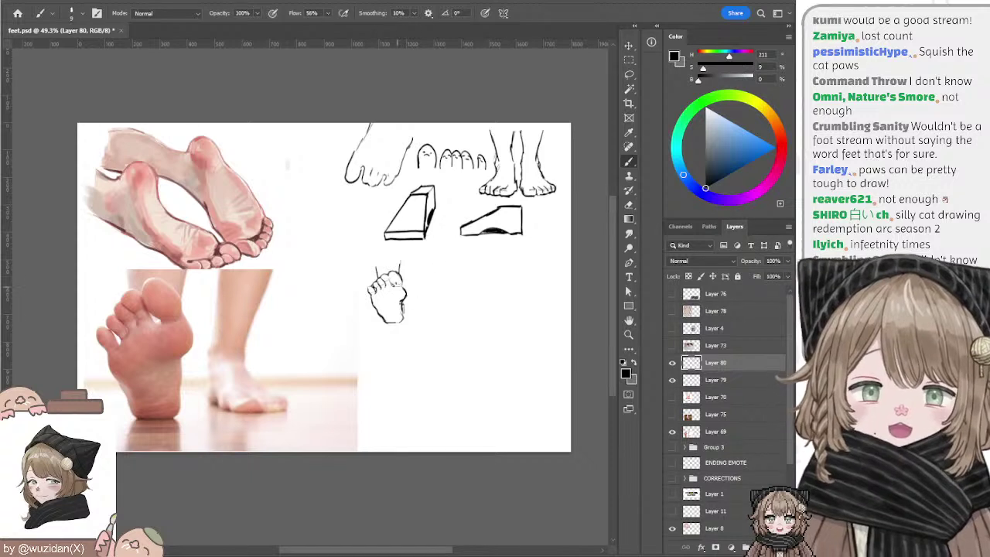
{"action": "key", "text": "l"}
{"action": "left_click_drag", "start_coordinate": [387, 251], "coordinate": [379, 253]}
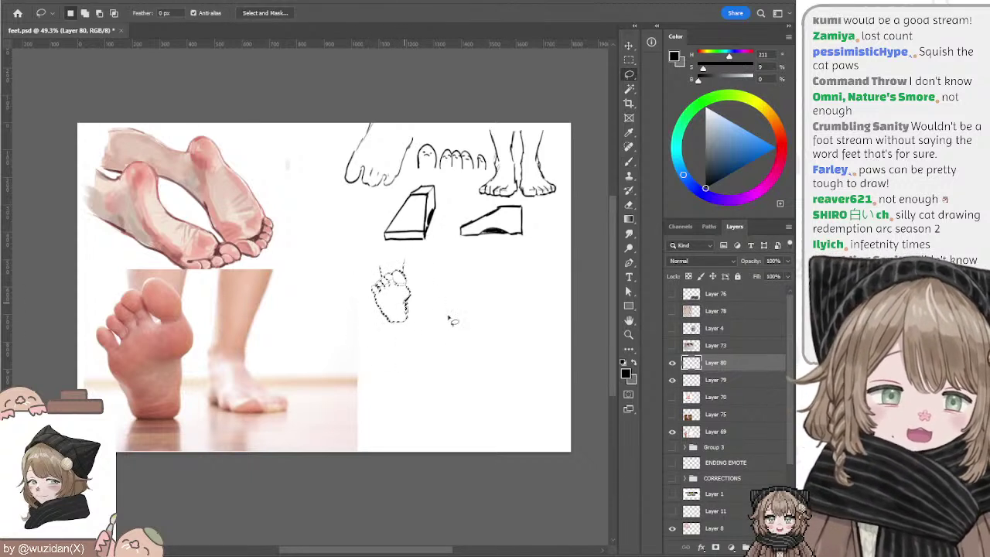
{"action": "left_click", "coordinate": [259, 365], "text": "ctrl"}
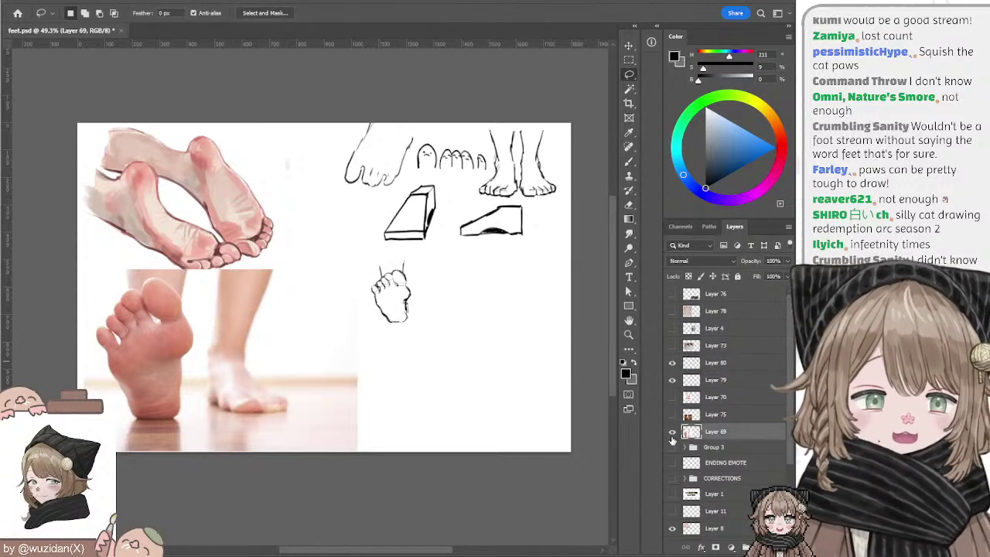
Step: Swap the standing-foot photo for the tiptoe-foot photo on Layer 75 and nudge it up-left
{"action": "left_click", "coordinate": [672, 432]}
{"action": "left_click", "coordinate": [672, 415]}
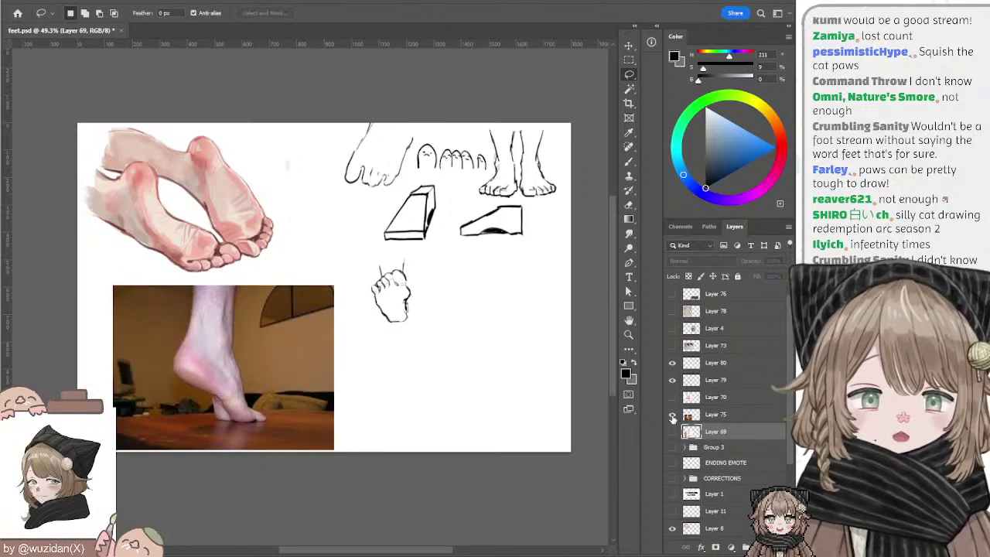
{"action": "left_click_drag", "start_coordinate": [270, 392], "coordinate": [257, 378]}
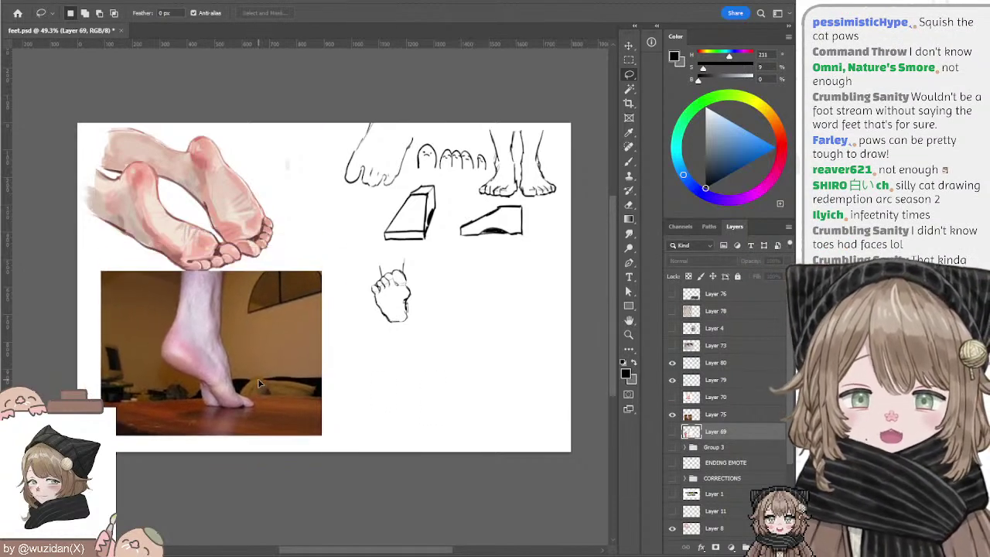
Step: Paint over the tiptoe photo's leg with its sampled pale pink skin tone, then select Layer 80
{"action": "left_click", "coordinate": [258, 378], "text": "ctrl"}
{"action": "key", "text": "b"}
{"action": "left_click", "coordinate": [194, 284], "text": "alt"}
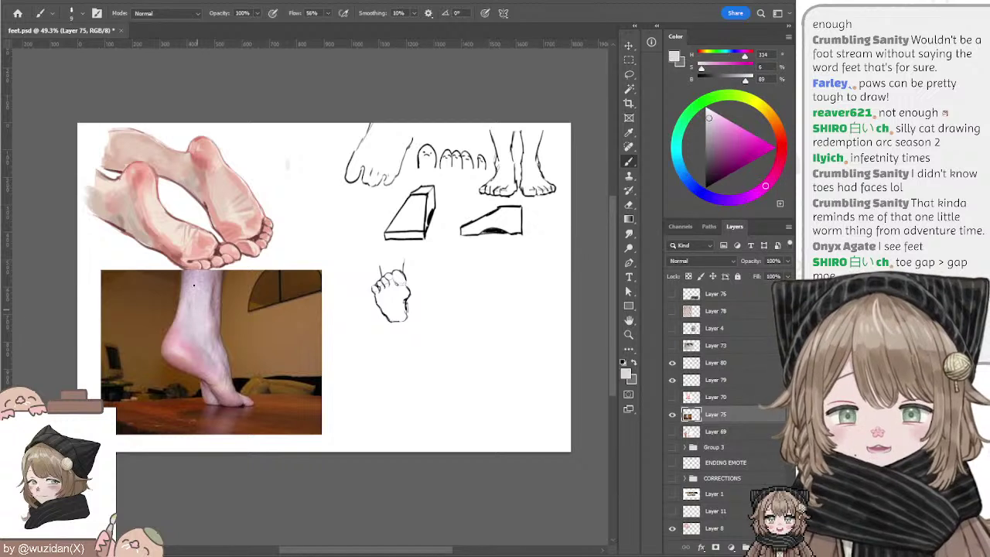
{"action": "mouse_move", "coordinate": [194, 285]}
{"action": "left_mouse_down"}
{"action": "mouse_move", "coordinate": [202, 304]}
{"action": "mouse_move", "coordinate": [206, 289]}
{"action": "left_mouse_up"}
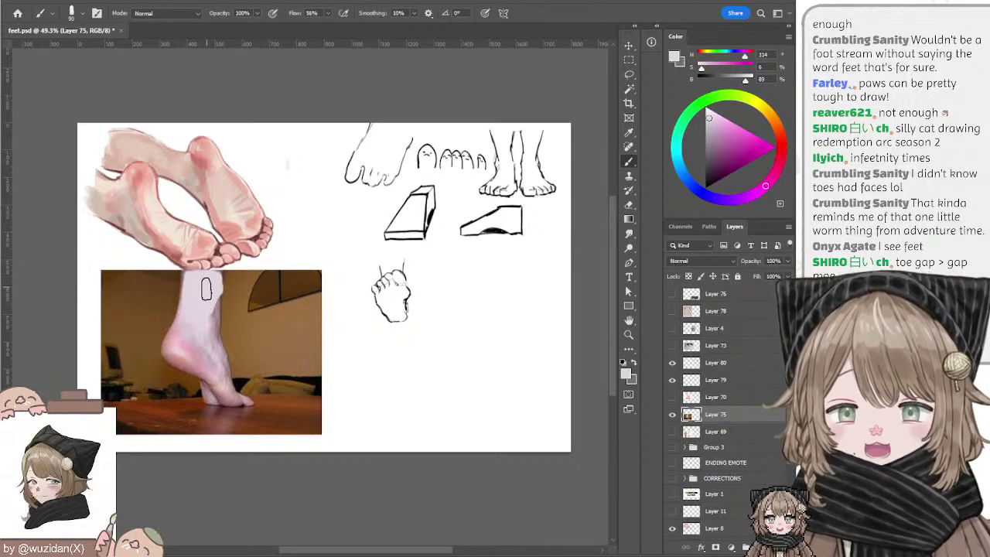
{"action": "left_click", "coordinate": [408, 303], "text": "ctrl"}
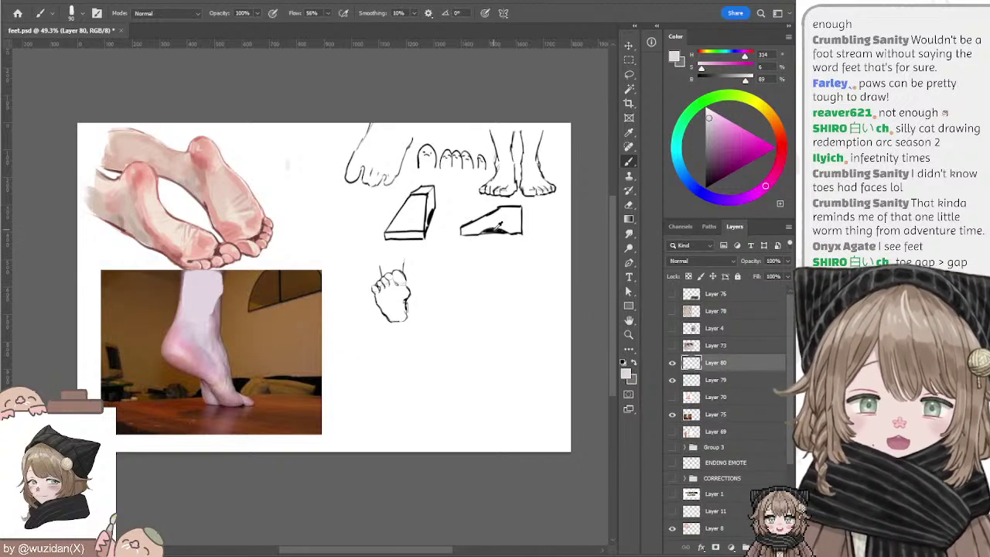
Step: With a fine black brush, draw the vertical leg line beside the toe study
{"action": "key", "text": "d"}
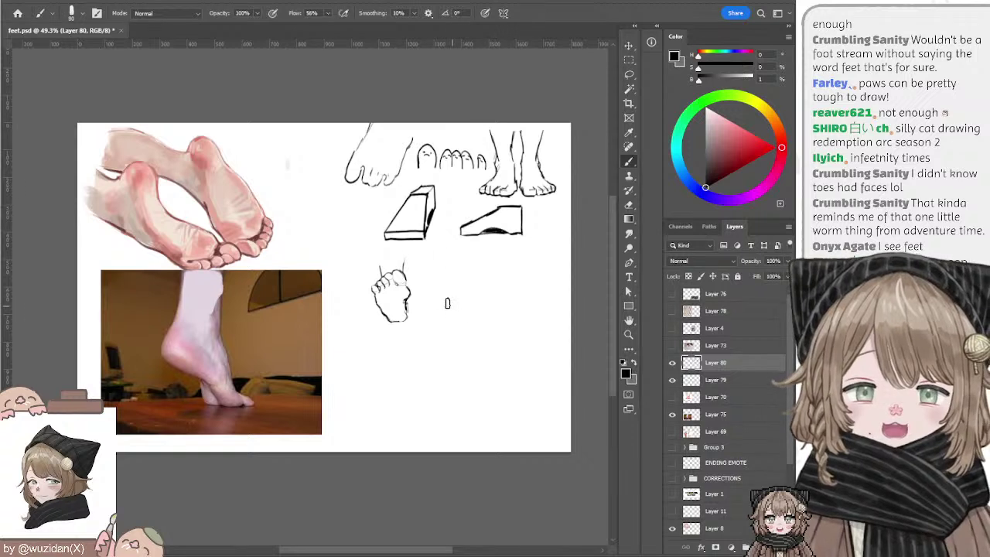
{"action": "key", "text": "bracketleft"}
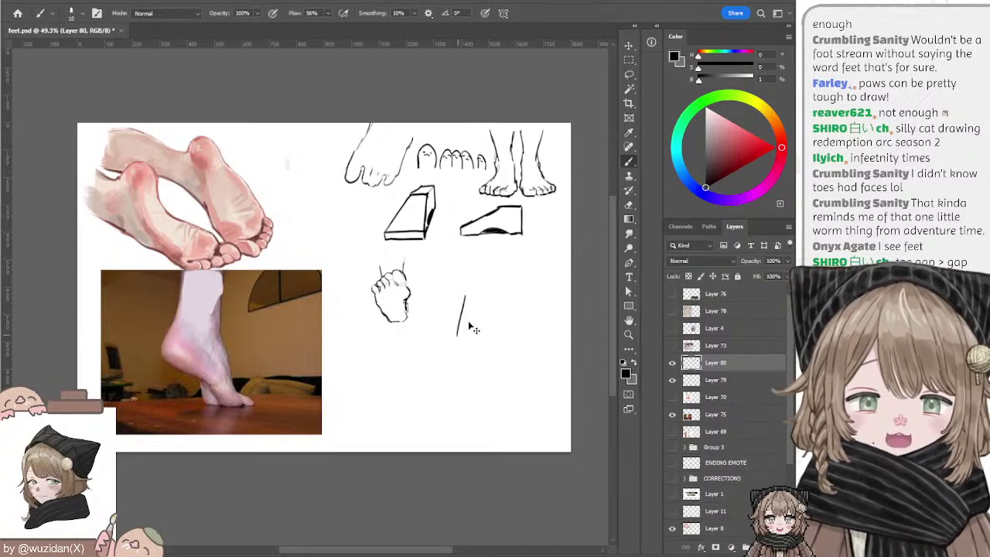
{"action": "left_click_drag", "start_coordinate": [454, 288], "coordinate": [449, 326]}
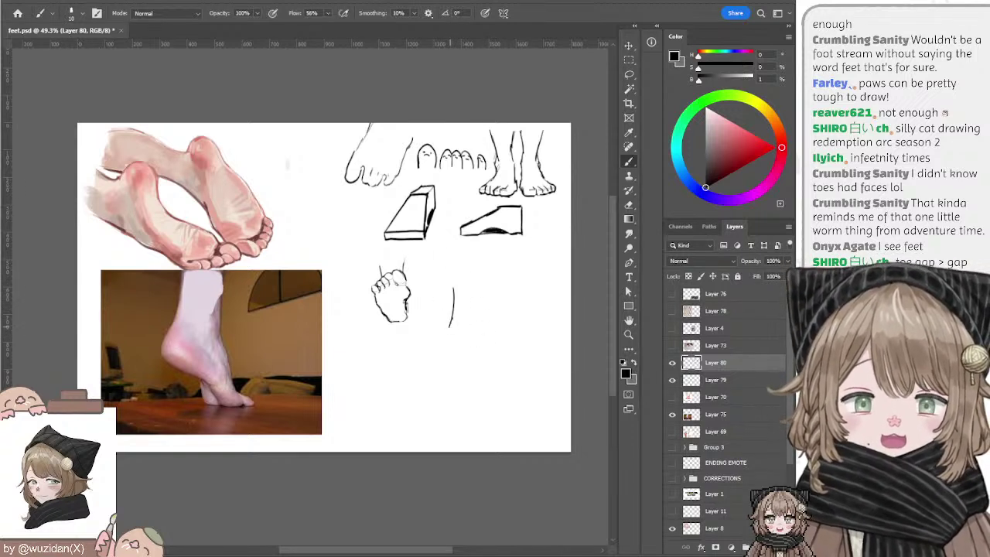
{"action": "left_click_drag", "start_coordinate": [454, 278], "coordinate": [448, 325]}
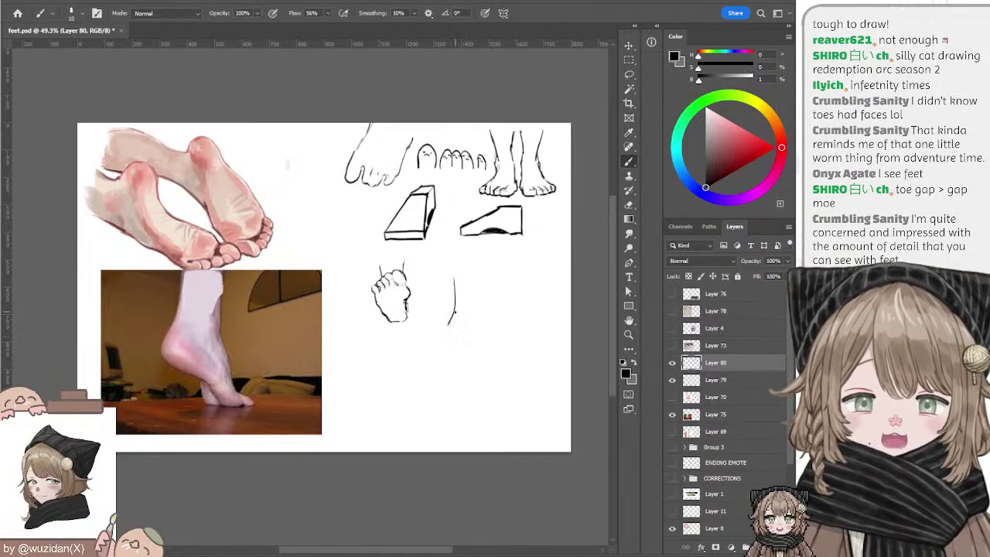
{"action": "left_click_drag", "start_coordinate": [449, 318], "coordinate": [446, 341]}
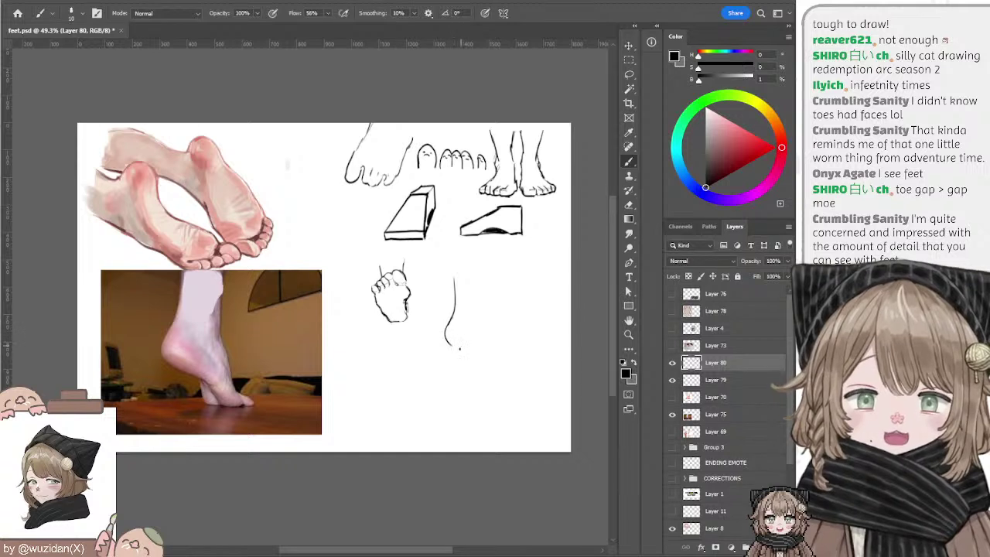
Step: Try tracing the heel, sole and ankle on the photo, undoing every trial stroke
{"action": "mouse_move", "coordinate": [174, 359]}
{"action": "left_mouse_down"}
{"action": "mouse_move", "coordinate": [215, 399]}
{"action": "mouse_move", "coordinate": [243, 409]}
{"action": "mouse_move", "coordinate": [177, 344]}
{"action": "mouse_move", "coordinate": [172, 361]}
{"action": "mouse_move", "coordinate": [218, 407]}
{"action": "left_mouse_up"}
{"action": "key", "text": "ctrl+z"}
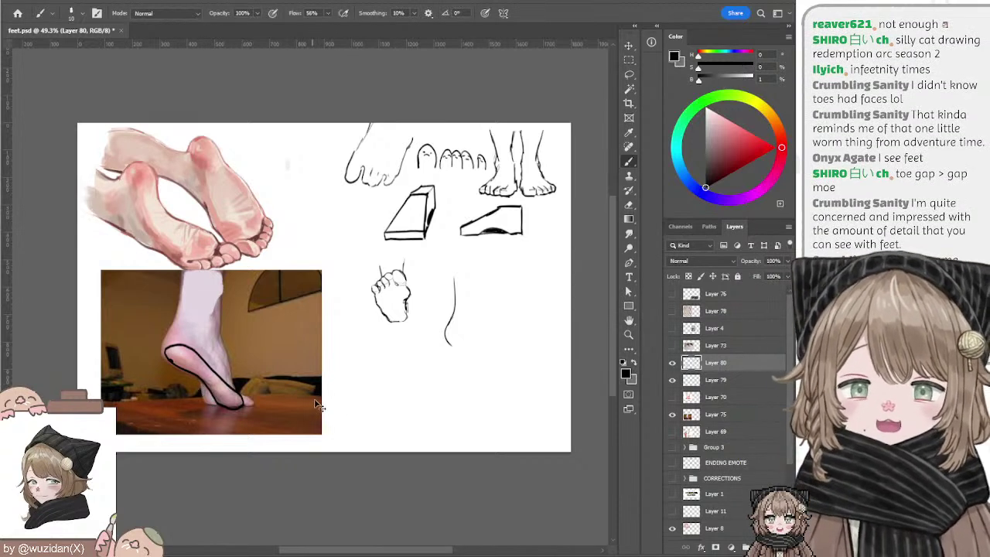
{"action": "key", "text": "ctrl+z"}
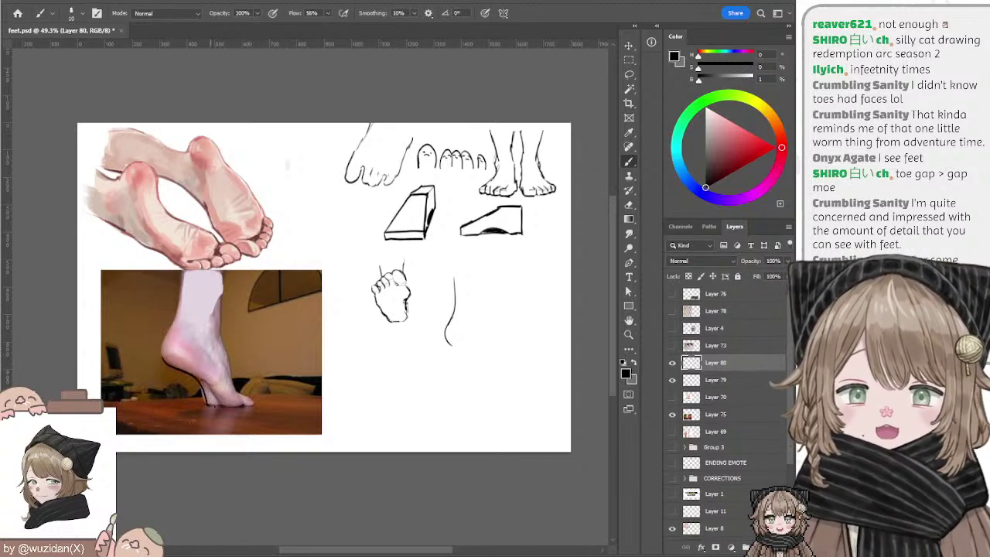
{"action": "left_click_drag", "start_coordinate": [207, 383], "coordinate": [240, 407]}
{"action": "key", "text": "ctrl+z"}
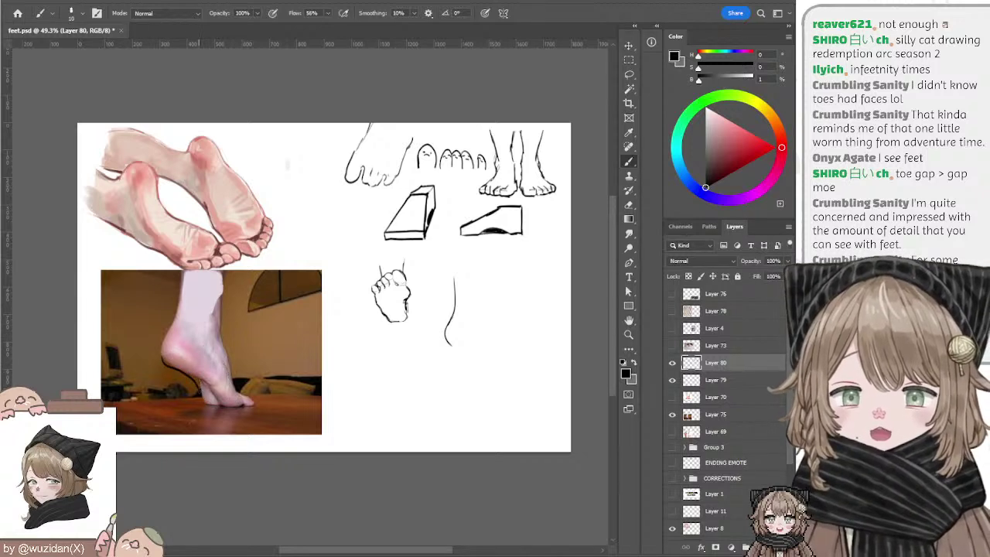
{"action": "left_click_drag", "start_coordinate": [229, 371], "coordinate": [219, 327]}
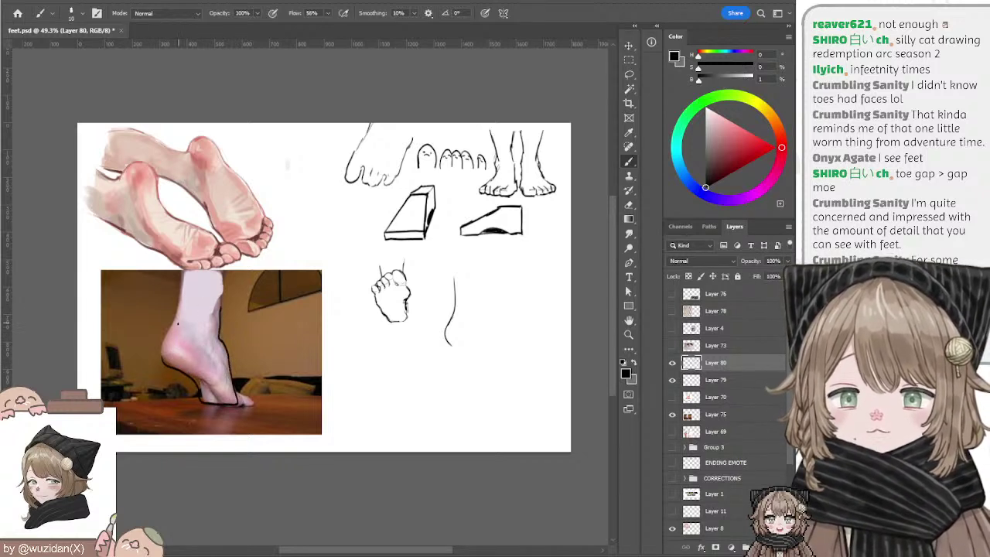
{"action": "key", "text": "ctrl+z"}
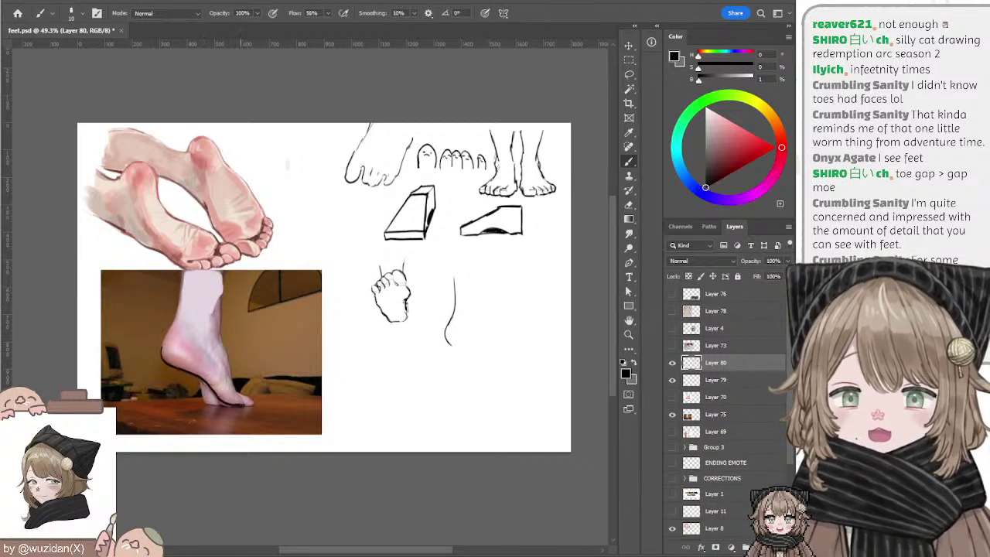
{"action": "left_click_drag", "start_coordinate": [229, 357], "coordinate": [218, 326]}
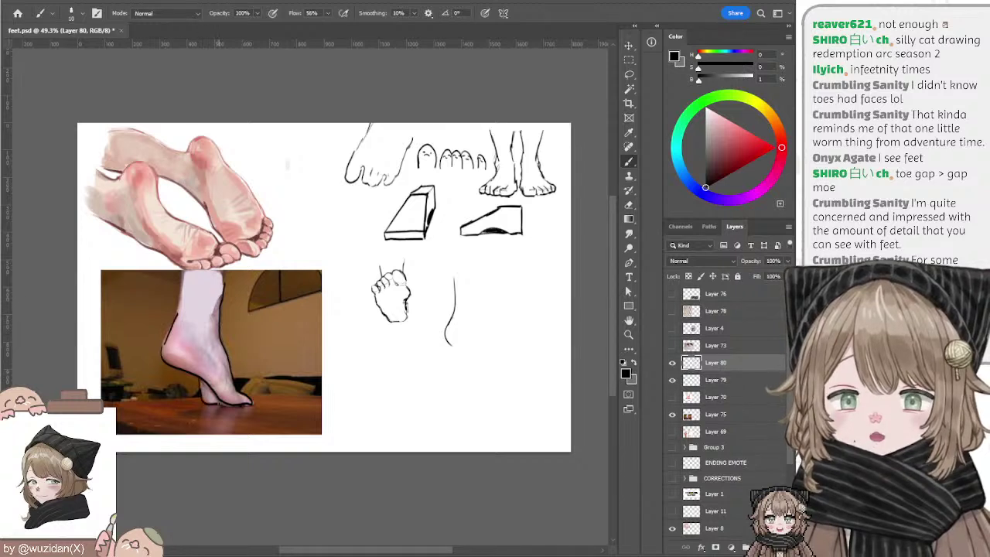
{"action": "key", "text": "ctrl+z"}
{"action": "key", "text": "ctrl+z"}
{"action": "key", "text": "ctrl+z"}
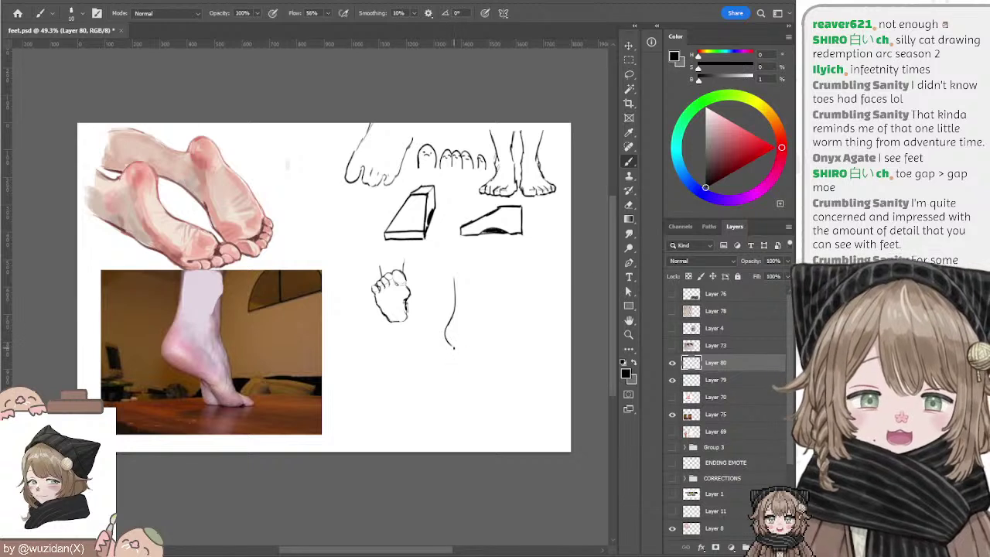
Step: Outline the foot down around the heel and along the sole toward the toes
{"action": "left_click_drag", "start_coordinate": [462, 356], "coordinate": [475, 365]}
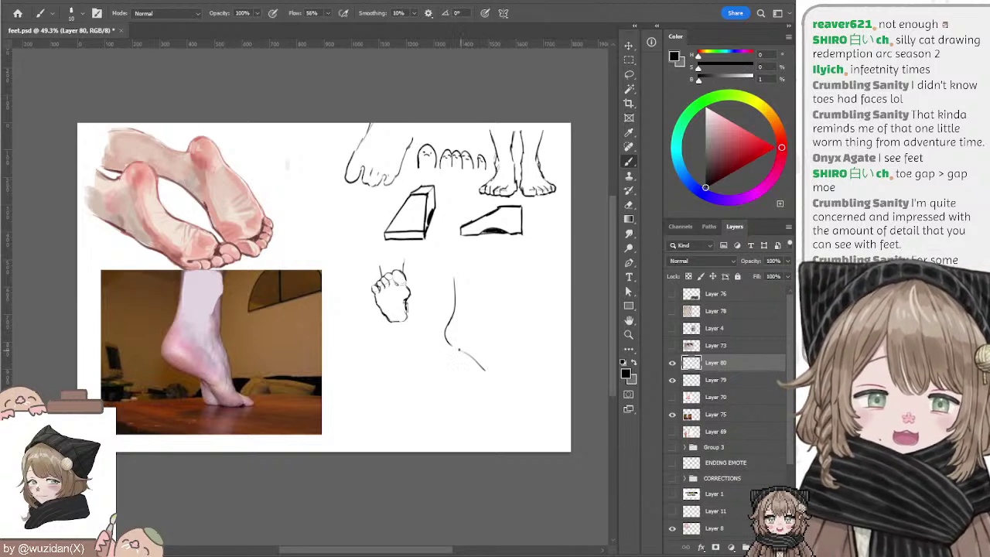
{"action": "key", "text": "ctrl+z"}
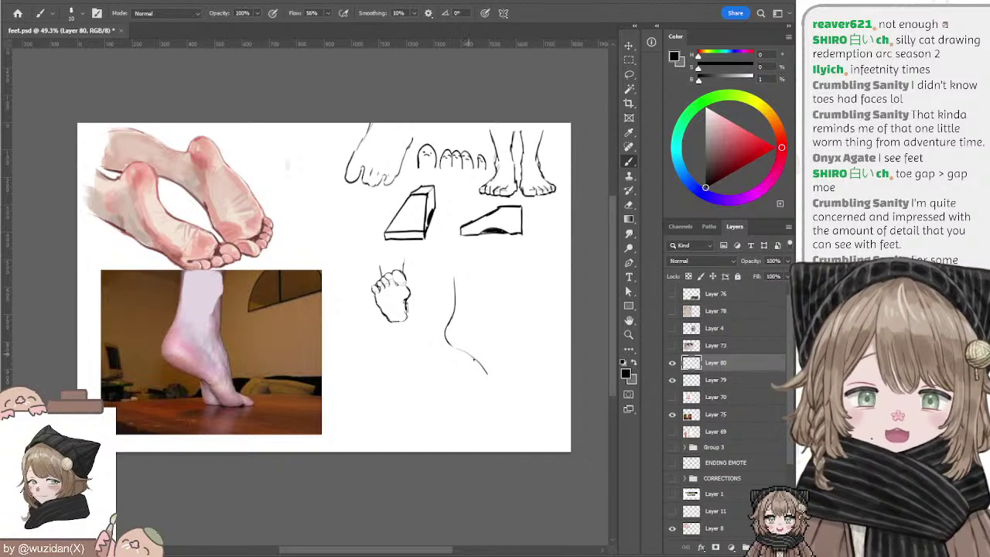
{"action": "left_click_drag", "start_coordinate": [473, 358], "coordinate": [495, 384]}
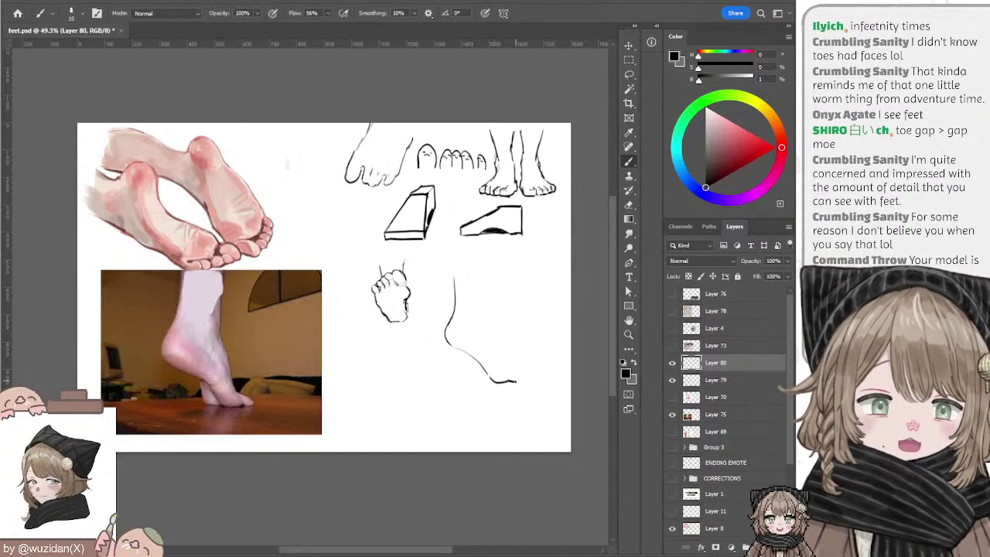
{"action": "left_click_drag", "start_coordinate": [516, 380], "coordinate": [524, 380]}
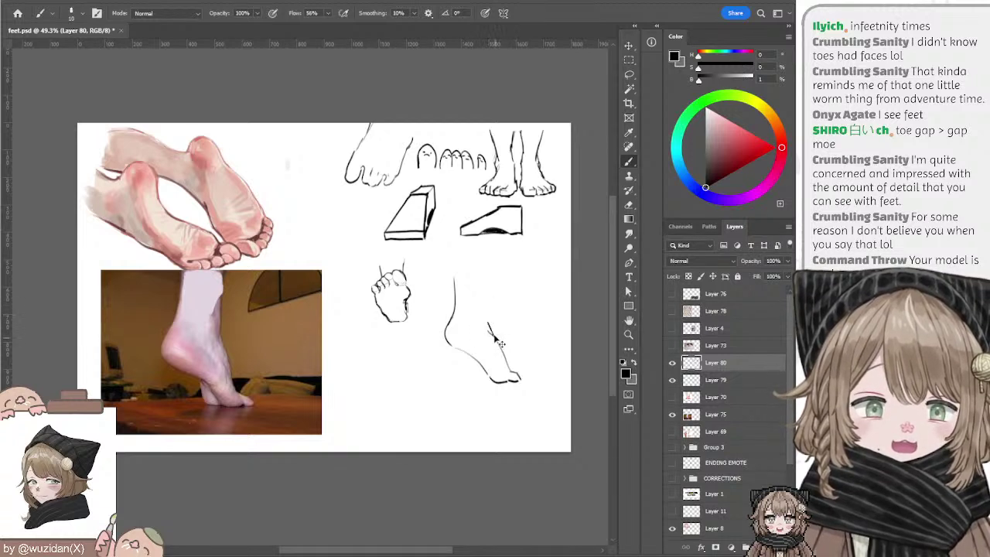
{"action": "left_click_drag", "start_coordinate": [498, 346], "coordinate": [487, 323]}
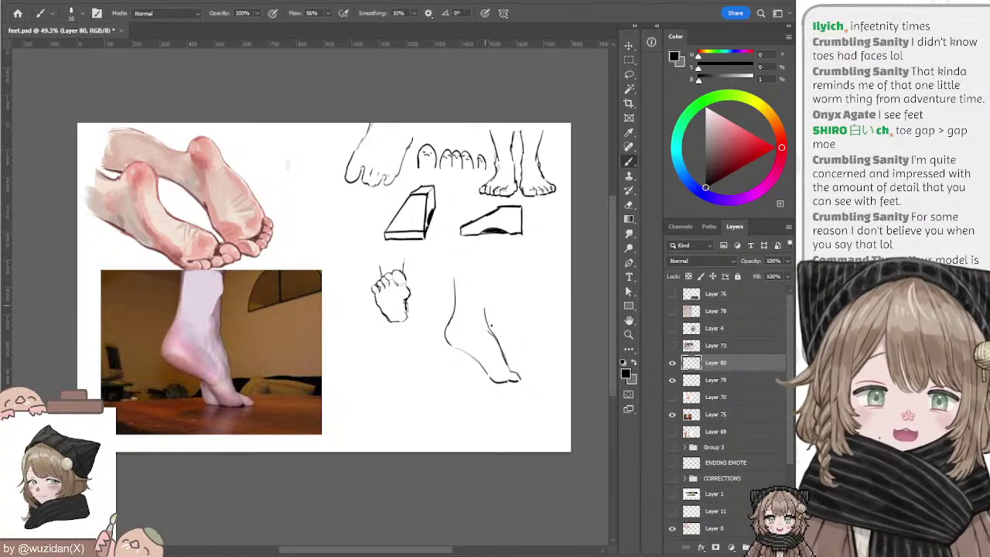
{"action": "key", "text": "ctrl+z"}
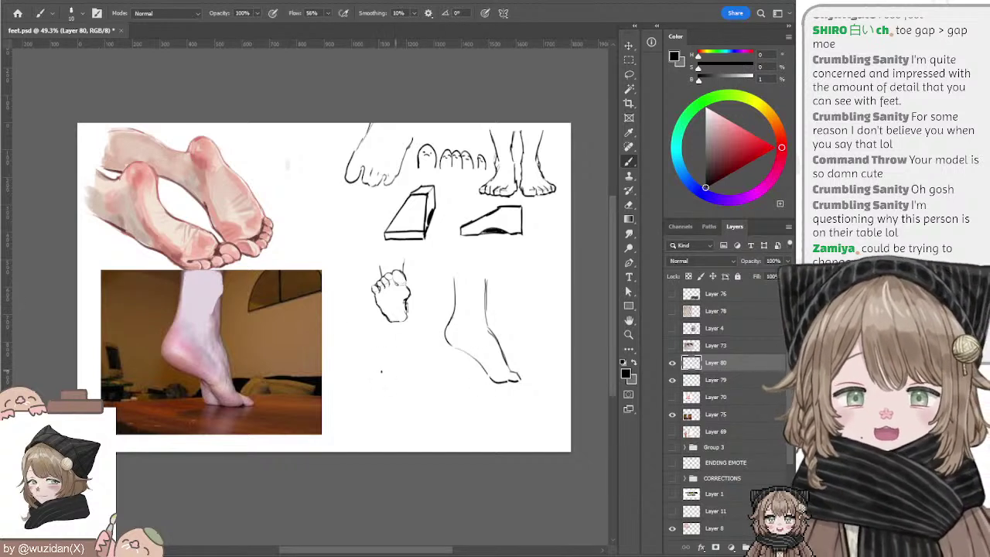
Step: Sketch small foot-form circles below the toe study, joined by a line to a lower circle
{"action": "mouse_move", "coordinate": [370, 359]}
{"action": "left_mouse_down"}
{"action": "mouse_move", "coordinate": [349, 351]}
{"action": "mouse_move", "coordinate": [374, 351]}
{"action": "left_mouse_up"}
{"action": "key", "text": "ctrl+z"}
{"action": "key", "text": "ctrl+z"}
{"action": "key", "text": "ctrl+z"}
{"action": "key", "text": "ctrl+z"}
{"action": "key", "text": "ctrl+z"}
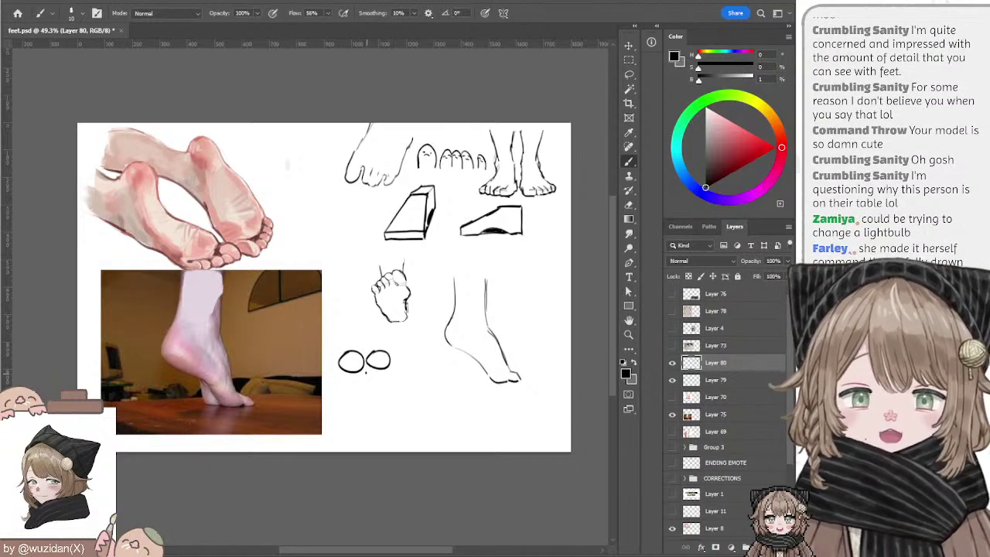
{"action": "key", "text": "ctrl+z"}
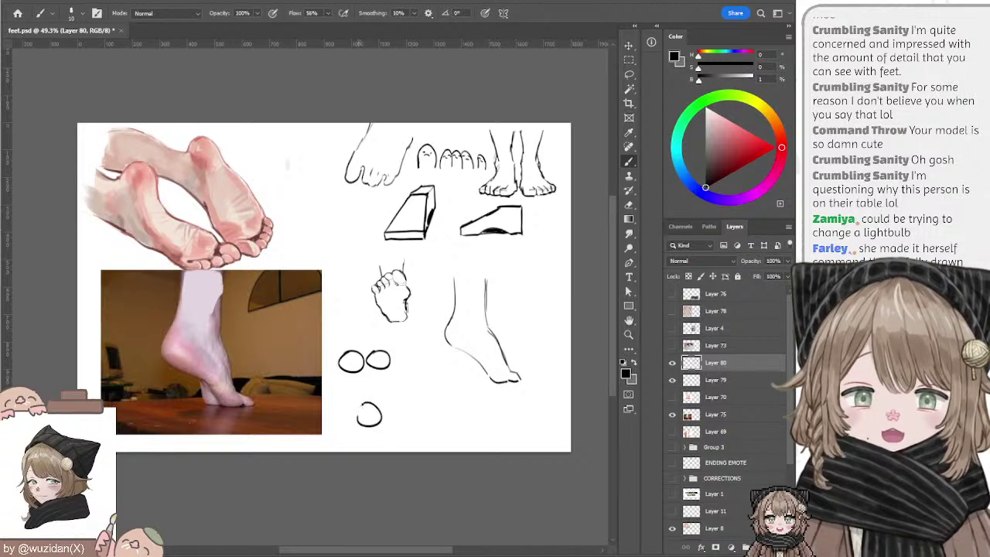
{"action": "key", "text": "ctrl+z"}
{"action": "mouse_move", "coordinate": [367, 403]}
{"action": "left_mouse_down"}
{"action": "mouse_move", "coordinate": [360, 425]}
{"action": "mouse_move", "coordinate": [370, 405]}
{"action": "left_mouse_up"}
{"action": "key", "text": "ctrl+z"}
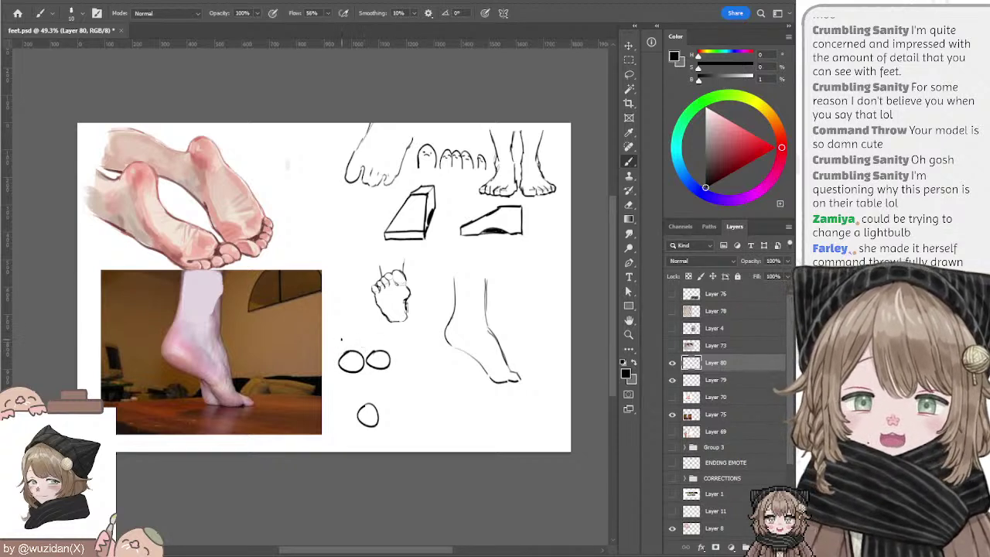
{"action": "mouse_move", "coordinate": [343, 337]}
{"action": "left_mouse_down"}
{"action": "mouse_move", "coordinate": [379, 357]}
{"action": "mouse_move", "coordinate": [361, 349]}
{"action": "left_mouse_up"}
{"action": "key", "text": "ctrl+z"}
{"action": "key", "text": "ctrl+z"}
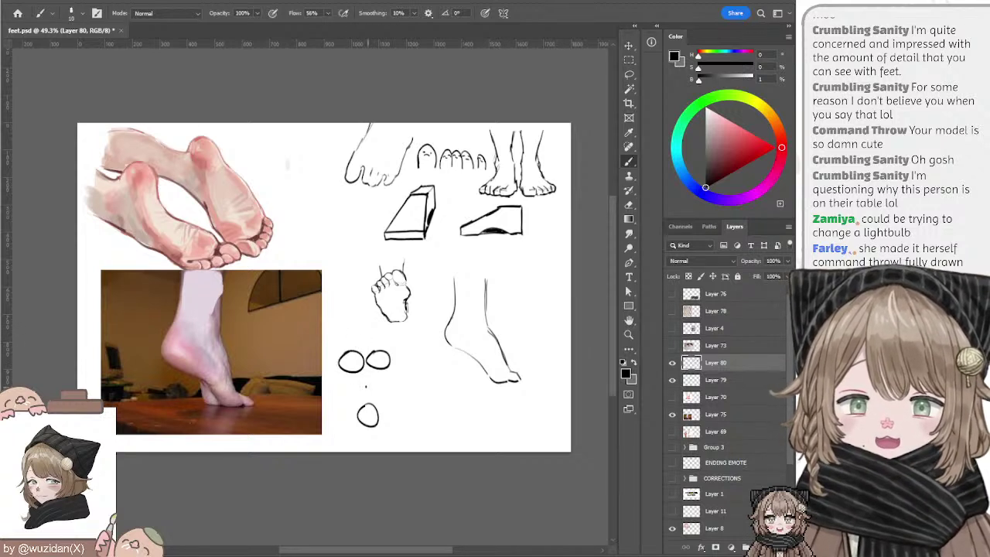
{"action": "left_click_drag", "start_coordinate": [340, 363], "coordinate": [360, 400]}
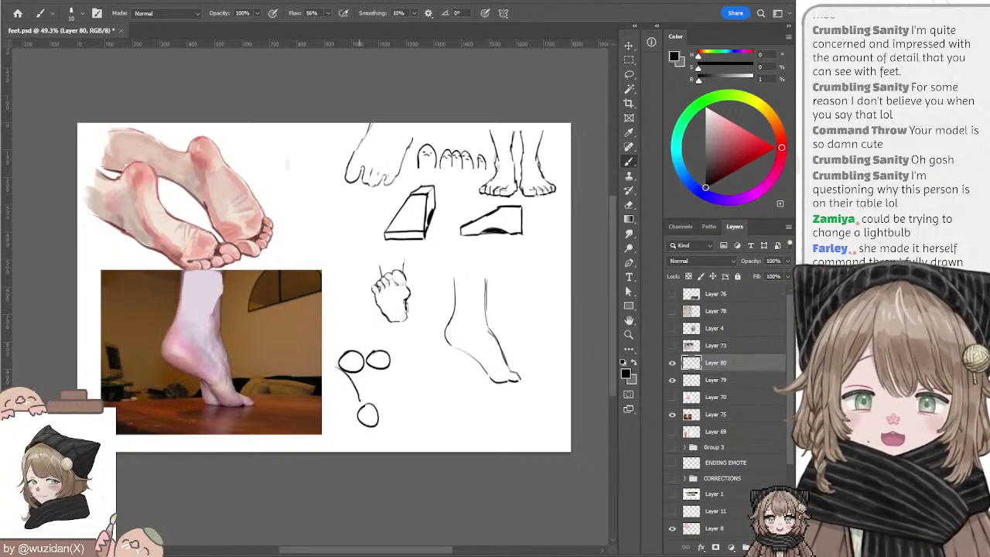
{"action": "key", "text": "ctrl+z"}
{"action": "mouse_move", "coordinate": [340, 363]}
{"action": "left_mouse_down"}
{"action": "mouse_move", "coordinate": [360, 405]}
{"action": "mouse_move", "coordinate": [388, 361]}
{"action": "mouse_move", "coordinate": [344, 353]}
{"action": "left_mouse_up"}
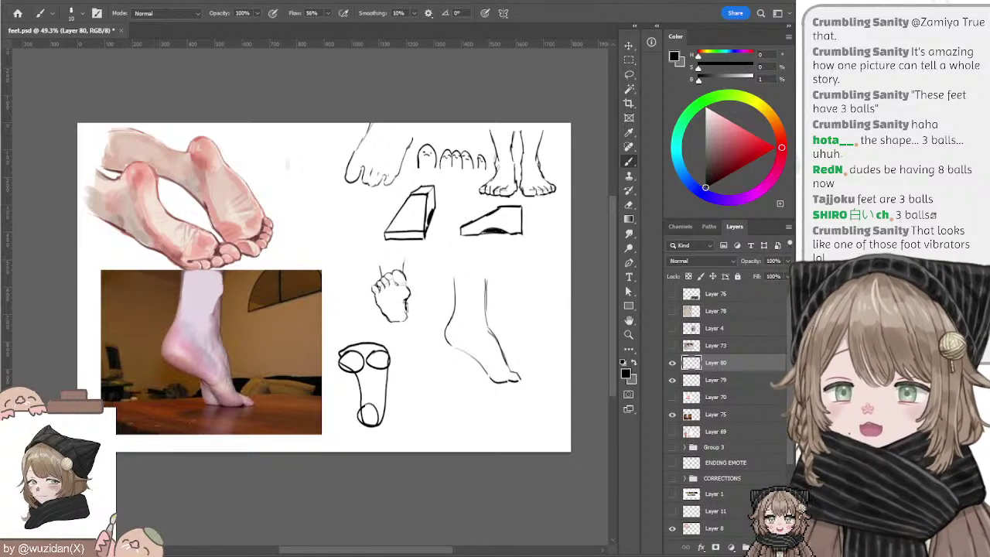
Step: Erase the circle-and-line foot diagram
{"action": "key", "text": "e"}
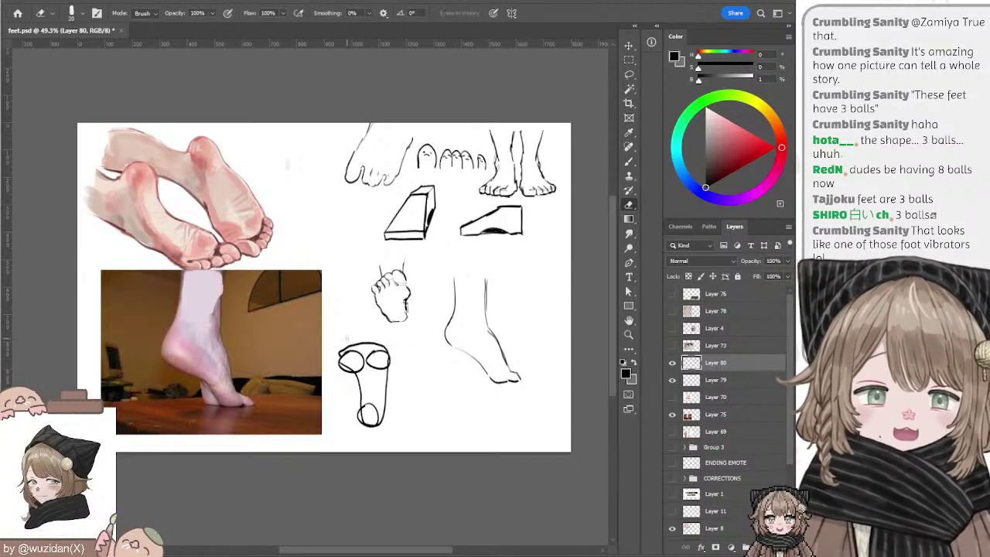
{"action": "mouse_move", "coordinate": [352, 352]}
{"action": "left_mouse_down"}
{"action": "mouse_move", "coordinate": [399, 373]}
{"action": "mouse_move", "coordinate": [347, 404]}
{"action": "left_mouse_up"}
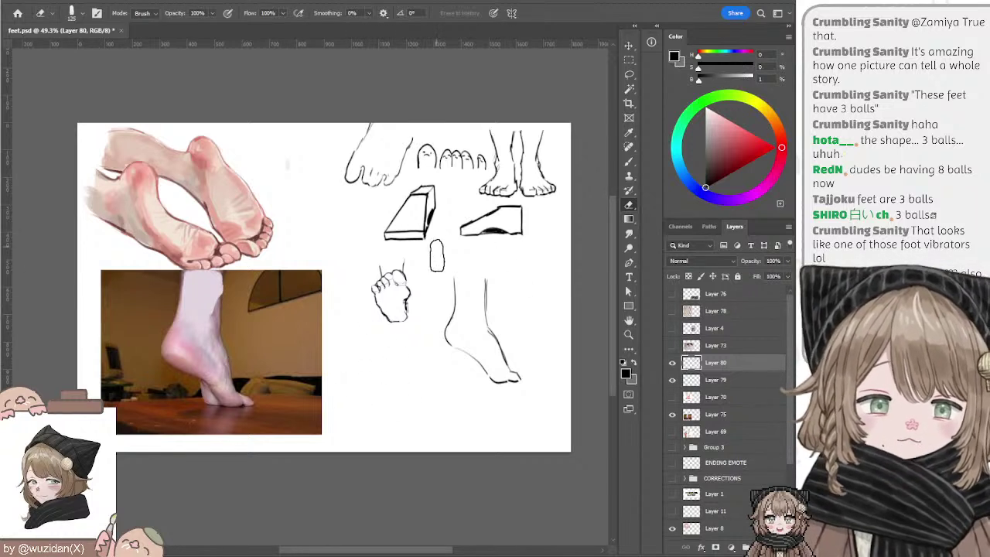
{"action": "key", "text": "b"}
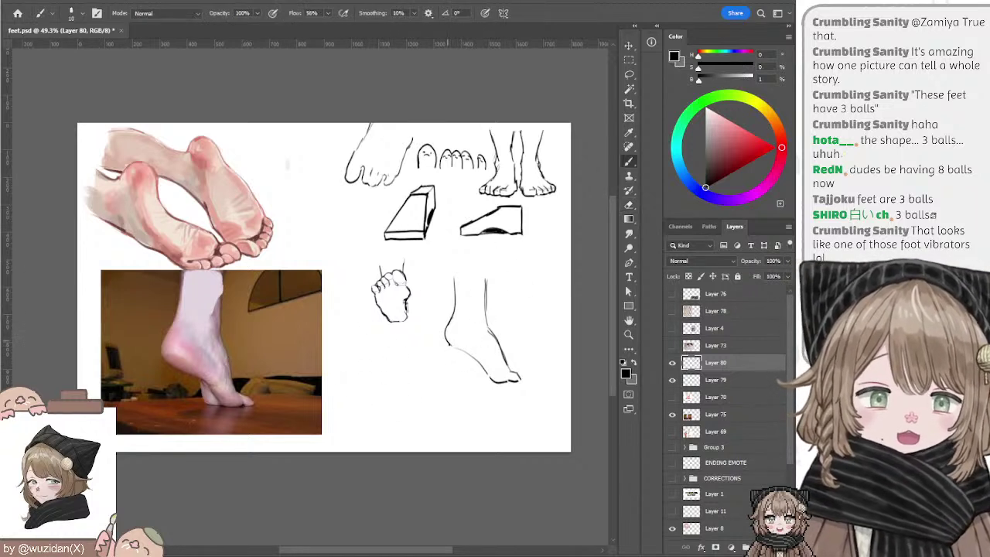
Step: Extend the sketch's heel curve and redraw the front line of the leg
{"action": "left_click_drag", "start_coordinate": [448, 344], "coordinate": [476, 361]}
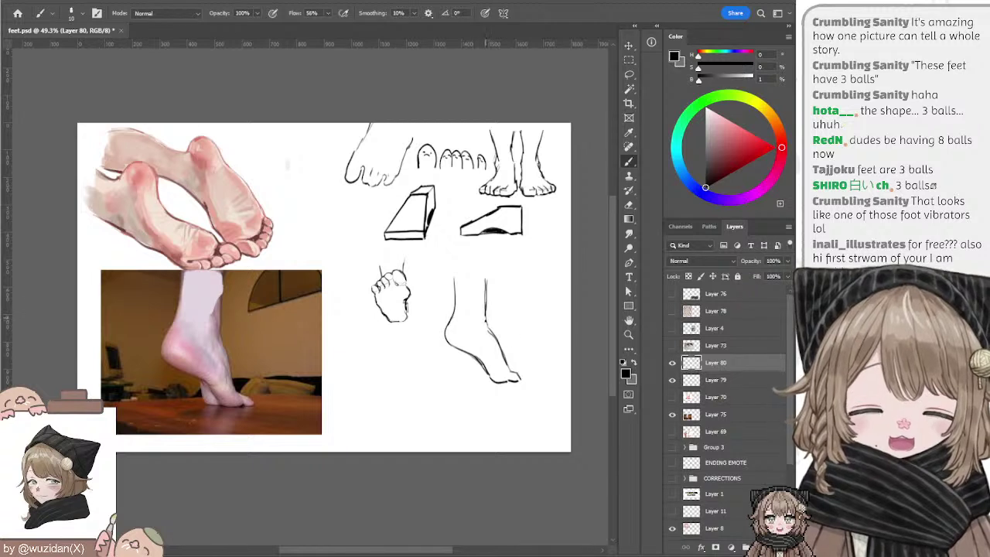
{"action": "left_click_drag", "start_coordinate": [486, 281], "coordinate": [487, 320]}
{"action": "key", "text": "ctrl+z"}
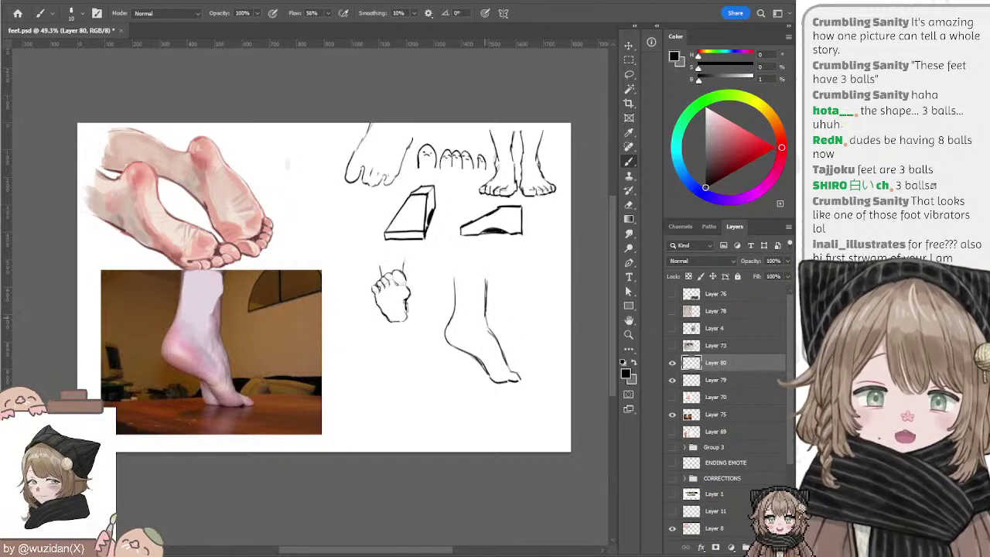
{"action": "left_click_drag", "start_coordinate": [486, 282], "coordinate": [482, 377]}
{"action": "key", "text": "e"}
{"action": "key", "text": "b"}
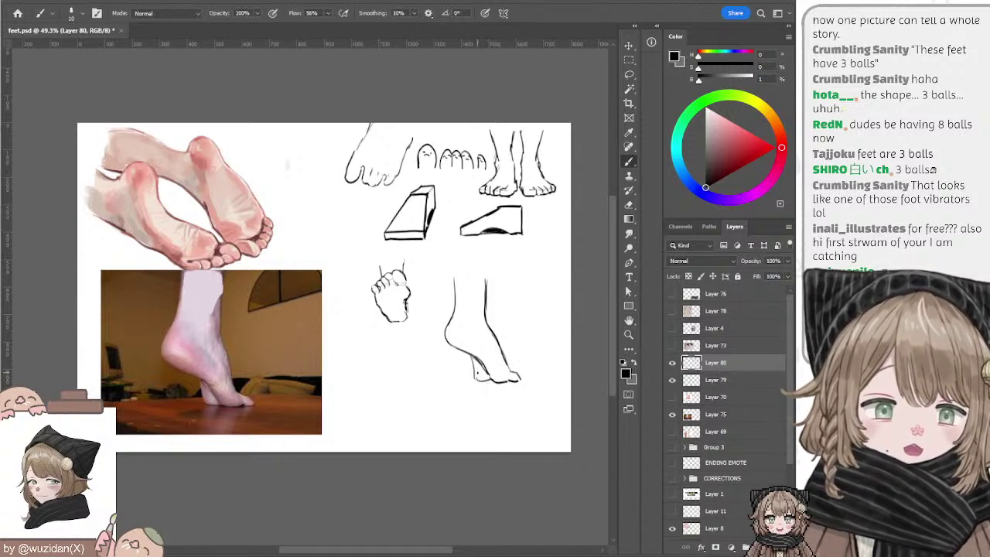
{"action": "left_click_drag", "start_coordinate": [474, 364], "coordinate": [494, 382]}
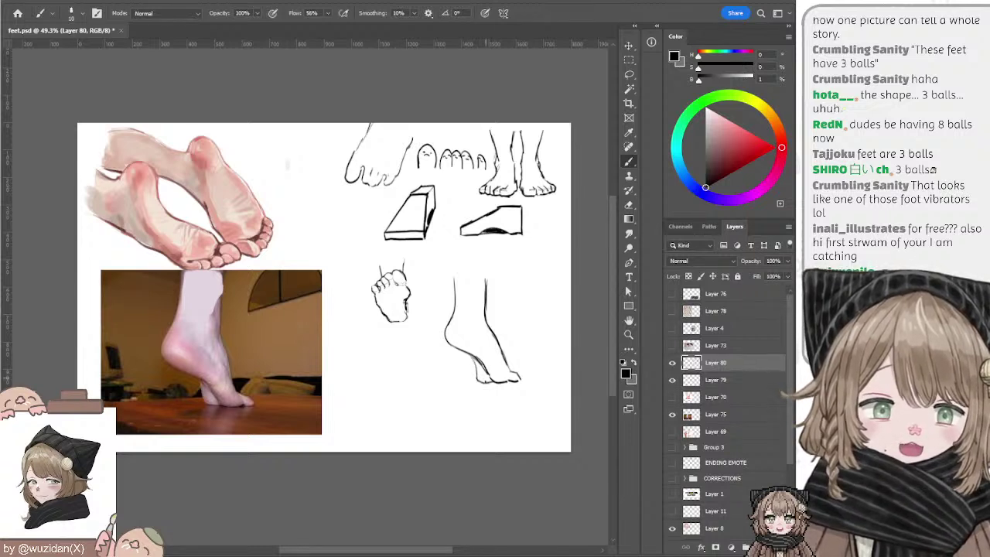
Step: Clean up the heel with a smaller eraser and draw a new heel line
{"action": "key", "text": "e"}
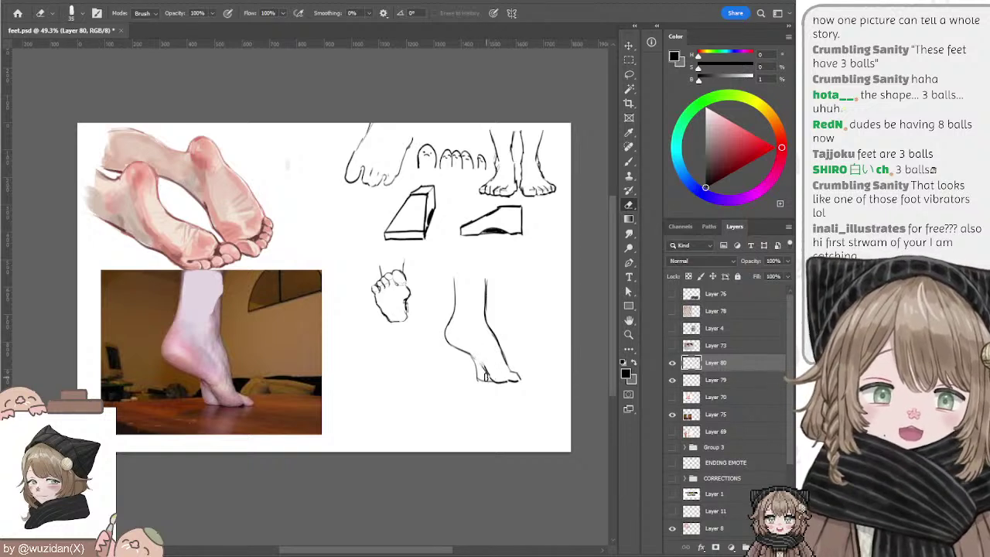
{"action": "key", "text": "b"}
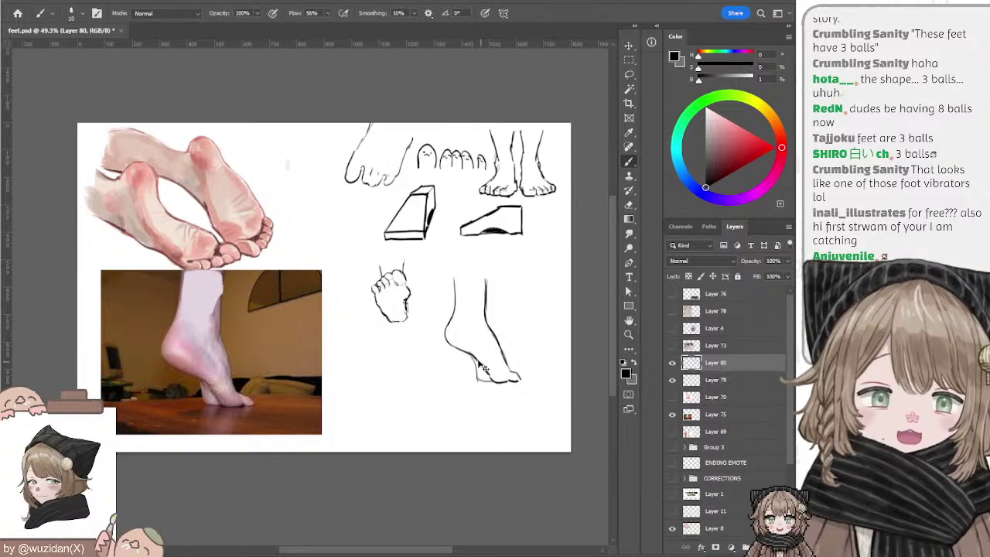
{"action": "key", "text": "e"}
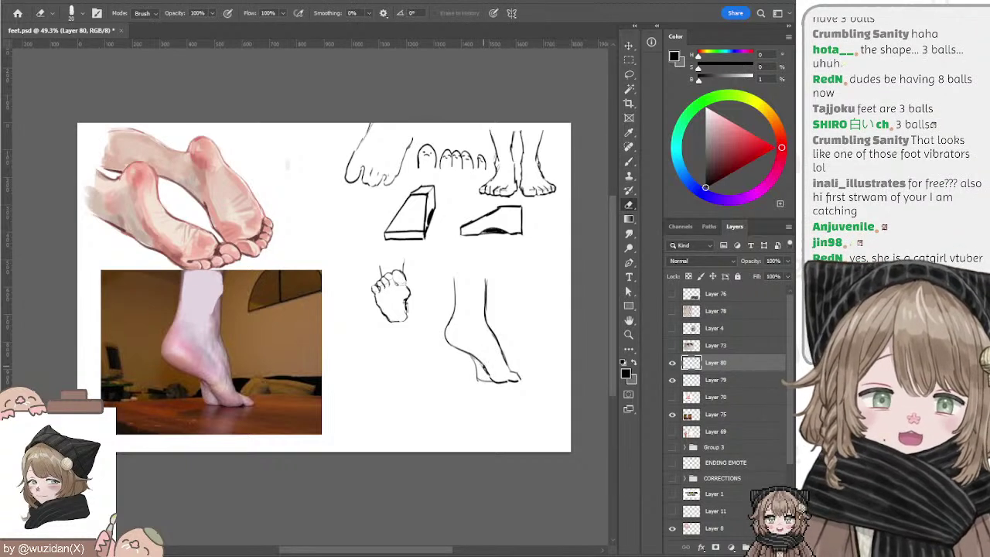
{"action": "key", "text": "bracketleft"}
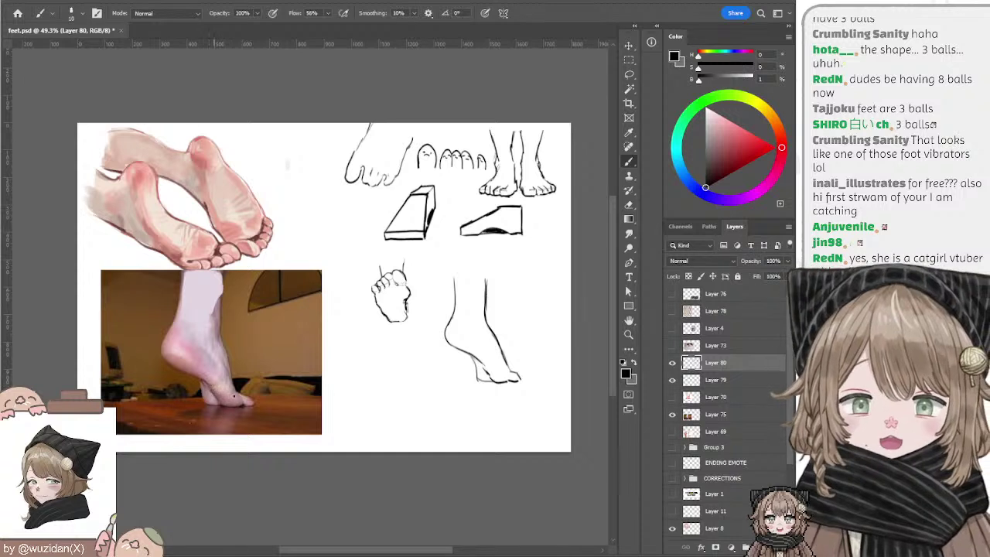
{"action": "key", "text": "b"}
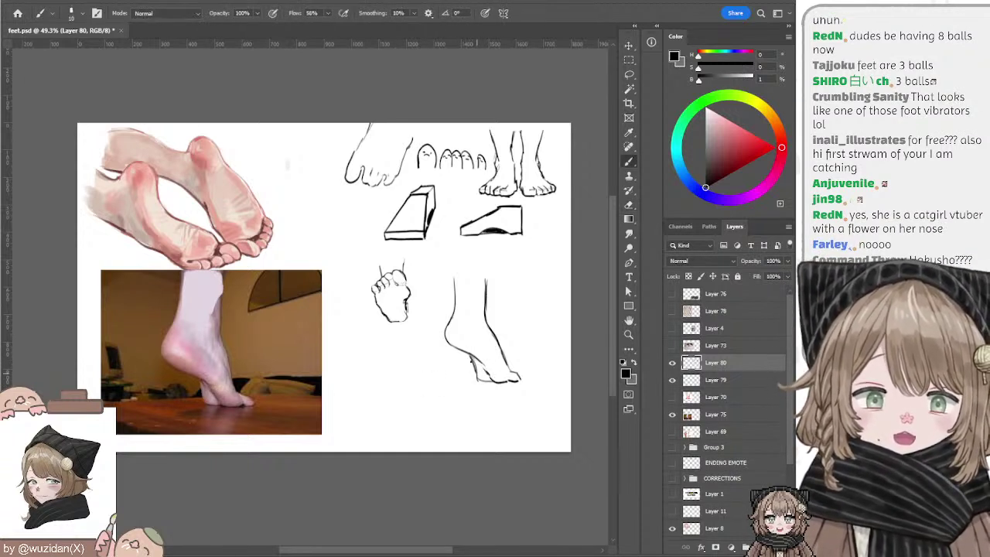
{"action": "left_click_drag", "start_coordinate": [469, 355], "coordinate": [477, 377]}
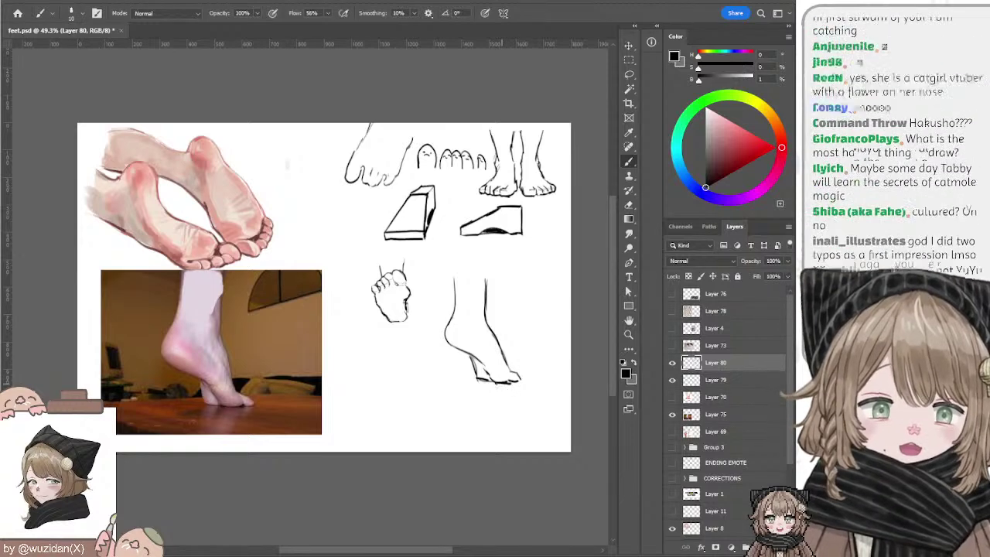
{"action": "key", "text": "e"}
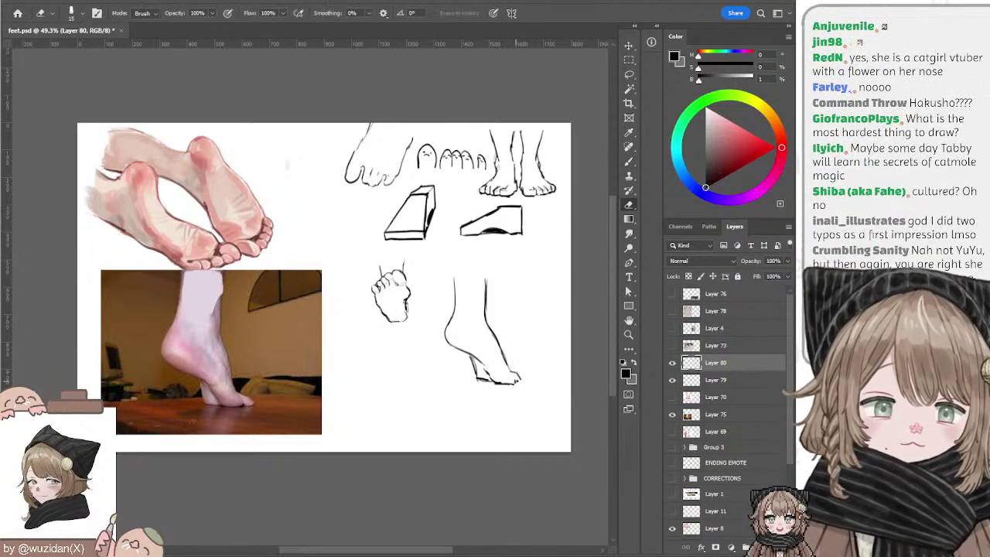
{"action": "key", "text": "b"}
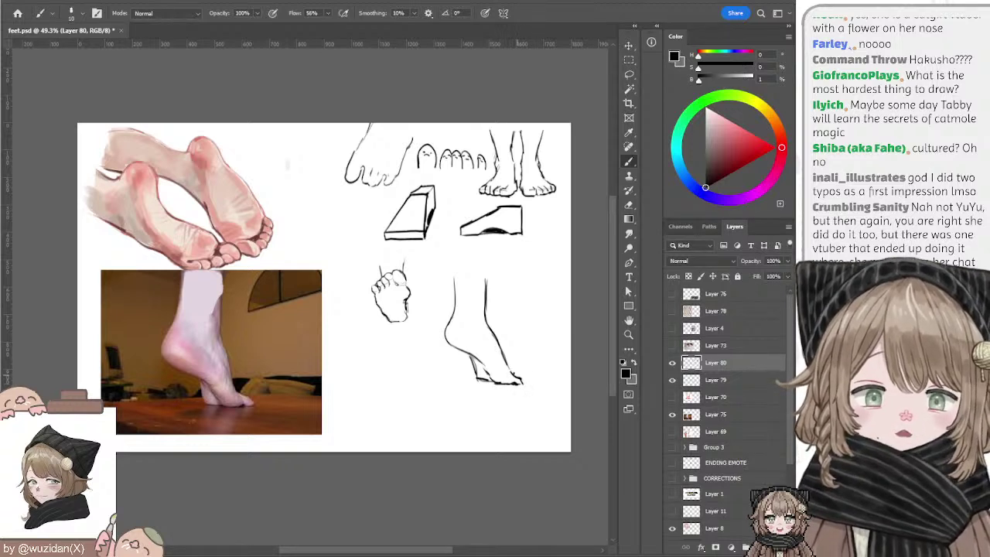
{"action": "key", "text": "e"}
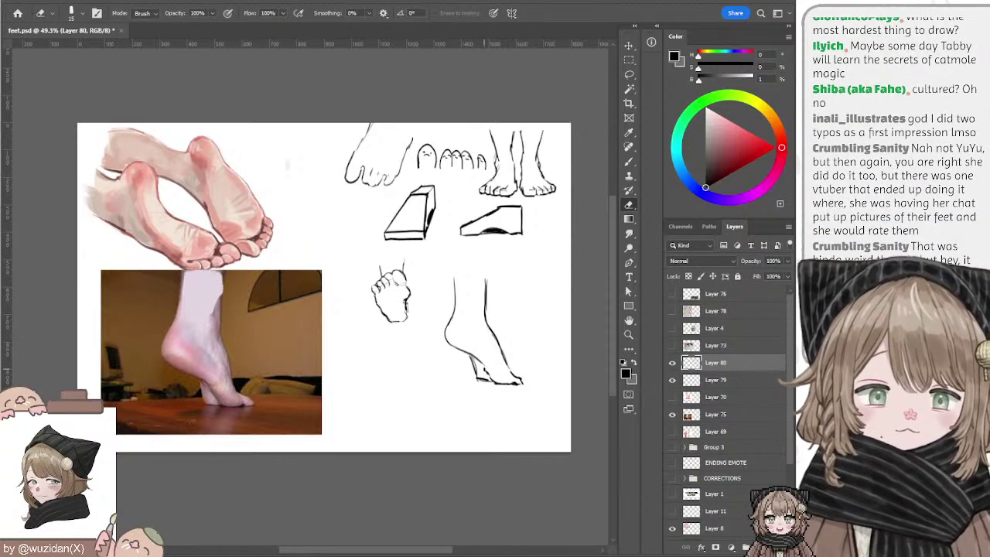
{"action": "key", "text": "b"}
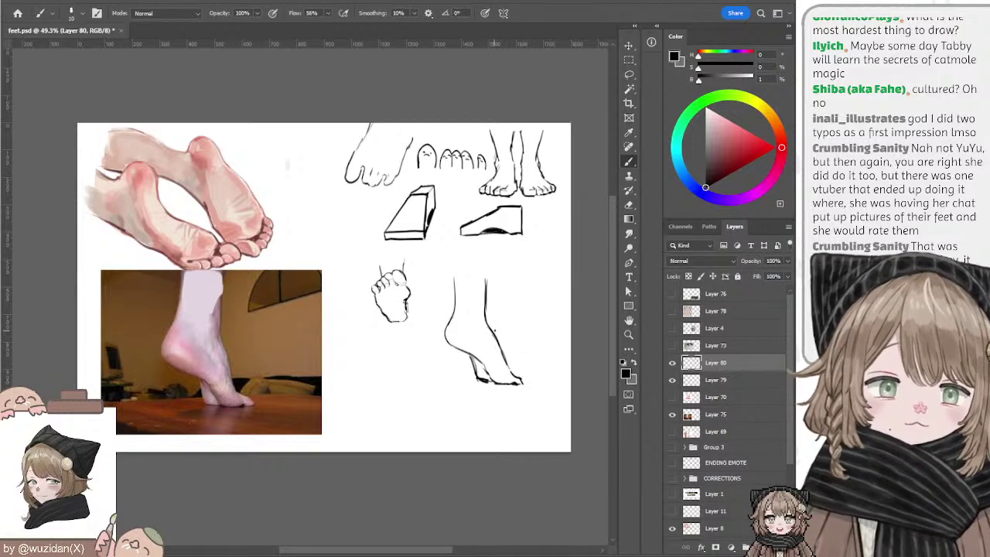
Step: Add a shin line to the leg sketch and partly erase it
{"action": "key", "text": "l"}
{"action": "left_click_drag", "start_coordinate": [497, 329], "coordinate": [498, 333]}
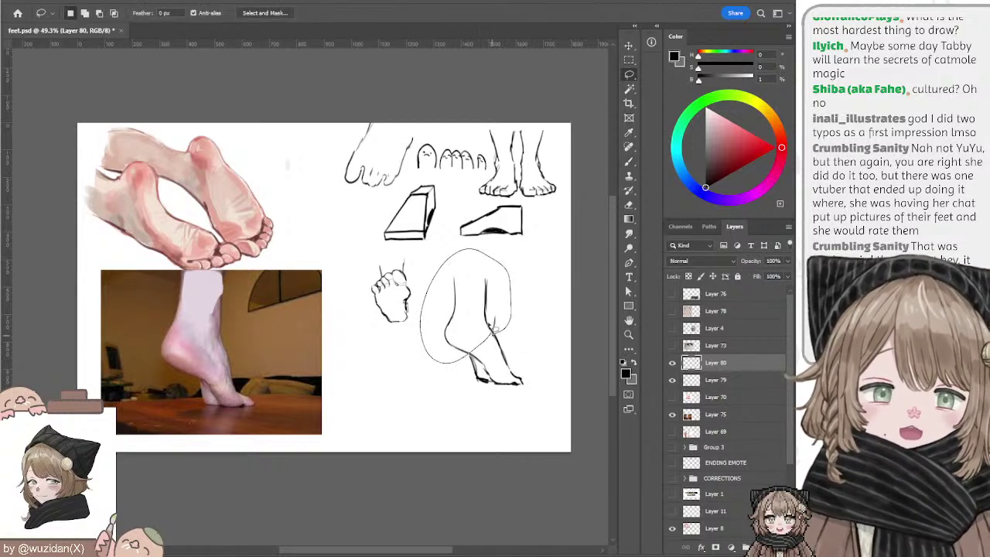
{"action": "key", "text": "ctrl+d"}
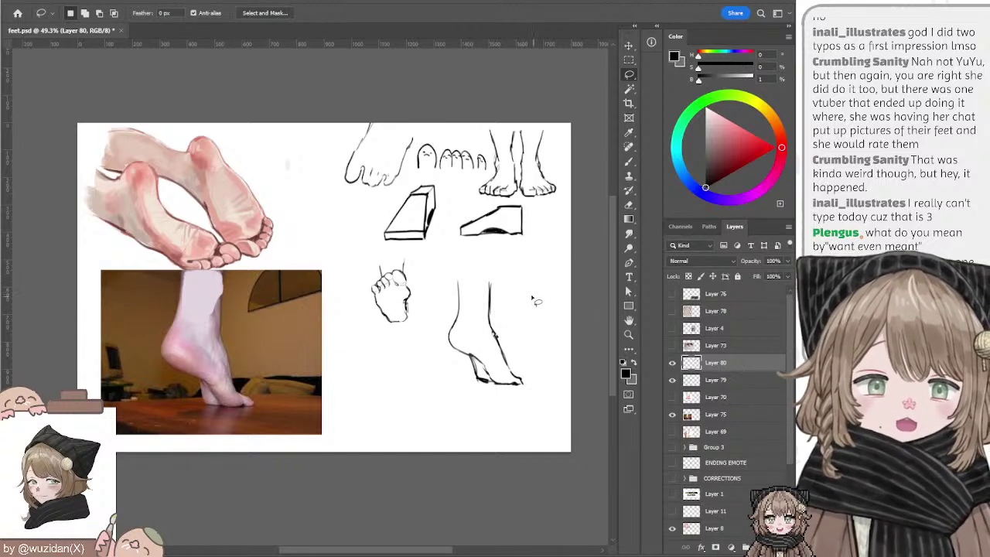
{"action": "key", "text": "b"}
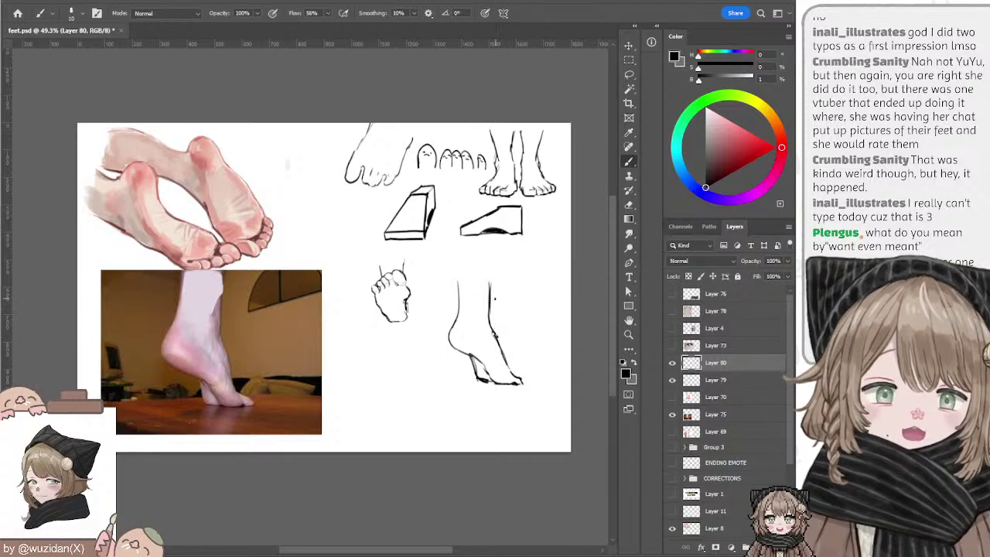
{"action": "left_click_drag", "start_coordinate": [491, 280], "coordinate": [497, 335]}
{"action": "key", "text": "e"}
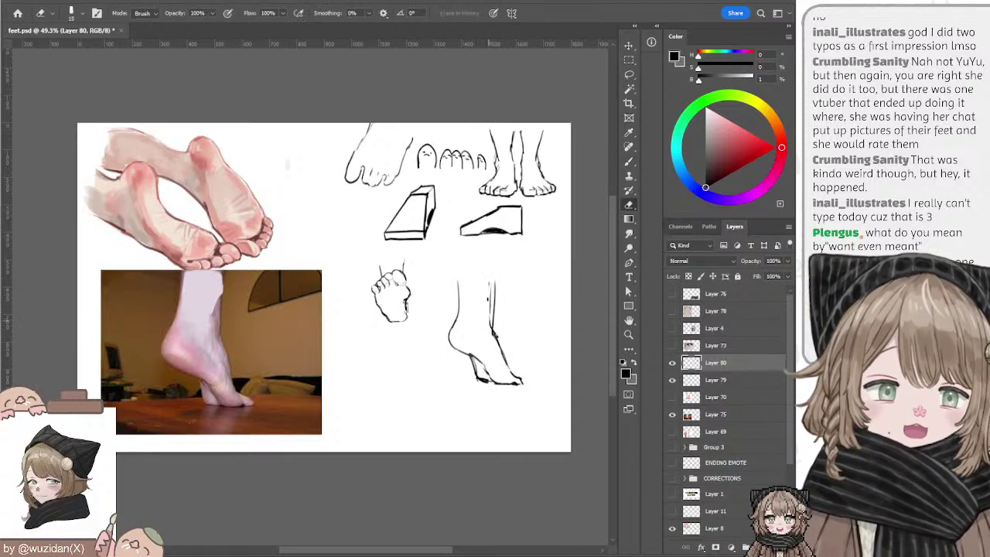
{"action": "left_click_drag", "start_coordinate": [490, 297], "coordinate": [490, 334]}
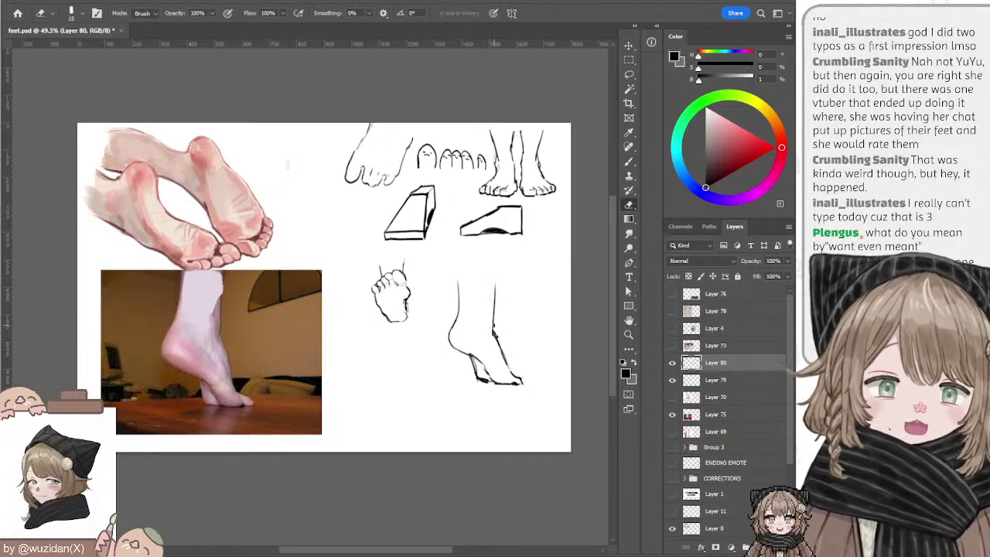
{"action": "key", "text": "b"}
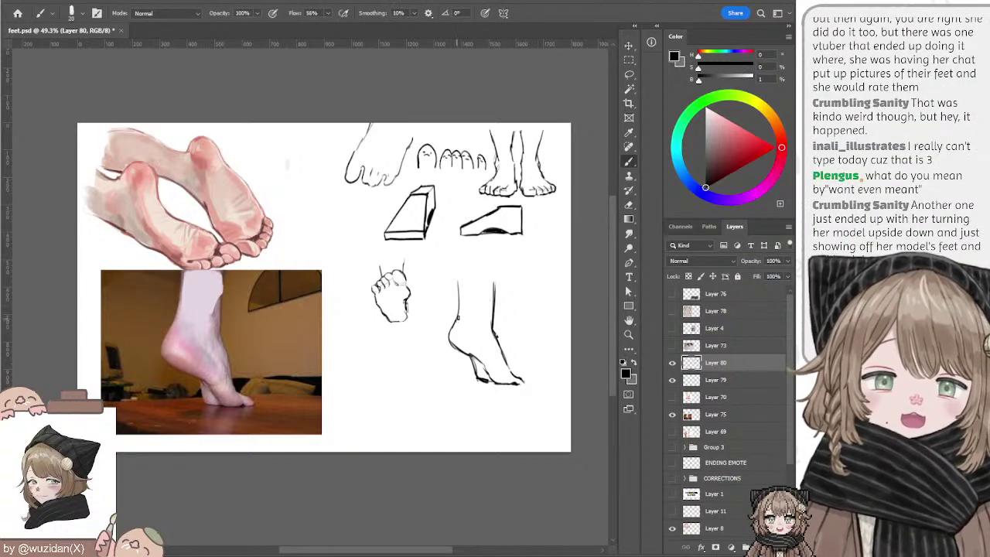
Step: Redraw the foot sketch's heel line, discarding trial hatching and an arrow on the photo
{"action": "left_click_drag", "start_coordinate": [452, 319], "coordinate": [464, 345]}
{"action": "key", "text": "ctrl+z"}
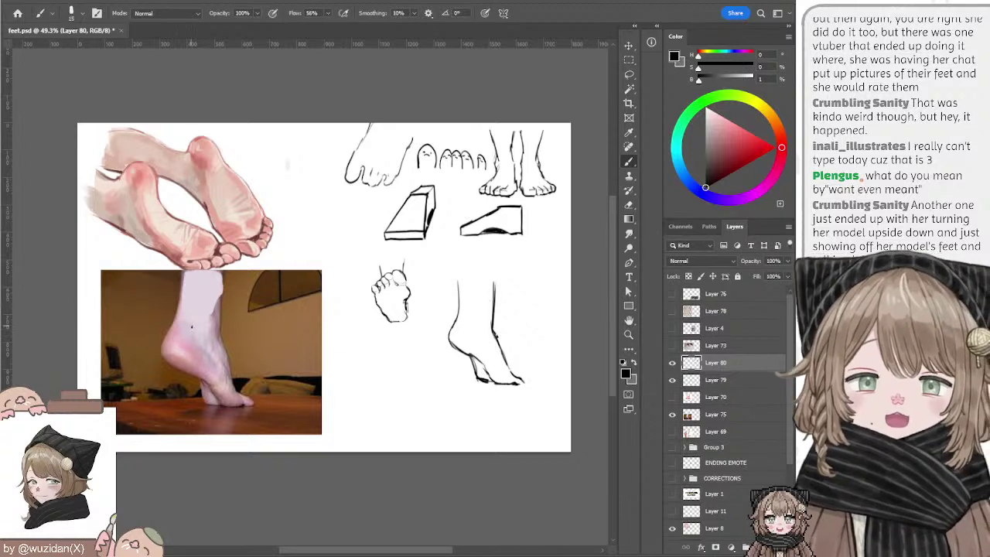
{"action": "left_click_drag", "start_coordinate": [185, 330], "coordinate": [203, 324]}
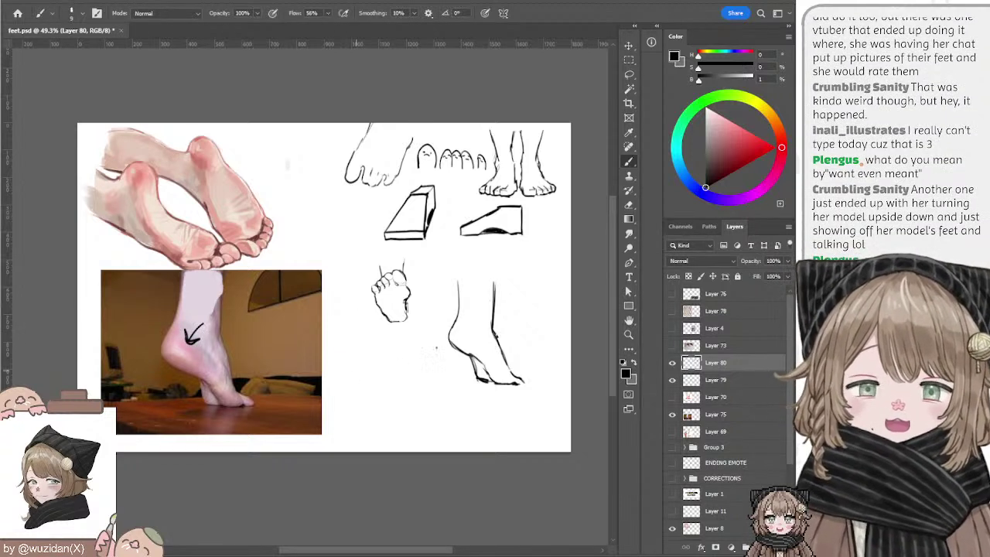
{"action": "key", "text": "ctrl+z"}
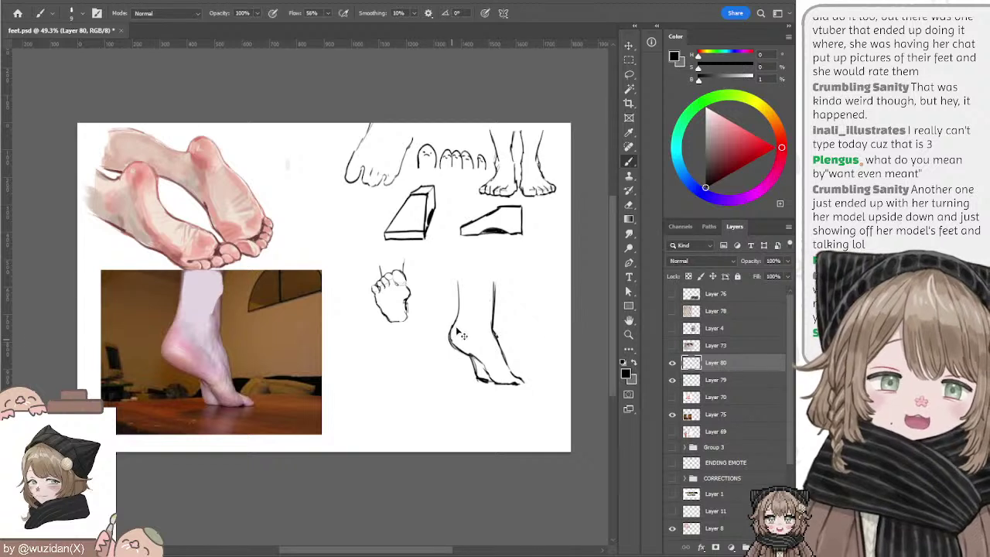
{"action": "left_click_drag", "start_coordinate": [458, 305], "coordinate": [453, 336]}
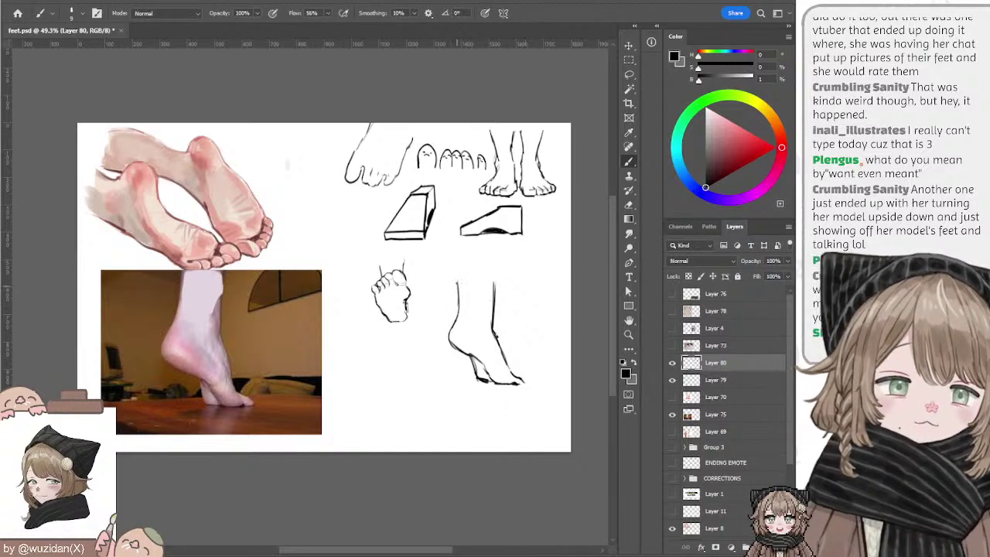
{"action": "key", "text": "l"}
{"action": "left_click_drag", "start_coordinate": [446, 268], "coordinate": [544, 293]}
{"action": "key", "text": "v"}
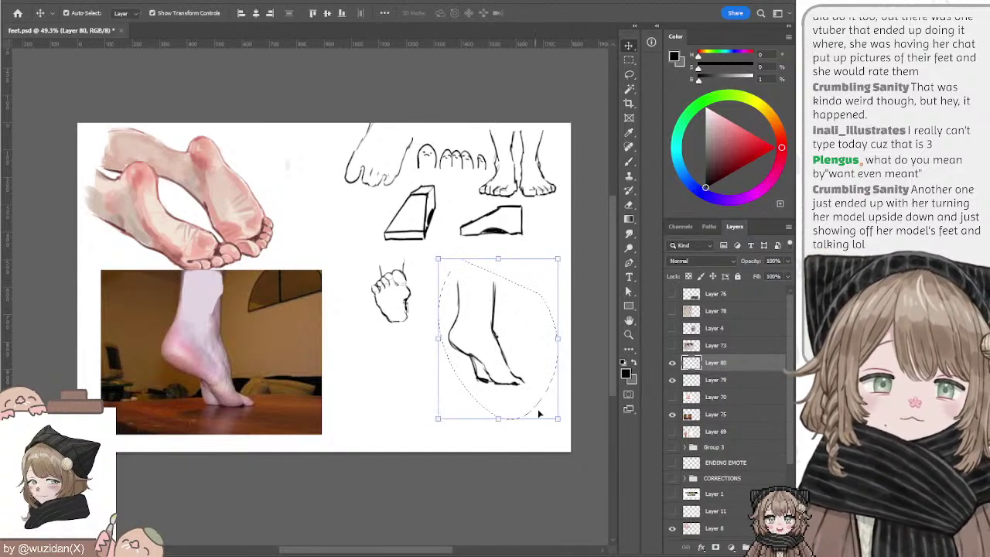
{"action": "key", "text": "ctrl+t"}
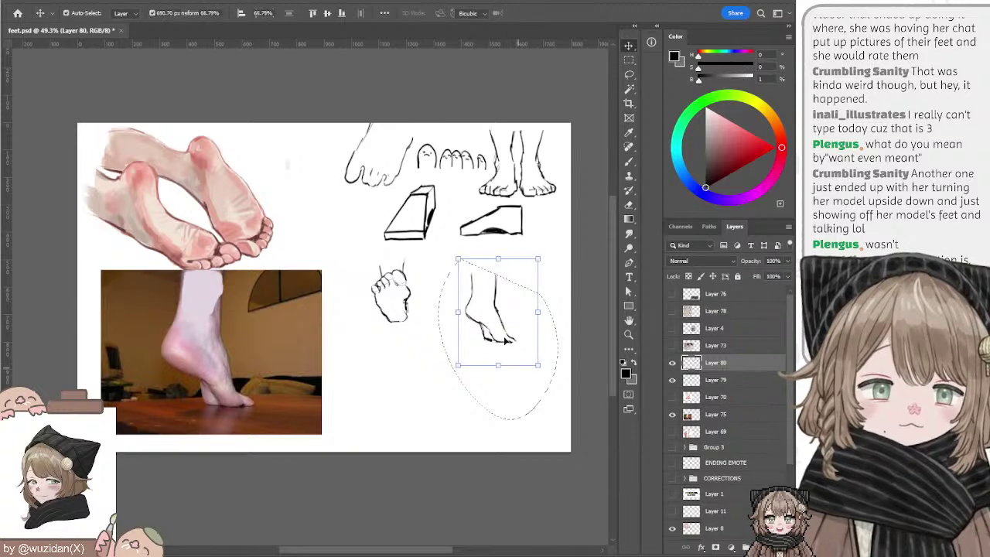
{"action": "left_click_drag", "start_coordinate": [518, 367], "coordinate": [486, 351]}
{"action": "key", "text": "Return"}
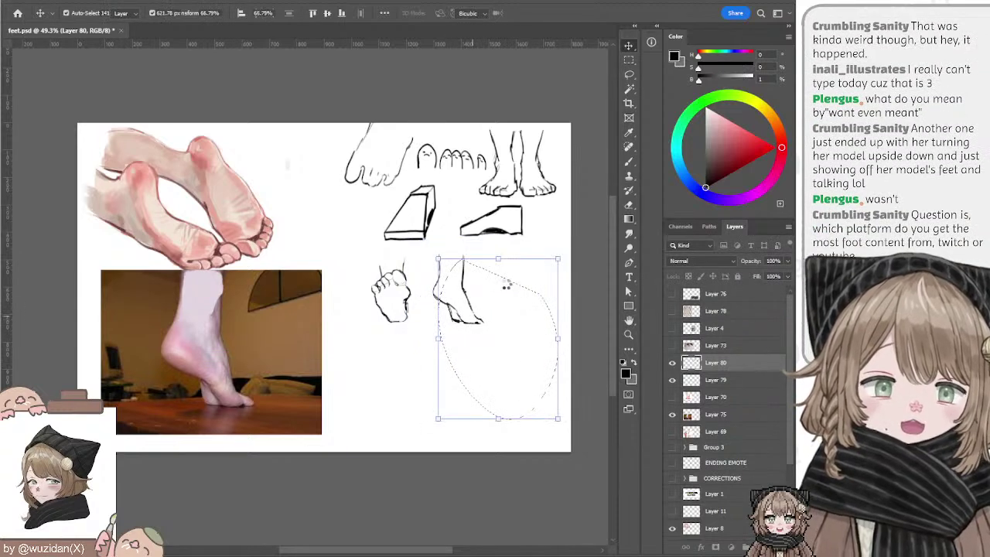
{"action": "key", "text": "ctrl+d"}
{"action": "key", "text": "l"}
{"action": "key", "text": "e"}
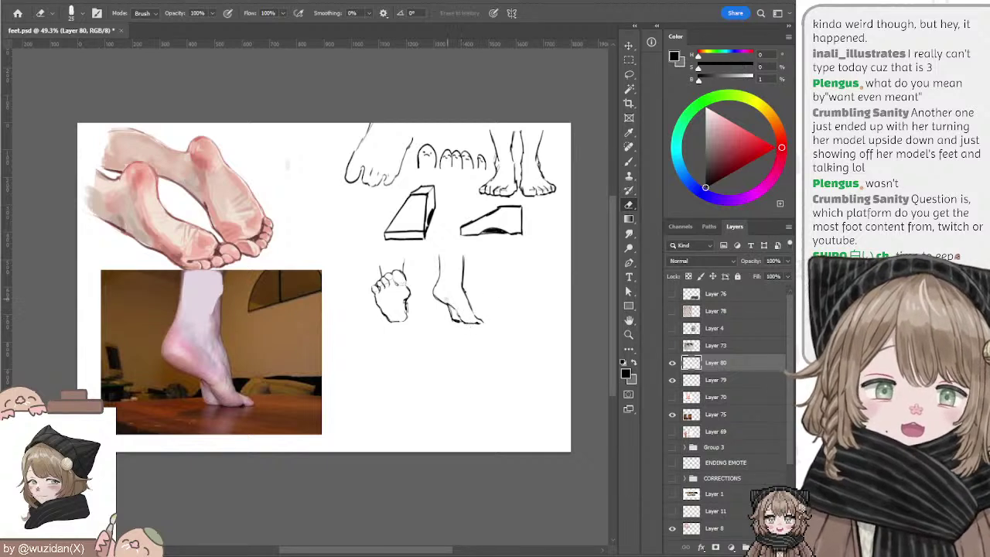
{"action": "key", "text": "b"}
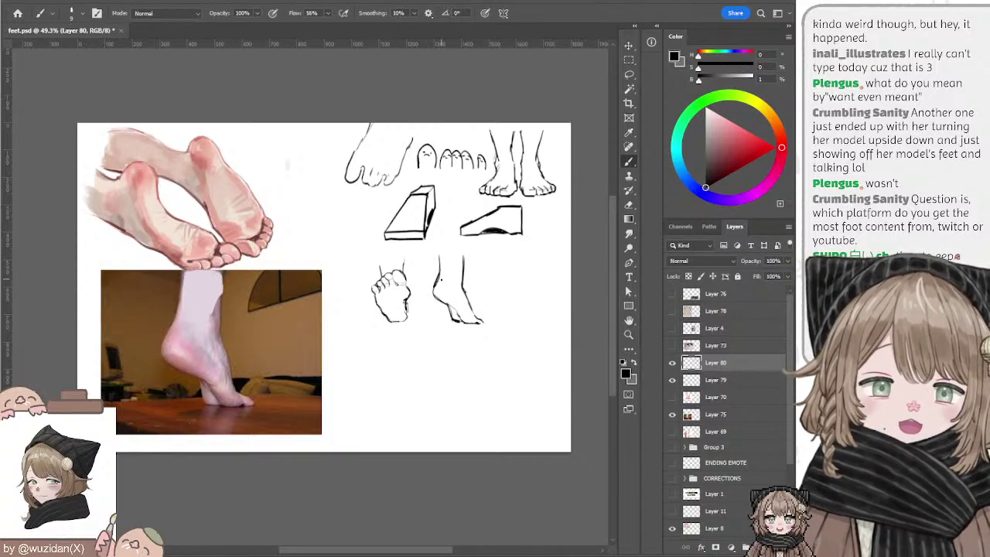
{"action": "key", "text": "e"}
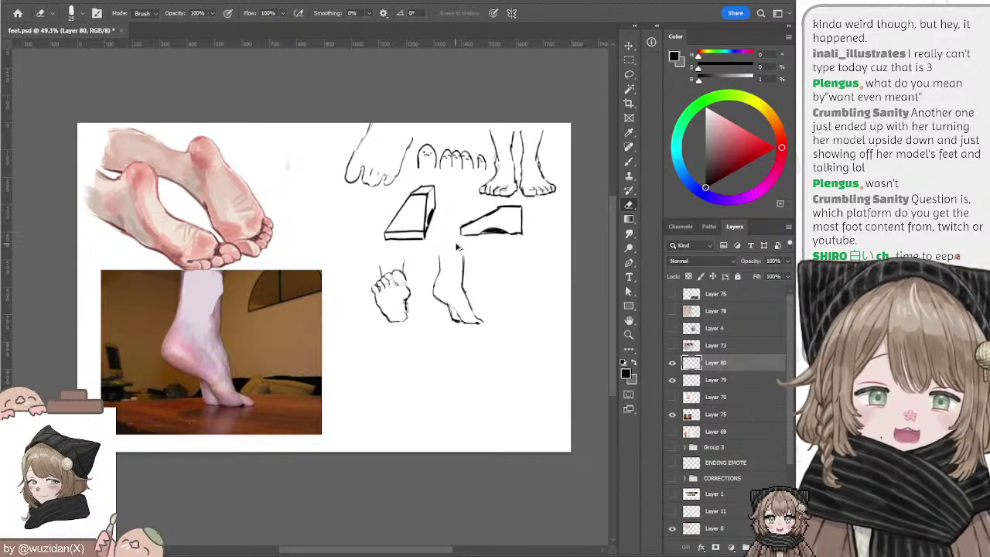
{"action": "key", "text": "b"}
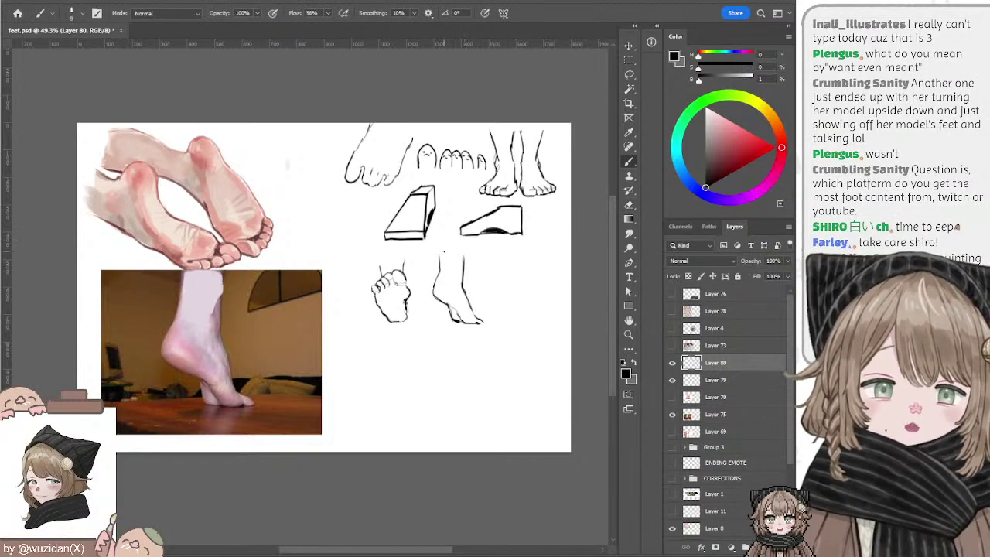
{"action": "mouse_move", "coordinate": [445, 207]}
{"action": "left_mouse_down"}
{"action": "mouse_move", "coordinate": [446, 242]}
{"action": "mouse_move", "coordinate": [456, 243]}
{"action": "left_mouse_up"}
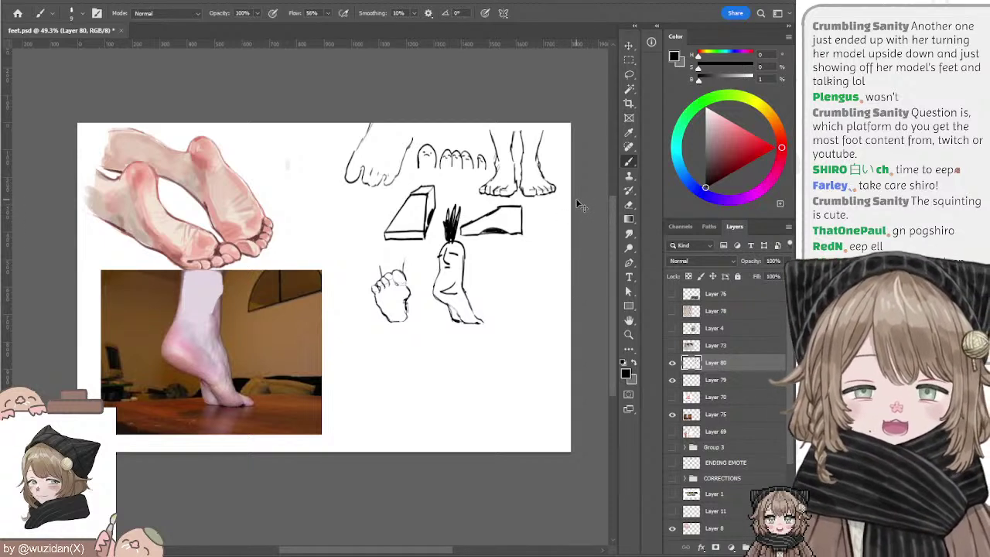
{"action": "key", "text": "ctrl+z"}
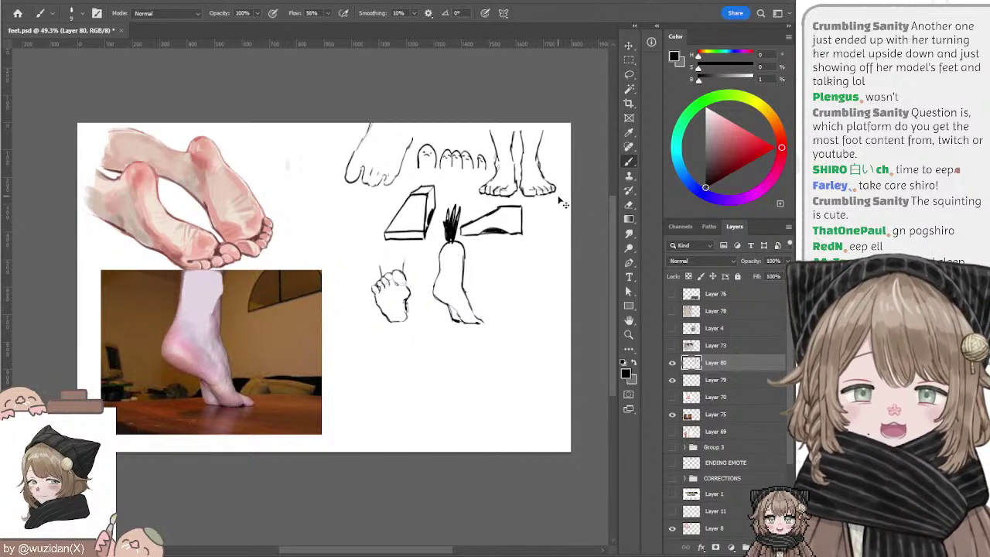
{"action": "key", "text": "ctrl+z"}
{"action": "key", "text": "ctrl+z"}
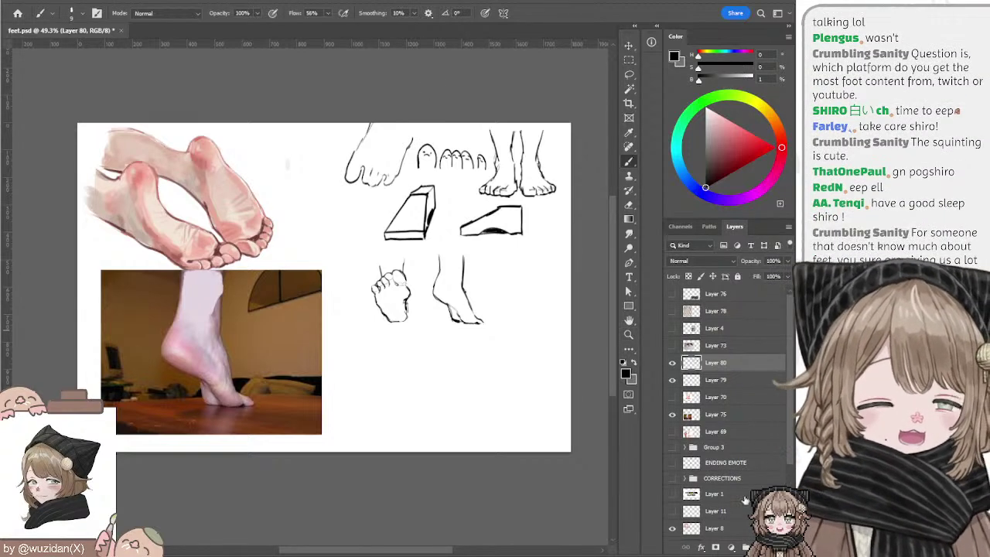
Step: Add new empty Layer 81, hide the tiptoe photo and show the welcome collage
{"action": "key", "text": "ctrl+shift+alt+n"}
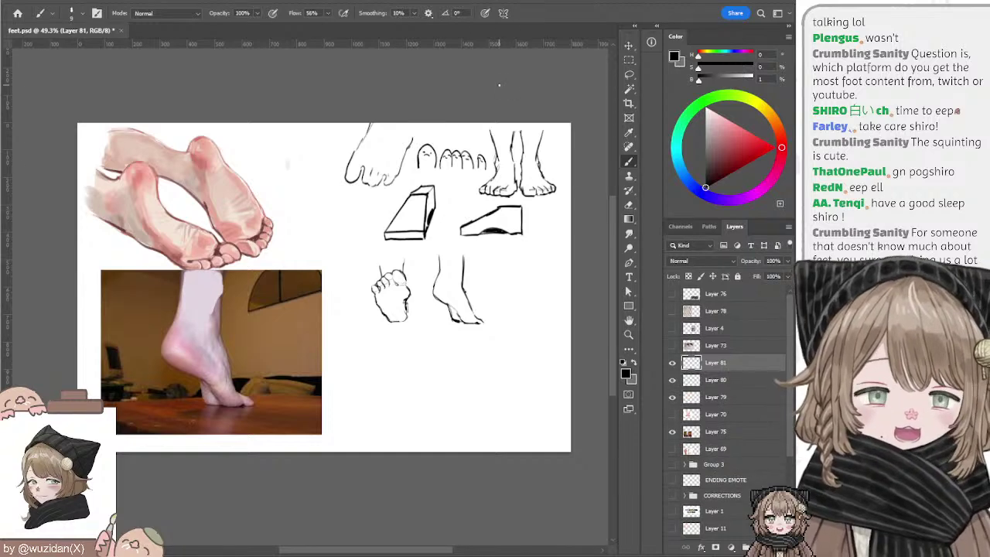
{"action": "left_click_drag", "start_coordinate": [585, 234], "coordinate": [582, 232]}
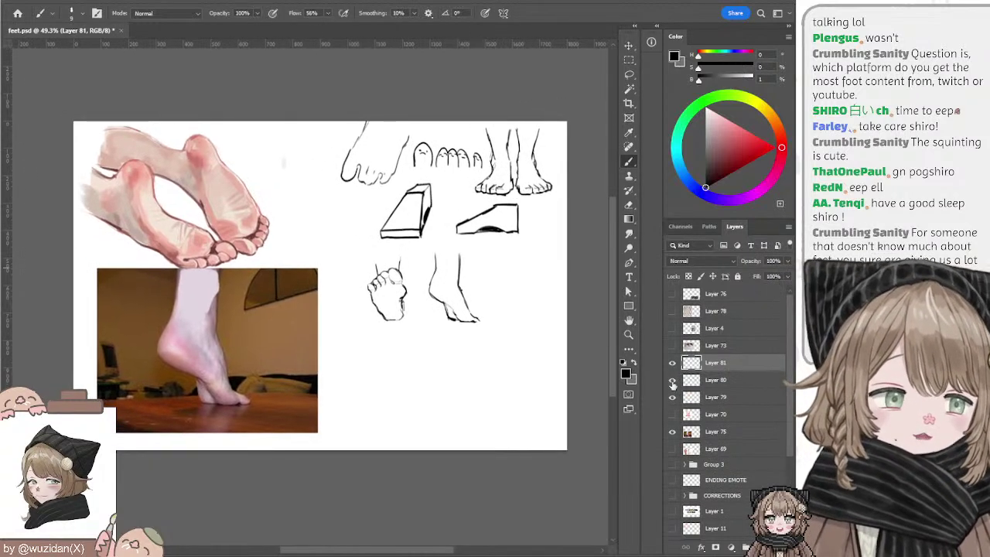
{"action": "left_click", "coordinate": [672, 431]}
{"action": "left_click", "coordinate": [672, 448]}
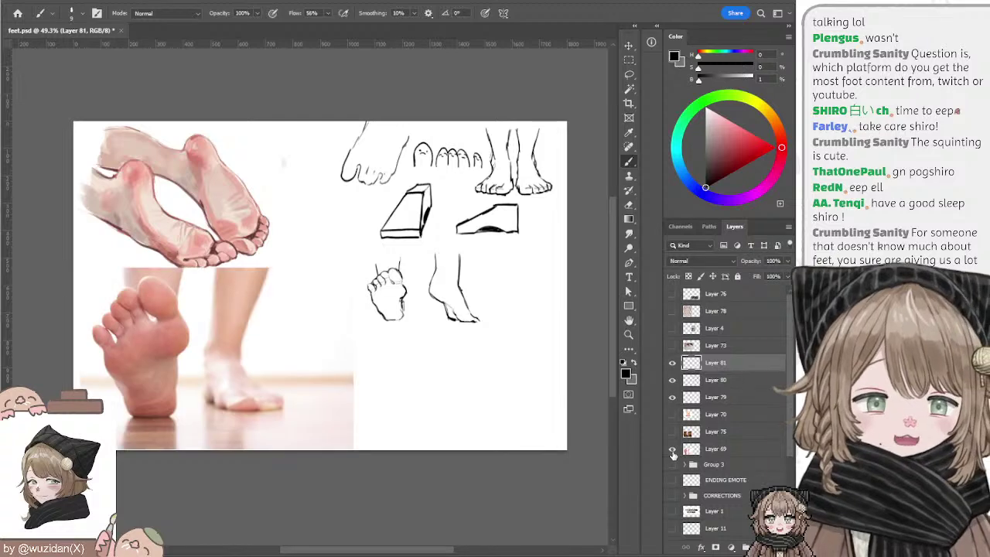
{"action": "left_click", "coordinate": [672, 463]}
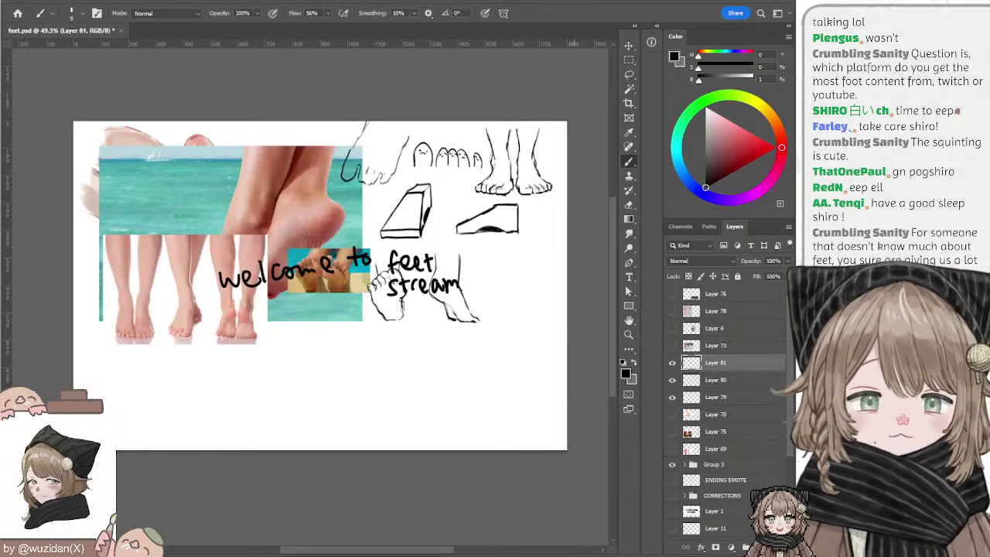
Step: Move the legs photo lower and right, and draw an arrow beside it
{"action": "left_click_drag", "start_coordinate": [171, 283], "coordinate": [198, 352]}
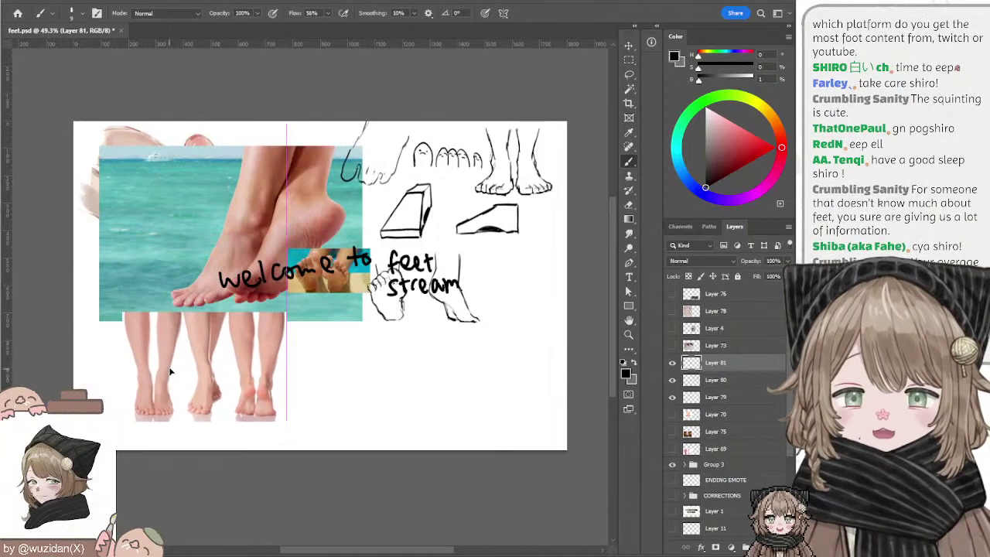
{"action": "left_click_drag", "start_coordinate": [159, 386], "coordinate": [187, 381]}
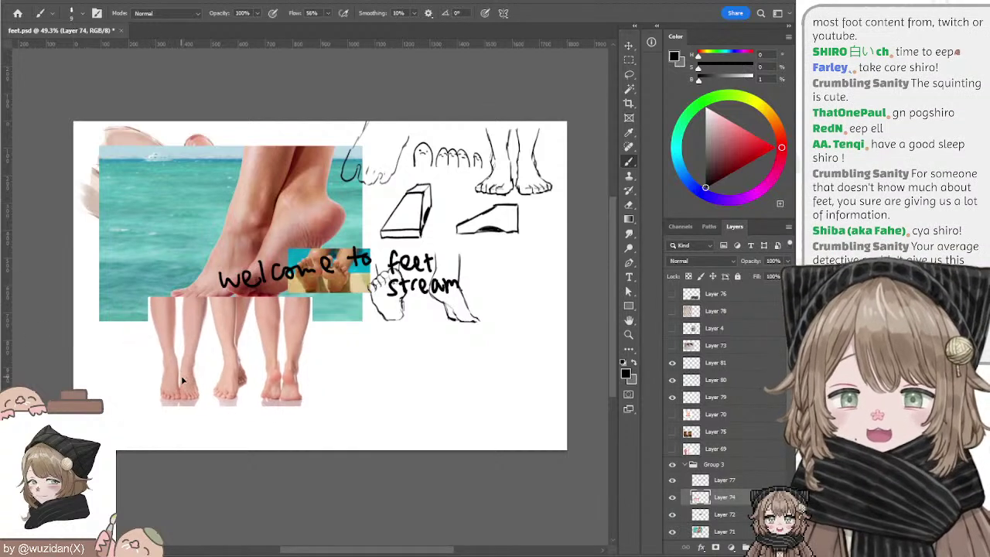
{"action": "mouse_move", "coordinate": [112, 404]}
{"action": "left_mouse_down"}
{"action": "mouse_move", "coordinate": [155, 386]}
{"action": "mouse_move", "coordinate": [127, 414]}
{"action": "mouse_move", "coordinate": [132, 394]}
{"action": "mouse_move", "coordinate": [156, 380]}
{"action": "mouse_move", "coordinate": [139, 419]}
{"action": "mouse_move", "coordinate": [151, 382]}
{"action": "left_mouse_up"}
{"action": "key", "text": "ctrl+z"}
{"action": "key", "text": "ctrl+z"}
{"action": "key", "text": "ctrl+z"}
{"action": "key", "text": "ctrl+z"}
{"action": "key", "text": "ctrl+z"}
{"action": "key", "text": "ctrl+z"}
{"action": "mouse_move", "coordinate": [143, 379]}
{"action": "left_mouse_down"}
{"action": "mouse_move", "coordinate": [151, 388]}
{"action": "mouse_move", "coordinate": [138, 396]}
{"action": "left_mouse_up"}
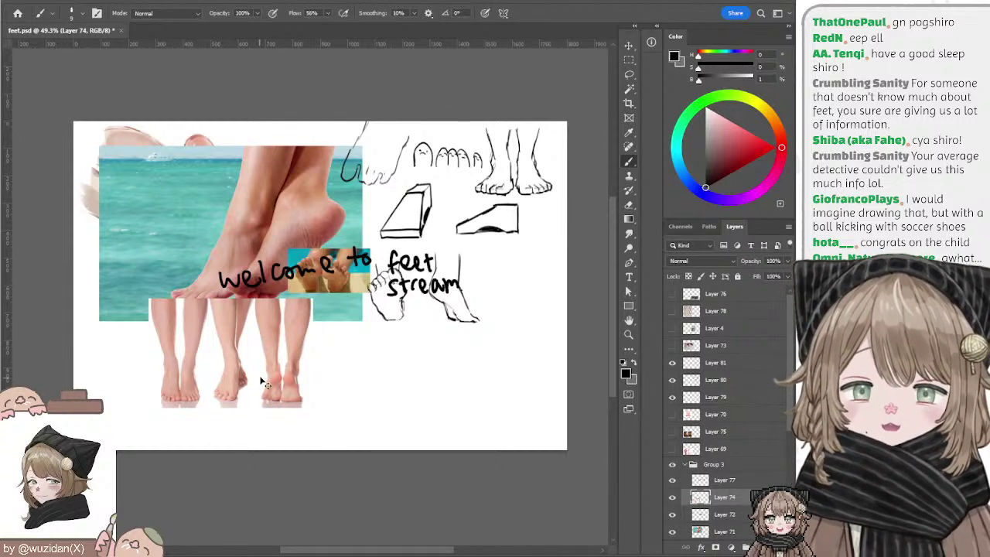
Step: Rearrange the legs and beach photos, then hide the small beach photo and whole collage
{"action": "key", "text": "ctrl"}
{"action": "left_click_drag", "start_coordinate": [246, 376], "coordinate": [193, 418]}
{"action": "mouse_move", "coordinate": [177, 223]}
{"action": "left_mouse_down"}
{"action": "mouse_move", "coordinate": [206, 237]}
{"action": "mouse_move", "coordinate": [156, 219]}
{"action": "left_mouse_up"}
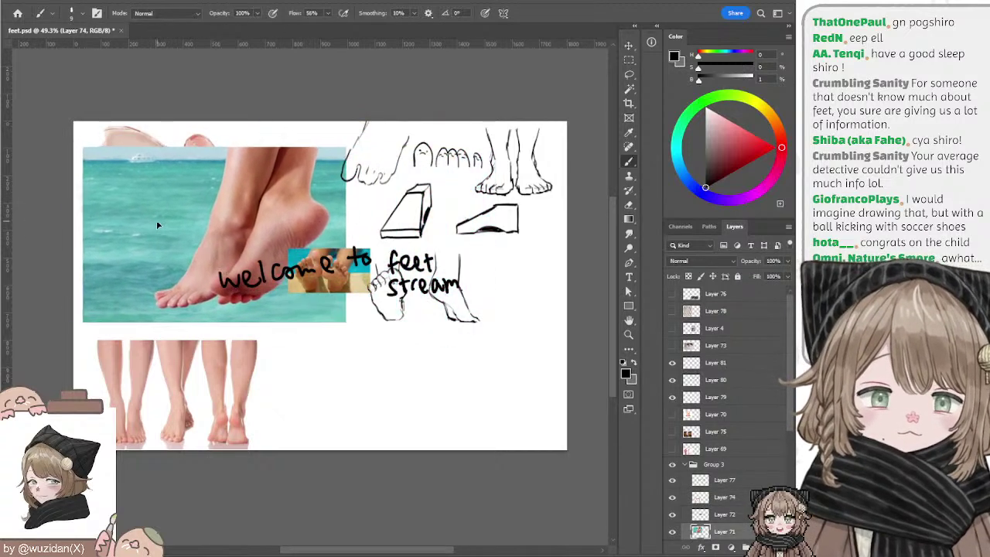
{"action": "left_click_drag", "start_coordinate": [349, 286], "coordinate": [332, 382]}
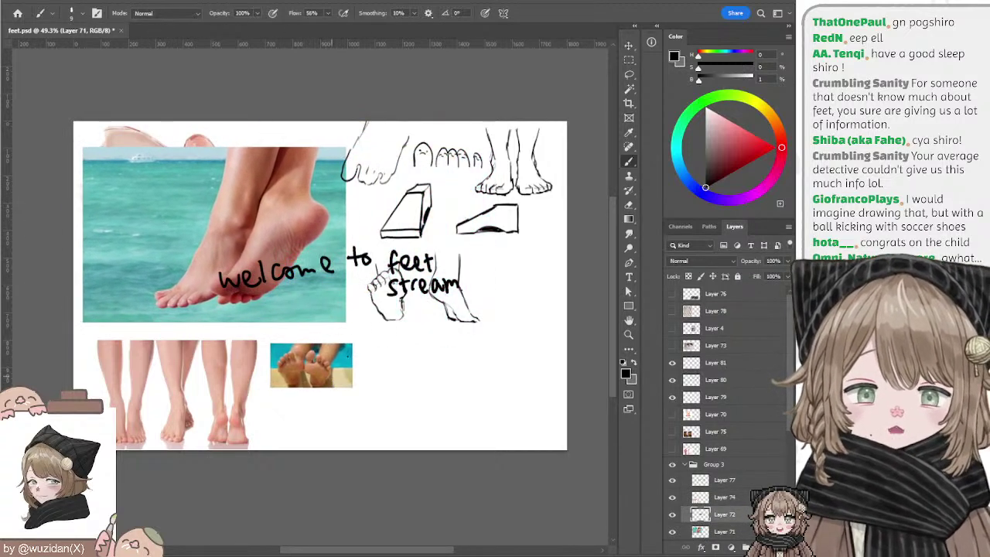
{"action": "left_click", "coordinate": [671, 514]}
{"action": "left_click", "coordinate": [700, 464]}
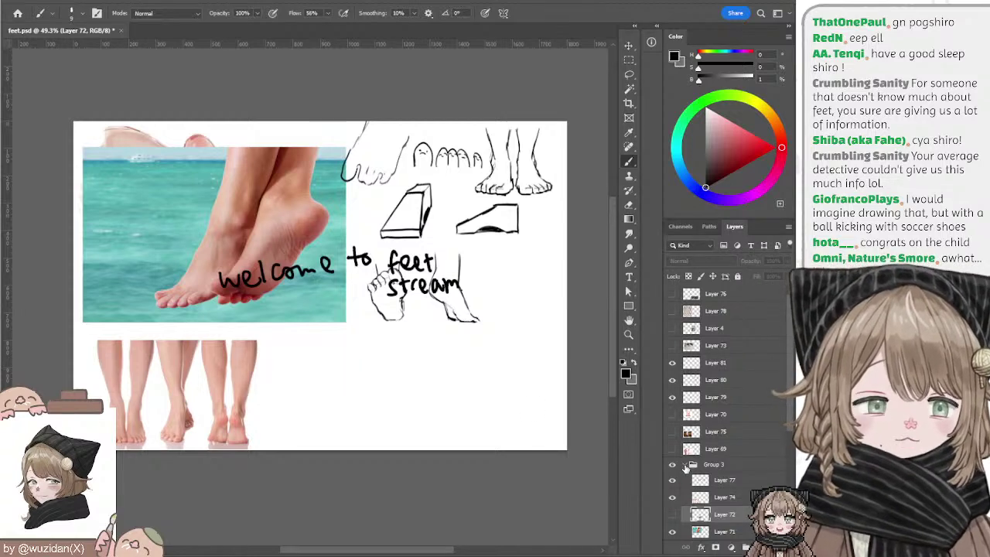
{"action": "left_click", "coordinate": [672, 465]}
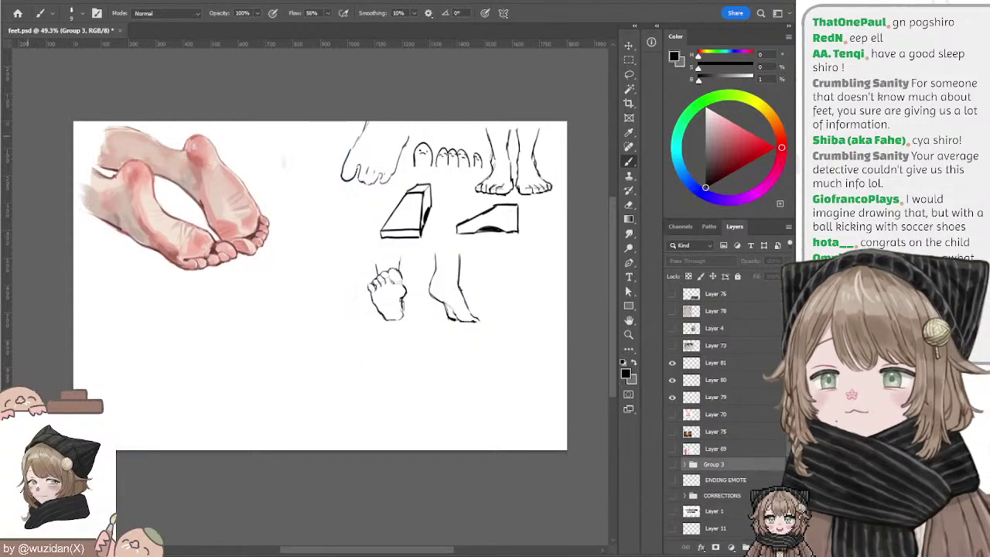
{"action": "mouse_move", "coordinate": [727, 418]}
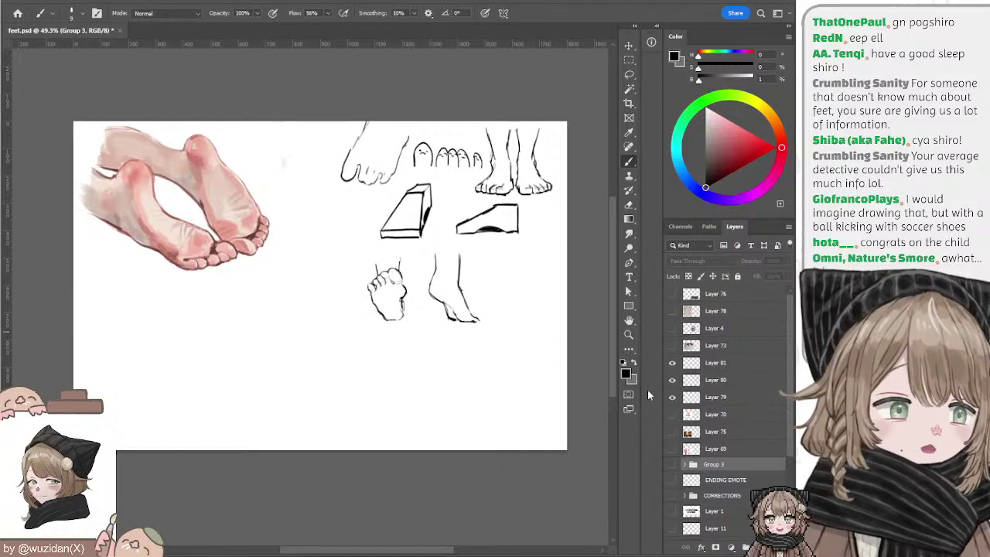
Step: Show the three-pairs-of-feet photo on Layer 73 and move it down-left
{"action": "left_click", "coordinate": [672, 345]}
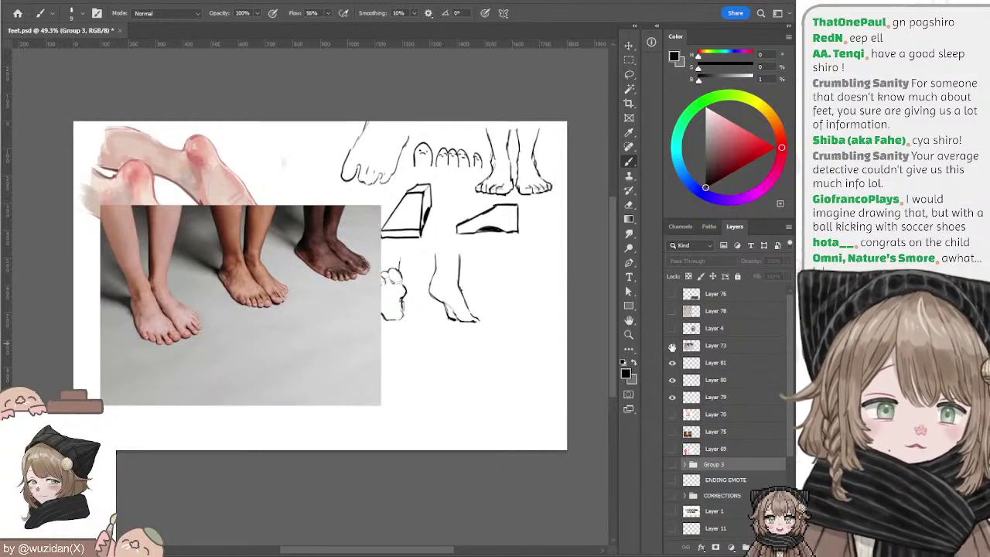
{"action": "left_click_drag", "start_coordinate": [296, 284], "coordinate": [280, 316]}
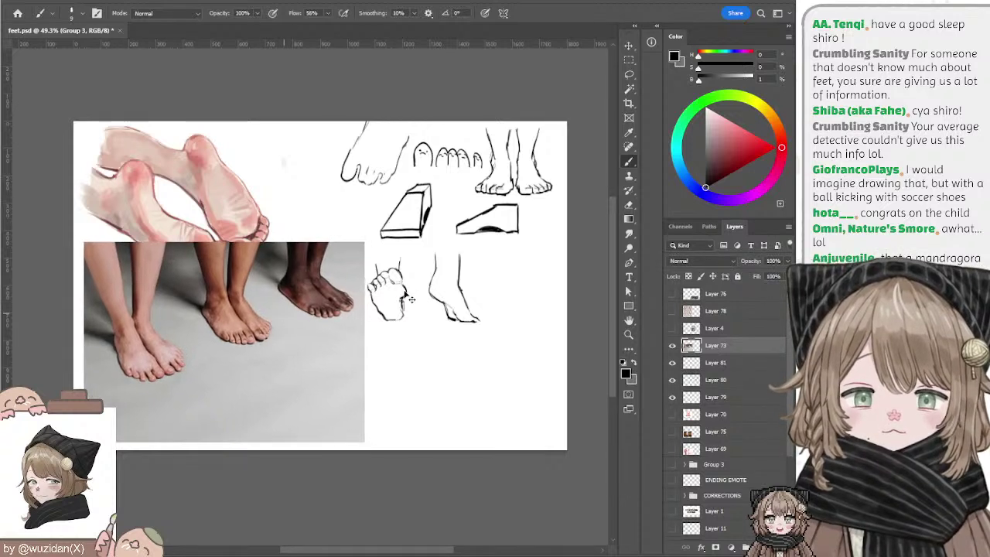
{"action": "key", "text": "alt+bracketleft"}
{"action": "key", "text": "alt+bracketleft"}
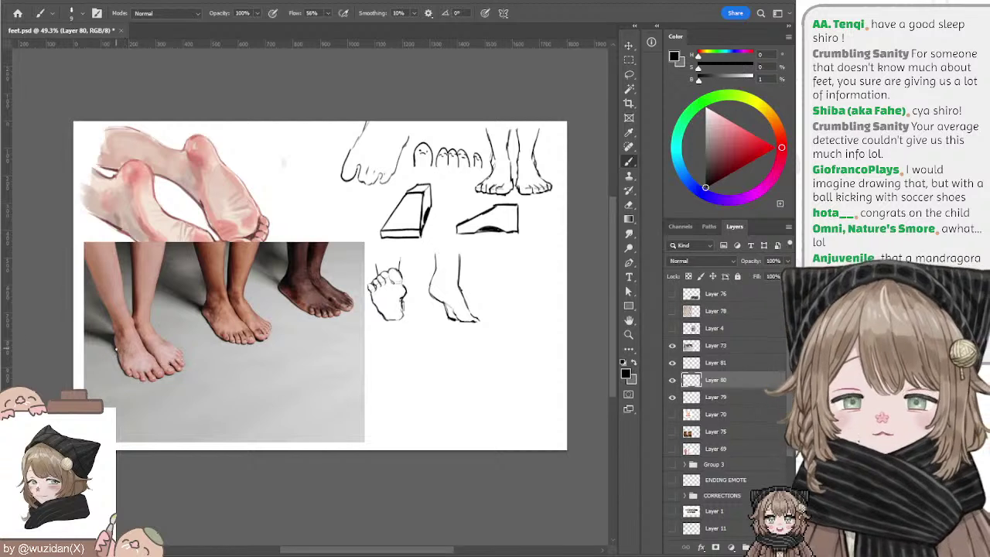
Step: Move Layer 73 below Layer 79 and make Layer 80 active for drawing
{"action": "left_click", "coordinate": [136, 345], "text": "ctrl"}
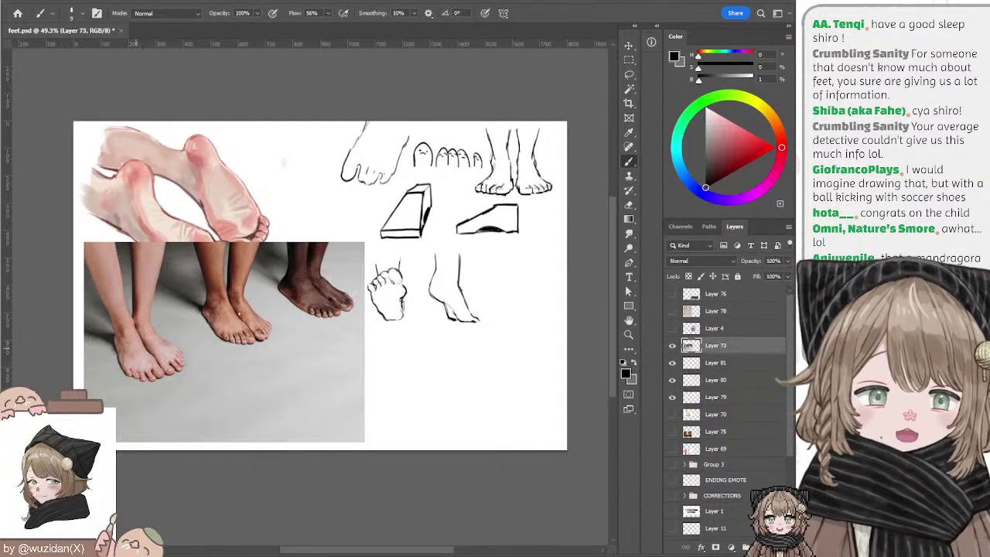
{"action": "left_click", "coordinate": [690, 380]}
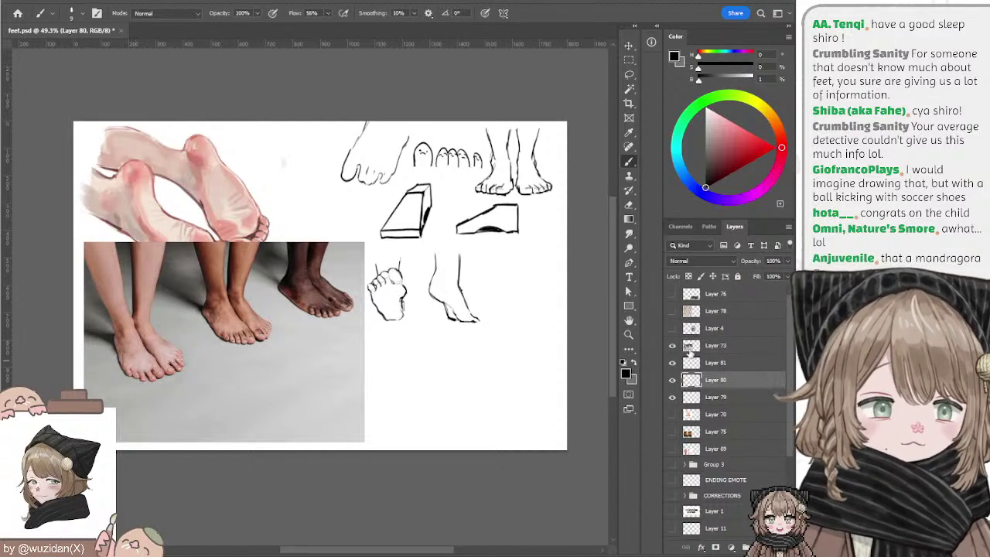
{"action": "left_click", "coordinate": [672, 345]}
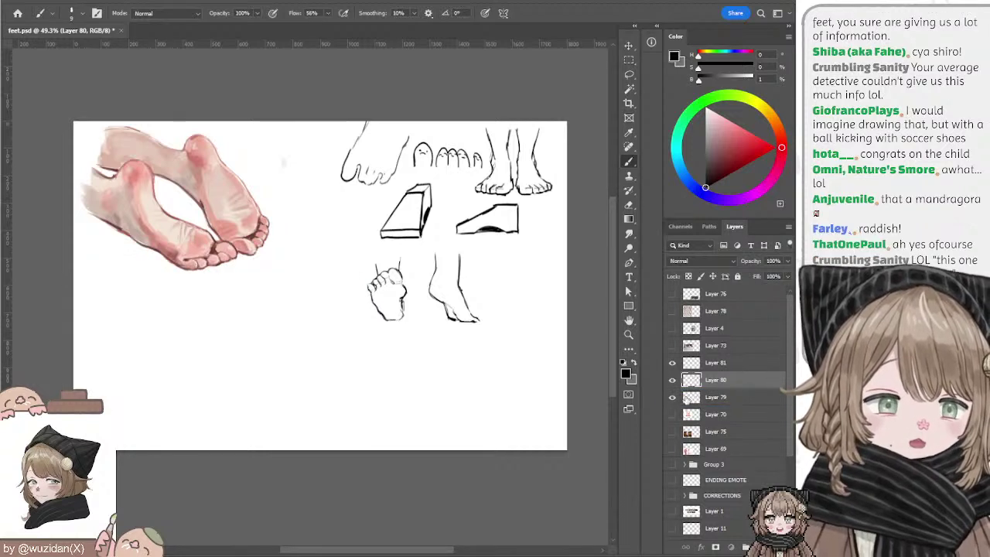
{"action": "left_click_drag", "start_coordinate": [690, 345], "coordinate": [691, 402]}
{"action": "left_click", "coordinate": [672, 397]}
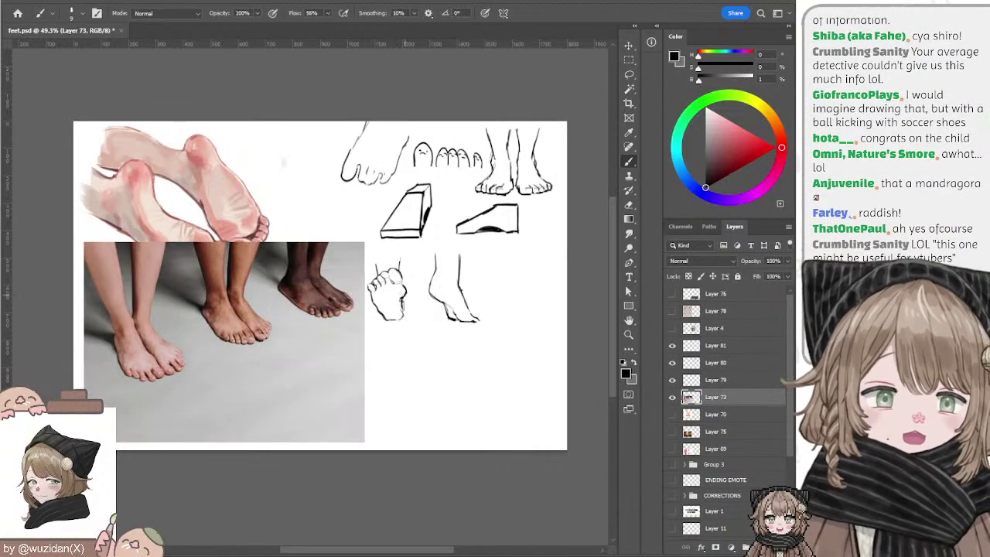
{"action": "left_click", "coordinate": [402, 301], "text": "ctrl"}
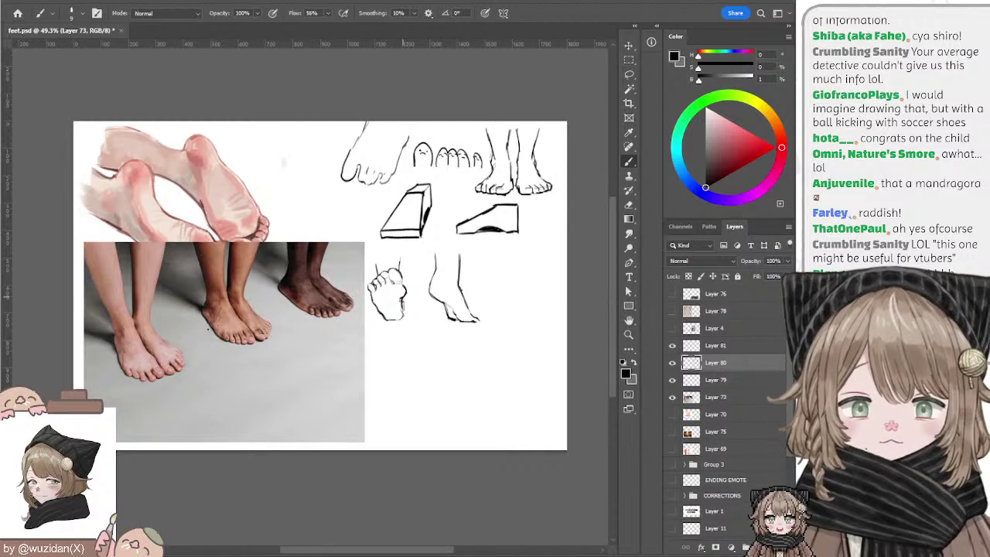
{"action": "left_click_drag", "start_coordinate": [135, 334], "coordinate": [155, 361]}
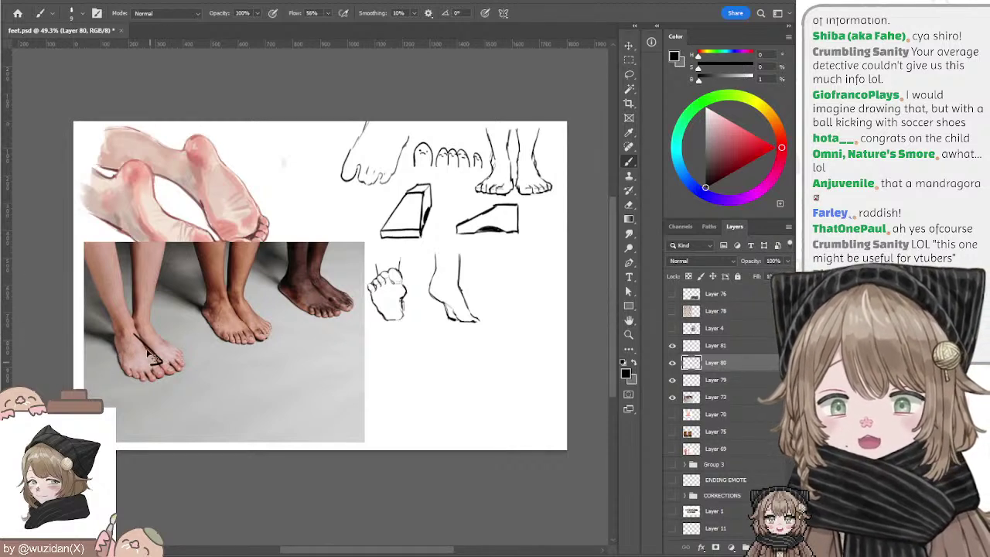
Step: Sketch an angled box edge on the right side of the three-feet photo
{"action": "key", "text": "ctrl+z"}
{"action": "mouse_move", "coordinate": [307, 356]}
{"action": "left_mouse_down"}
{"action": "mouse_move", "coordinate": [340, 396]}
{"action": "mouse_move", "coordinate": [303, 410]}
{"action": "mouse_move", "coordinate": [277, 368]}
{"action": "mouse_move", "coordinate": [345, 405]}
{"action": "mouse_move", "coordinate": [283, 370]}
{"action": "left_mouse_up"}
{"action": "key", "text": "ctrl+z"}
{"action": "key", "text": "ctrl+z"}
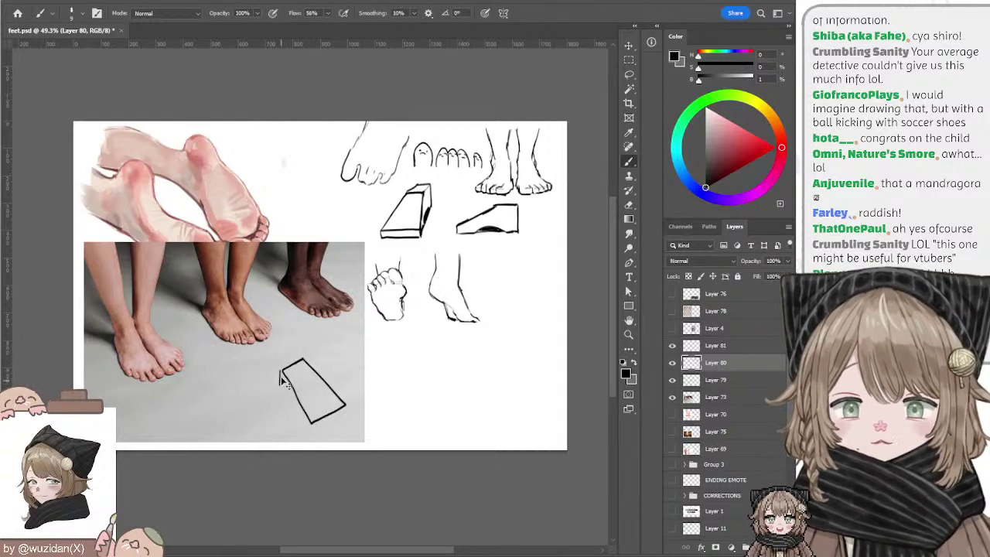
{"action": "mouse_move", "coordinate": [270, 357]}
{"action": "left_mouse_down"}
{"action": "mouse_move", "coordinate": [270, 368]}
{"action": "mouse_move", "coordinate": [268, 357]}
{"action": "mouse_move", "coordinate": [303, 360]}
{"action": "mouse_move", "coordinate": [309, 423]}
{"action": "left_mouse_up"}
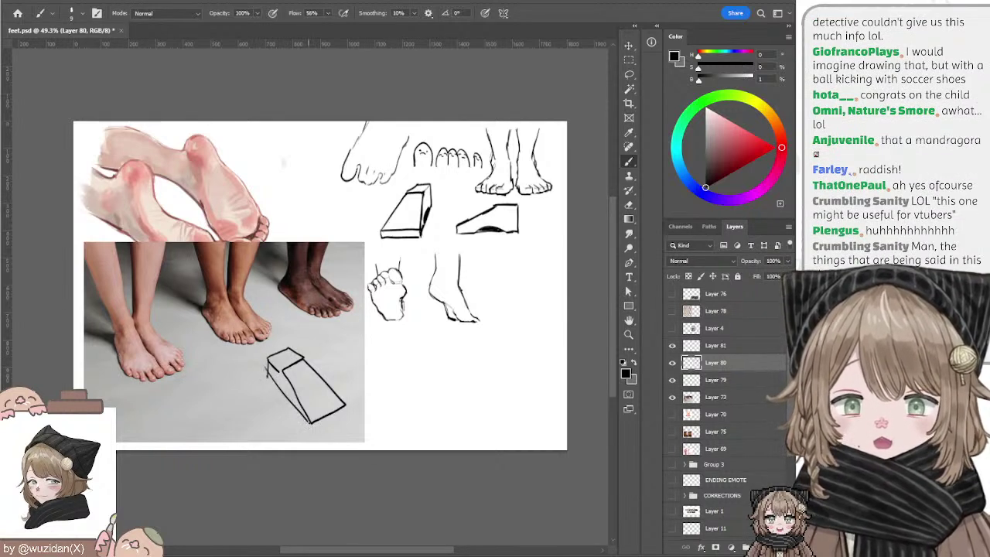
{"action": "key", "text": "e"}
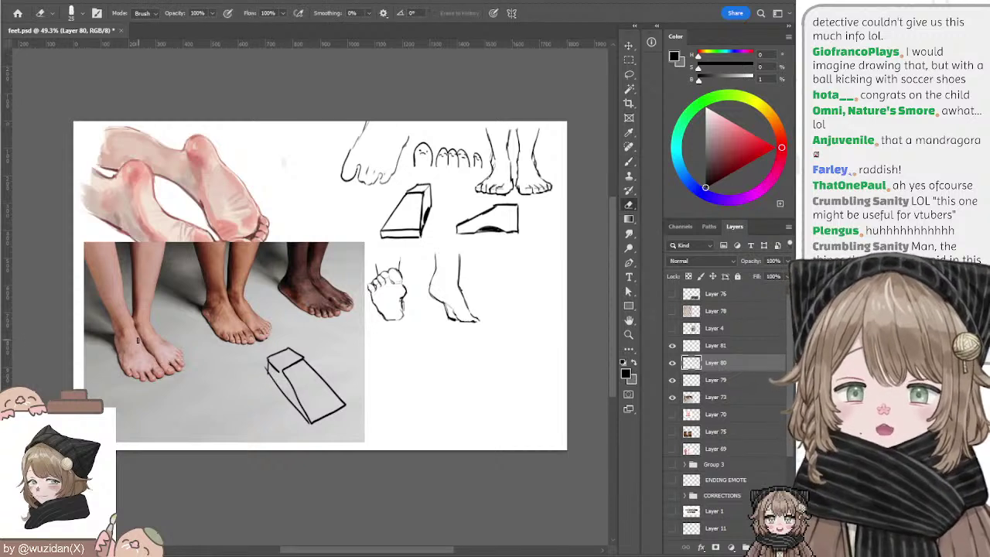
{"action": "key", "text": "b"}
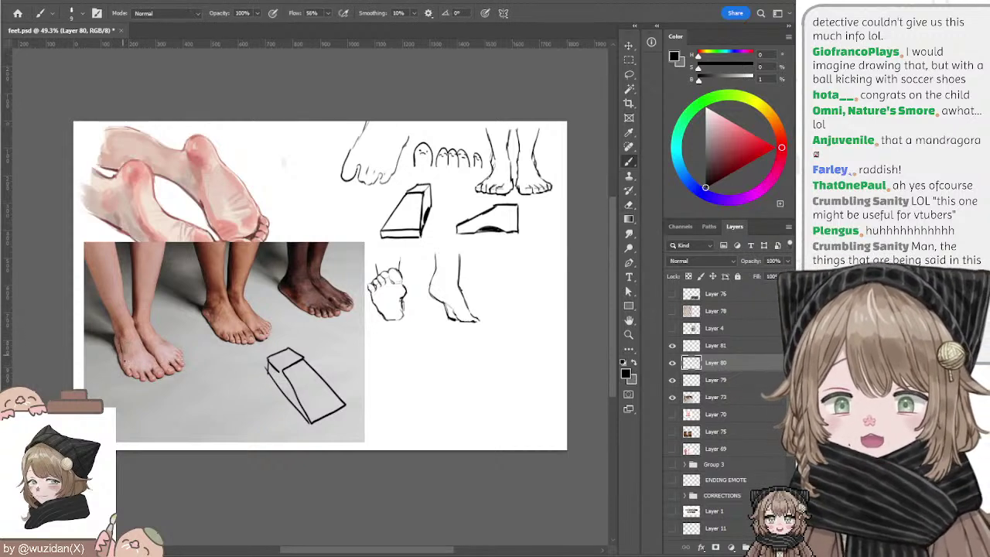
Step: Try box-form strokes on the leftmost foot, undoing them
{"action": "mouse_move", "coordinate": [122, 362]}
{"action": "left_mouse_down"}
{"action": "mouse_move", "coordinate": [119, 327]}
{"action": "mouse_move", "coordinate": [134, 334]}
{"action": "left_mouse_up"}
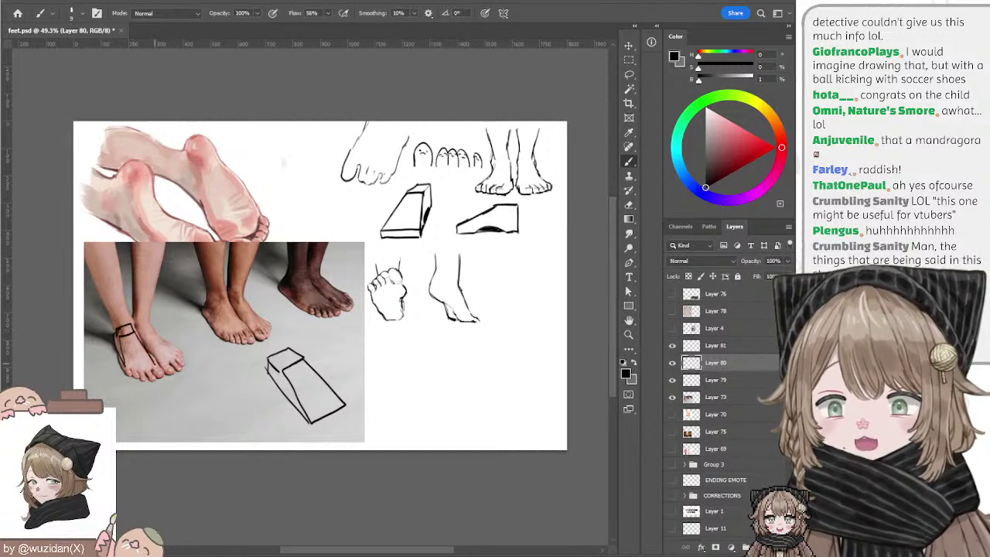
{"action": "key", "text": "ctrl+z"}
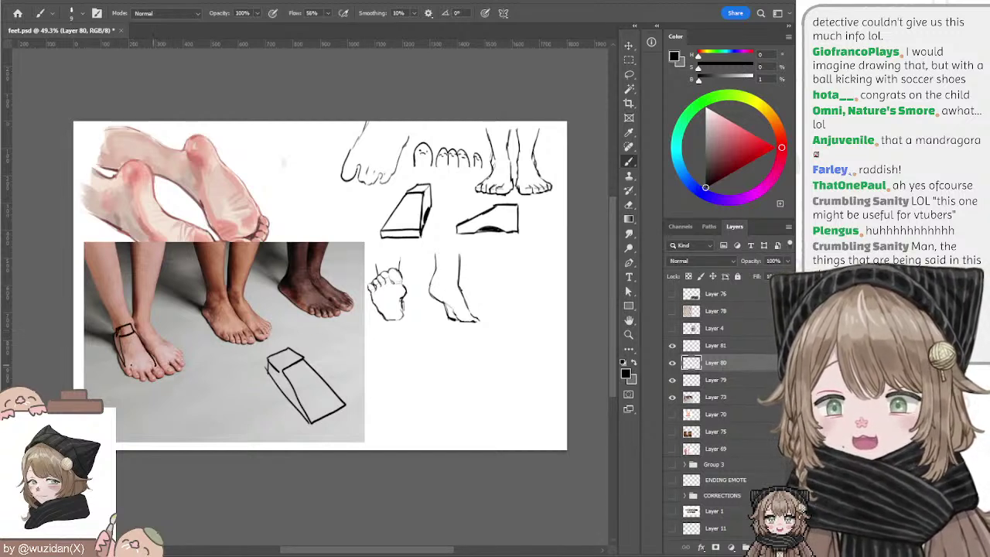
{"action": "mouse_move", "coordinate": [124, 365]}
{"action": "left_mouse_down"}
{"action": "mouse_move", "coordinate": [158, 361]}
{"action": "mouse_move", "coordinate": [145, 371]}
{"action": "mouse_move", "coordinate": [155, 368]}
{"action": "left_mouse_up"}
{"action": "key", "text": "ctrl+z"}
{"action": "key", "text": "ctrl+z"}
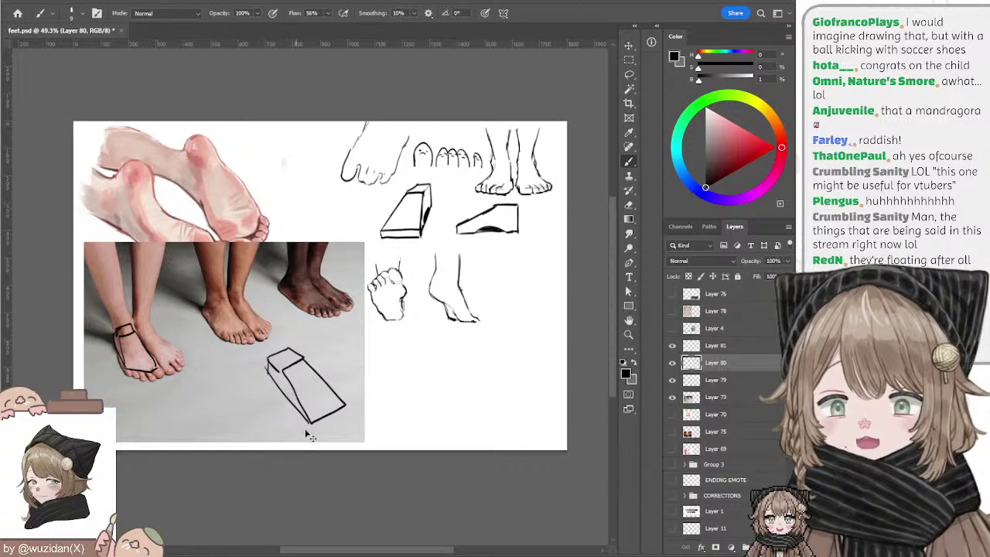
Step: Erase and redraw the bottom corner of the larger box sketch
{"action": "key", "text": "e"}
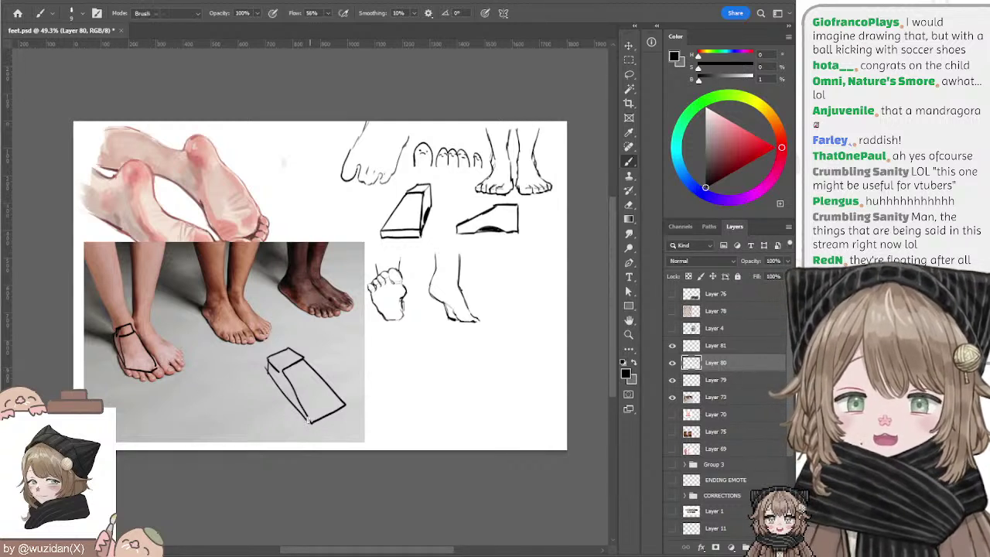
{"action": "left_click_drag", "start_coordinate": [332, 416], "coordinate": [308, 422]}
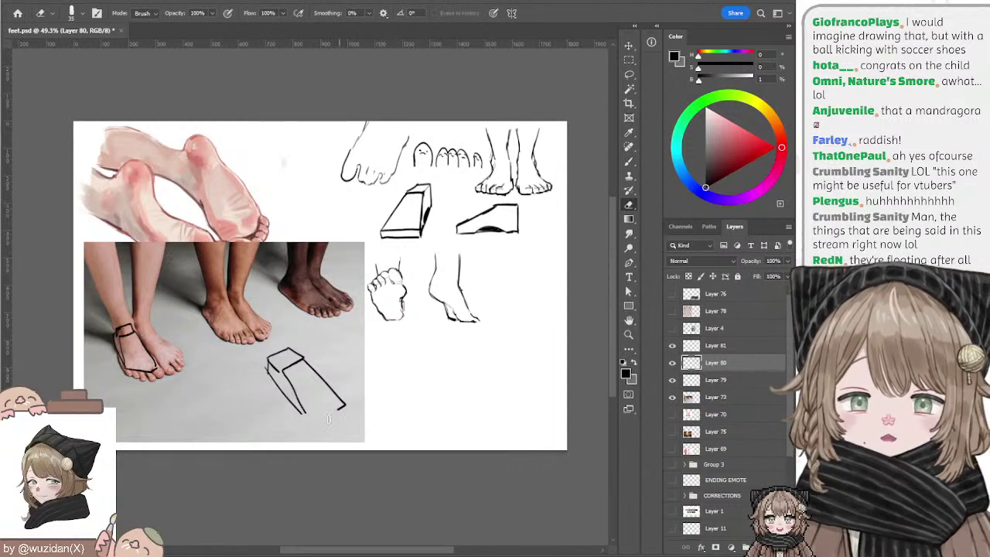
{"action": "key", "text": "b"}
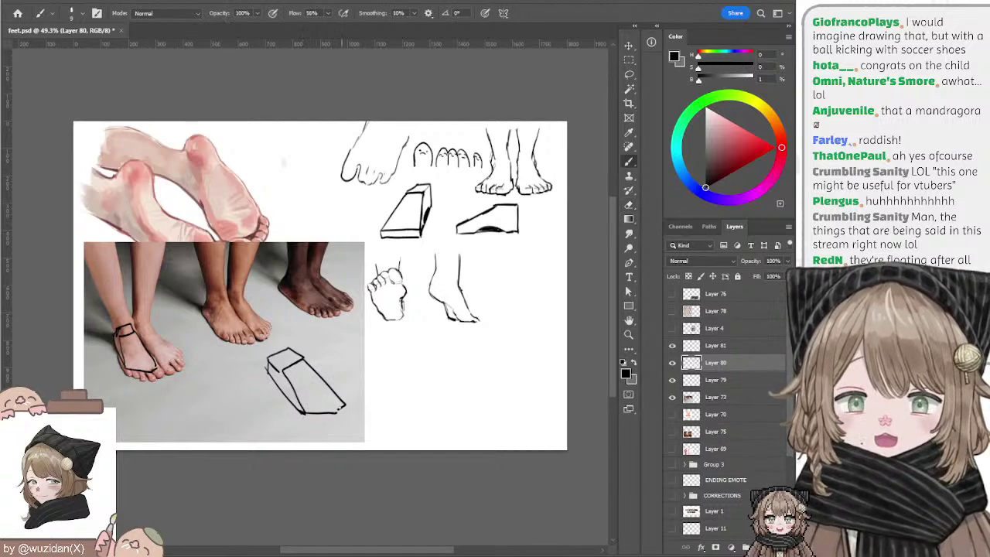
{"action": "mouse_move", "coordinate": [337, 409]}
{"action": "left_mouse_down"}
{"action": "mouse_move", "coordinate": [302, 413]}
{"action": "mouse_move", "coordinate": [321, 424]}
{"action": "left_mouse_up"}
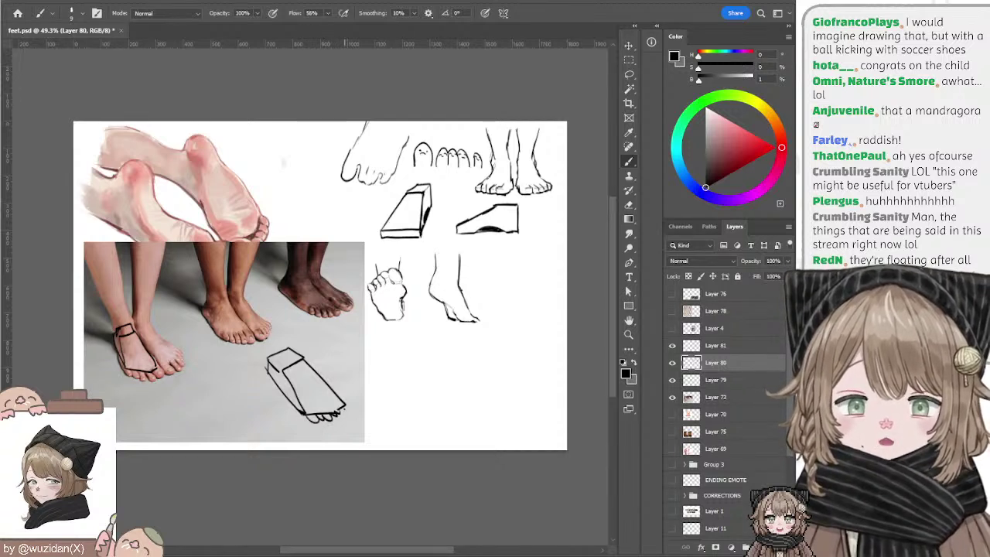
{"action": "key", "text": "ctrl+z"}
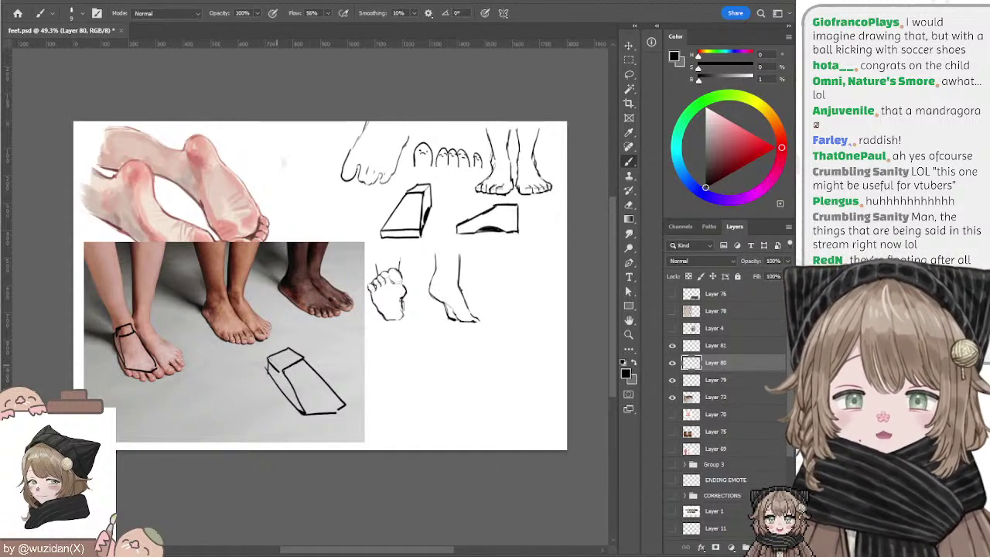
Step: Erase the box lines over the left foot
{"action": "key", "text": "e"}
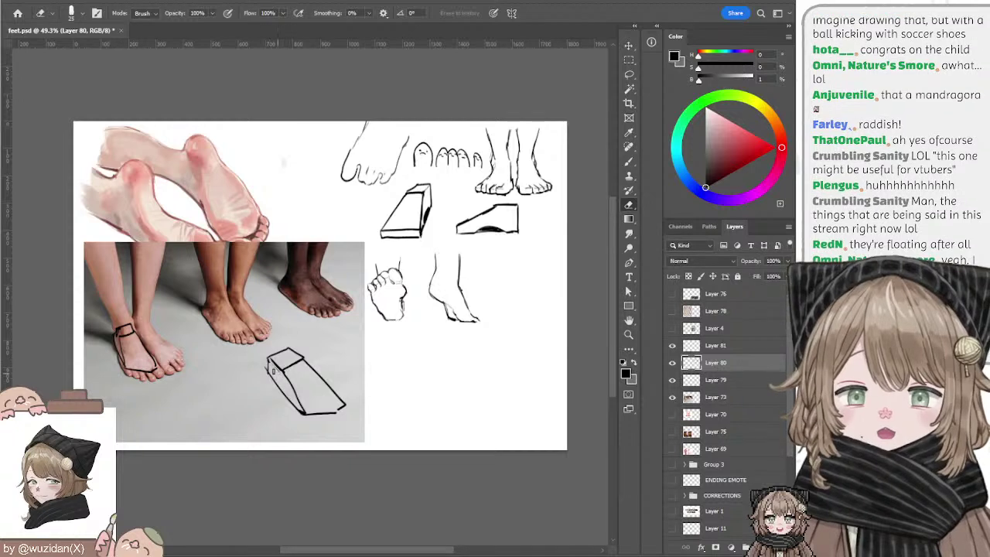
{"action": "mouse_move", "coordinate": [127, 326]}
{"action": "left_mouse_down"}
{"action": "mouse_move", "coordinate": [120, 336]}
{"action": "mouse_move", "coordinate": [154, 370]}
{"action": "left_mouse_up"}
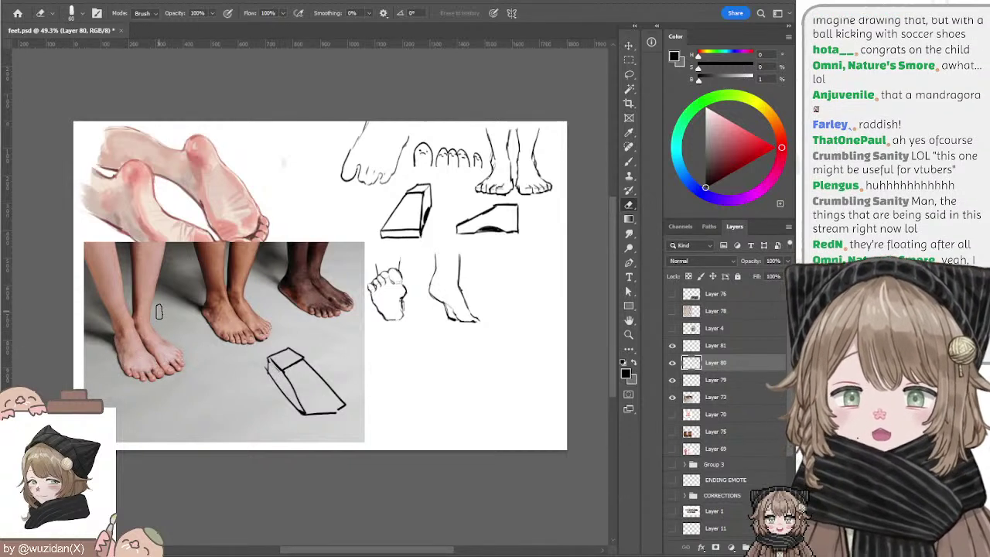
{"action": "key", "text": "b"}
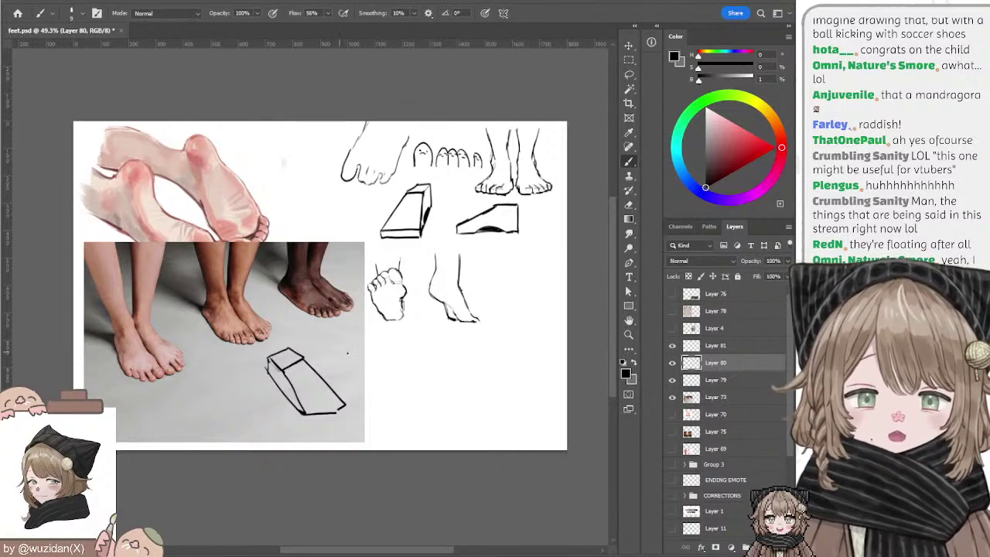
Step: Draw the slanted lines of the first lower leg below the side-view foot study
{"action": "left_click_drag", "start_coordinate": [450, 344], "coordinate": [446, 377]}
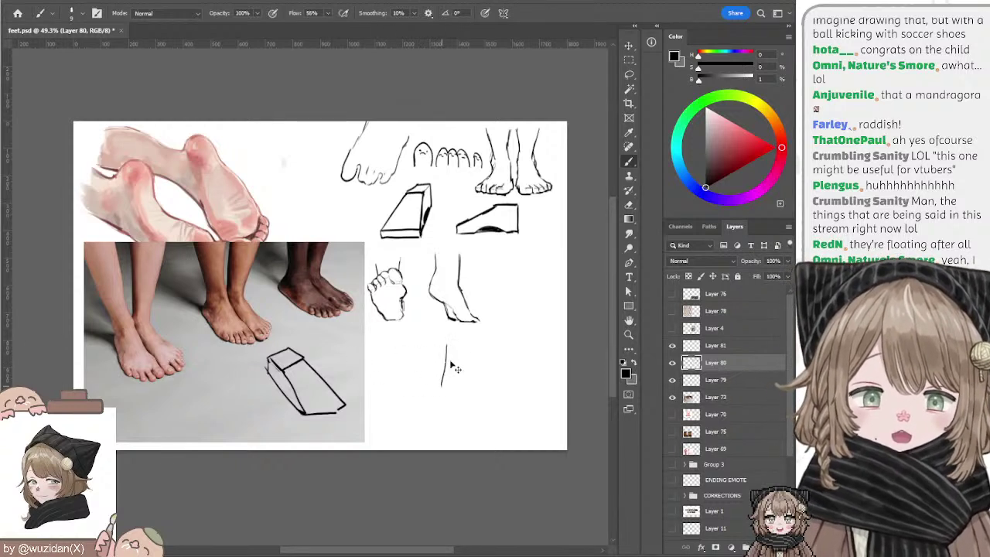
{"action": "key", "text": "ctrl+z"}
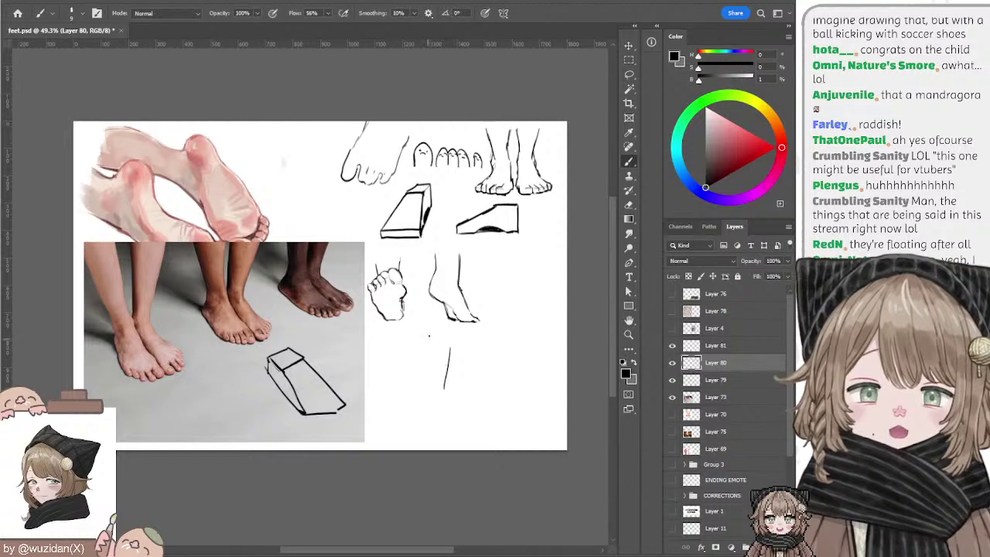
{"action": "left_click_drag", "start_coordinate": [428, 336], "coordinate": [430, 385]}
{"action": "key", "text": "ctrl+z"}
{"action": "left_click_drag", "start_coordinate": [428, 345], "coordinate": [426, 386]}
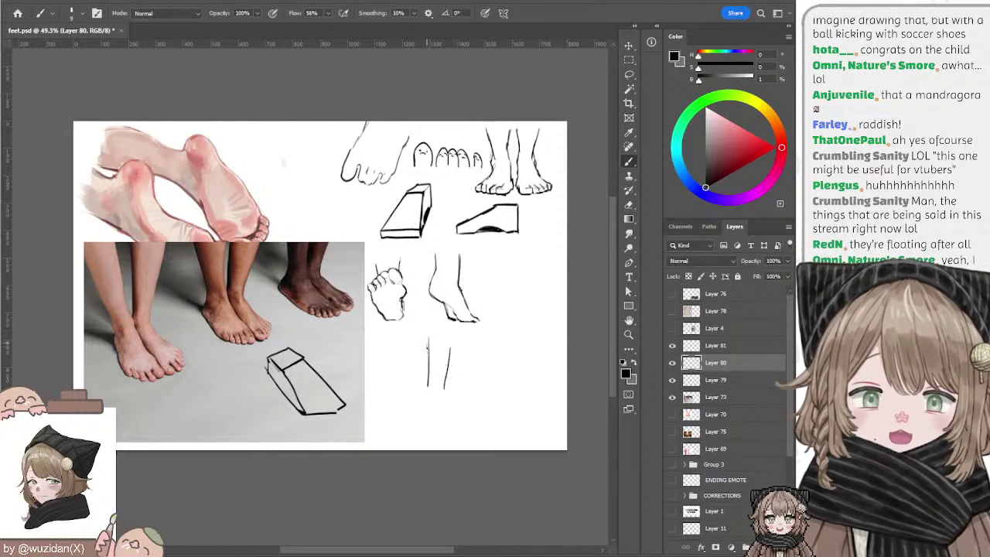
{"action": "key", "text": "ctrl+z"}
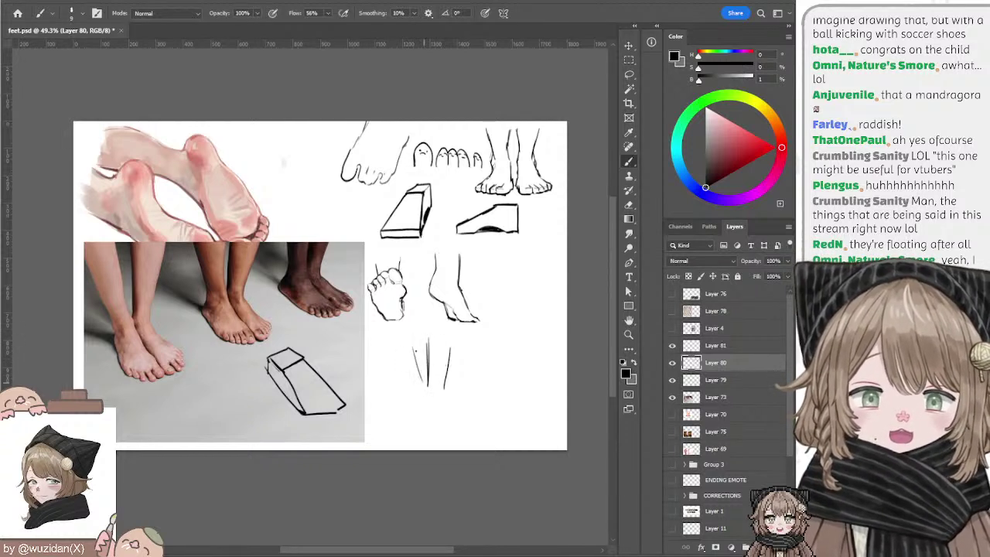
{"action": "left_click_drag", "start_coordinate": [415, 340], "coordinate": [424, 380]}
{"action": "left_click_drag", "start_coordinate": [415, 336], "coordinate": [423, 371]}
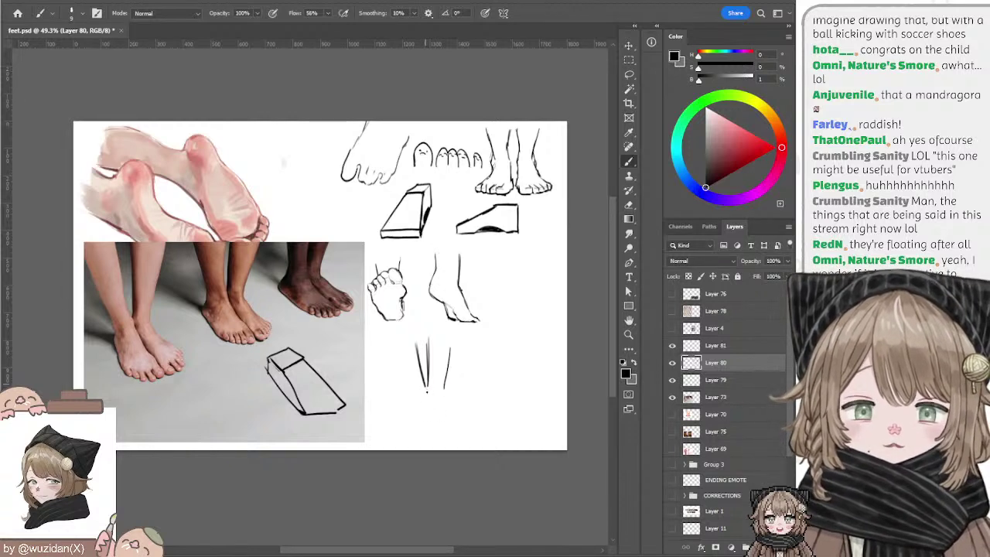
{"action": "left_click_drag", "start_coordinate": [426, 391], "coordinate": [426, 395]}
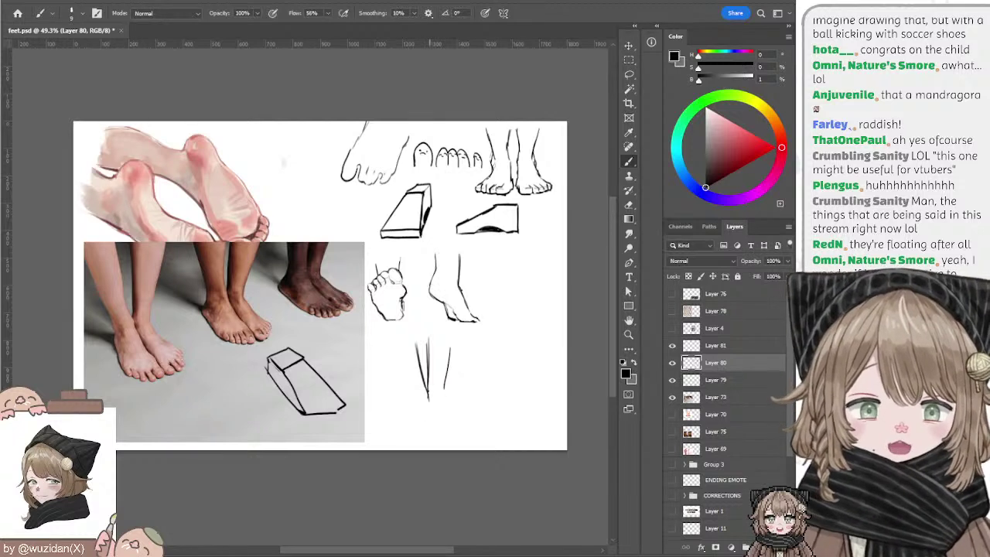
Step: Add a stroke at the leg's bottom and outline the second leg diagonally
{"action": "left_click_drag", "start_coordinate": [428, 396], "coordinate": [442, 417]}
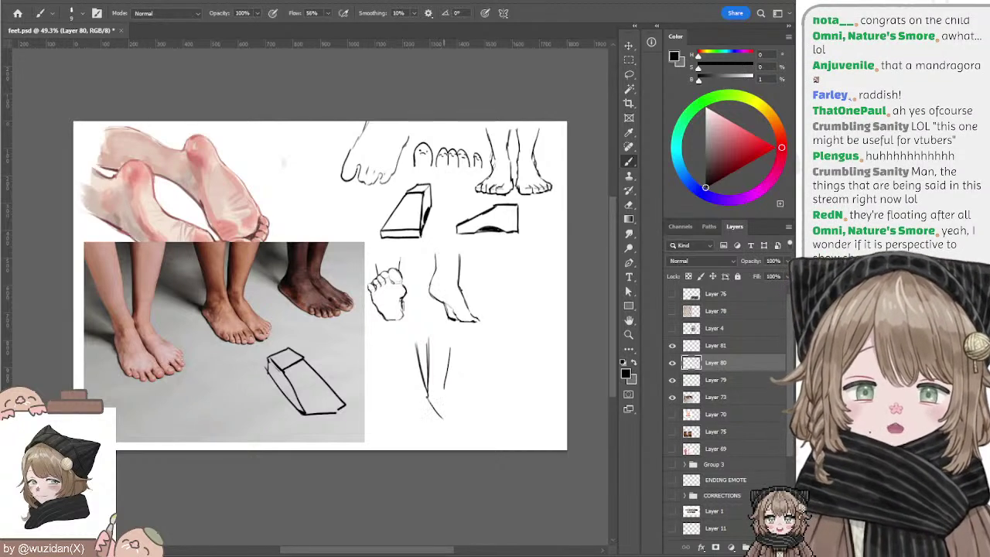
{"action": "key", "text": "ctrl+z"}
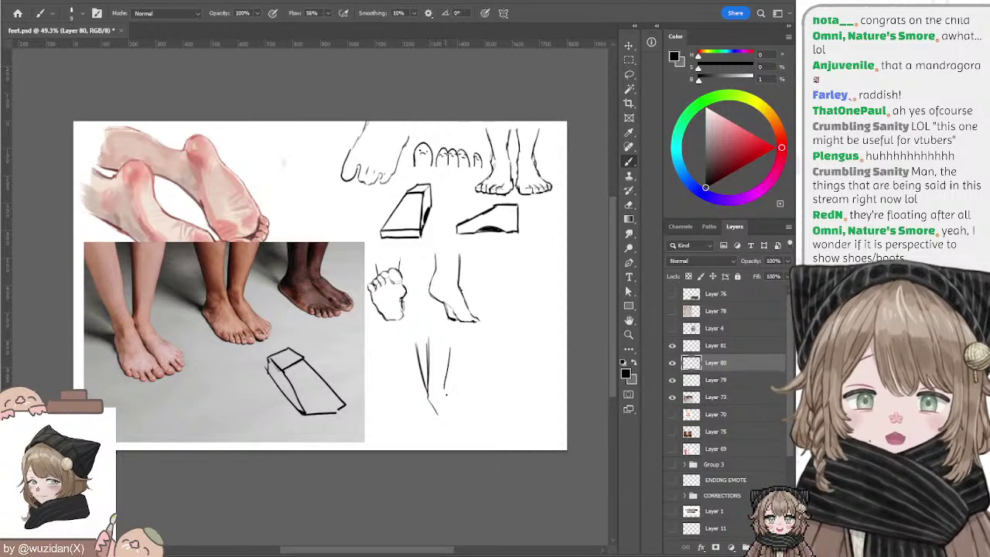
{"action": "mouse_move", "coordinate": [449, 380]}
{"action": "left_mouse_down"}
{"action": "mouse_move", "coordinate": [452, 401]}
{"action": "mouse_move", "coordinate": [474, 412]}
{"action": "left_mouse_up"}
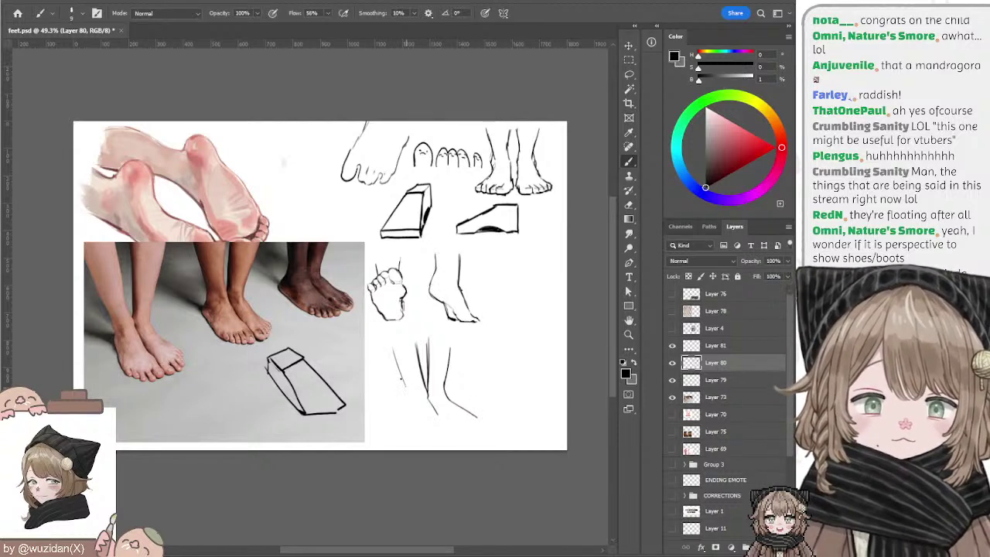
{"action": "left_click_drag", "start_coordinate": [392, 349], "coordinate": [410, 396]}
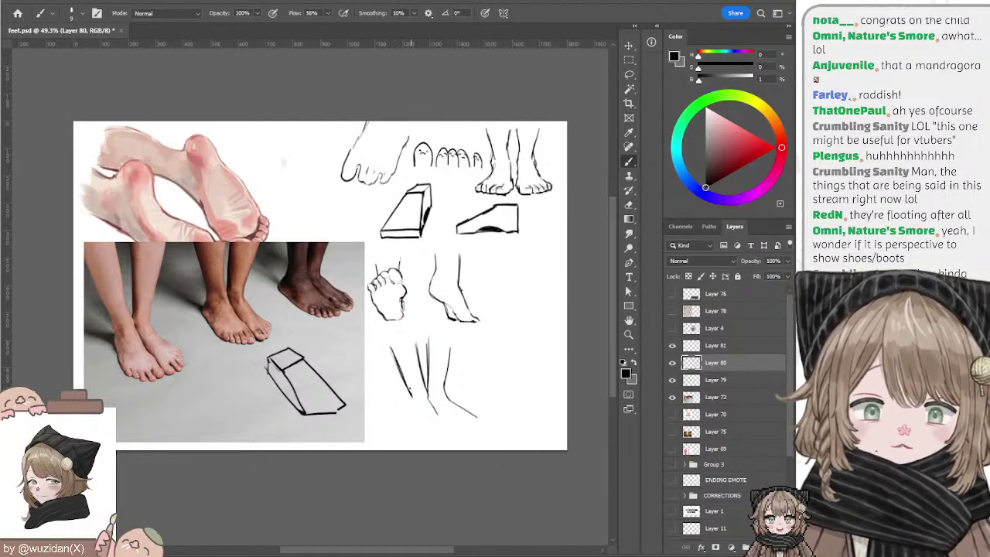
{"action": "left_click_drag", "start_coordinate": [385, 337], "coordinate": [411, 395]}
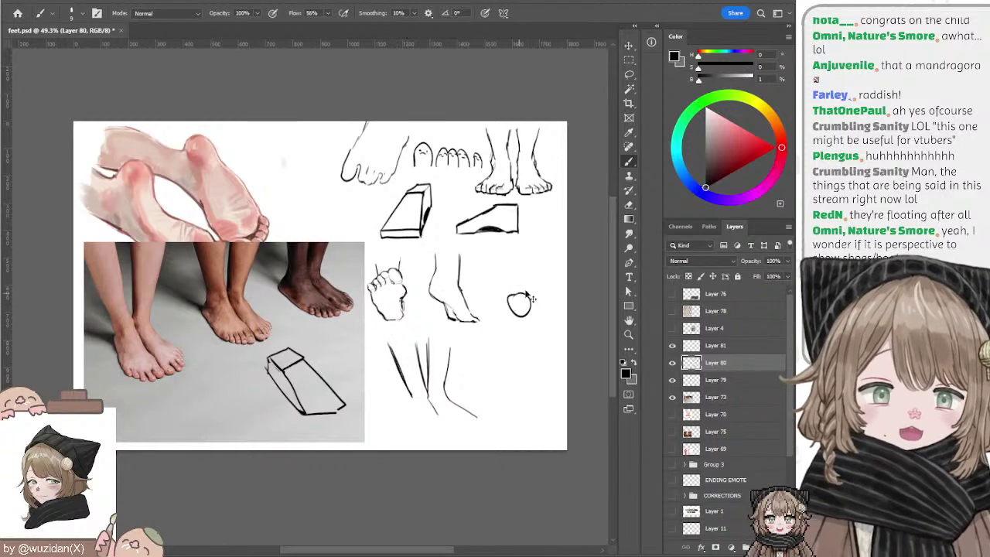
{"action": "mouse_move", "coordinate": [526, 286]}
{"action": "left_mouse_down"}
{"action": "mouse_move", "coordinate": [517, 304]}
{"action": "mouse_move", "coordinate": [528, 286]}
{"action": "mouse_move", "coordinate": [547, 348]}
{"action": "left_mouse_up"}
{"action": "mouse_move", "coordinate": [515, 308]}
{"action": "left_mouse_down"}
{"action": "mouse_move", "coordinate": [501, 337]}
{"action": "mouse_move", "coordinate": [480, 342]}
{"action": "left_mouse_up"}
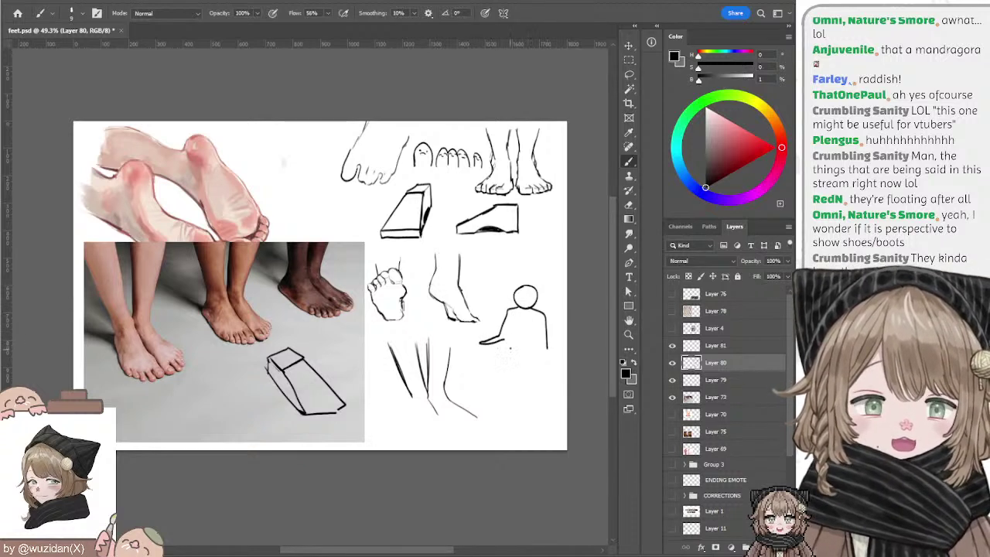
{"action": "key", "text": "ctrl+z"}
{"action": "mouse_move", "coordinate": [496, 330]}
{"action": "left_mouse_down"}
{"action": "mouse_move", "coordinate": [507, 363]}
{"action": "mouse_move", "coordinate": [518, 317]}
{"action": "mouse_move", "coordinate": [531, 360]}
{"action": "left_mouse_up"}
{"action": "key", "text": "ctrl+z"}
{"action": "key", "text": "ctrl+z"}
{"action": "key", "text": "ctrl+z"}
{"action": "key", "text": "ctrl+z"}
{"action": "mouse_move", "coordinate": [533, 324]}
{"action": "left_mouse_down"}
{"action": "mouse_move", "coordinate": [511, 364]}
{"action": "mouse_move", "coordinate": [480, 343]}
{"action": "mouse_move", "coordinate": [507, 365]}
{"action": "mouse_move", "coordinate": [467, 357]}
{"action": "mouse_move", "coordinate": [461, 368]}
{"action": "left_mouse_up"}
{"action": "key", "text": "ctrl+z"}
{"action": "key", "text": "ctrl+z"}
{"action": "key", "text": "ctrl+z"}
{"action": "key", "text": "ctrl+z"}
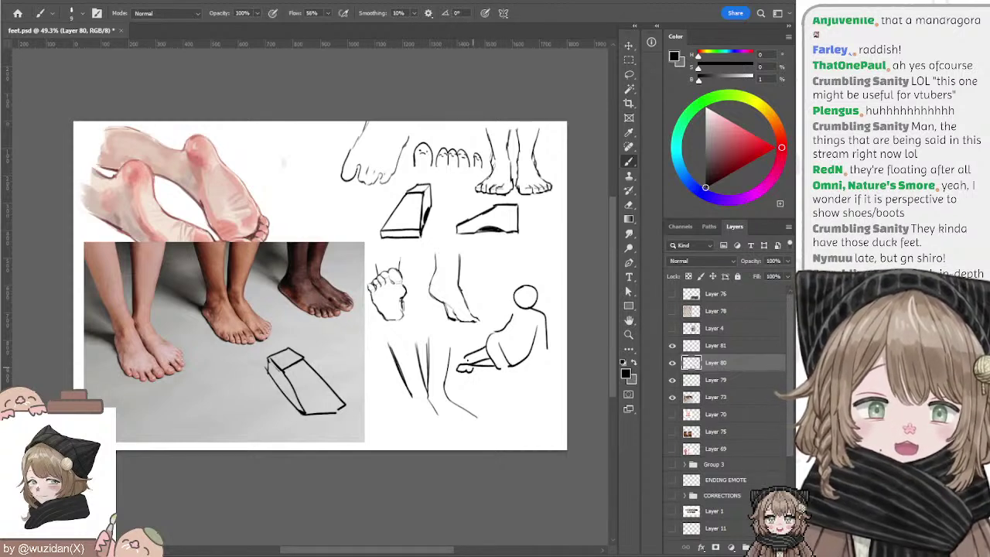
{"action": "mouse_move", "coordinate": [542, 333]}
{"action": "left_mouse_down"}
{"action": "mouse_move", "coordinate": [543, 366]}
{"action": "mouse_move", "coordinate": [552, 370]}
{"action": "mouse_move", "coordinate": [540, 368]}
{"action": "left_mouse_up"}
{"action": "key", "text": "ctrl+z"}
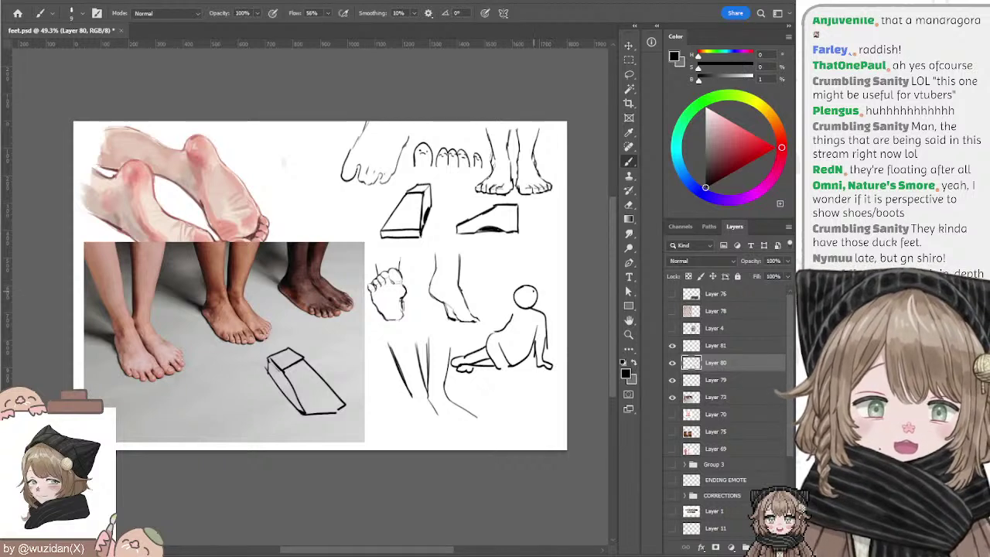
{"action": "key", "text": "ctrl+z"}
{"action": "mouse_move", "coordinate": [536, 289]}
{"action": "left_mouse_down"}
{"action": "mouse_move", "coordinate": [535, 308]}
{"action": "mouse_move", "coordinate": [511, 311]}
{"action": "mouse_move", "coordinate": [535, 292]}
{"action": "left_mouse_up"}
{"action": "key", "text": "ctrl+z"}
{"action": "key", "text": "ctrl+z"}
{"action": "mouse_move", "coordinate": [528, 286]}
{"action": "left_mouse_down"}
{"action": "mouse_move", "coordinate": [529, 309]}
{"action": "mouse_move", "coordinate": [534, 283]}
{"action": "mouse_move", "coordinate": [538, 291]}
{"action": "left_mouse_up"}
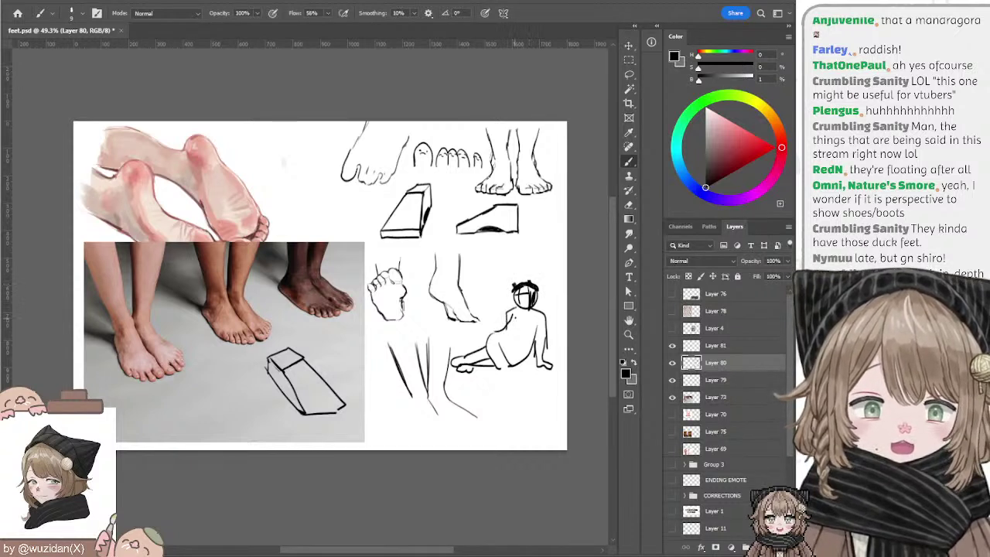
{"action": "key", "text": "e"}
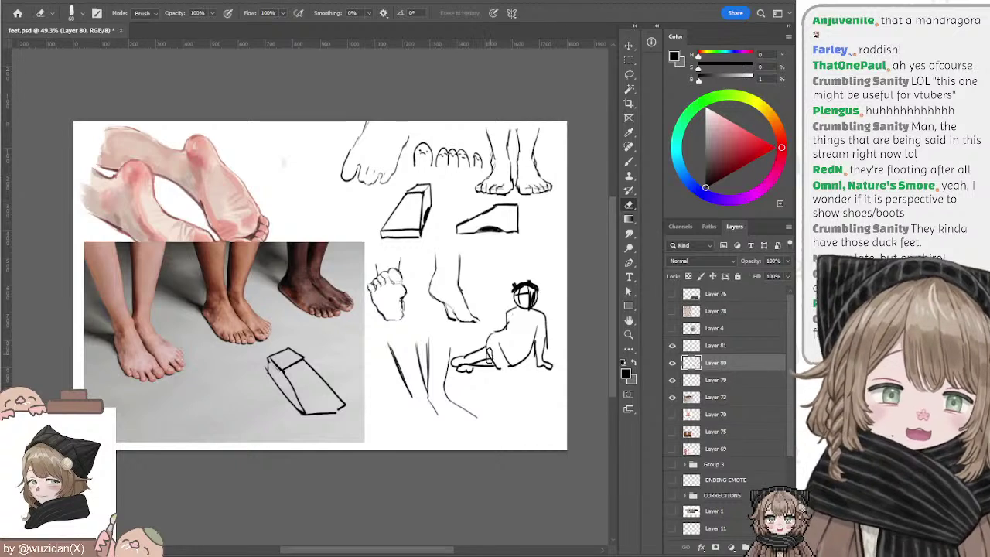
{"action": "mouse_move", "coordinate": [514, 280]}
{"action": "left_mouse_down"}
{"action": "mouse_move", "coordinate": [541, 305]}
{"action": "mouse_move", "coordinate": [516, 317]}
{"action": "mouse_move", "coordinate": [545, 293]}
{"action": "mouse_move", "coordinate": [535, 334]}
{"action": "mouse_move", "coordinate": [459, 365]}
{"action": "mouse_move", "coordinate": [545, 360]}
{"action": "left_mouse_up"}
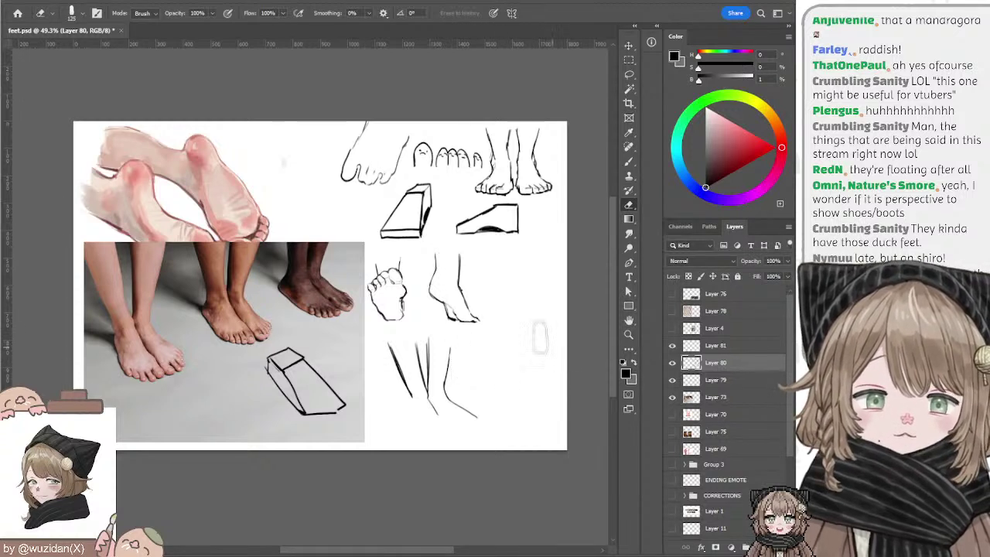
Step: Redraw the short stroke at the base of the lower-leg sketch
{"action": "key", "text": "b"}
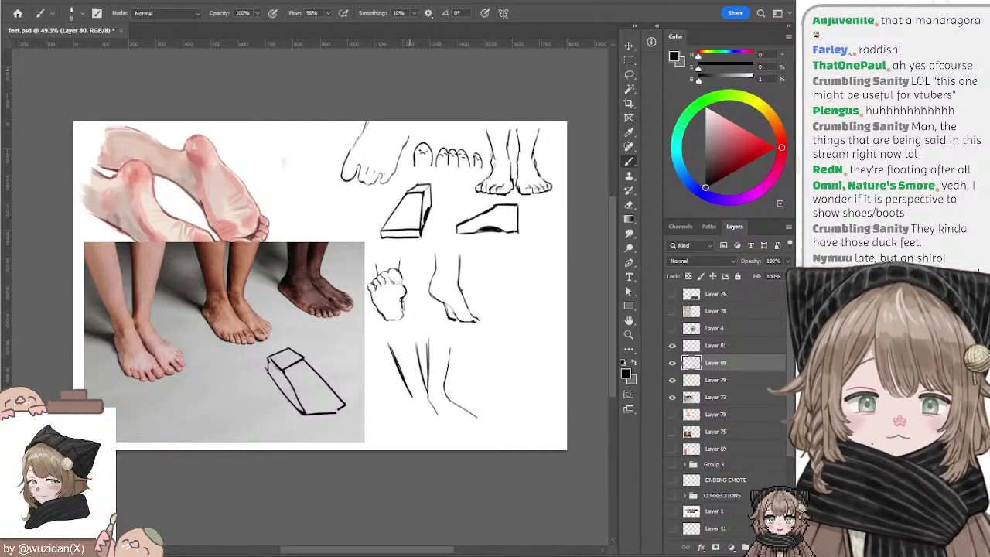
{"action": "key", "text": "e"}
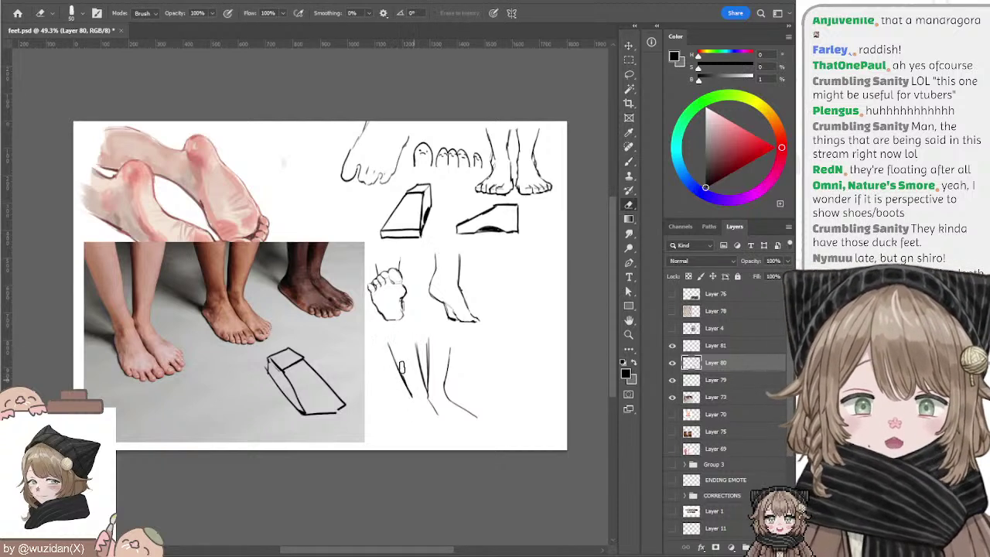
{"action": "key", "text": "b"}
{"action": "key", "text": "e"}
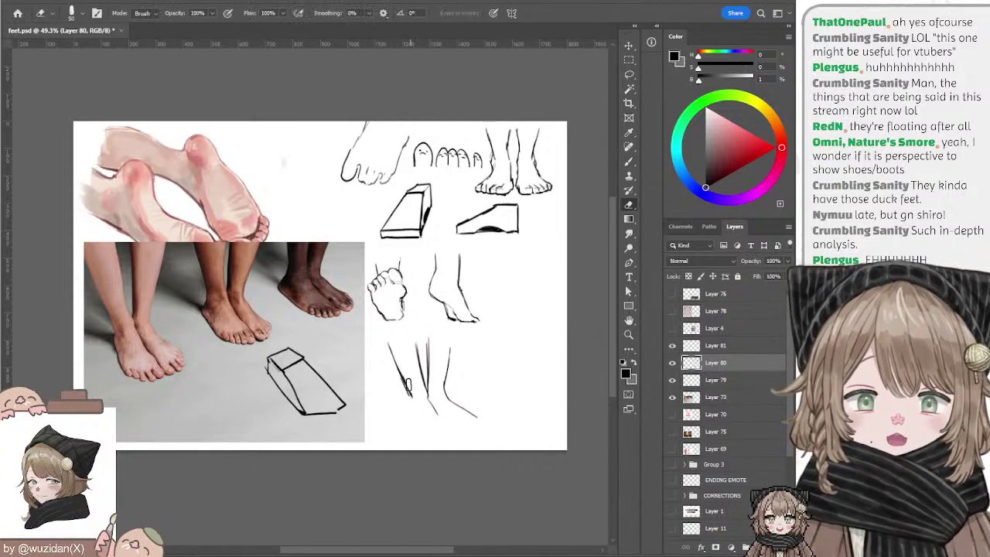
{"action": "key", "text": "b"}
{"action": "left_click_drag", "start_coordinate": [412, 397], "coordinate": [406, 399]}
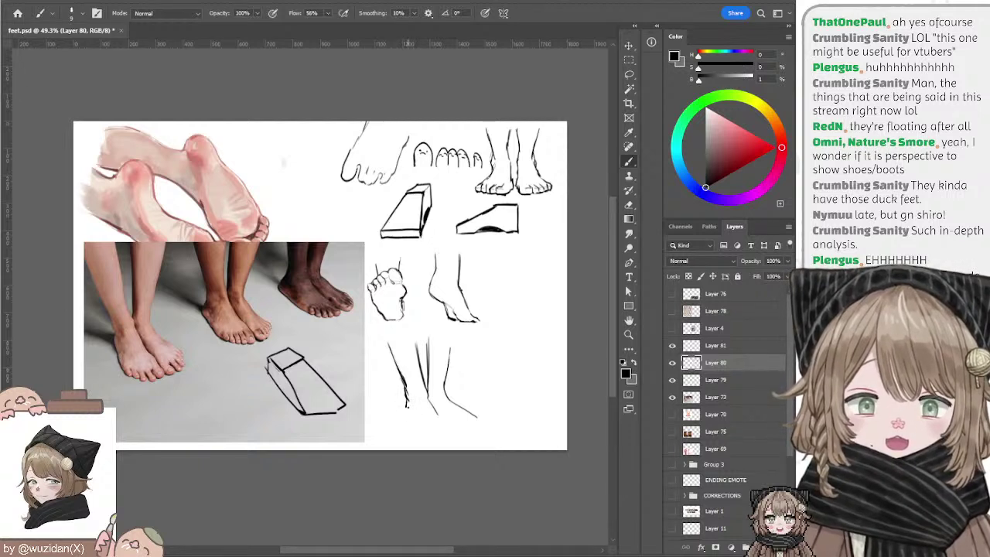
{"action": "key", "text": "ctrl+z"}
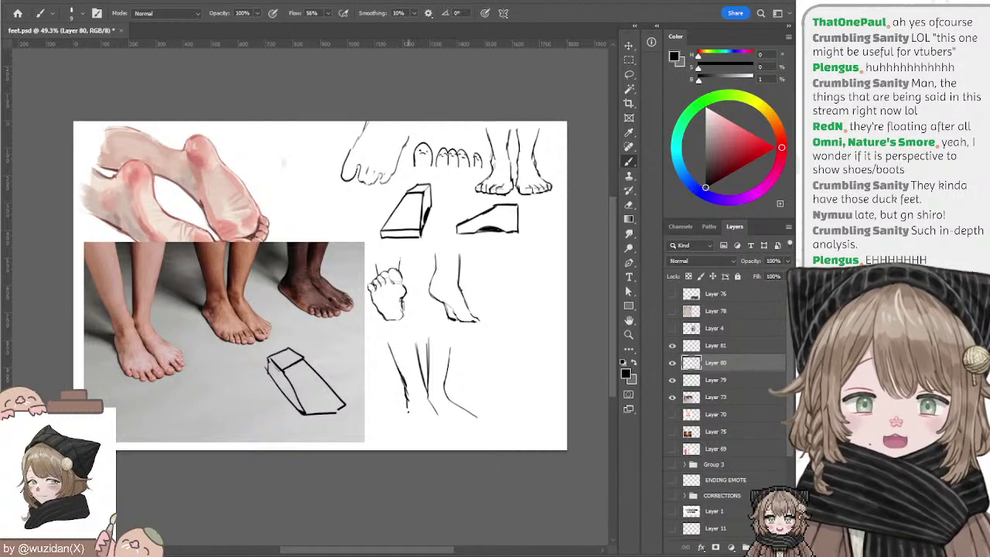
{"action": "left_click_drag", "start_coordinate": [403, 410], "coordinate": [419, 438]}
{"action": "key", "text": "ctrl+z"}
{"action": "key", "text": "ctrl+z"}
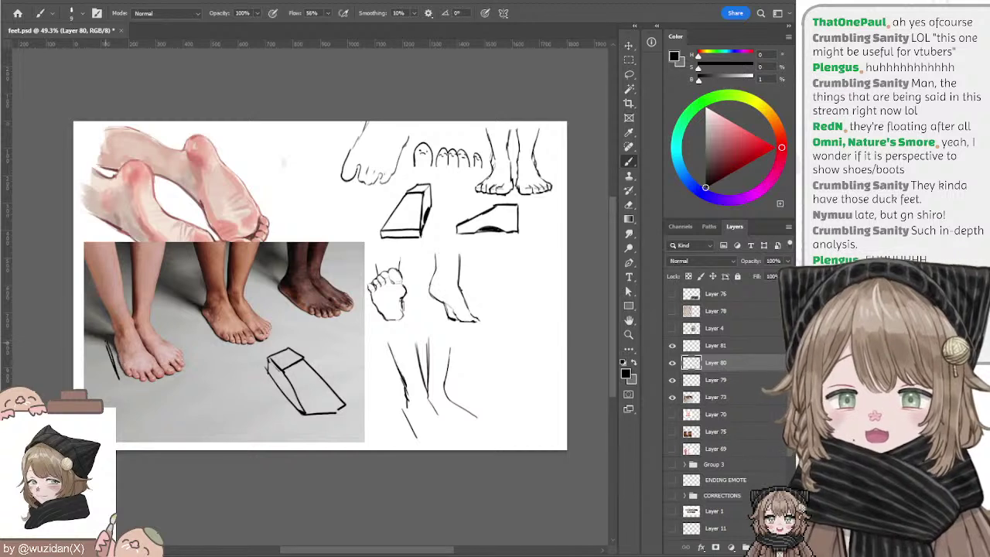
Step: Lasso the fist and side-view foot sketches and move them up beside the top pink photo
{"action": "left_click_drag", "start_coordinate": [120, 374], "coordinate": [108, 342]}
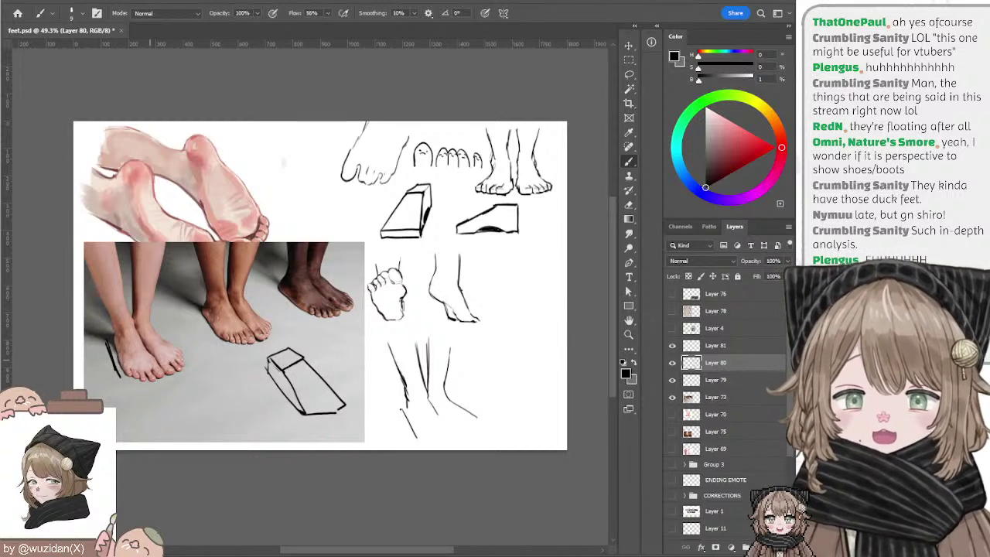
{"action": "key", "text": "ctrl+z"}
{"action": "key", "text": "ctrl+z"}
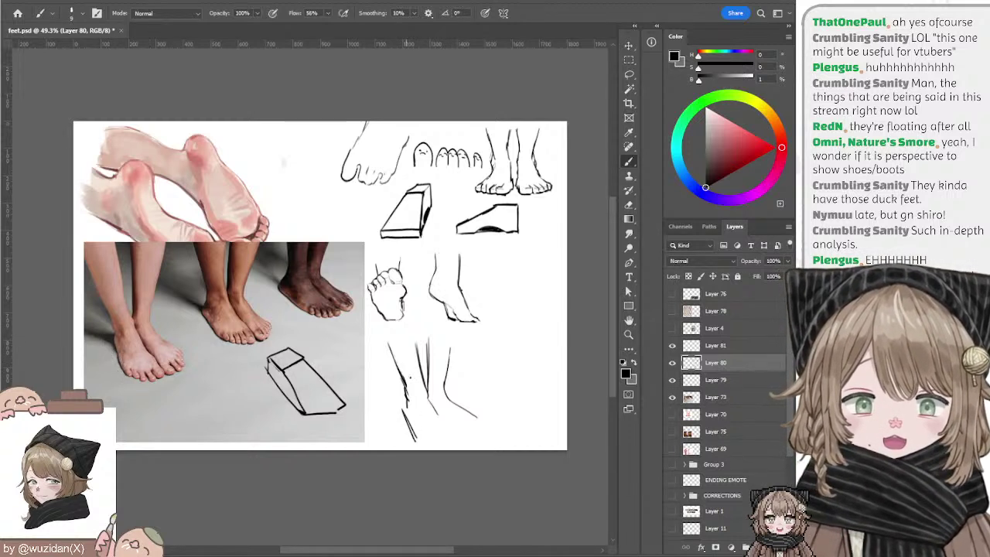
{"action": "key", "text": "l"}
{"action": "mouse_move", "coordinate": [398, 328]}
{"action": "left_mouse_down"}
{"action": "mouse_move", "coordinate": [374, 256]}
{"action": "mouse_move", "coordinate": [390, 331]}
{"action": "left_mouse_up"}
{"action": "mouse_move", "coordinate": [445, 303]}
{"action": "left_mouse_down"}
{"action": "mouse_move", "coordinate": [304, 164]}
{"action": "mouse_move", "coordinate": [312, 183]}
{"action": "left_mouse_up"}
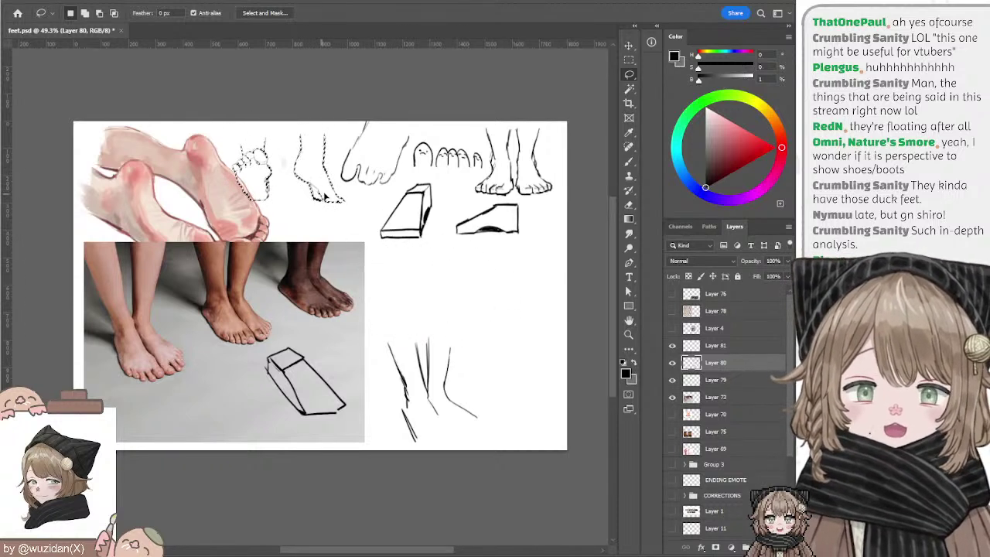
Step: Trace a trial heel-and-sole outline on the photo's left foot, then undo it entirely
{"action": "key", "text": "ctrl+d"}
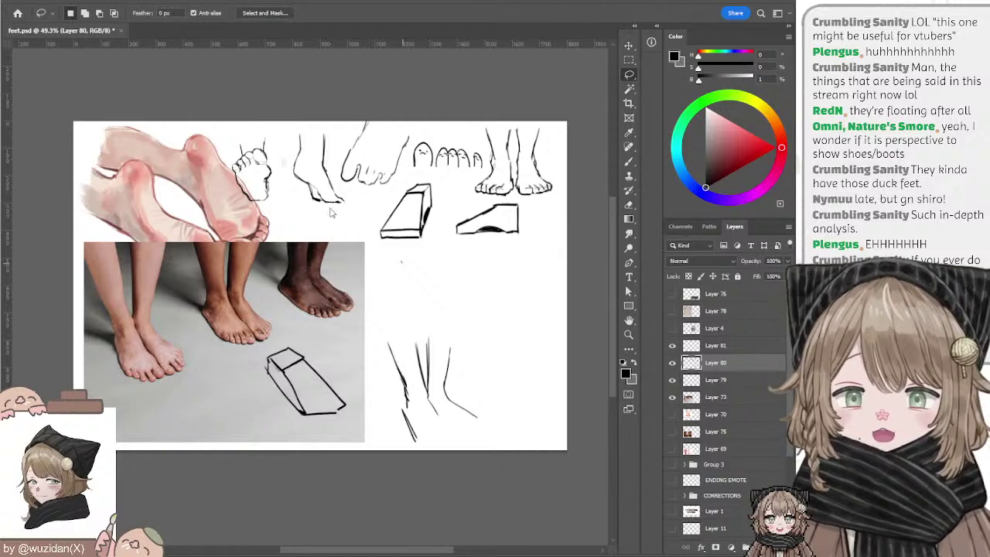
{"action": "key", "text": "b"}
{"action": "left_click_drag", "start_coordinate": [118, 339], "coordinate": [121, 376]}
{"action": "key", "text": "ctrl+z"}
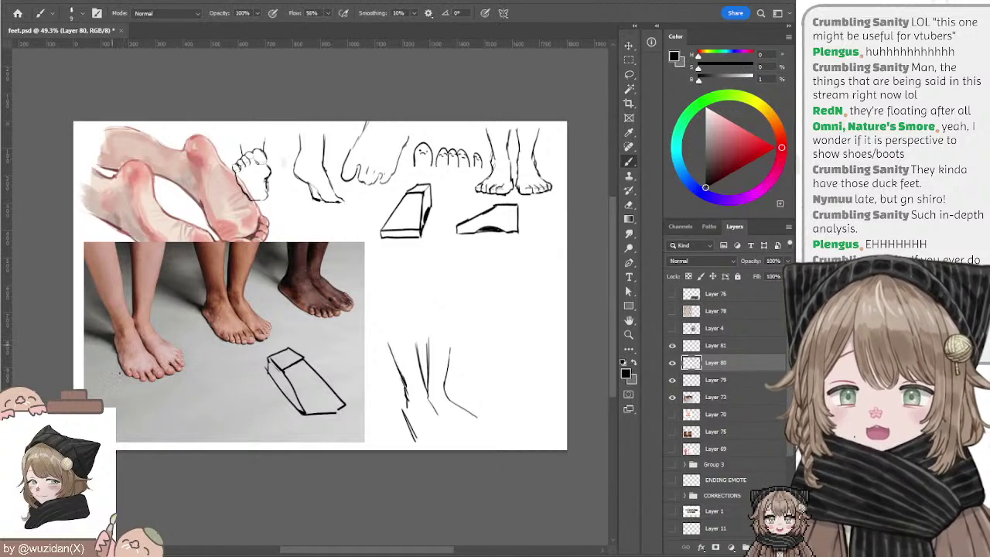
{"action": "left_click_drag", "start_coordinate": [116, 339], "coordinate": [153, 380]}
{"action": "key", "text": "ctrl+z"}
{"action": "mouse_move", "coordinate": [116, 337]}
{"action": "left_mouse_down"}
{"action": "mouse_move", "coordinate": [123, 379]}
{"action": "mouse_move", "coordinate": [181, 375]}
{"action": "mouse_move", "coordinate": [185, 357]}
{"action": "mouse_move", "coordinate": [156, 329]}
{"action": "mouse_move", "coordinate": [153, 308]}
{"action": "left_mouse_up"}
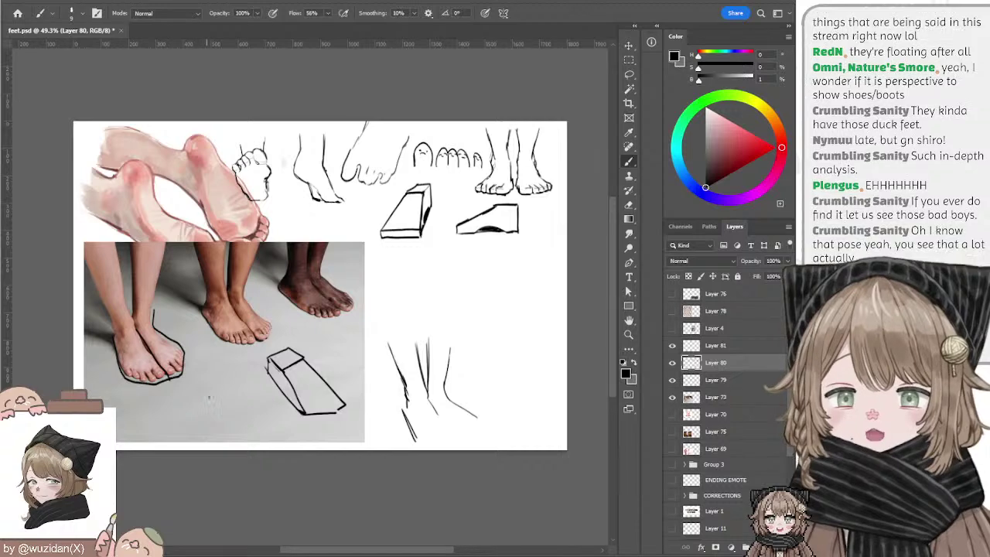
{"action": "key", "text": "ctrl+z"}
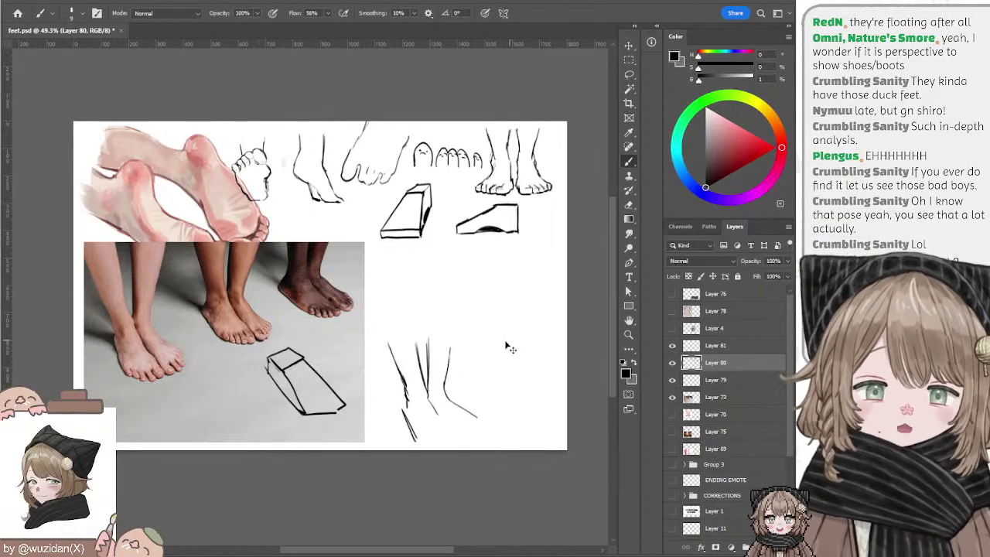
Step: Lasso the lower-leg sketch and shift it up and right, then deselect
{"action": "key", "text": "l"}
{"action": "left_click_drag", "start_coordinate": [394, 309], "coordinate": [491, 330]}
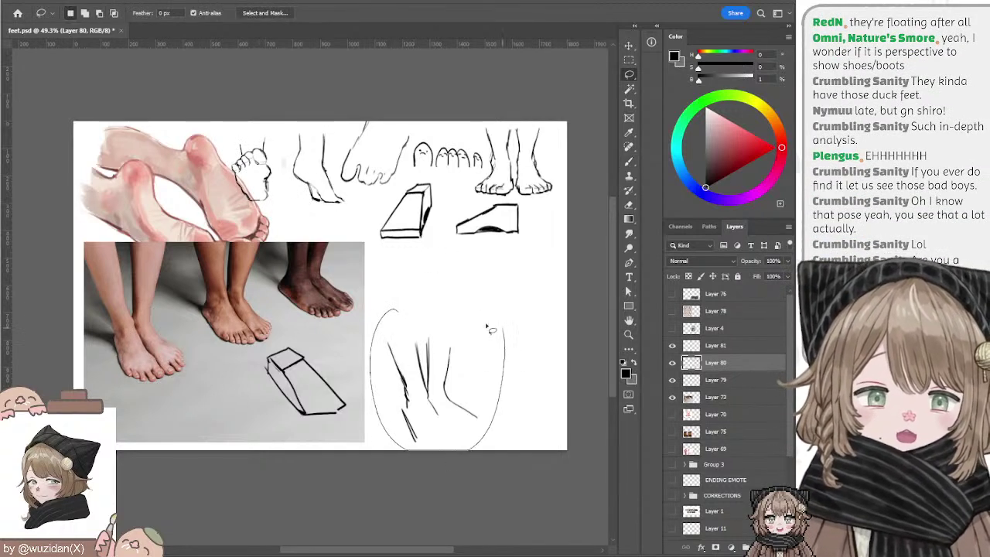
{"action": "left_click_drag", "start_coordinate": [477, 373], "coordinate": [489, 316]}
{"action": "key", "text": "ctrl+d"}
Step: Draw a foot at the leg sketch's base with a diagonal line, sole and toe strokes
{"action": "key", "text": "b"}
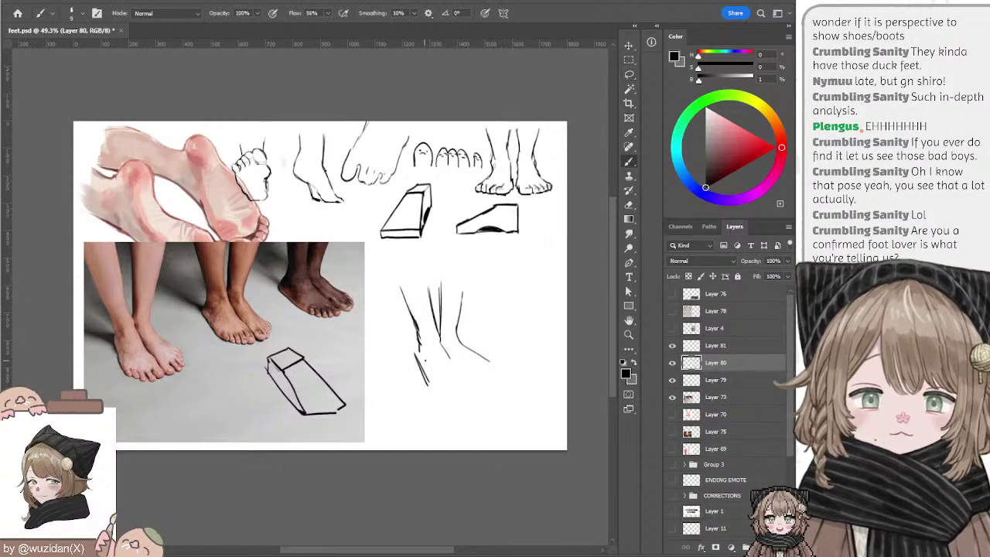
{"action": "key", "text": "ctrl+z"}
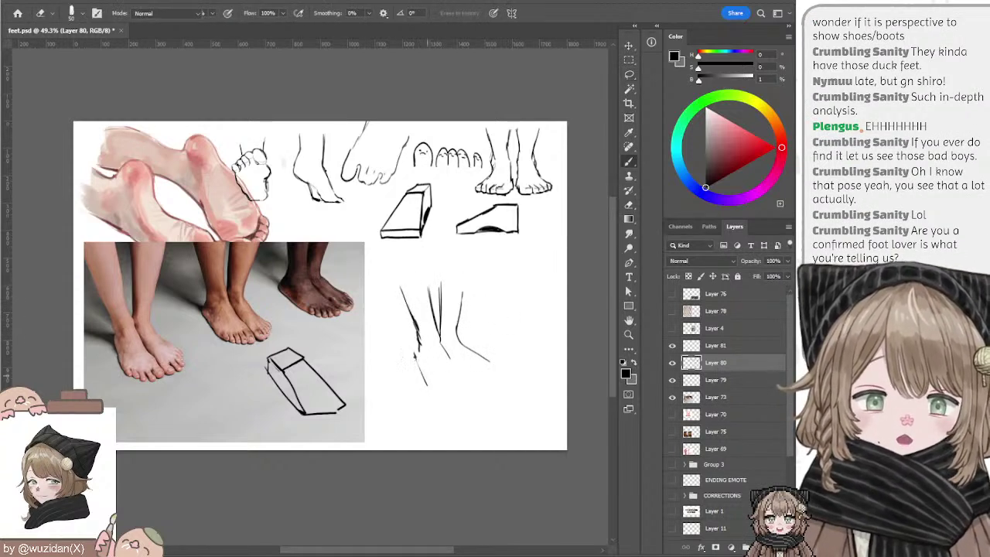
{"action": "mouse_move", "coordinate": [415, 355]}
{"action": "left_mouse_down"}
{"action": "mouse_move", "coordinate": [428, 390]}
{"action": "mouse_move", "coordinate": [488, 383]}
{"action": "left_mouse_up"}
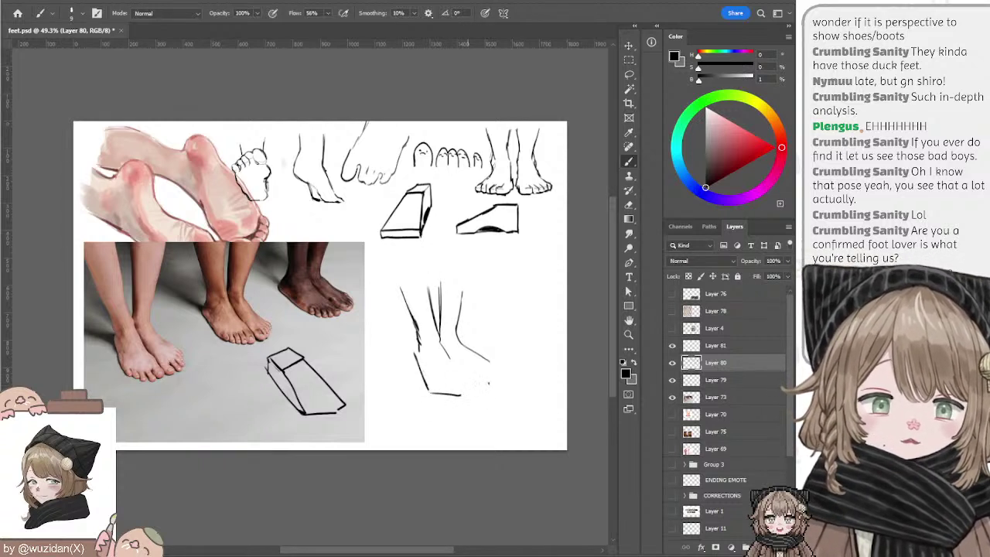
{"action": "key", "text": "ctrl+z"}
{"action": "mouse_move", "coordinate": [464, 393]}
{"action": "left_mouse_down"}
{"action": "mouse_move", "coordinate": [486, 384]}
{"action": "mouse_move", "coordinate": [493, 365]}
{"action": "mouse_move", "coordinate": [490, 381]}
{"action": "left_mouse_up"}
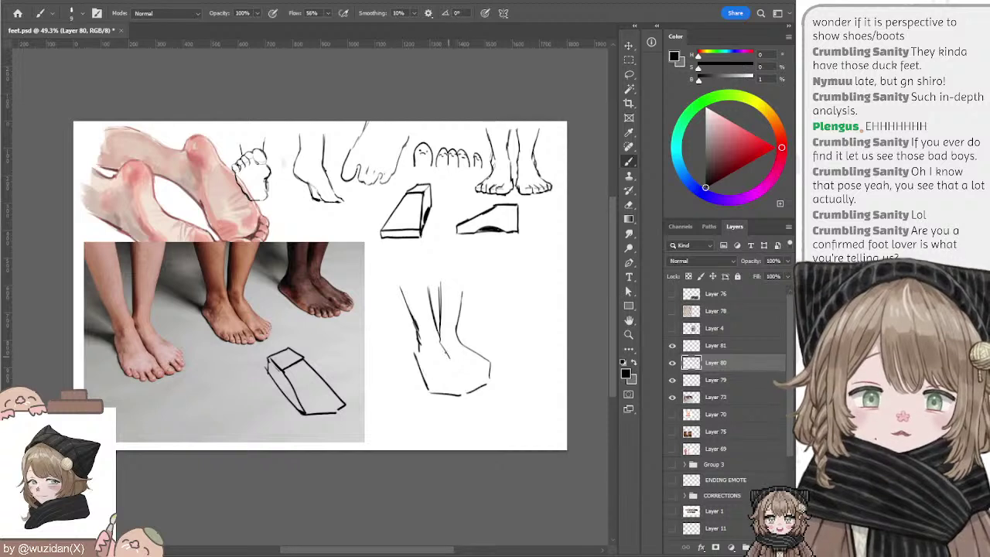
{"action": "left_click_drag", "start_coordinate": [441, 342], "coordinate": [454, 369]}
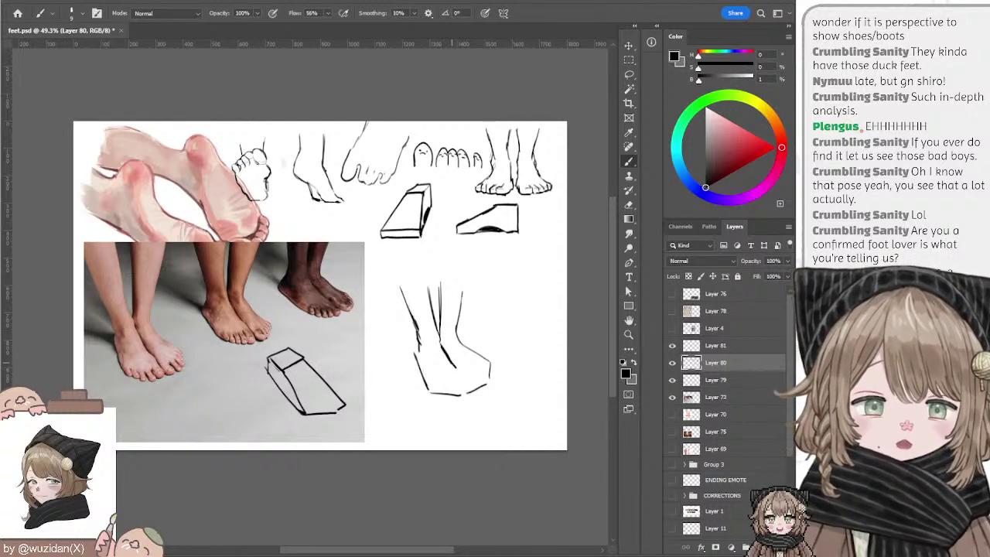
{"action": "left_click_drag", "start_coordinate": [457, 369], "coordinate": [467, 384]}
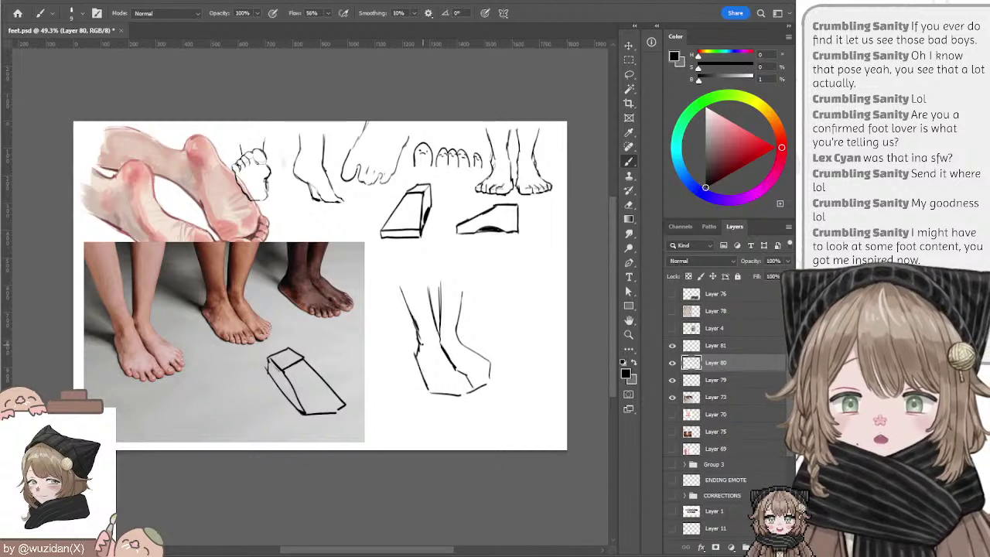
{"action": "key", "text": "e"}
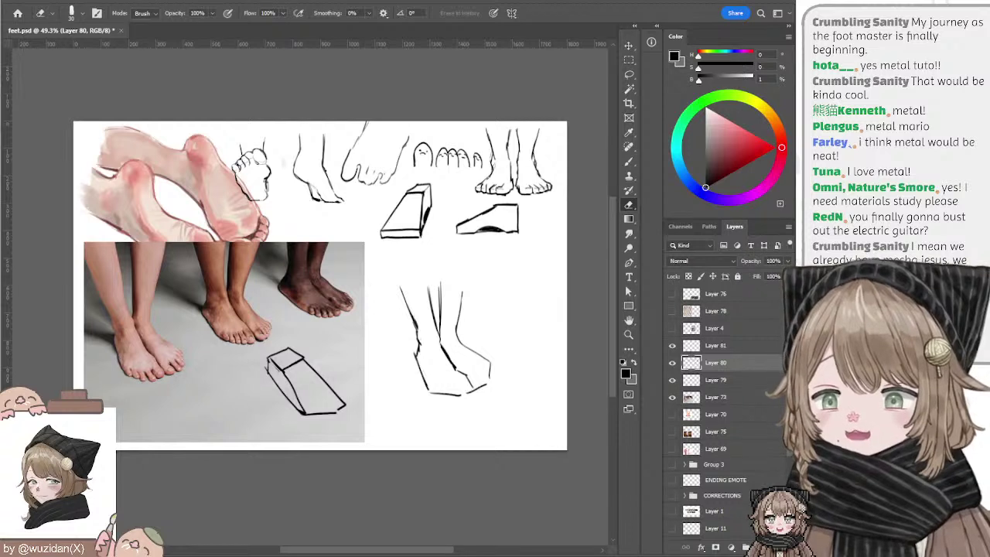
Step: Add a toe stroke to the foot sketch and lasso-select the bottom of the foot
{"action": "key", "text": "b"}
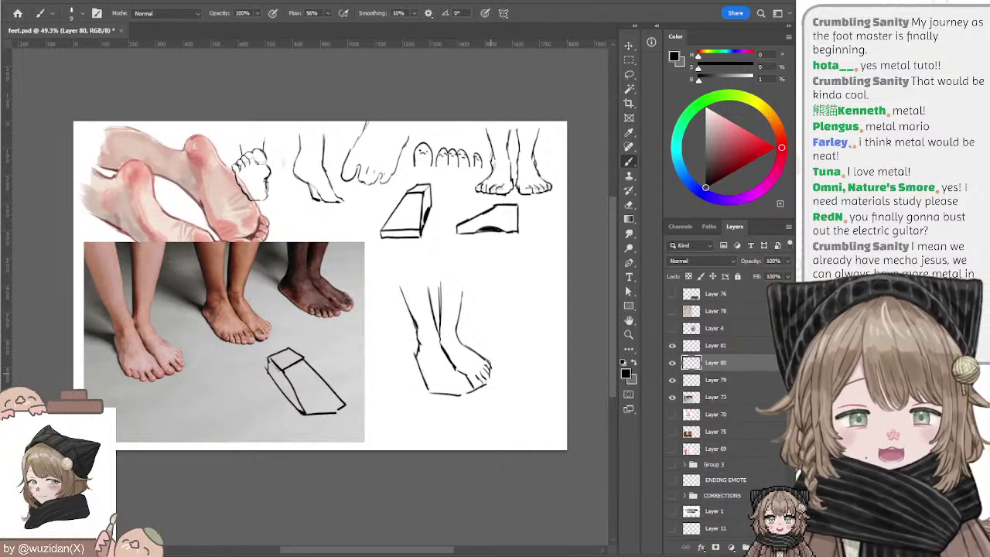
{"action": "key", "text": "e"}
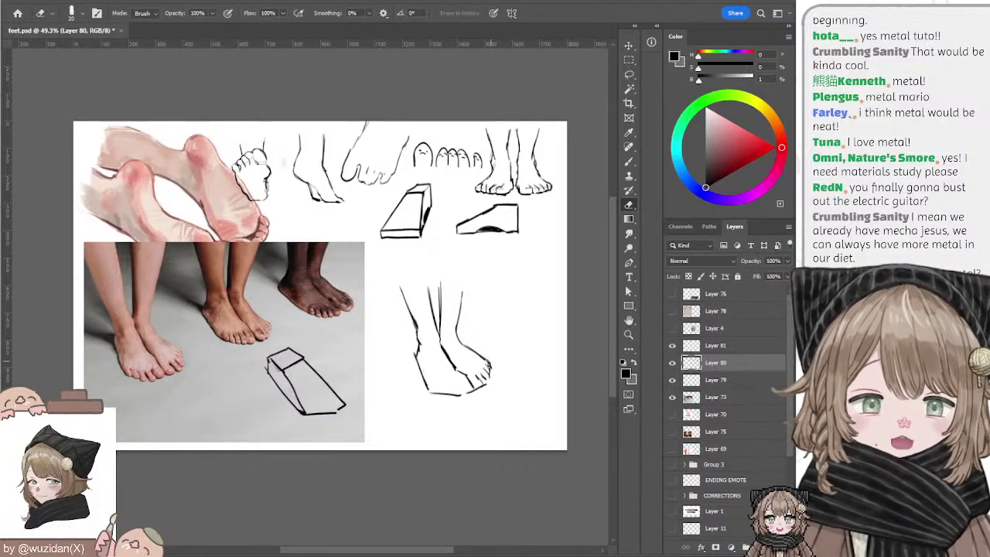
{"action": "key", "text": "b"}
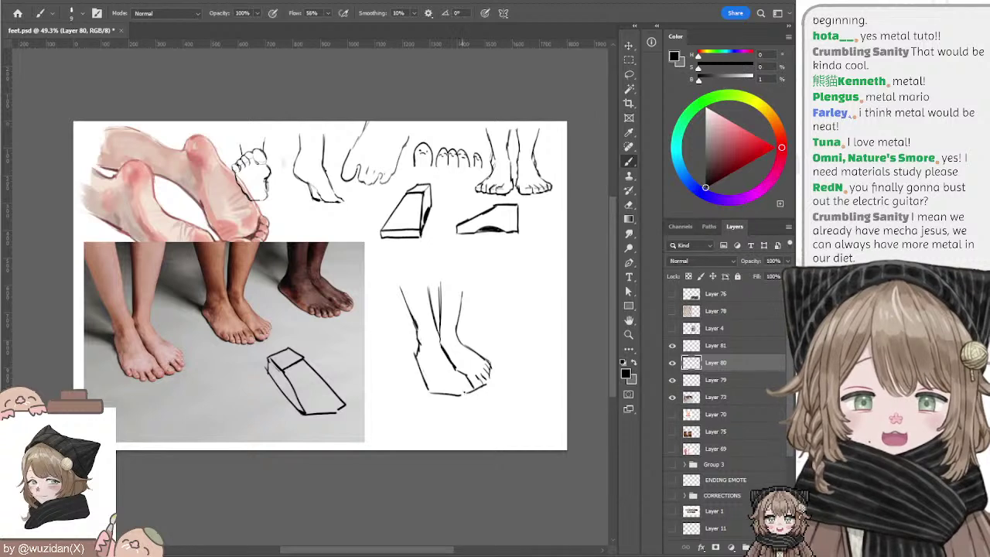
{"action": "left_click_drag", "start_coordinate": [457, 394], "coordinate": [463, 382]}
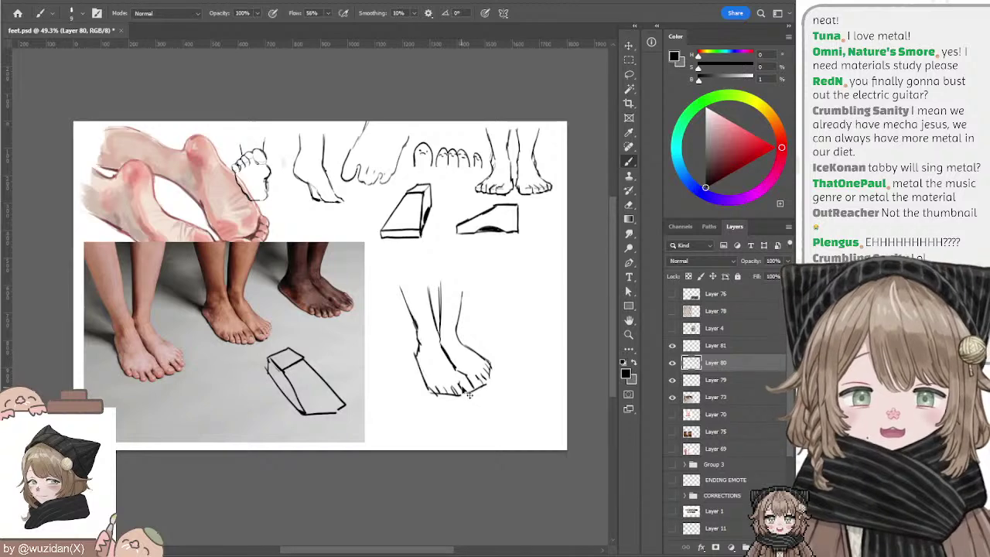
{"action": "key", "text": "e"}
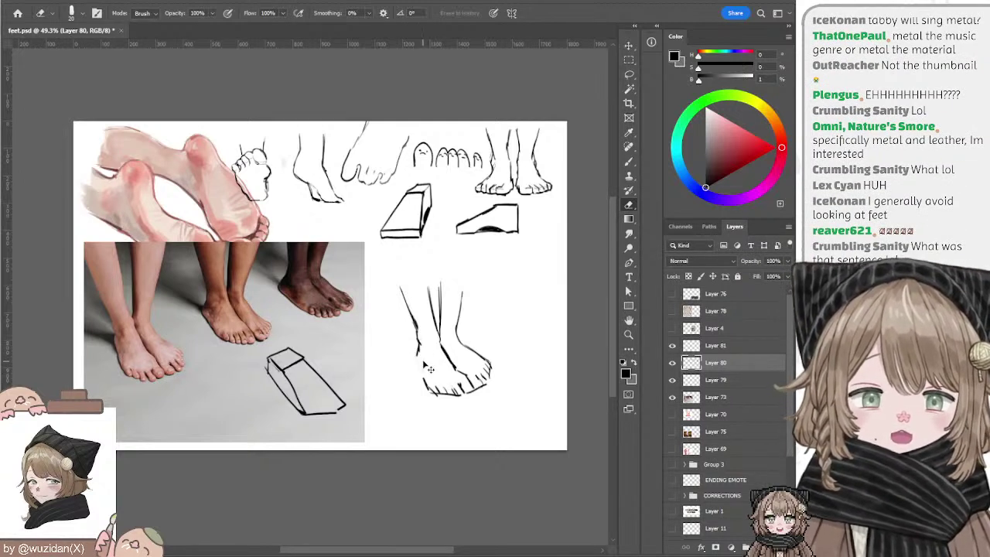
{"action": "key", "text": "l"}
{"action": "left_click_drag", "start_coordinate": [425, 365], "coordinate": [413, 332]}
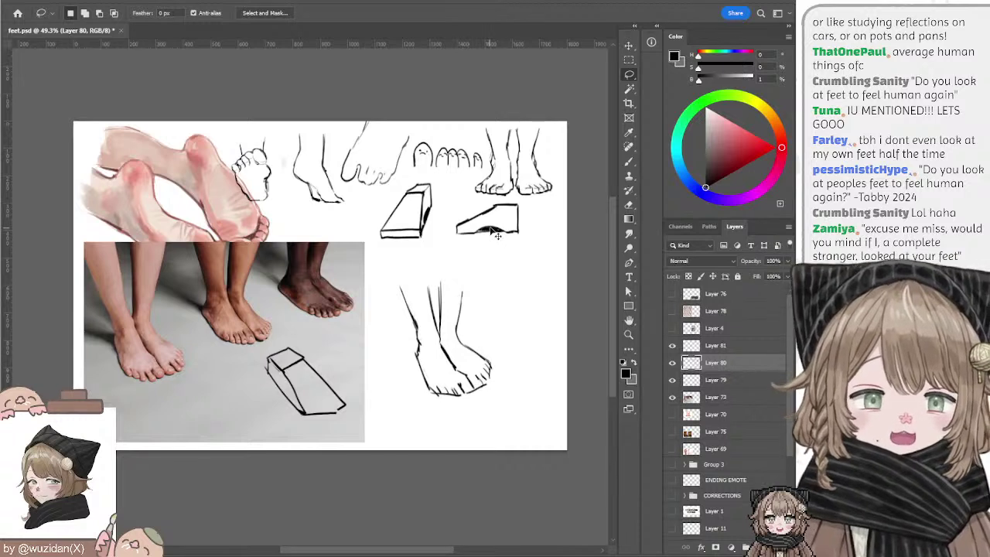
Step: Alternate Brush and Eraser to clean up the foot sketch's toe lines
{"action": "key", "text": "b"}
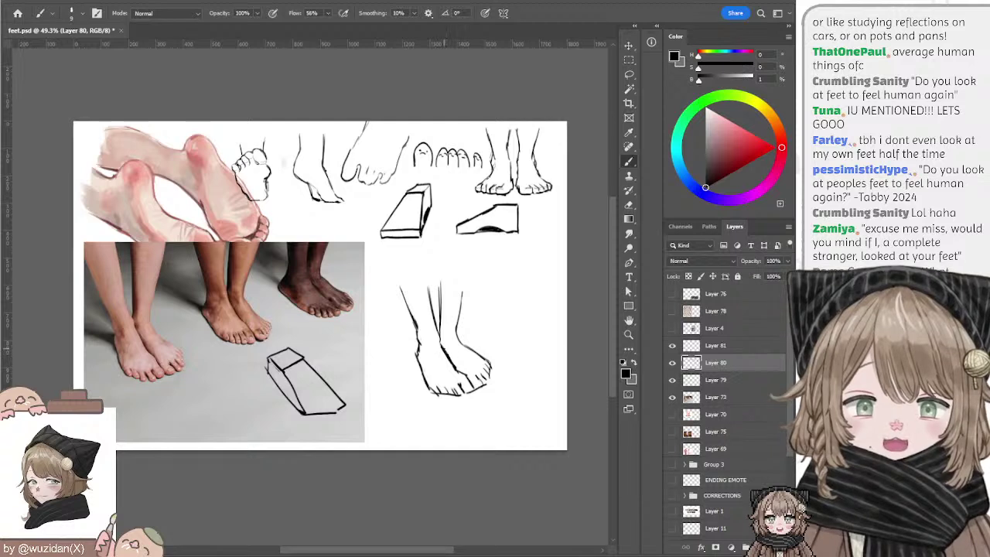
{"action": "key", "text": "e"}
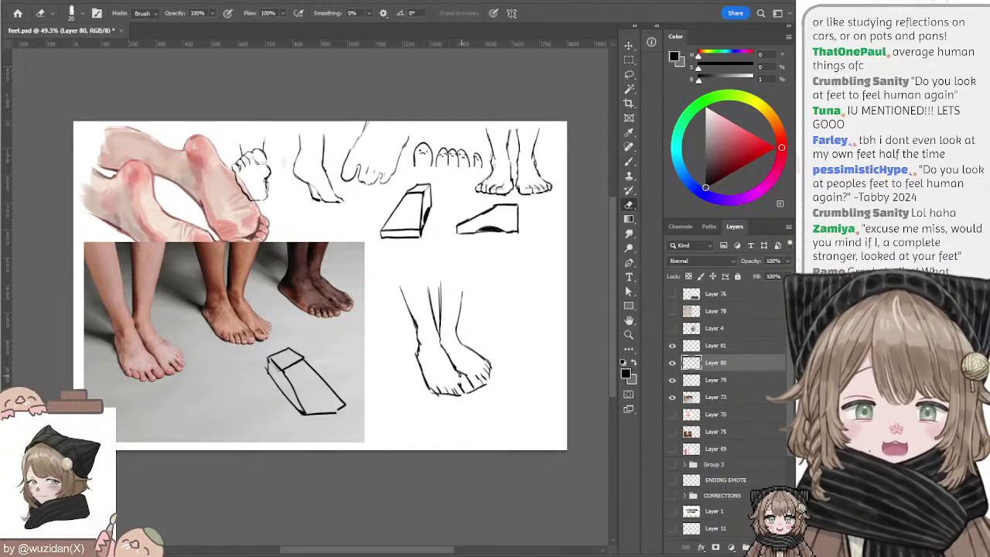
{"action": "key", "text": "b"}
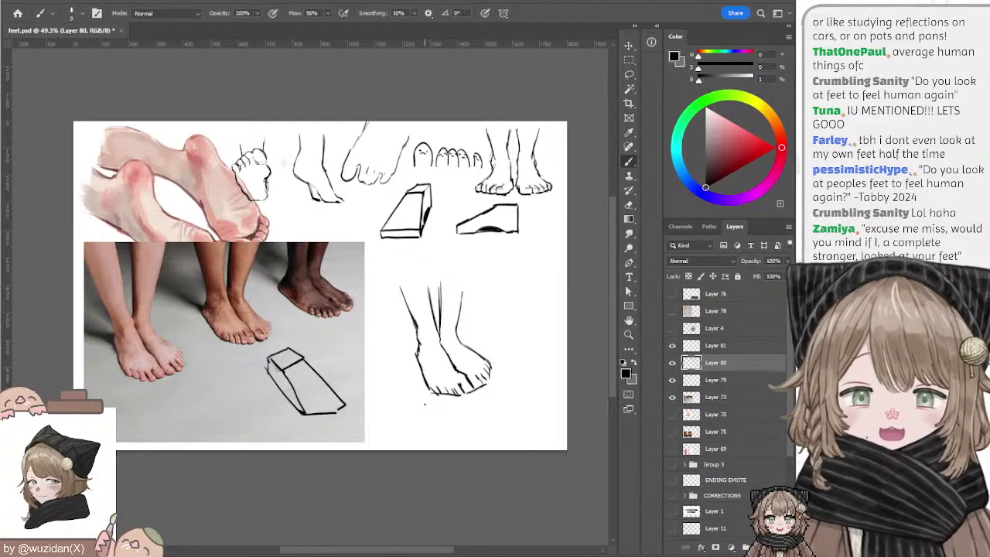
{"action": "key", "text": "e"}
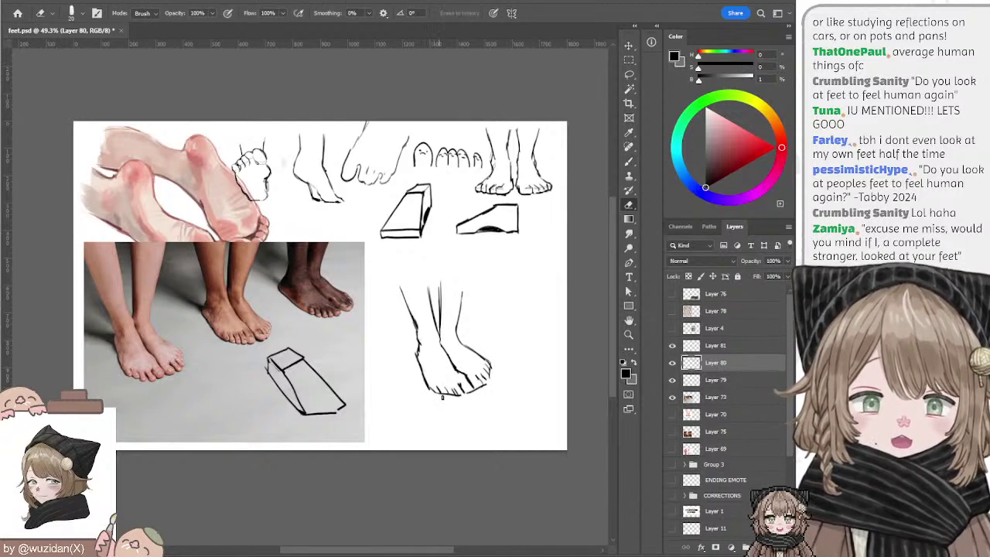
{"action": "key", "text": "b"}
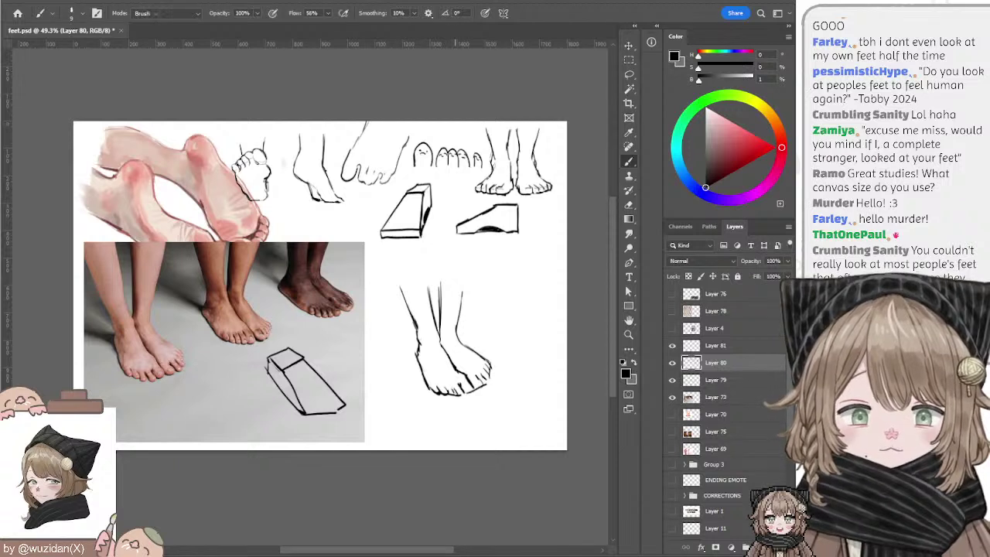
{"action": "key", "text": "e"}
{"action": "key", "text": "b"}
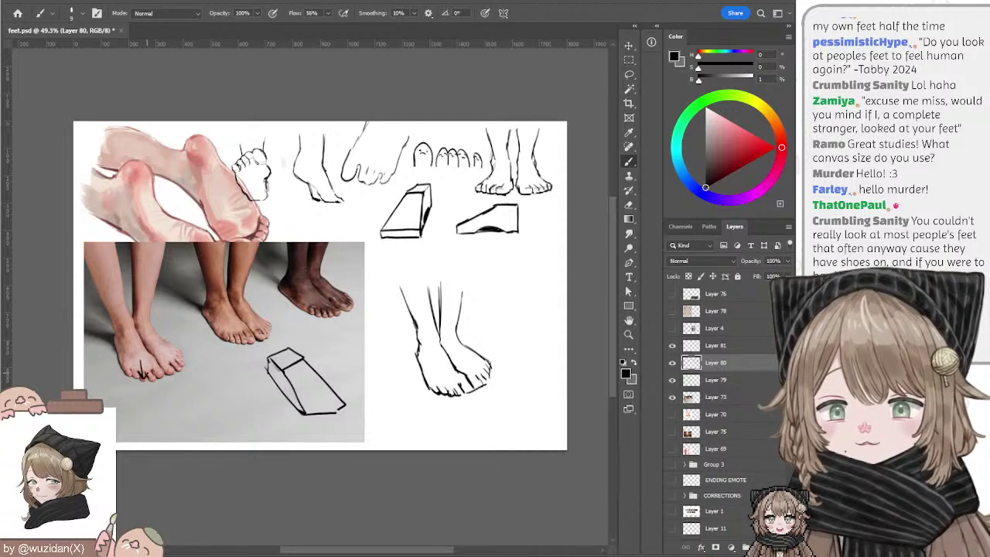
{"action": "mouse_move", "coordinate": [106, 344]}
{"action": "left_mouse_down"}
{"action": "mouse_move", "coordinate": [124, 374]}
{"action": "mouse_move", "coordinate": [116, 380]}
{"action": "left_mouse_up"}
{"action": "key", "text": "ctrl+z"}
{"action": "left_click_drag", "start_coordinate": [99, 373], "coordinate": [117, 370]}
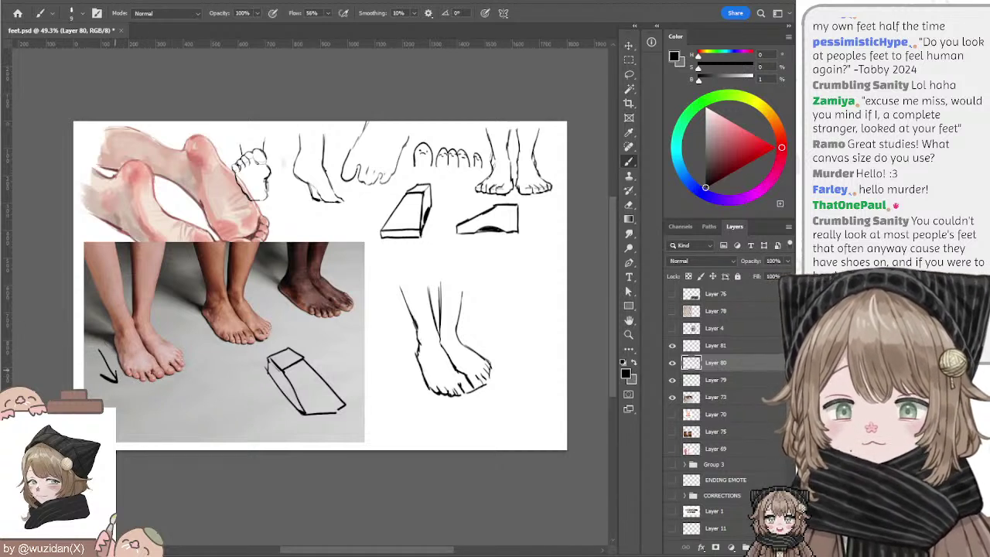
{"action": "key", "text": "ctrl+z"}
{"action": "key", "text": "ctrl+z"}
{"action": "left_click_drag", "start_coordinate": [139, 425], "coordinate": [188, 417]}
{"action": "key", "text": "ctrl+z"}
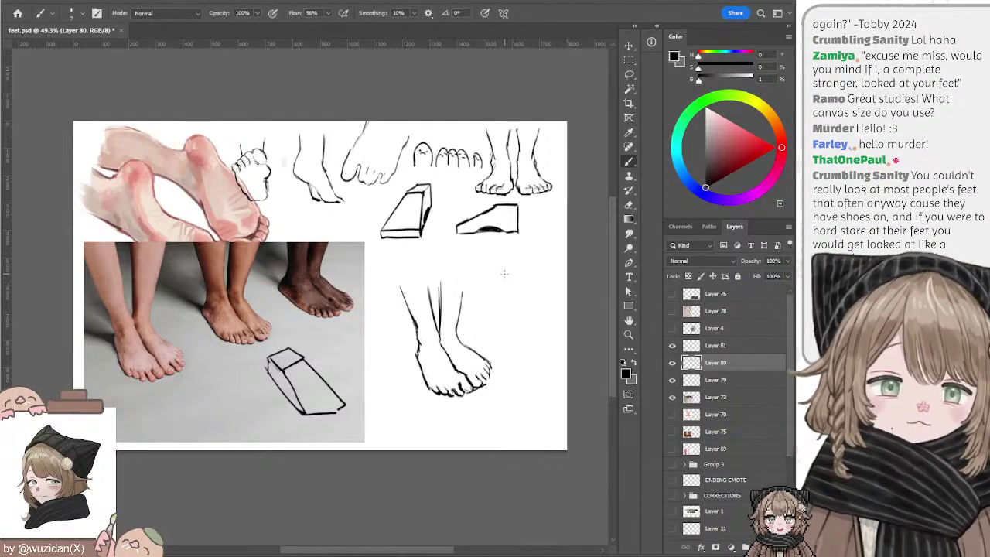
{"action": "left_click_drag", "start_coordinate": [497, 301], "coordinate": [535, 286]}
{"action": "key", "text": "ctrl+z"}
{"action": "key", "text": "ctrl+z"}
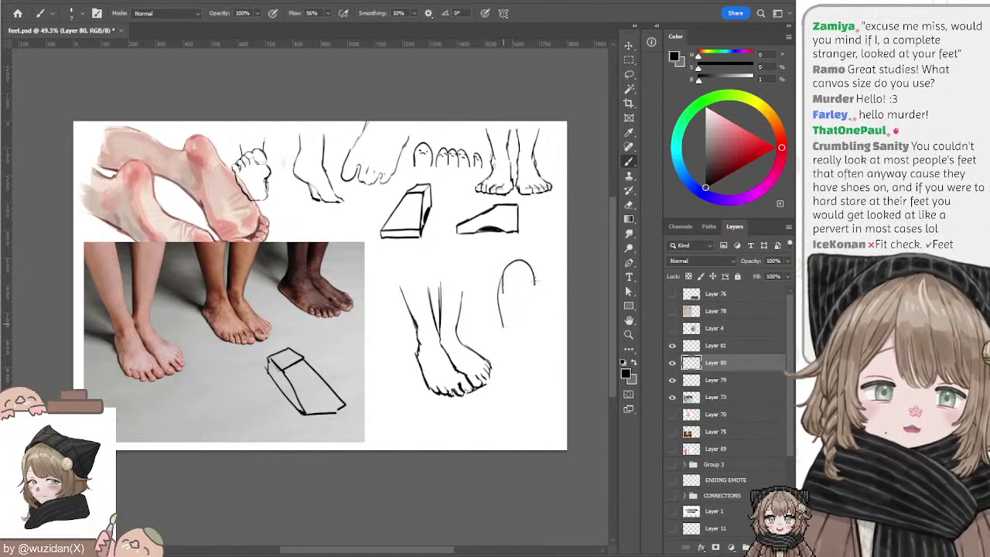
{"action": "left_click_drag", "start_coordinate": [541, 285], "coordinate": [540, 328]}
{"action": "key", "text": "ctrl+z"}
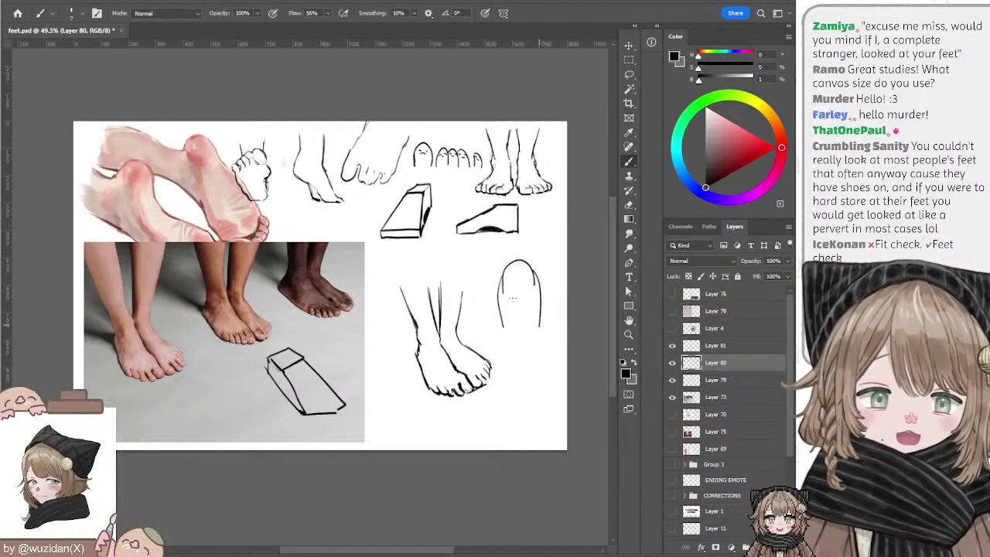
{"action": "key", "text": "ctrl+z"}
{"action": "left_click_drag", "start_coordinate": [541, 272], "coordinate": [539, 326]}
{"action": "key", "text": "ctrl+z"}
{"action": "left_click_drag", "start_coordinate": [540, 272], "coordinate": [540, 324]}
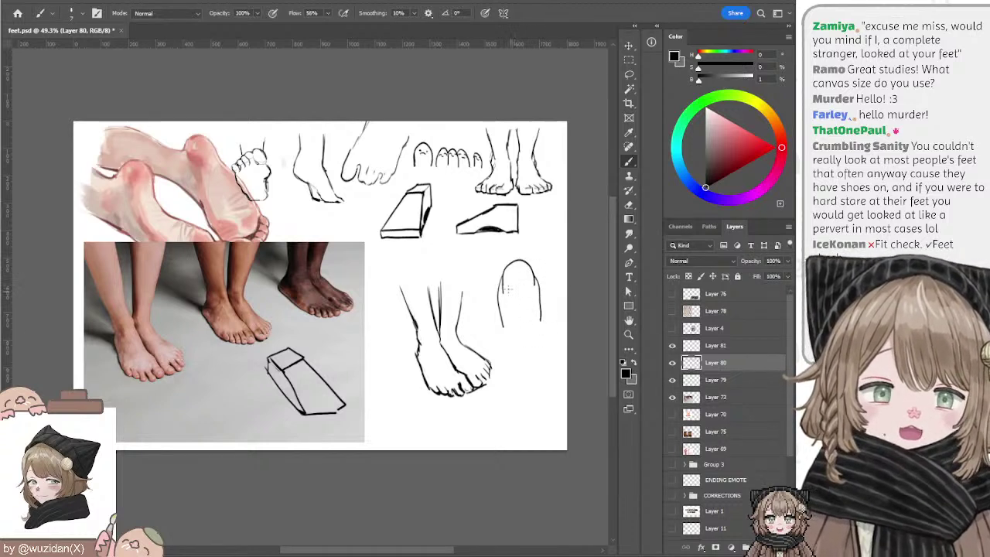
{"action": "left_click_drag", "start_coordinate": [503, 294], "coordinate": [537, 291]}
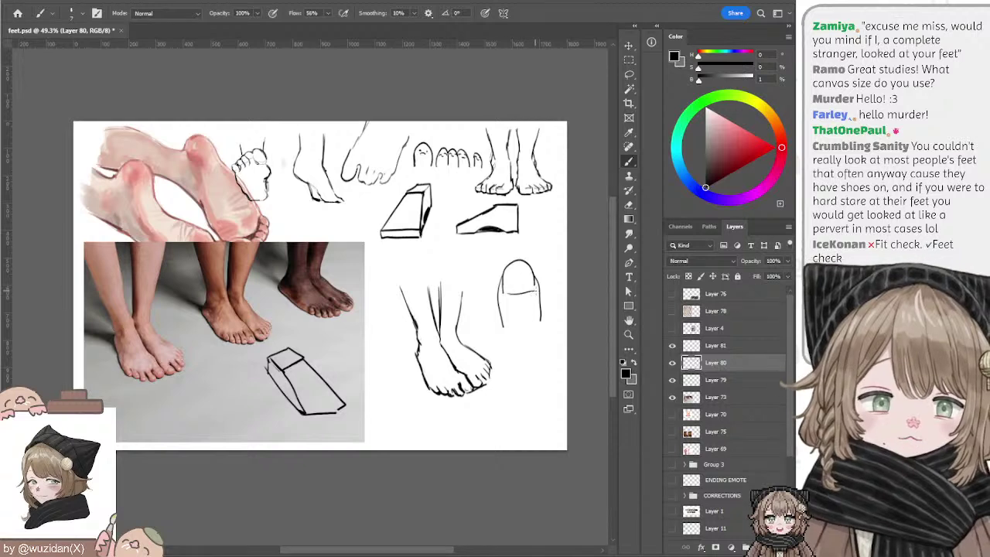
{"action": "key", "text": "ctrl+z"}
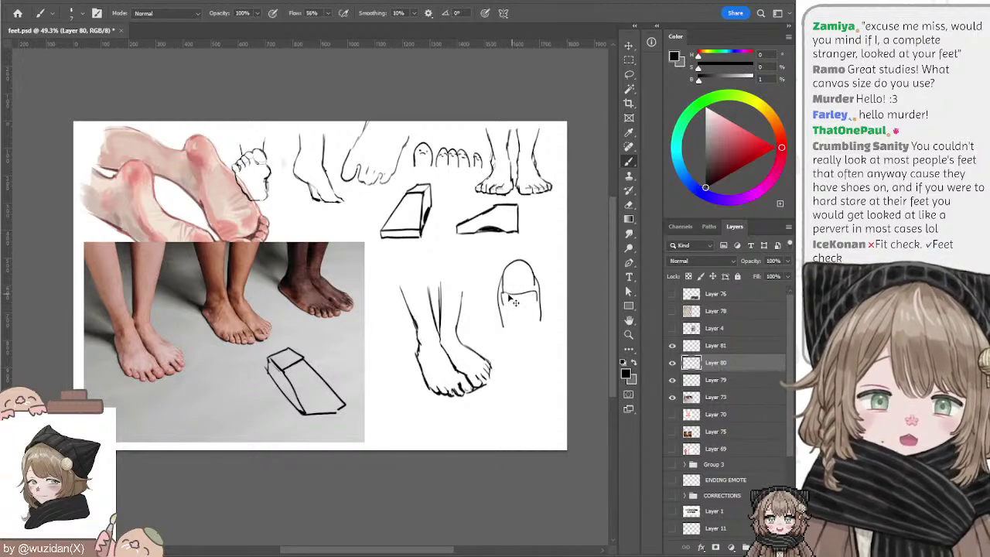
{"action": "left_click_drag", "start_coordinate": [504, 295], "coordinate": [534, 290]}
{"action": "key", "text": "ctrl+z"}
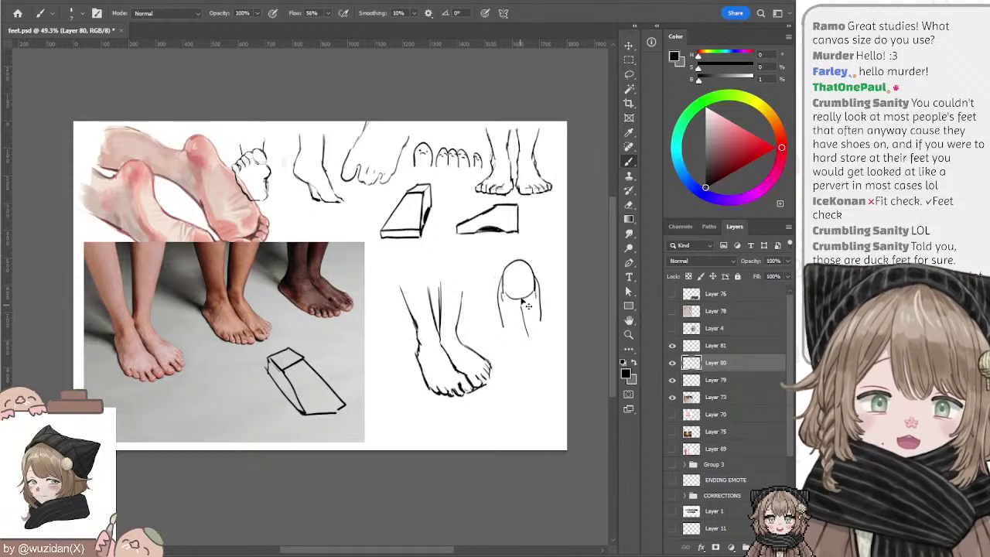
{"action": "mouse_move", "coordinate": [522, 275]}
{"action": "left_mouse_down"}
{"action": "mouse_move", "coordinate": [525, 317]}
{"action": "mouse_move", "coordinate": [515, 303]}
{"action": "left_mouse_up"}
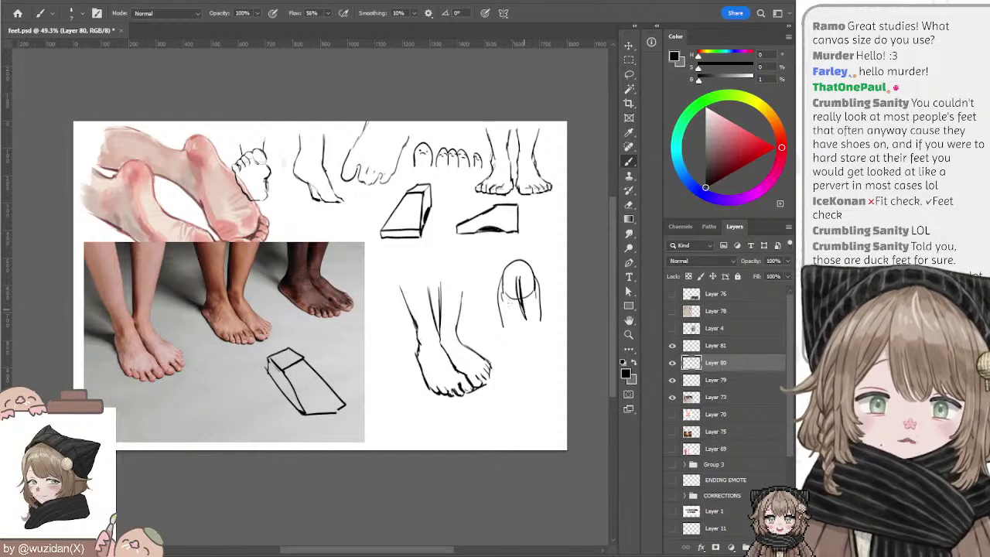
{"action": "key", "text": "ctrl+z"}
{"action": "key", "text": "ctrl+z"}
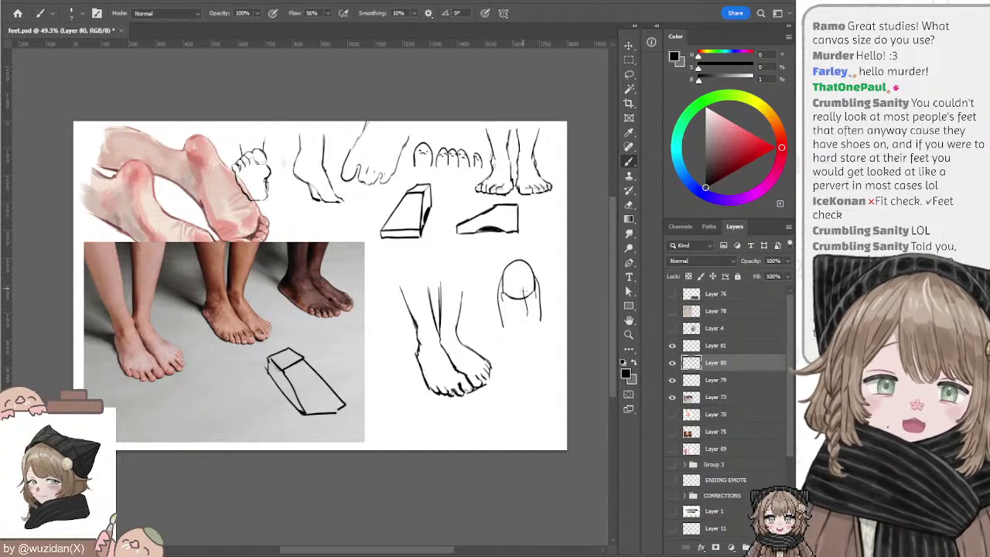
{"action": "left_click_drag", "start_coordinate": [521, 280], "coordinate": [520, 315]}
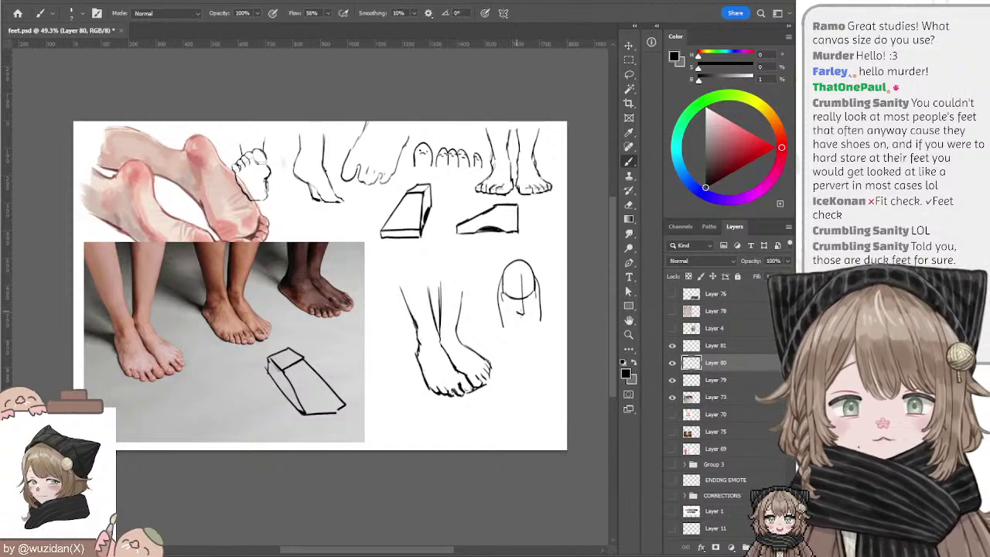
{"action": "key", "text": "ctrl+z"}
{"action": "key", "text": "ctrl+z"}
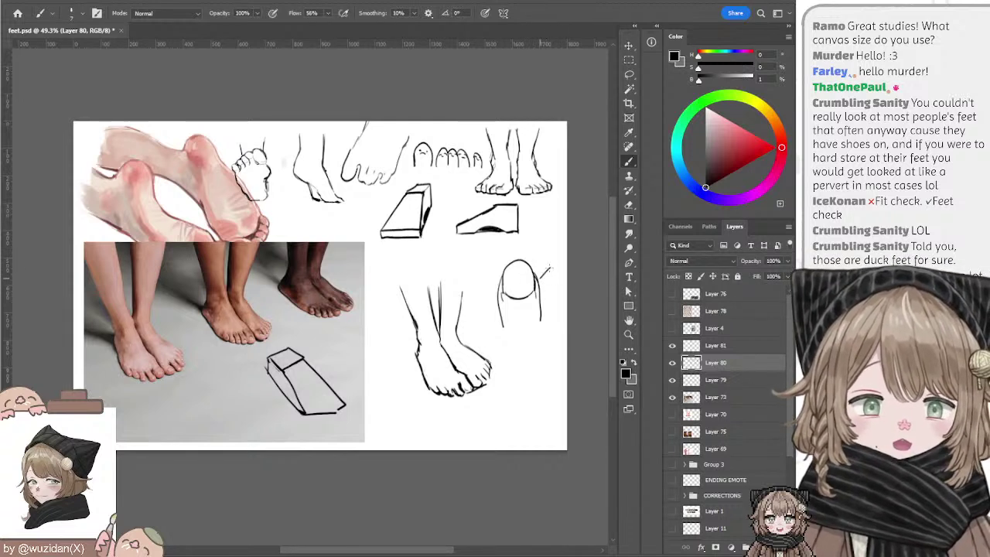
{"action": "left_click_drag", "start_coordinate": [549, 256], "coordinate": [535, 271]}
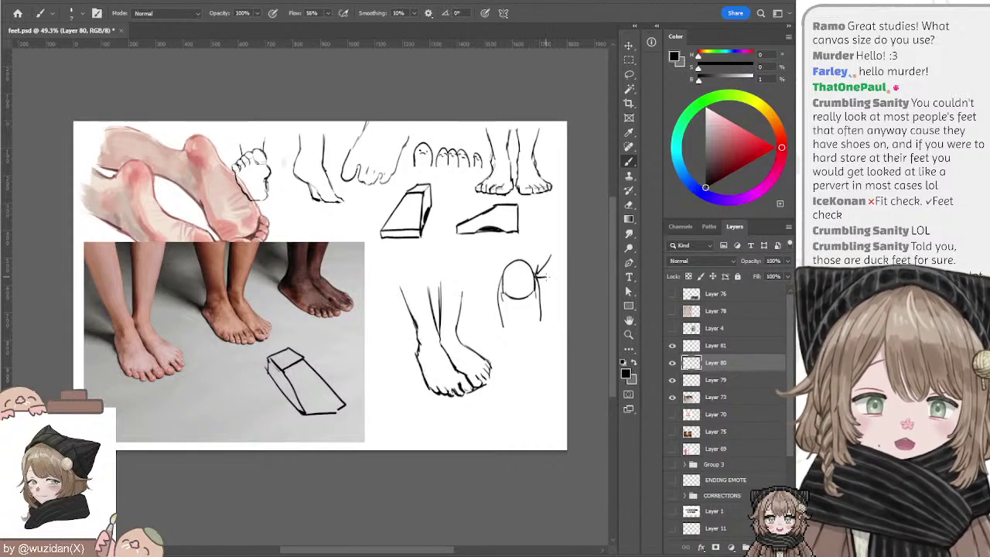
{"action": "key", "text": "ctrl+z"}
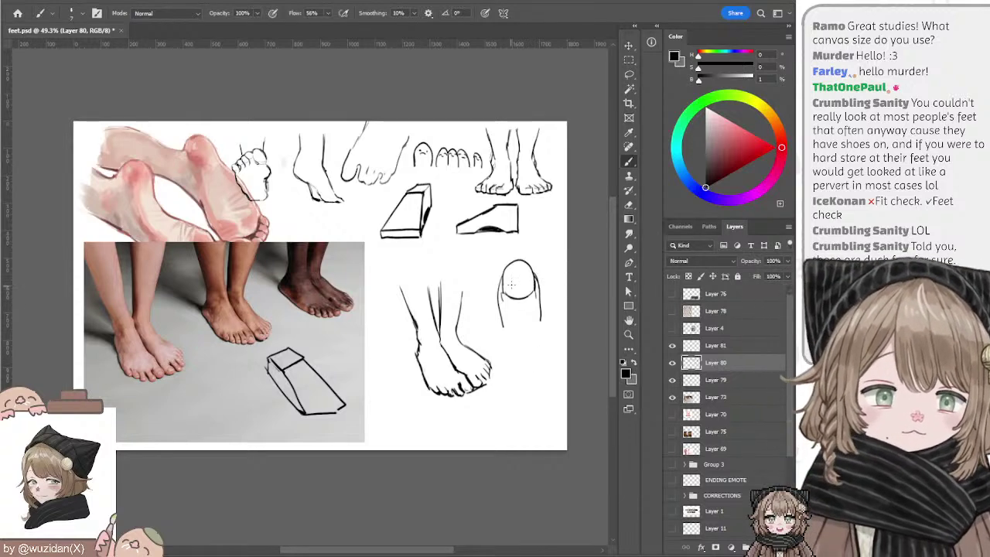
{"action": "key", "text": "e"}
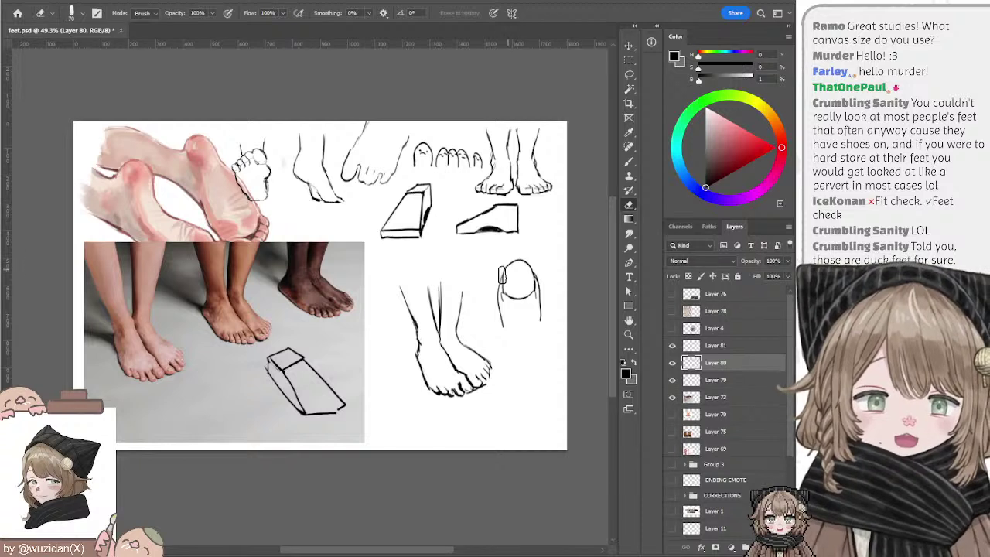
{"action": "mouse_move", "coordinate": [507, 269]}
{"action": "left_mouse_down"}
{"action": "mouse_move", "coordinate": [540, 276]}
{"action": "mouse_move", "coordinate": [510, 288]}
{"action": "left_mouse_up"}
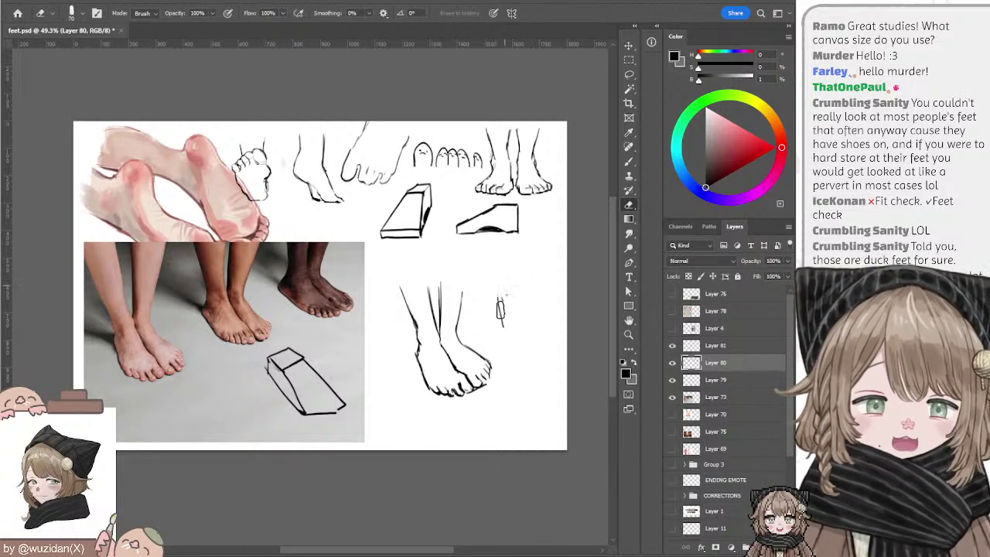
{"action": "key", "text": "b"}
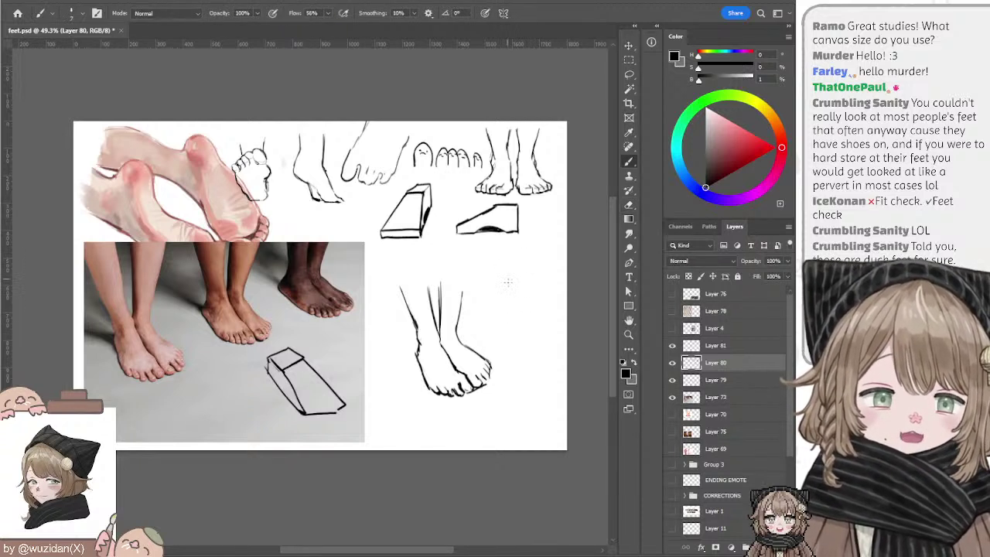
{"action": "mouse_move", "coordinate": [507, 293]}
{"action": "left_mouse_down"}
{"action": "mouse_move", "coordinate": [527, 290]}
{"action": "mouse_move", "coordinate": [511, 313]}
{"action": "left_mouse_up"}
{"action": "key", "text": "ctrl+z"}
{"action": "key", "text": "ctrl+z"}
{"action": "left_click_drag", "start_coordinate": [529, 269], "coordinate": [510, 321]}
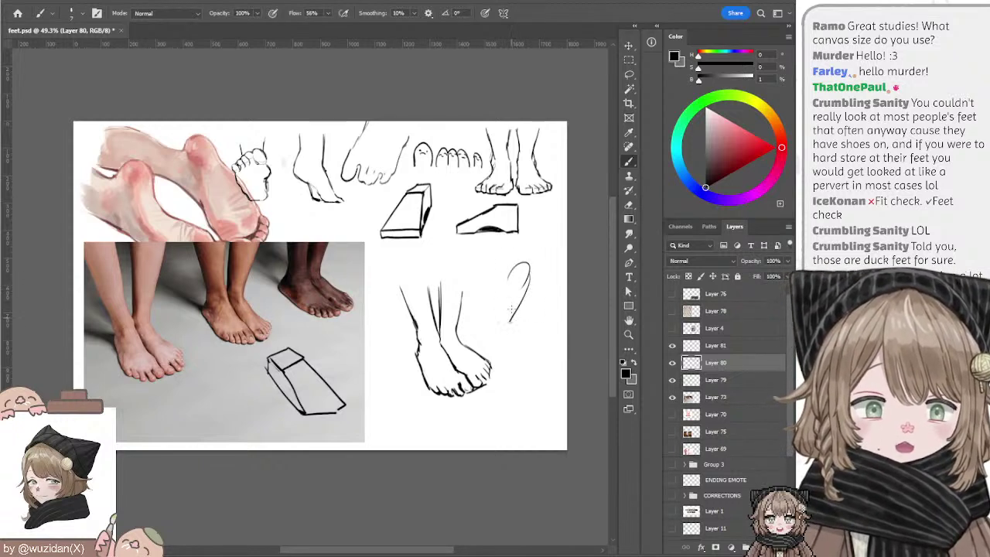
{"action": "left_click_drag", "start_coordinate": [507, 277], "coordinate": [489, 317]}
{"action": "key", "text": "ctrl+z"}
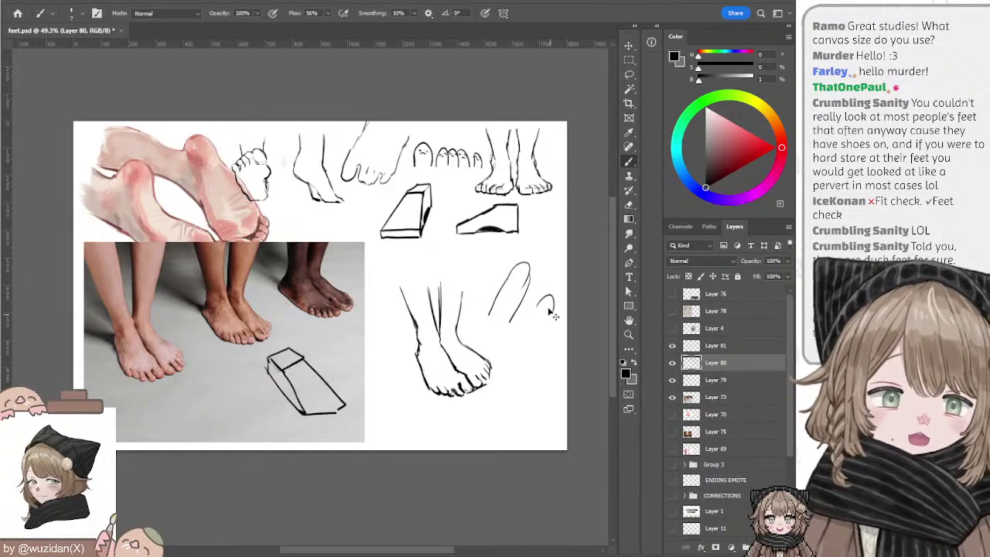
{"action": "mouse_move", "coordinate": [543, 308]}
{"action": "left_mouse_down"}
{"action": "mouse_move", "coordinate": [529, 350]}
{"action": "mouse_move", "coordinate": [510, 340]}
{"action": "left_mouse_up"}
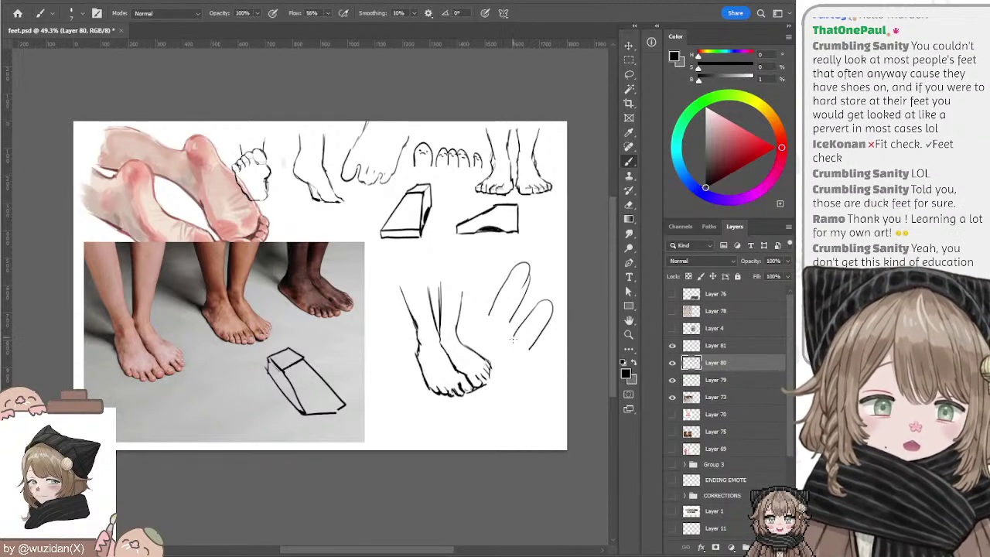
{"action": "key", "text": "ctrl+z"}
{"action": "left_click_drag", "start_coordinate": [533, 302], "coordinate": [508, 342]}
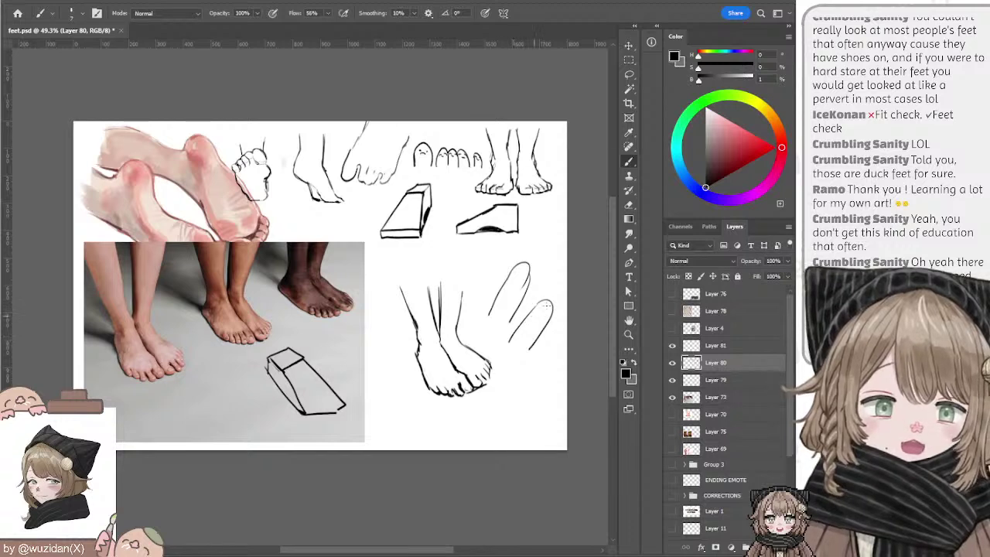
{"action": "left_click_drag", "start_coordinate": [545, 307], "coordinate": [541, 314]}
{"action": "key", "text": "ctrl+z"}
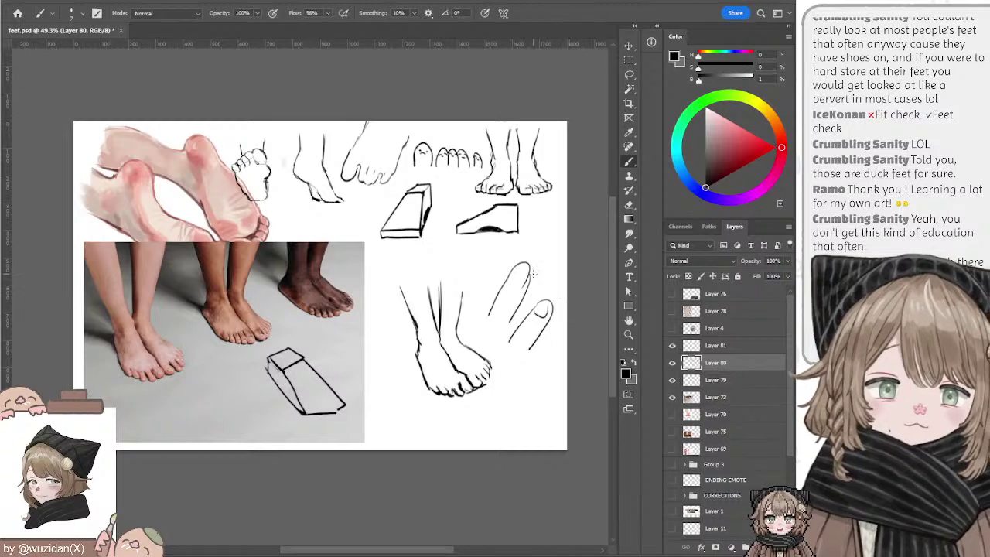
{"action": "key", "text": "e"}
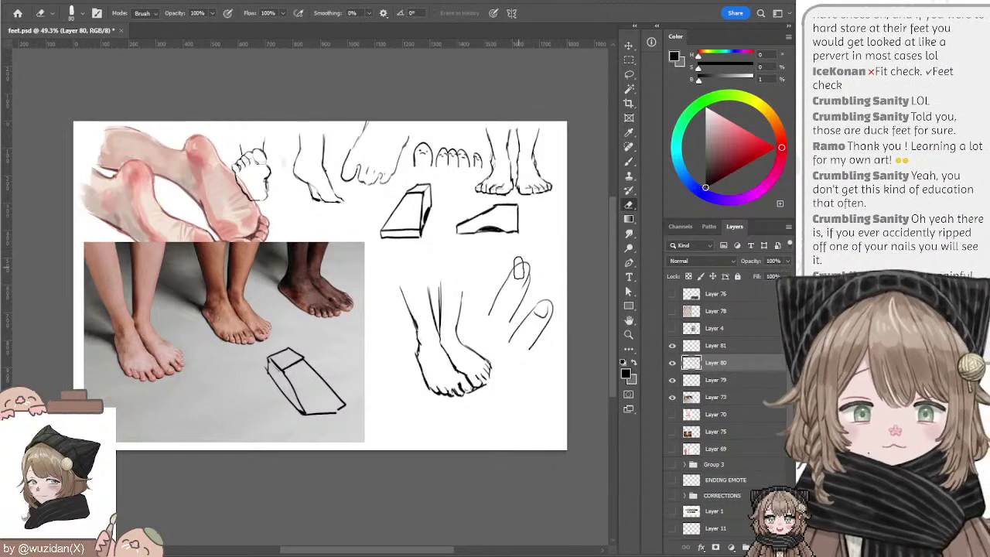
{"action": "mouse_move", "coordinate": [515, 280]}
{"action": "left_mouse_down"}
{"action": "mouse_move", "coordinate": [506, 317]}
{"action": "mouse_move", "coordinate": [534, 286]}
{"action": "mouse_move", "coordinate": [510, 325]}
{"action": "mouse_move", "coordinate": [539, 303]}
{"action": "left_mouse_up"}
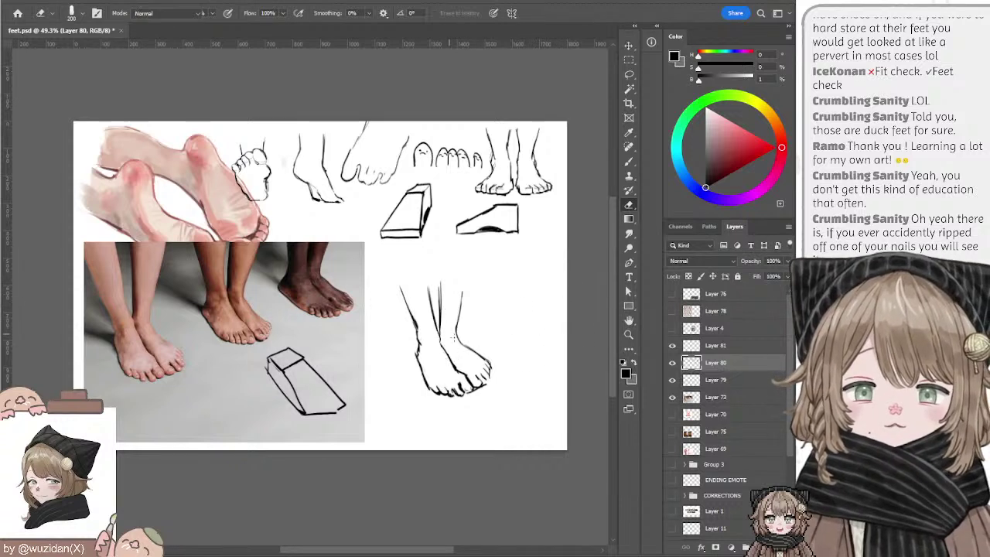
{"action": "key", "text": "b"}
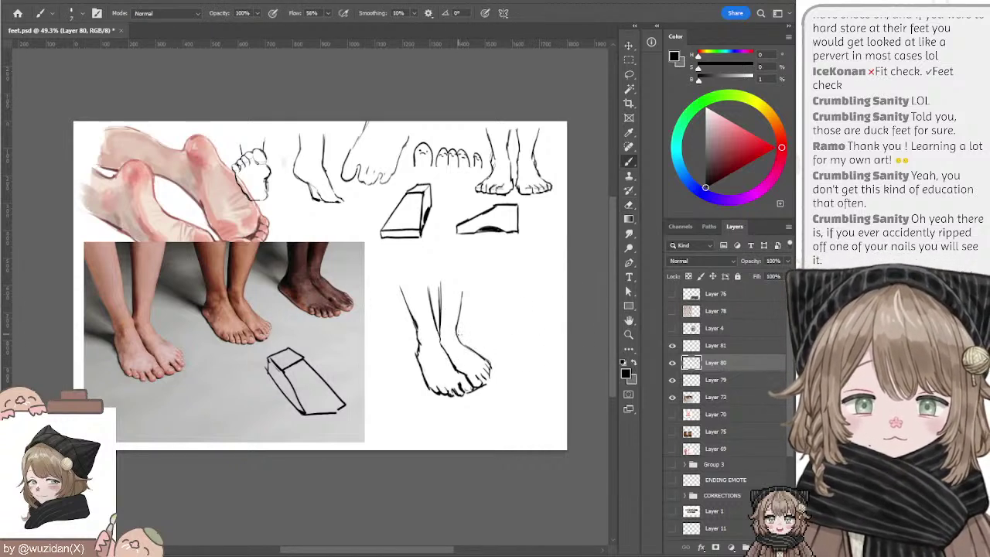
{"action": "key", "text": "e"}
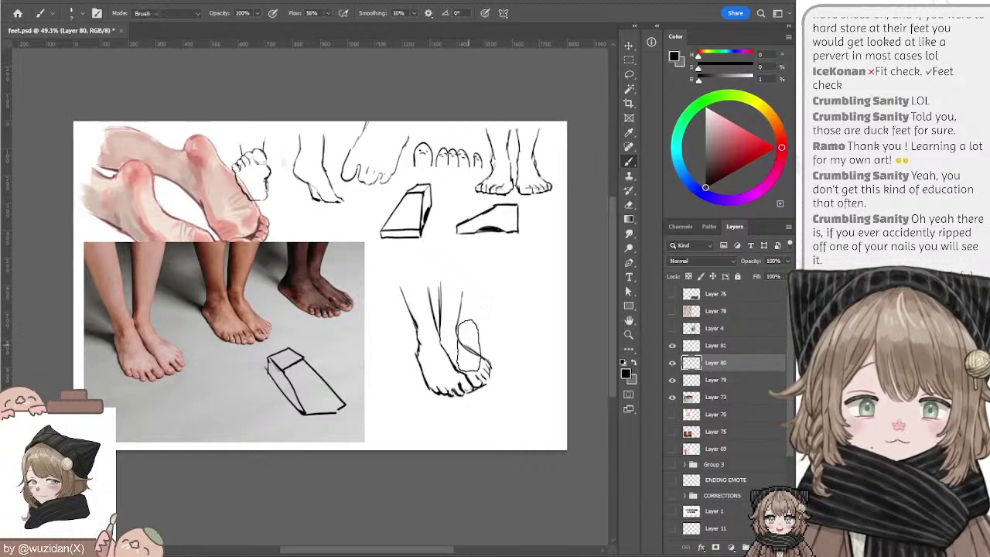
{"action": "key", "text": "bracketleft"}
{"action": "key", "text": "bracketleft"}
{"action": "key", "text": "bracketleft"}
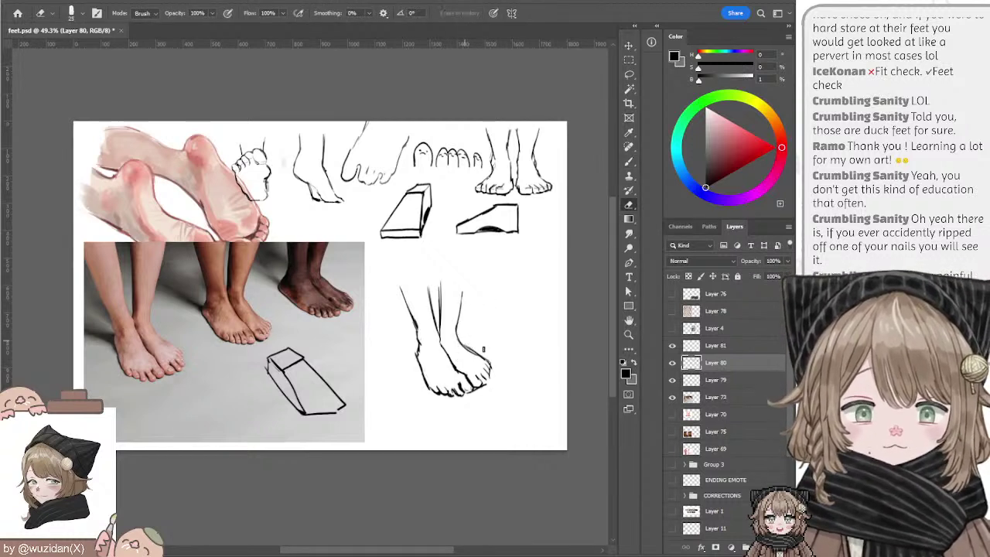
{"action": "key", "text": "b"}
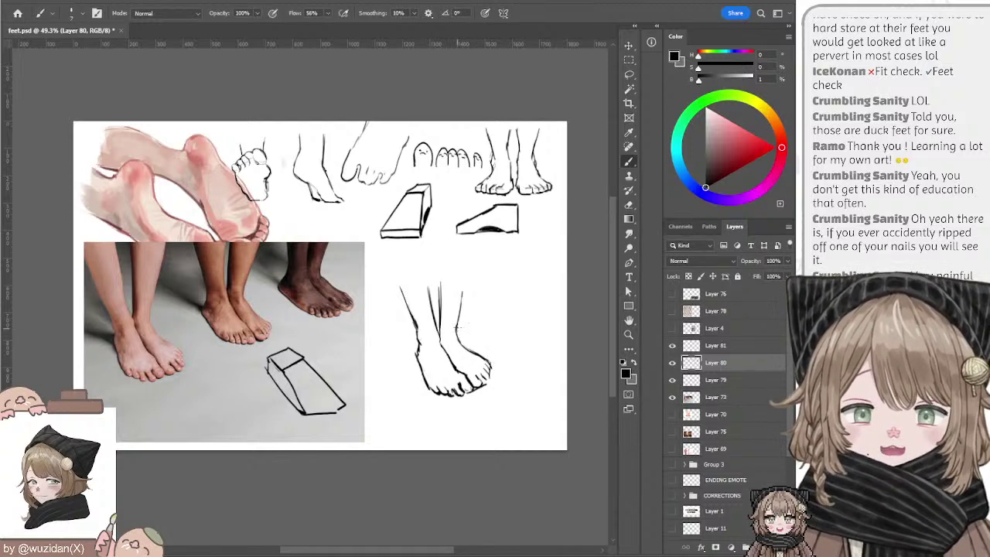
{"action": "key", "text": "e"}
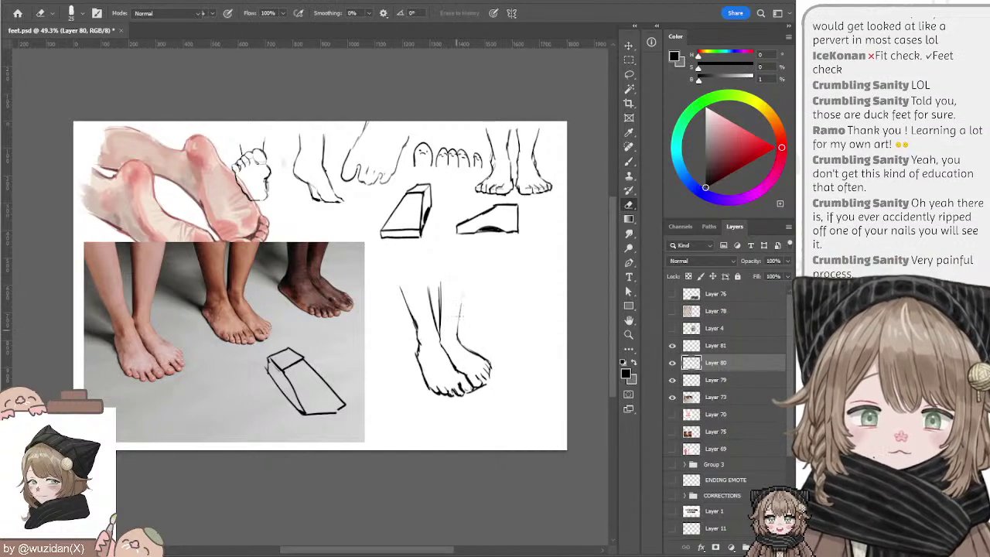
{"action": "key", "text": "b"}
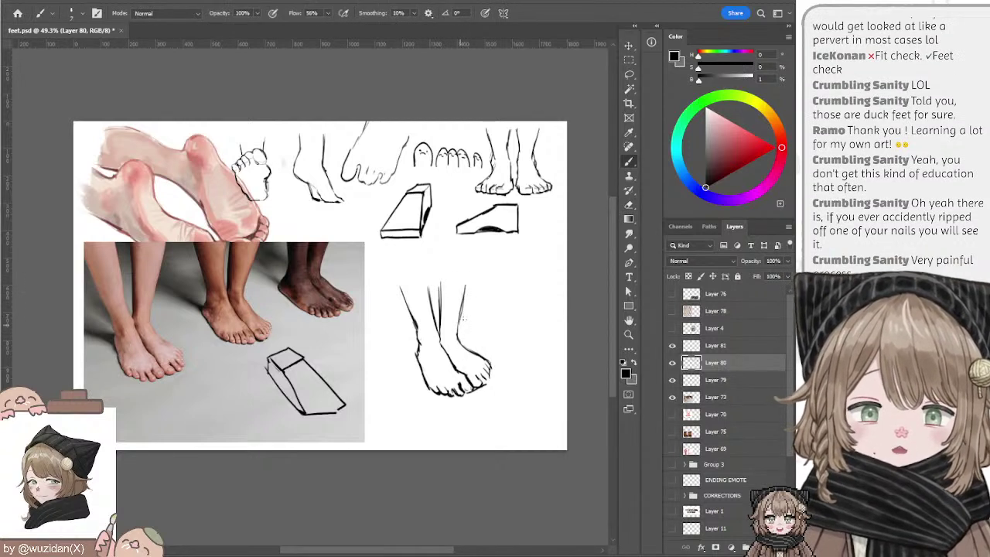
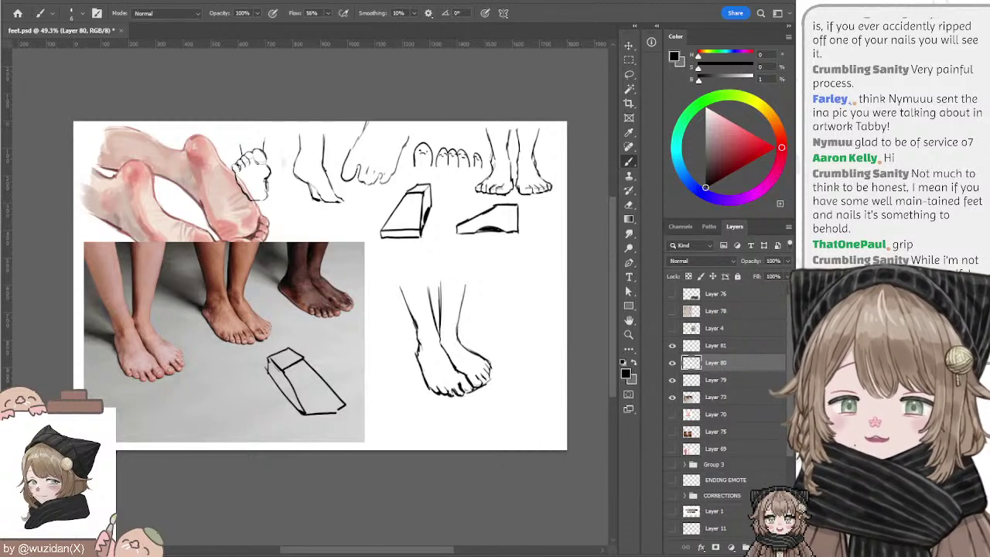
Step: Paste the white creature doodle and the blue foot sketch onto the sheet as two new layers
{"action": "key", "text": "ctrl+v"}
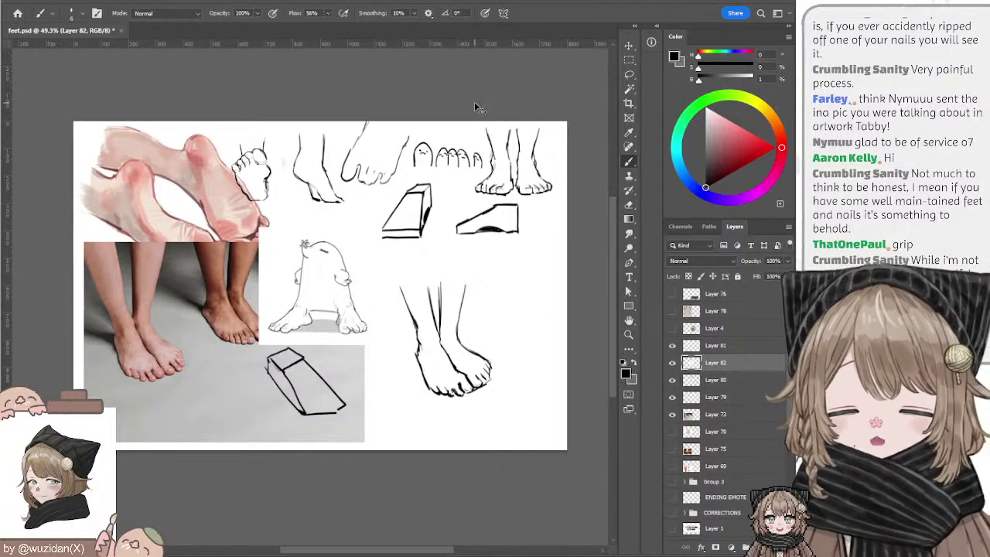
{"action": "key", "text": "ctrl+v"}
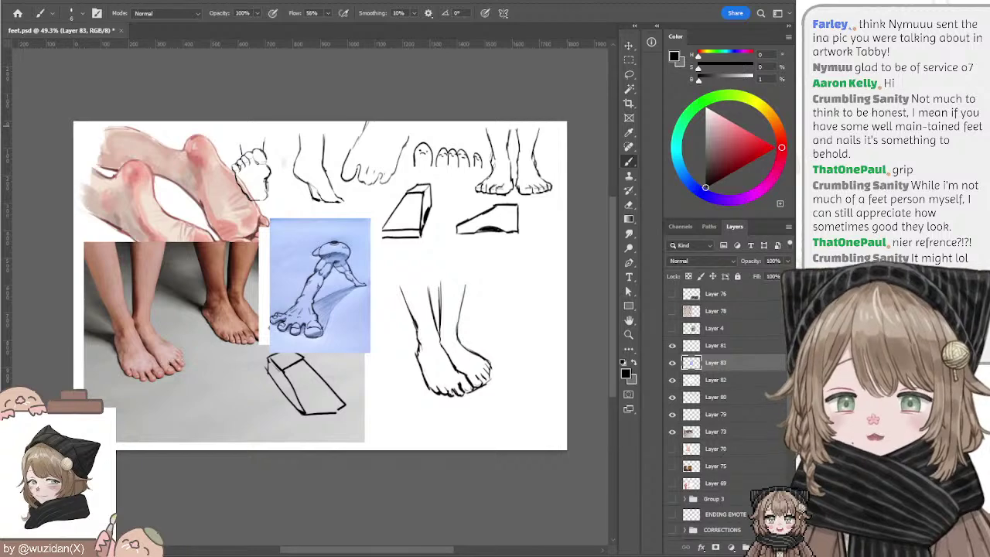
Step: Paste the seated anime-girl reference, enlarge it to about 231%, and move it left
{"action": "key", "text": "ctrl+v"}
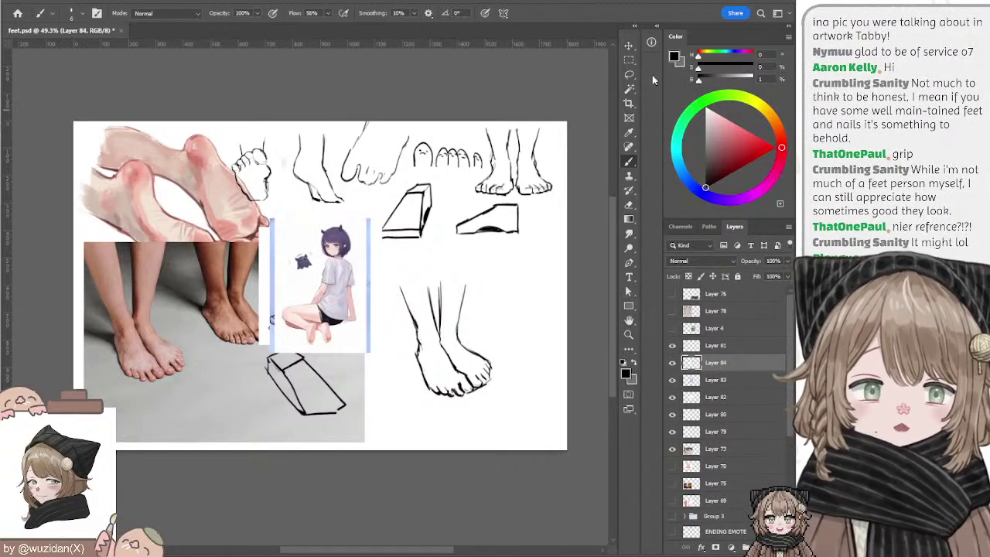
{"action": "key", "text": "v"}
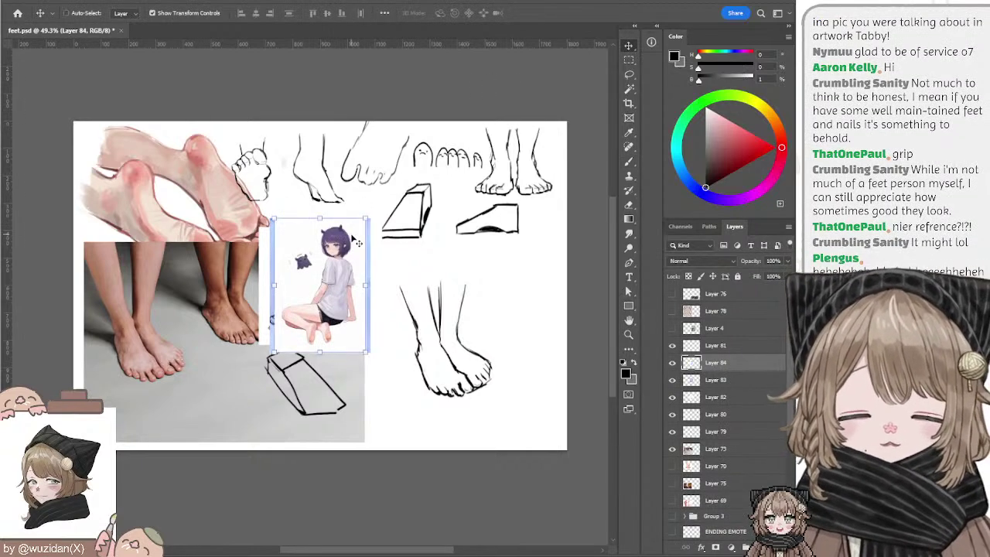
{"action": "left_click_drag", "start_coordinate": [365, 220], "coordinate": [423, 132]}
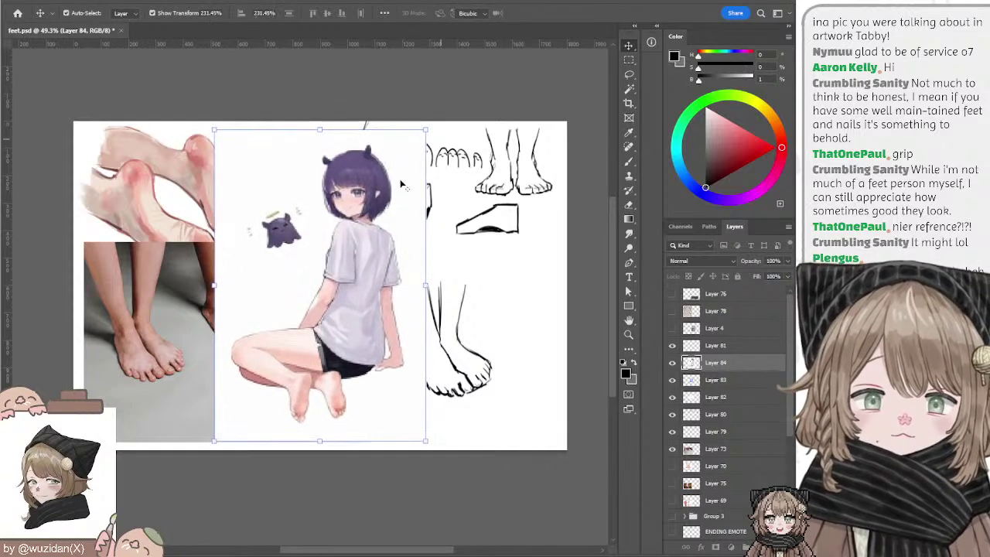
{"action": "key", "text": "Return"}
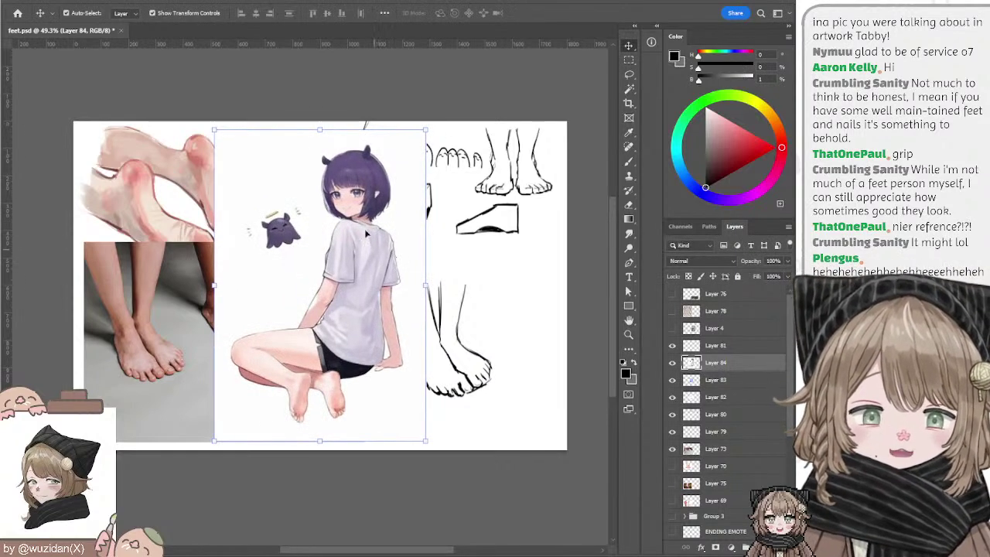
{"action": "left_click_drag", "start_coordinate": [321, 128], "coordinate": [319, 88]}
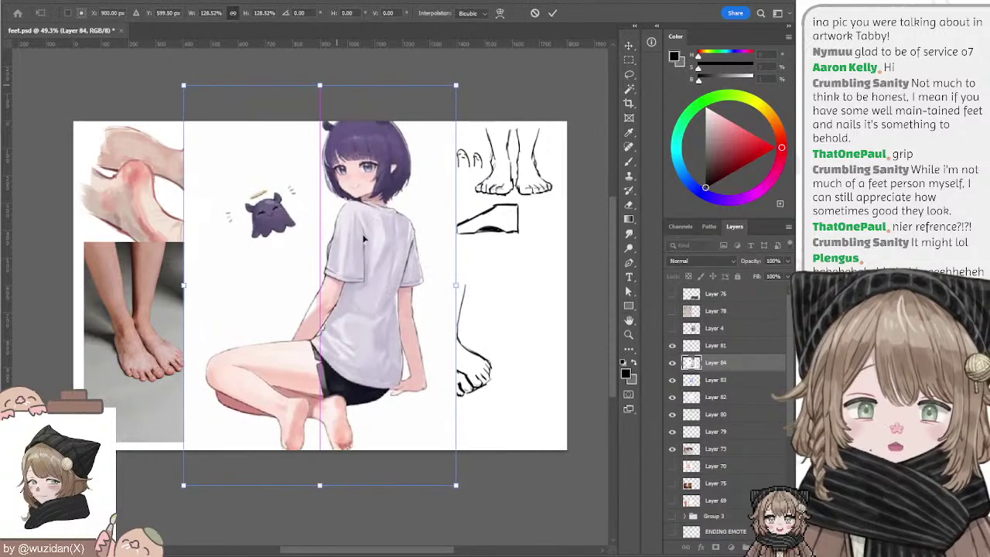
{"action": "left_click_drag", "start_coordinate": [374, 202], "coordinate": [374, 212]}
{"action": "key", "text": "Escape"}
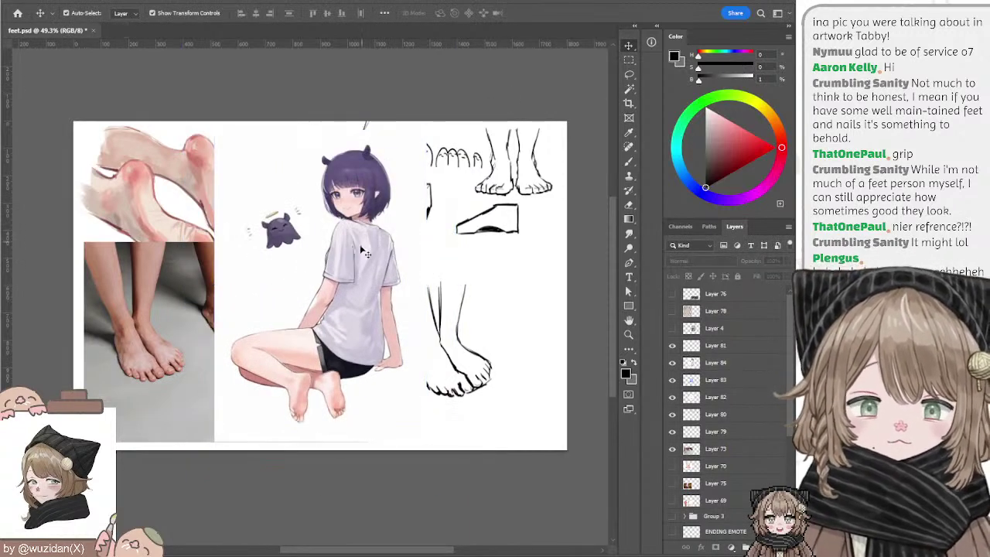
{"action": "mouse_move", "coordinate": [365, 254]}
{"action": "left_mouse_down"}
{"action": "mouse_move", "coordinate": [337, 267]}
{"action": "mouse_move", "coordinate": [262, 269]}
{"action": "left_mouse_up"}
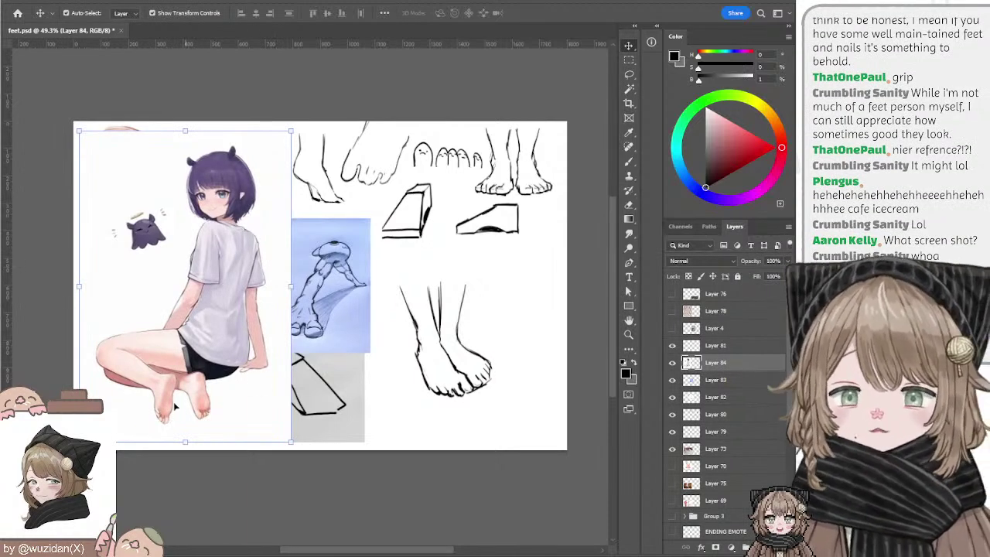
{"action": "key", "text": "l"}
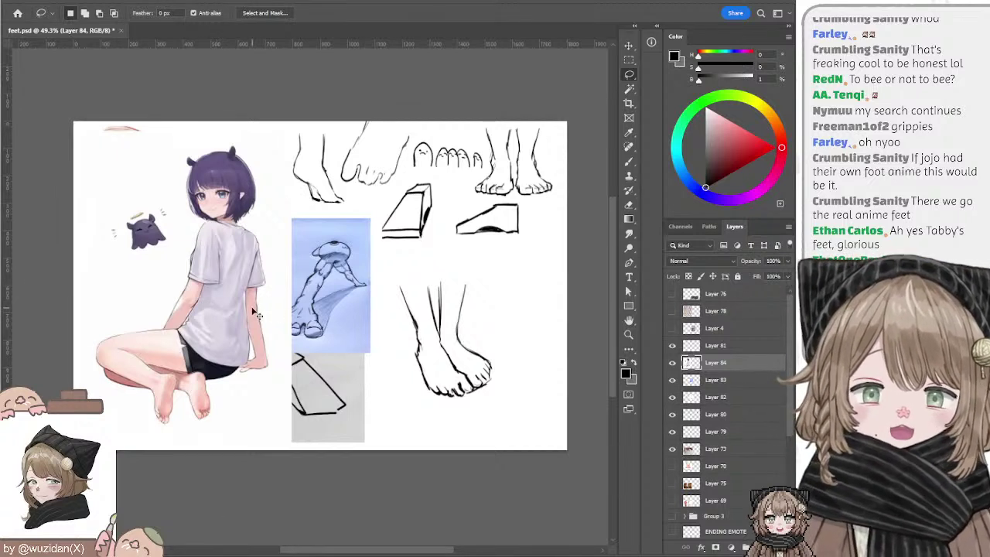
Step: Hide the anime-girl layer and reposition the blue and white sketches
{"action": "left_click", "coordinate": [671, 362]}
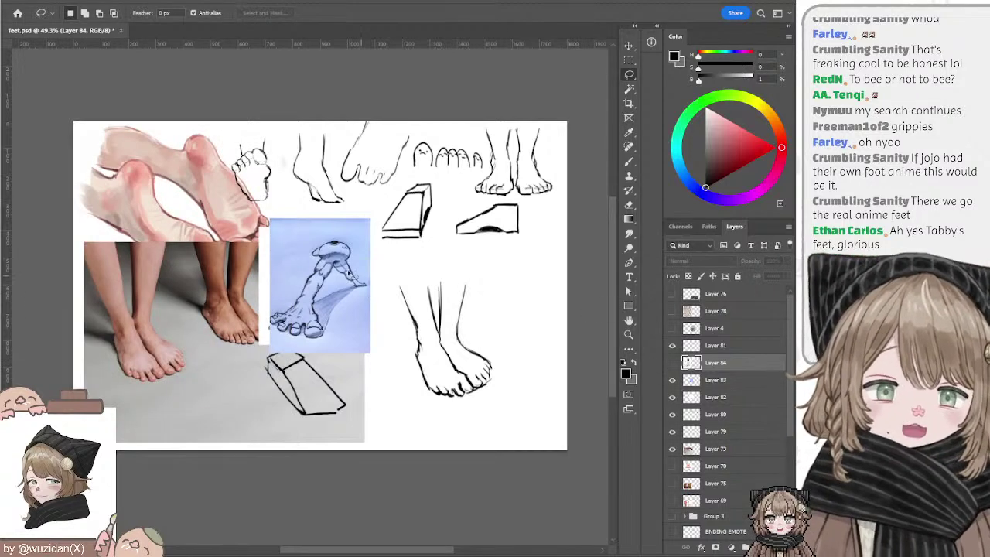
{"action": "mouse_move", "coordinate": [337, 298]}
{"action": "left_mouse_down"}
{"action": "mouse_move", "coordinate": [391, 208]}
{"action": "mouse_move", "coordinate": [330, 193]}
{"action": "left_mouse_up"}
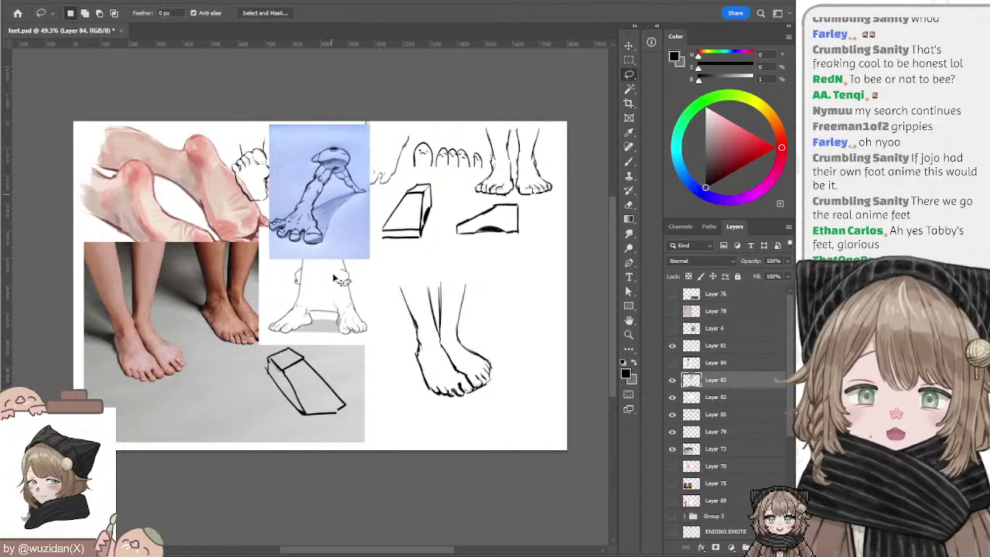
{"action": "mouse_move", "coordinate": [314, 307]}
{"action": "left_mouse_down"}
{"action": "mouse_move", "coordinate": [441, 208]}
{"action": "mouse_move", "coordinate": [425, 208]}
{"action": "left_mouse_up"}
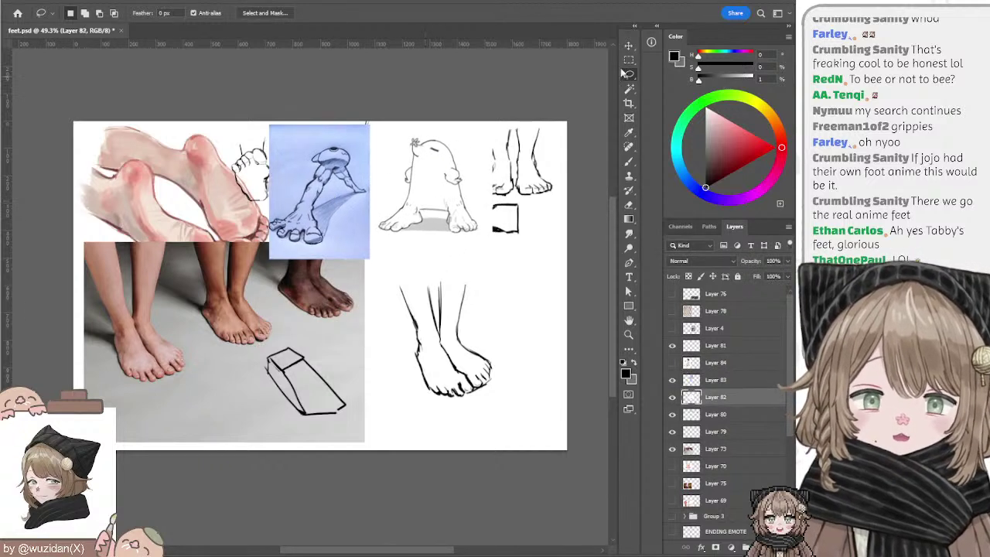
Step: Shrink both sketches together to about 28% along the bottom of the feet photo
{"action": "key", "text": "v"}
{"action": "left_click", "coordinate": [323, 195], "text": "shift"}
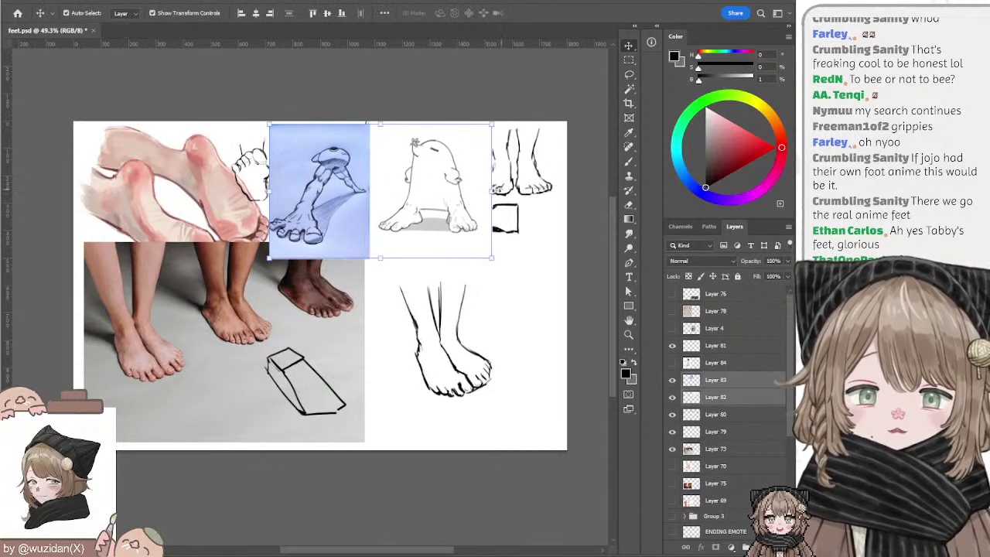
{"action": "mouse_move", "coordinate": [495, 191]}
{"action": "left_mouse_down"}
{"action": "mouse_move", "coordinate": [413, 190]}
{"action": "mouse_move", "coordinate": [442, 190]}
{"action": "mouse_move", "coordinate": [235, 410]}
{"action": "mouse_move", "coordinate": [260, 411]}
{"action": "left_mouse_up"}
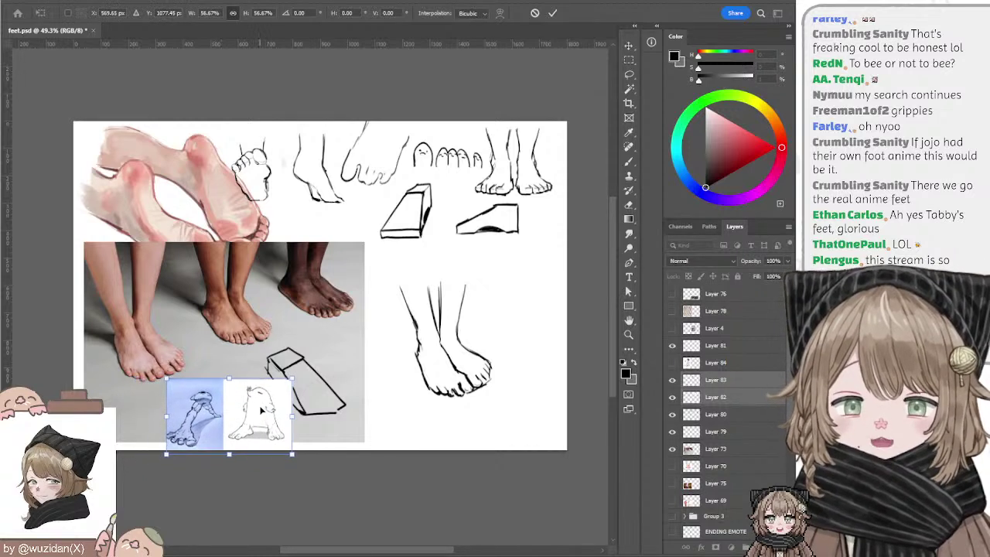
{"action": "key", "text": "Return"}
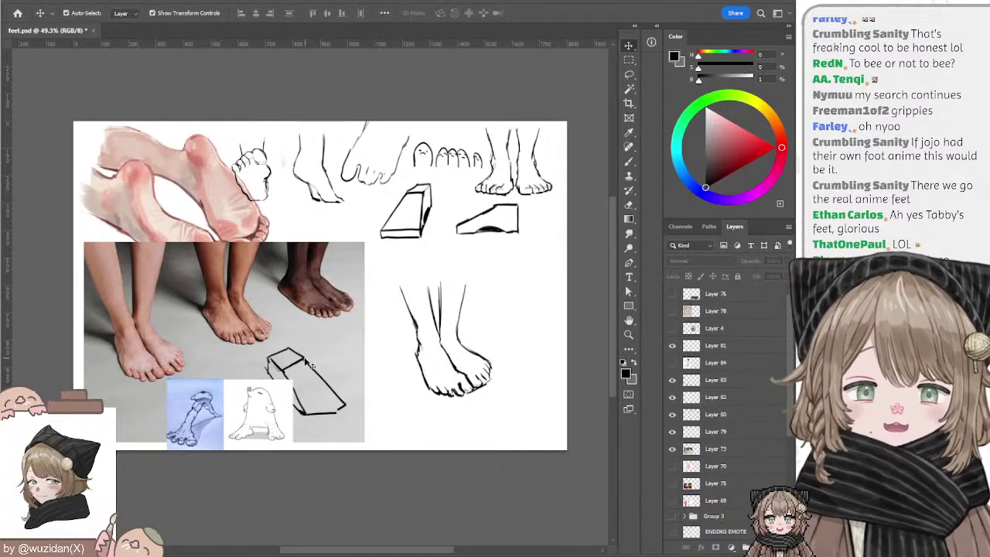
{"action": "left_click", "coordinate": [470, 317]}
Step: Lasso the block-shaped sketch and nudge it right beside the dark feet
{"action": "key", "text": "l"}
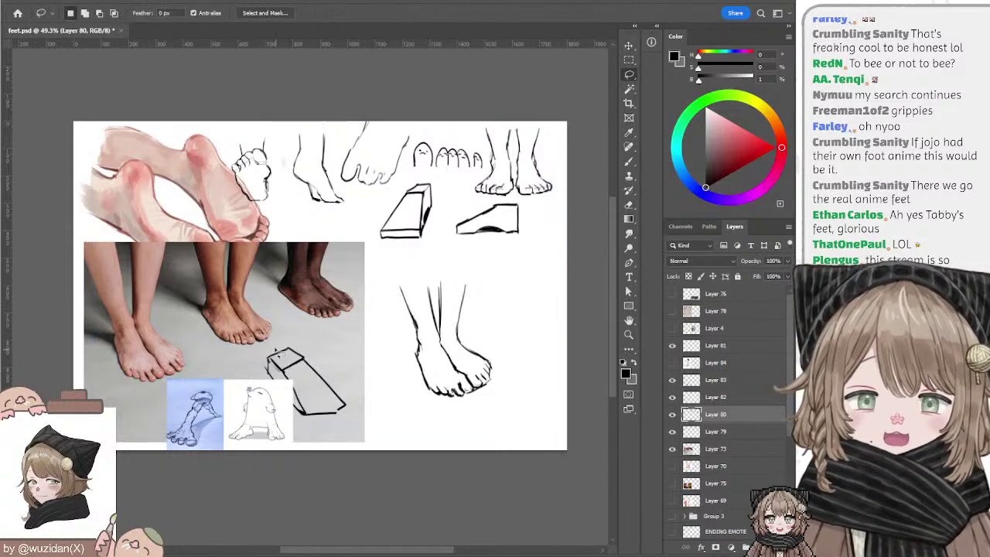
{"action": "mouse_move", "coordinate": [282, 323]}
{"action": "left_mouse_down"}
{"action": "mouse_move", "coordinate": [365, 423]}
{"action": "mouse_move", "coordinate": [364, 370]}
{"action": "mouse_move", "coordinate": [367, 377]}
{"action": "left_mouse_up"}
{"action": "key", "text": "ctrl+d"}
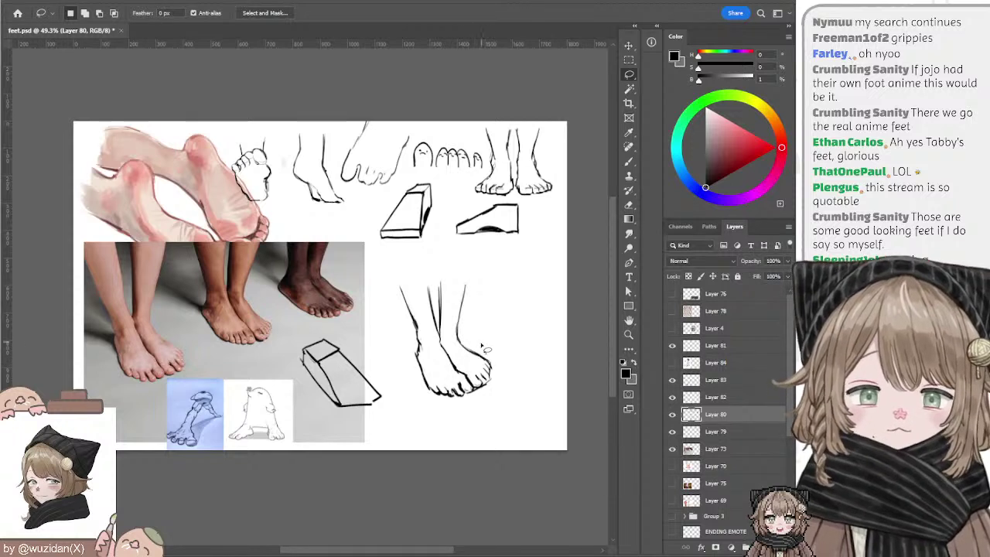
Step: Select the front-view foot's toes, deselect, and switch between eraser and brush
{"action": "left_click_drag", "start_coordinate": [467, 346], "coordinate": [499, 324]}
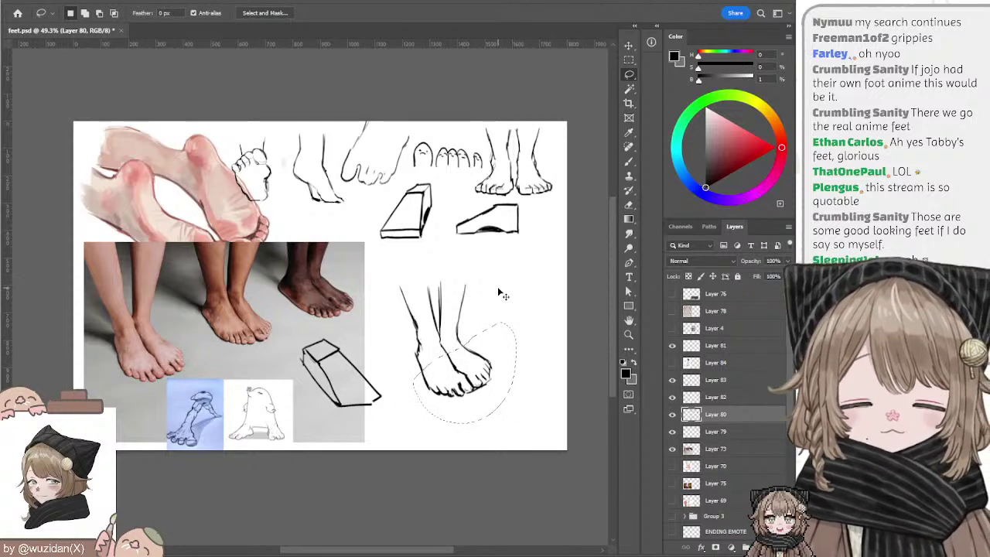
{"action": "key", "text": "ctrl+d"}
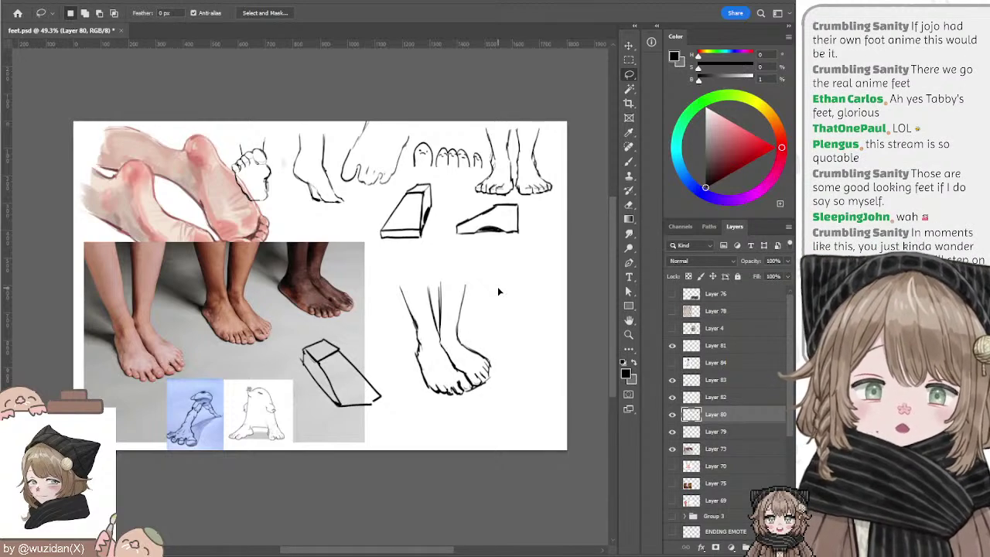
{"action": "key", "text": "e"}
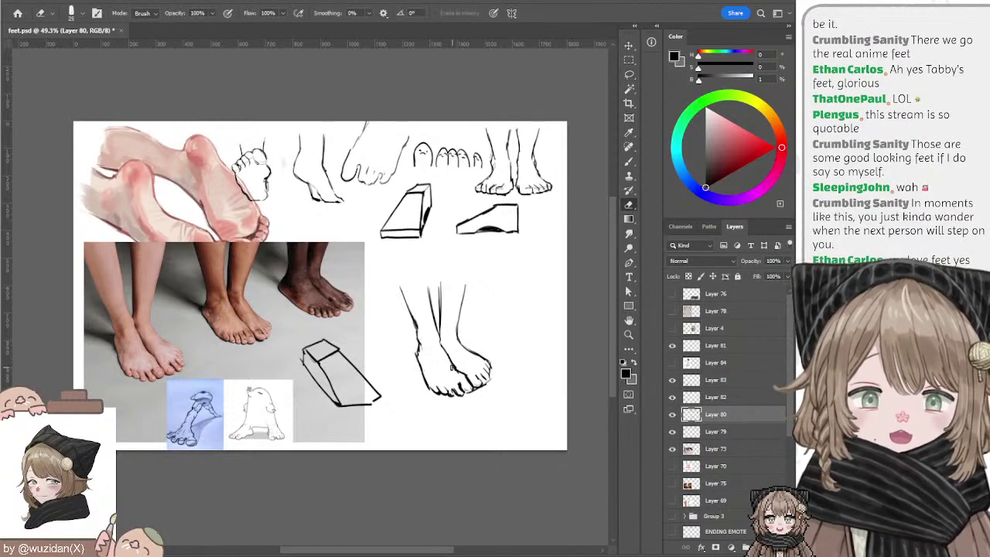
{"action": "key", "text": "b"}
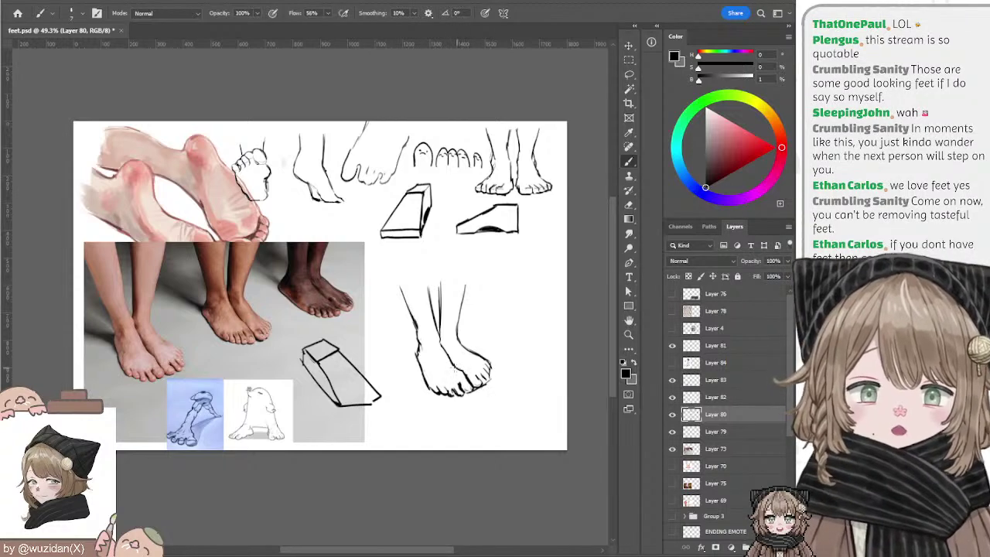
{"action": "key", "text": "l"}
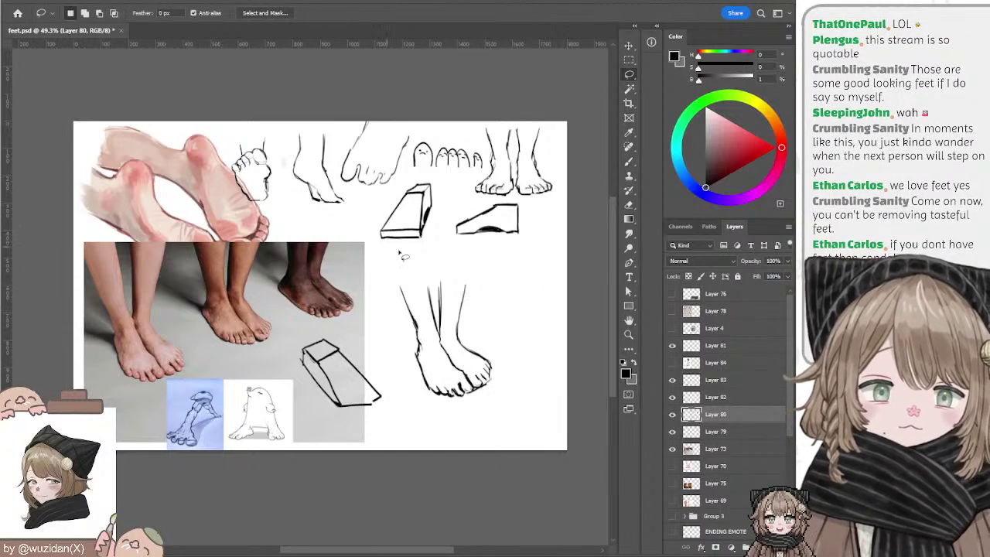
Step: Move the feet photo on Layer 73 down and slightly left to reveal more pink painting
{"action": "left_click_drag", "start_coordinate": [516, 333], "coordinate": [493, 310]}
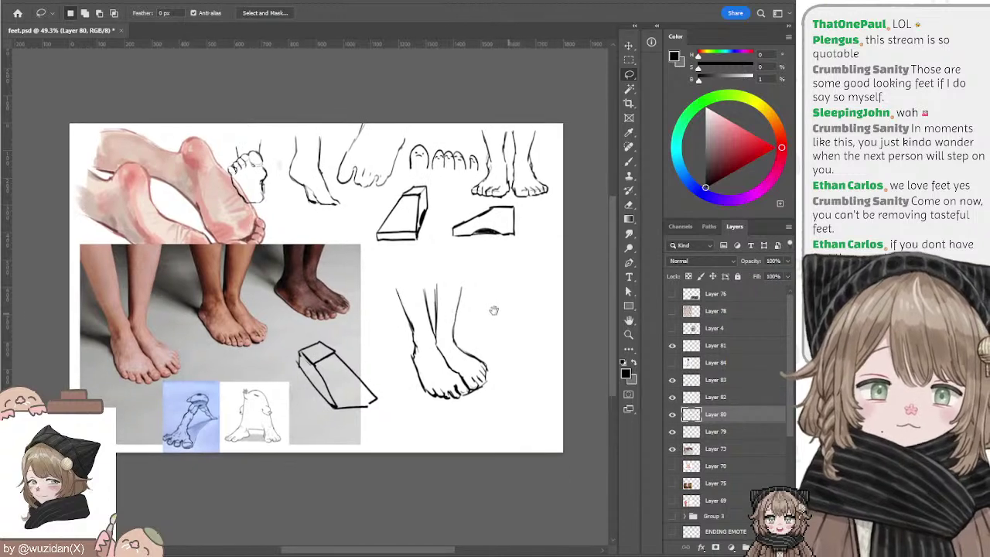
{"action": "left_click", "coordinate": [358, 295], "text": "ctrl"}
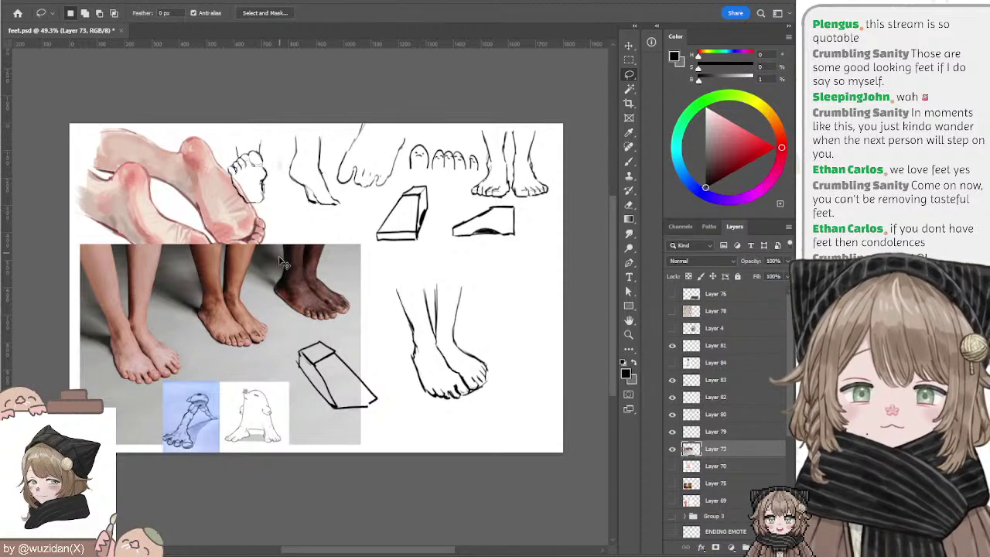
{"action": "mouse_move", "coordinate": [299, 287]}
{"action": "left_mouse_down"}
{"action": "mouse_move", "coordinate": [272, 267]}
{"action": "mouse_move", "coordinate": [276, 278]}
{"action": "left_mouse_up"}
{"action": "key", "text": "b"}
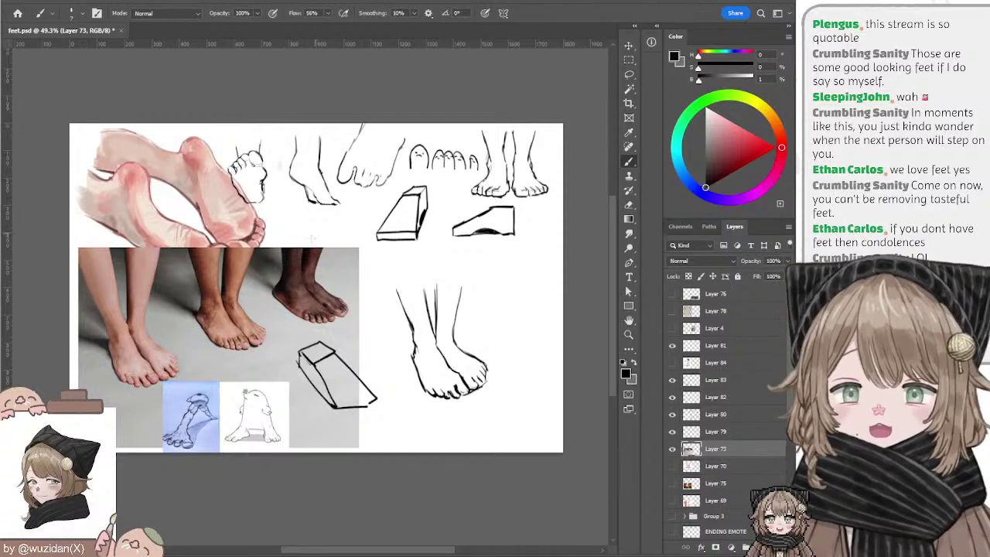
{"action": "left_click_drag", "start_coordinate": [242, 300], "coordinate": [228, 322]}
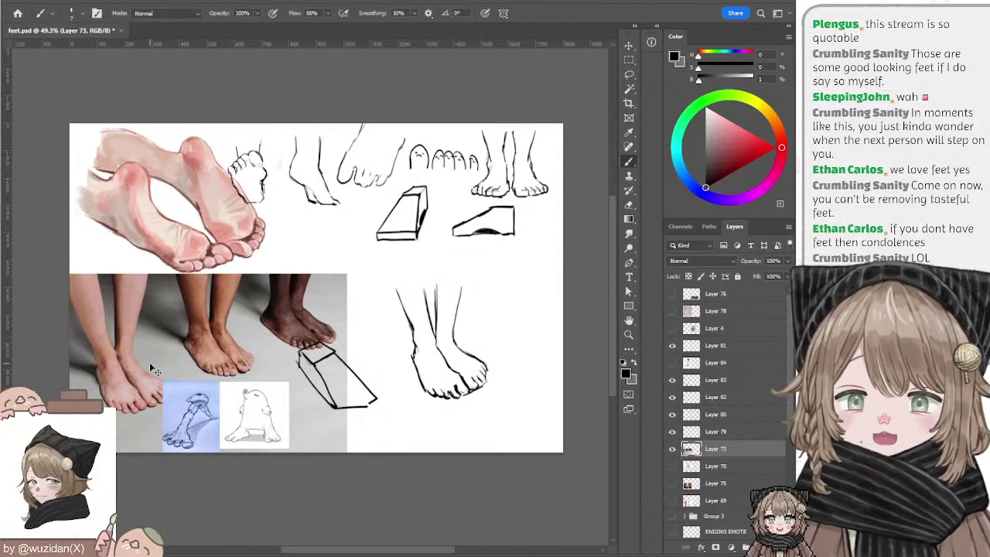
{"action": "left_click_drag", "start_coordinate": [153, 364], "coordinate": [150, 368]}
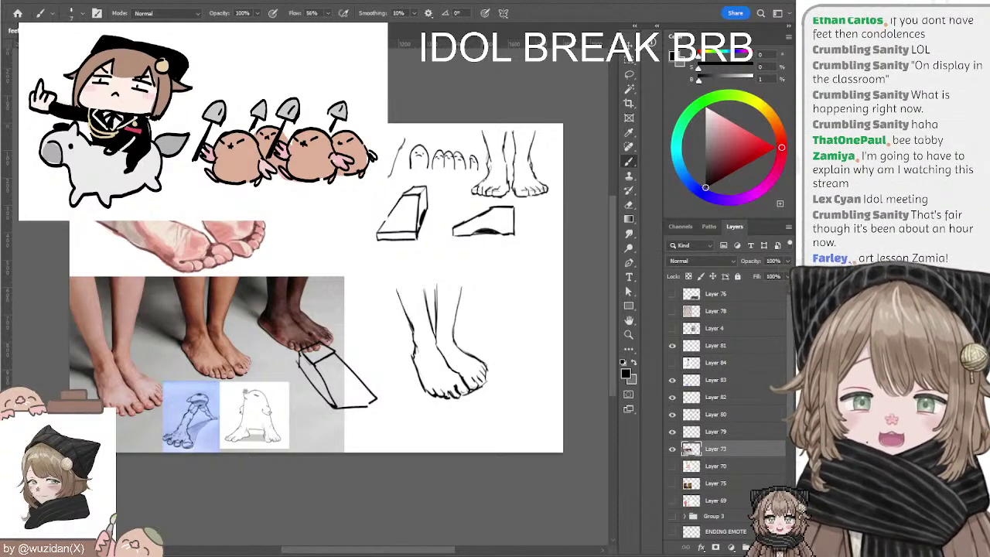
Step: Type the word 'FEET'
{"action": "type", "text": "FEET"}
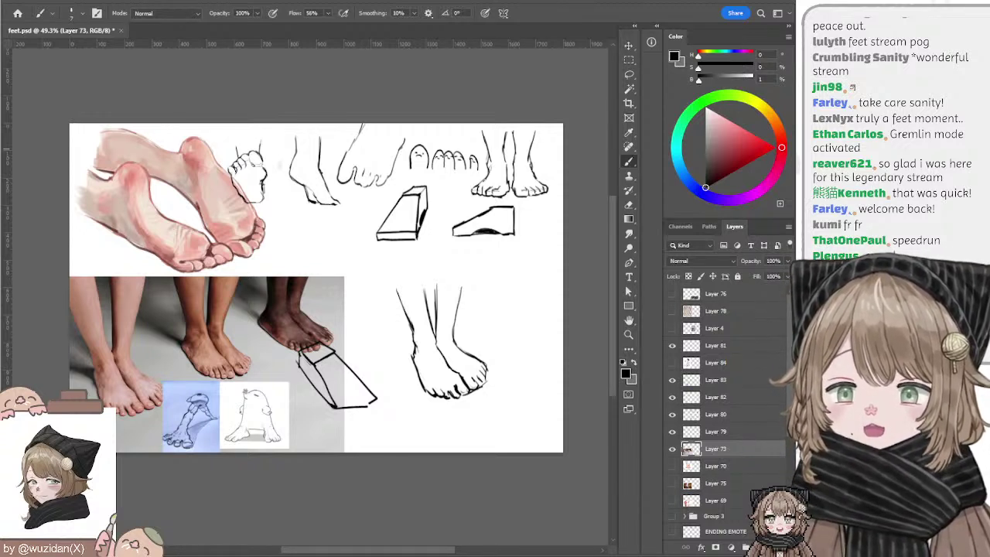
Step: Paste the anime character image and enlarge it to about 218%
{"action": "key", "text": "ctrl+v"}
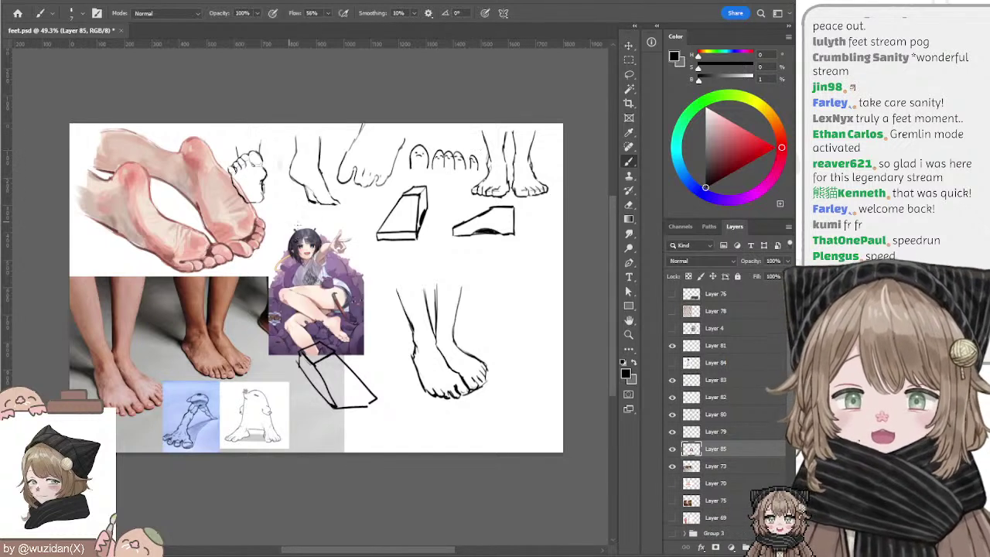
{"action": "left_click", "coordinate": [629, 46]}
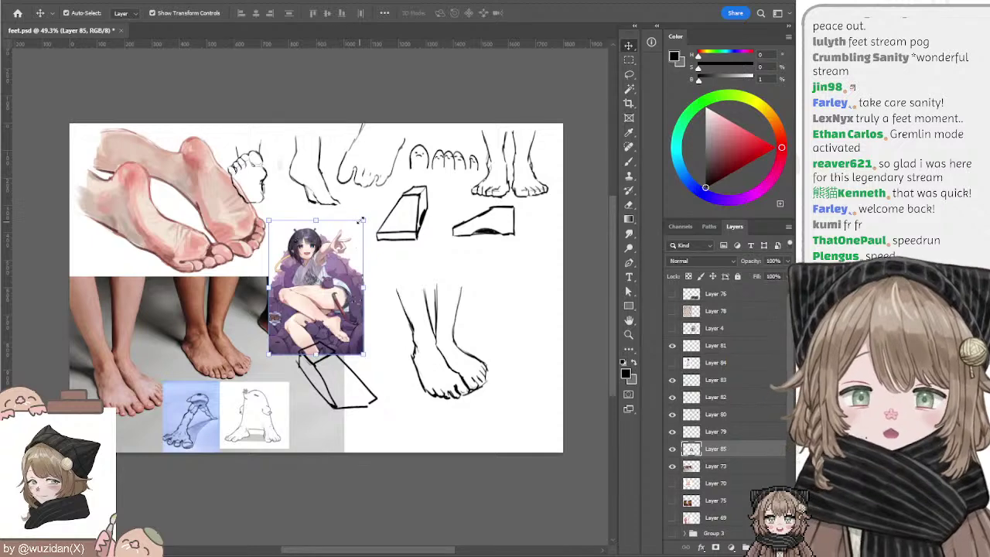
{"action": "key", "text": "ctrl+t"}
{"action": "left_click_drag", "start_coordinate": [363, 226], "coordinate": [414, 147]}
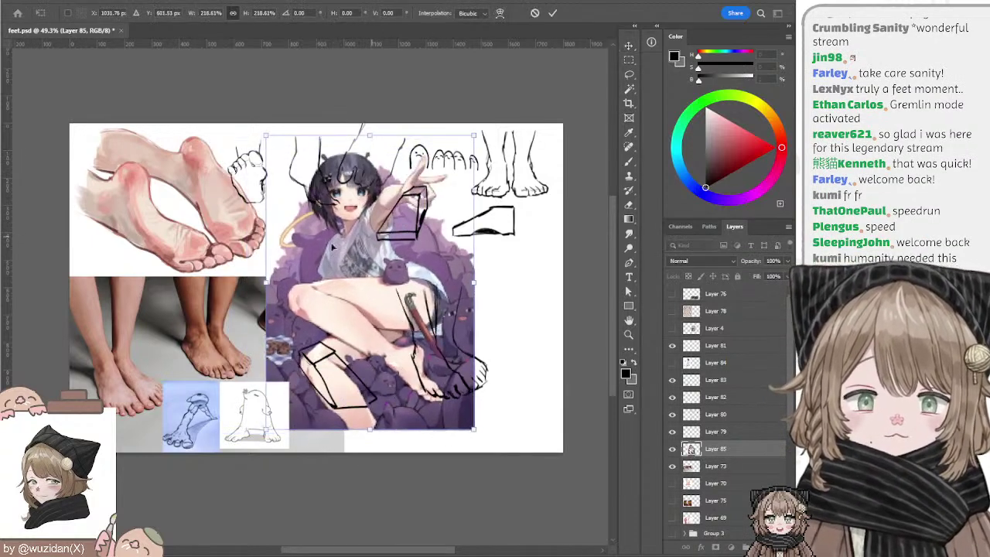
{"action": "left_click_drag", "start_coordinate": [316, 287], "coordinate": [289, 285]}
{"action": "key", "text": "Return"}
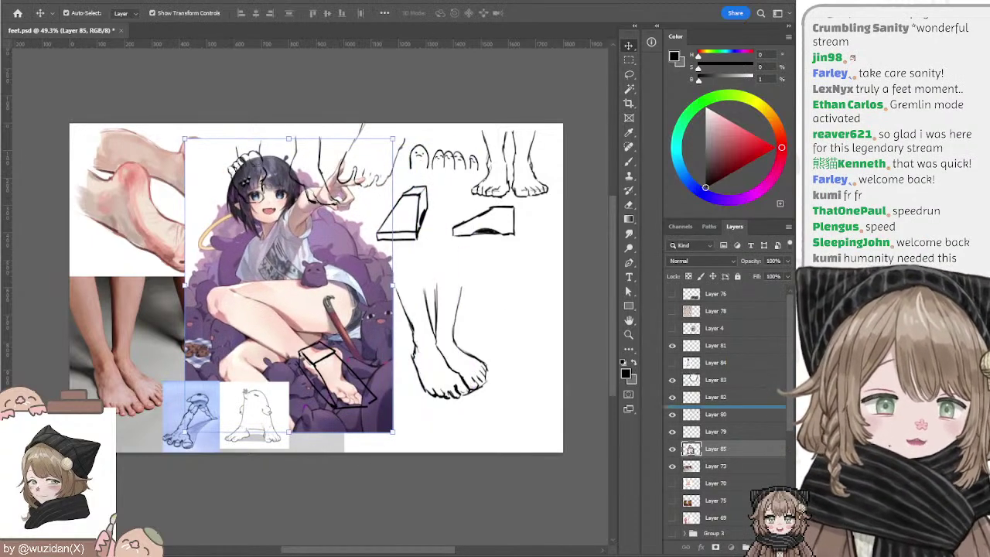
Step: Raise Layer 85 in the stack, shift the illustration left, then hide it
{"action": "left_click_drag", "start_coordinate": [677, 323], "coordinate": [679, 337]}
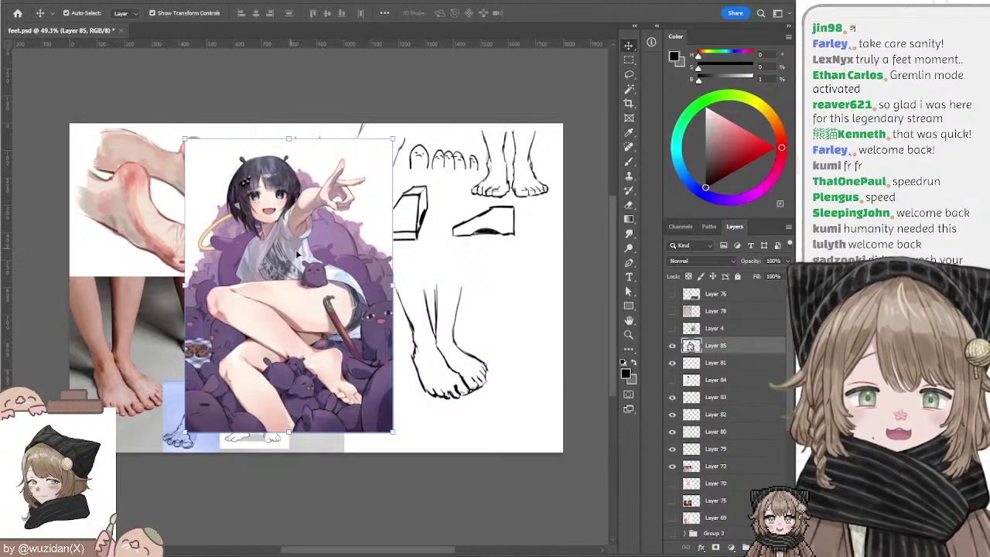
{"action": "left_click_drag", "start_coordinate": [314, 251], "coordinate": [246, 256]}
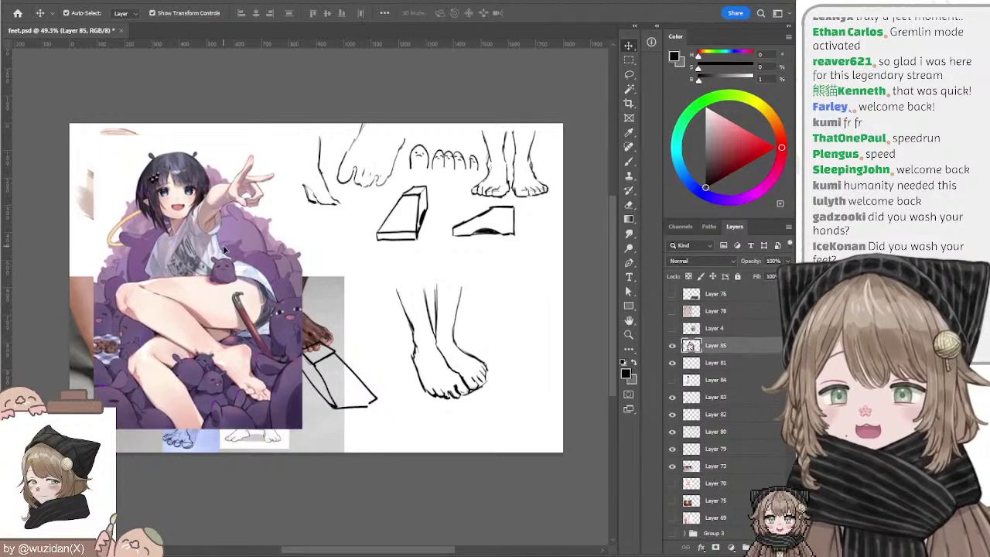
{"action": "left_click_drag", "start_coordinate": [228, 253], "coordinate": [218, 247]}
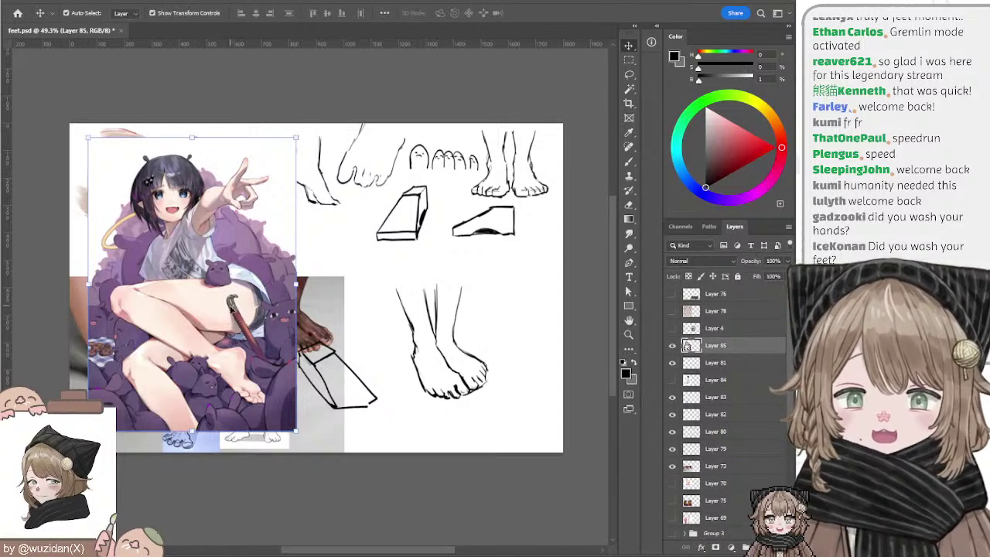
{"action": "mouse_move", "coordinate": [249, 323]}
{"action": "left_mouse_down"}
{"action": "mouse_move", "coordinate": [263, 319]}
{"action": "mouse_move", "coordinate": [244, 321]}
{"action": "mouse_move", "coordinate": [253, 333]}
{"action": "left_mouse_up"}
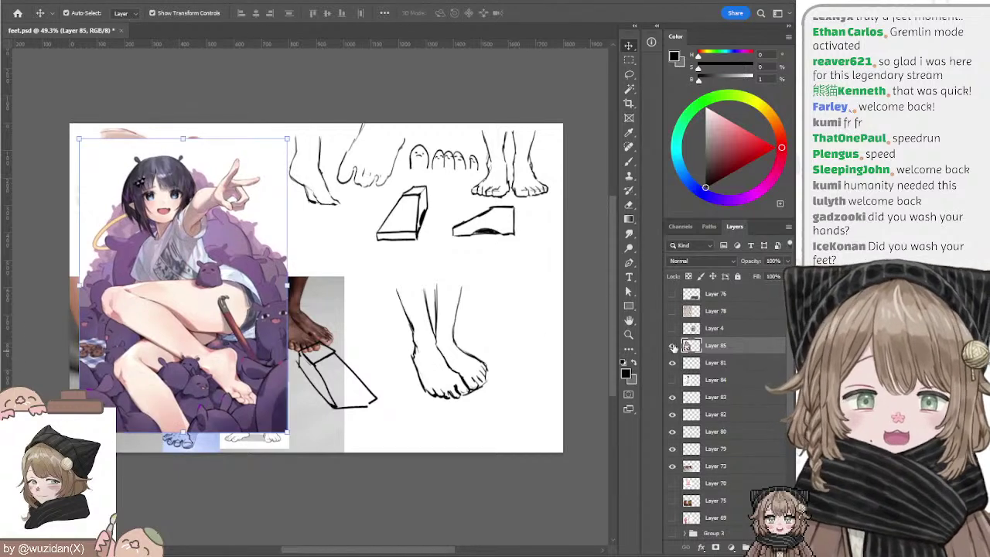
{"action": "left_click", "coordinate": [672, 345]}
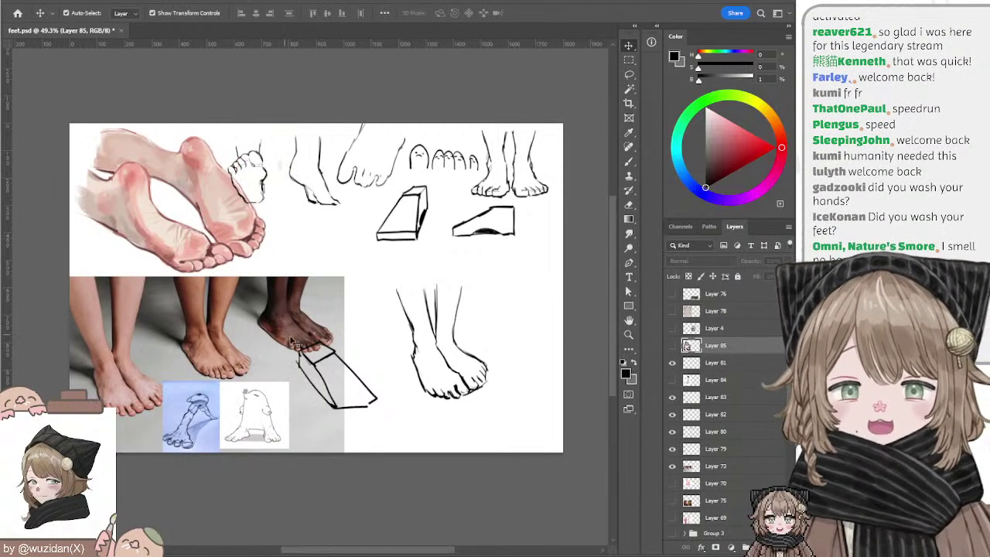
Step: On Layer 80, lasso the top side-view foot sketch and move it beside the lower foot
{"action": "left_click", "coordinate": [418, 334]}
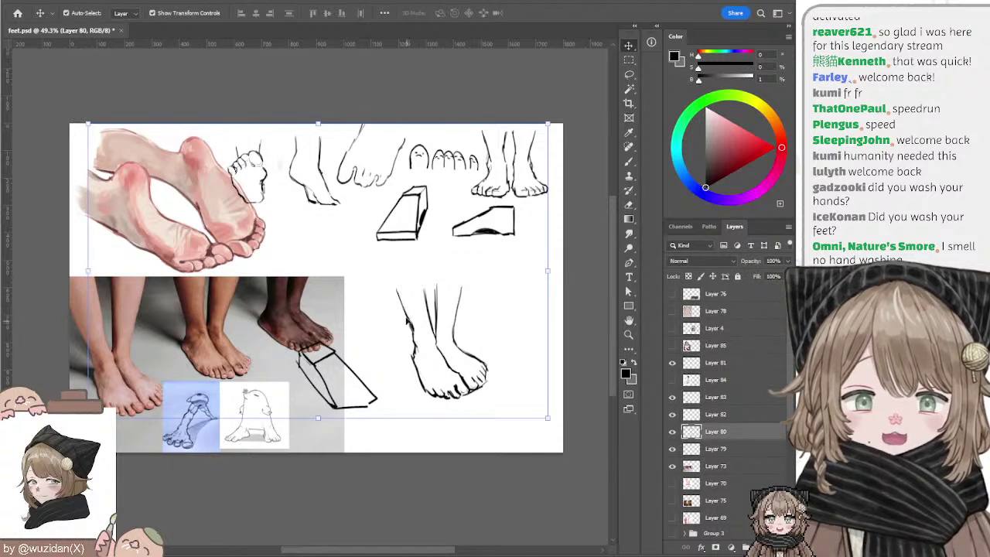
{"action": "key", "text": "l"}
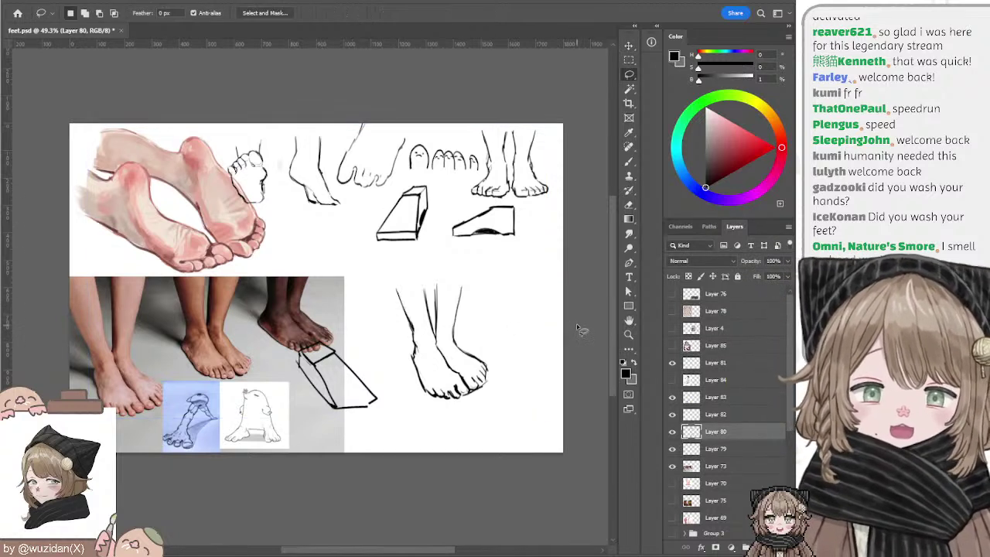
{"action": "left_click_drag", "start_coordinate": [192, 423], "coordinate": [203, 414]}
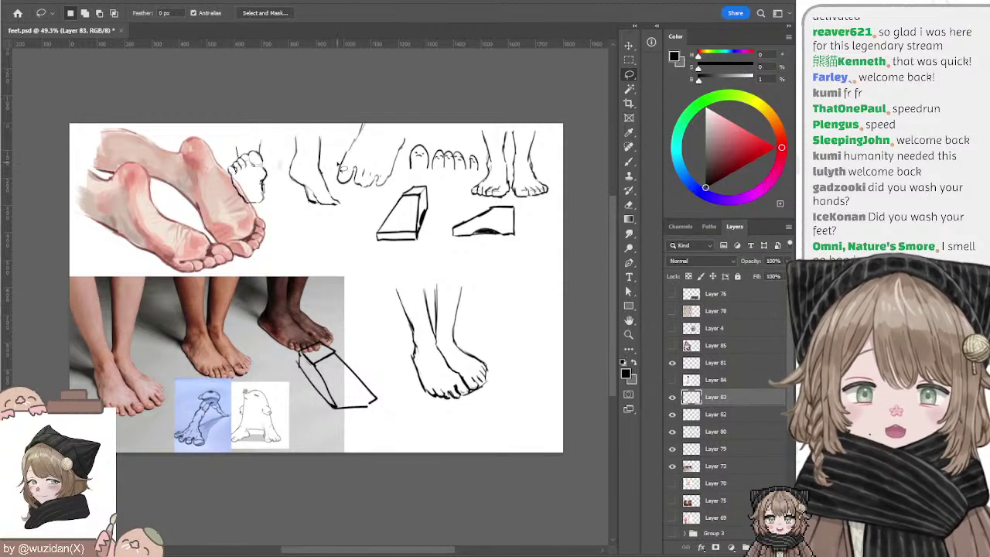
{"action": "left_click_drag", "start_coordinate": [349, 166], "coordinate": [354, 202]}
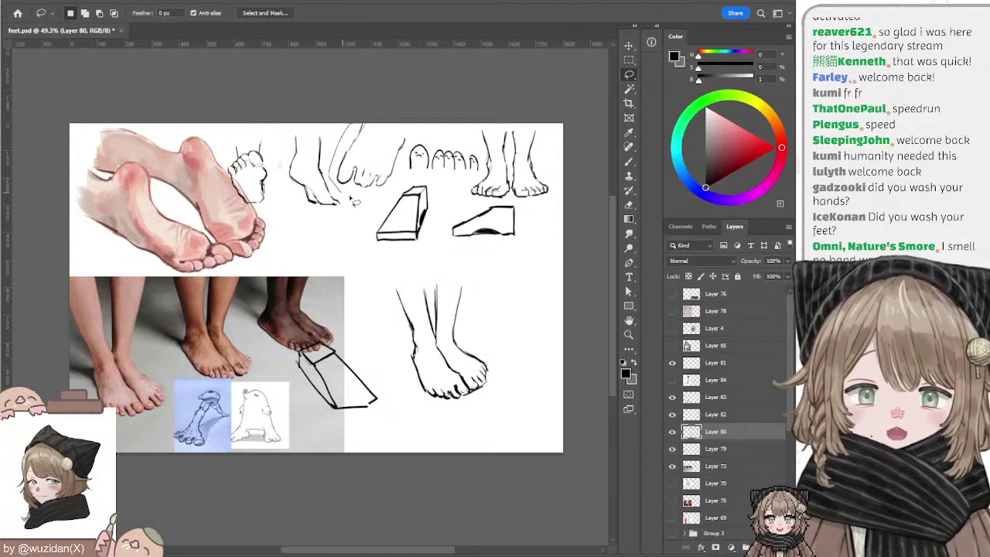
{"action": "mouse_move", "coordinate": [376, 157]}
{"action": "left_mouse_down"}
{"action": "mouse_move", "coordinate": [510, 308]}
{"action": "mouse_move", "coordinate": [521, 289]}
{"action": "left_mouse_up"}
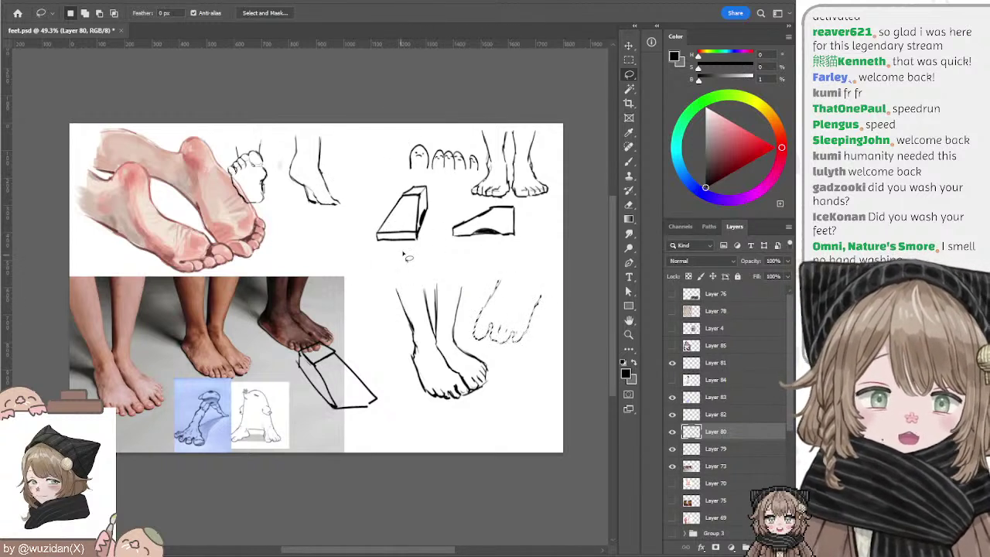
Step: Shift the two lower foot sketches down and left, then deselect
{"action": "left_click_drag", "start_coordinate": [406, 258], "coordinate": [407, 263]}
{"action": "left_click_drag", "start_coordinate": [522, 303], "coordinate": [498, 331]}
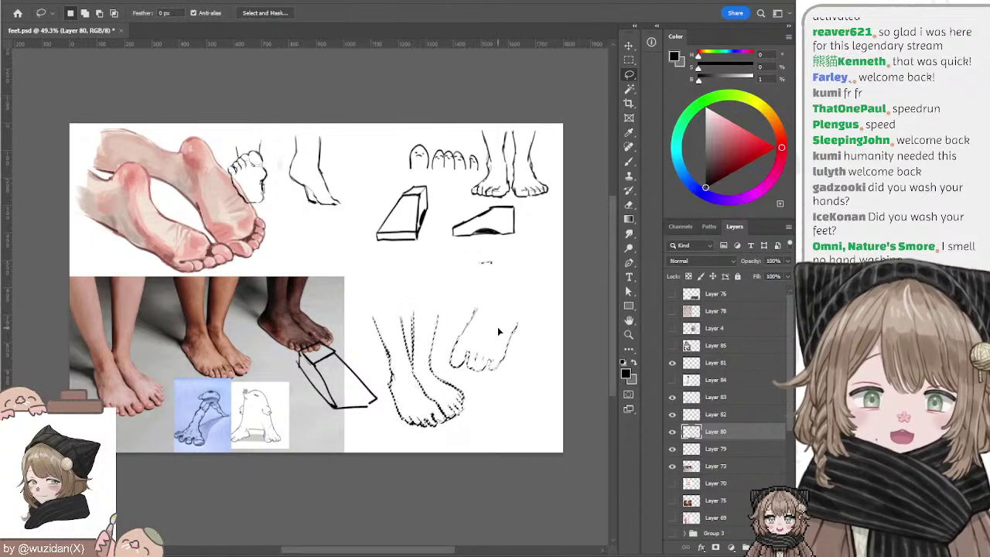
{"action": "key", "text": "ctrl+z"}
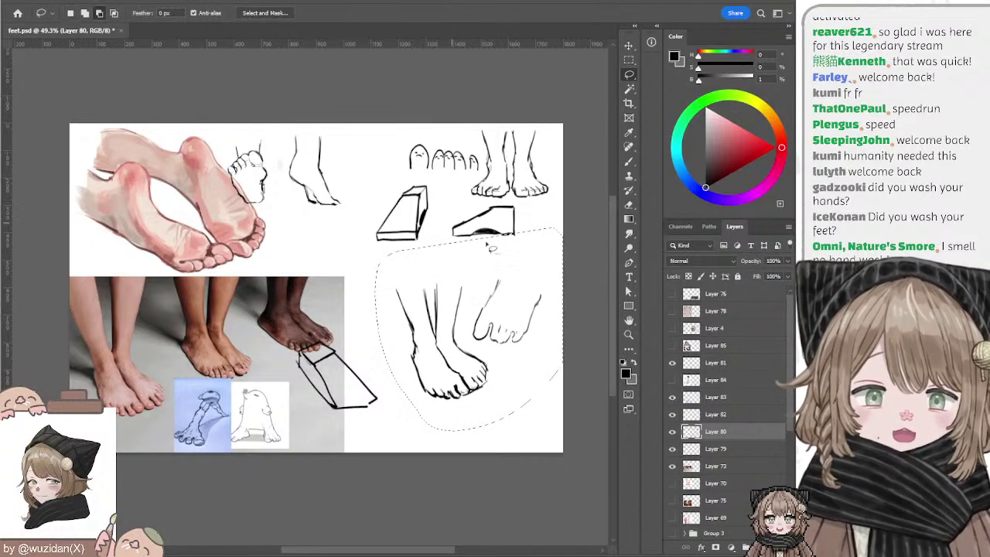
{"action": "key", "text": "ctrl+shift+z"}
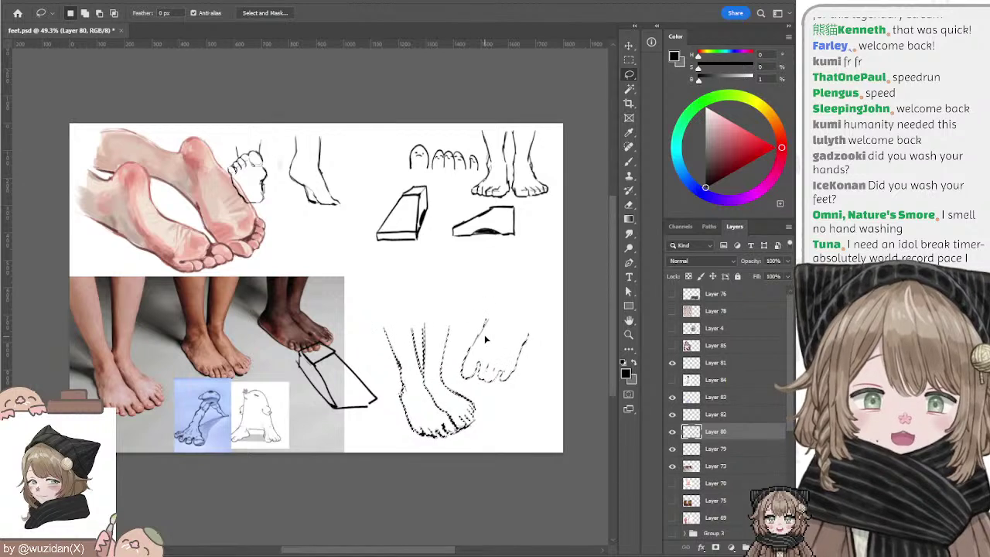
{"action": "key", "text": "ctrl+d"}
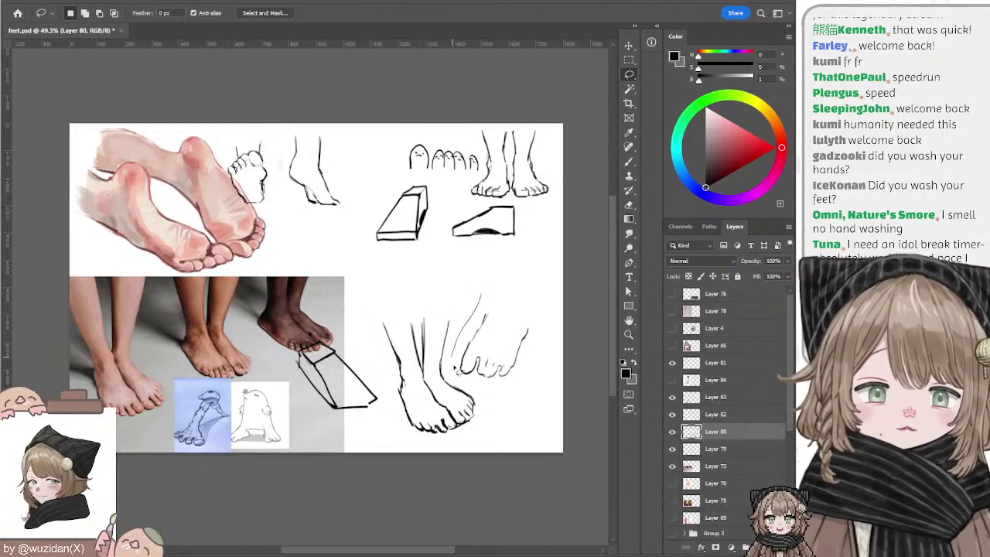
Step: Undo two edits and draw a new brush line on the right foot sketch
{"action": "key", "text": "ctrl+z"}
{"action": "key", "text": "ctrl+z"}
{"action": "key", "text": "ctrl+z"}
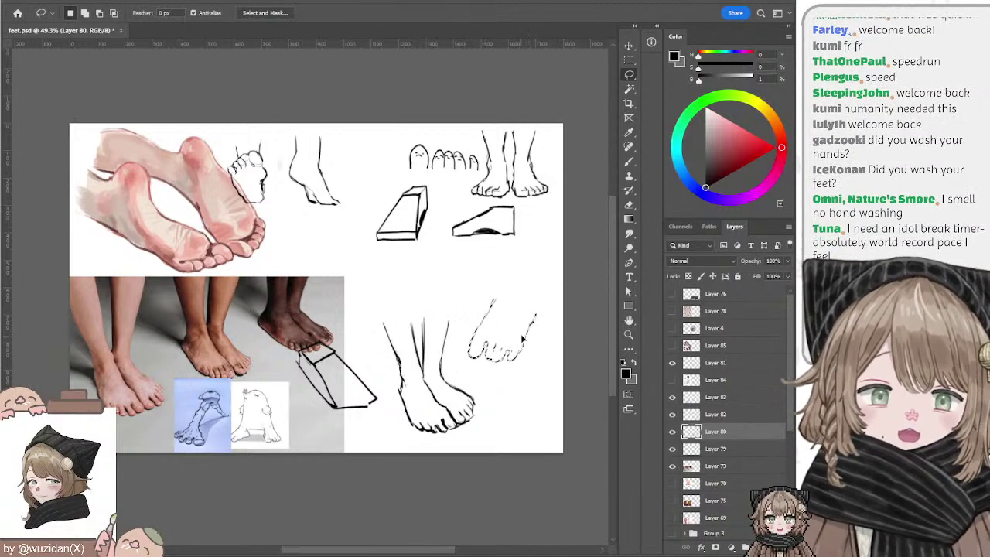
{"action": "key", "text": "ctrl+z"}
{"action": "key", "text": "ctrl+z"}
{"action": "key", "text": "b"}
{"action": "left_click_drag", "start_coordinate": [494, 306], "coordinate": [502, 268]}
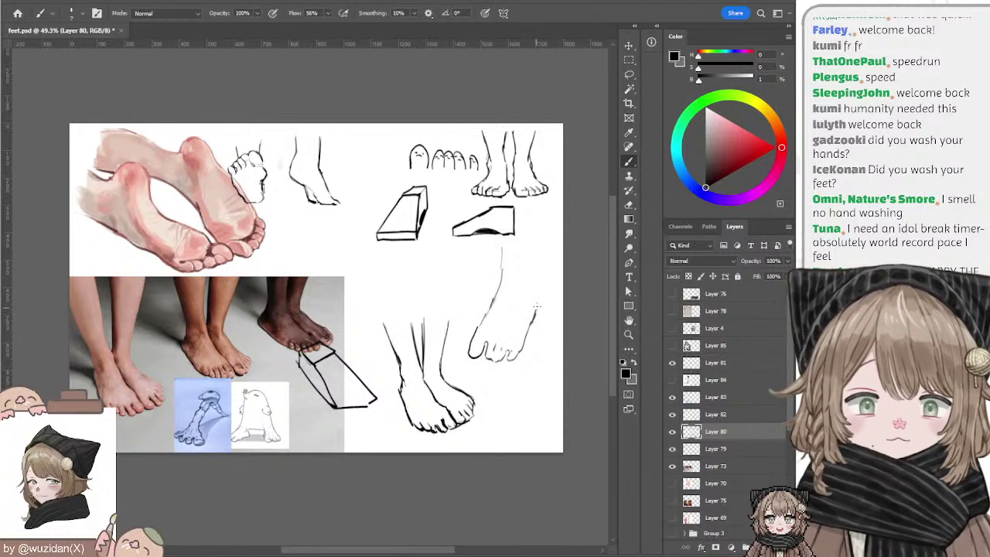
Step: Draw a brush stroke along the heel and back of the ankle of the right side-view foot
{"action": "left_click_drag", "start_coordinate": [535, 317], "coordinate": [533, 254]}
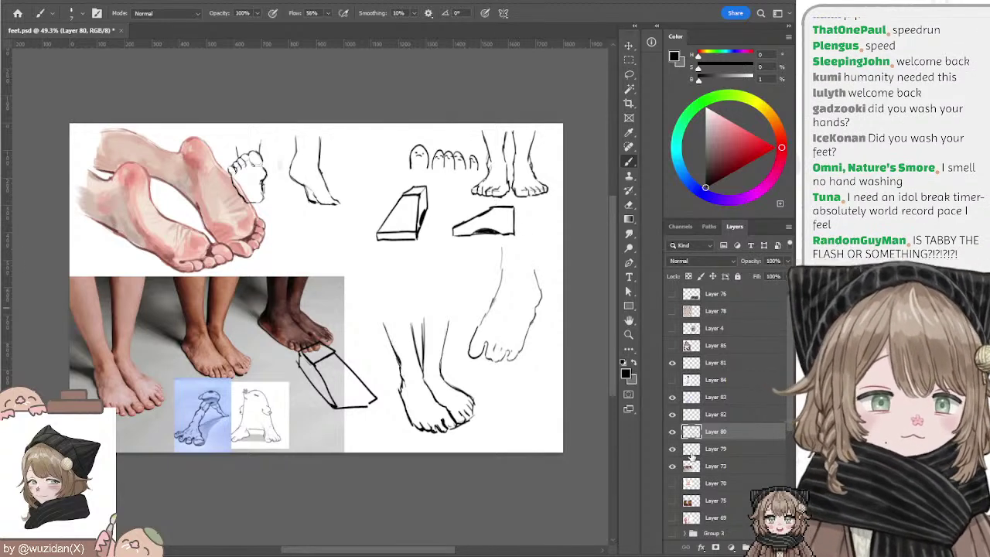
{"action": "left_click", "coordinate": [682, 448]}
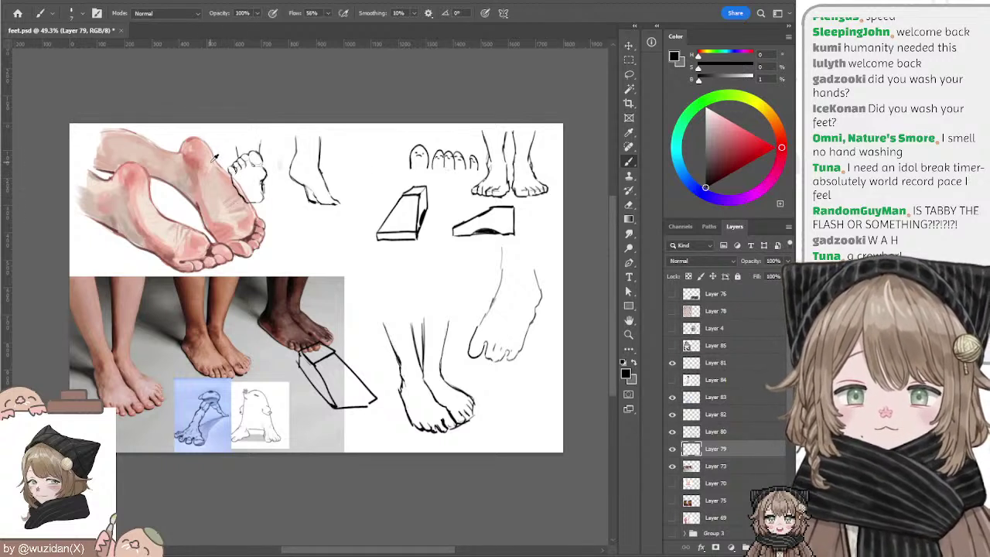
Step: Paint the front-view feet light pink skin tone on Layer 79, then add a new layer above
{"action": "left_click", "coordinate": [148, 202], "text": "alt"}
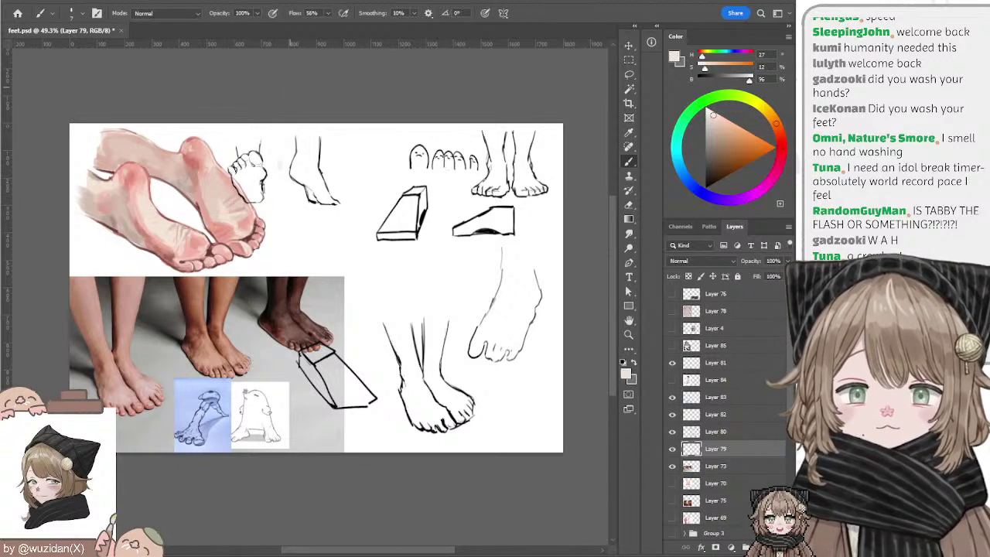
{"action": "left_click_drag", "start_coordinate": [393, 329], "coordinate": [405, 365]}
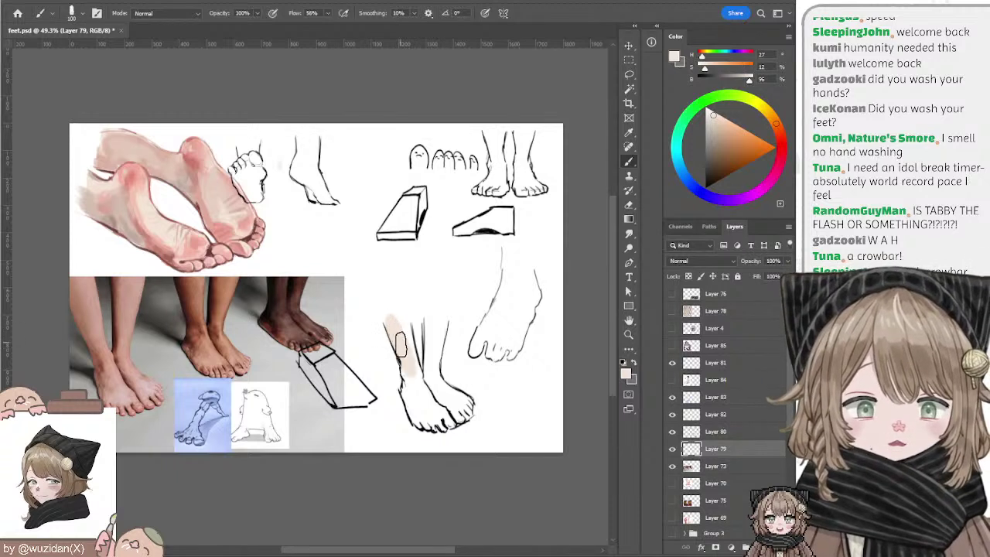
{"action": "mouse_move", "coordinate": [393, 329]}
{"action": "left_mouse_down"}
{"action": "mouse_move", "coordinate": [427, 417]}
{"action": "mouse_move", "coordinate": [437, 402]}
{"action": "mouse_move", "coordinate": [458, 413]}
{"action": "mouse_move", "coordinate": [438, 394]}
{"action": "left_mouse_up"}
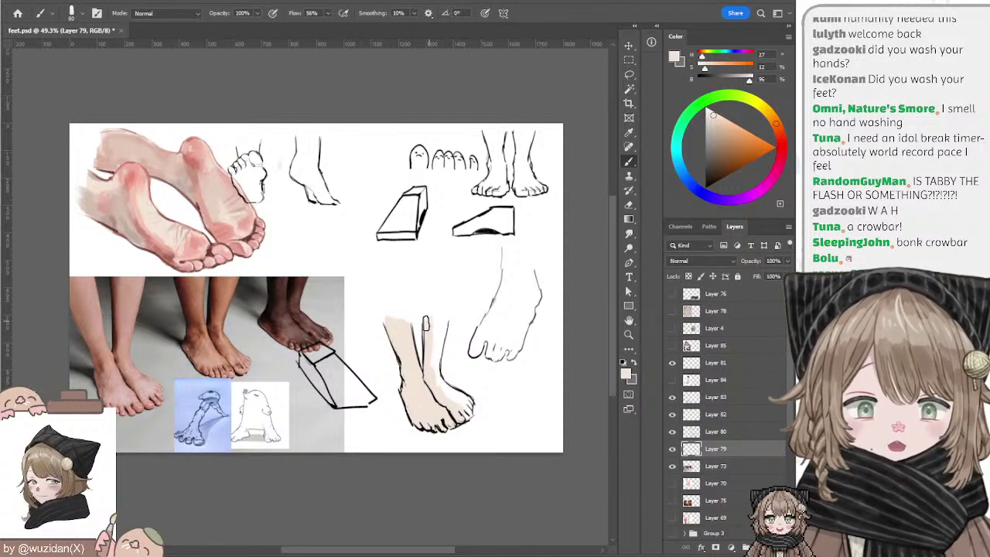
{"action": "left_click_drag", "start_coordinate": [426, 323], "coordinate": [443, 321]}
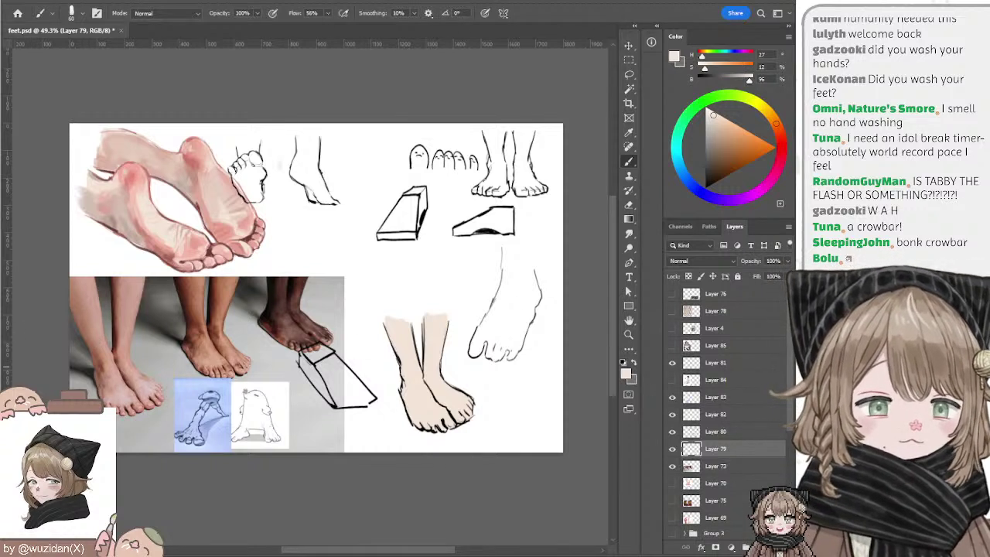
{"action": "key", "text": "ctrl+shift+alt+n"}
{"action": "left_click_drag", "start_coordinate": [701, 452], "coordinate": [694, 439]}
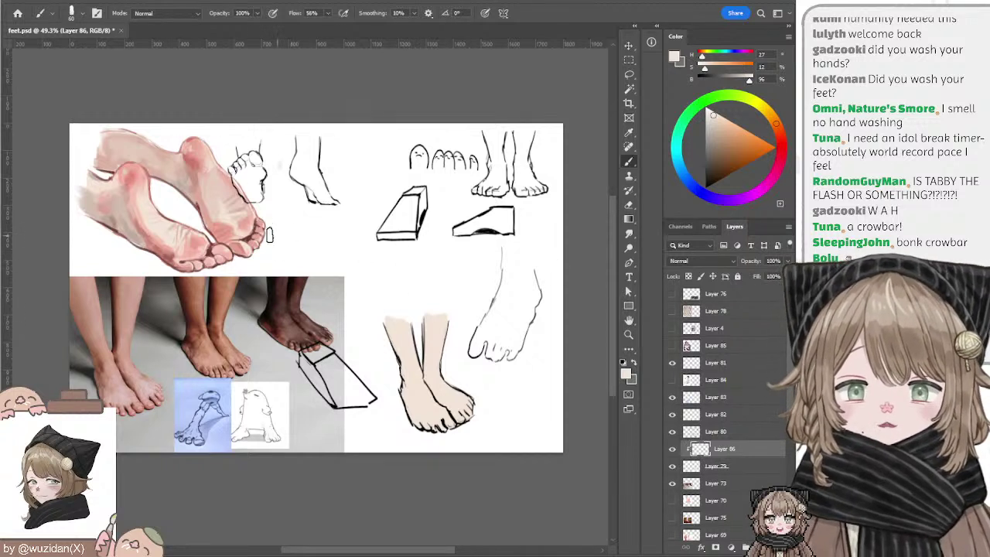
Step: Sample the pink skin tone and paint a pink shading oval around the heel and ankle
{"action": "left_click", "coordinate": [234, 225], "text": "alt"}
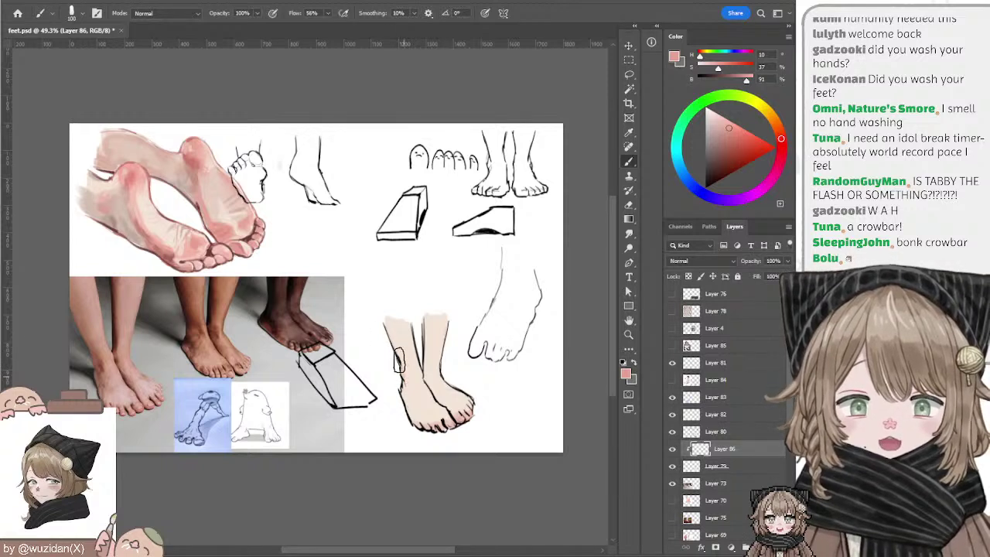
{"action": "key", "text": "r"}
{"action": "key", "text": "b"}
{"action": "left_click_drag", "start_coordinate": [424, 345], "coordinate": [410, 429]}
{"action": "key", "text": "ctrl+z"}
{"action": "left_click_drag", "start_coordinate": [398, 355], "coordinate": [398, 426]}
{"action": "key", "text": "ctrl+z"}
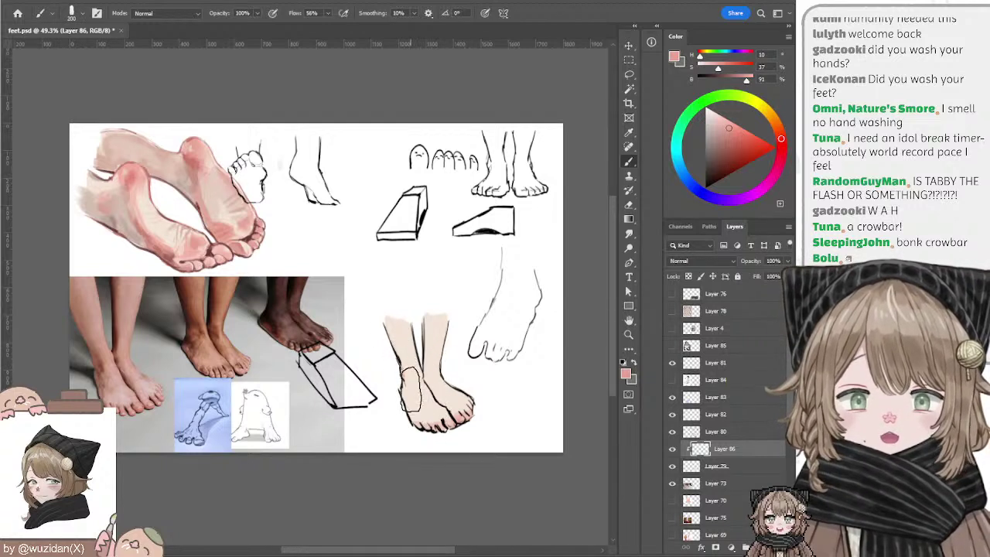
{"action": "left_click_drag", "start_coordinate": [404, 357], "coordinate": [395, 421]}
{"action": "key", "text": "ctrl+z"}
{"action": "left_click_drag", "start_coordinate": [402, 360], "coordinate": [396, 421]}
{"action": "key", "text": "ctrl+z"}
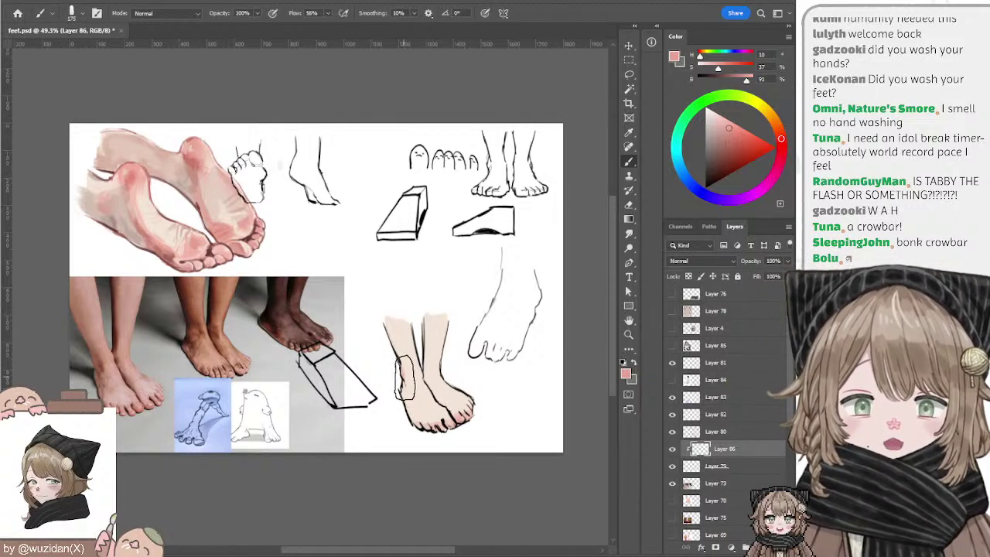
{"action": "left_click_drag", "start_coordinate": [404, 363], "coordinate": [410, 429]}
Step: Add a small pink shading oval on the foot near the toes
{"action": "left_click_drag", "start_coordinate": [441, 375], "coordinate": [437, 417]}
{"action": "key", "text": "ctrl+z"}
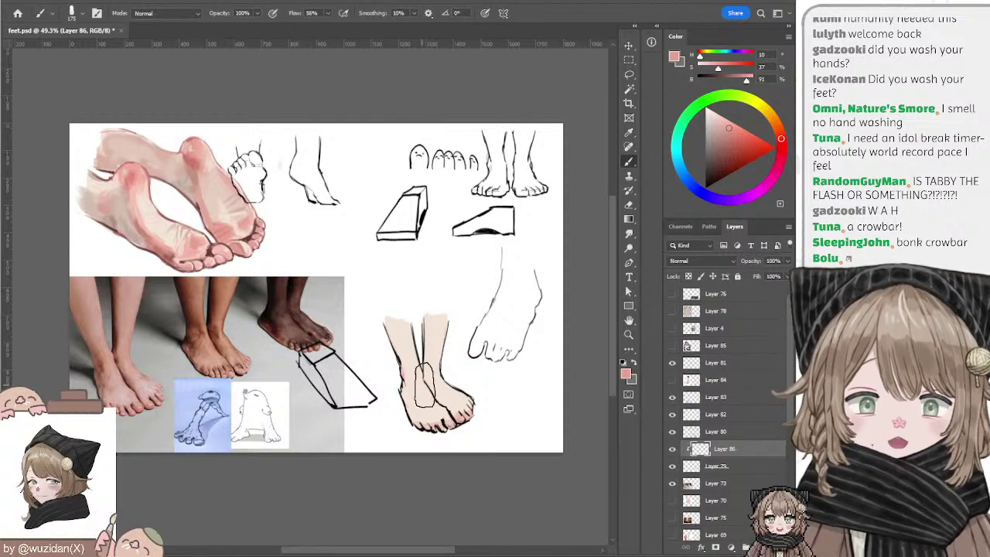
{"action": "mouse_move", "coordinate": [429, 348]}
{"action": "left_mouse_down"}
{"action": "mouse_move", "coordinate": [431, 379]}
{"action": "mouse_move", "coordinate": [463, 416]}
{"action": "left_mouse_up"}
{"action": "key", "text": "ctrl+z"}
{"action": "key", "text": "ctrl+z"}
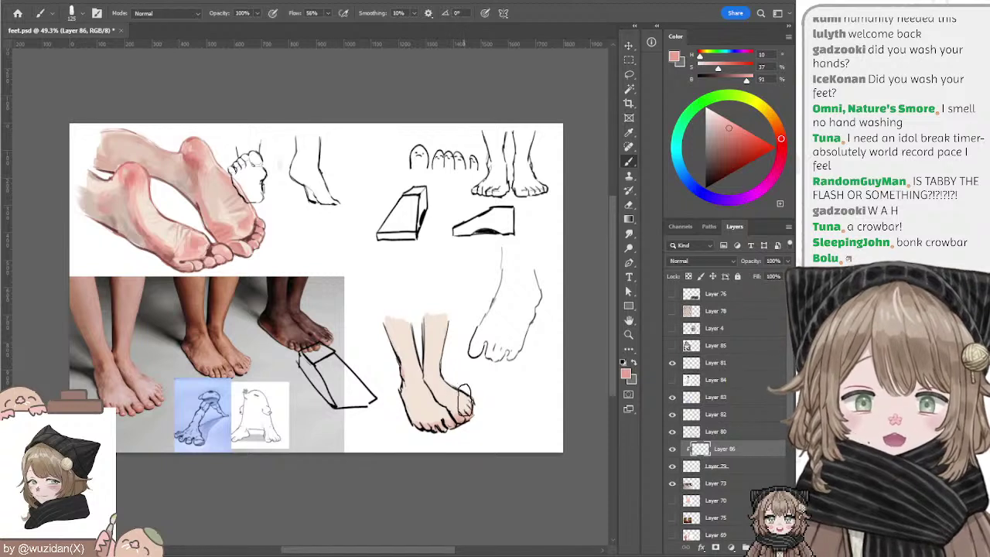
{"action": "key", "text": "ctrl+z"}
{"action": "left_click_drag", "start_coordinate": [451, 379], "coordinate": [454, 409]}
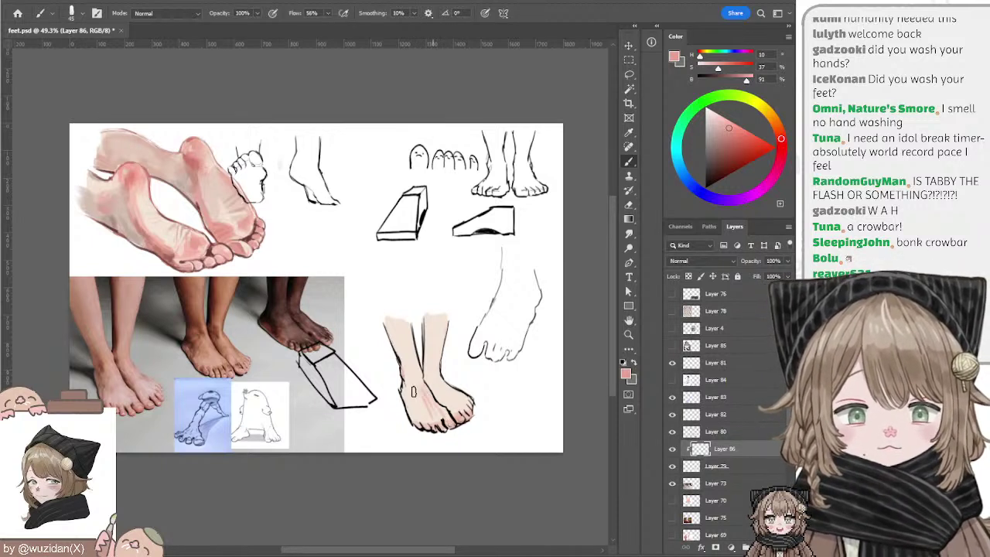
Step: Erase excess shading with a larger eraser and paint pink along the foot's left edge
{"action": "key", "text": "e"}
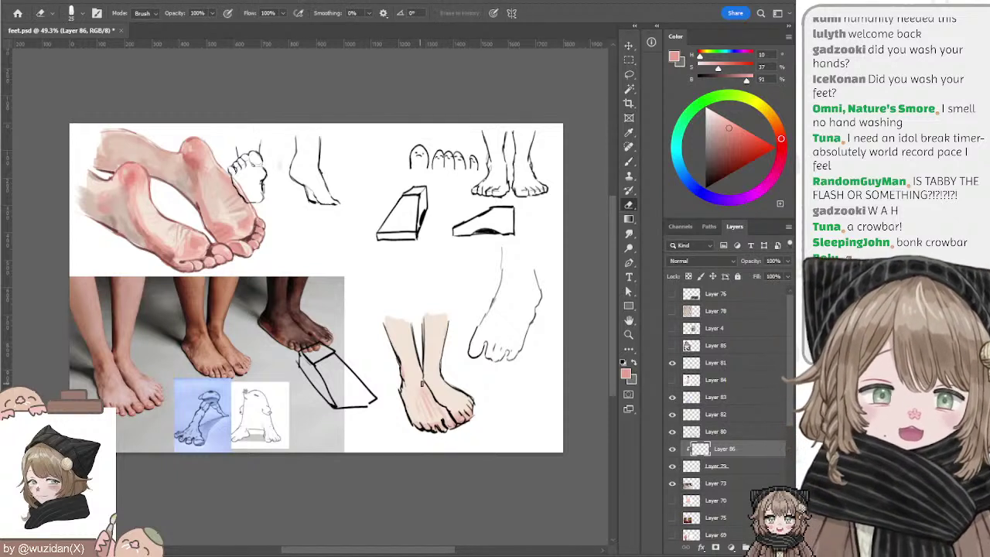
{"action": "key", "text": "bracketright"}
{"action": "key", "text": "bracketright"}
{"action": "key", "text": "bracketright"}
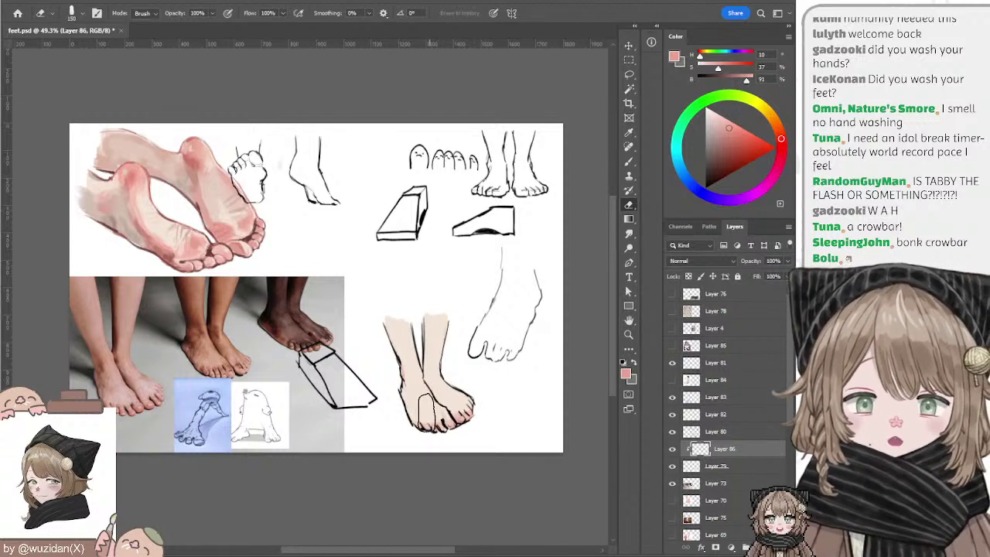
{"action": "key", "text": "b"}
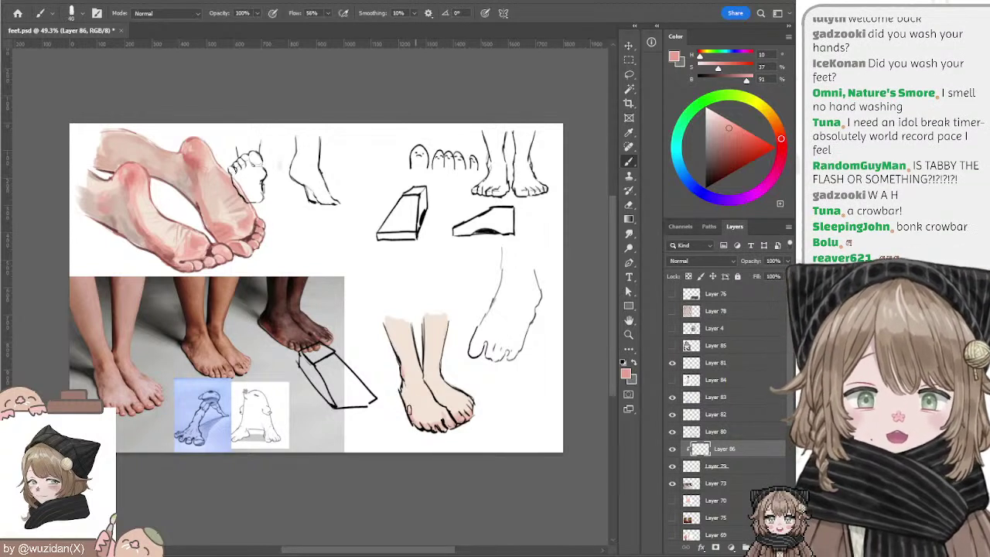
{"action": "left_click_drag", "start_coordinate": [401, 385], "coordinate": [414, 429]}
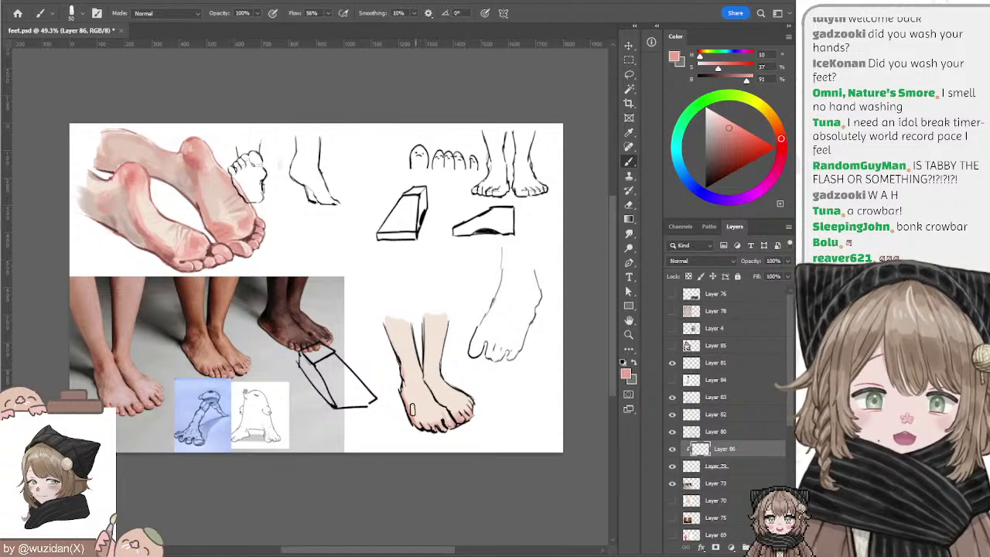
{"action": "key", "text": "r"}
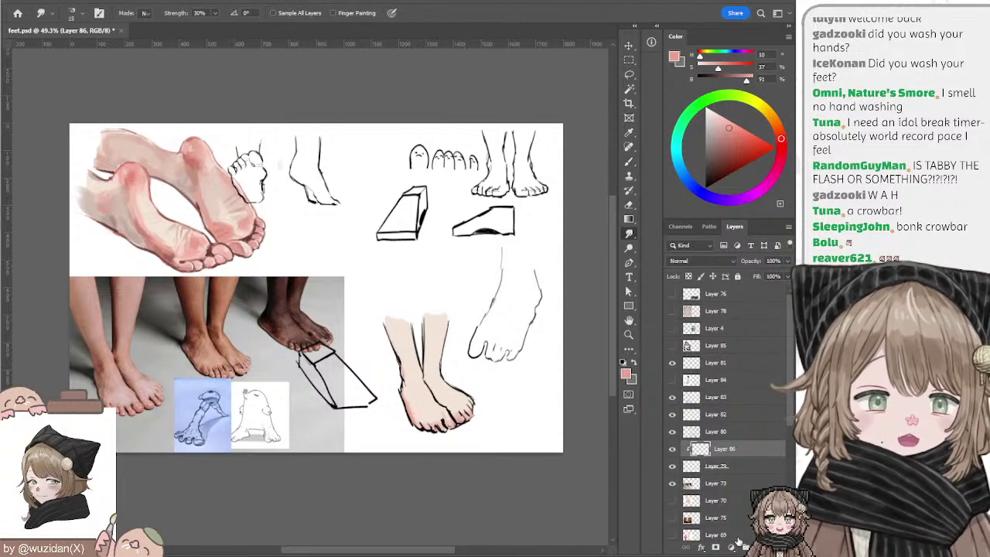
Step: Add a clipped Multiply layer and paint sampled reddish skin shadow down the foot's left side
{"action": "key", "text": "ctrl+shift+alt+n"}
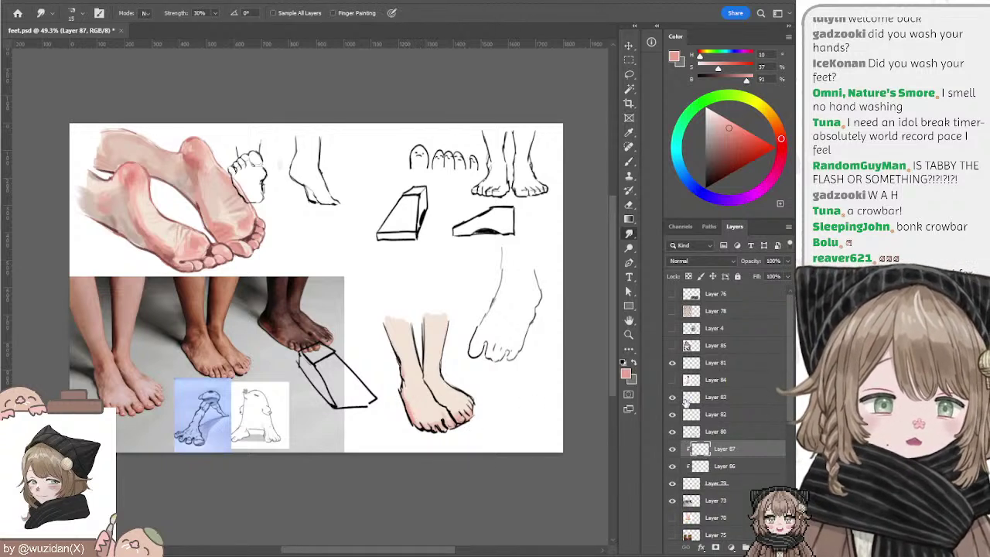
{"action": "key", "text": "b"}
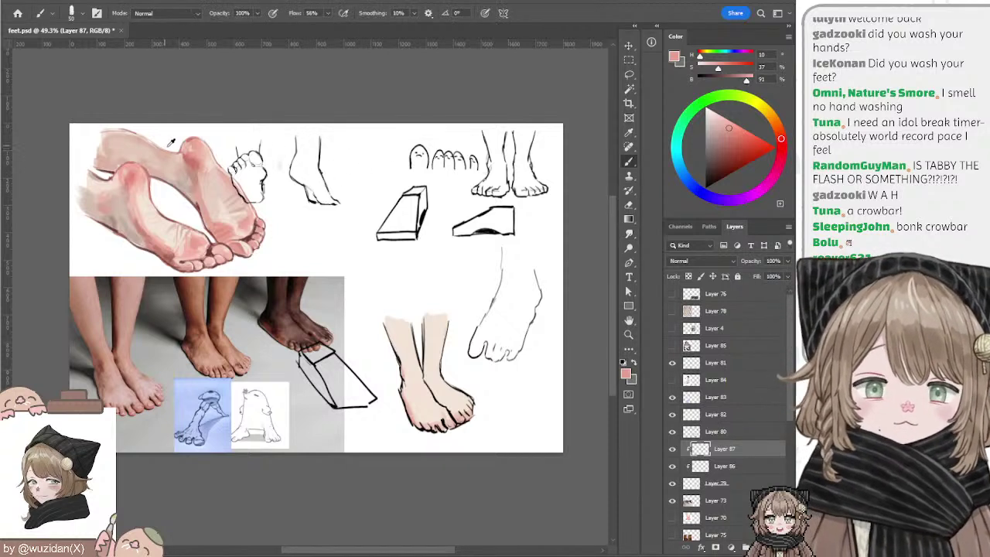
{"action": "left_click", "coordinate": [169, 155], "text": "alt"}
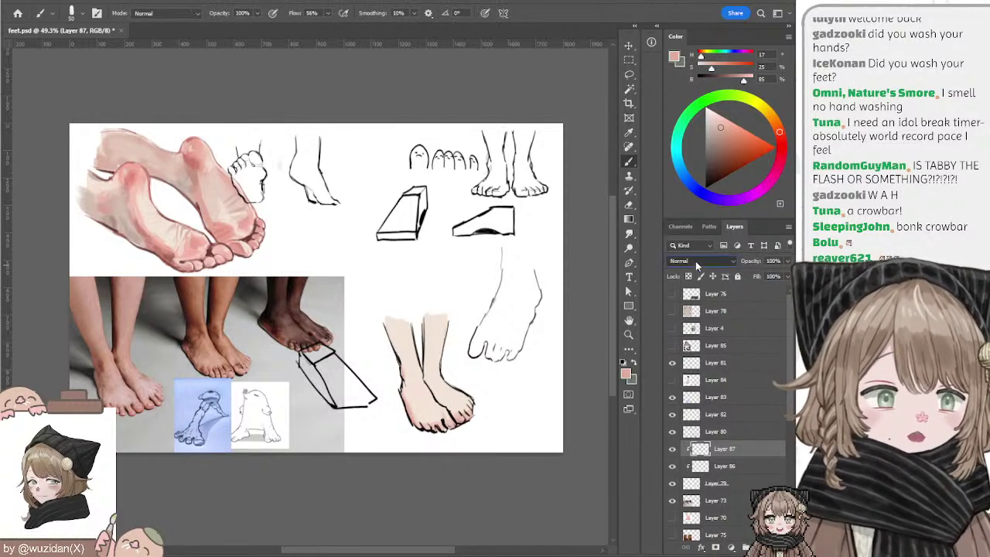
{"action": "left_click", "coordinate": [695, 260]}
{"action": "left_click", "coordinate": [694, 310]}
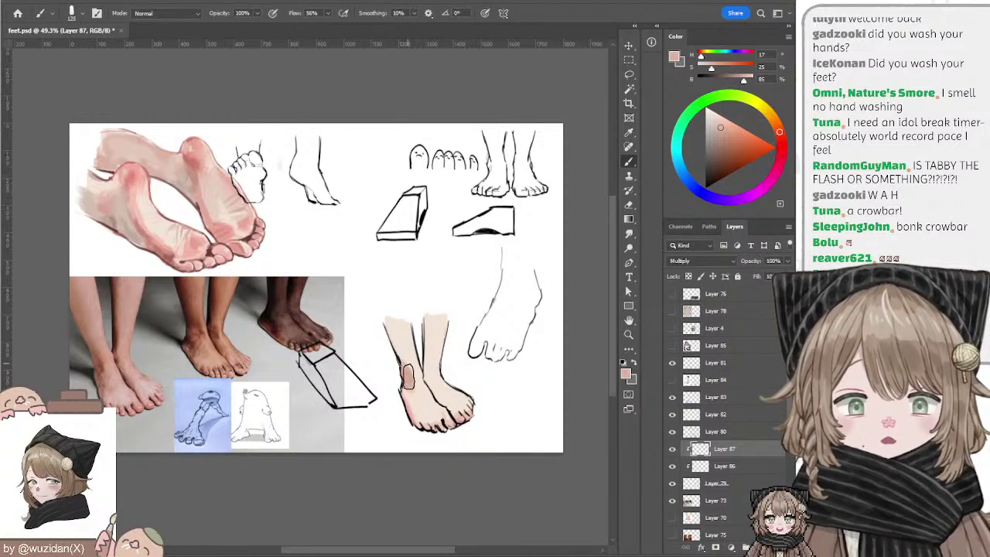
{"action": "left_click_drag", "start_coordinate": [408, 382], "coordinate": [399, 345]}
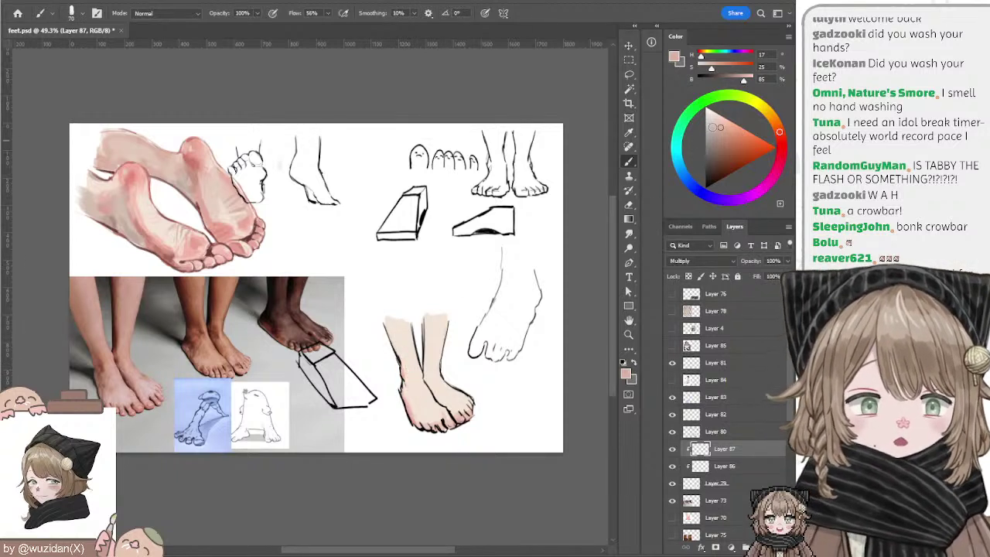
Step: Pick a paler shade, shrink the brush to about 45, and paint a light stroke down the left leg on a new layer
{"action": "left_click", "coordinate": [716, 127]}
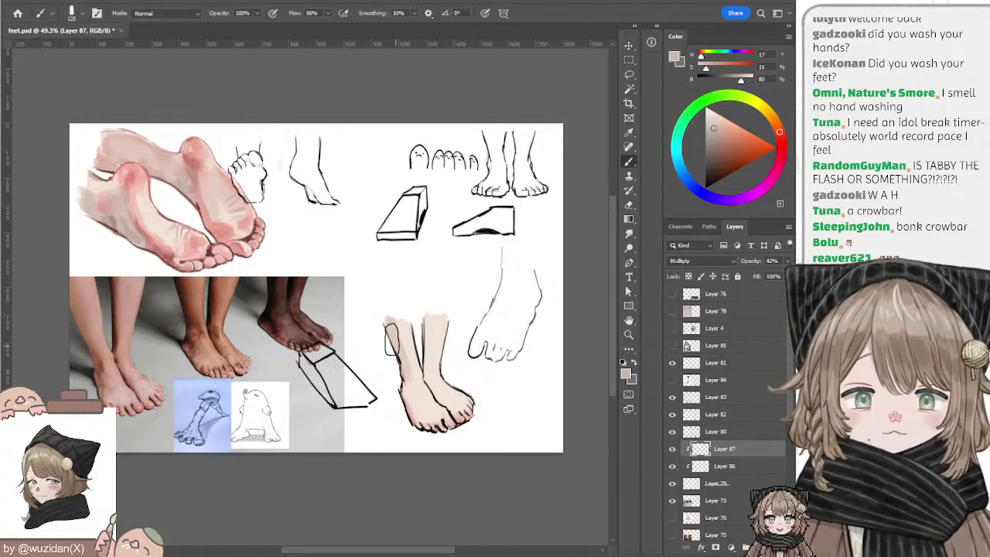
{"action": "key", "text": "bracketleft"}
{"action": "key", "text": "bracketleft"}
{"action": "key", "text": "bracketleft"}
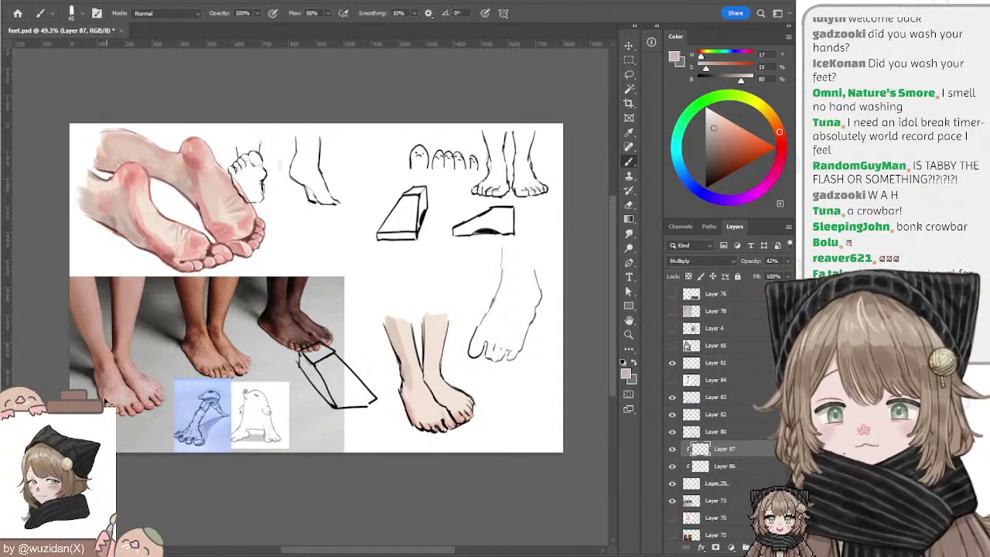
{"action": "key", "text": "bracketleft"}
{"action": "key", "text": "bracketleft"}
{"action": "key", "text": "bracketleft"}
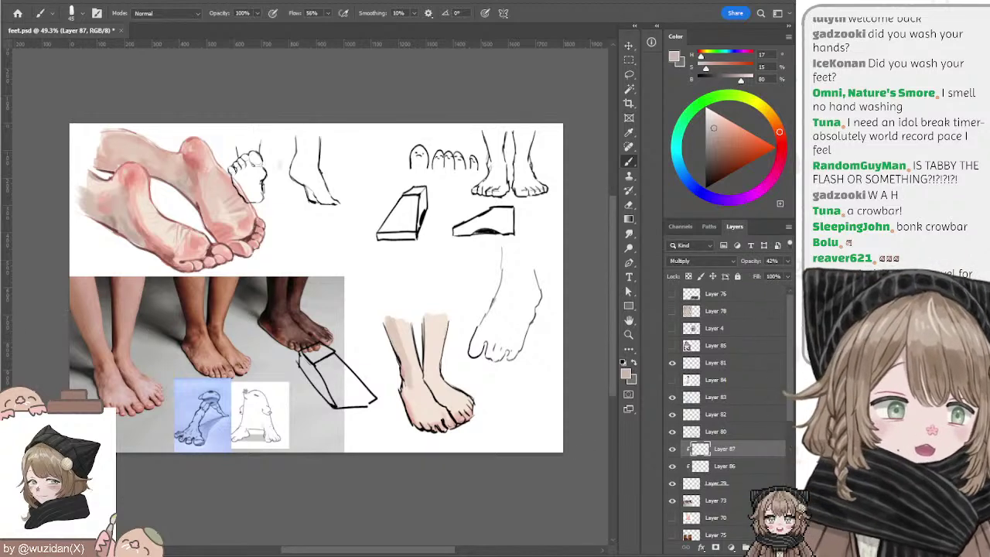
{"action": "key", "text": "ctrl+shift+alt+n"}
{"action": "left_click_drag", "start_coordinate": [73, 283], "coordinate": [101, 385]}
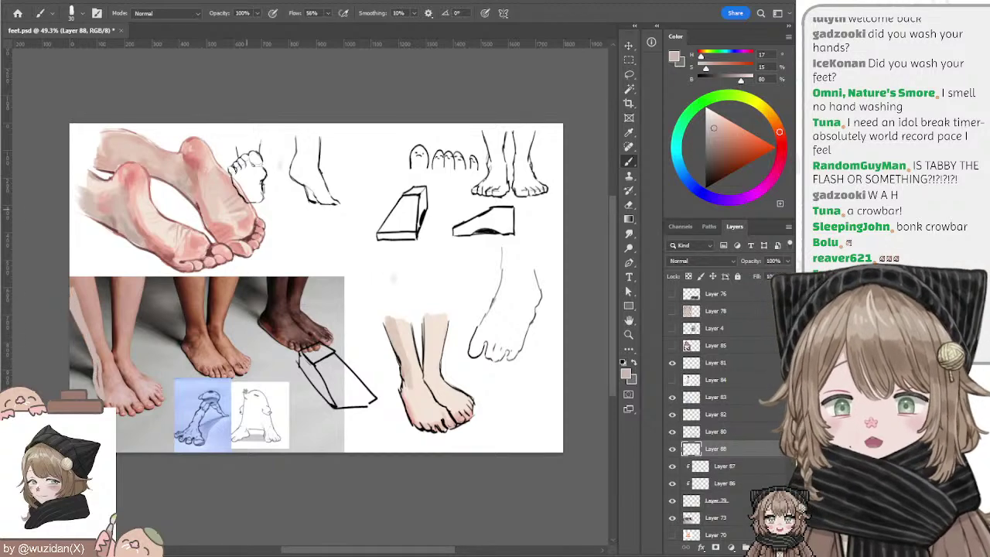
Step: On the Multiply shading layer, paint a darker, saturated red oval shadow on the foot
{"action": "key", "text": "alt+bracketleft"}
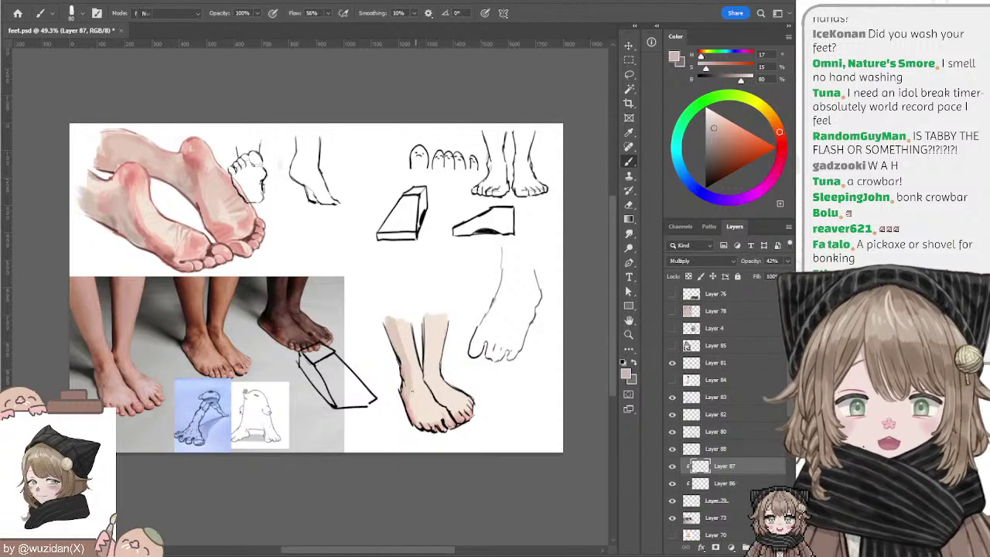
{"action": "key", "text": "r"}
{"action": "key", "text": "b"}
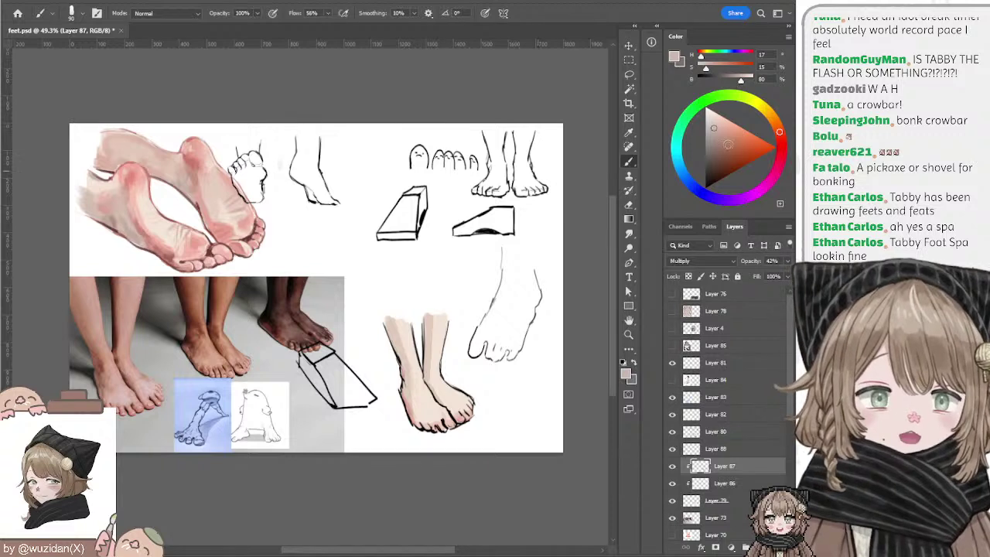
{"action": "left_click", "coordinate": [728, 145]}
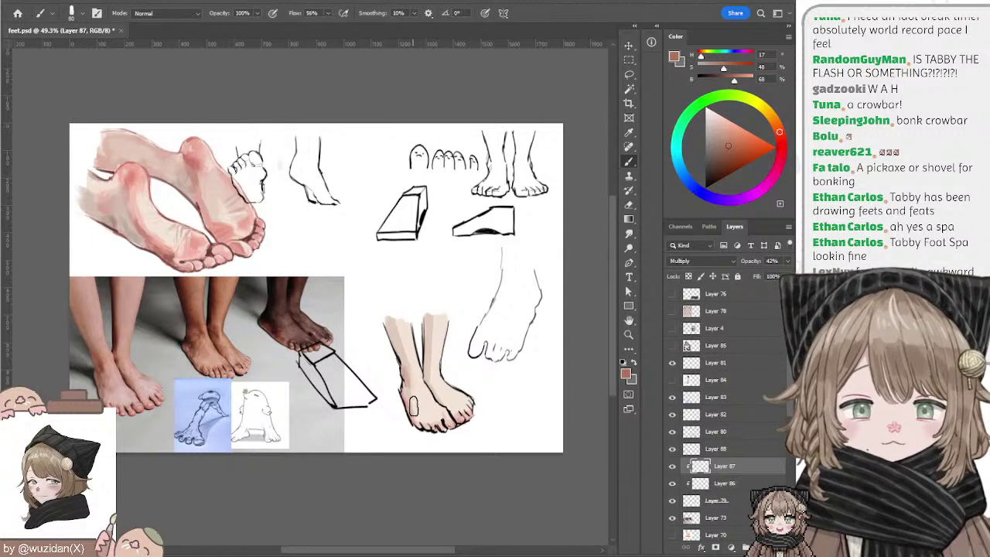
{"action": "left_click_drag", "start_coordinate": [415, 388], "coordinate": [419, 406]}
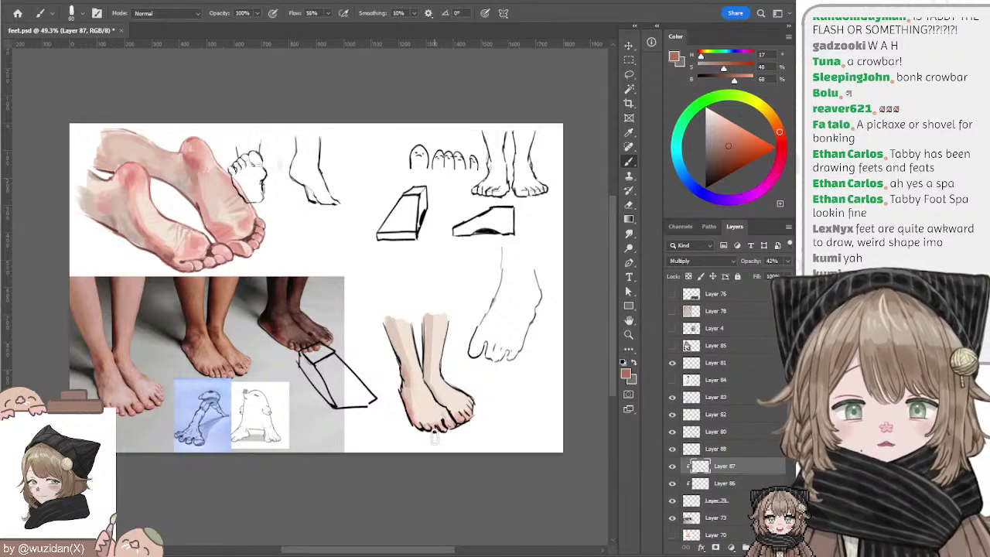
{"action": "key", "text": "bracketleft"}
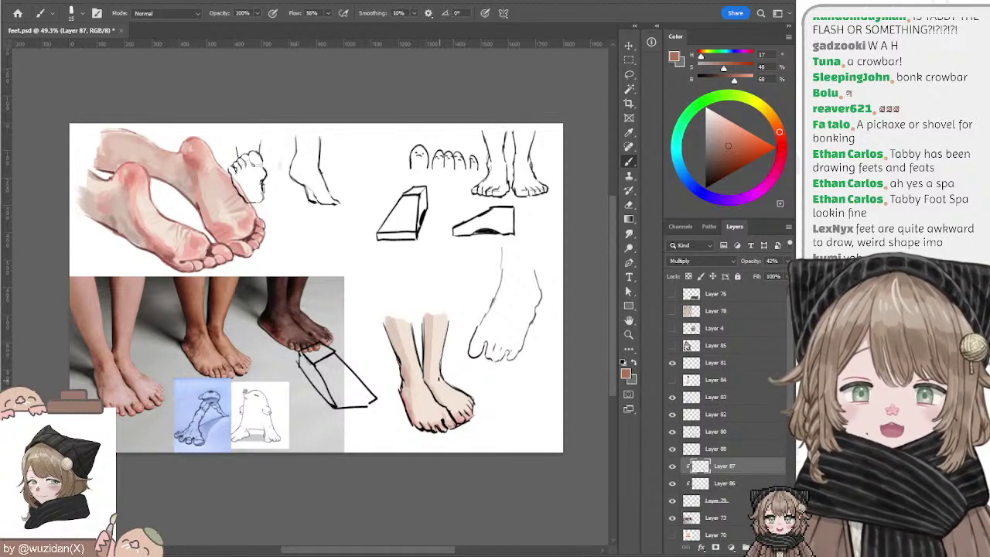
{"action": "left_click", "coordinate": [434, 420], "text": "ctrl"}
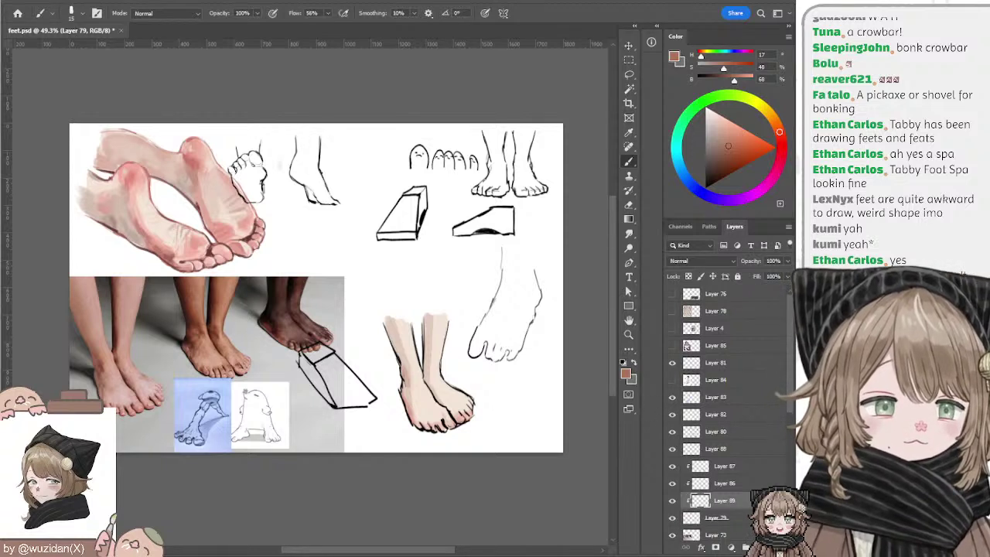
Step: On a new layer above Layer 79, paint a pinkish-red highlight loop on the right foot using a size-125 brush
{"action": "key", "text": "ctrl+shift+alt+n"}
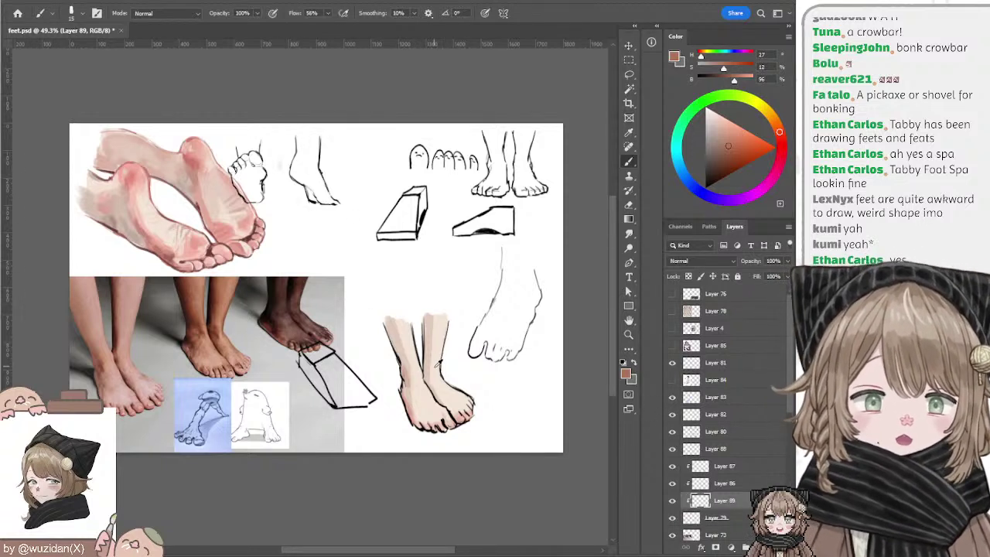
{"action": "left_click", "coordinate": [435, 354], "text": "alt"}
{"action": "left_click", "coordinate": [724, 125]}
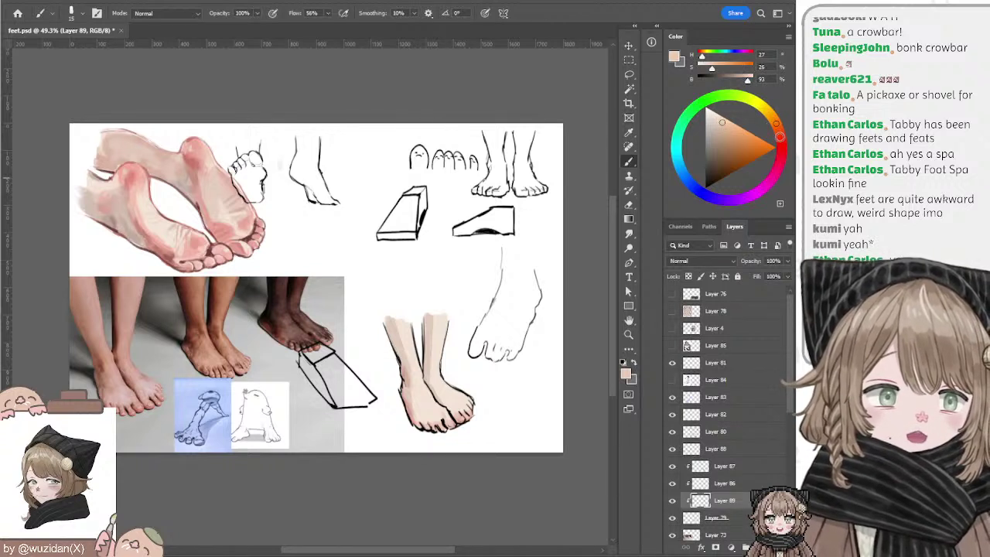
{"action": "left_click", "coordinate": [780, 138]}
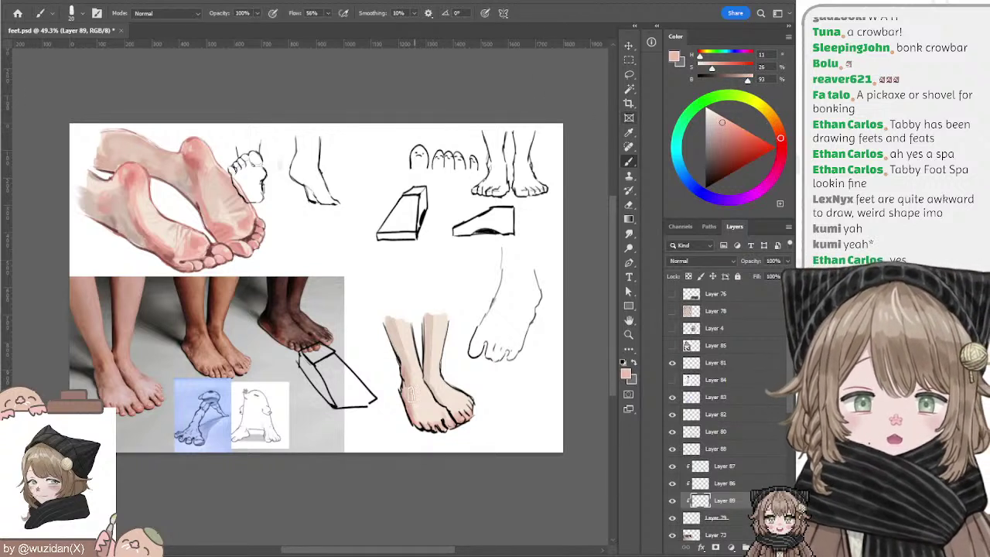
{"action": "mouse_move", "coordinate": [410, 390]}
{"action": "left_mouse_down"}
{"action": "mouse_move", "coordinate": [422, 356]}
{"action": "mouse_move", "coordinate": [447, 418]}
{"action": "left_mouse_up"}
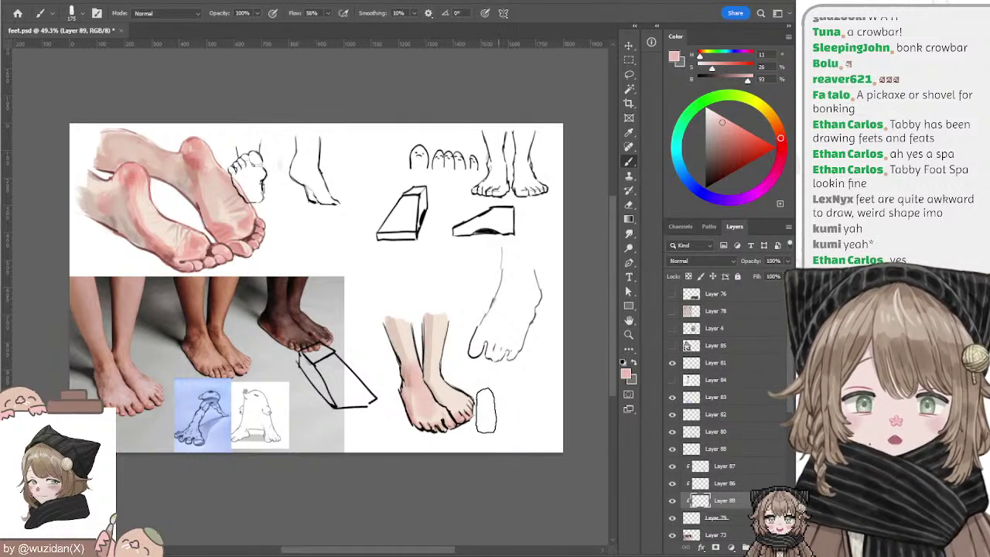
{"action": "key", "text": "bracketleft"}
{"action": "key", "text": "bracketleft"}
{"action": "key", "text": "bracketleft"}
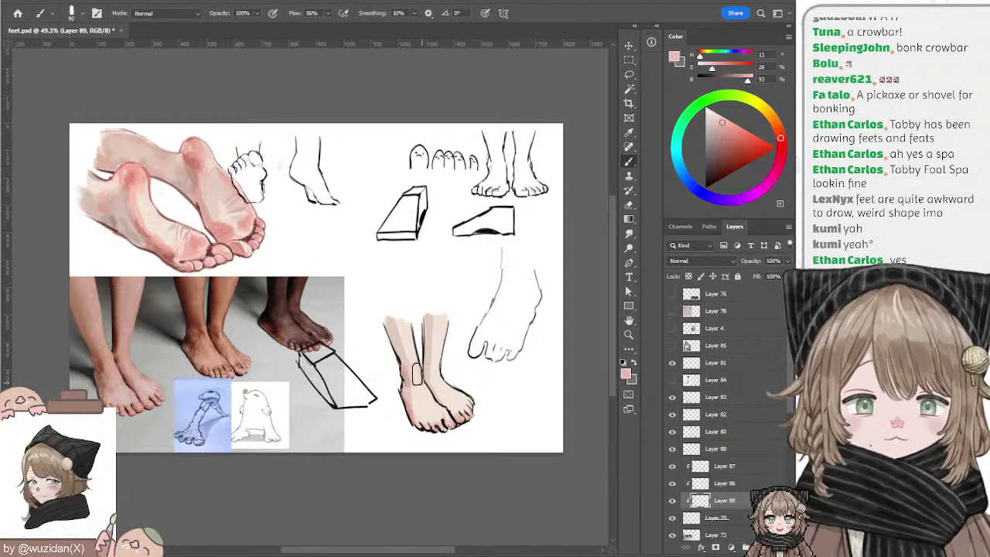
{"action": "key", "text": "bracketright"}
{"action": "key", "text": "bracketright"}
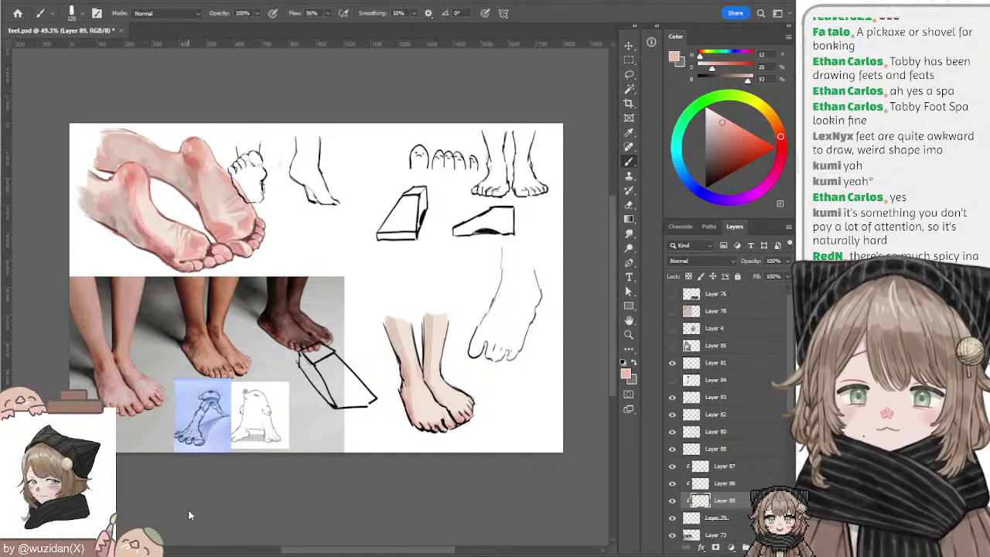
{"action": "left_click", "coordinate": [494, 236], "text": "ctrl"}
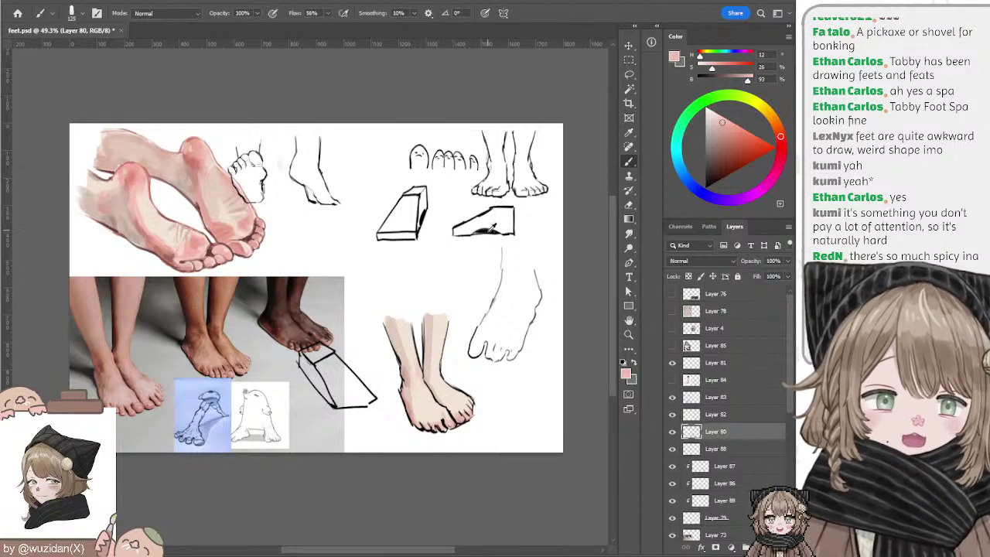
Step: On Layer 80, try black size-15 toe loops and lines on the block sketches, undoing unwanted strokes
{"action": "key", "text": "d"}
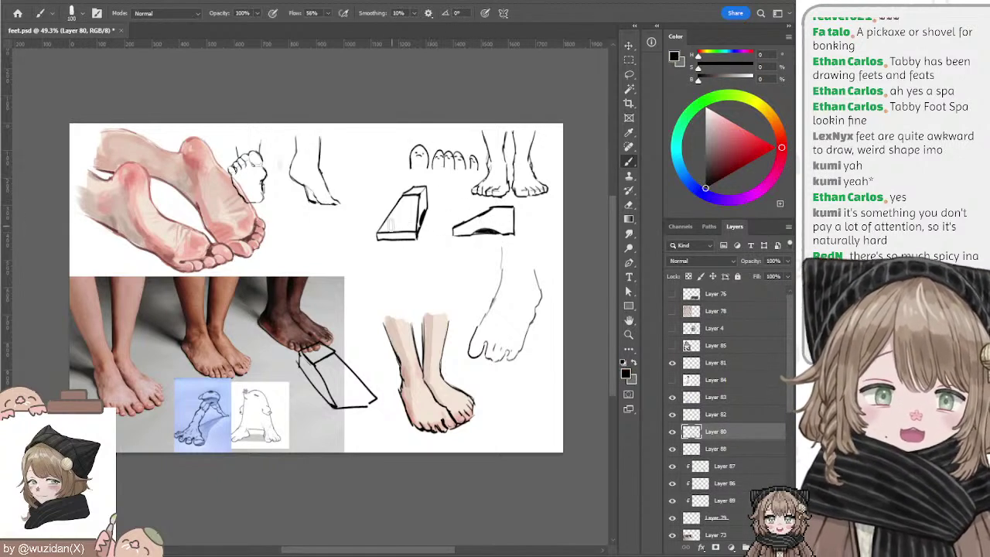
{"action": "key", "text": "bracketleft"}
{"action": "key", "text": "bracketleft"}
{"action": "key", "text": "bracketleft"}
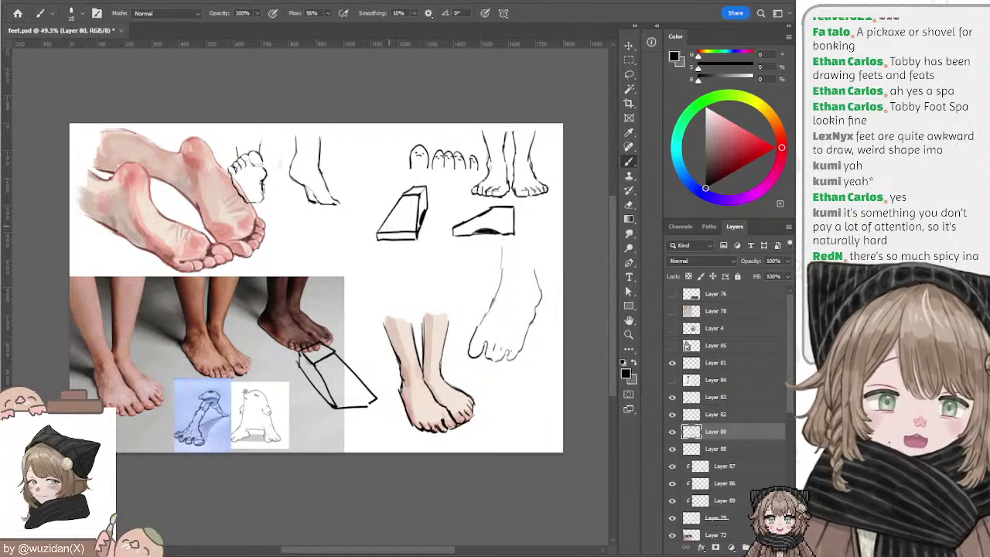
{"action": "mouse_move", "coordinate": [388, 228]}
{"action": "left_mouse_down"}
{"action": "mouse_move", "coordinate": [405, 230]}
{"action": "mouse_move", "coordinate": [415, 204]}
{"action": "left_mouse_up"}
{"action": "key", "text": "ctrl+z"}
{"action": "key", "text": "ctrl+z"}
{"action": "key", "text": "ctrl+z"}
{"action": "key", "text": "ctrl+z"}
{"action": "key", "text": "ctrl+z"}
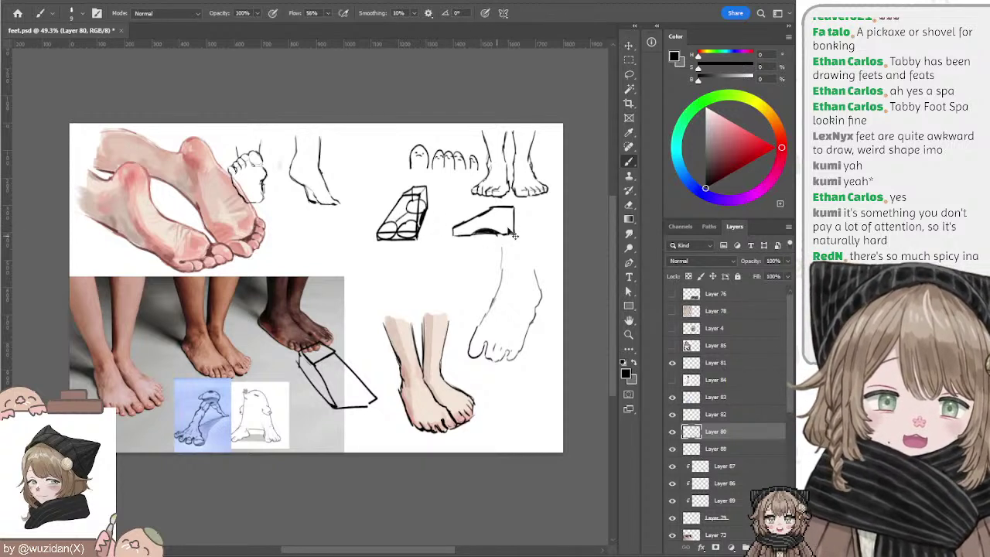
{"action": "mouse_move", "coordinate": [476, 232]}
{"action": "left_mouse_down"}
{"action": "mouse_move", "coordinate": [511, 231]}
{"action": "mouse_move", "coordinate": [510, 222]}
{"action": "left_mouse_up"}
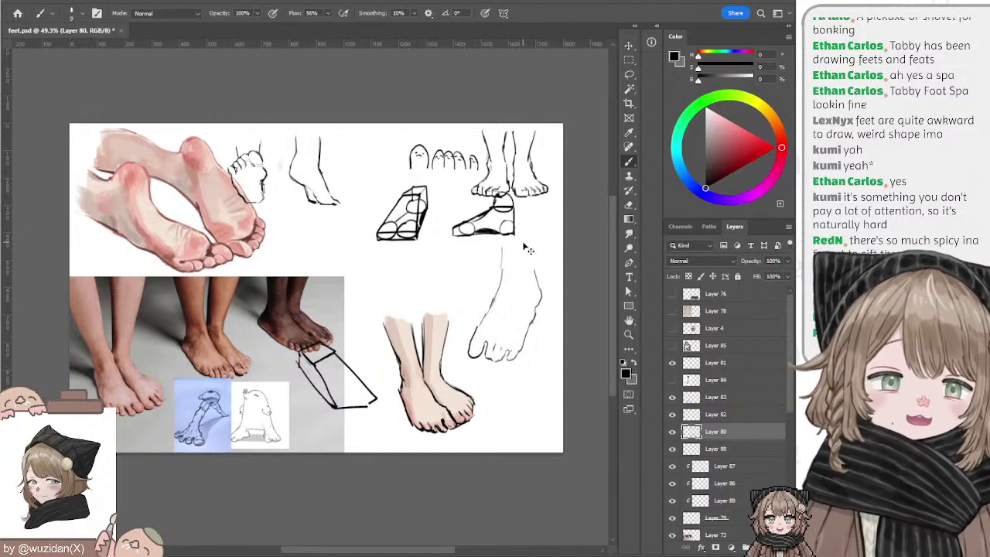
{"action": "key", "text": "ctrl+z"}
{"action": "key", "text": "ctrl+z"}
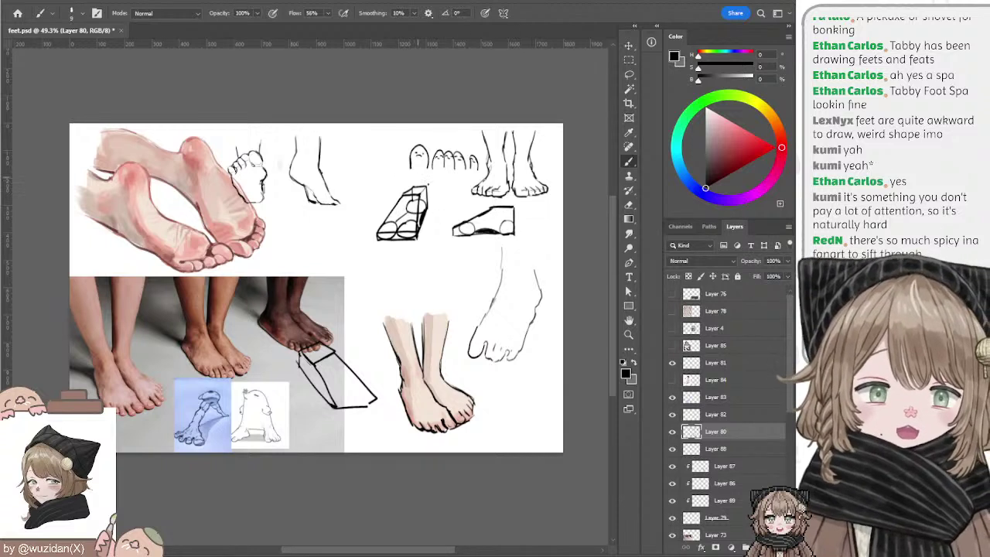
{"action": "mouse_move", "coordinate": [409, 187]}
{"action": "left_mouse_down"}
{"action": "mouse_move", "coordinate": [425, 185]}
{"action": "mouse_move", "coordinate": [416, 185]}
{"action": "left_mouse_up"}
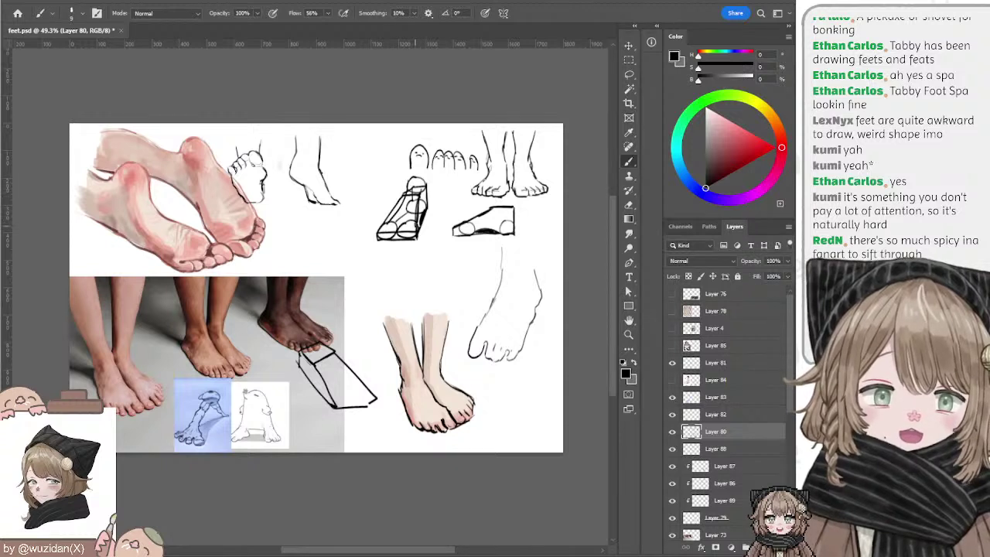
{"action": "key", "text": "ctrl+z"}
{"action": "key", "text": "ctrl+z"}
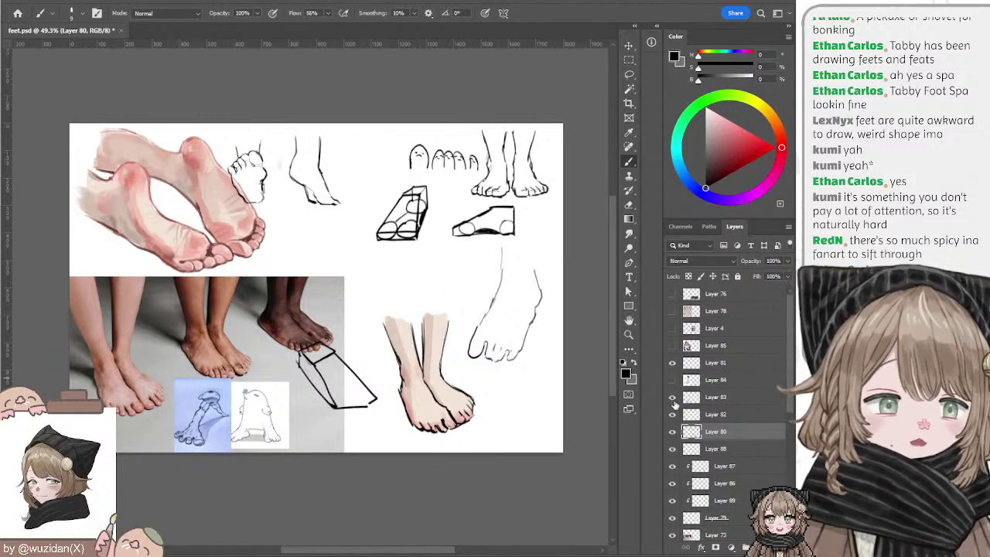
Step: Check the sketch layers' visibility and add a new empty layer above Layer 80
{"action": "left_click", "coordinate": [672, 397]}
{"action": "left_click", "coordinate": [671, 414]}
{"action": "left_click", "coordinate": [672, 414]}
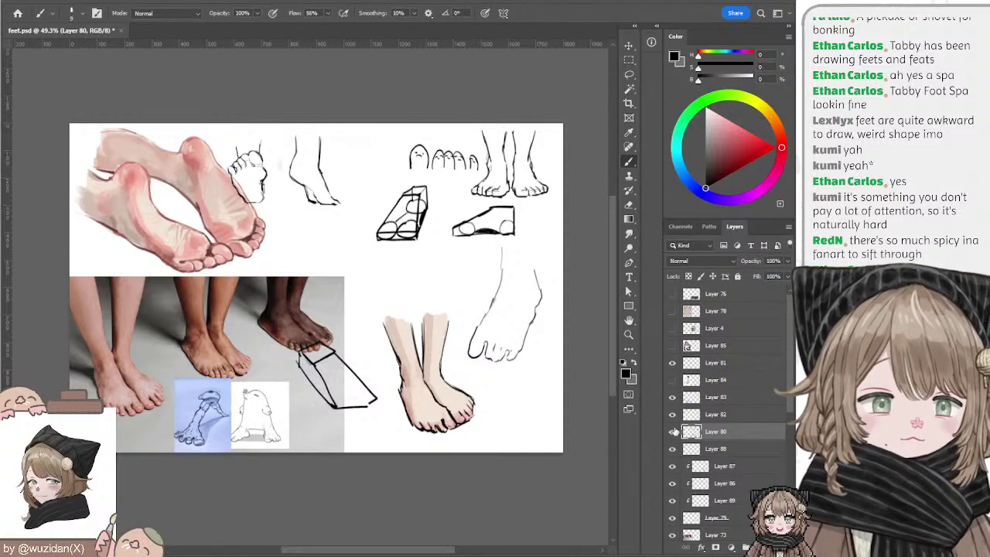
{"action": "left_click", "coordinate": [672, 431]}
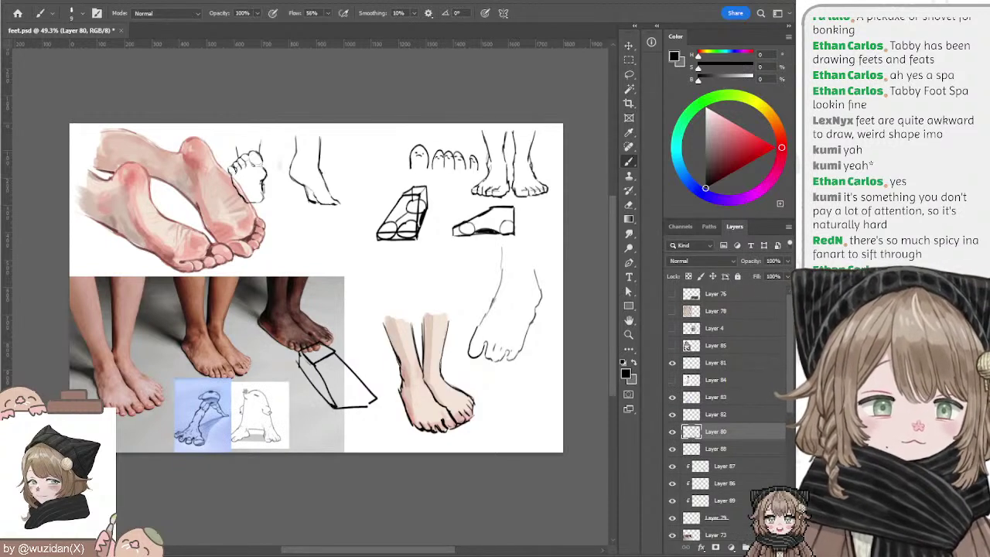
{"action": "left_click", "coordinate": [745, 547]}
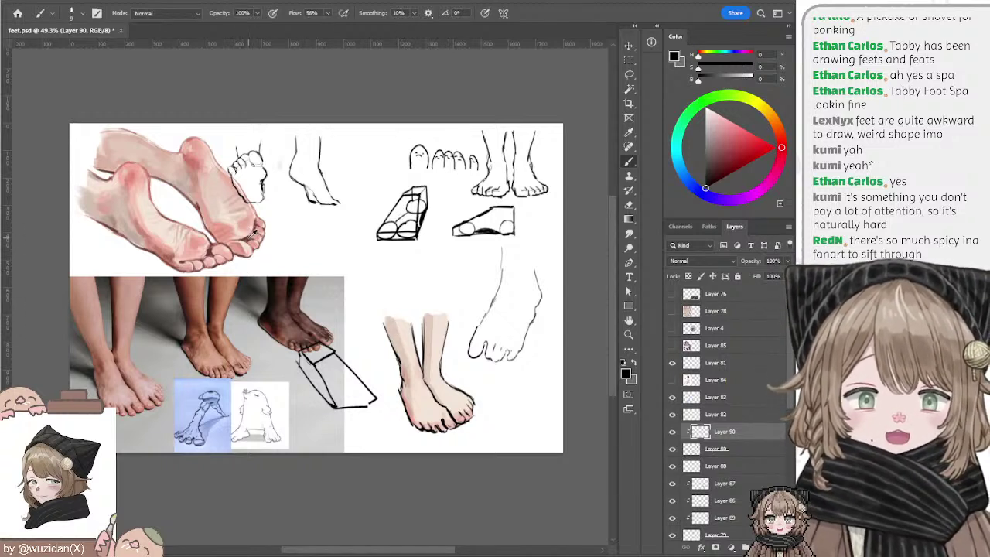
Step: Sample a pink from the feet, make it more saturated, and paint it along the toes
{"action": "left_click", "coordinate": [251, 235], "text": "alt"}
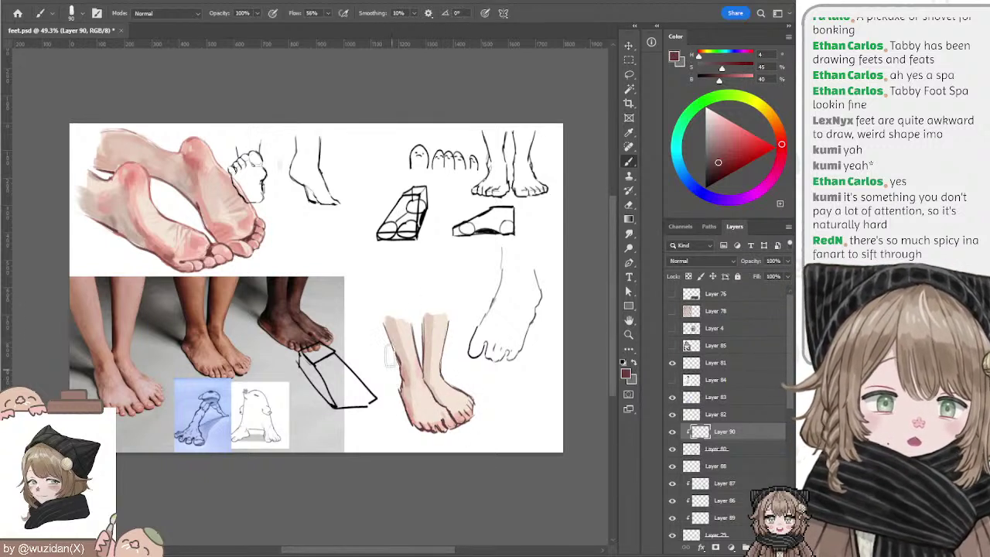
{"action": "left_click", "coordinate": [724, 164]}
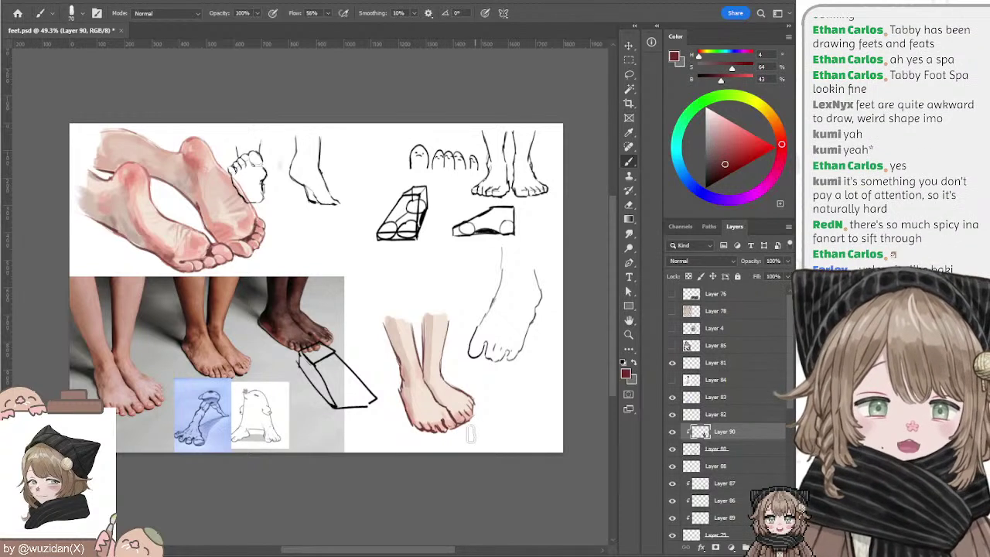
{"action": "left_click_drag", "start_coordinate": [725, 160], "coordinate": [726, 153]}
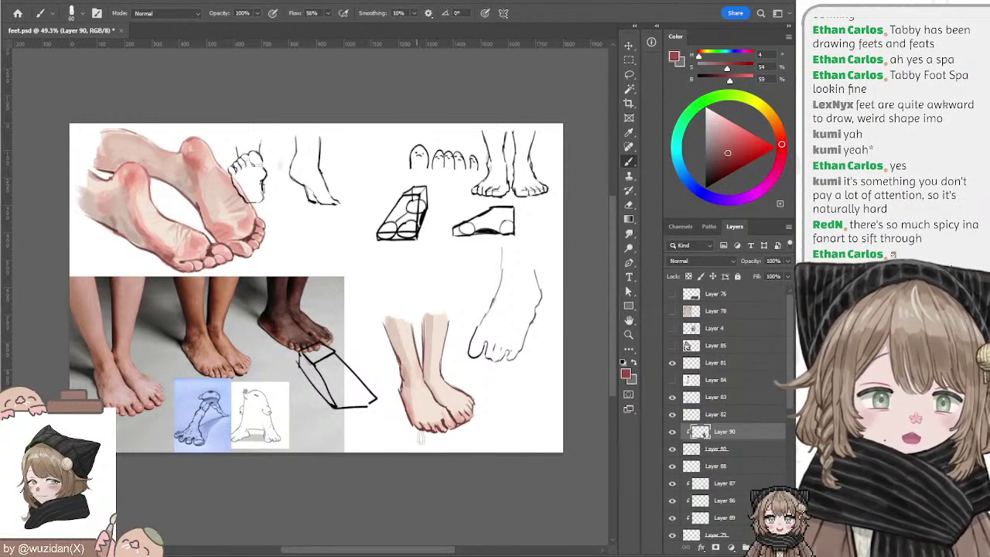
{"action": "left_click_drag", "start_coordinate": [420, 437], "coordinate": [467, 428]}
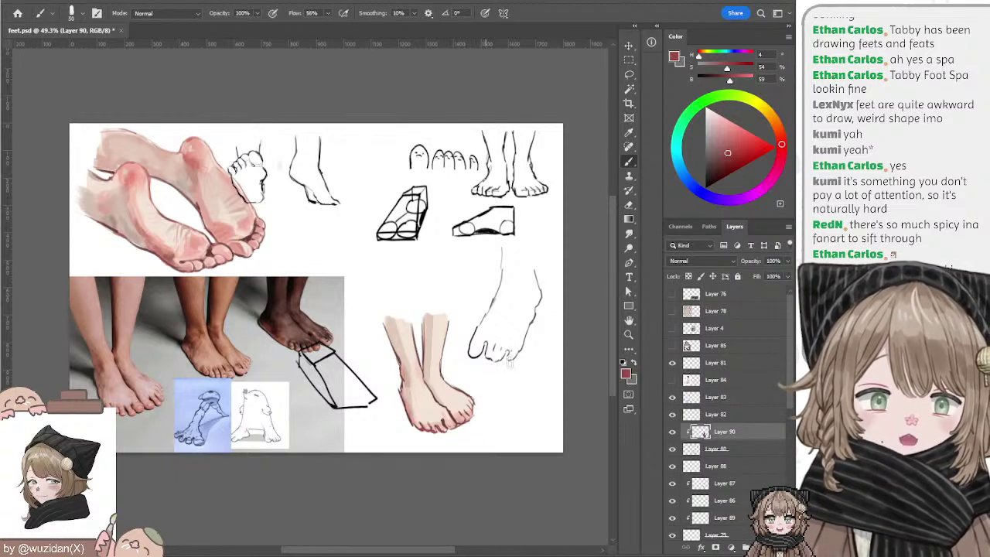
{"action": "left_click_drag", "start_coordinate": [725, 162], "coordinate": [732, 154]}
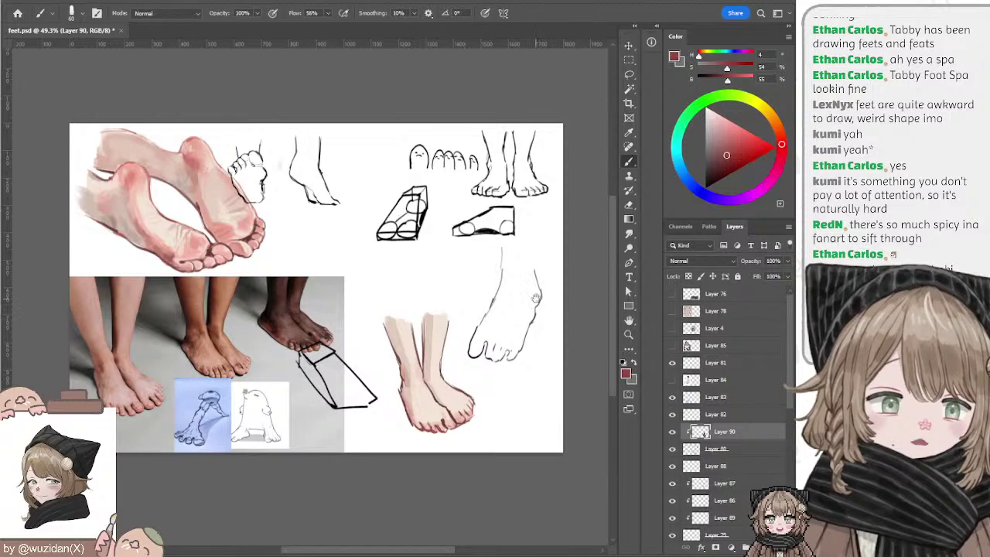
{"action": "left_click_drag", "start_coordinate": [536, 298], "coordinate": [520, 310]}
{"action": "key", "text": "alt+bracketleft"}
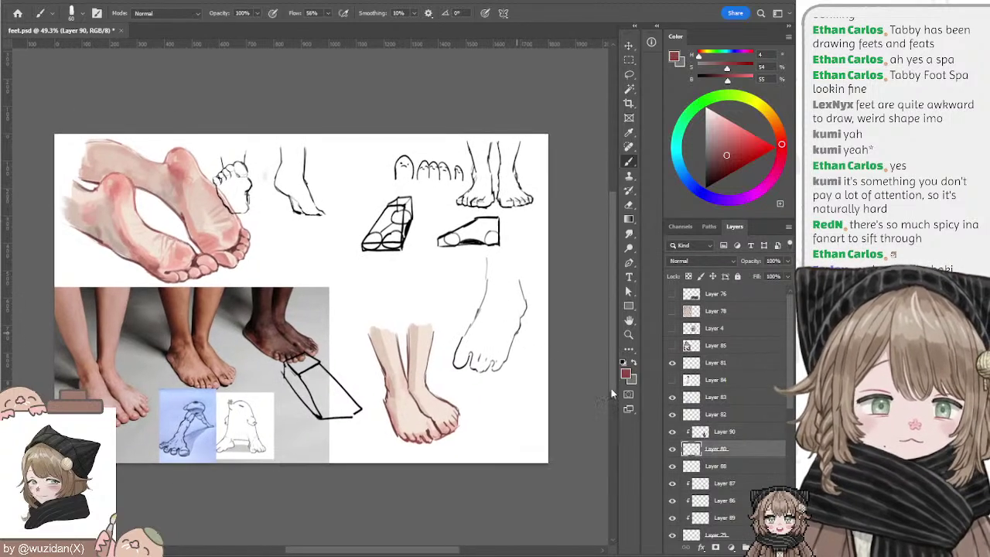
Step: Fill the right-hand foot line drawing with a pale skin tone, tidying edges with the eraser
{"action": "left_click", "coordinate": [439, 399], "text": "alt"}
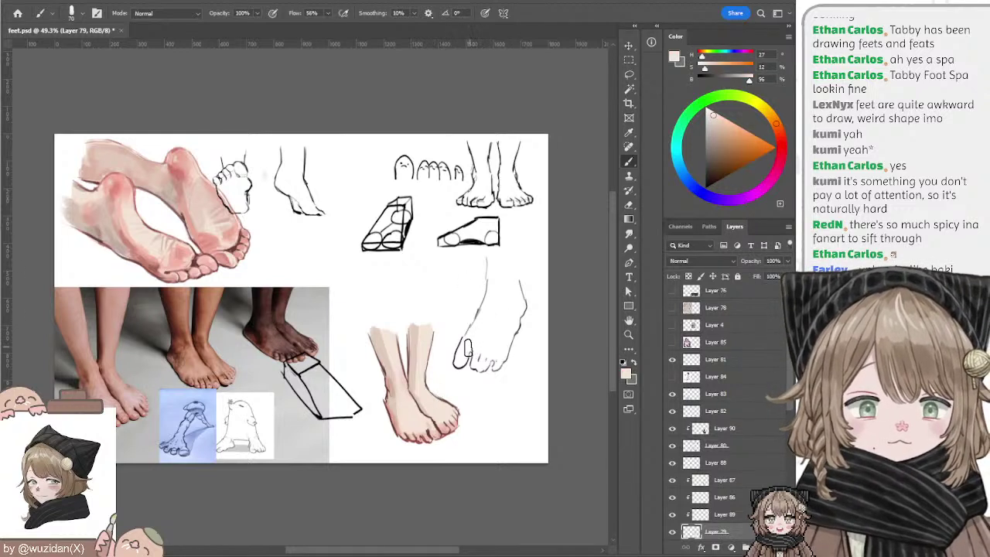
{"action": "mouse_move", "coordinate": [473, 345]}
{"action": "left_mouse_down"}
{"action": "mouse_move", "coordinate": [463, 358]}
{"action": "mouse_move", "coordinate": [476, 343]}
{"action": "mouse_move", "coordinate": [486, 361]}
{"action": "mouse_move", "coordinate": [496, 353]}
{"action": "mouse_move", "coordinate": [508, 317]}
{"action": "mouse_move", "coordinate": [485, 321]}
{"action": "mouse_move", "coordinate": [474, 337]}
{"action": "left_mouse_up"}
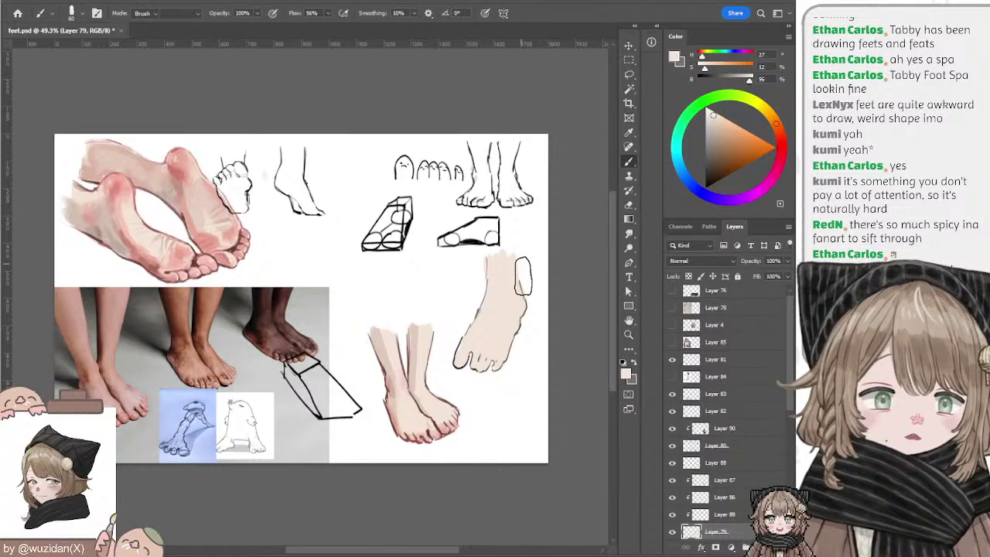
{"action": "key", "text": "e"}
{"action": "key", "text": "b"}
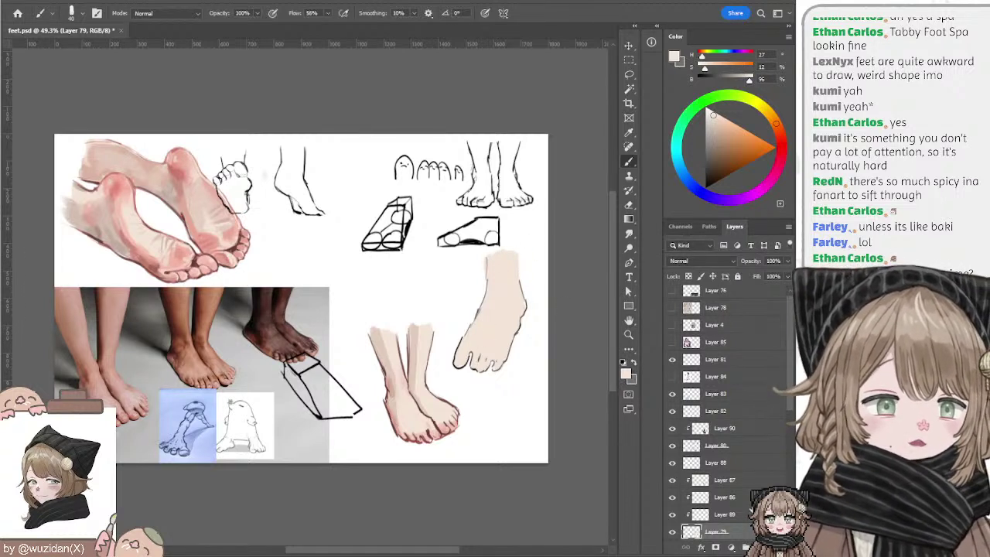
{"action": "scroll", "coordinate": [790, 402], "scroll_direction": "down", "scroll_amount": 1}
{"action": "scroll", "coordinate": [773, 417], "scroll_direction": "down", "scroll_amount": 1}
Step: On Layer 89, paint a sampled pink stroke at the toes and blend it with a larger smudge
{"action": "left_click", "coordinate": [702, 478]}
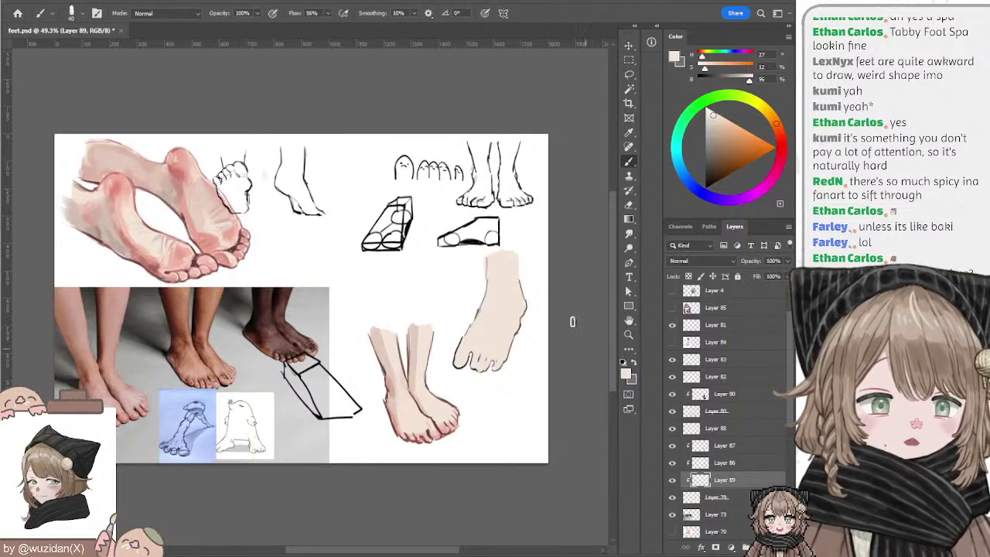
{"action": "left_click", "coordinate": [452, 428], "text": "alt"}
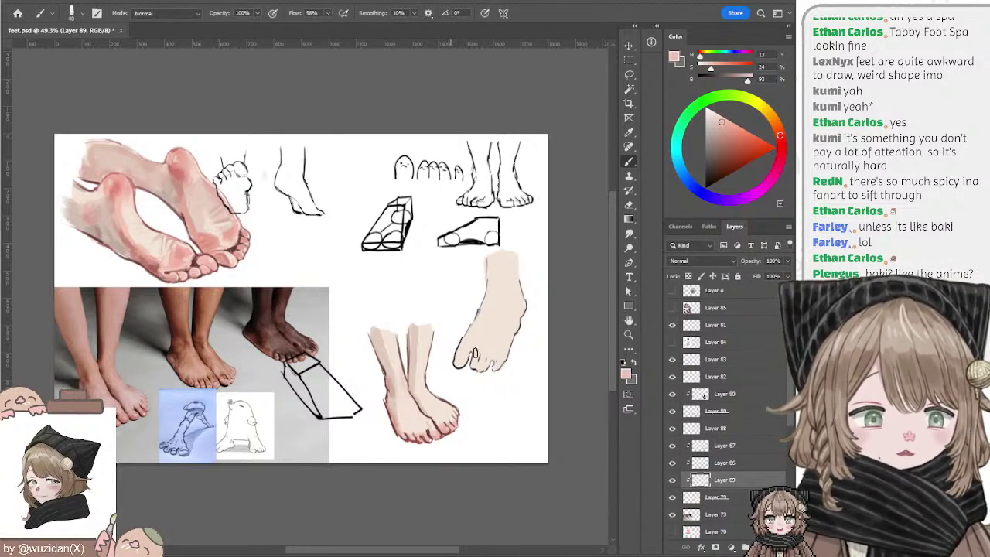
{"action": "mouse_move", "coordinate": [457, 354]}
{"action": "left_mouse_down"}
{"action": "mouse_move", "coordinate": [465, 368]}
{"action": "mouse_move", "coordinate": [507, 367]}
{"action": "left_mouse_up"}
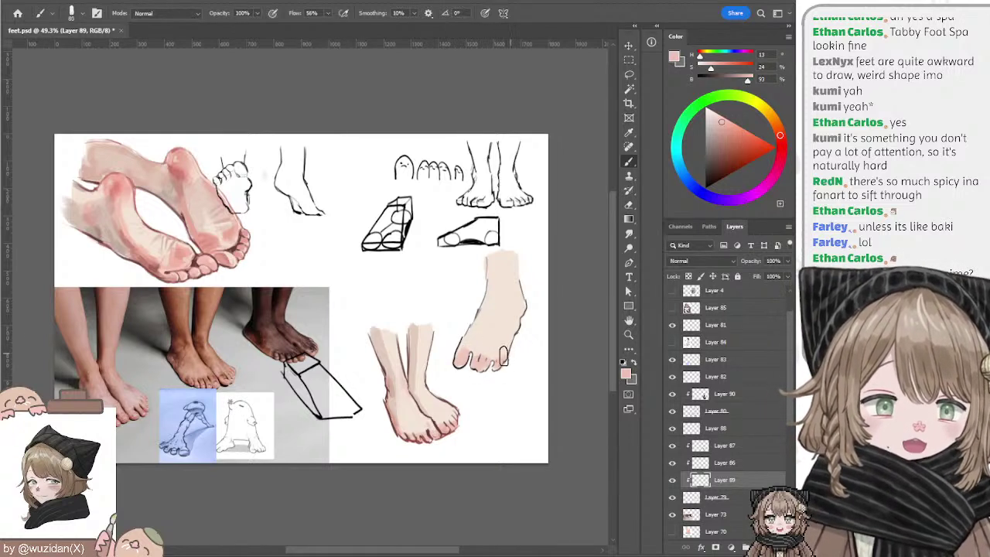
{"action": "key", "text": "r"}
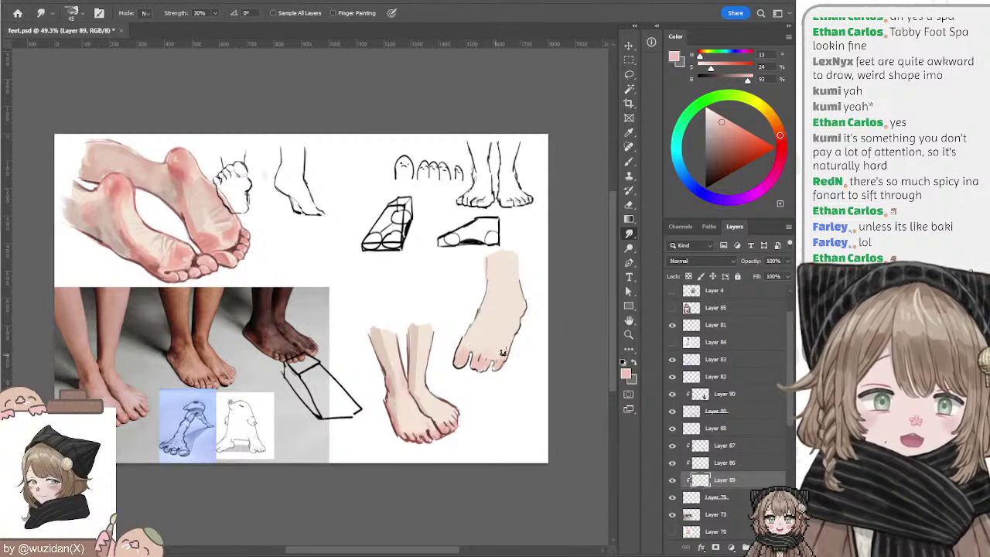
{"action": "key", "text": "b"}
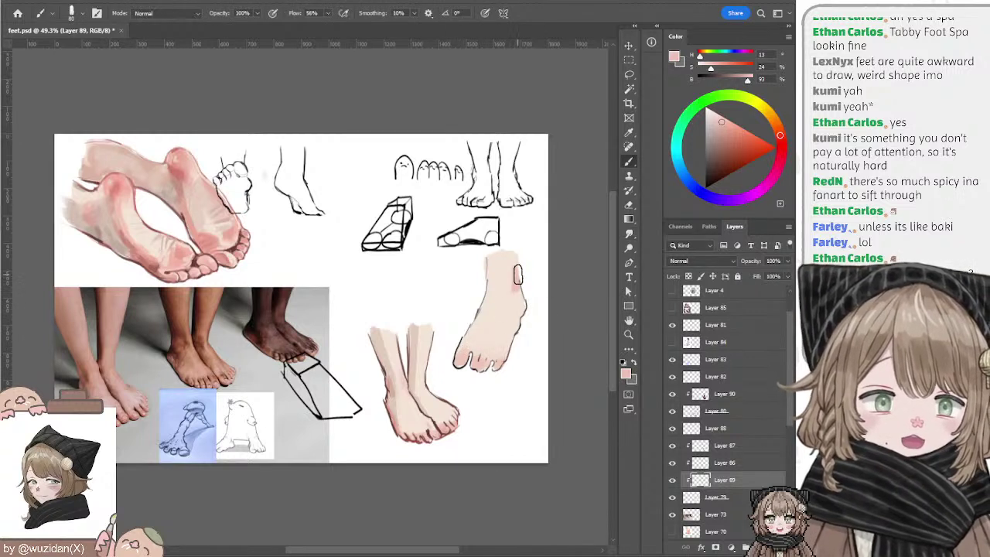
{"action": "key", "text": "r"}
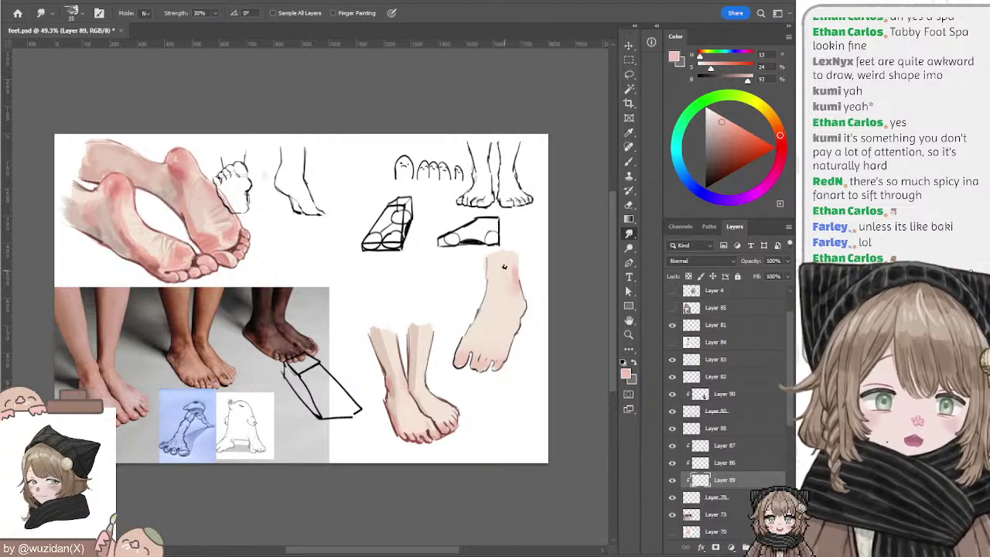
{"action": "key", "text": "bracketright"}
{"action": "key", "text": "bracketright"}
{"action": "key", "text": "bracketright"}
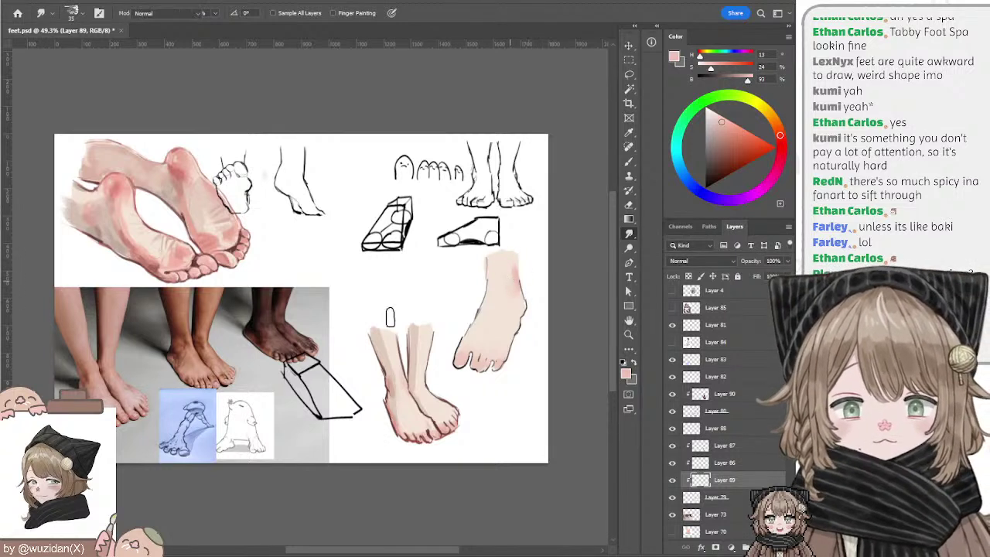
{"action": "key", "text": "b"}
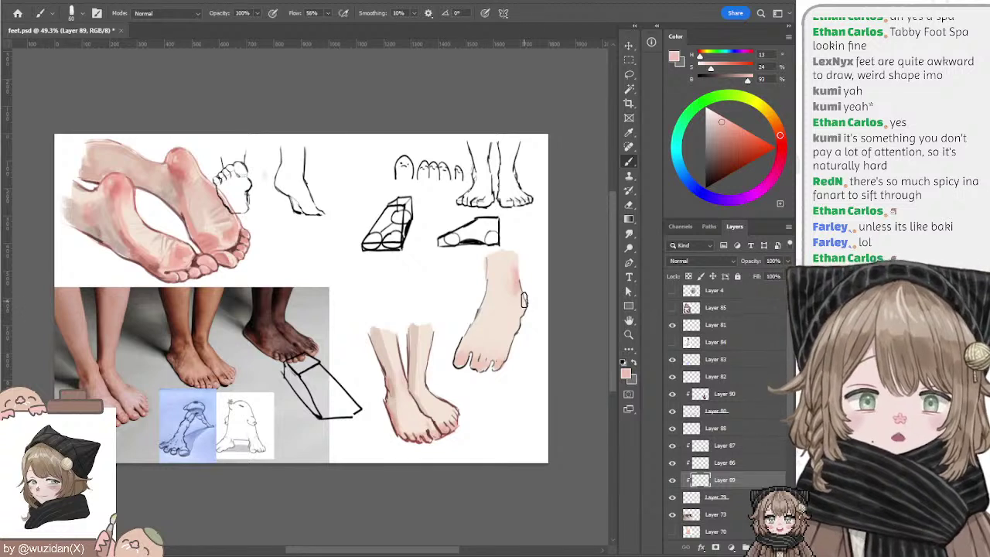
{"action": "key", "text": "r"}
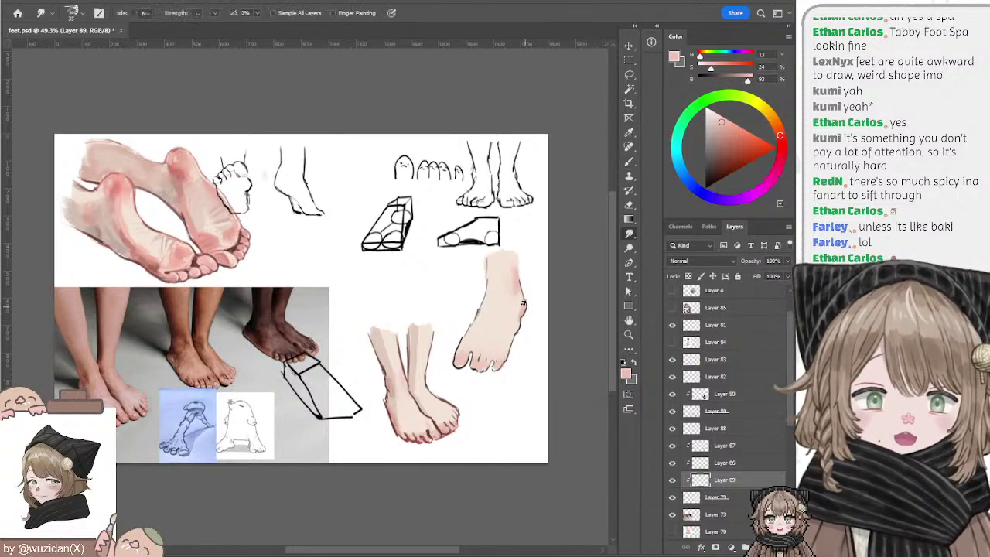
{"action": "key", "text": "b"}
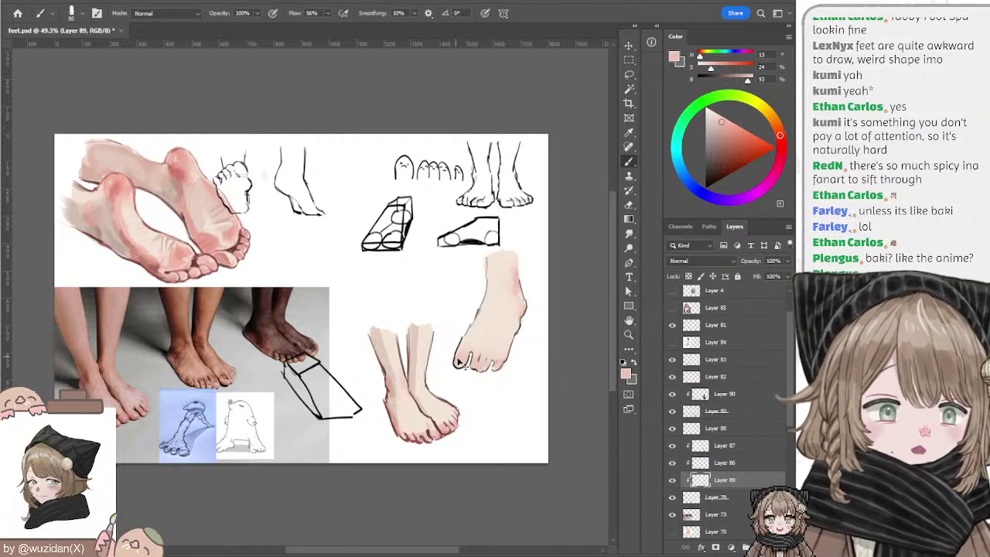
Step: Erase excess pink near the toes and pick a darker, saturated pink with a size-15 brush
{"action": "key", "text": "e"}
{"action": "left_click_drag", "start_coordinate": [455, 355], "coordinate": [464, 370]}
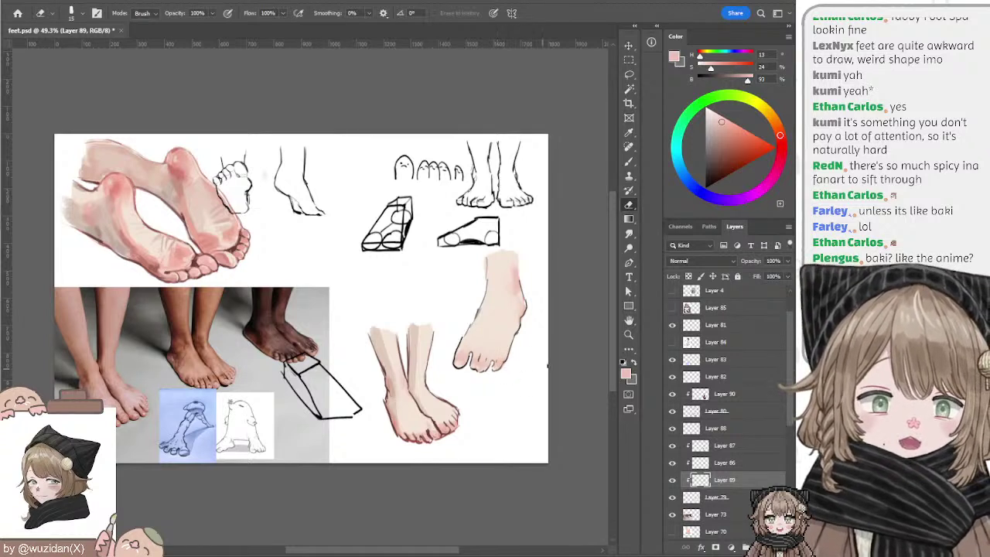
{"action": "key", "text": "b"}
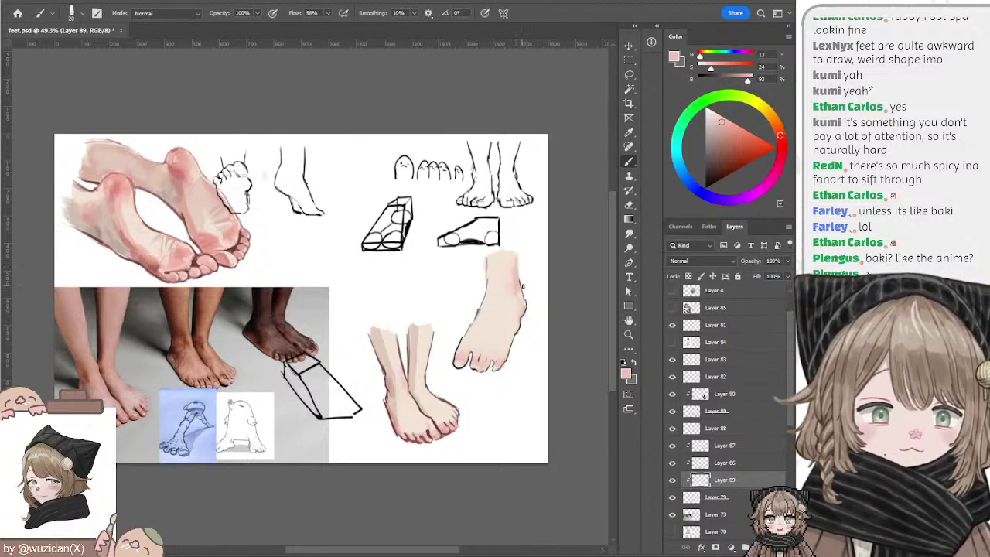
{"action": "key", "text": "bracketleft"}
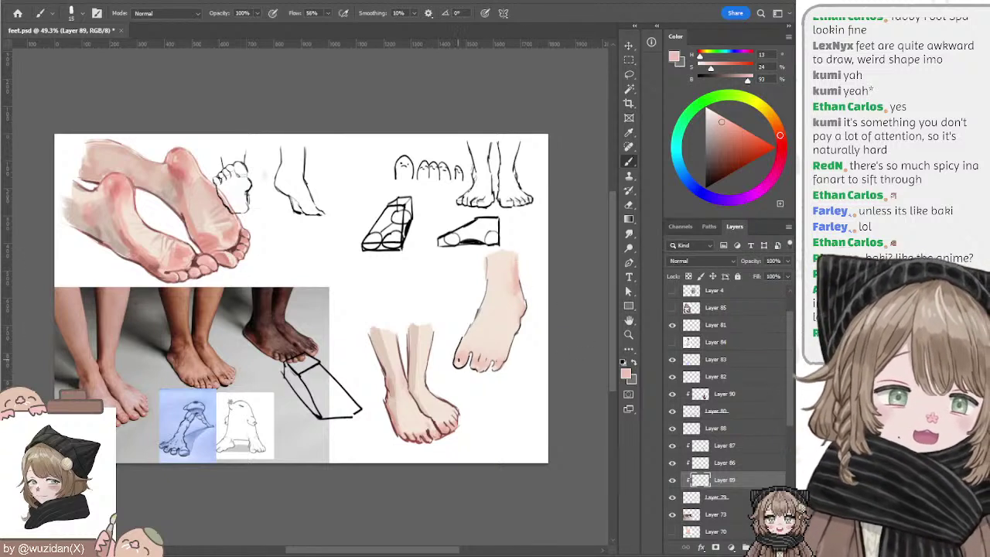
{"action": "left_click", "coordinate": [730, 136]}
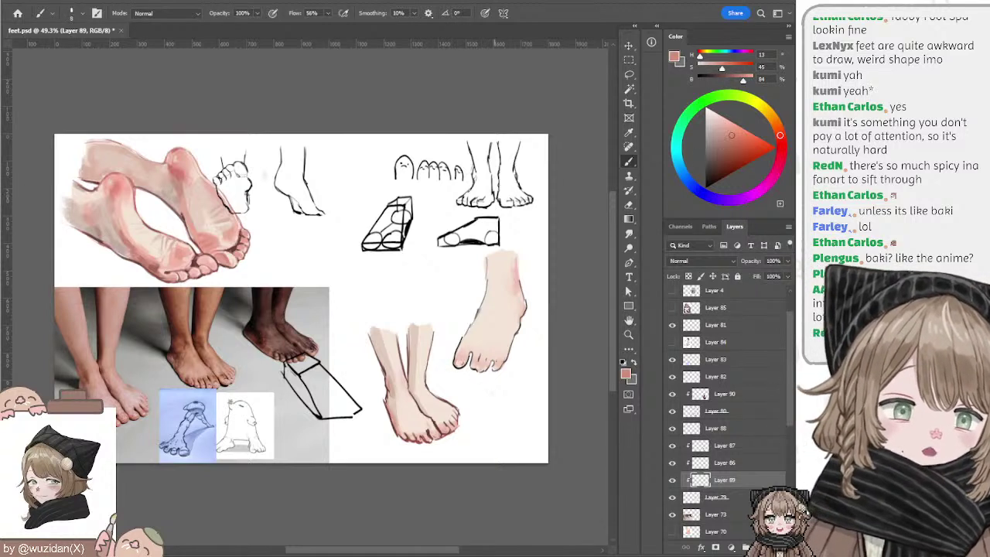
{"action": "key", "text": "e"}
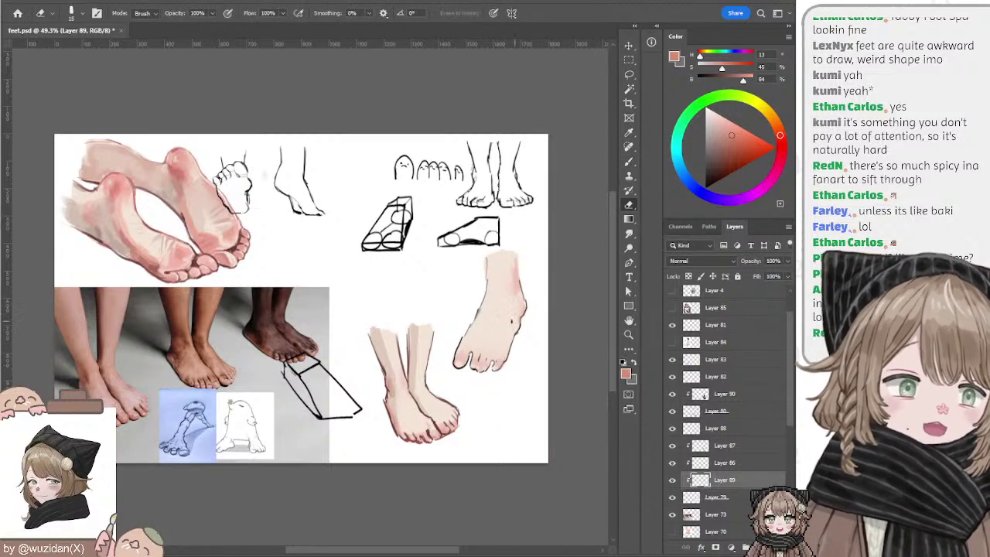
Step: On Layer 87, sample pinks from the feet, settling on a lighter pink from the sketch
{"action": "left_click", "coordinate": [717, 448]}
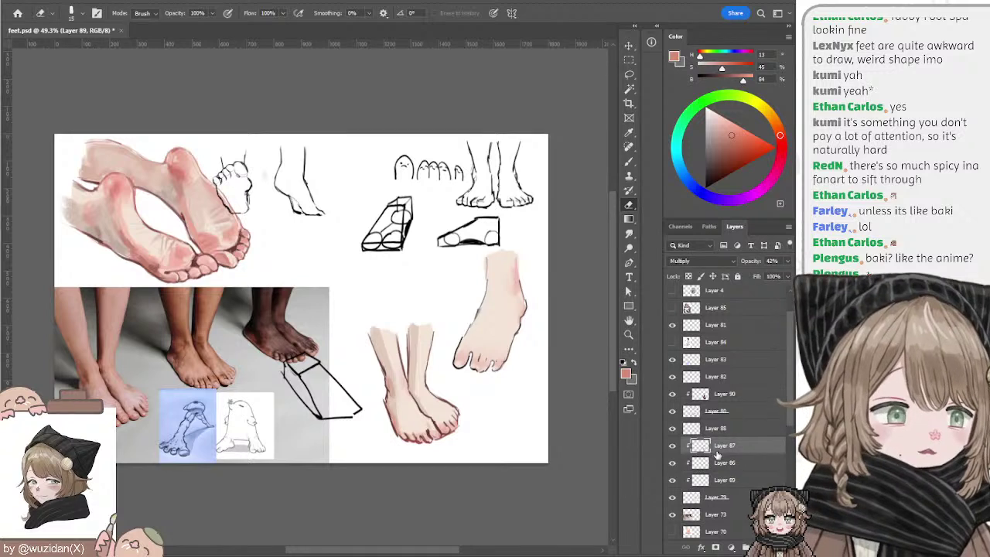
{"action": "key", "text": "b"}
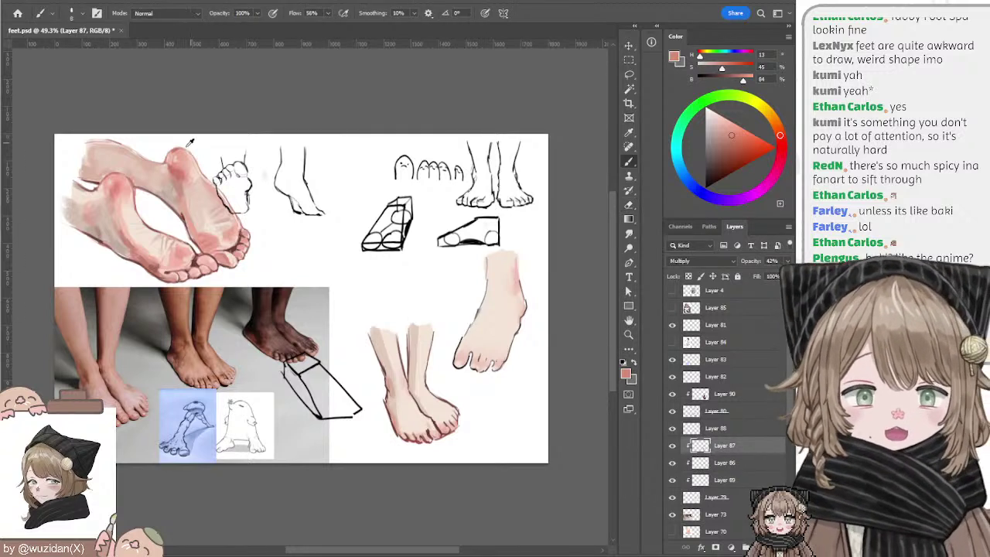
{"action": "left_click", "coordinate": [158, 164], "text": "alt"}
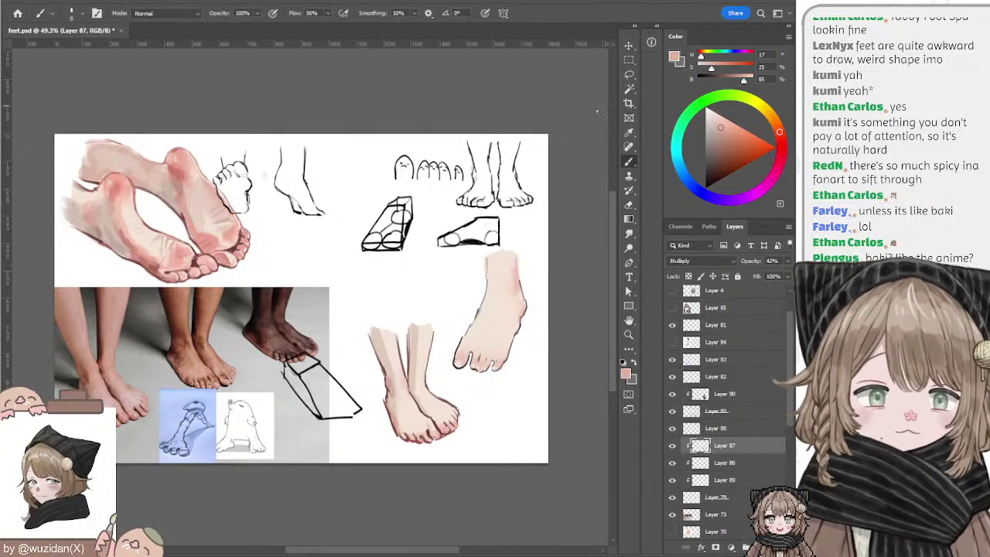
{"action": "left_click", "coordinate": [178, 173], "text": "alt"}
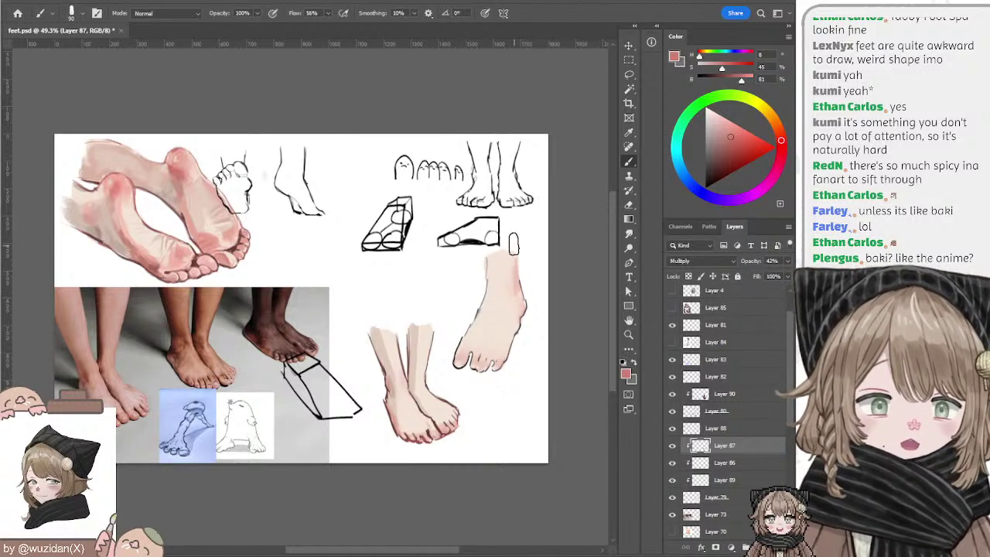
{"action": "left_click", "coordinate": [516, 263], "text": "alt"}
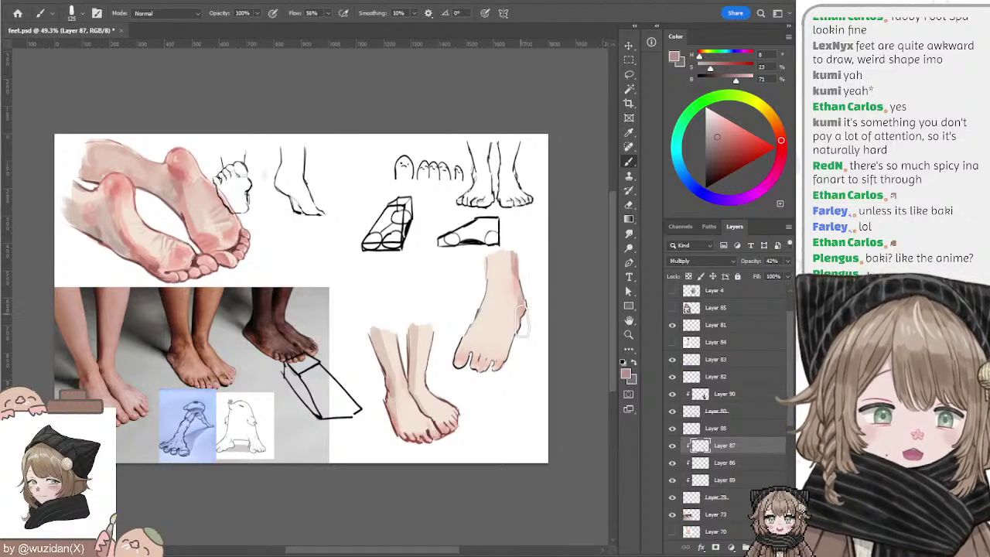
Step: Shade the right foot's outer edge in pink, blend it, and add a new clipped layer
{"action": "left_click_drag", "start_coordinate": [522, 286], "coordinate": [523, 363]}
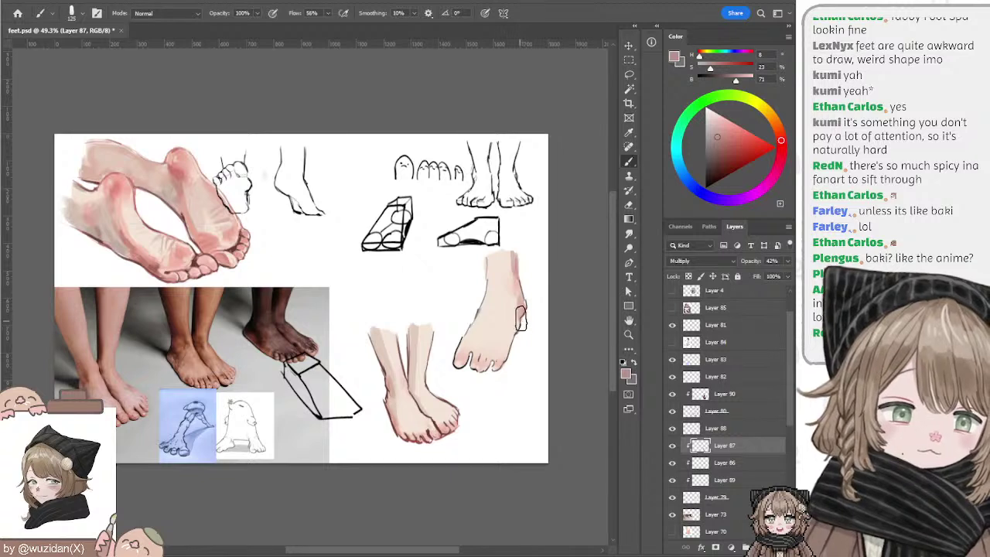
{"action": "key", "text": "bracketleft"}
{"action": "key", "text": "bracketleft"}
{"action": "key", "text": "r"}
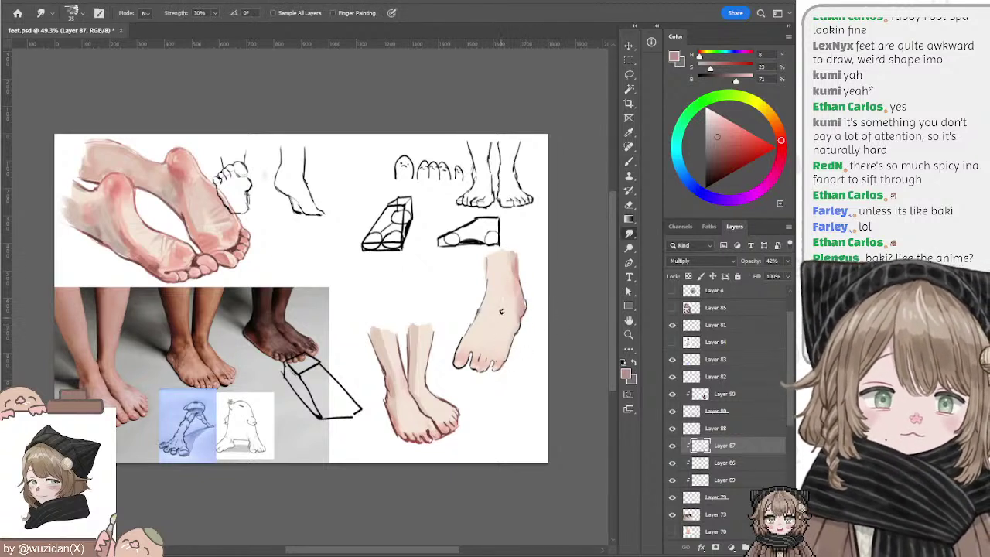
{"action": "key", "text": "b"}
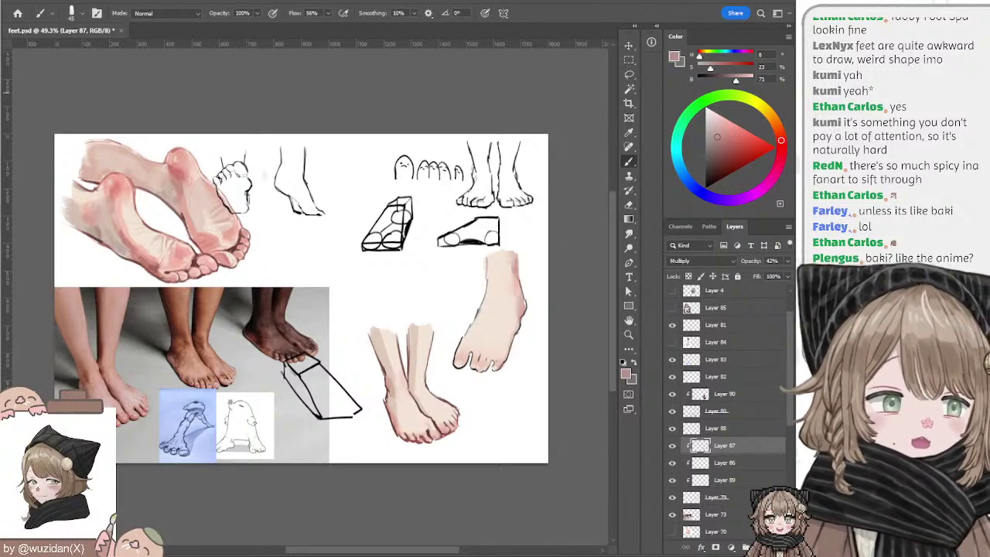
{"action": "key", "text": "ctrl+shift+alt+n"}
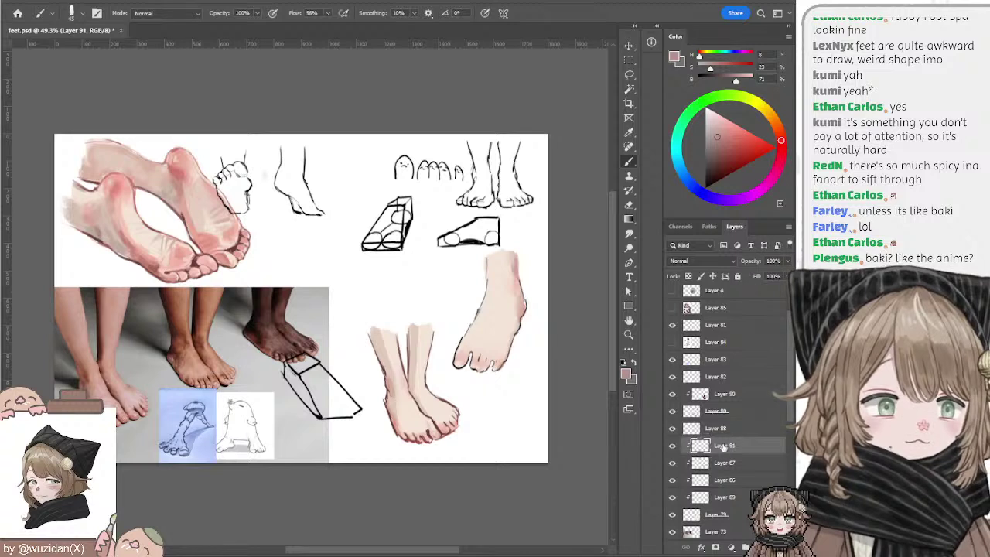
Step: On Layer 91, paint light-pink highlights on the front-view feet and soften them by smudging
{"action": "scroll", "coordinate": [693, 260], "scroll_direction": "down", "scroll_amount": 7}
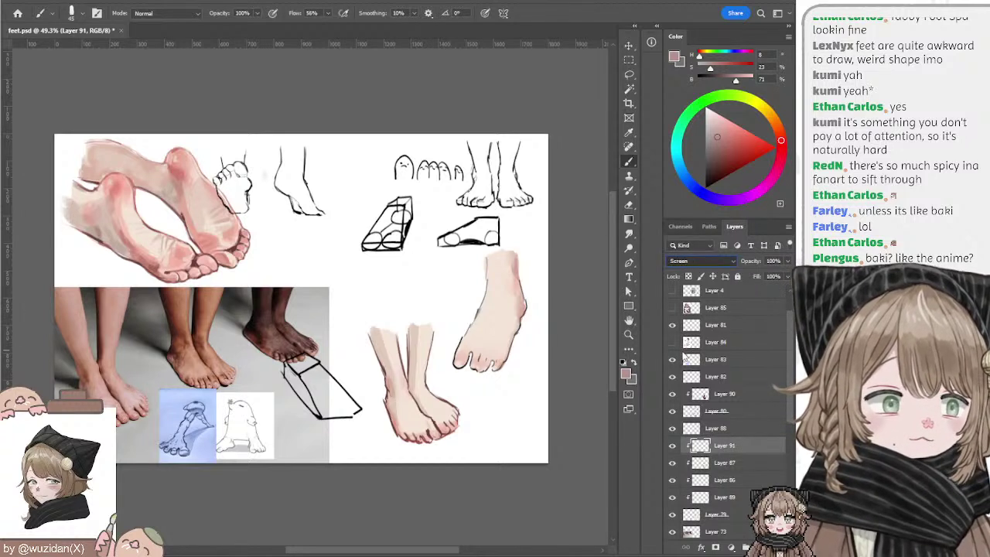
{"action": "left_click", "coordinate": [716, 112]}
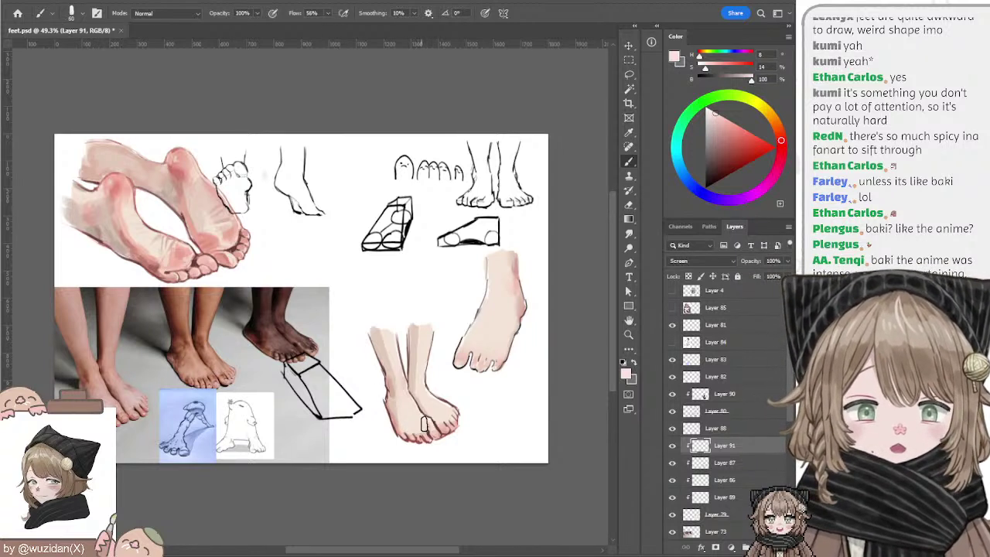
{"action": "key", "text": "r"}
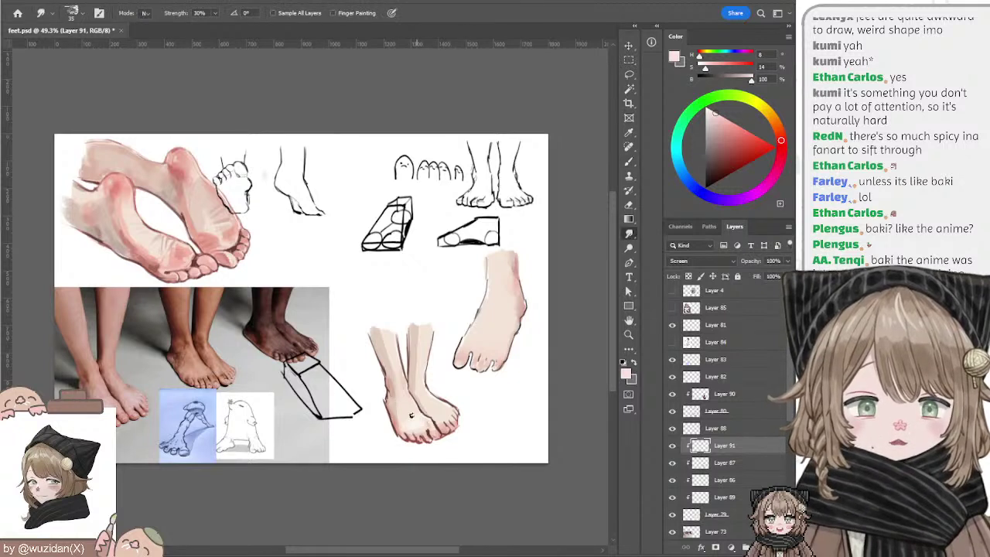
{"action": "key", "text": "b"}
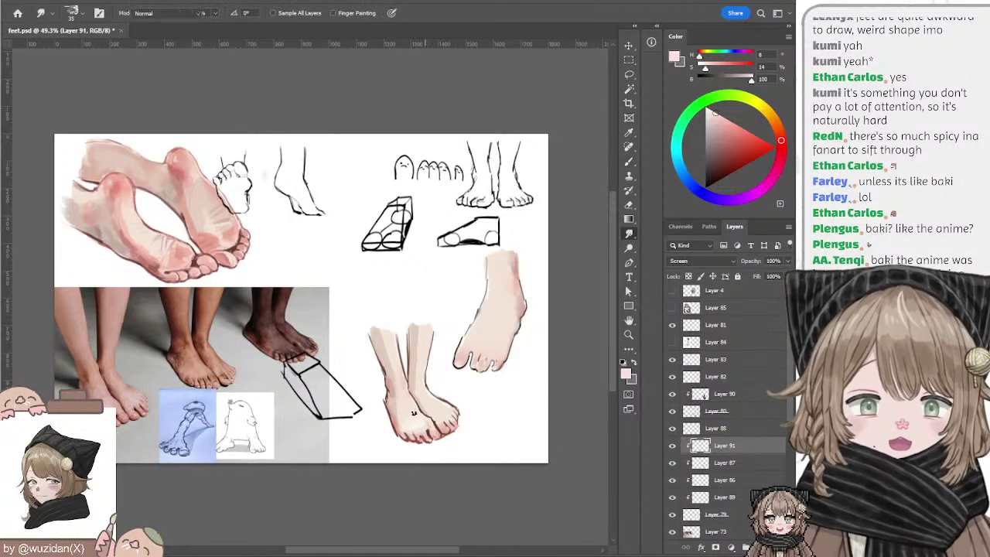
{"action": "key", "text": "r"}
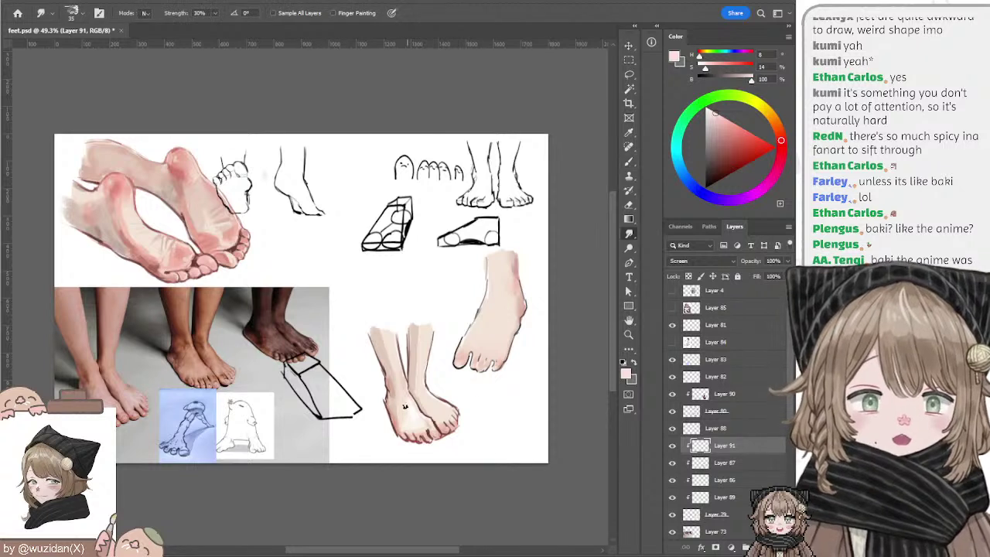
{"action": "key", "text": "b"}
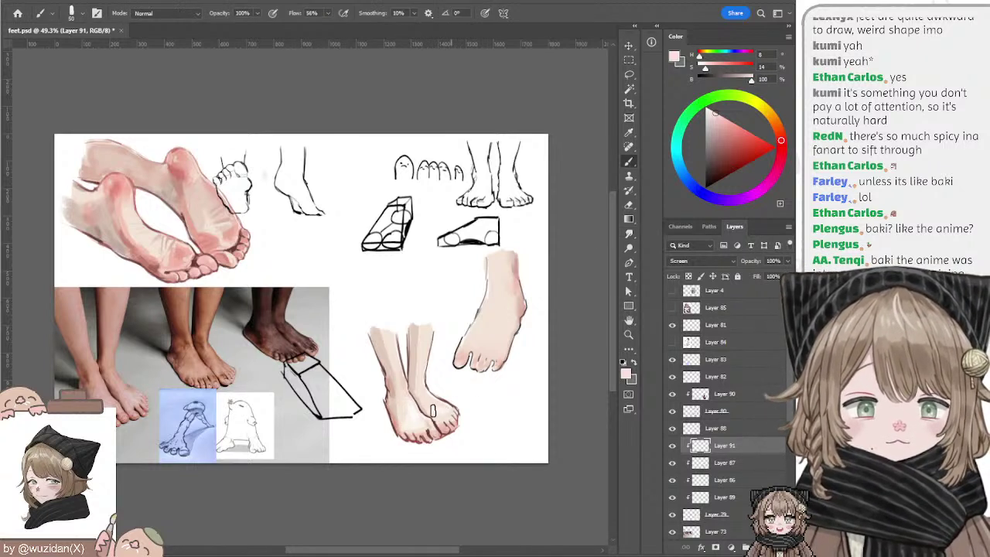
{"action": "key", "text": "r"}
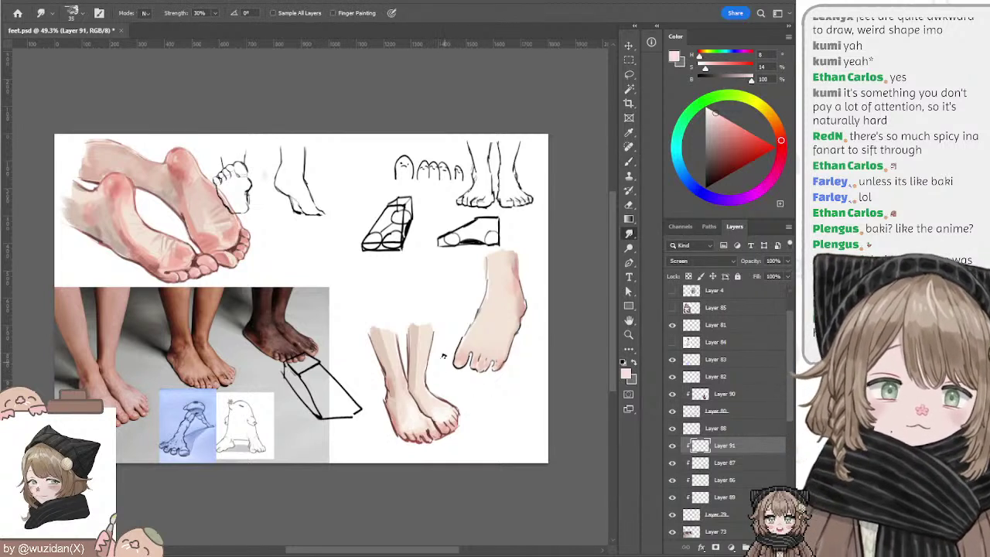
{"action": "key", "text": "b"}
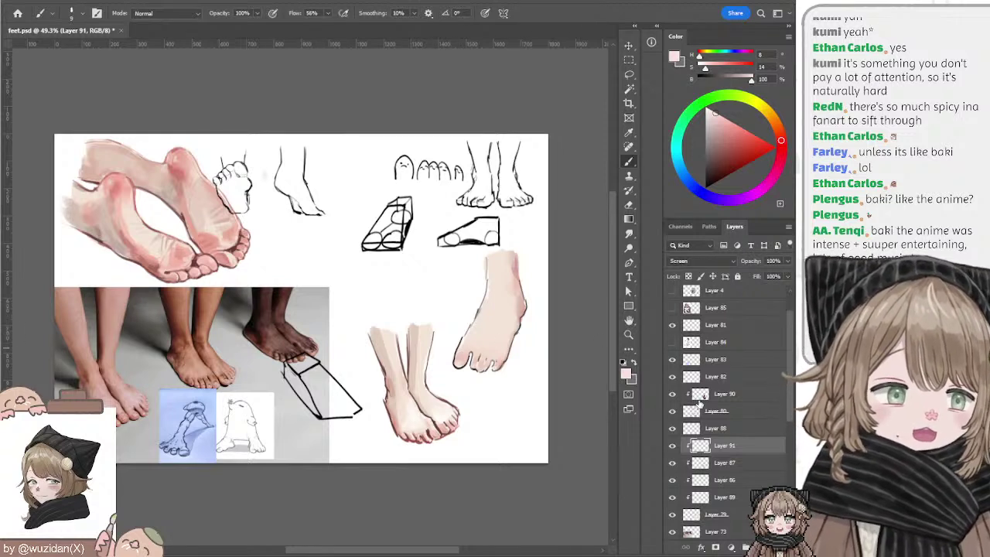
Step: On Layer 90, paint dark-red shading along the right foot's side and toes
{"action": "left_click", "coordinate": [700, 397]}
{"action": "left_click", "coordinate": [671, 394]}
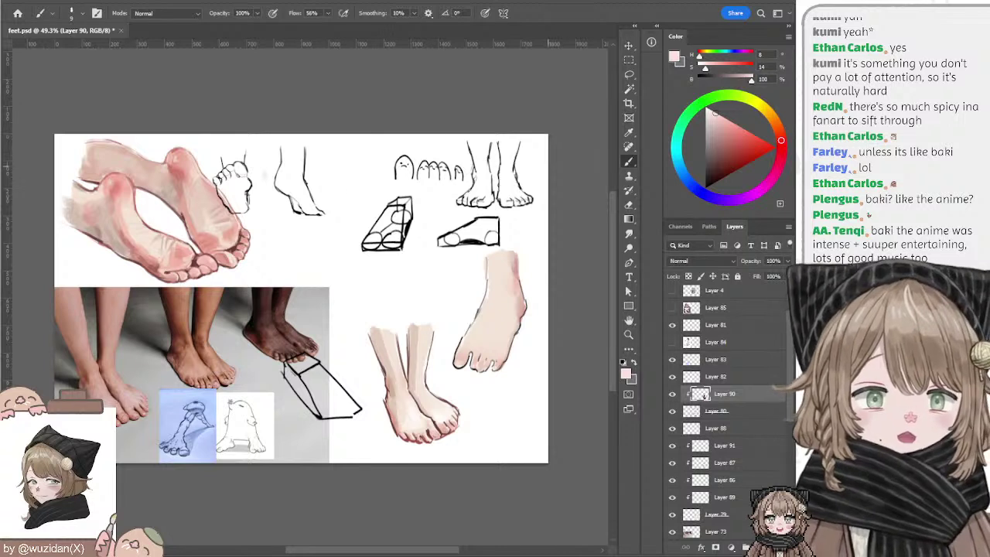
{"action": "left_click", "coordinate": [232, 248], "text": "alt"}
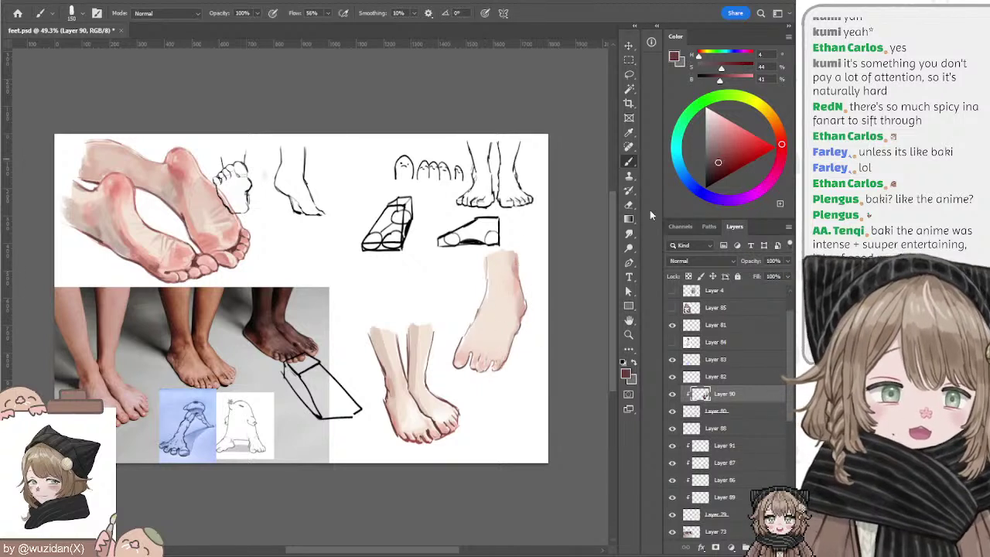
{"action": "left_click_drag", "start_coordinate": [495, 309], "coordinate": [514, 340]}
{"action": "mouse_move", "coordinate": [516, 294]}
{"action": "left_mouse_down"}
{"action": "mouse_move", "coordinate": [518, 332]}
{"action": "mouse_move", "coordinate": [487, 364]}
{"action": "left_mouse_up"}
Step: Shift the shading colour to a brighter, more saturated red and resize the brush
{"action": "left_click", "coordinate": [721, 169]}
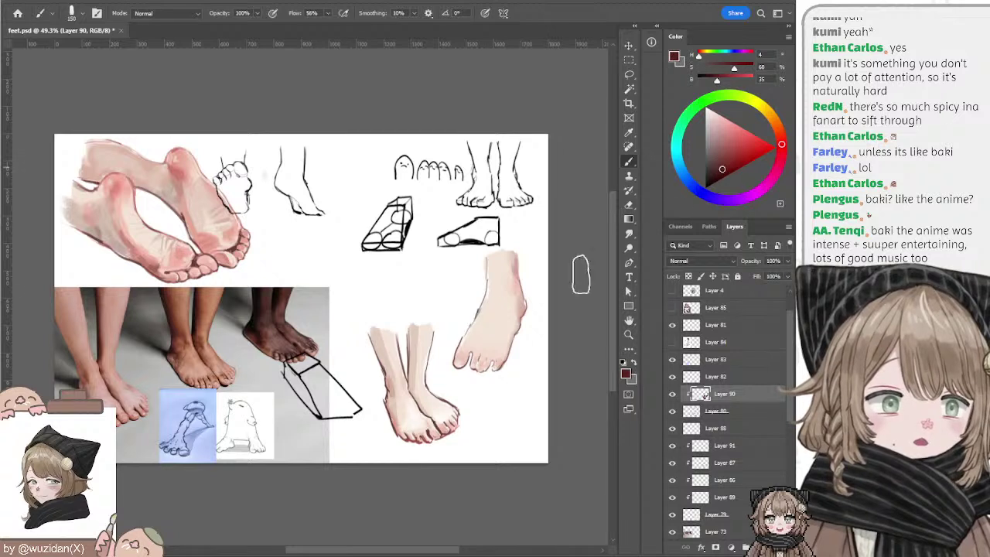
{"action": "key", "text": "bracketright"}
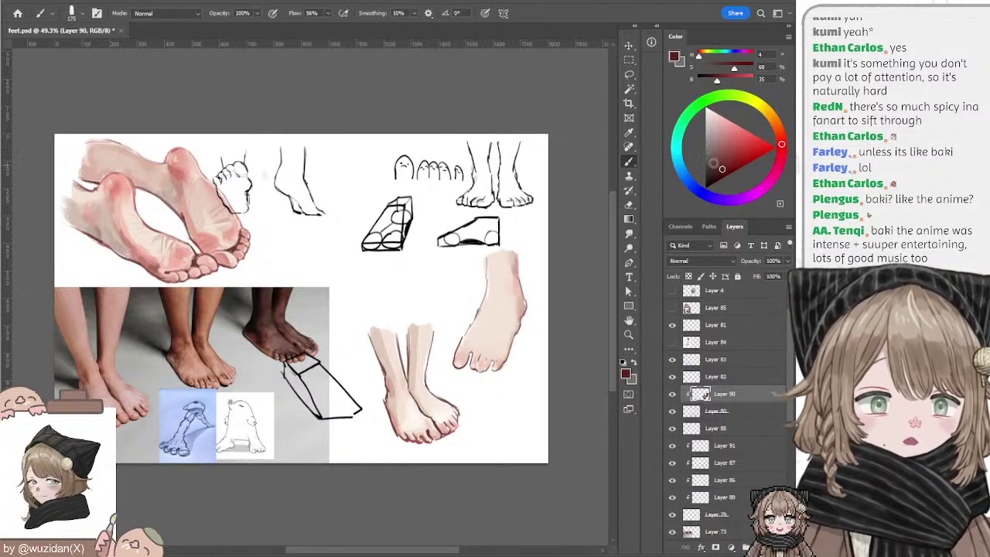
{"action": "left_click", "coordinate": [734, 161]}
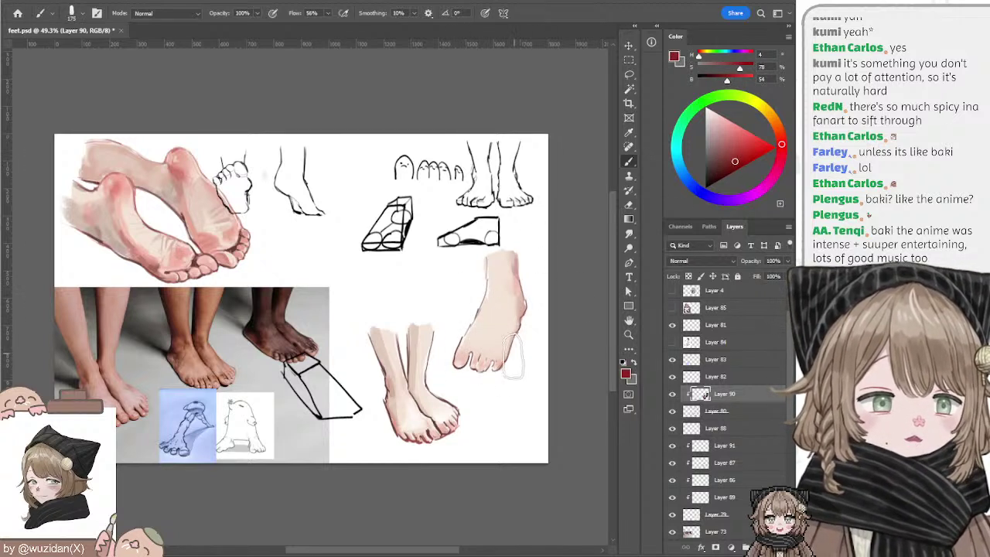
{"action": "key", "text": "bracketleft"}
{"action": "key", "text": "bracketleft"}
{"action": "key", "text": "bracketleft"}
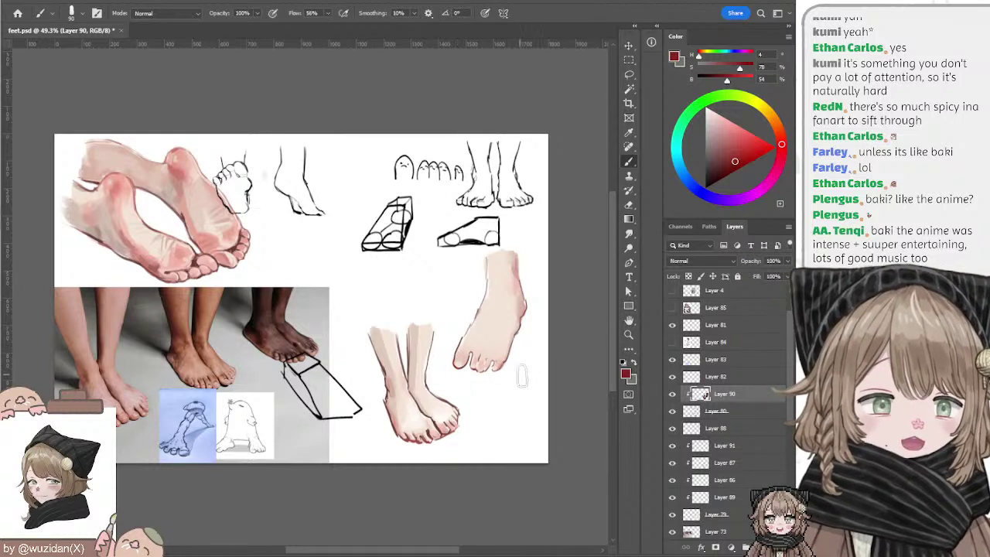
{"action": "key", "text": "bracketleft"}
{"action": "key", "text": "bracketleft"}
{"action": "key", "text": "bracketleft"}
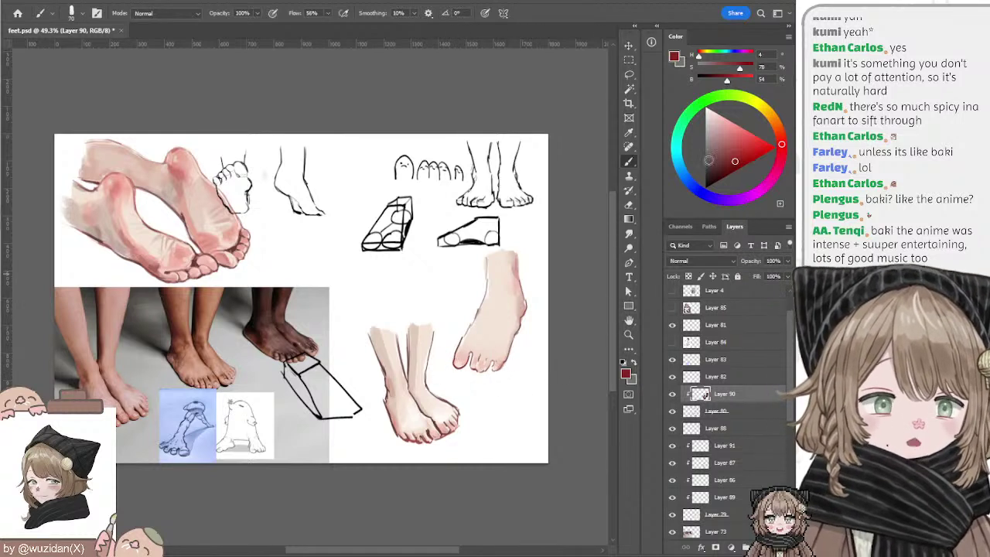
{"action": "left_click", "coordinate": [736, 158]}
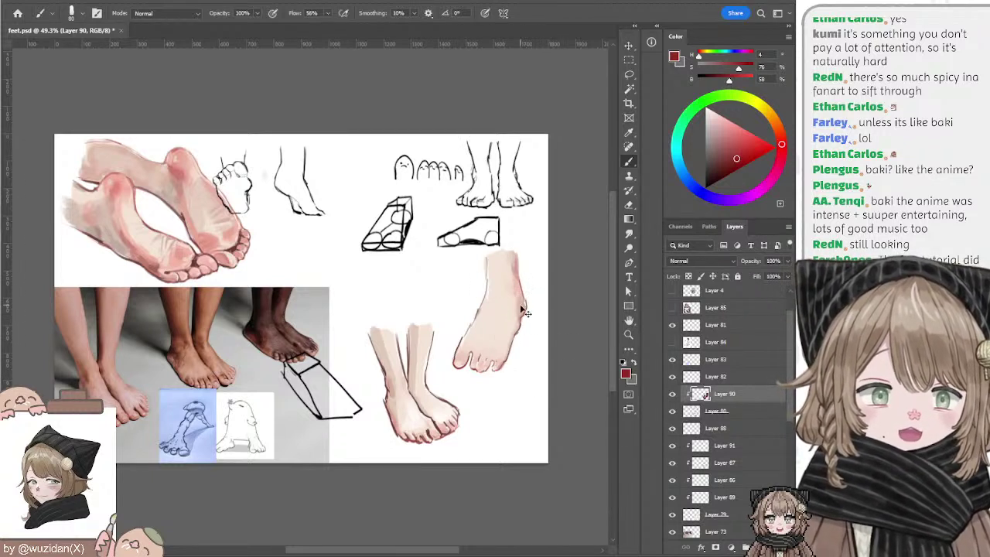
Step: Sample Layer 87's light pink and change it to a deeper pink with a finer brush
{"action": "left_click", "coordinate": [522, 305], "text": "ctrl"}
{"action": "left_click", "coordinate": [523, 304], "text": "alt"}
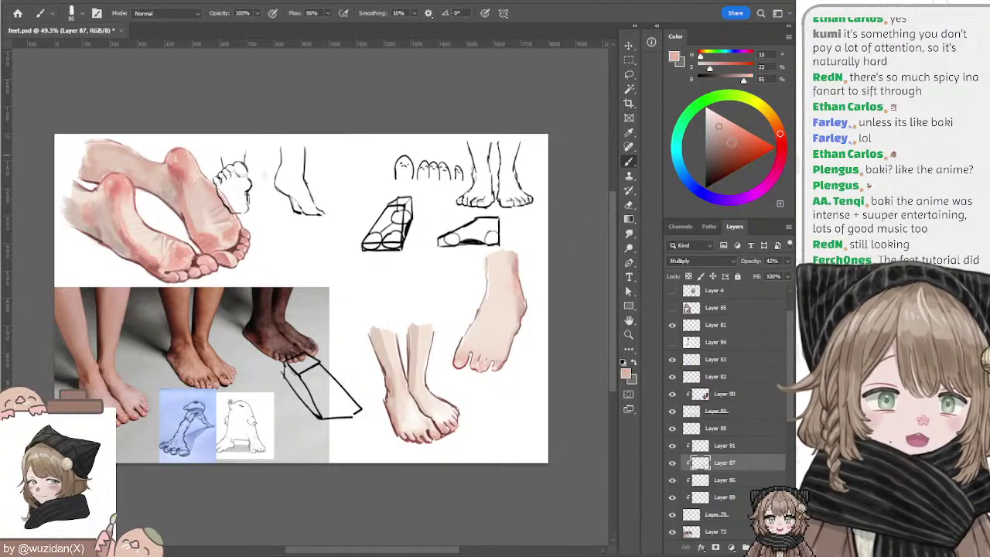
{"action": "left_click", "coordinate": [729, 138]}
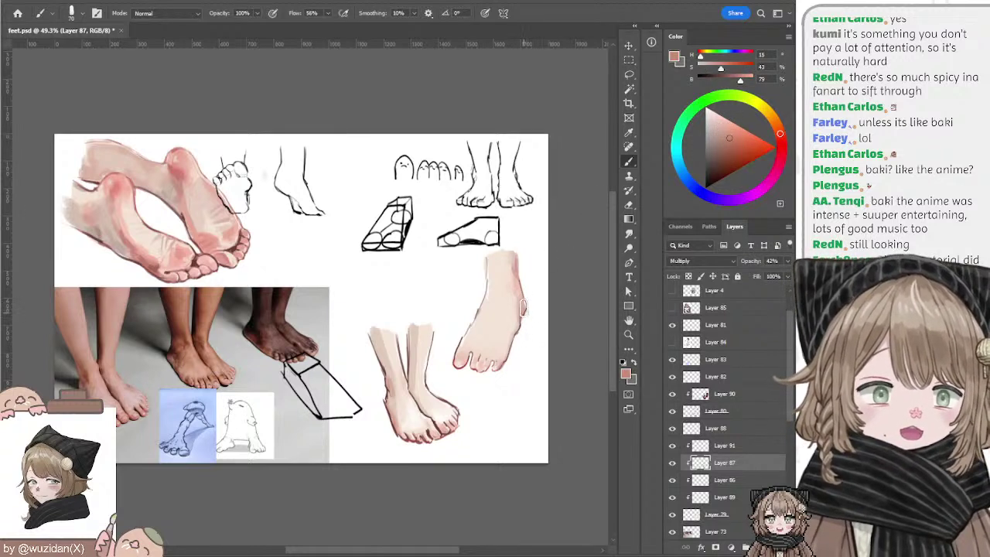
{"action": "key", "text": "bracketleft"}
{"action": "key", "text": "bracketleft"}
{"action": "key", "text": "bracketleft"}
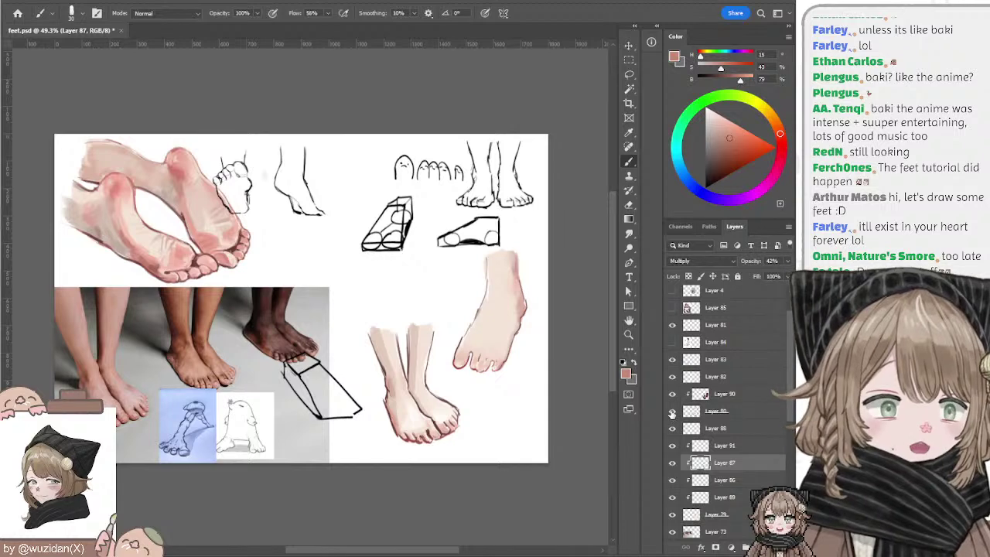
{"action": "left_click", "coordinate": [715, 410]}
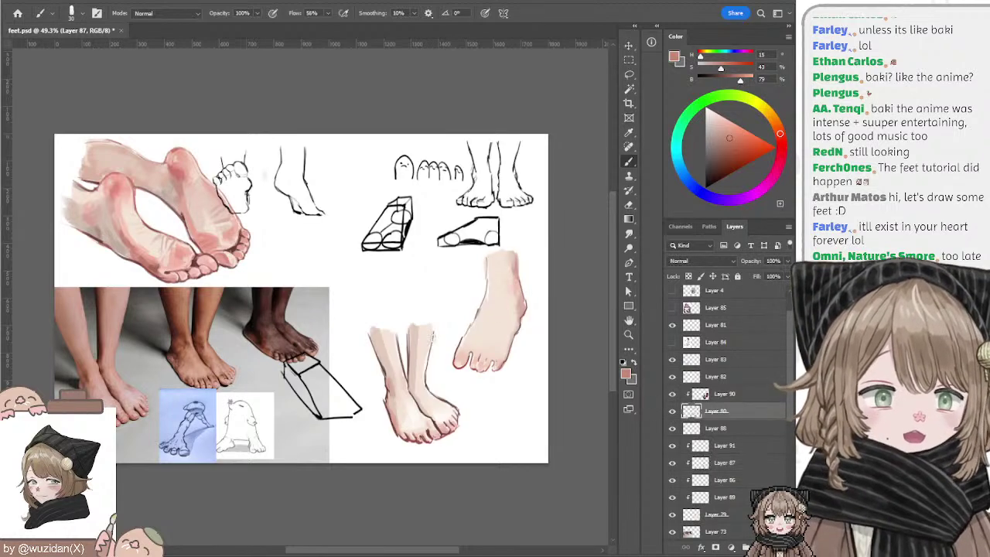
Step: Draw and erase fine dark-red toe lines on Layer 80, touching up skin fill on Layer 79
{"action": "left_click", "coordinate": [437, 421], "text": "alt"}
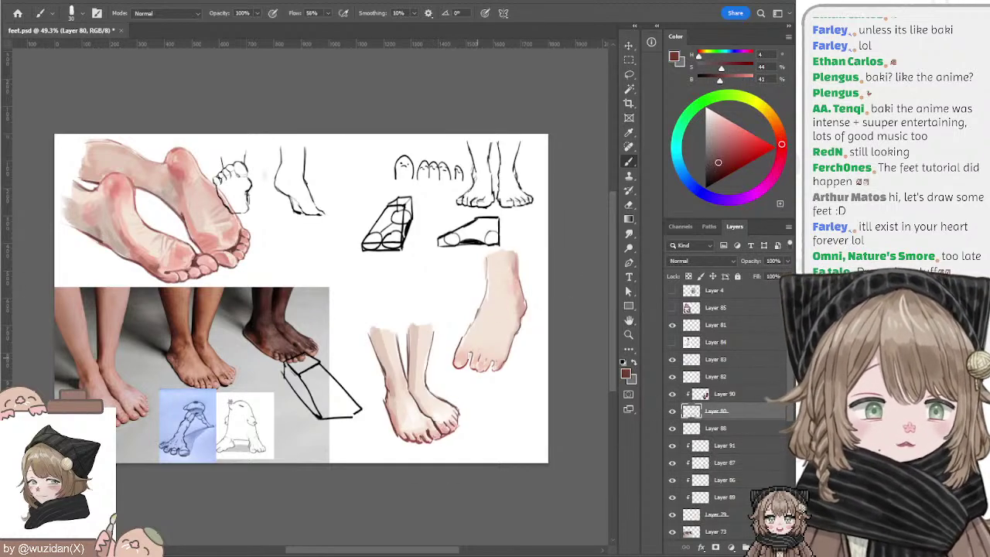
{"action": "key", "text": "bracketleft"}
{"action": "key", "text": "bracketleft"}
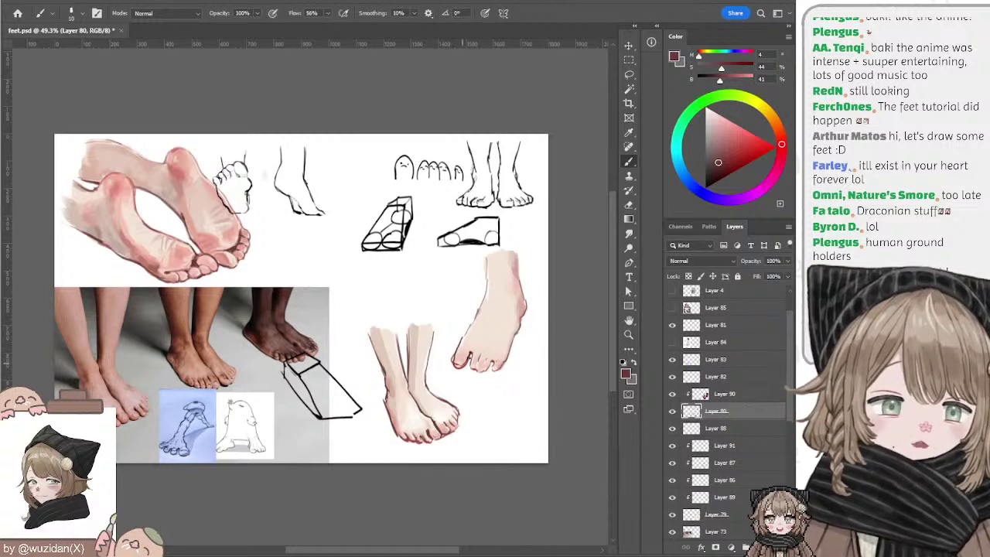
{"action": "key", "text": "e"}
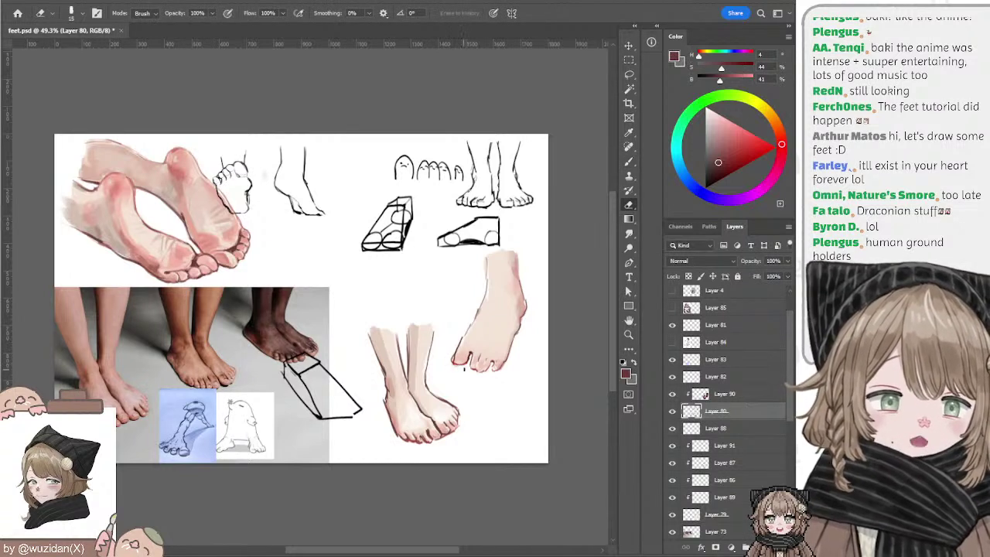
{"action": "left_click", "coordinate": [488, 338], "text": "ctrl"}
{"action": "key", "text": "b"}
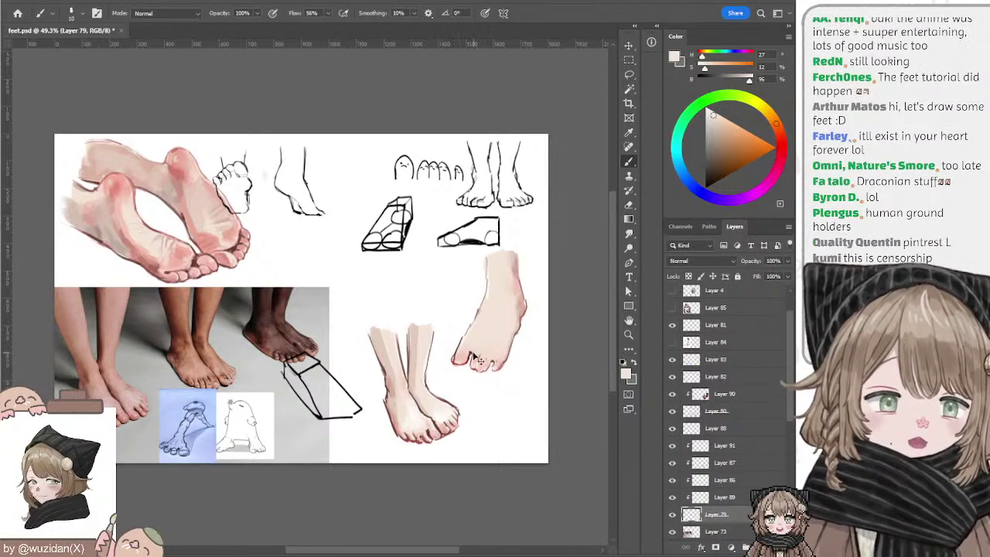
{"action": "left_click", "coordinate": [479, 361], "text": "ctrl"}
{"action": "left_click", "coordinate": [683, 410]}
{"action": "key", "text": "e"}
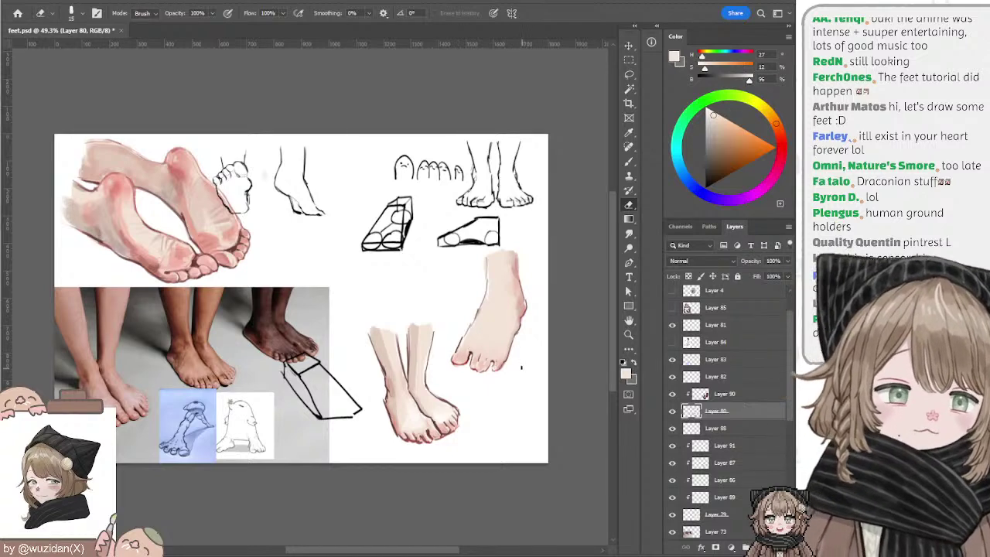
{"action": "key", "text": "b"}
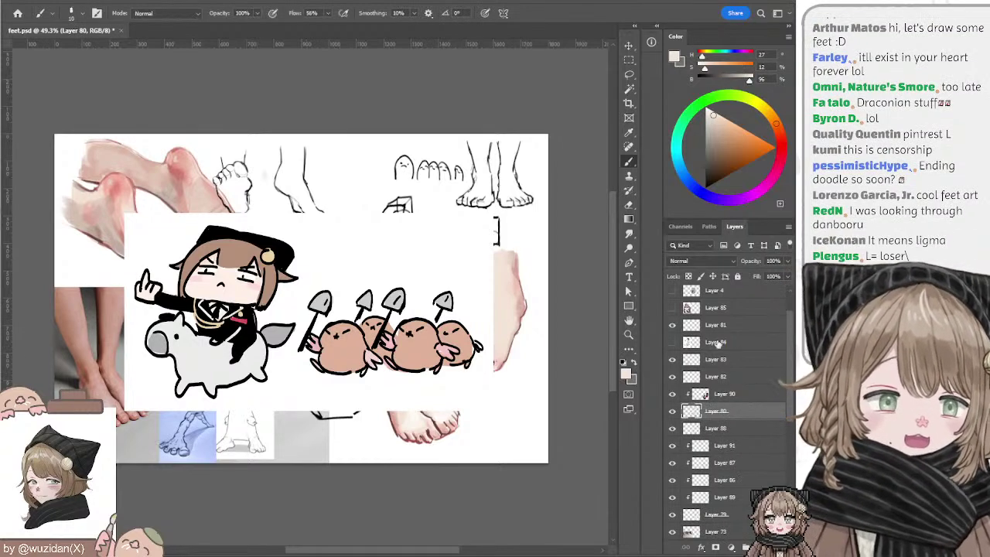
Step: Enlarge the seated-girl reference on Layer 81 around its centre
{"action": "left_click", "coordinate": [696, 325]}
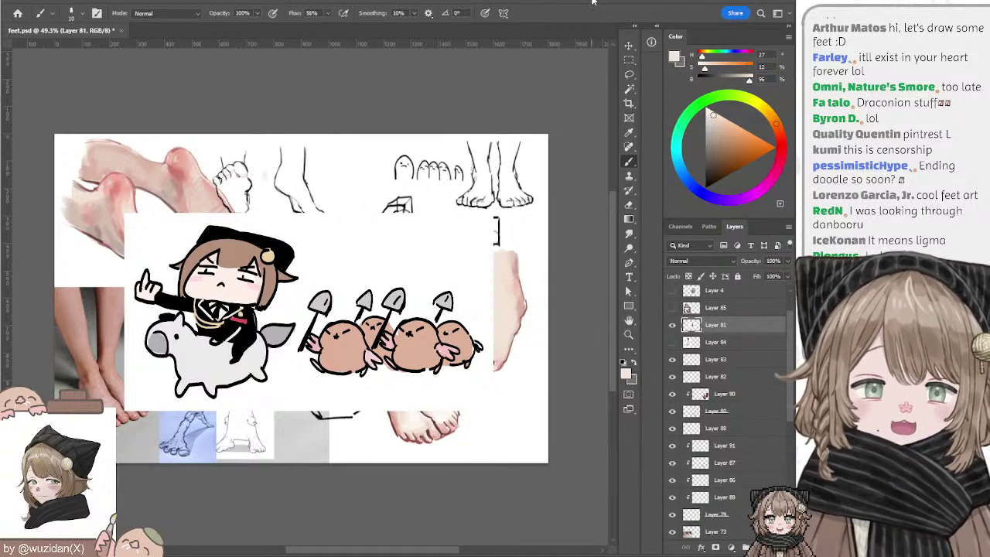
{"action": "key", "text": "v"}
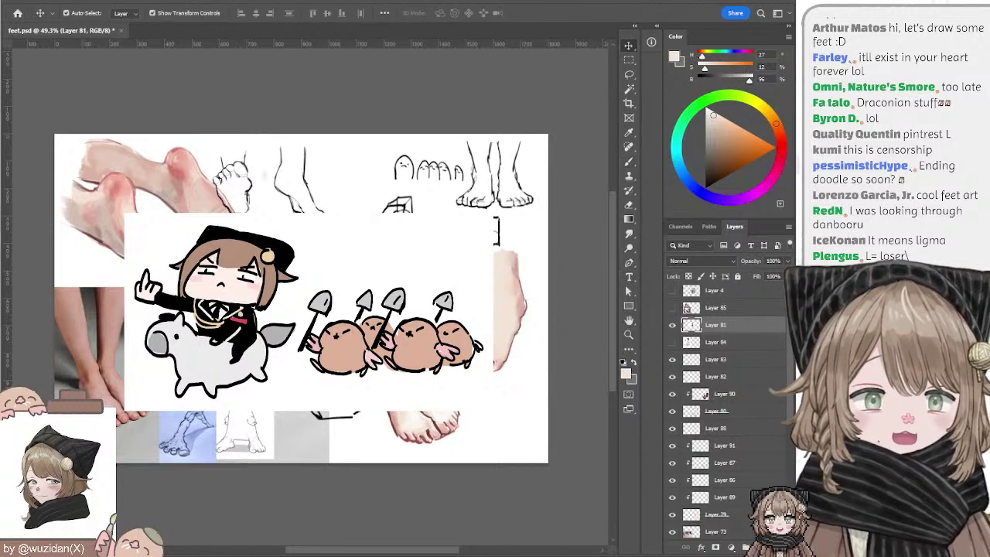
{"action": "key", "text": "ctrl+t"}
{"action": "left_click_drag", "start_coordinate": [333, 213], "coordinate": [333, 182]}
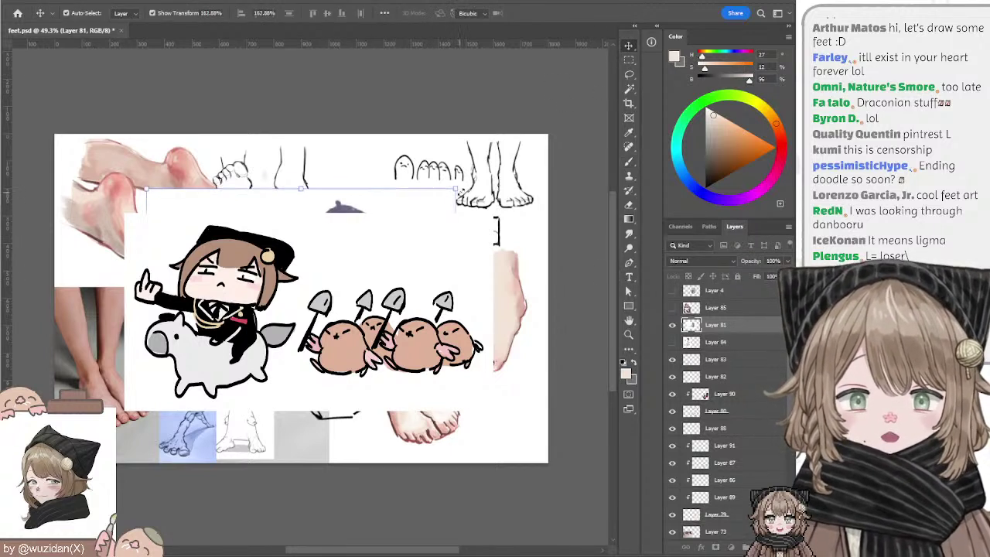
{"action": "key", "text": "Return"}
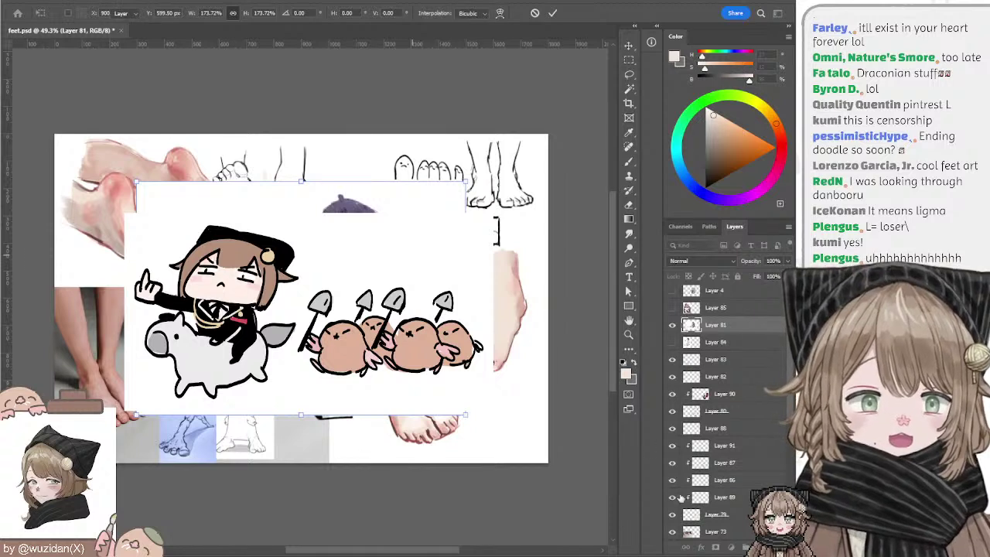
Step: Add a new empty layer above the reference and pick a dark, saturated purple
{"action": "key", "text": "ctrl+shift+alt+n"}
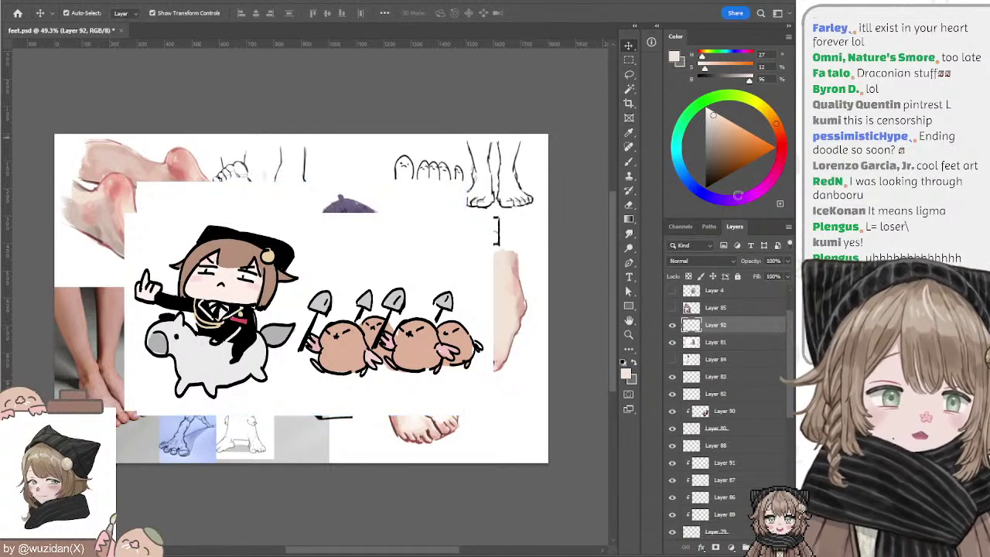
{"action": "left_click", "coordinate": [739, 198]}
{"action": "left_click", "coordinate": [724, 124]}
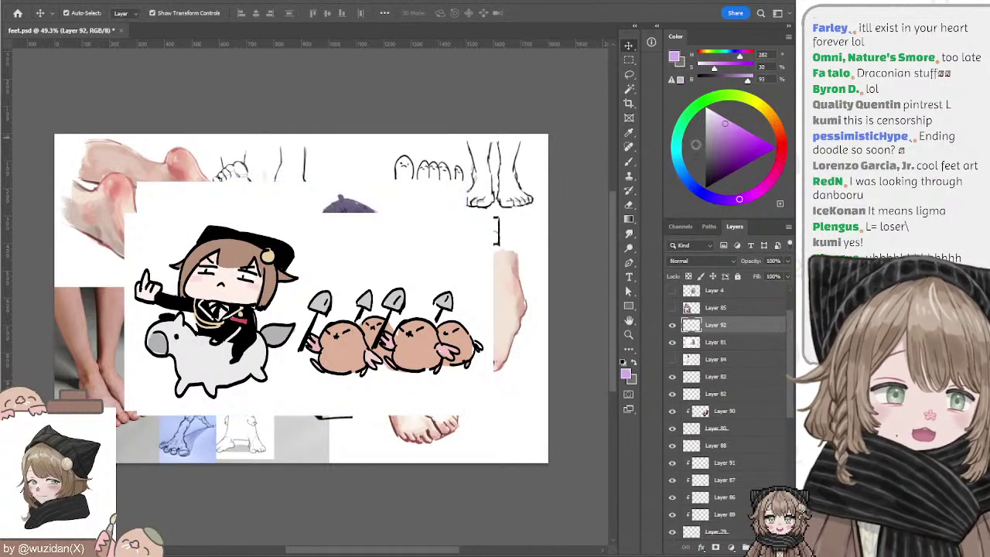
{"action": "key", "text": "b"}
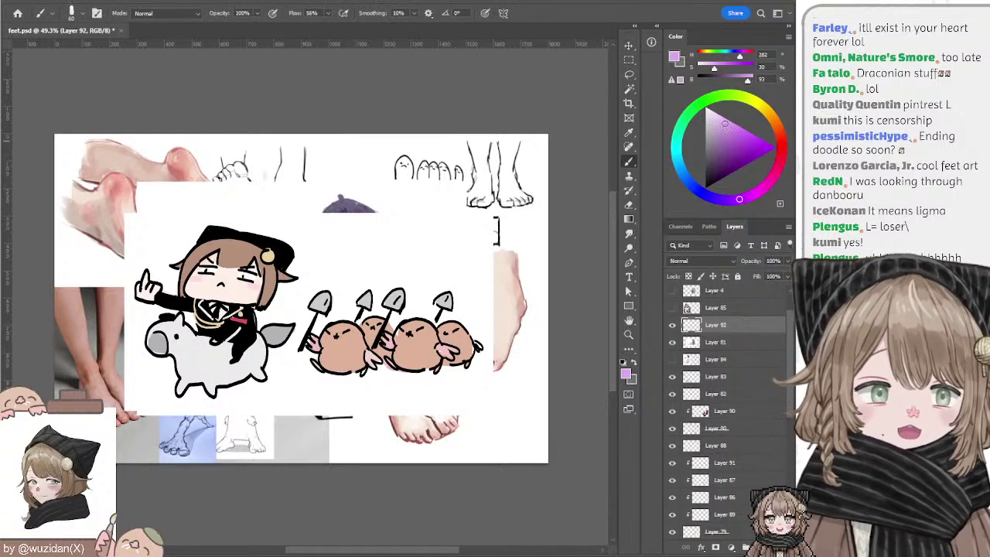
{"action": "left_click_drag", "start_coordinate": [724, 140], "coordinate": [719, 146]}
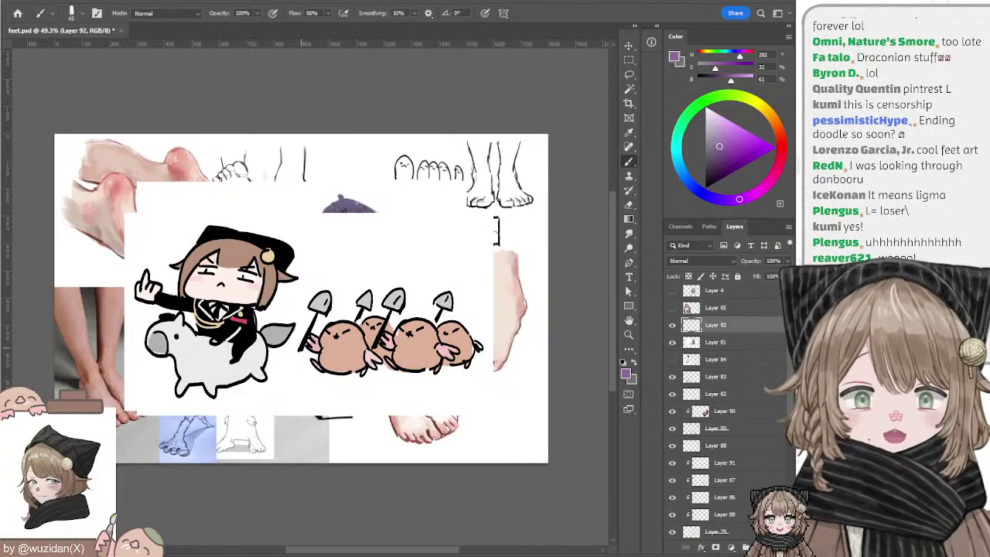
{"action": "left_click_drag", "start_coordinate": [719, 146], "coordinate": [711, 169]}
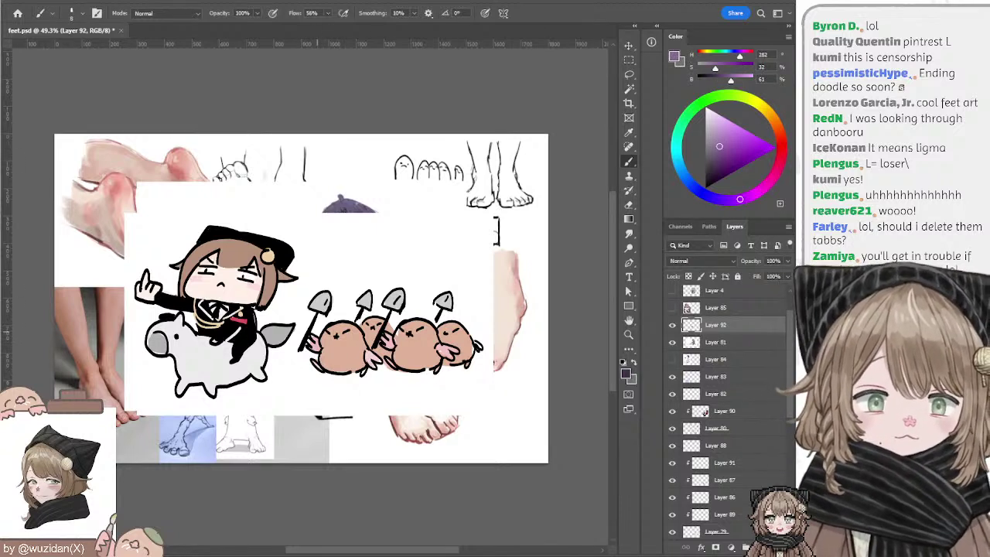
Step: Try light pink and peach colours, then undo the chibi doodle covering the reference
{"action": "left_click", "coordinate": [719, 146]}
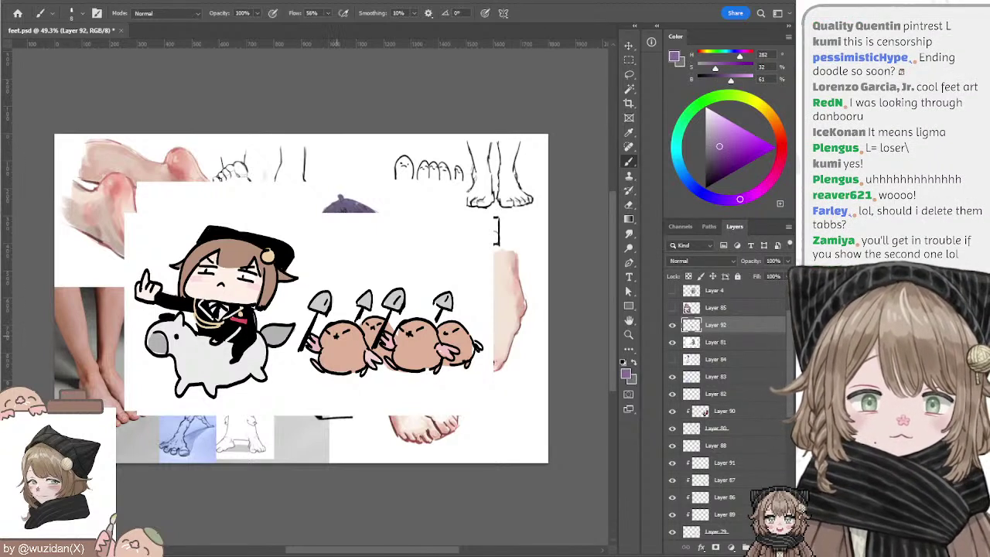
{"action": "left_click", "coordinate": [726, 124]}
{"action": "left_click", "coordinate": [775, 168]}
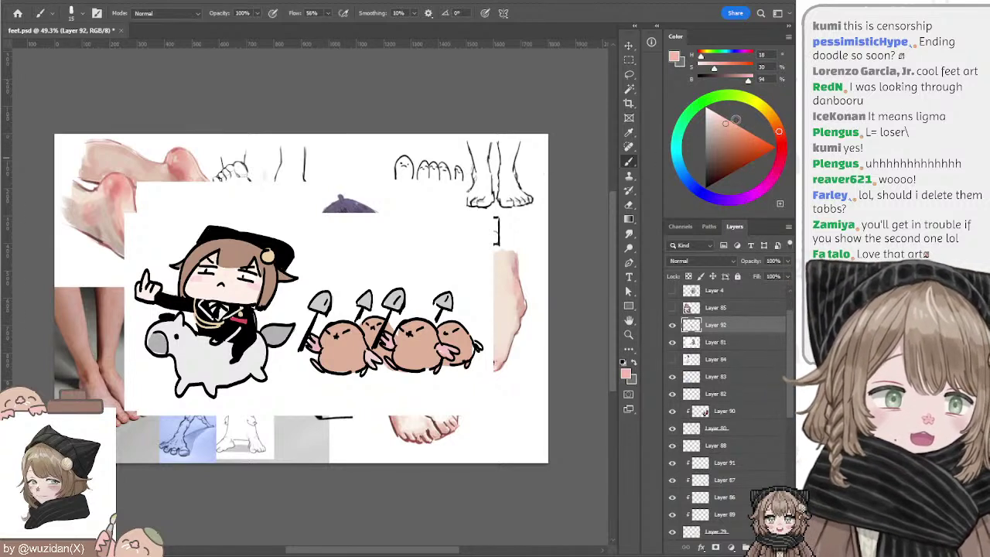
{"action": "left_click", "coordinate": [775, 122]}
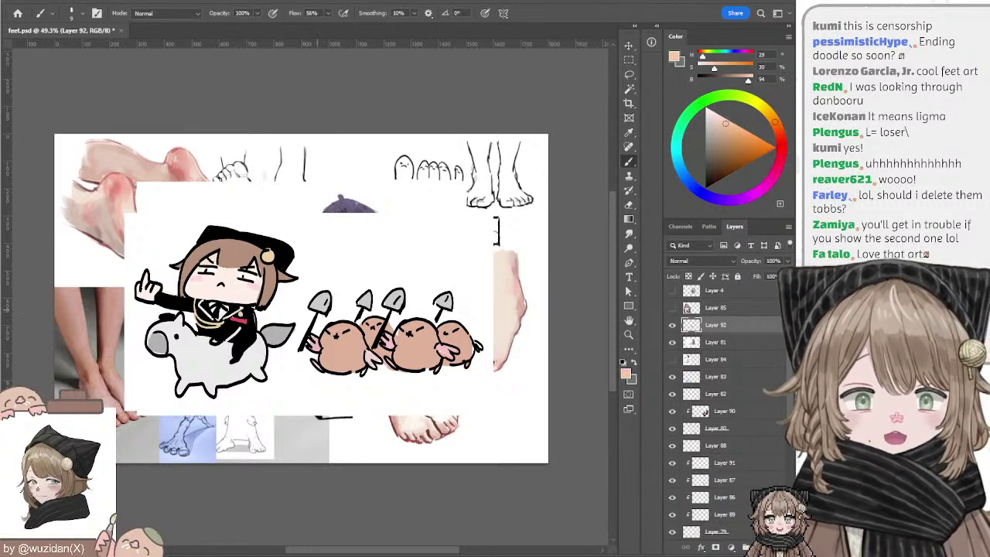
{"action": "left_click", "coordinate": [742, 139]}
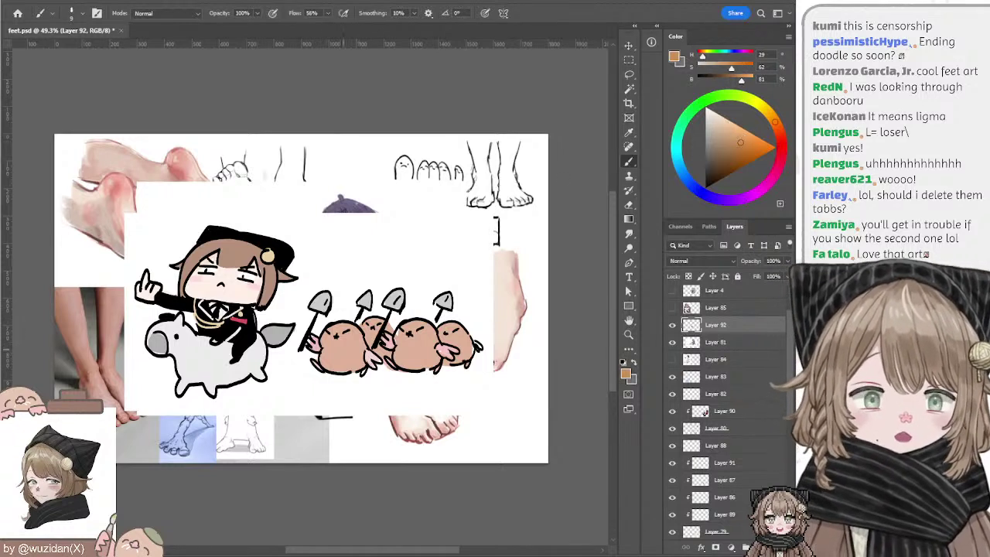
{"action": "left_click", "coordinate": [308, 345], "text": "alt"}
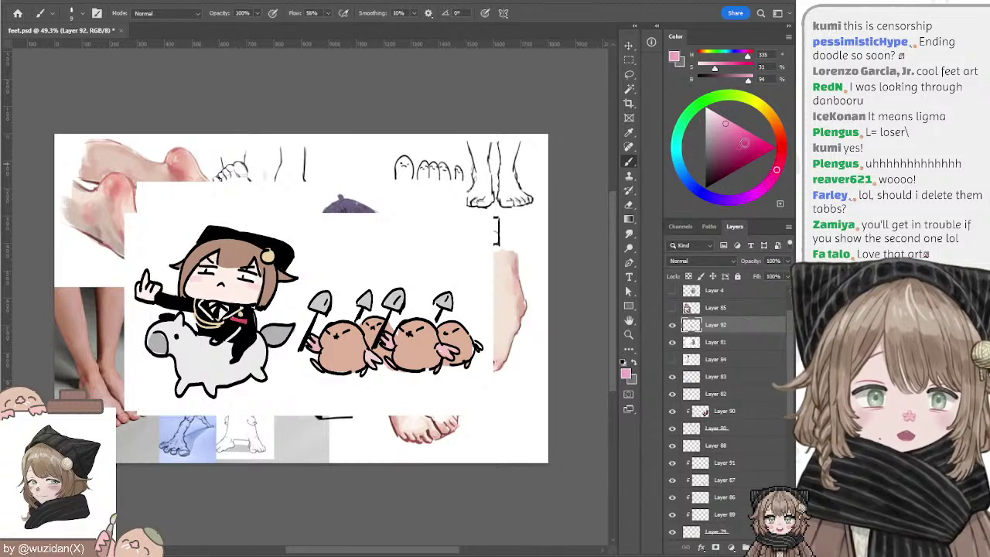
{"action": "left_click", "coordinate": [740, 139]}
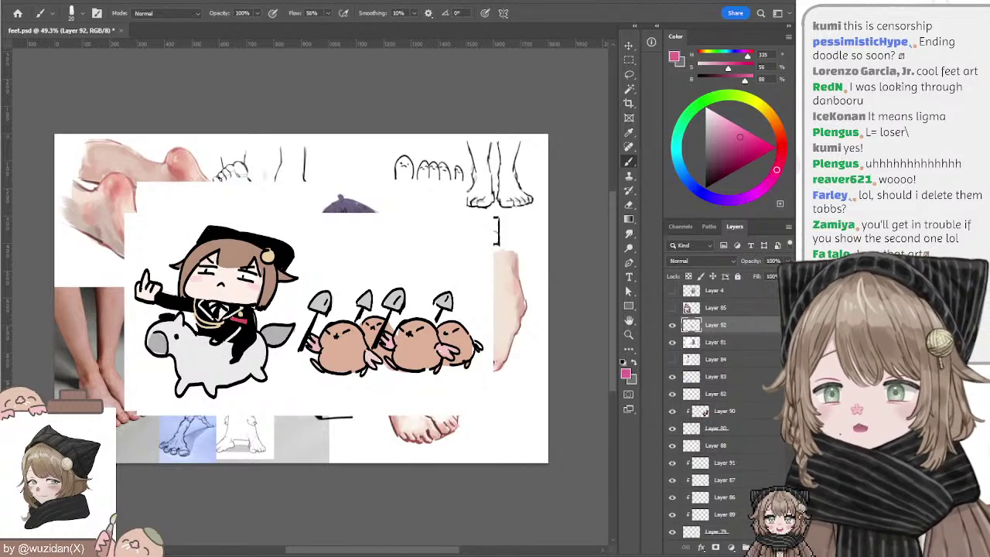
{"action": "key", "text": "ctrl+z"}
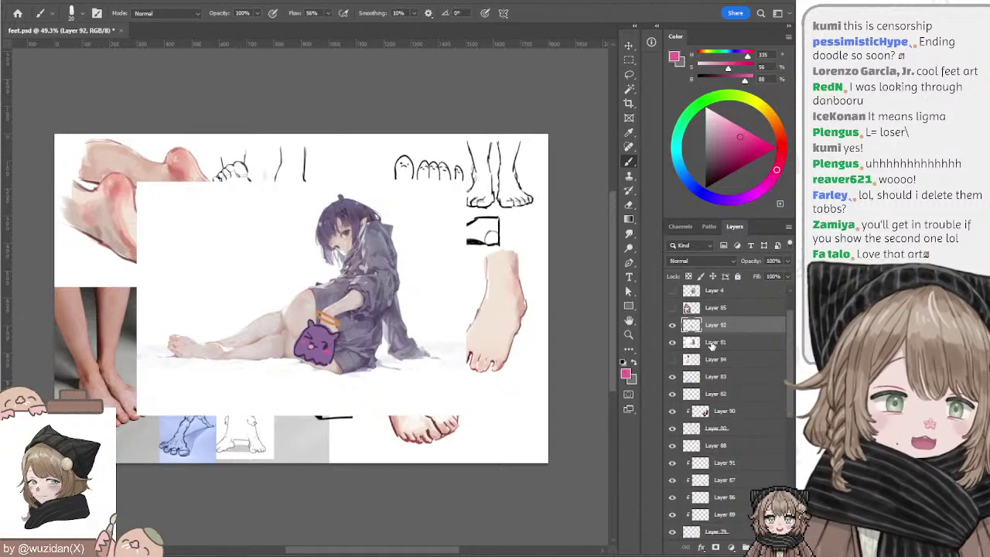
Step: Scale the selected Layers 81 and 92 to 138% so the reference fills the canvas
{"action": "left_click", "coordinate": [711, 342], "text": "ctrl"}
{"action": "key", "text": "v"}
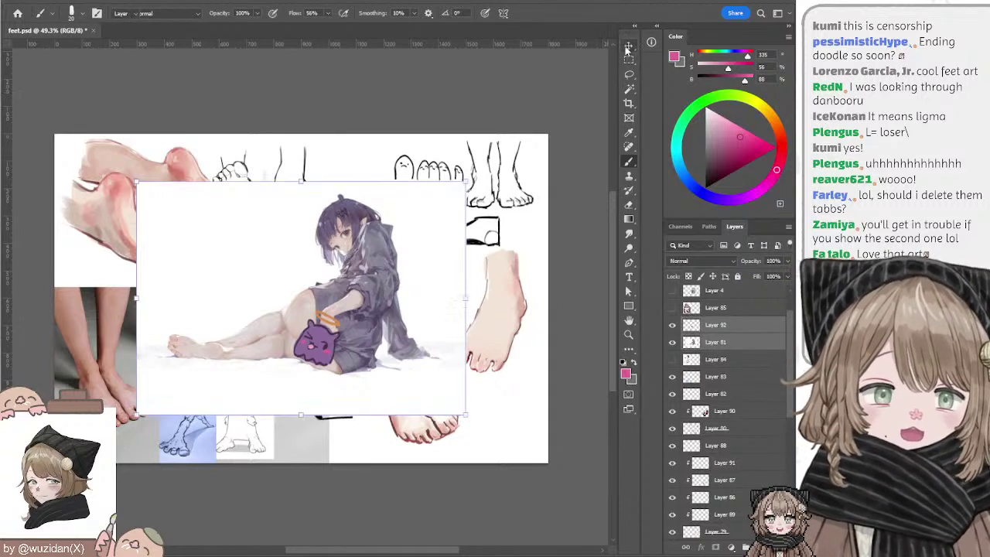
{"action": "left_click_drag", "start_coordinate": [464, 298], "coordinate": [529, 301]}
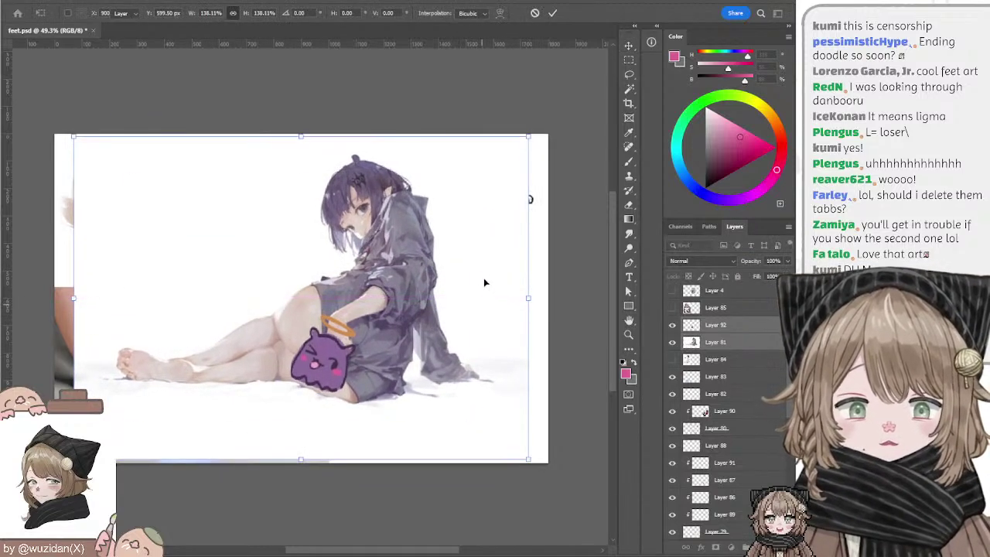
{"action": "key", "text": "Return"}
{"action": "left_click", "coordinate": [446, 101]}
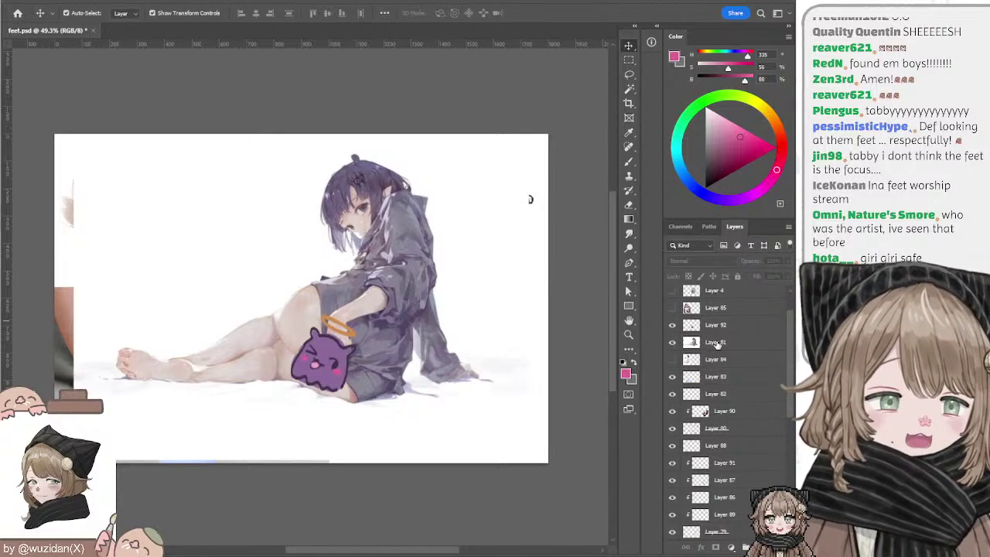
Step: Merge the two reference layers and hide the result to reveal the feet sheet
{"action": "left_click", "coordinate": [717, 344]}
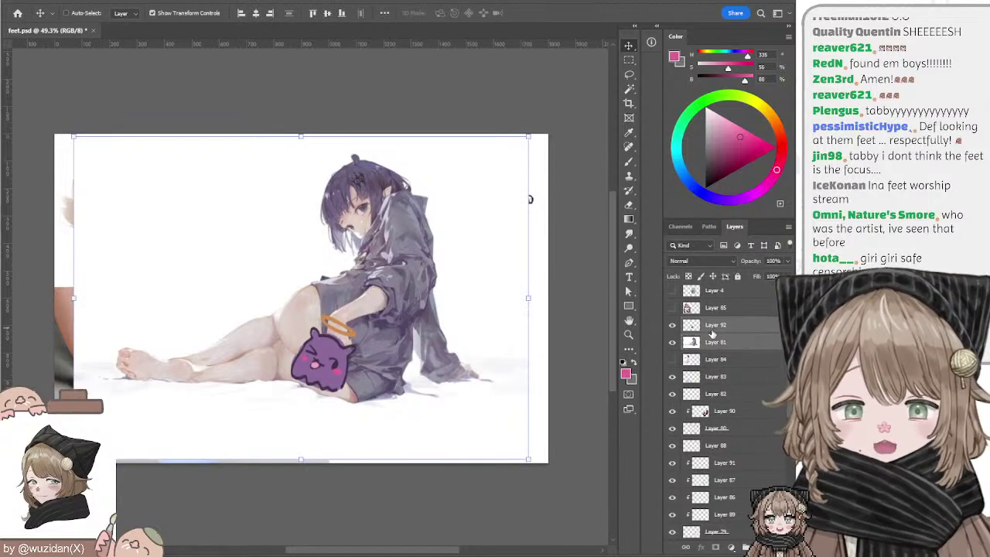
{"action": "key", "text": "ctrl+e"}
{"action": "left_click", "coordinate": [672, 337]}
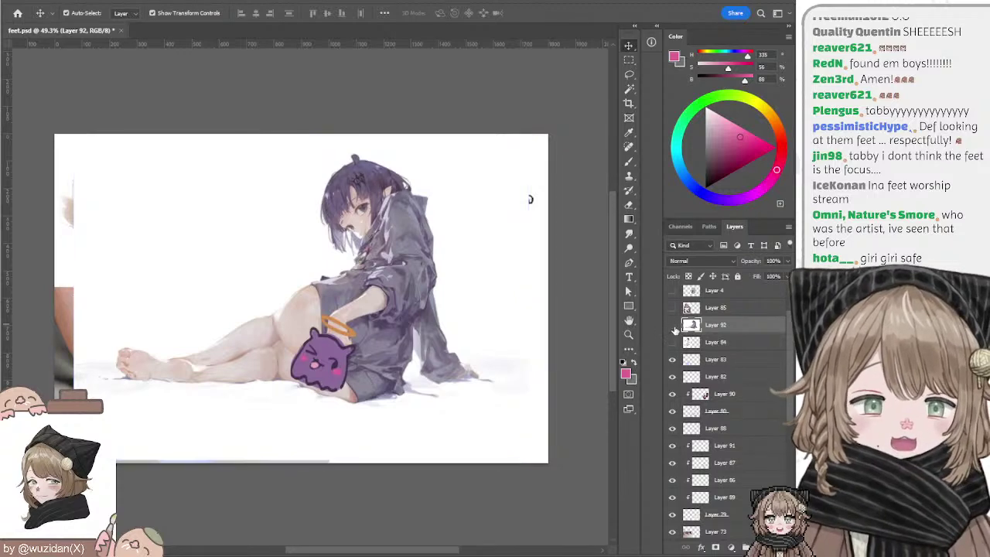
{"action": "left_click", "coordinate": [672, 327]}
{"action": "left_click", "coordinate": [673, 327]}
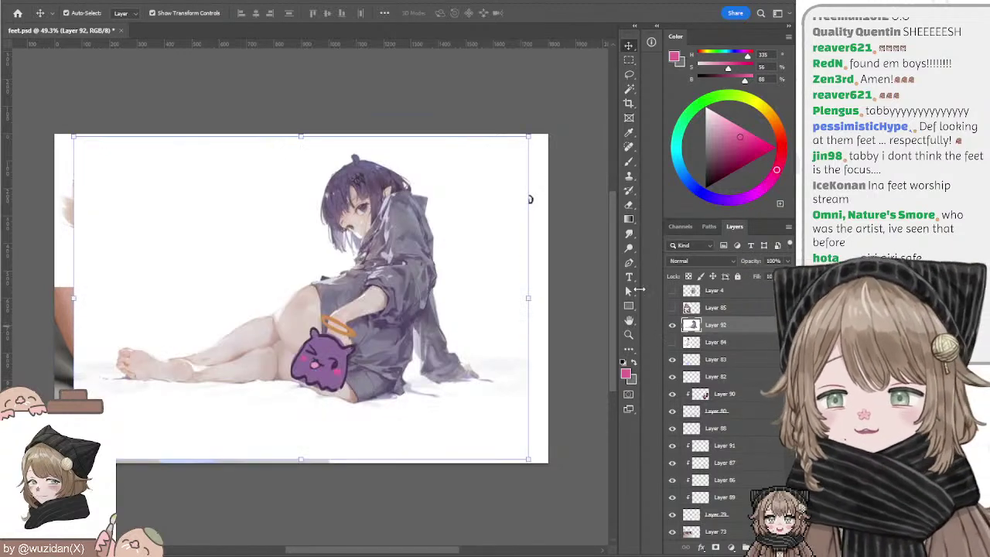
{"action": "left_click", "coordinate": [671, 326]}
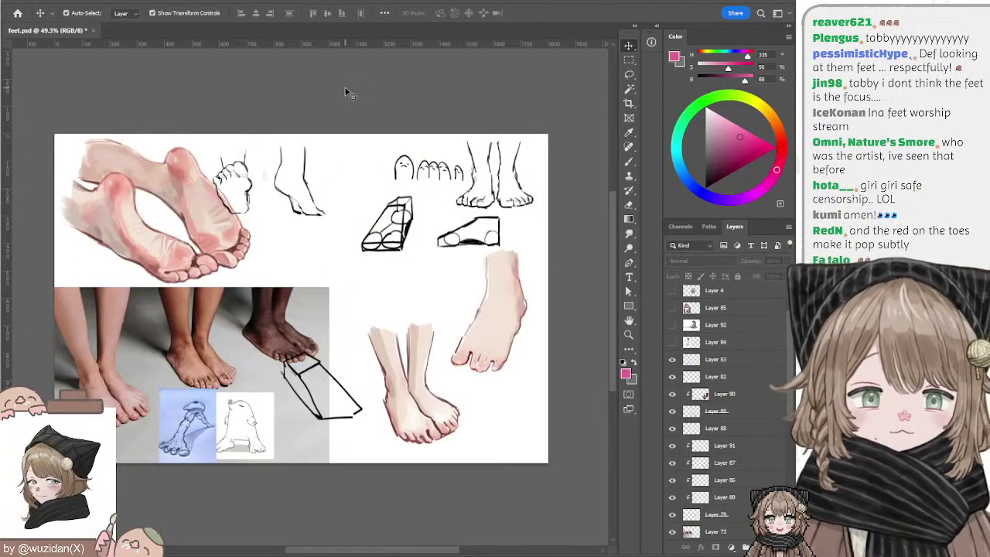
Step: On the right-hand feet layer, sample the skin tone and shift it toward saturated orange-brown
{"action": "left_click", "coordinate": [696, 395]}
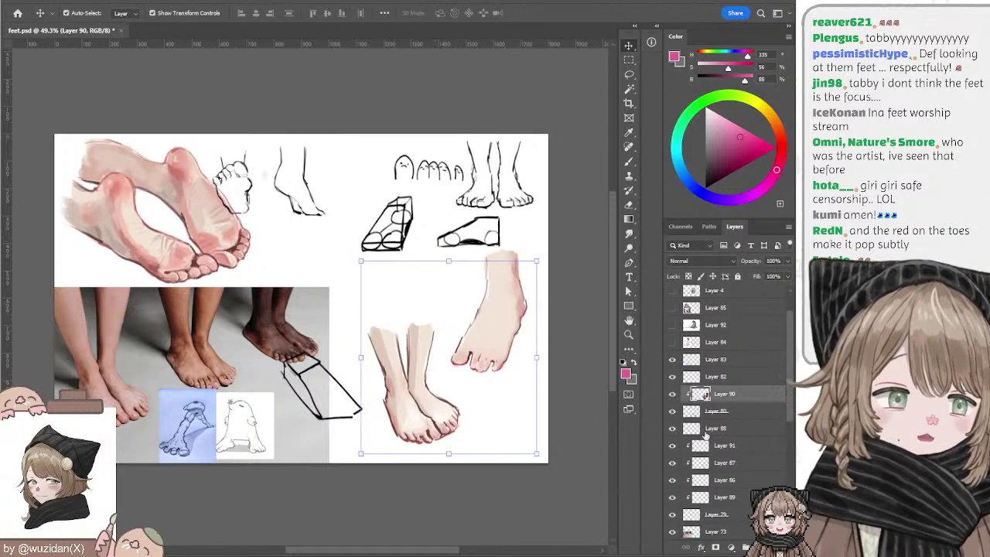
{"action": "key", "text": "b"}
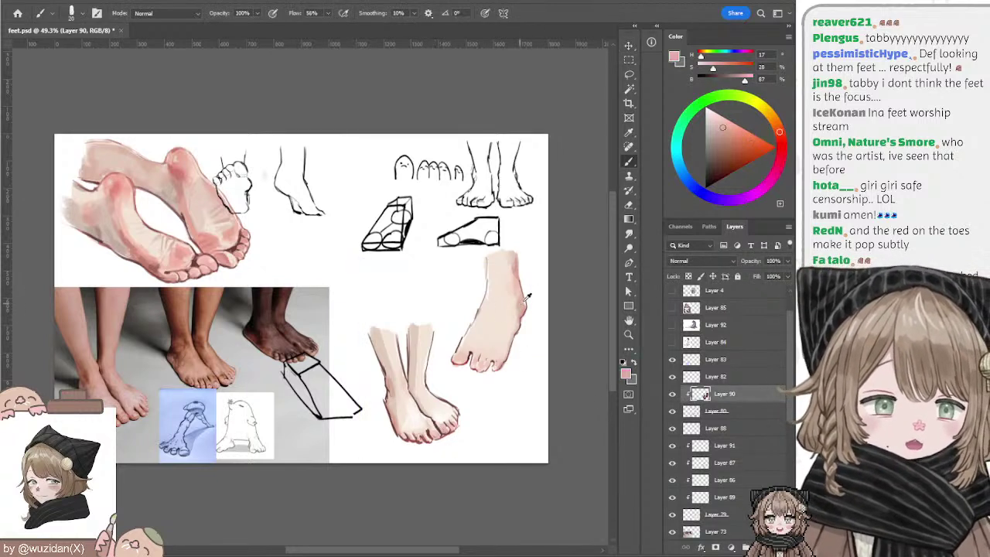
{"action": "left_click", "coordinate": [526, 299], "text": "alt"}
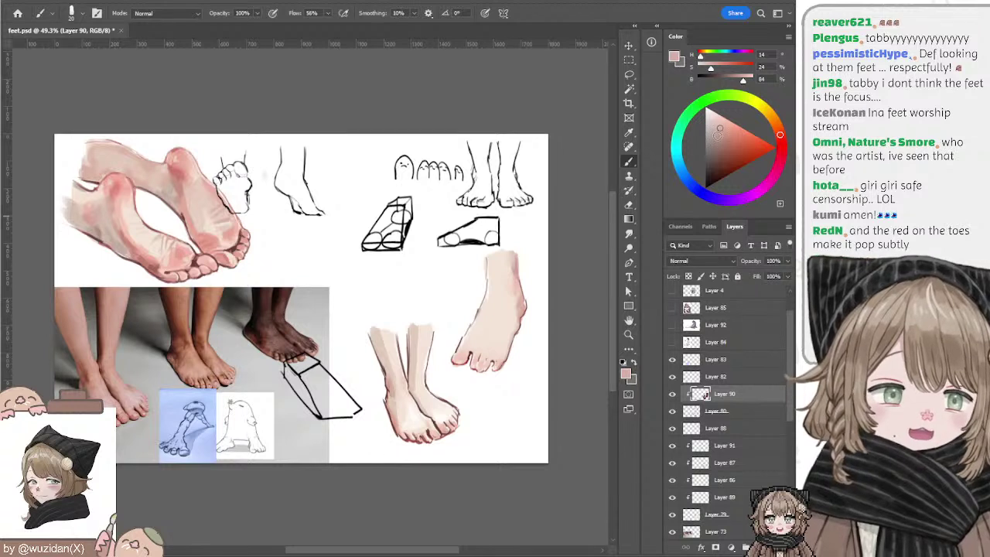
{"action": "left_click_drag", "start_coordinate": [719, 130], "coordinate": [718, 137]}
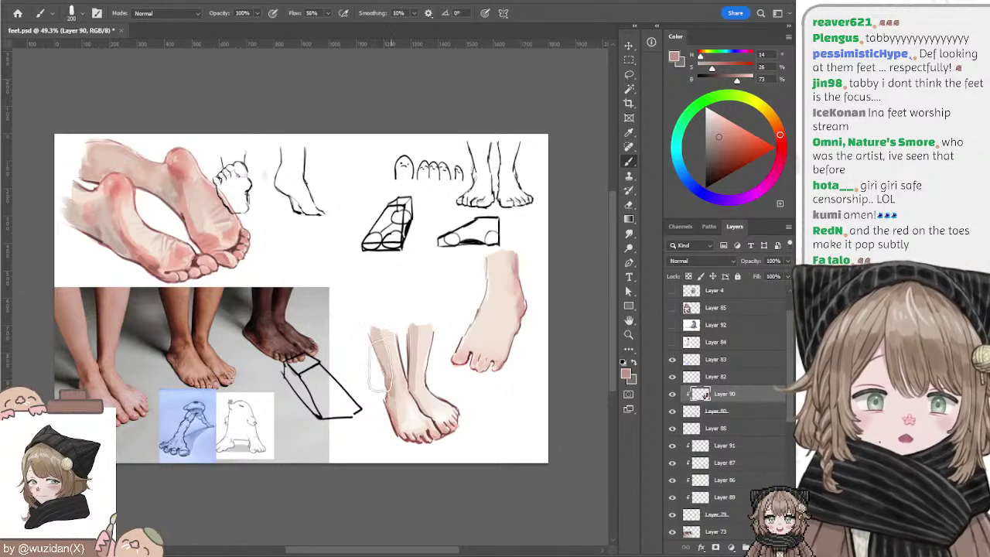
{"action": "left_click_drag", "start_coordinate": [400, 331], "coordinate": [410, 378]}
{"action": "left_click_drag", "start_coordinate": [718, 160], "coordinate": [727, 146]}
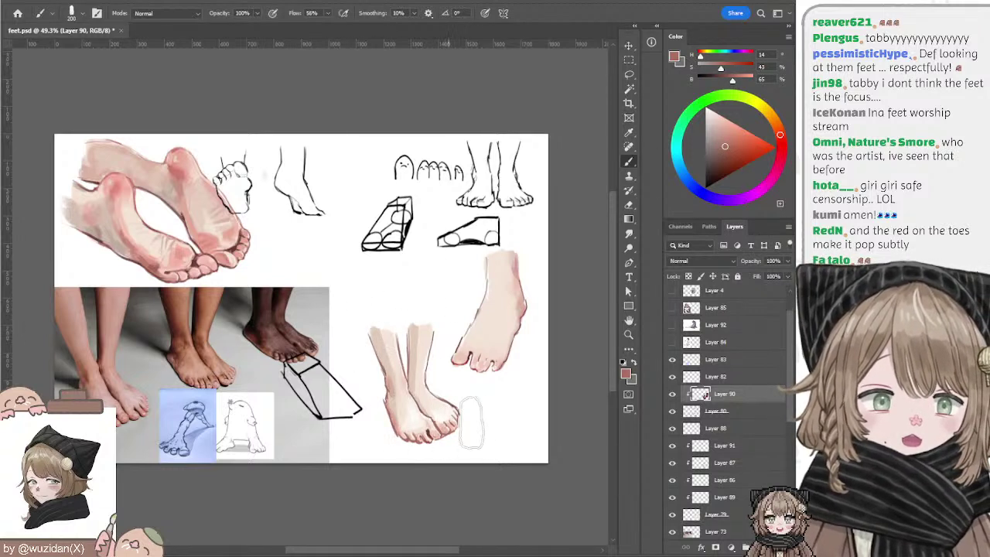
{"action": "left_click", "coordinate": [732, 142]}
{"action": "left_click", "coordinate": [776, 123]}
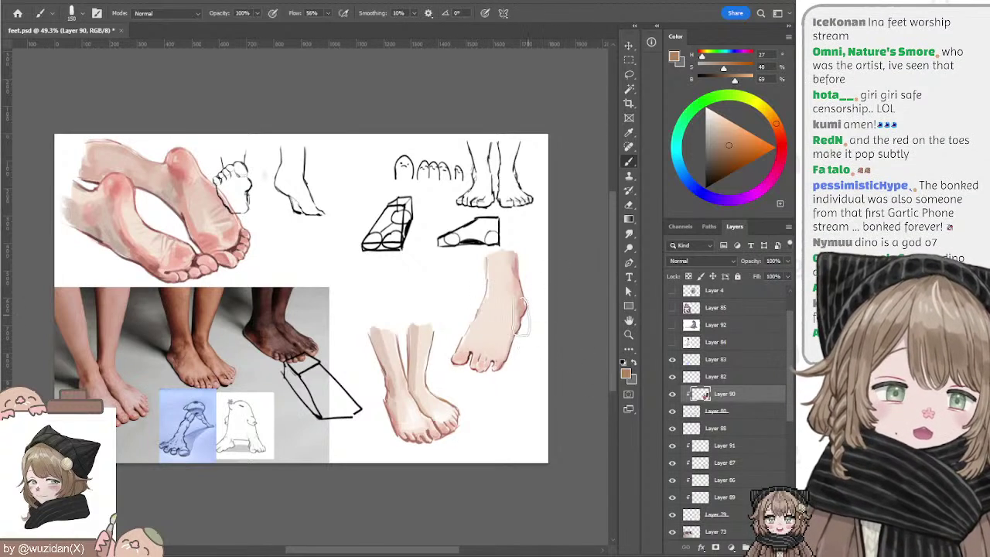
Step: Shade the side-view foot's right edge, then darken the brown with a finer brush
{"action": "left_click_drag", "start_coordinate": [518, 303], "coordinate": [511, 340]}
{"action": "left_click", "coordinate": [723, 154]}
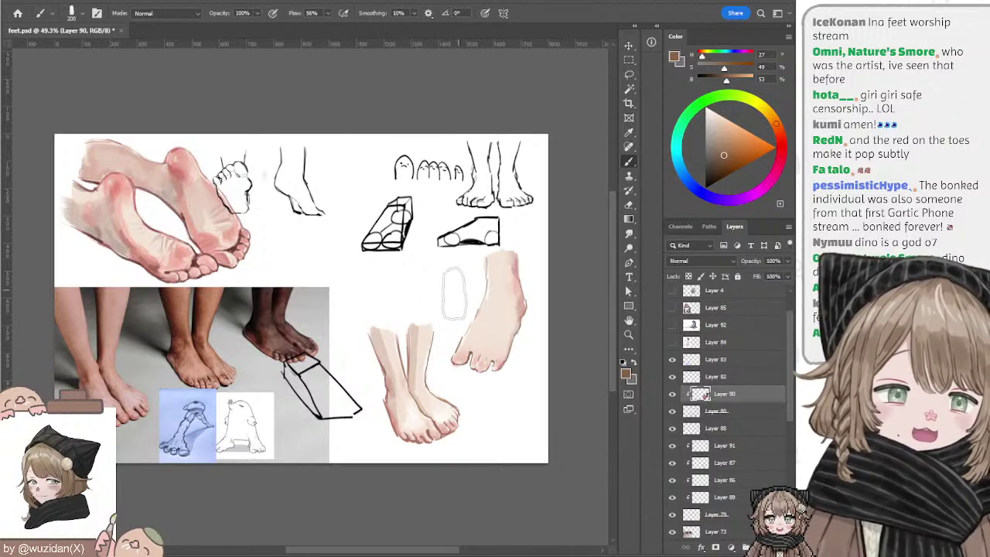
{"action": "key", "text": "bracketleft"}
{"action": "key", "text": "bracketleft"}
{"action": "key", "text": "bracketleft"}
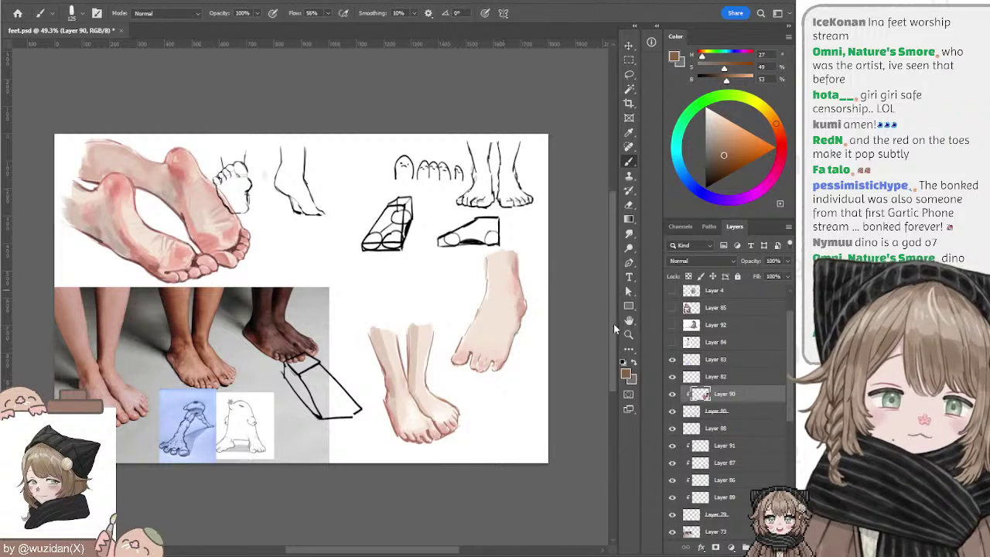
{"action": "left_click_drag", "start_coordinate": [723, 155], "coordinate": [729, 156]}
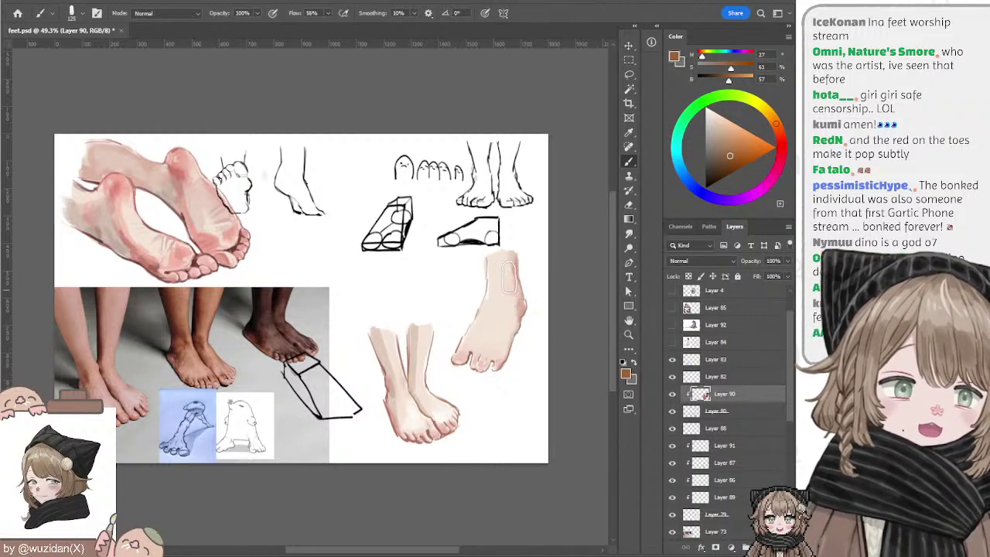
{"action": "key", "text": "bracketleft"}
{"action": "key", "text": "bracketleft"}
{"action": "key", "text": "bracketleft"}
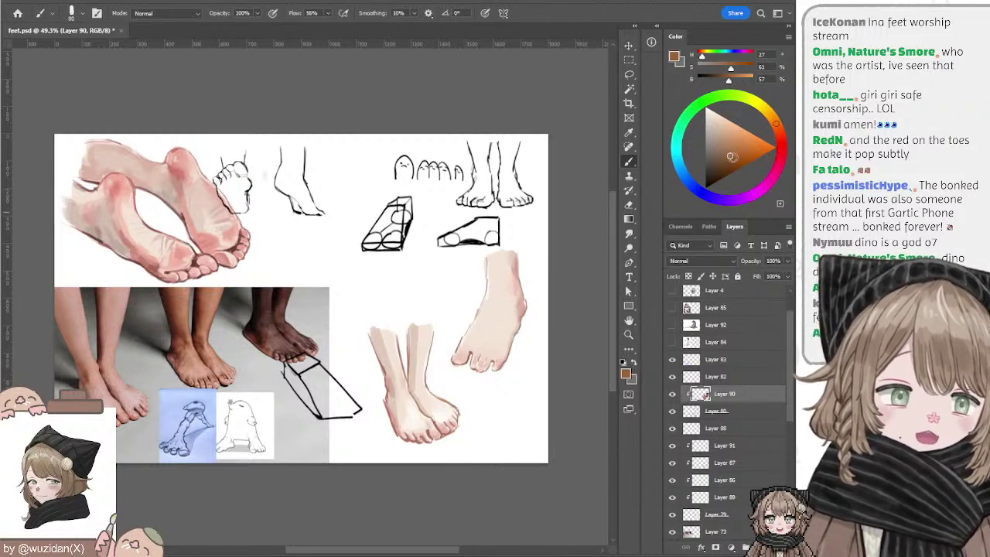
{"action": "left_click", "coordinate": [732, 149]}
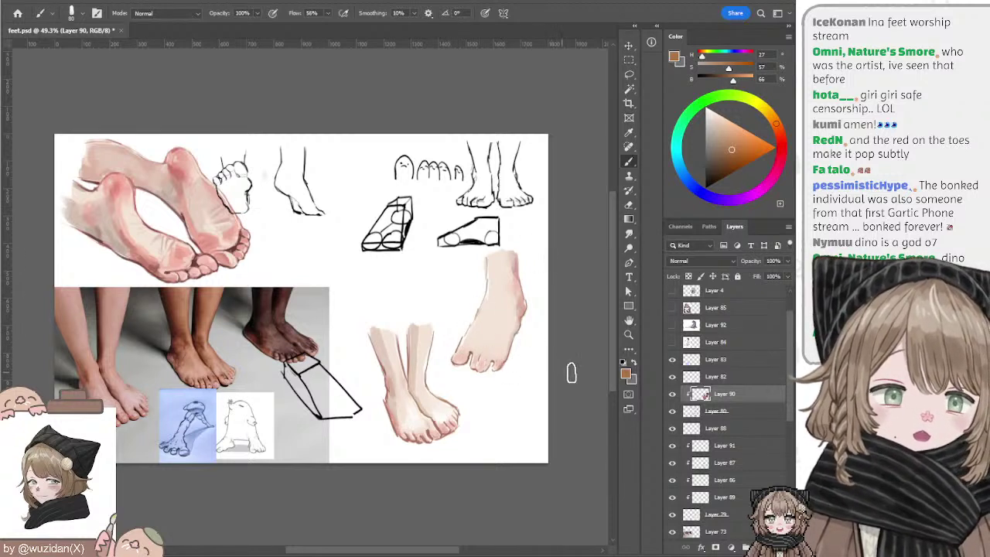
{"action": "left_click_drag", "start_coordinate": [466, 284], "coordinate": [450, 271]}
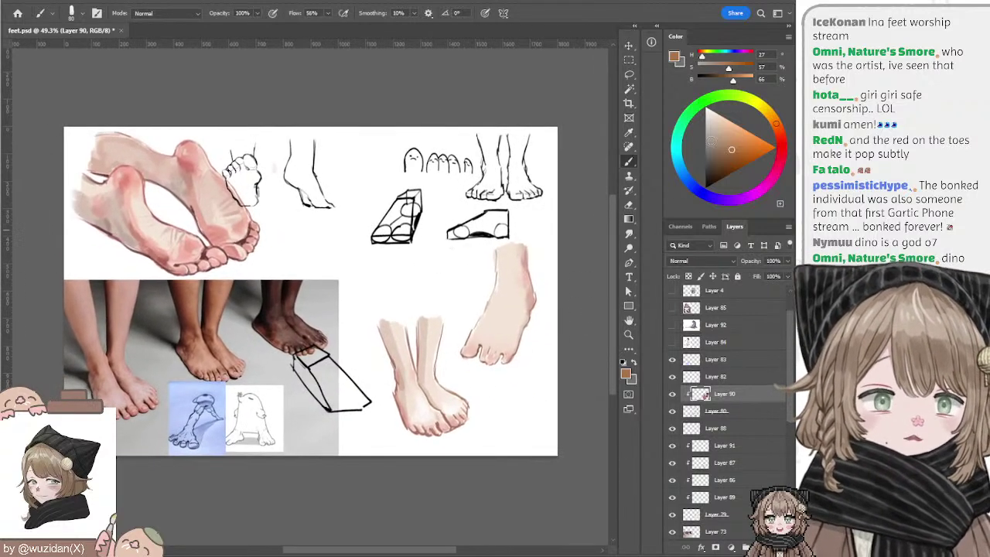
Step: Paint dark muted-brown shading between the lower feet's toes
{"action": "left_click", "coordinate": [712, 161]}
{"action": "left_click_drag", "start_coordinate": [437, 407], "coordinate": [438, 431]}
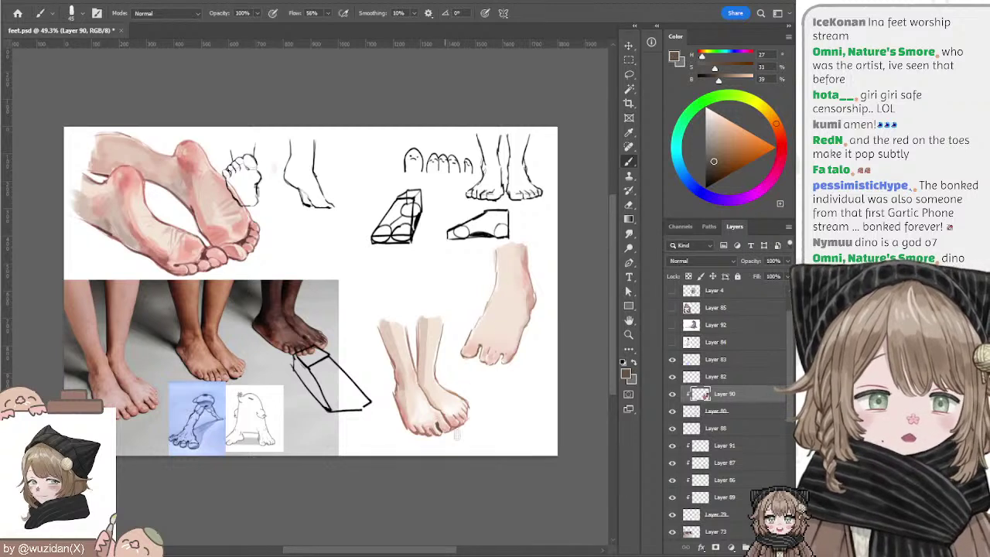
{"action": "left_click_drag", "start_coordinate": [737, 156], "coordinate": [726, 157]}
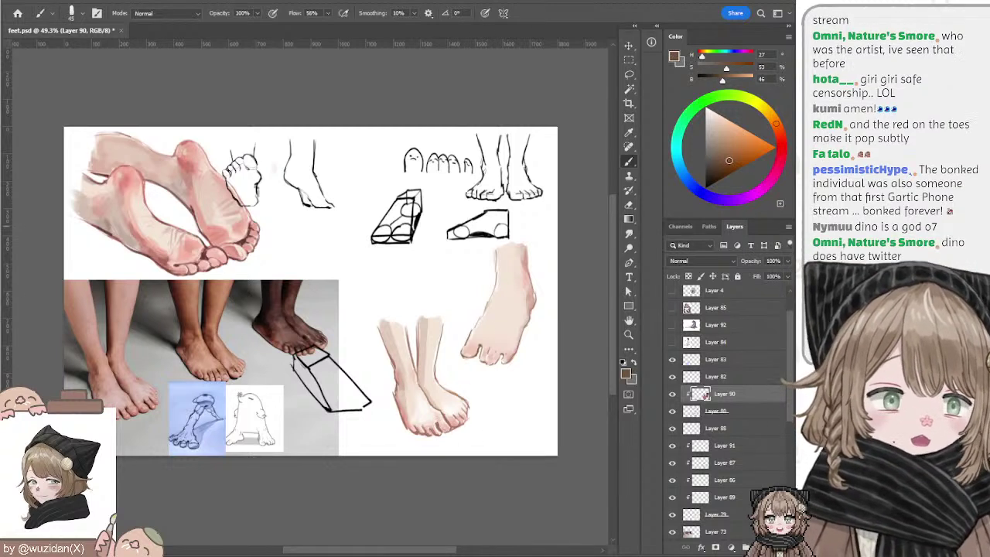
{"action": "left_click", "coordinate": [722, 160]}
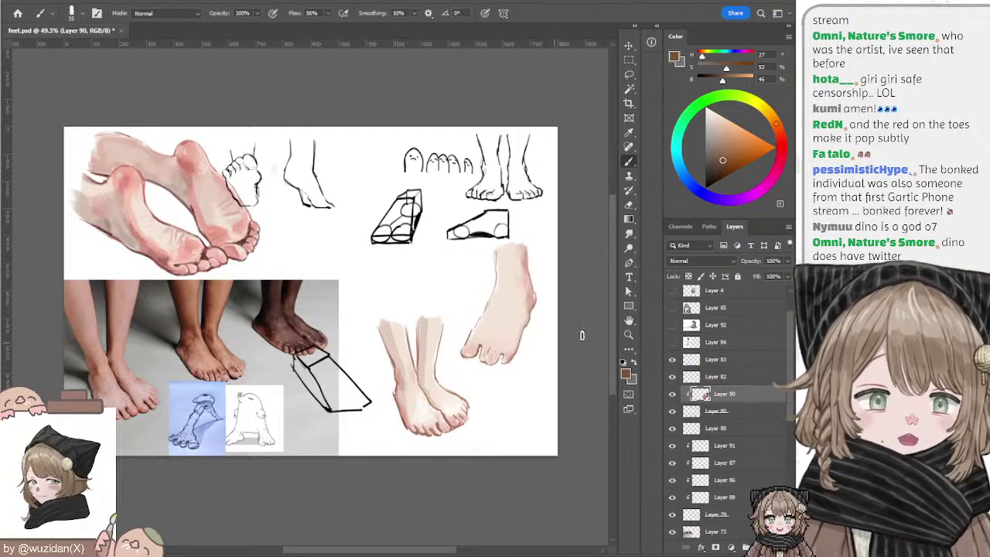
{"action": "scroll", "coordinate": [577, 256], "scroll_direction": "right", "scroll_amount": 1}
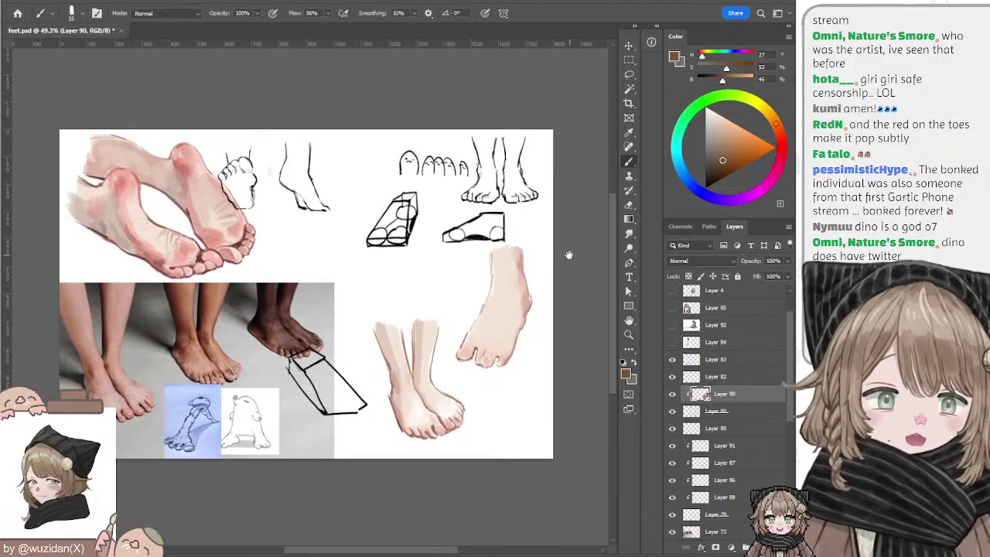
{"action": "key", "text": "alt+bracketleft"}
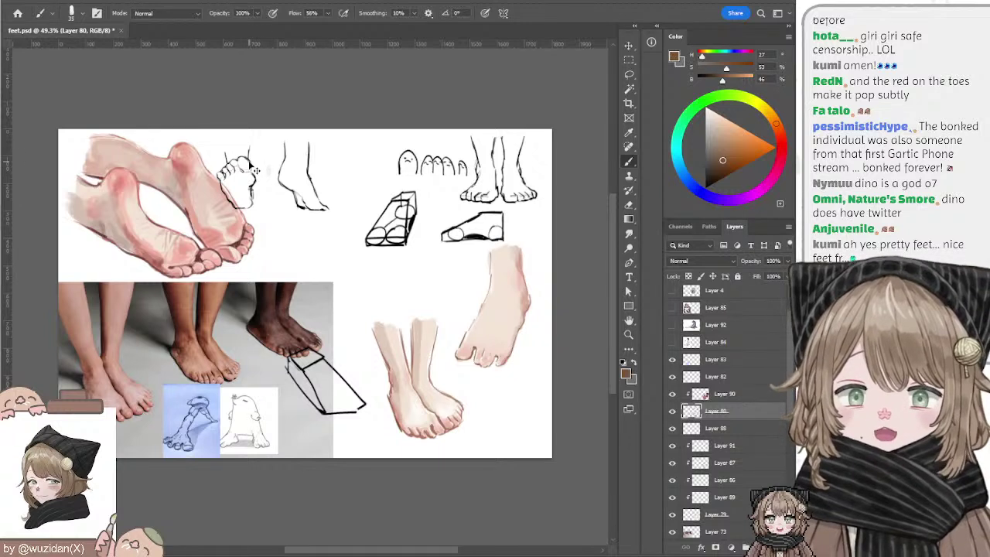
Step: Group Layers 90 through 73 into Group 4
{"action": "left_click", "coordinate": [456, 345], "text": "ctrl"}
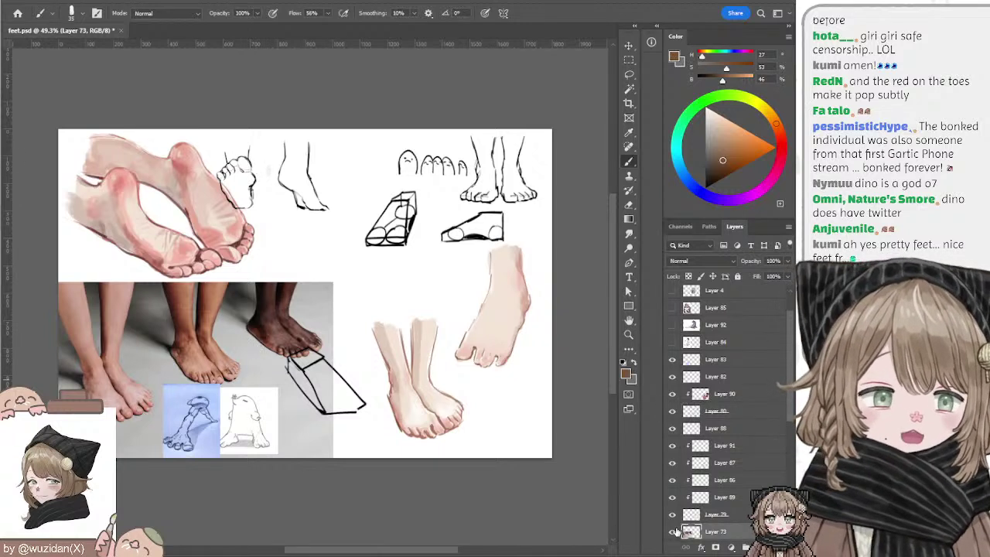
{"action": "left_click", "coordinate": [672, 531]}
{"action": "left_click", "coordinate": [716, 395], "text": "shift"}
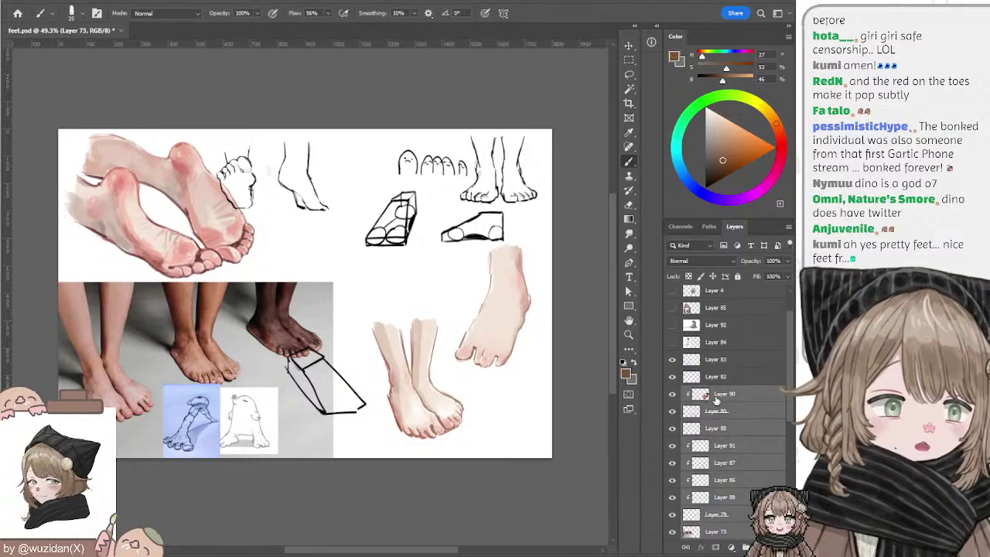
{"action": "key", "text": "ctrl+g"}
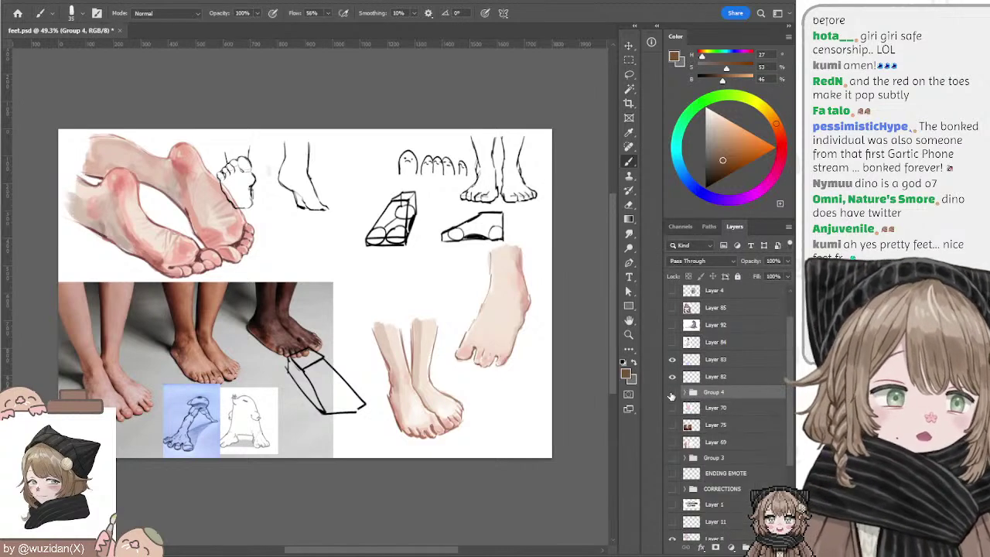
{"action": "left_click", "coordinate": [671, 393]}
{"action": "left_click", "coordinate": [672, 394]}
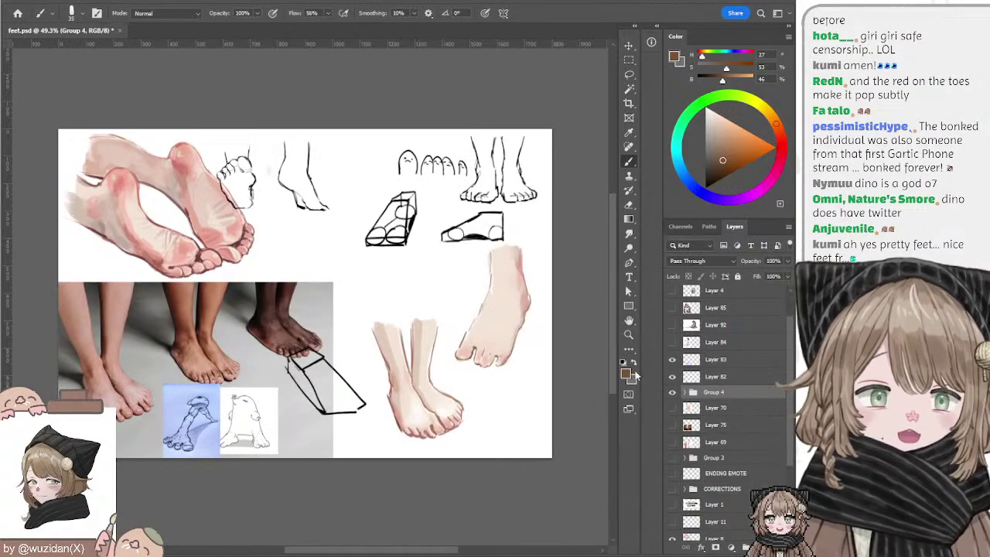
{"action": "left_click", "coordinate": [256, 192], "text": "ctrl"}
Step: Add new Layer 93 above Layer 83 outside Group 4, and hide Group 4
{"action": "key", "text": "l"}
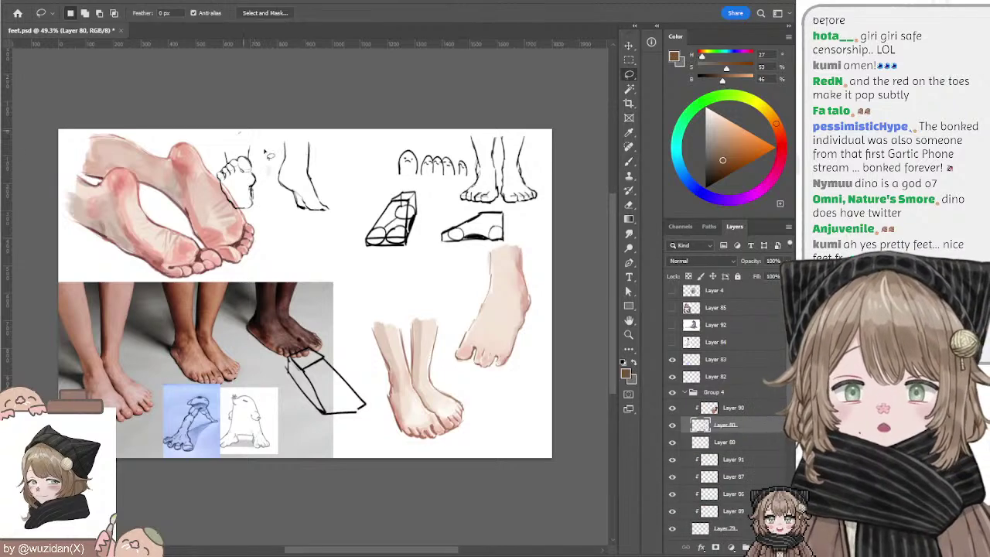
{"action": "key", "text": "ctrl+shift+alt+n"}
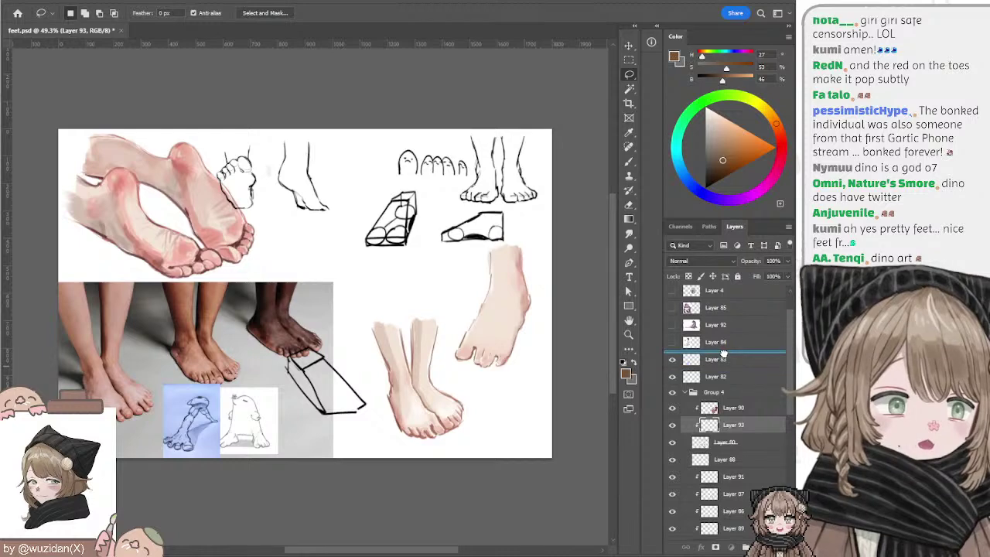
{"action": "left_click_drag", "start_coordinate": [709, 362], "coordinate": [709, 357]}
{"action": "left_click", "coordinate": [683, 409]}
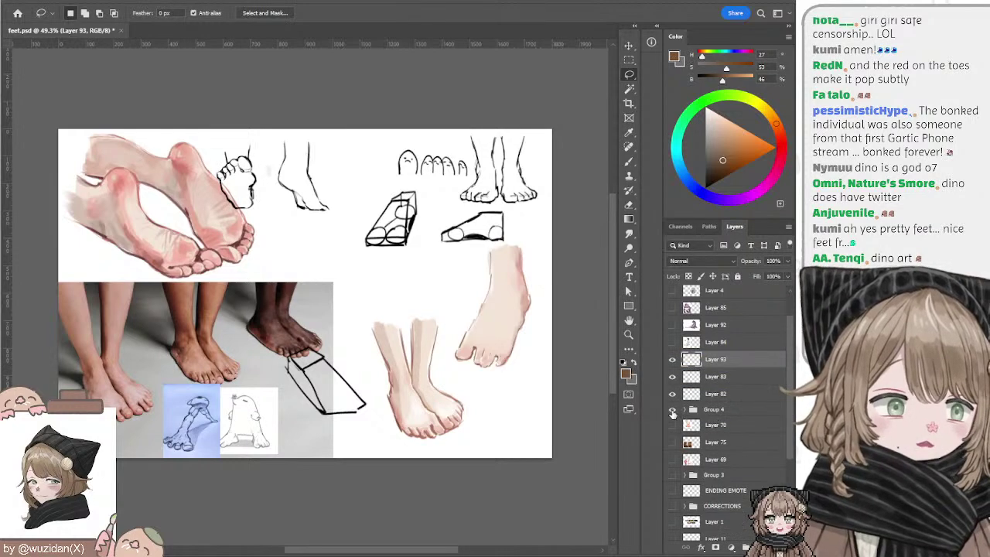
{"action": "left_click", "coordinate": [673, 410]}
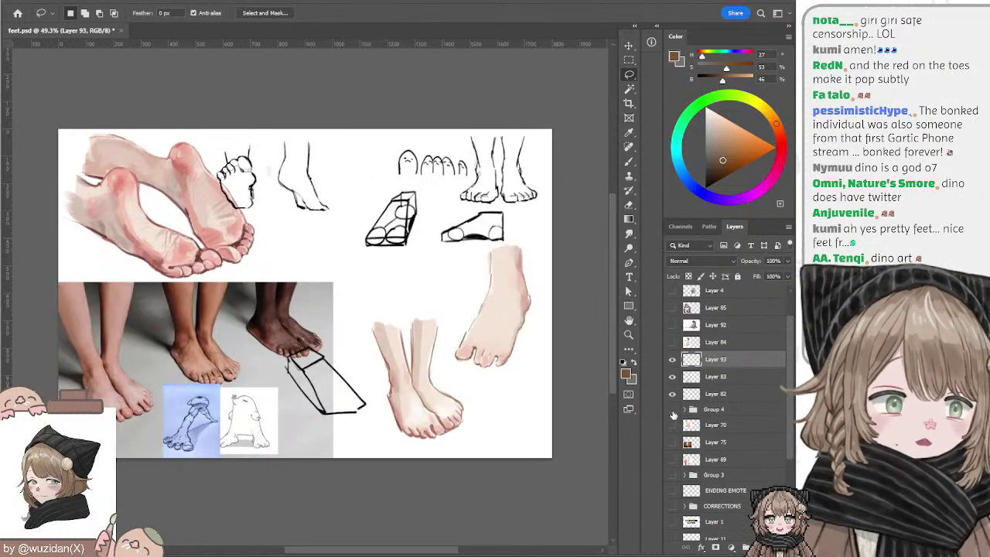
{"action": "left_click", "coordinate": [672, 410]}
Step: Show the Layer 69 foot photo and hide the leftover sketches on Layers 83 and 82
{"action": "left_click", "coordinate": [672, 425]}
{"action": "left_click", "coordinate": [672, 441]}
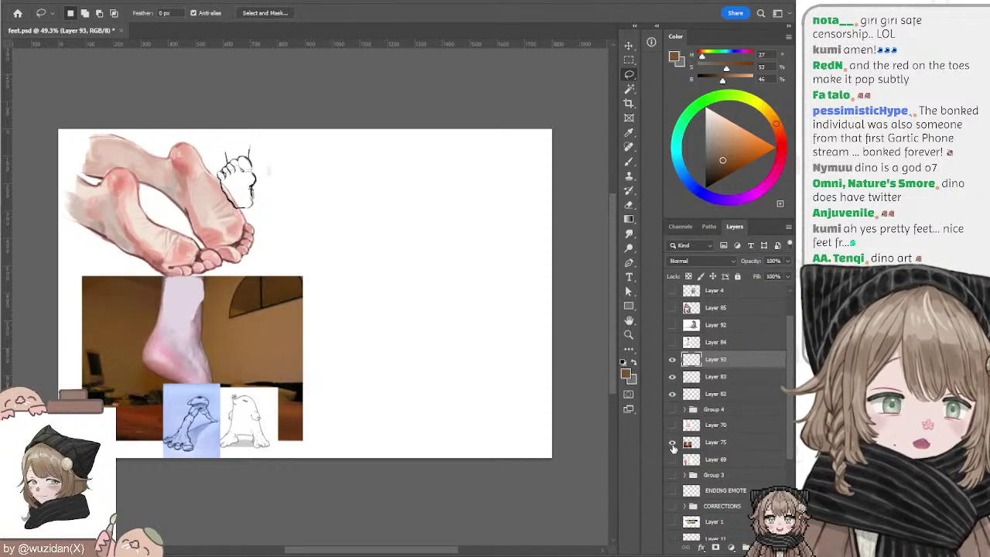
{"action": "left_click", "coordinate": [672, 441]}
{"action": "left_click", "coordinate": [672, 460]}
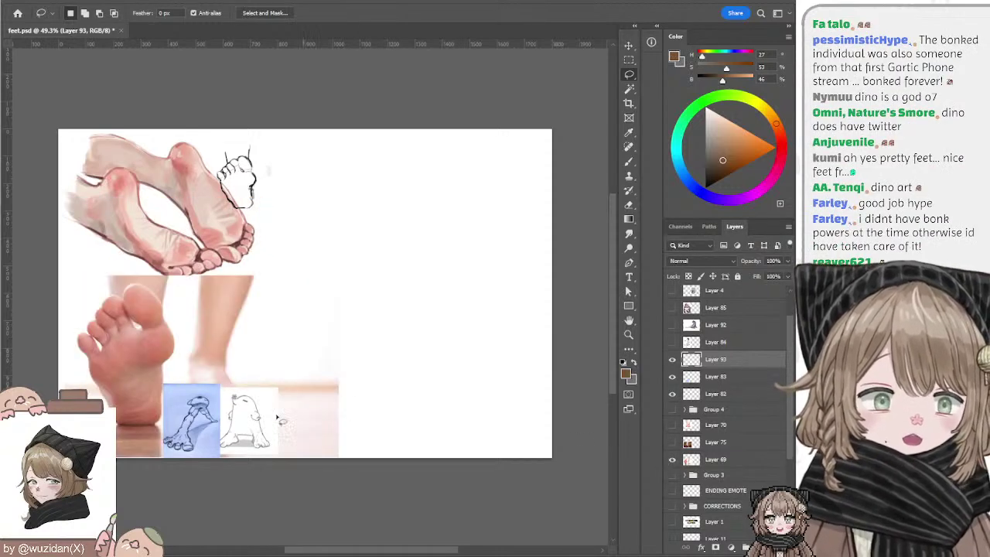
{"action": "left_click", "coordinate": [715, 375]}
{"action": "left_click_drag", "start_coordinate": [672, 376], "coordinate": [672, 393]}
{"action": "left_click", "coordinate": [715, 392], "text": "shift"}
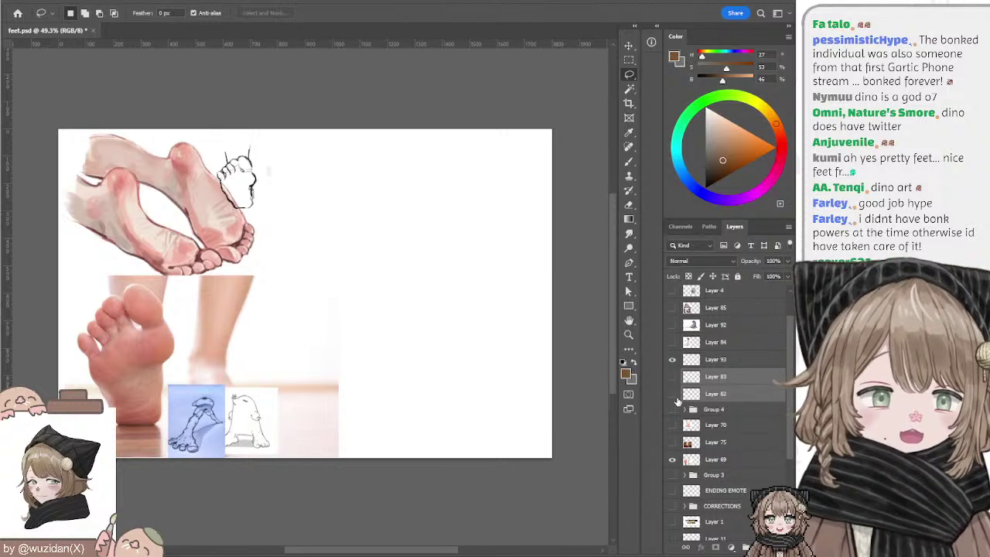
Step: Select the Layer 69 photo and briefly preview the sketch layers, keeping the photo visible
{"action": "left_click", "coordinate": [287, 385], "text": "ctrl"}
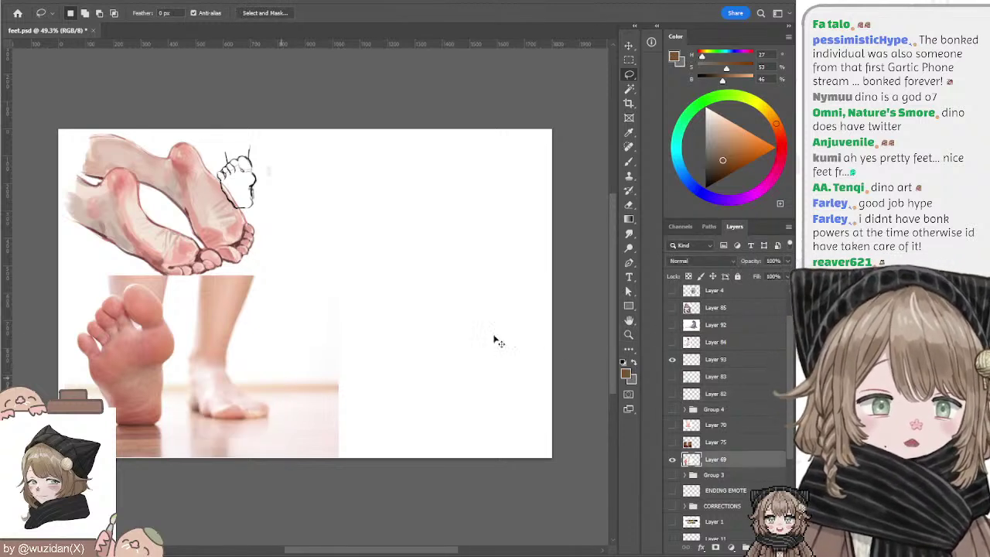
{"action": "left_click", "coordinate": [672, 341]}
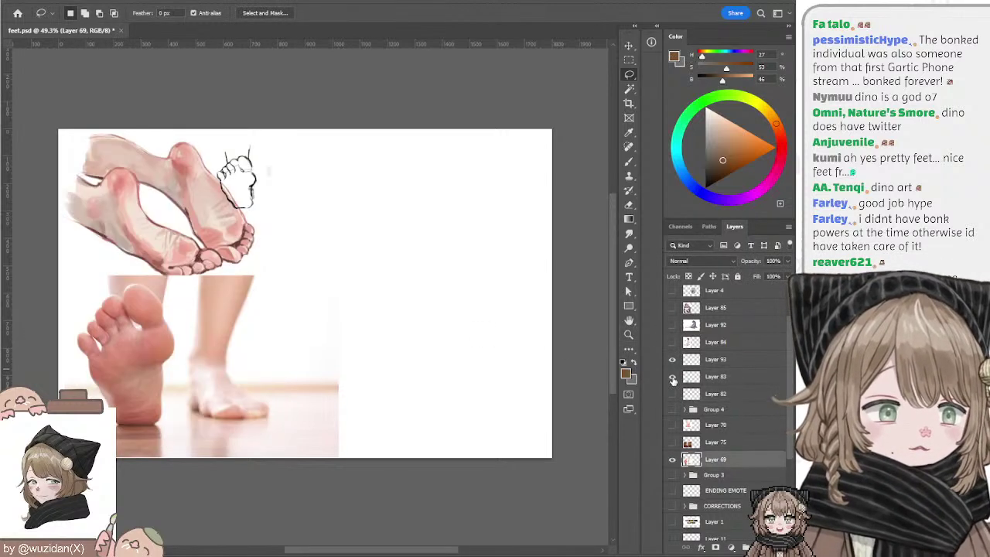
{"action": "left_click", "coordinate": [672, 375]}
{"action": "left_click", "coordinate": [671, 394]}
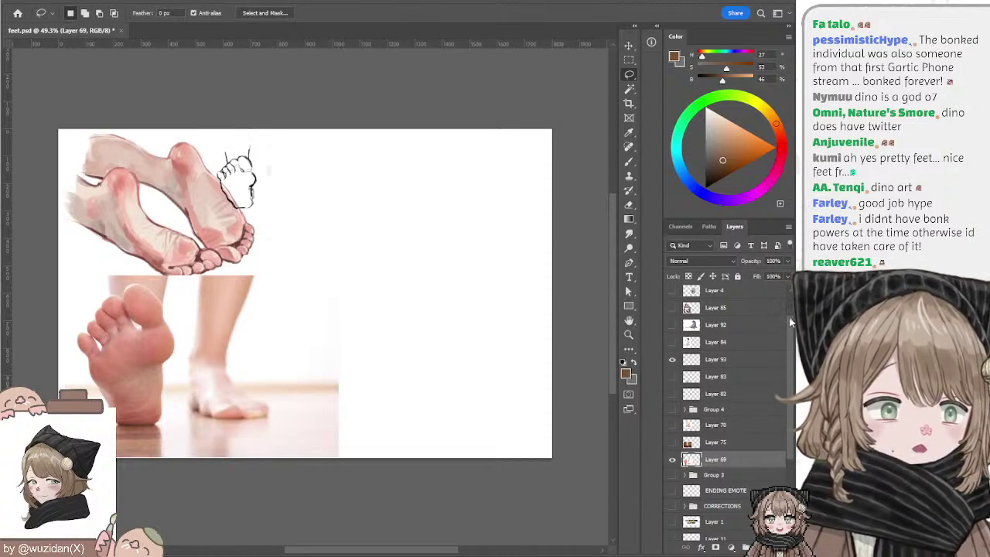
{"action": "scroll", "coordinate": [756, 356], "scroll_direction": "down", "scroll_amount": 3}
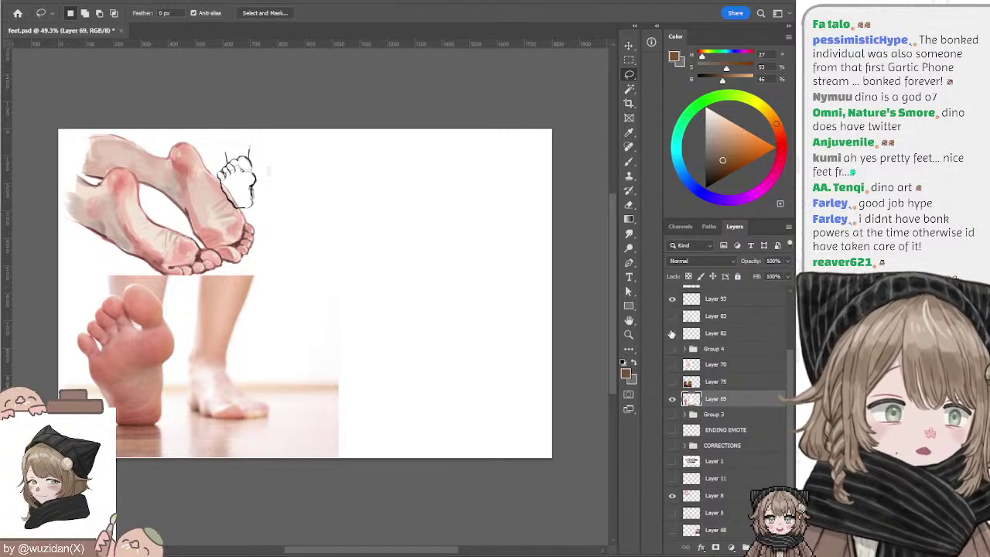
{"action": "left_click", "coordinate": [672, 333]}
{"action": "left_click", "coordinate": [671, 316]}
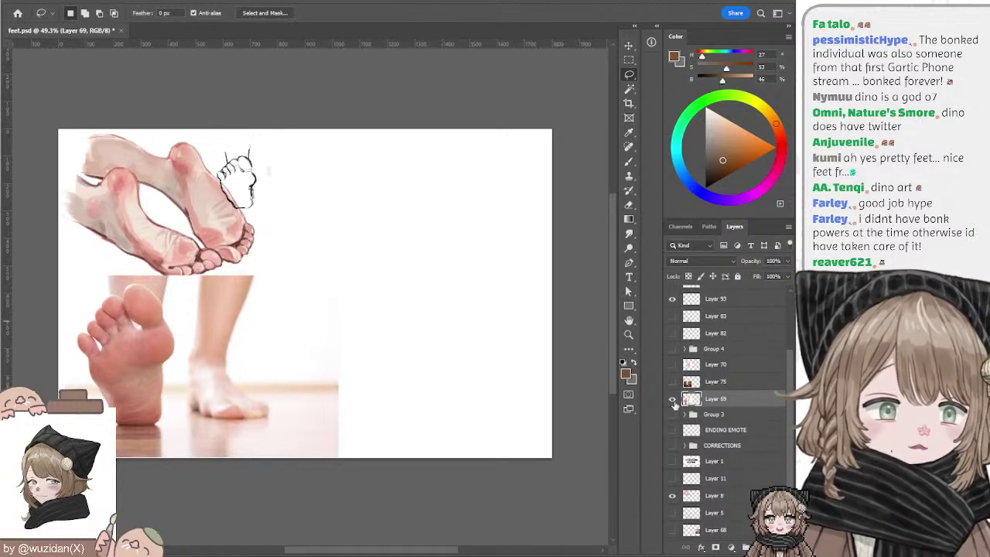
{"action": "left_click", "coordinate": [672, 399]}
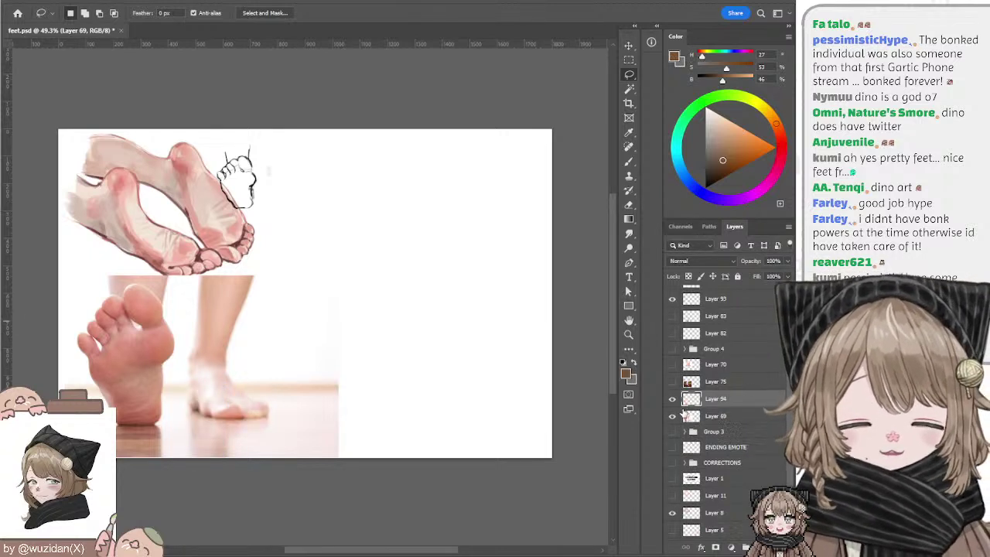
Step: Move the small front-view foot doodle into the empty right area and enlarge it to about 248%
{"action": "left_click_drag", "start_coordinate": [262, 199], "coordinate": [435, 374]}
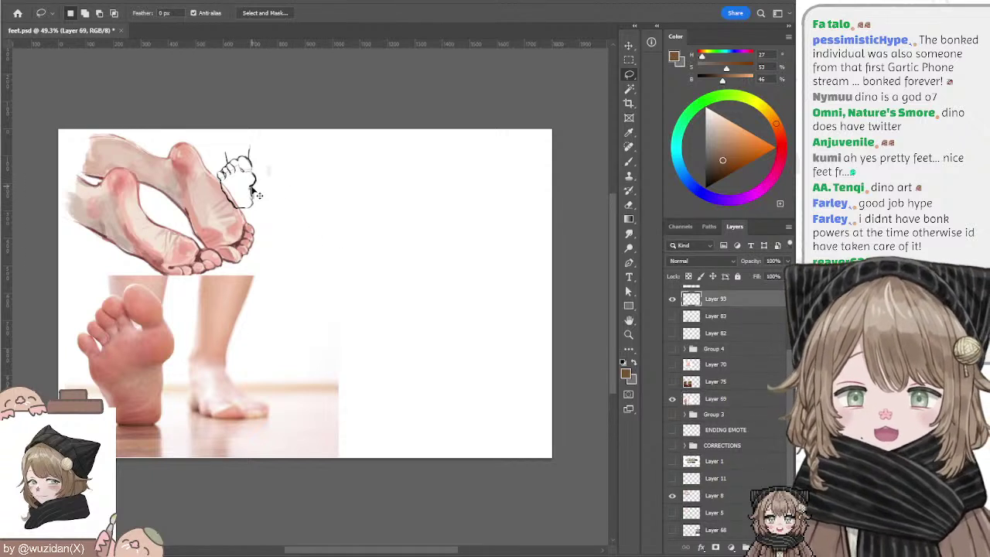
{"action": "left_click", "coordinate": [629, 46]}
{"action": "mouse_move", "coordinate": [426, 317]}
{"action": "left_mouse_down"}
{"action": "mouse_move", "coordinate": [463, 264]}
{"action": "mouse_move", "coordinate": [429, 332]}
{"action": "left_mouse_up"}
{"action": "key", "text": "Return"}
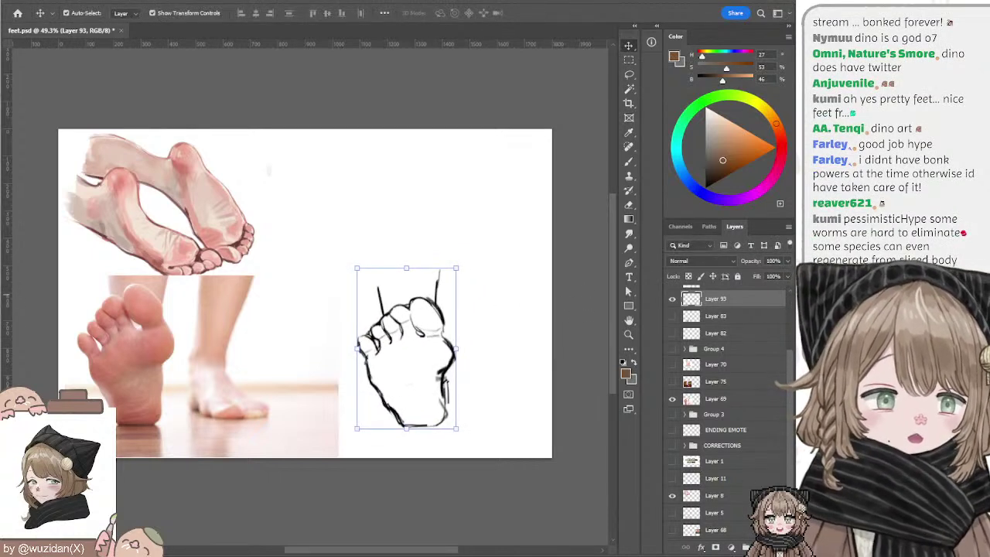
Step: Create Layer 94 directly beneath the doodle layer and pick a light pink skin colour
{"action": "left_click", "coordinate": [762, 546]}
{"action": "key", "text": "ctrl+z"}
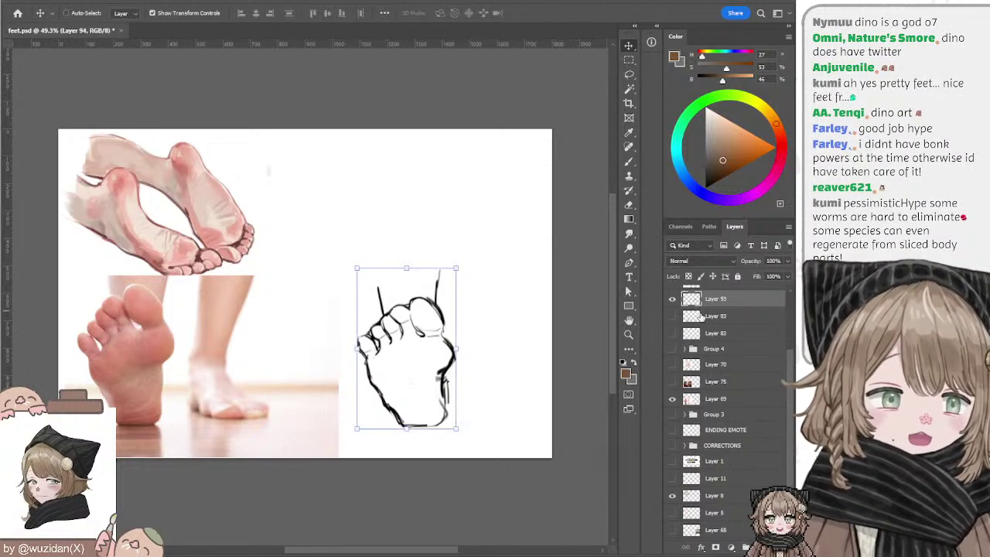
{"action": "left_click", "coordinate": [703, 316]}
{"action": "key", "text": "ctrl+shift+alt+n"}
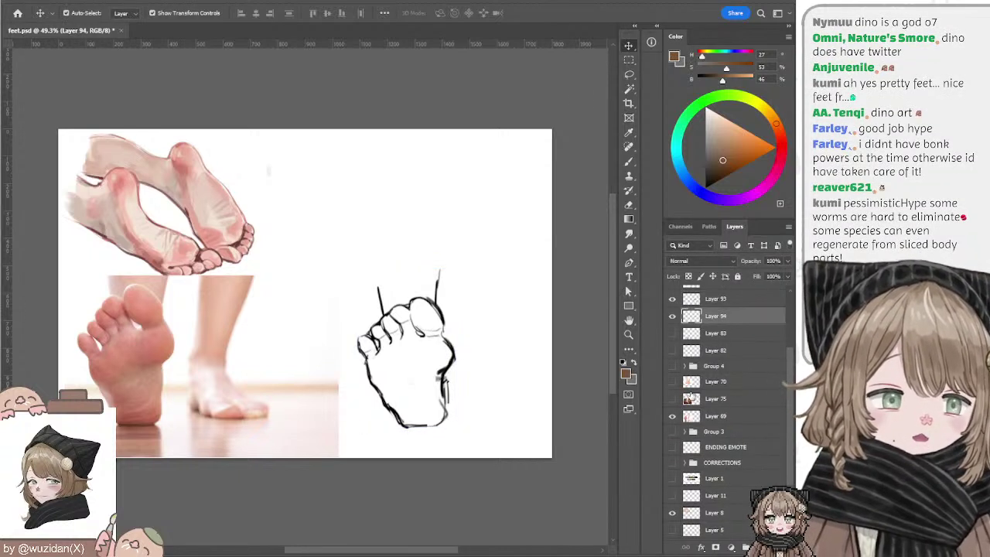
{"action": "left_click", "coordinate": [722, 120]}
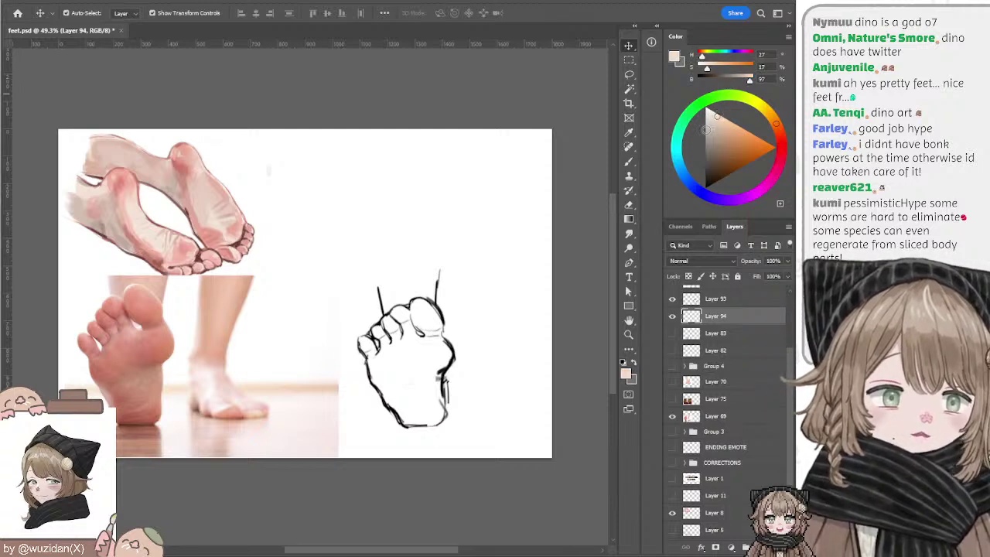
Step: Paint a flat light-pink fill over the doodle's toes, top and lower foot, then add Layer 95
{"action": "key", "text": "b"}
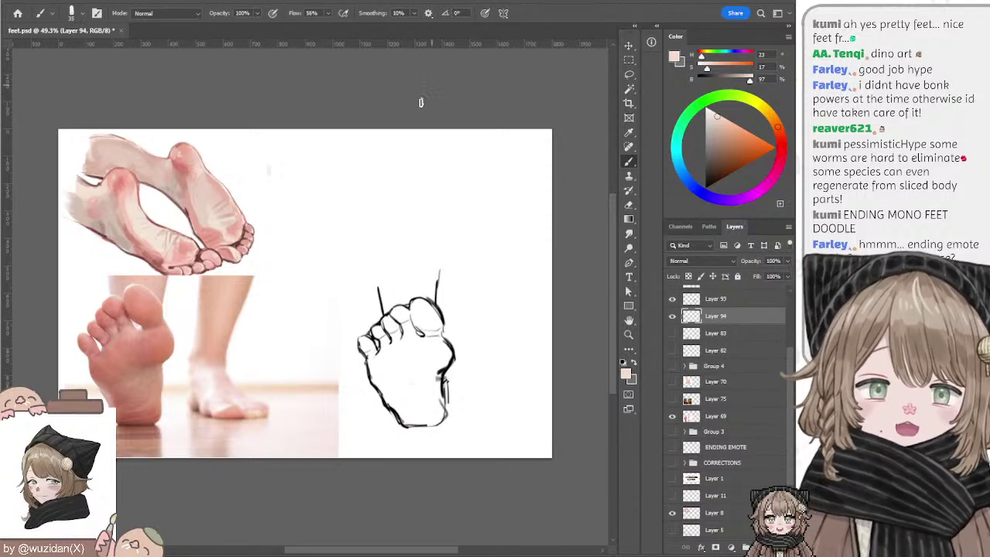
{"action": "mouse_move", "coordinate": [375, 339]}
{"action": "left_mouse_down"}
{"action": "mouse_move", "coordinate": [365, 350]}
{"action": "mouse_move", "coordinate": [384, 344]}
{"action": "mouse_move", "coordinate": [376, 326]}
{"action": "mouse_move", "coordinate": [390, 349]}
{"action": "mouse_move", "coordinate": [394, 312]}
{"action": "mouse_move", "coordinate": [408, 314]}
{"action": "mouse_move", "coordinate": [382, 285]}
{"action": "mouse_move", "coordinate": [433, 269]}
{"action": "left_mouse_up"}
{"action": "mouse_move", "coordinate": [378, 287]}
{"action": "left_mouse_down"}
{"action": "mouse_move", "coordinate": [434, 272]}
{"action": "mouse_move", "coordinate": [424, 293]}
{"action": "mouse_move", "coordinate": [401, 289]}
{"action": "mouse_move", "coordinate": [433, 340]}
{"action": "mouse_move", "coordinate": [437, 313]}
{"action": "mouse_move", "coordinate": [449, 360]}
{"action": "mouse_move", "coordinate": [439, 380]}
{"action": "mouse_move", "coordinate": [399, 348]}
{"action": "mouse_move", "coordinate": [396, 411]}
{"action": "mouse_move", "coordinate": [438, 414]}
{"action": "mouse_move", "coordinate": [436, 368]}
{"action": "left_mouse_up"}
{"action": "mouse_move", "coordinate": [427, 402]}
{"action": "left_mouse_down"}
{"action": "mouse_move", "coordinate": [410, 362]}
{"action": "mouse_move", "coordinate": [396, 377]}
{"action": "mouse_move", "coordinate": [415, 404]}
{"action": "left_mouse_up"}
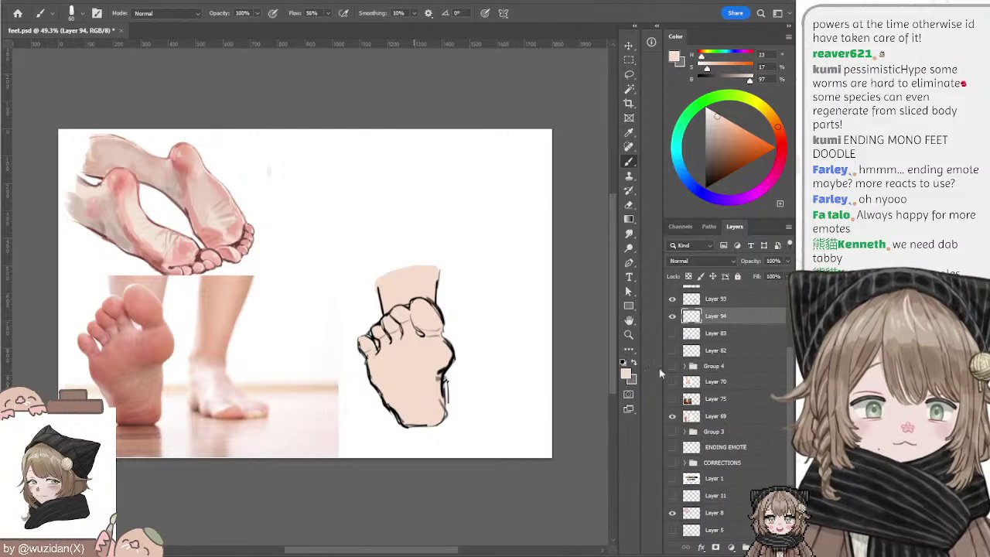
{"action": "key", "text": "ctrl+shift+alt+n"}
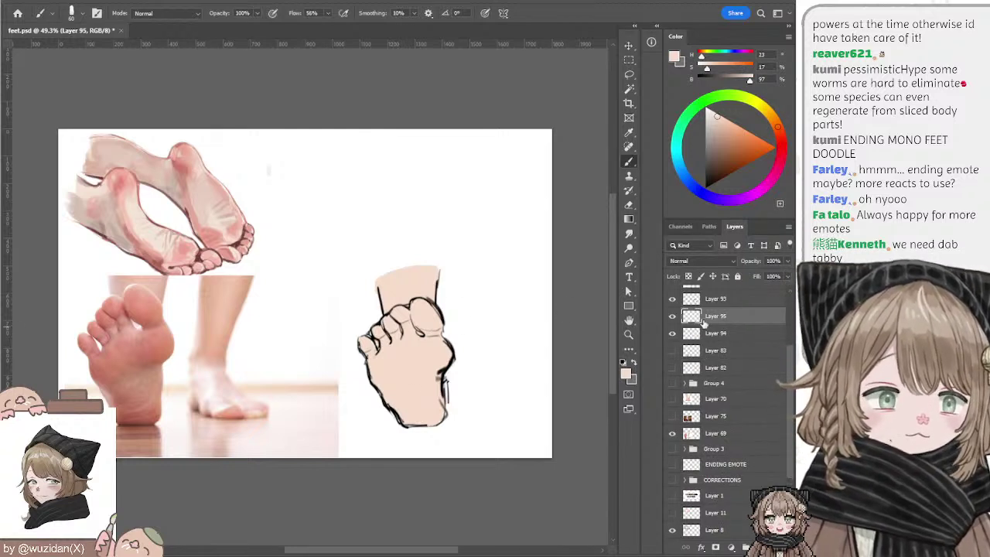
Step: Clip Layer 95 to the skin fill and pick a lighter salmon-red shading colour with a bigger brush
{"action": "left_click", "coordinate": [703, 324], "text": "alt"}
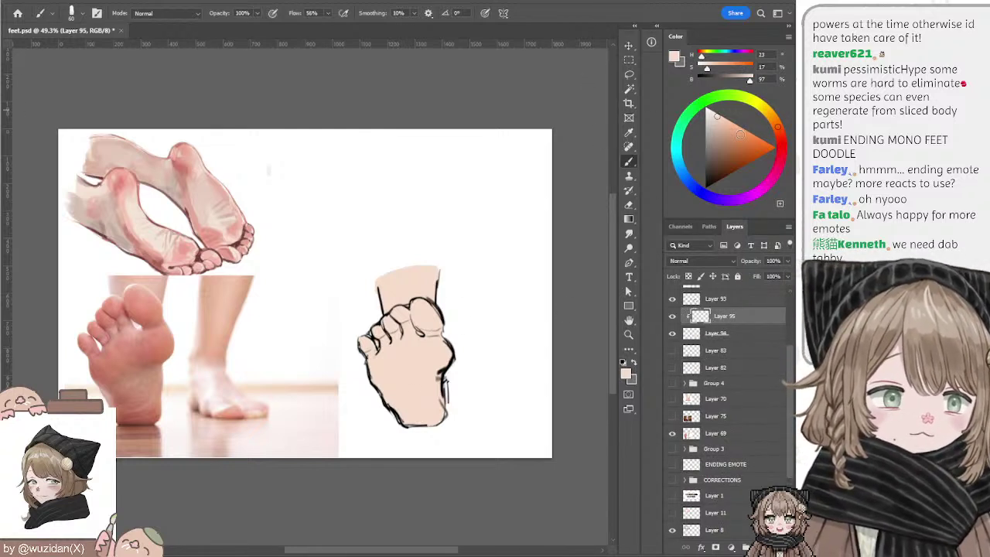
{"action": "left_click", "coordinate": [738, 133]}
{"action": "left_click", "coordinate": [779, 144]}
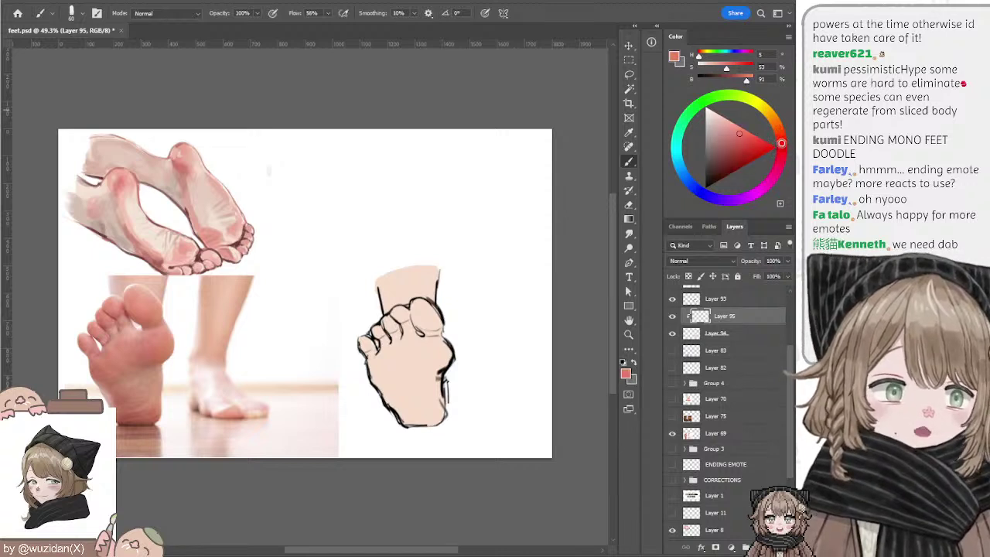
{"action": "left_click_drag", "start_coordinate": [736, 135], "coordinate": [727, 130]}
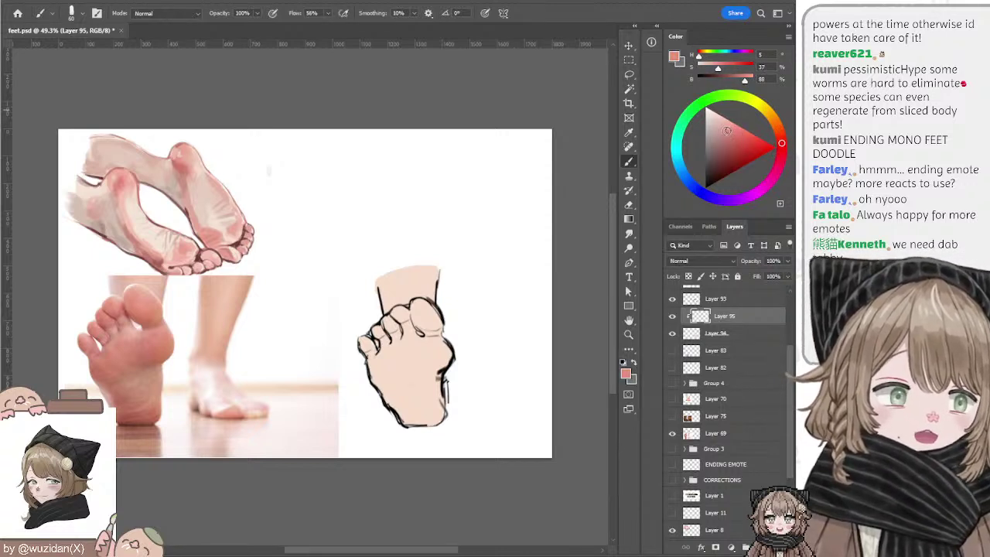
{"action": "key", "text": "bracketright"}
{"action": "key", "text": "bracketright"}
{"action": "key", "text": "bracketright"}
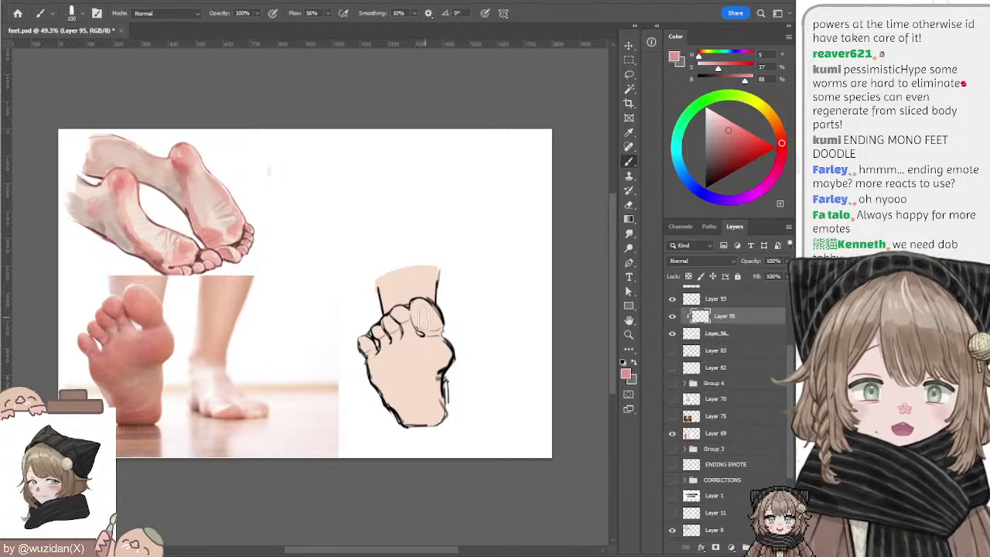
{"action": "key", "text": "bracketright"}
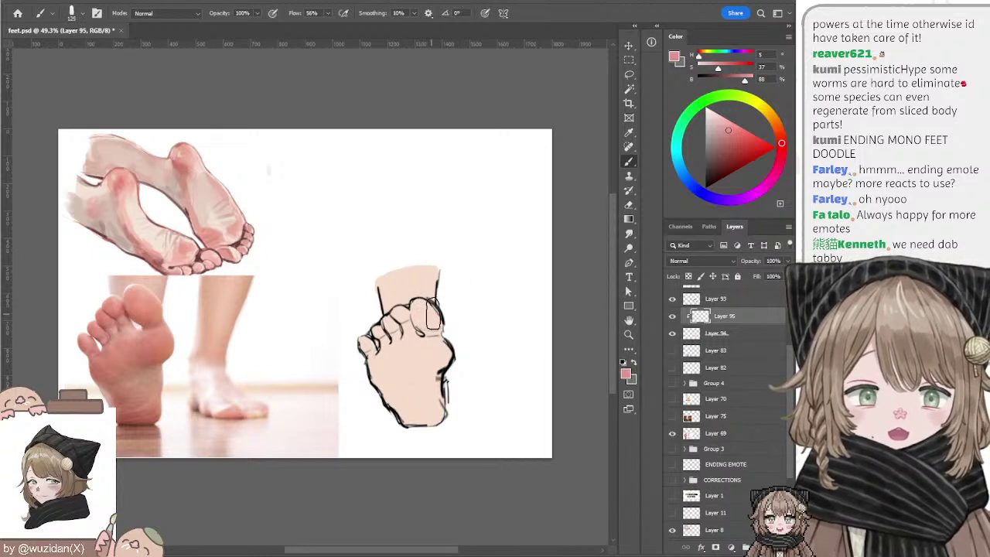
Step: Sample the doodle's beige skin tone and adjust it into a more saturated peach
{"action": "left_click", "coordinate": [429, 313], "text": "alt"}
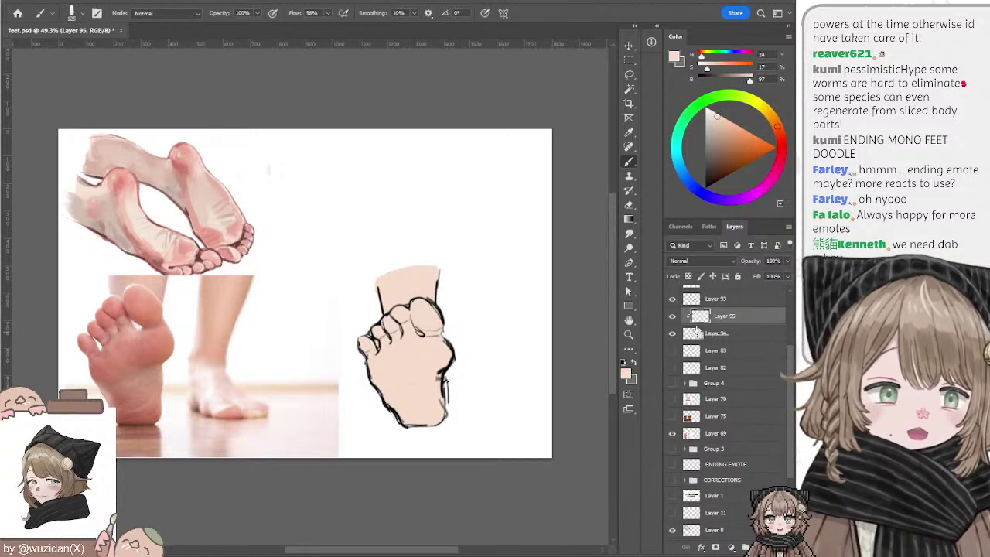
{"action": "left_click", "coordinate": [363, 351], "text": "alt"}
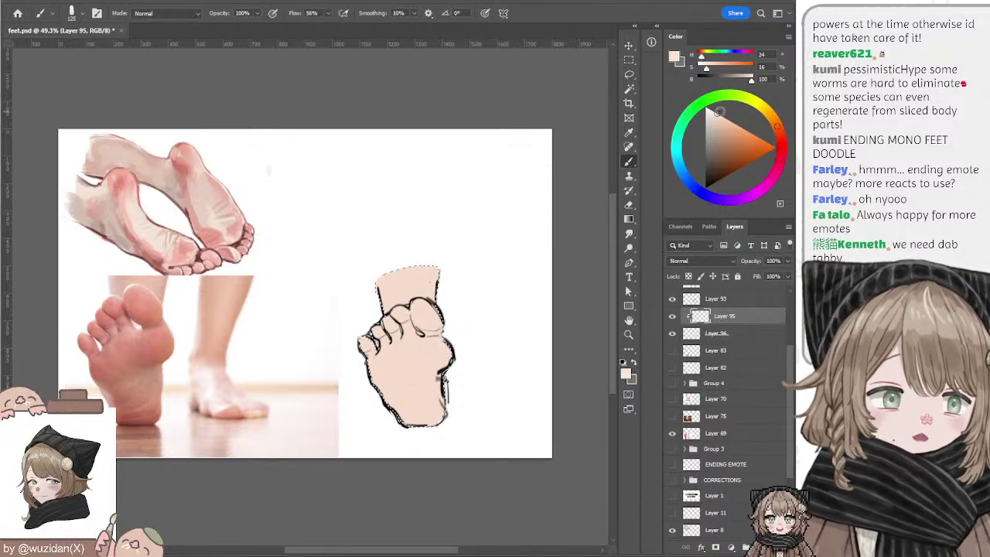
{"action": "left_click", "coordinate": [685, 331]}
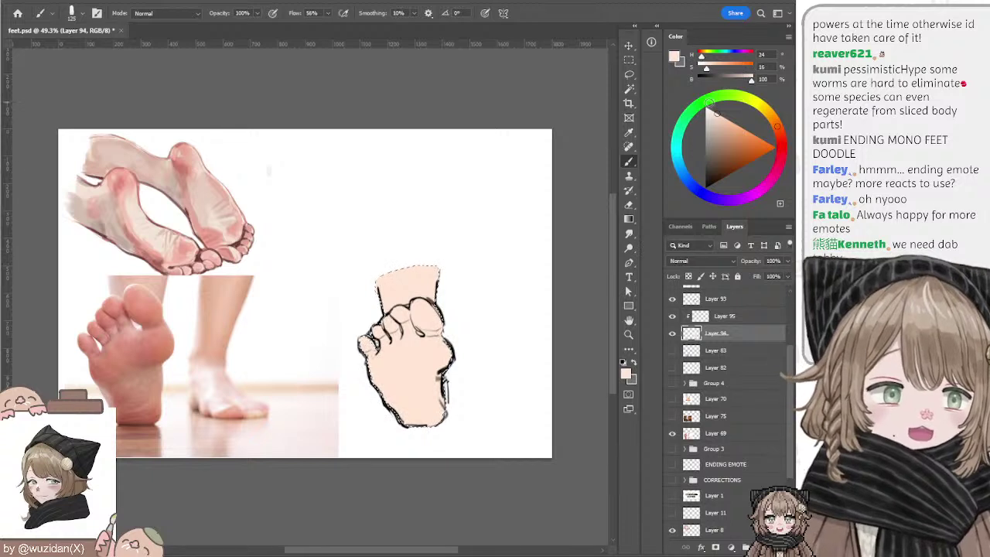
{"action": "left_click_drag", "start_coordinate": [712, 106], "coordinate": [713, 111]}
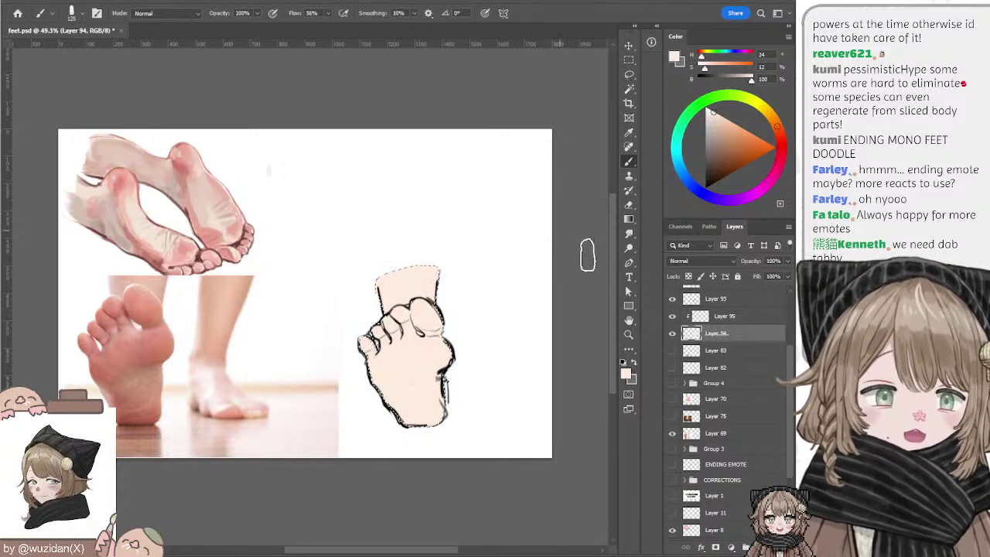
{"action": "left_click", "coordinate": [722, 317]}
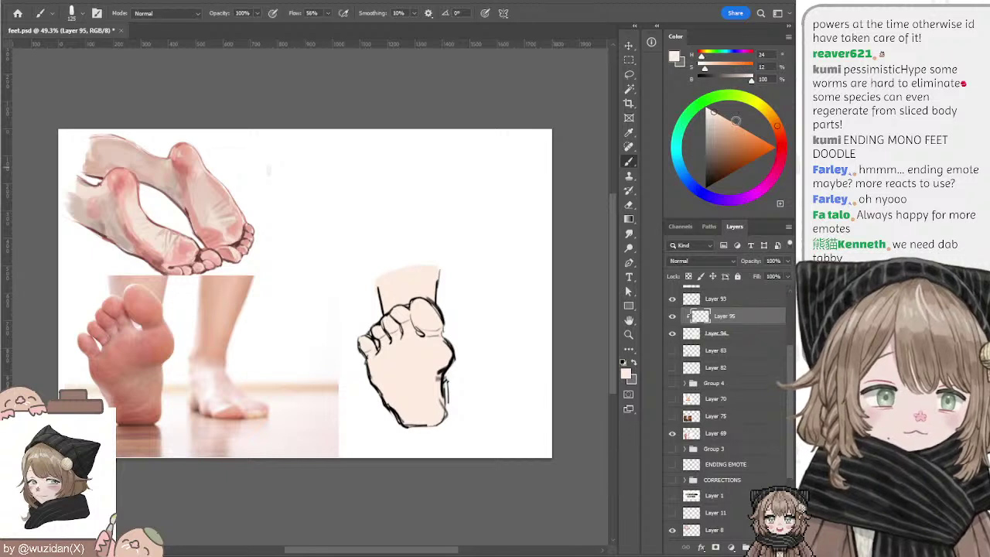
{"action": "left_click_drag", "start_coordinate": [735, 121], "coordinate": [781, 142]}
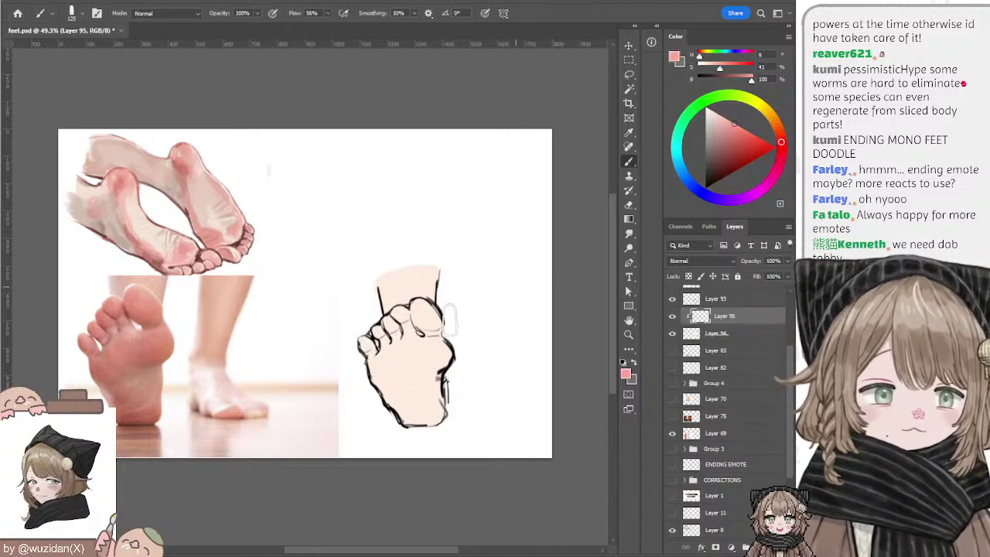
Step: Test and undo oval strokes on the big toe and photo foot, then add Layer 96 for notes
{"action": "left_click_drag", "start_coordinate": [424, 303], "coordinate": [419, 339]}
{"action": "key", "text": "ctrl+z"}
{"action": "left_click_drag", "start_coordinate": [415, 304], "coordinate": [416, 332]}
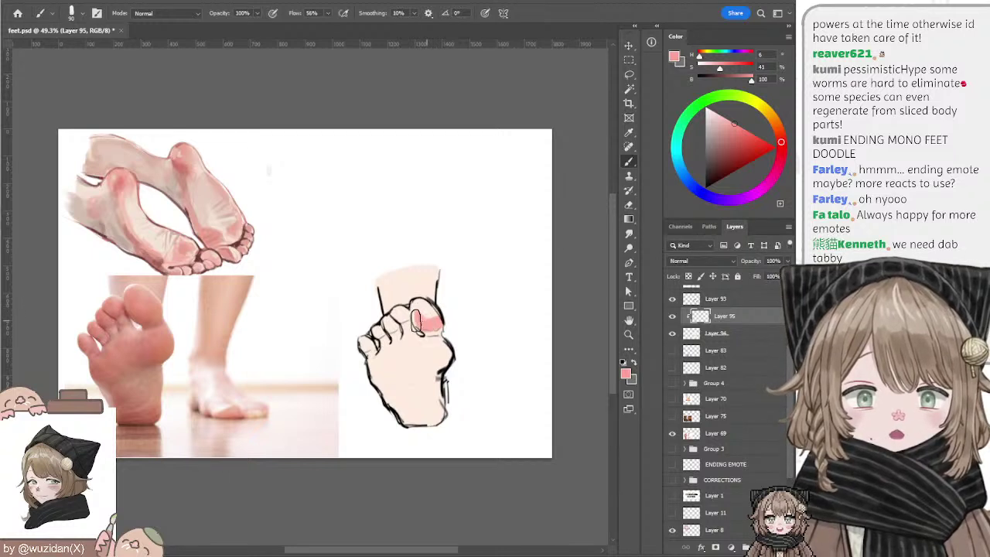
{"action": "key", "text": "ctrl+z"}
{"action": "left_click_drag", "start_coordinate": [418, 294], "coordinate": [417, 333]}
{"action": "key", "text": "ctrl+z"}
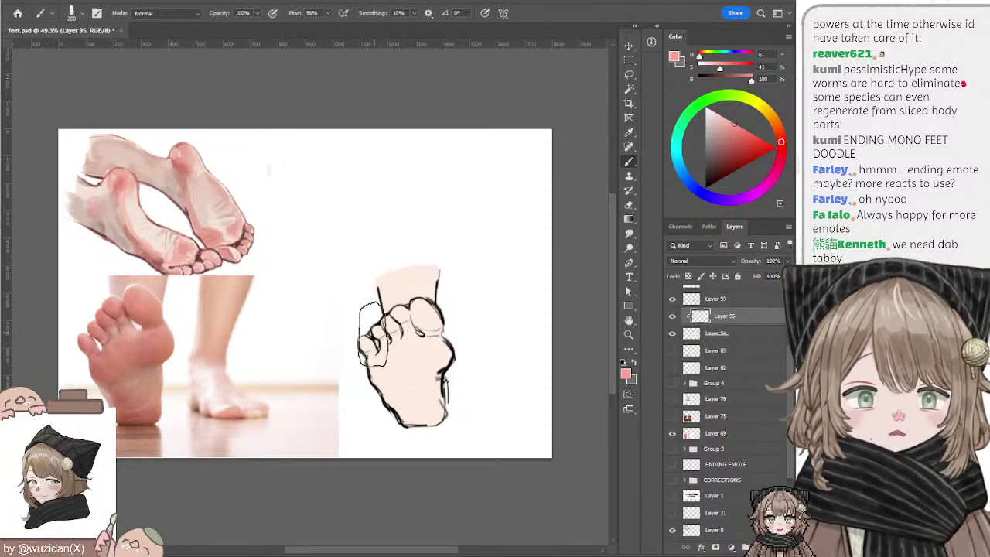
{"action": "mouse_move", "coordinate": [178, 328]}
{"action": "left_mouse_down"}
{"action": "mouse_move", "coordinate": [198, 319]}
{"action": "mouse_move", "coordinate": [190, 340]}
{"action": "left_mouse_up"}
{"action": "key", "text": "ctrl+z"}
{"action": "key", "text": "ctrl+z"}
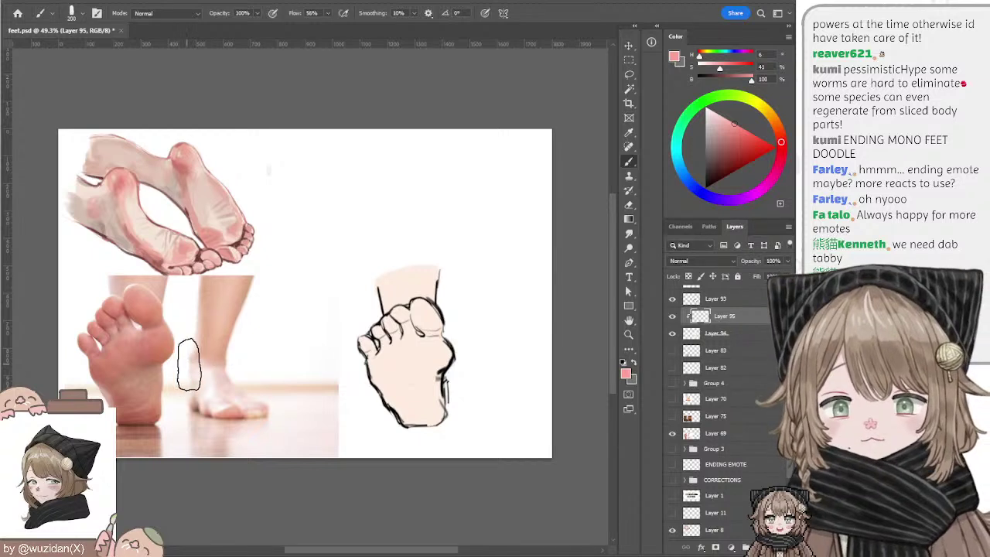
{"action": "key", "text": "ctrl+z"}
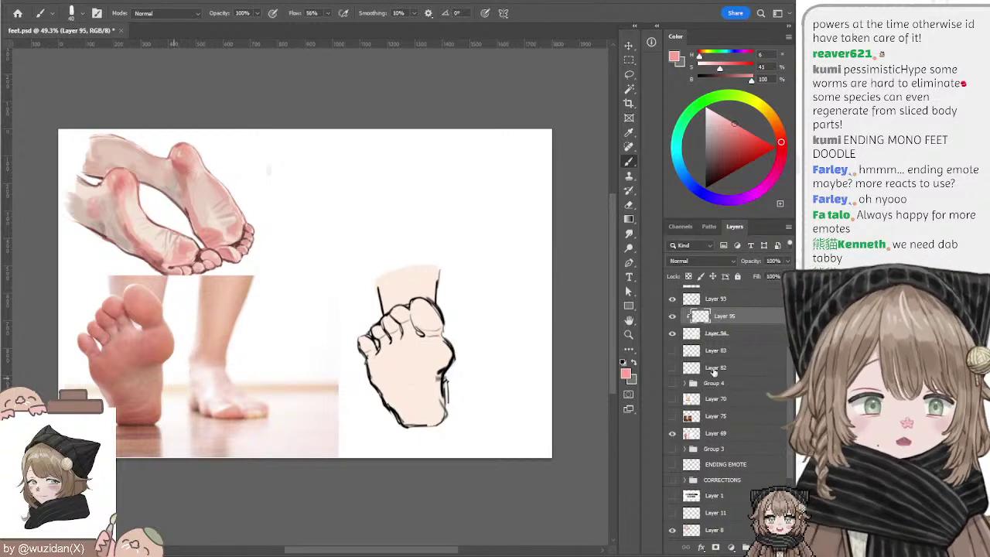
{"action": "key", "text": "ctrl+shift+alt+n"}
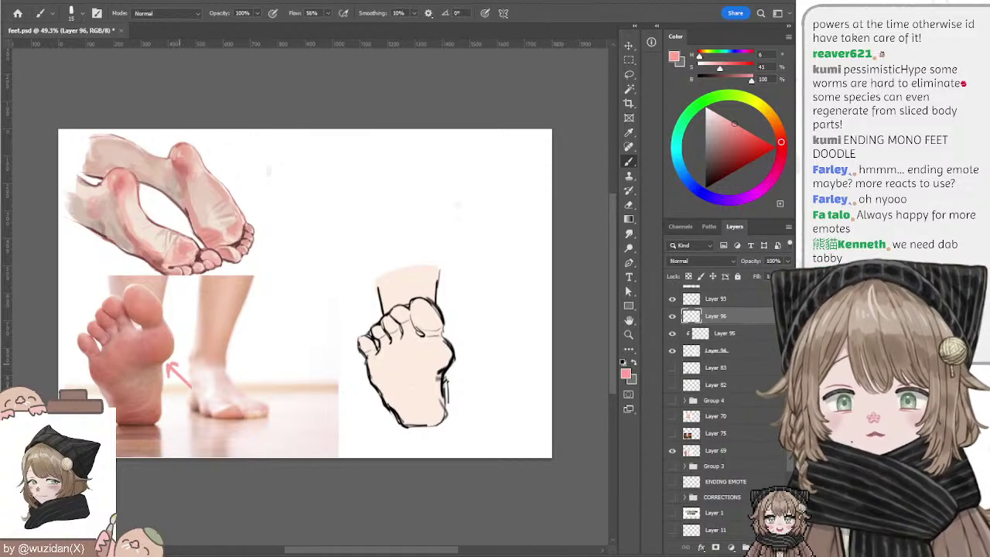
{"action": "left_click", "coordinate": [719, 140]}
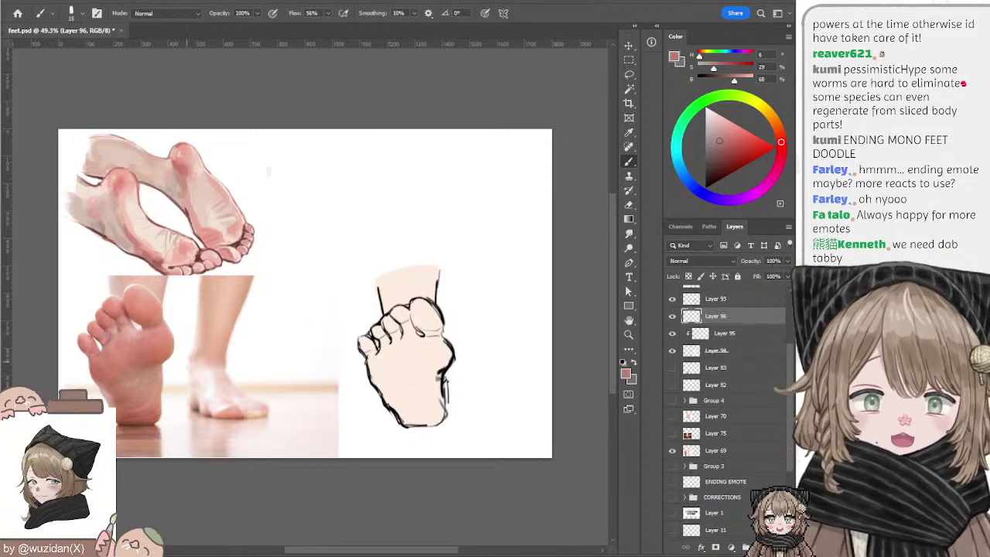
{"action": "mouse_move", "coordinate": [173, 367]}
{"action": "left_mouse_down"}
{"action": "mouse_move", "coordinate": [203, 394]}
{"action": "mouse_move", "coordinate": [172, 361]}
{"action": "mouse_move", "coordinate": [186, 363]}
{"action": "left_mouse_up"}
{"action": "key", "text": "ctrl+z"}
{"action": "left_click", "coordinate": [742, 139]}
{"action": "key", "text": "ctrl+z"}
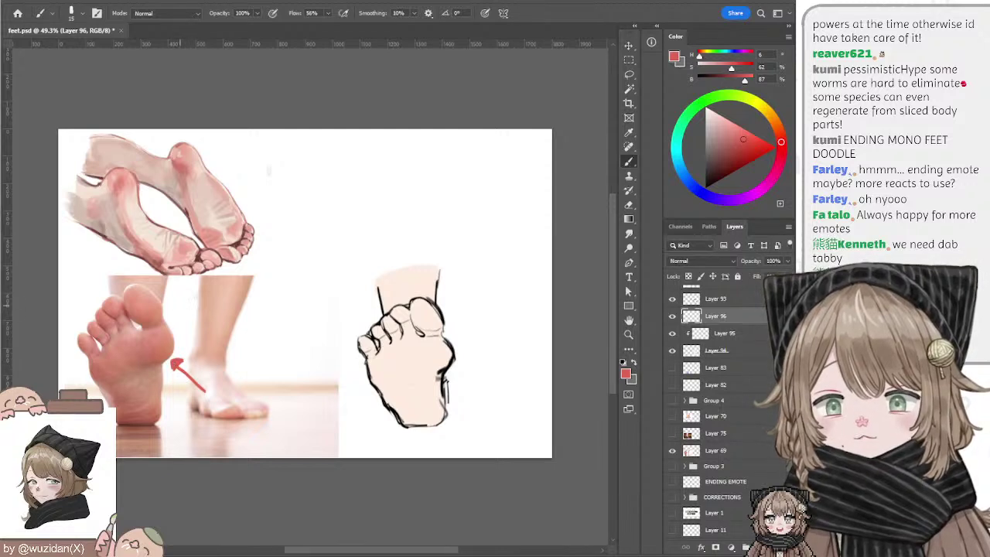
{"action": "left_click_drag", "start_coordinate": [196, 297], "coordinate": [167, 312]}
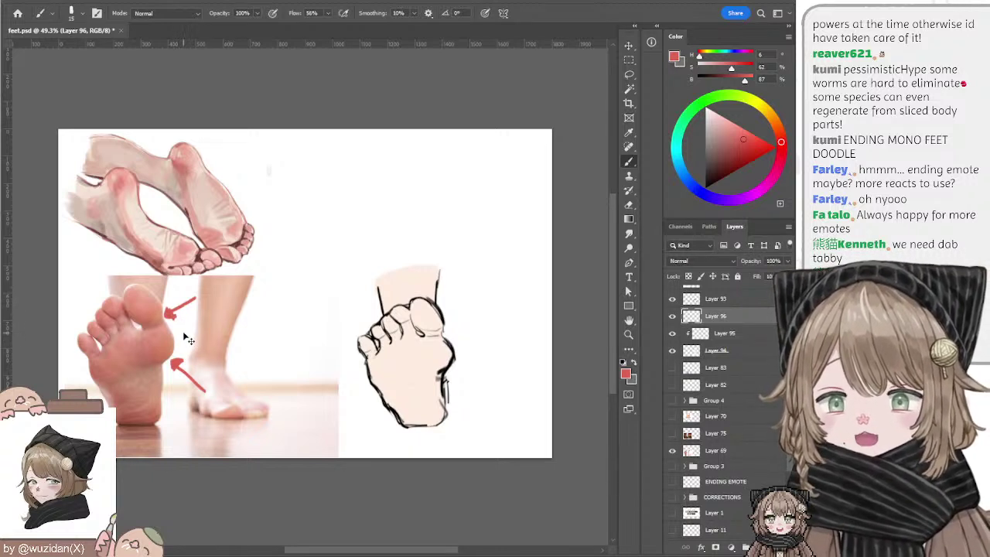
{"action": "key", "text": "ctrl+z"}
{"action": "key", "text": "ctrl+z"}
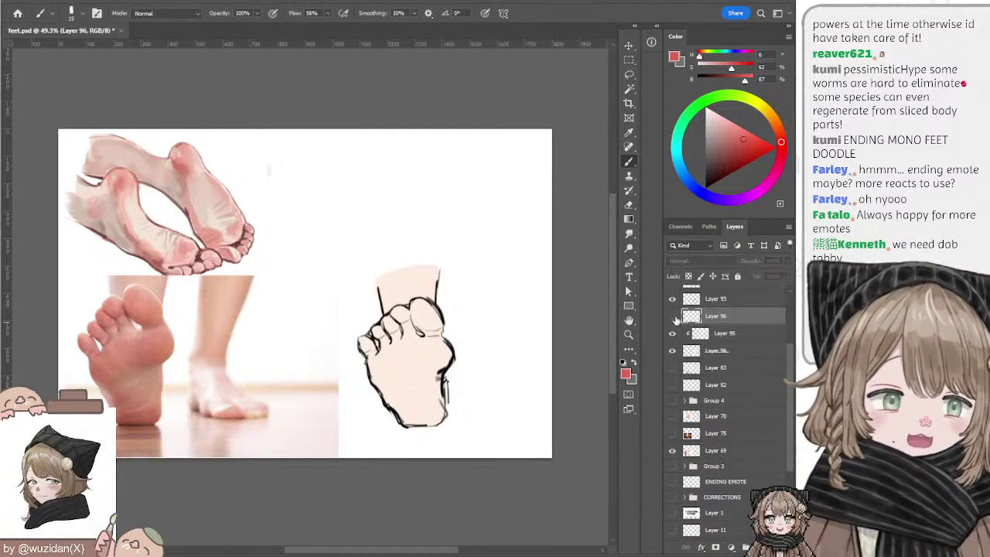
{"action": "left_click", "coordinate": [672, 333]}
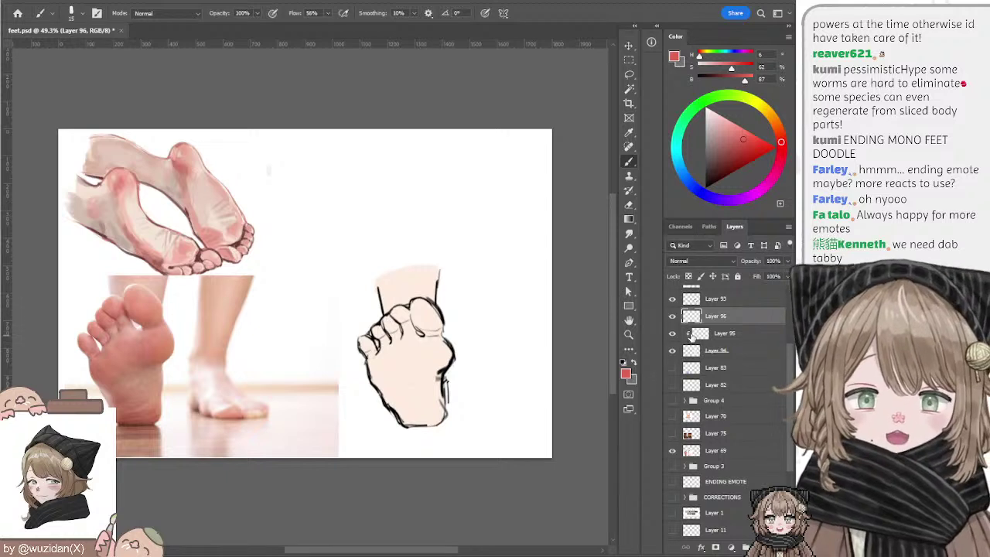
{"action": "left_click", "coordinate": [399, 366], "text": "ctrl"}
{"action": "left_click_drag", "start_coordinate": [690, 339], "coordinate": [688, 330]}
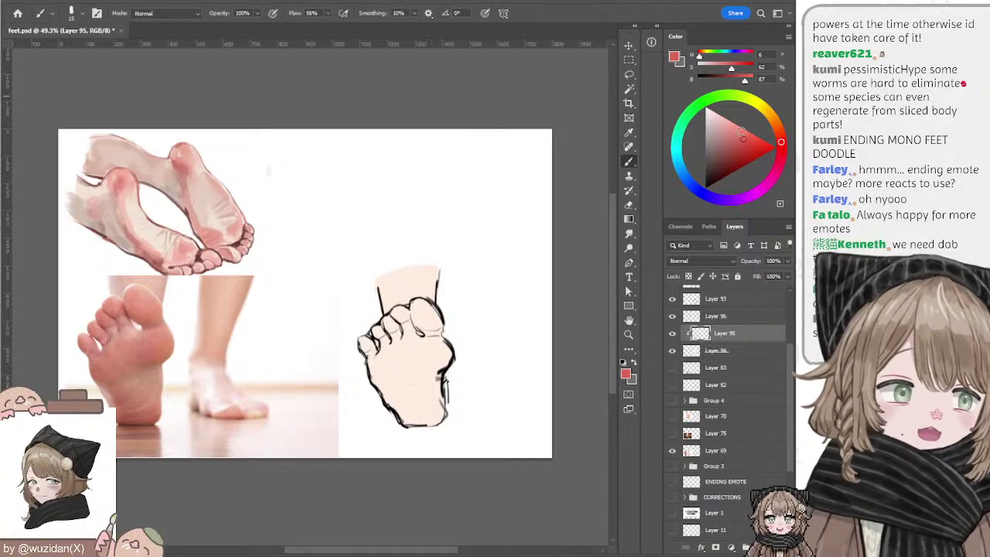
{"action": "left_click_drag", "start_coordinate": [780, 144], "coordinate": [782, 145]}
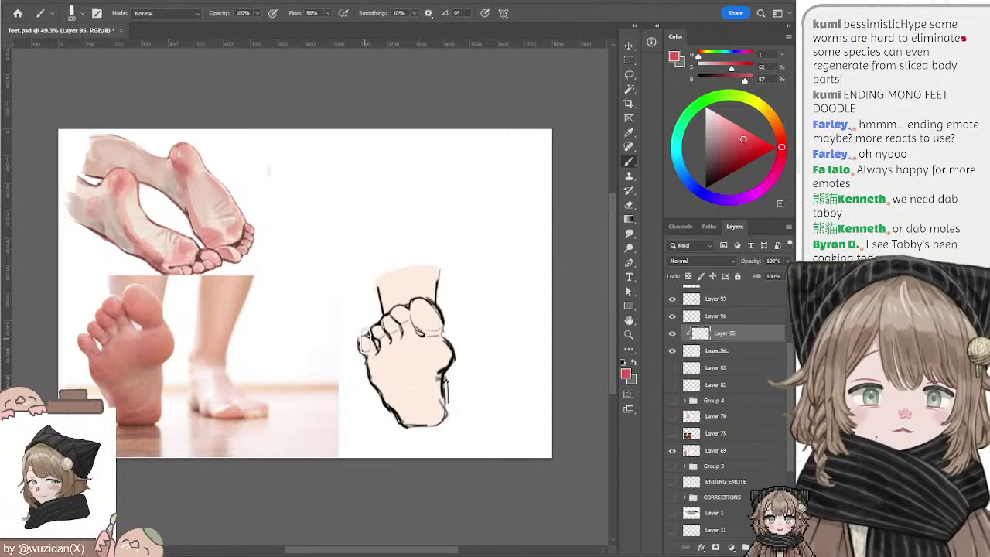
{"action": "key", "text": "bracketright"}
{"action": "key", "text": "bracketright"}
{"action": "key", "text": "bracketright"}
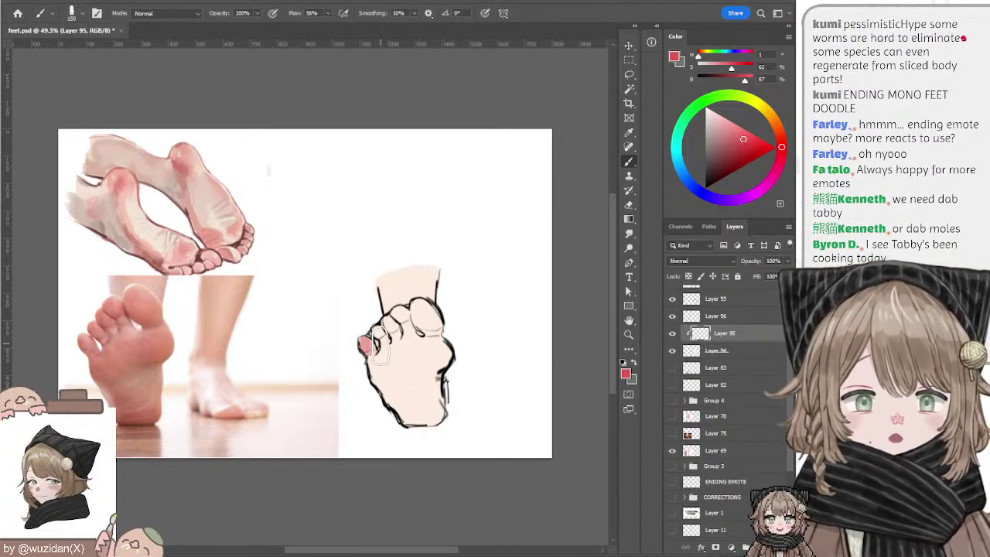
{"action": "left_click", "coordinate": [741, 138]}
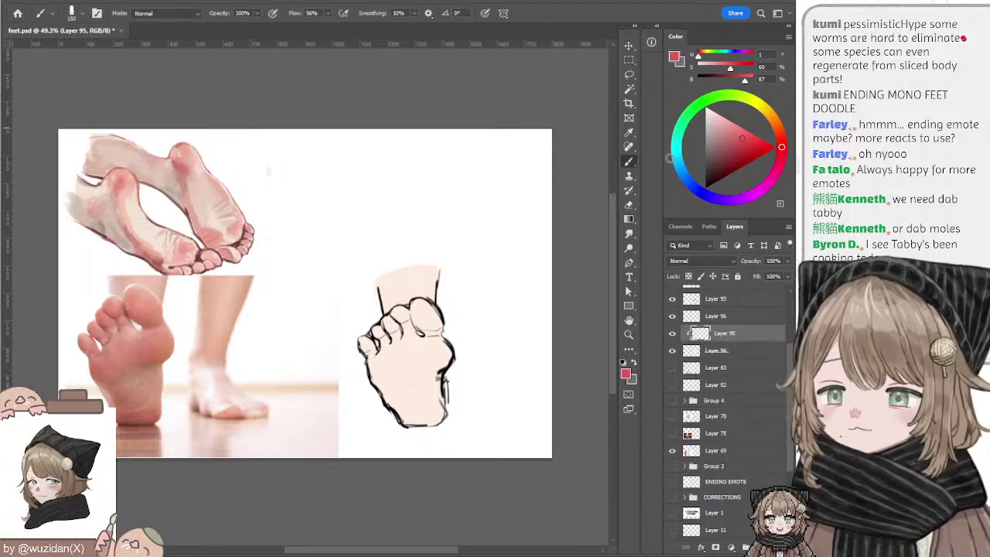
{"action": "mouse_move", "coordinate": [364, 313]}
{"action": "left_mouse_down"}
{"action": "mouse_move", "coordinate": [383, 348]}
{"action": "mouse_move", "coordinate": [425, 298]}
{"action": "left_mouse_up"}
{"action": "mouse_move", "coordinate": [383, 348]}
{"action": "left_mouse_down"}
{"action": "mouse_move", "coordinate": [441, 309]}
{"action": "mouse_move", "coordinate": [436, 336]}
{"action": "mouse_move", "coordinate": [418, 309]}
{"action": "mouse_move", "coordinate": [456, 379]}
{"action": "left_mouse_up"}
{"action": "key", "text": "ctrl+z"}
{"action": "key", "text": "ctrl+z"}
{"action": "key", "text": "ctrl+z"}
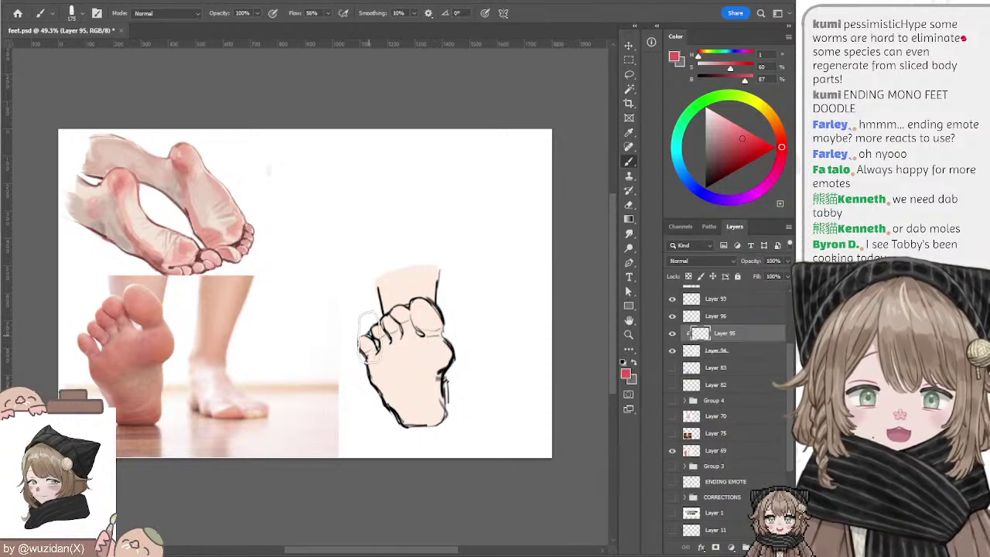
{"action": "mouse_move", "coordinate": [367, 333]}
{"action": "left_mouse_down"}
{"action": "mouse_move", "coordinate": [363, 367]}
{"action": "mouse_move", "coordinate": [433, 290]}
{"action": "left_mouse_up"}
{"action": "left_click_drag", "start_coordinate": [364, 364], "coordinate": [413, 310]}
{"action": "left_click_drag", "start_coordinate": [387, 347], "coordinate": [437, 321]}
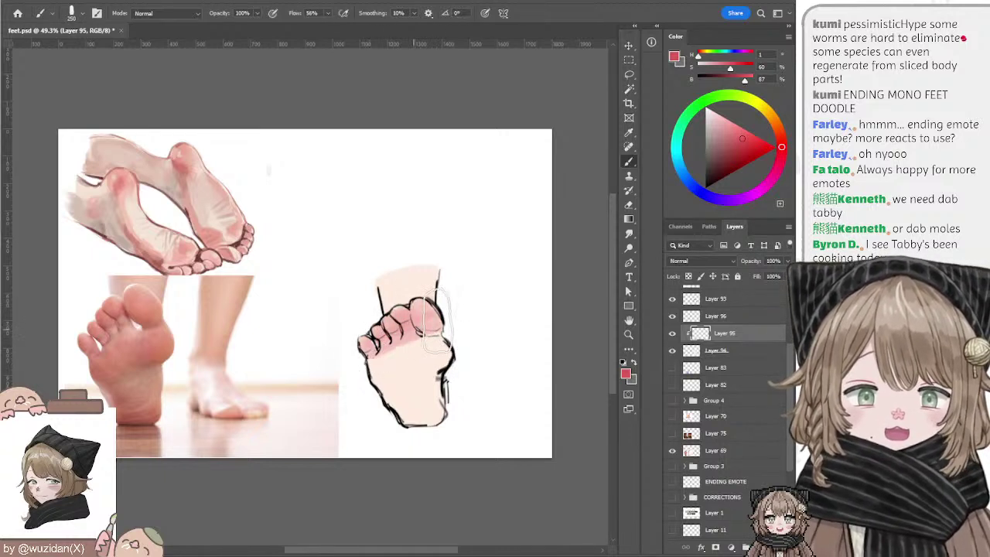
{"action": "key", "text": "ctrl+z"}
{"action": "key", "text": "ctrl+z"}
{"action": "key", "text": "ctrl+z"}
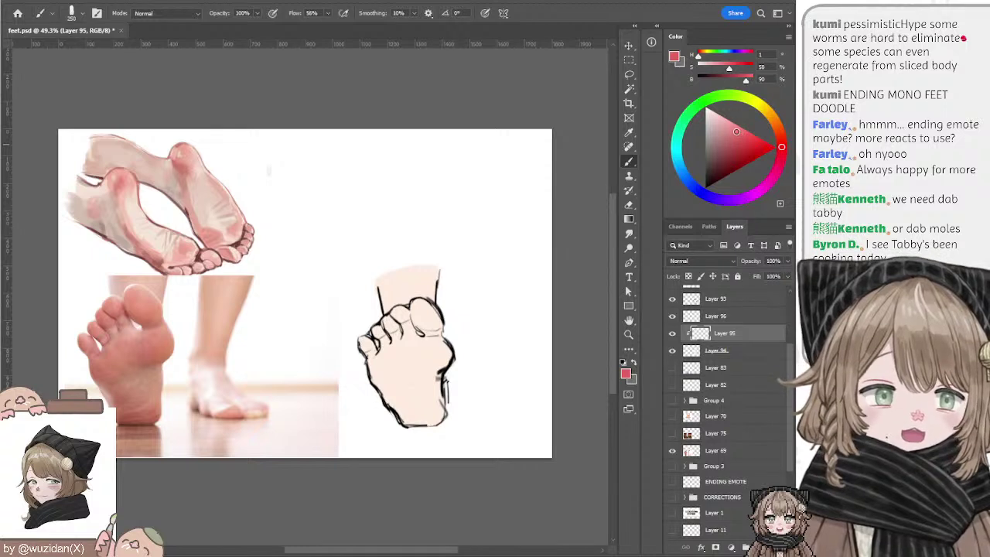
{"action": "left_click", "coordinate": [734, 132]}
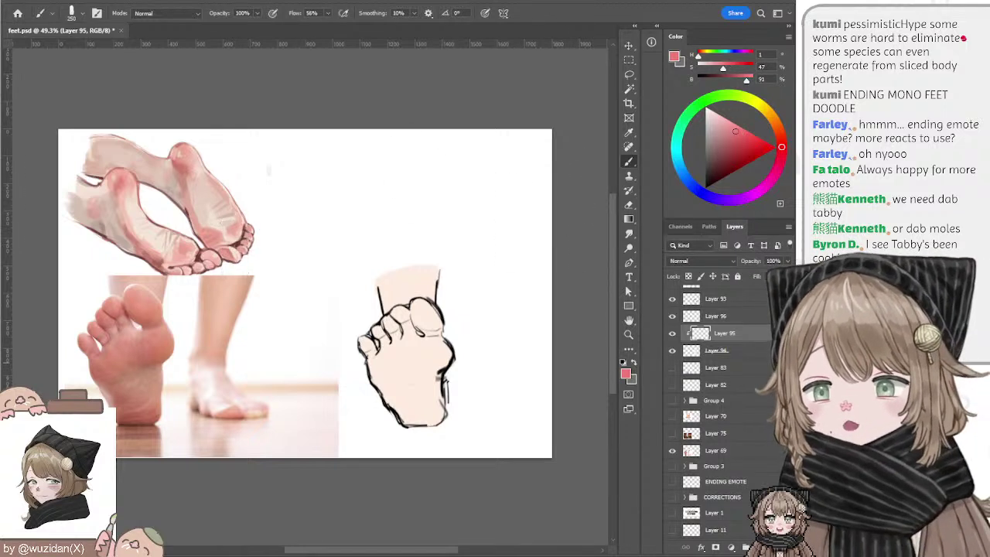
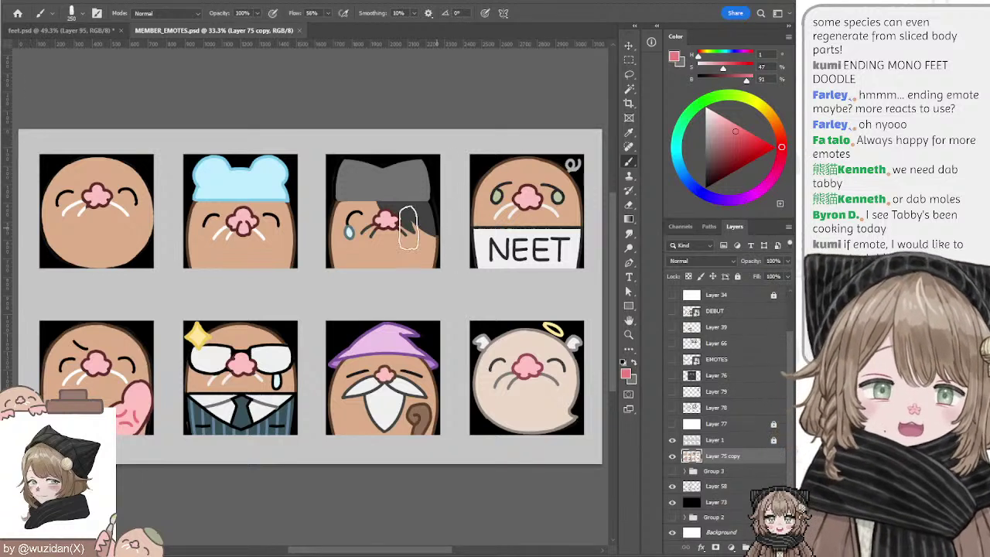
Step: Add a white hair highlight, hide Layer 75 copy and Layer 58, and add empty Layer 80
{"action": "left_click_drag", "start_coordinate": [421, 185], "coordinate": [430, 184]}
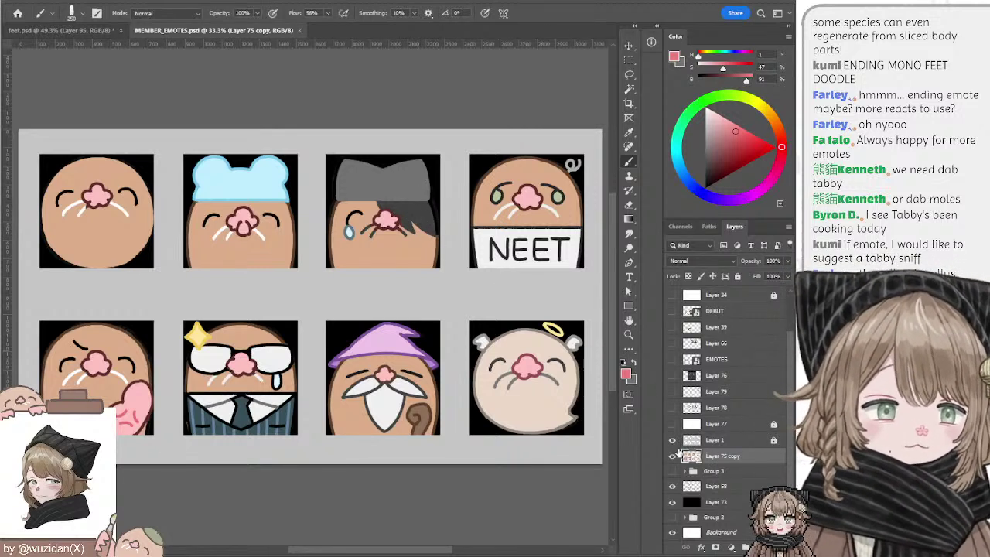
{"action": "left_click", "coordinate": [672, 456]}
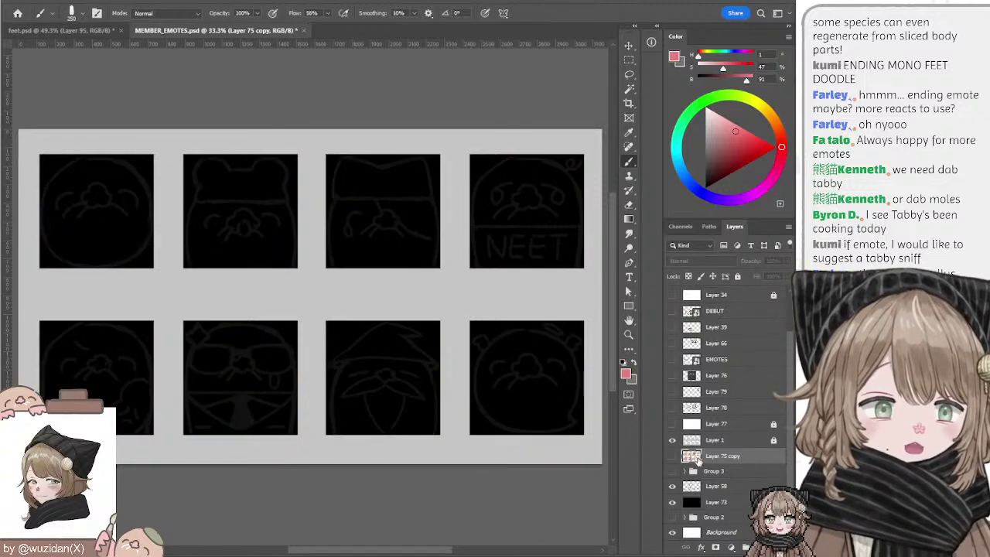
{"action": "left_click", "coordinate": [672, 456]}
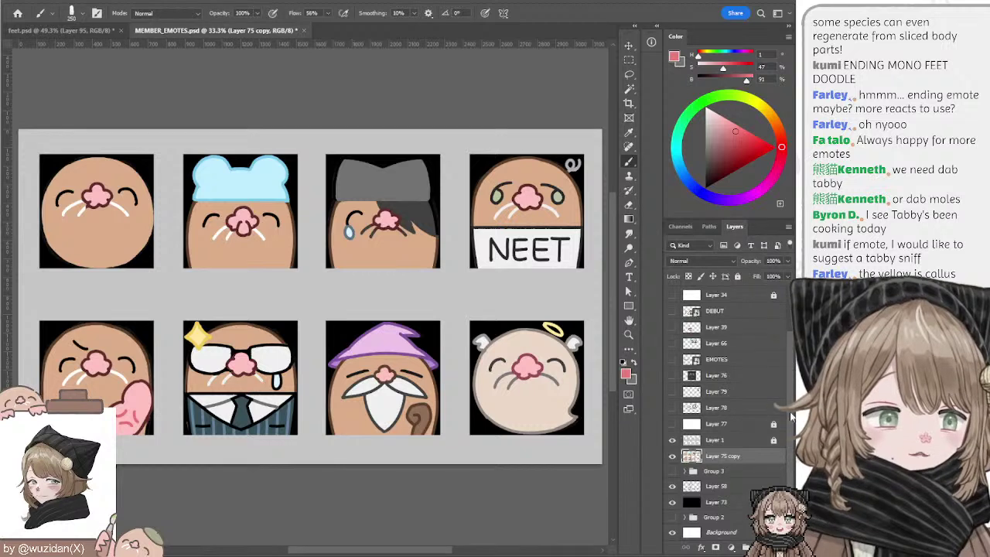
{"action": "left_click", "coordinate": [672, 456]}
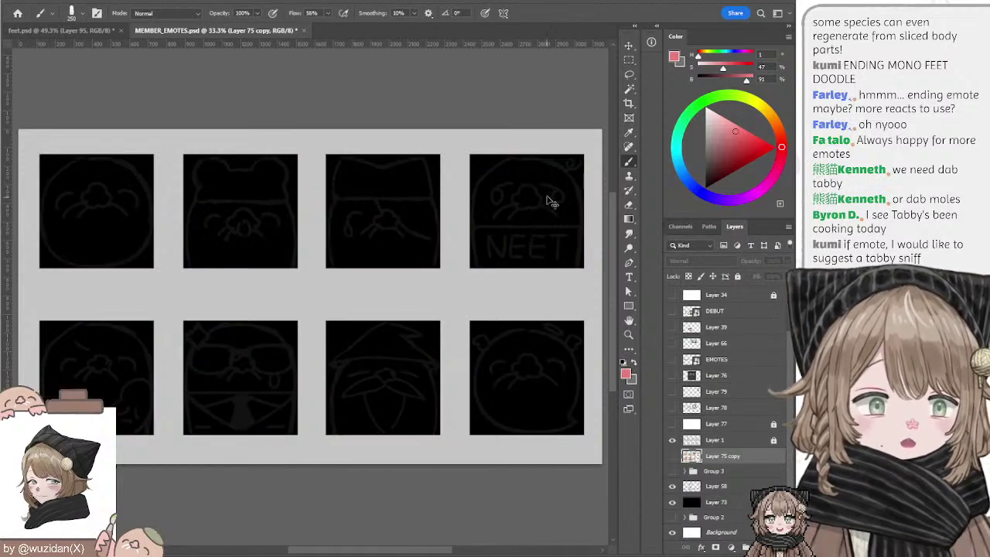
{"action": "left_click", "coordinate": [672, 487]}
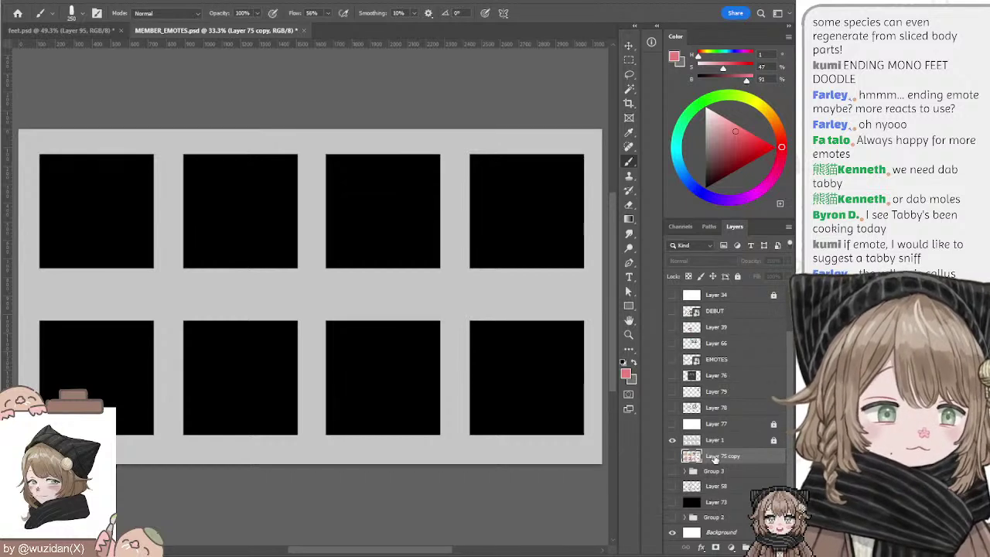
{"action": "key", "text": "ctrl+shift+alt+n"}
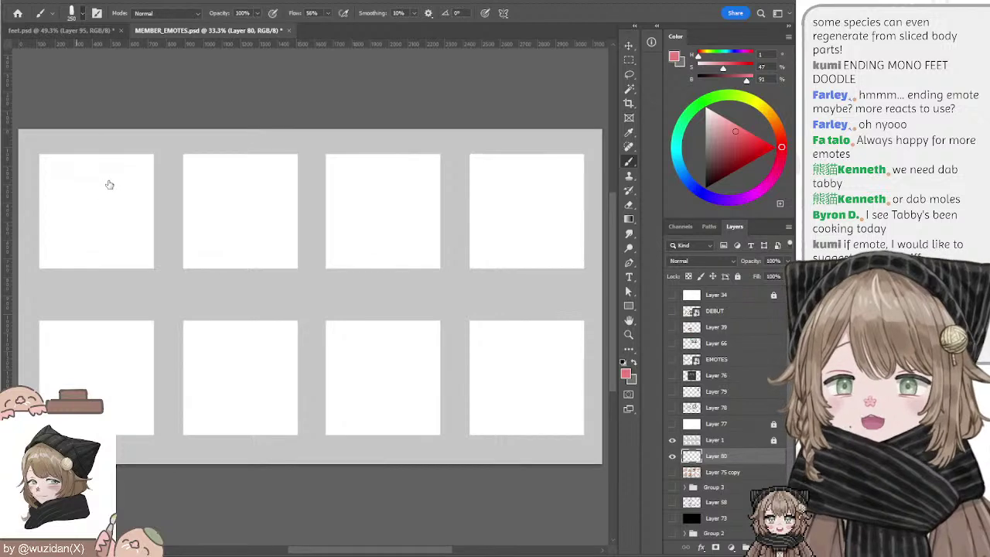
Step: Set a small default-black brush (size 15) and test a trial stroke, then undo it
{"action": "key", "text": "period"}
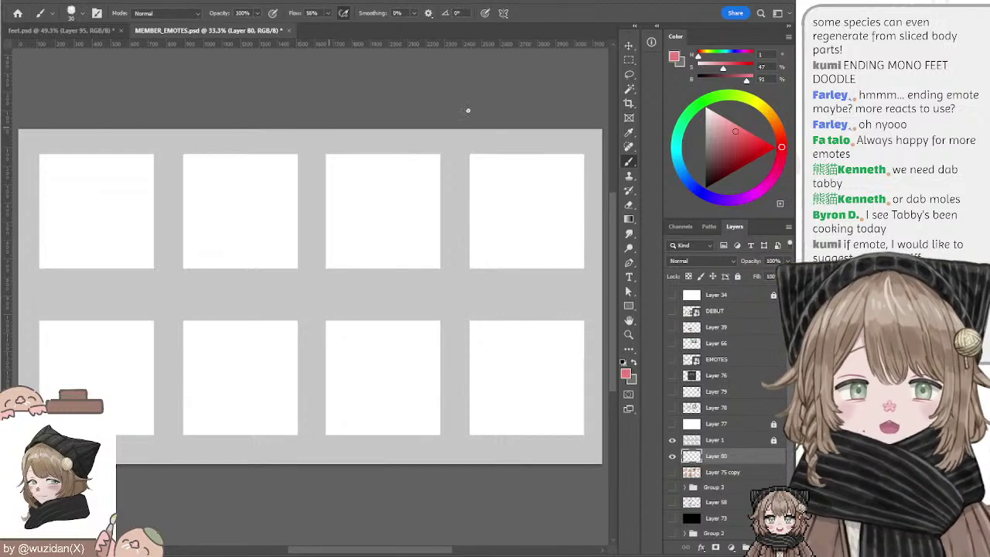
{"action": "key", "text": "d"}
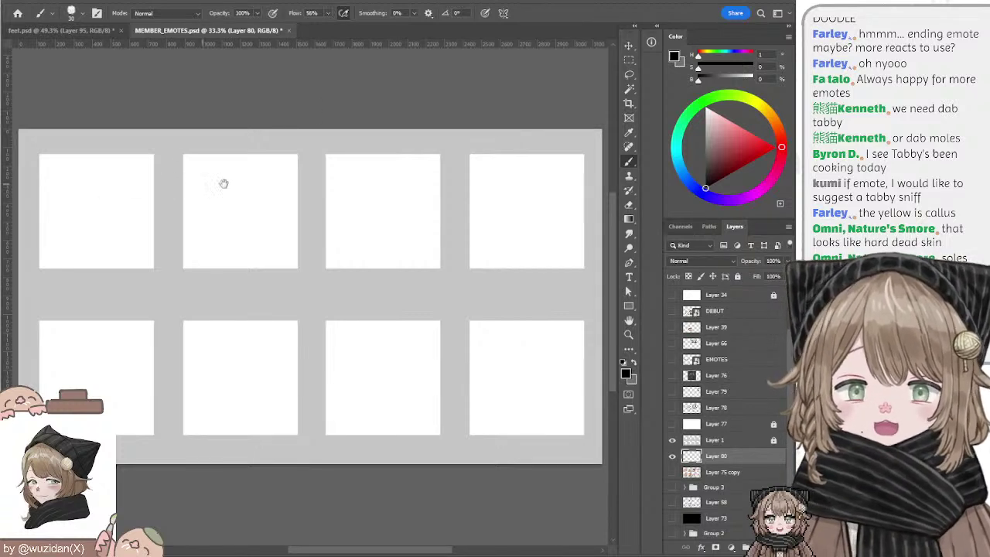
{"action": "left_click_drag", "start_coordinate": [224, 183], "coordinate": [351, 180]}
{"action": "left_click_drag", "start_coordinate": [193, 181], "coordinate": [232, 221]}
{"action": "key", "text": "ctrl+z"}
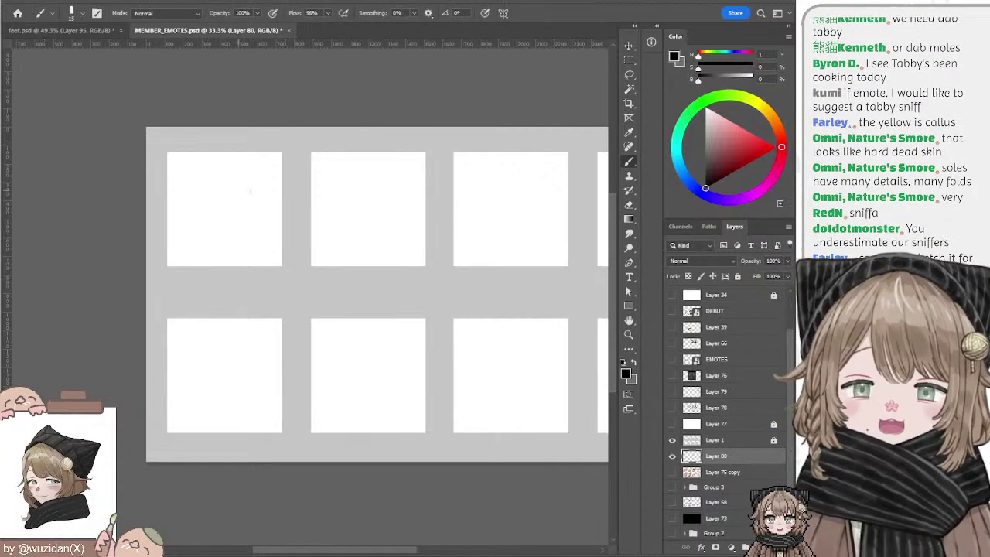
Step: Try hooked strokes in the first panel and set brush smoothing to 10%
{"action": "left_click_drag", "start_coordinate": [256, 184], "coordinate": [246, 222]}
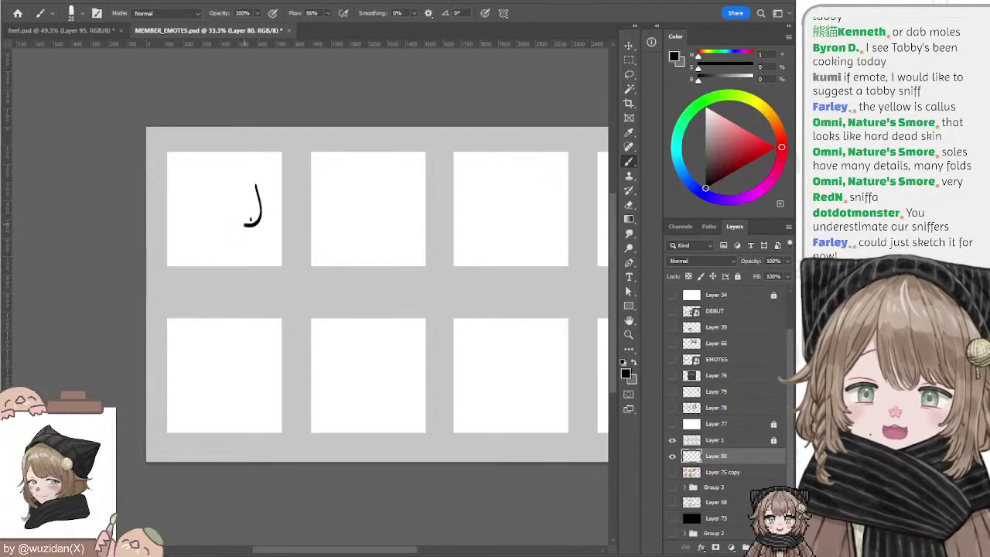
{"action": "key", "text": "ctrl+z"}
{"action": "left_click_drag", "start_coordinate": [257, 188], "coordinate": [243, 225]}
{"action": "key", "text": "ctrl+z"}
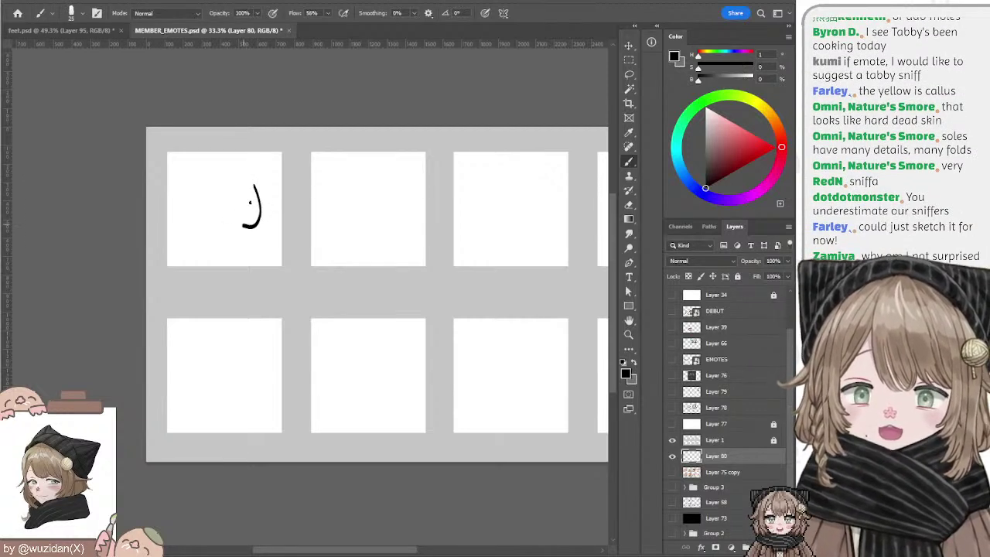
{"action": "key", "text": "ctrl+z"}
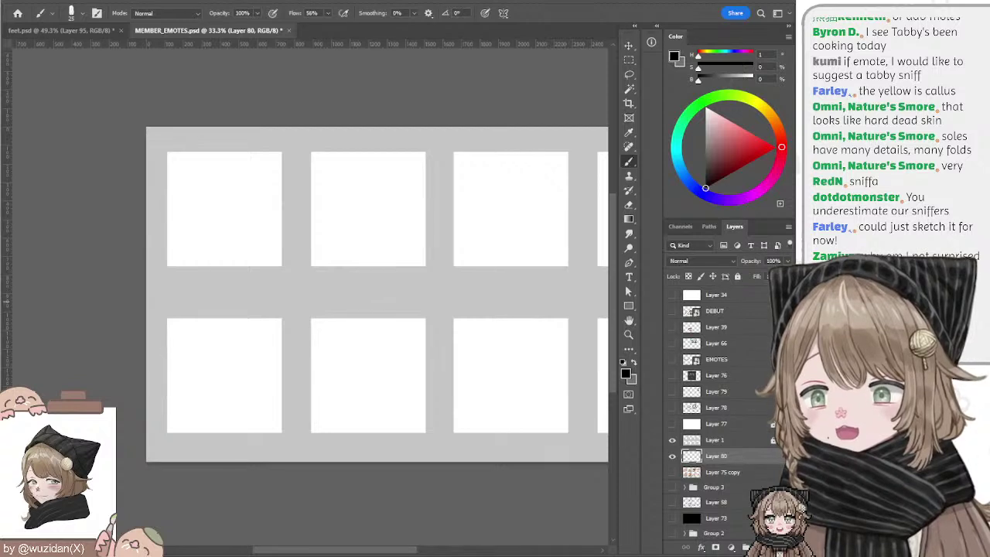
{"action": "left_click_drag", "start_coordinate": [251, 183], "coordinate": [240, 227]}
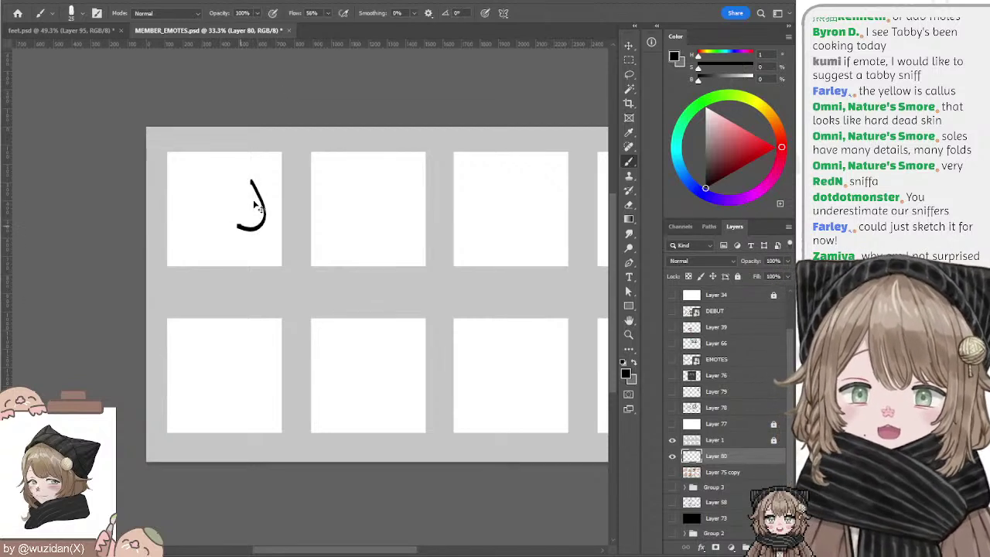
{"action": "key", "text": "ctrl+z"}
{"action": "left_click_drag", "start_coordinate": [254, 188], "coordinate": [241, 225]}
{"action": "key", "text": "ctrl+z"}
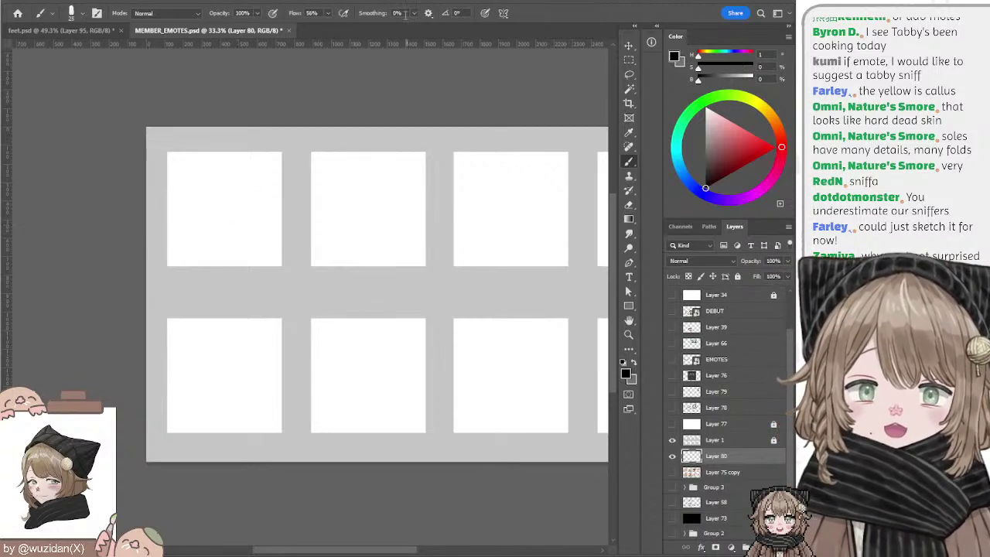
{"action": "type", "text": "10"}
{"action": "key", "text": "Return"}
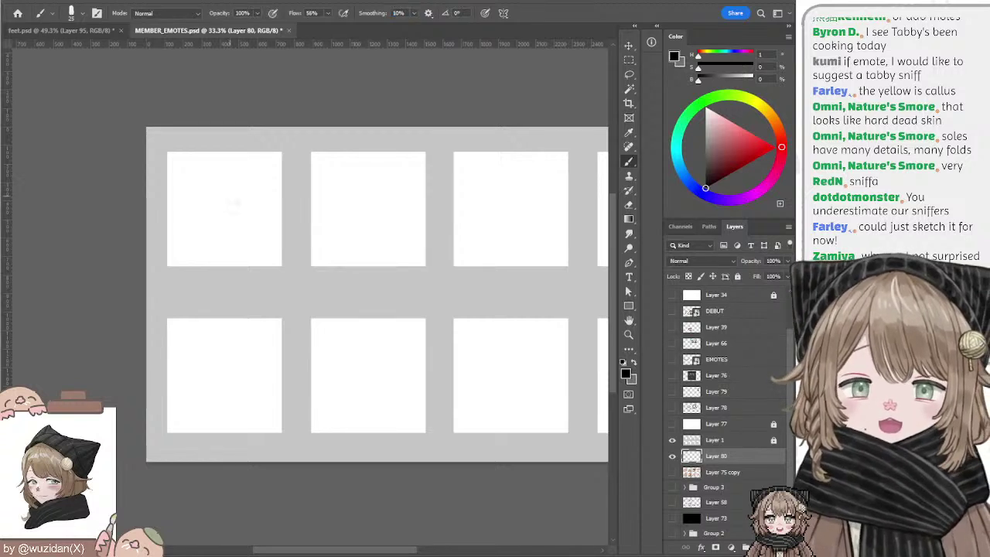
Step: Draw a hooked stroke with a vertical stroke beside it in the first panel
{"action": "left_click_drag", "start_coordinate": [256, 177], "coordinate": [237, 239]}
{"action": "key", "text": "ctrl+z"}
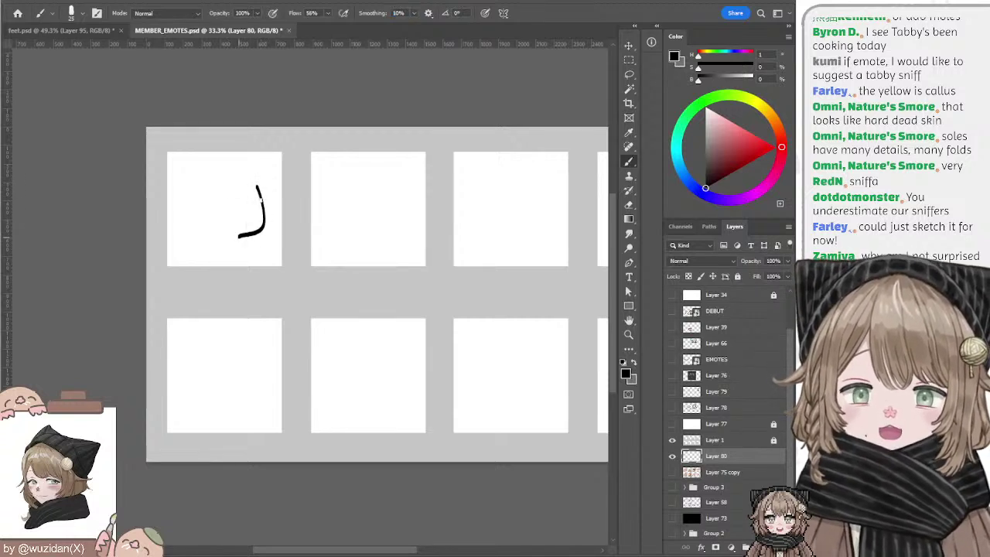
{"action": "key", "text": "ctrl+z"}
{"action": "left_click_drag", "start_coordinate": [270, 181], "coordinate": [269, 237]}
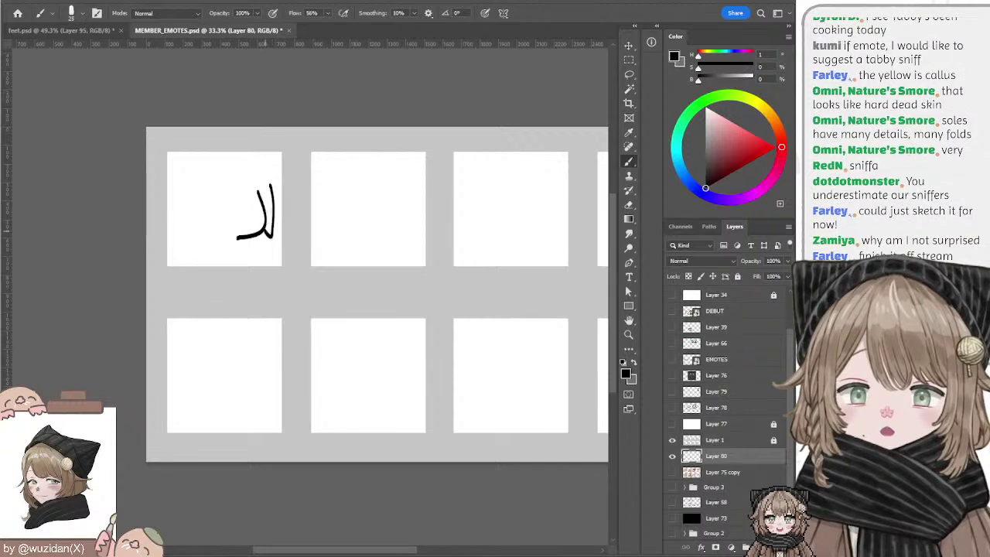
{"action": "key", "text": "ctrl+z"}
{"action": "left_click_drag", "start_coordinate": [271, 184], "coordinate": [269, 238]}
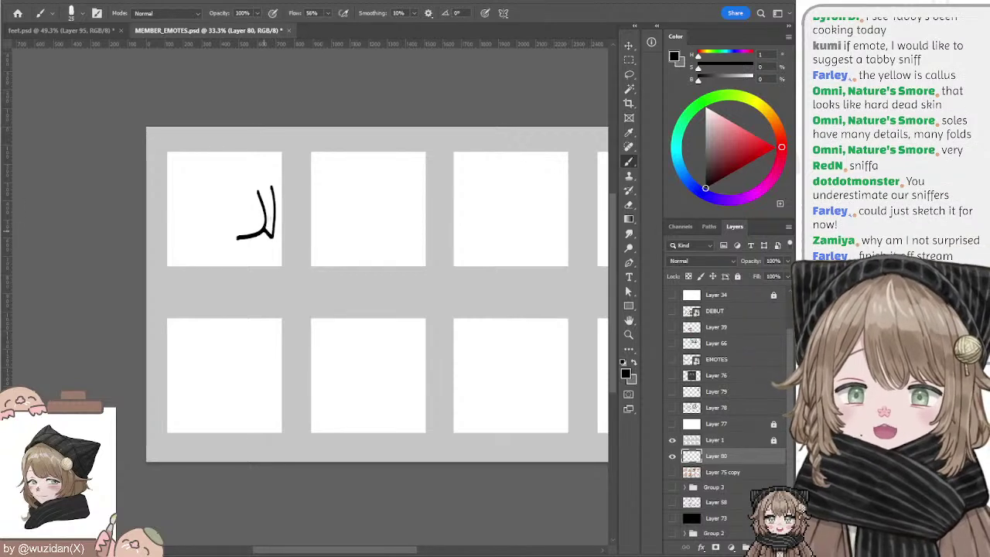
Step: Try several arcs across the top of the first panel, then remove them
{"action": "left_click_drag", "start_coordinate": [214, 166], "coordinate": [267, 186]}
{"action": "key", "text": "ctrl+z"}
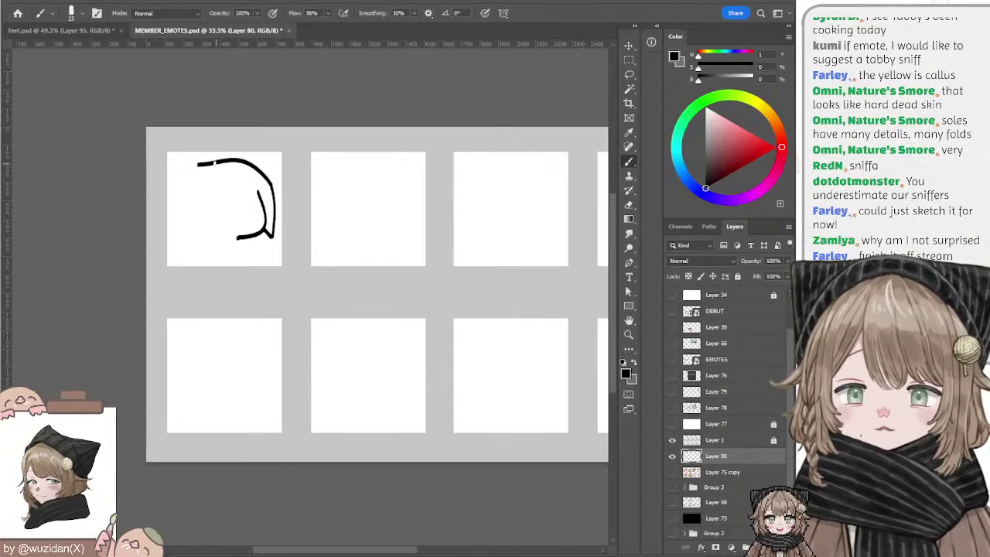
{"action": "key", "text": "ctrl+z"}
{"action": "left_click_drag", "start_coordinate": [183, 174], "coordinate": [240, 158]}
{"action": "key", "text": "ctrl+z"}
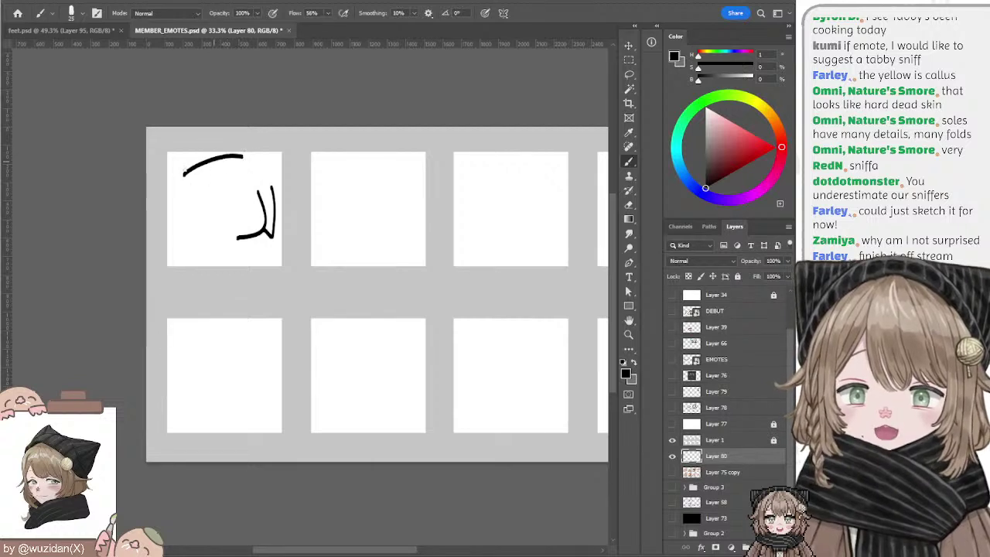
{"action": "key", "text": "ctrl+z"}
{"action": "left_click_drag", "start_coordinate": [183, 171], "coordinate": [241, 158]}
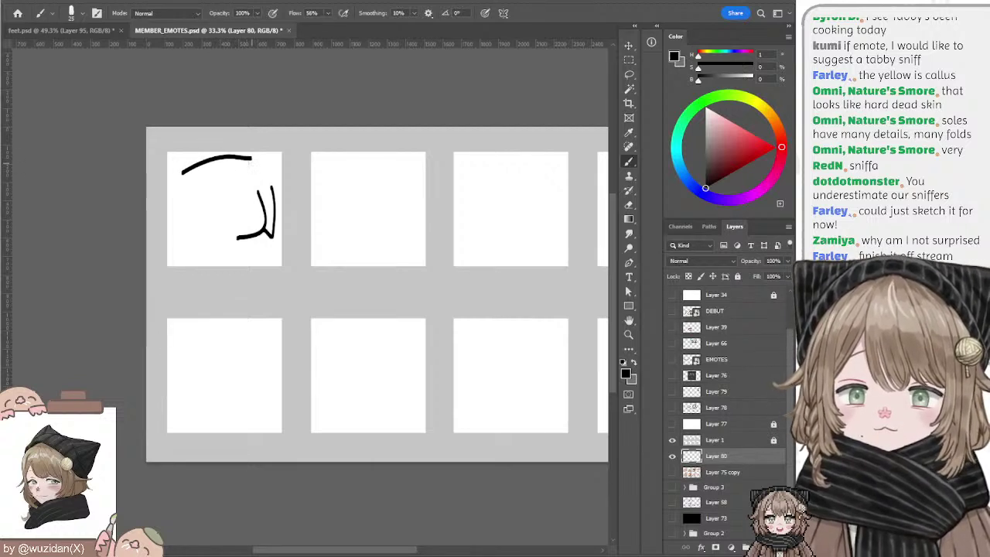
{"action": "key", "text": "ctrl+z"}
{"action": "mouse_move", "coordinate": [183, 173]}
{"action": "left_mouse_down"}
{"action": "mouse_move", "coordinate": [241, 158]}
{"action": "mouse_move", "coordinate": [275, 192]}
{"action": "left_mouse_up"}
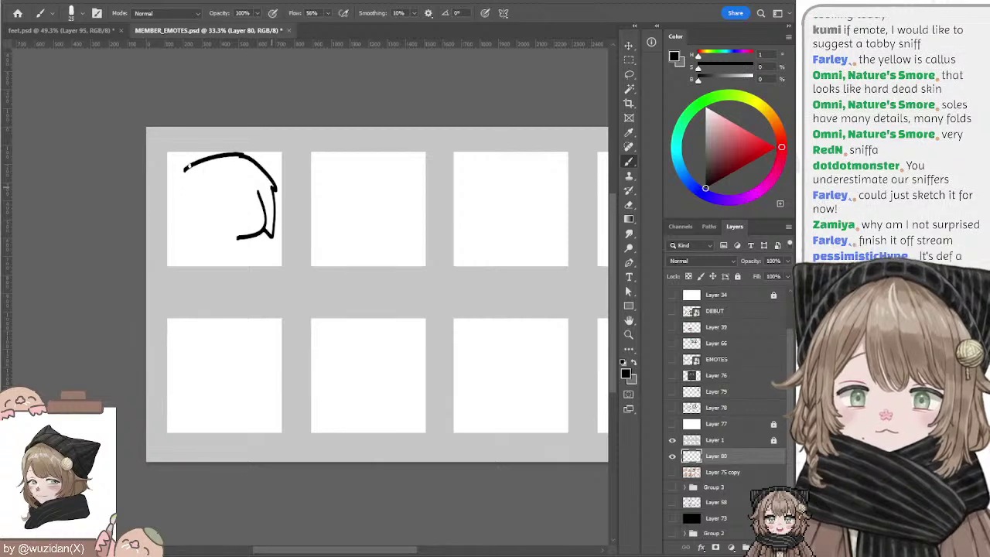
{"action": "key", "text": "ctrl+z"}
{"action": "left_click_drag", "start_coordinate": [177, 178], "coordinate": [234, 158]}
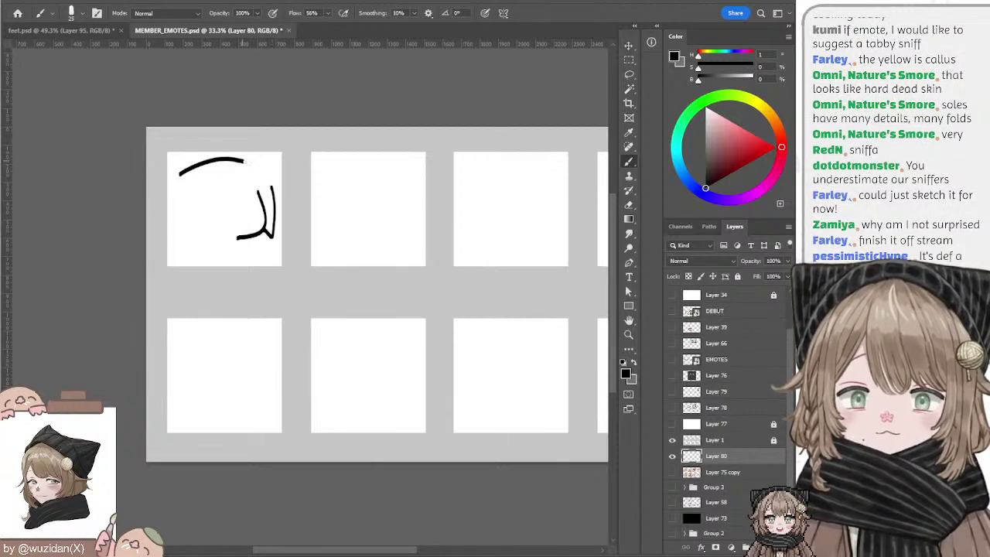
{"action": "key", "text": "ctrl+z"}
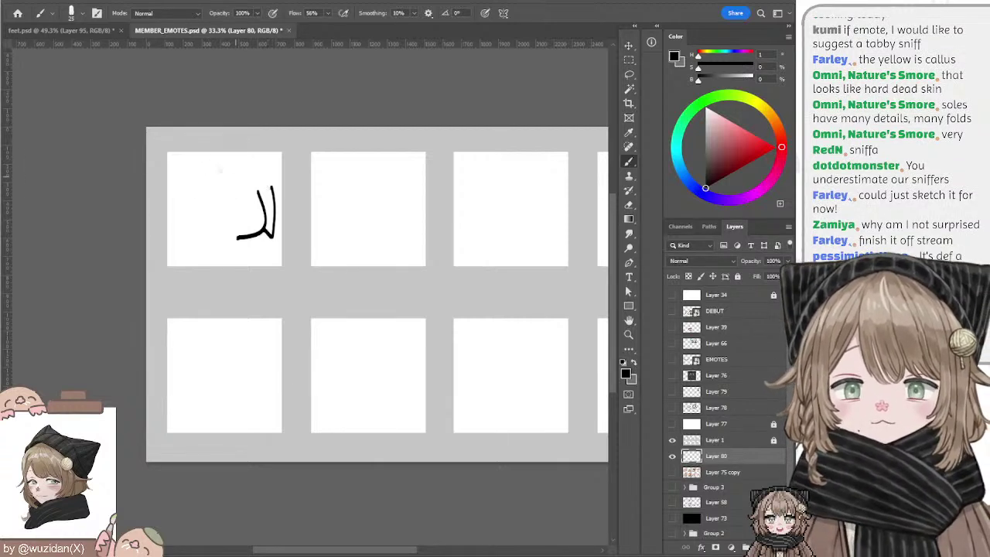
{"action": "left_click_drag", "start_coordinate": [184, 167], "coordinate": [272, 183]}
{"action": "key", "text": "ctrl+z"}
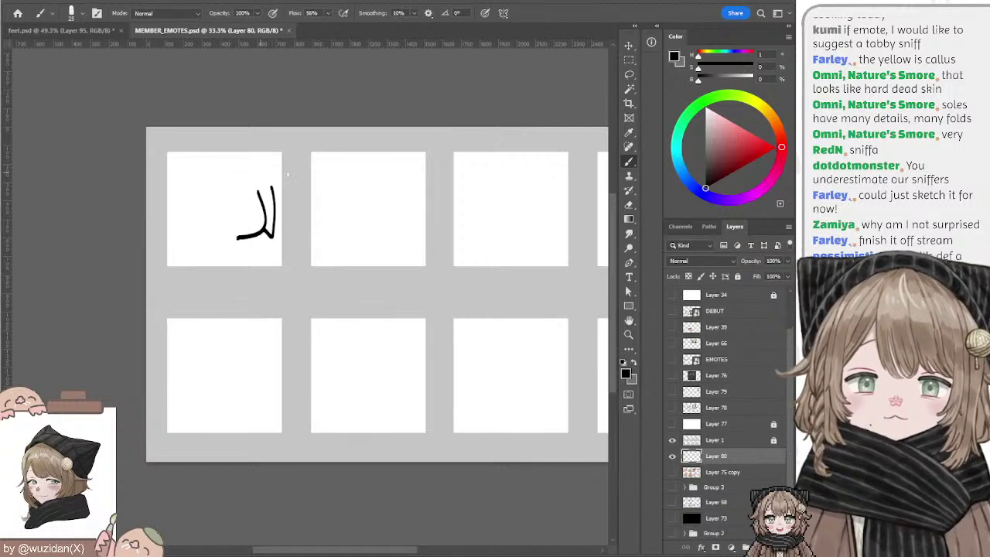
Step: Draw a tall side curve in the second panel
{"action": "left_click_drag", "start_coordinate": [340, 186], "coordinate": [352, 232]}
{"action": "key", "text": "ctrl+z"}
{"action": "left_click_drag", "start_coordinate": [339, 208], "coordinate": [349, 218]}
{"action": "key", "text": "ctrl+z"}
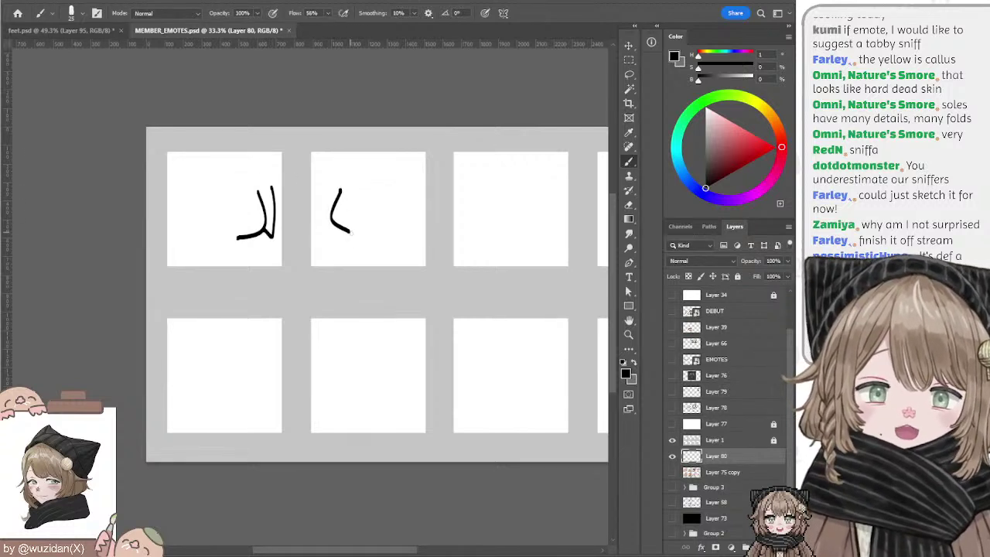
{"action": "left_click_drag", "start_coordinate": [332, 176], "coordinate": [327, 229]}
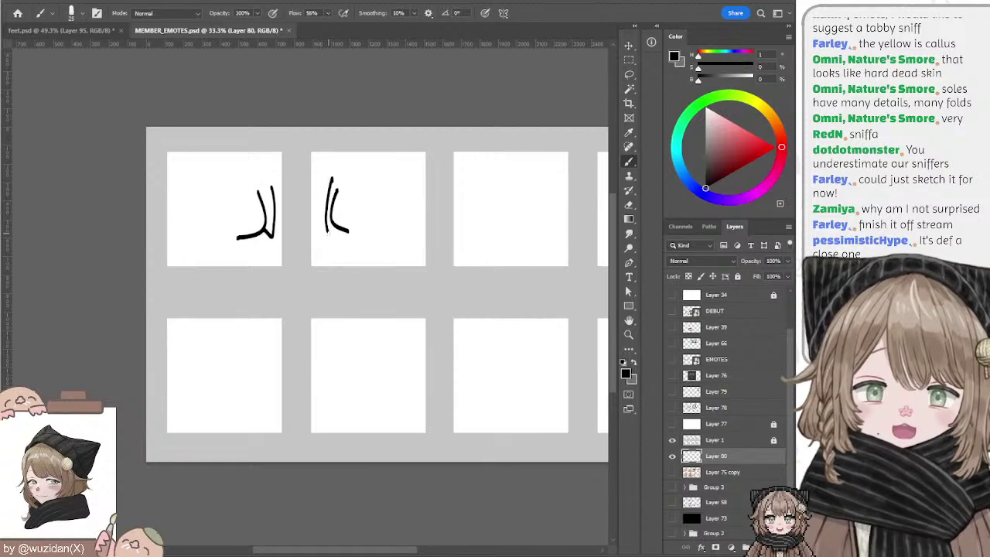
Step: Draw the rounded head arc over the side curve in the second panel
{"action": "left_click_drag", "start_coordinate": [329, 181], "coordinate": [380, 157]}
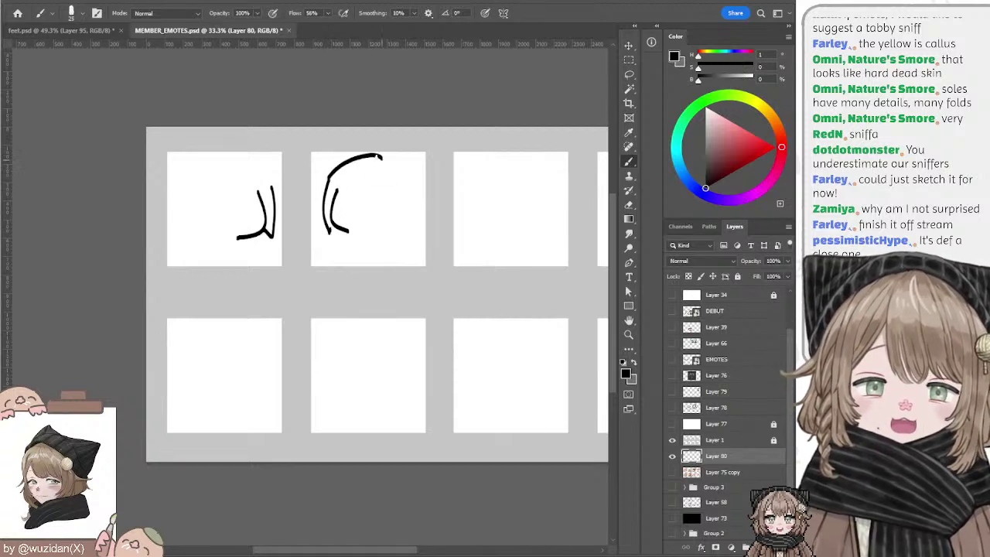
{"action": "key", "text": "ctrl+z"}
{"action": "mouse_move", "coordinate": [328, 182]}
{"action": "left_mouse_down"}
{"action": "mouse_move", "coordinate": [379, 157]}
{"action": "mouse_move", "coordinate": [426, 189]}
{"action": "left_mouse_up"}
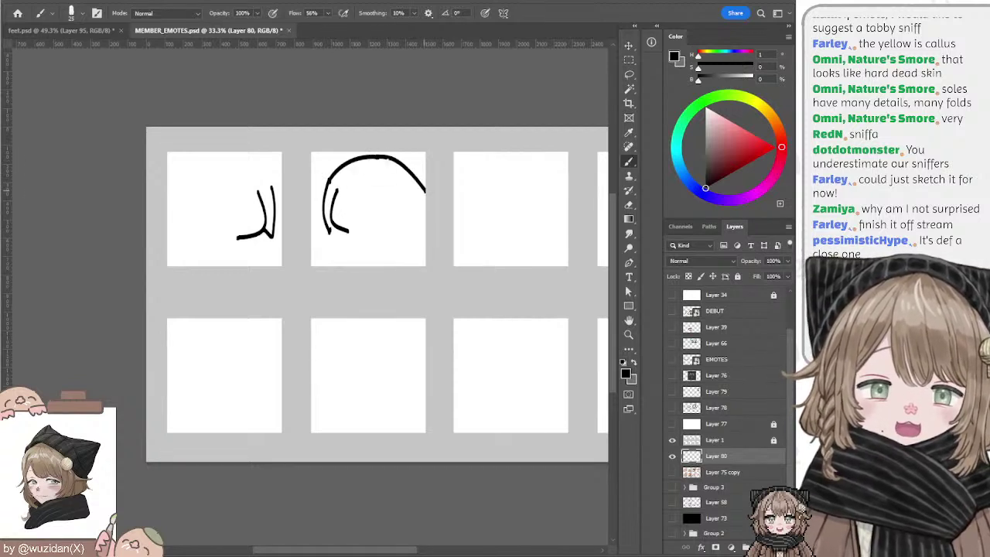
{"action": "key", "text": "ctrl+z"}
{"action": "left_click_drag", "start_coordinate": [377, 156], "coordinate": [420, 182]}
{"action": "key", "text": "ctrl+z"}
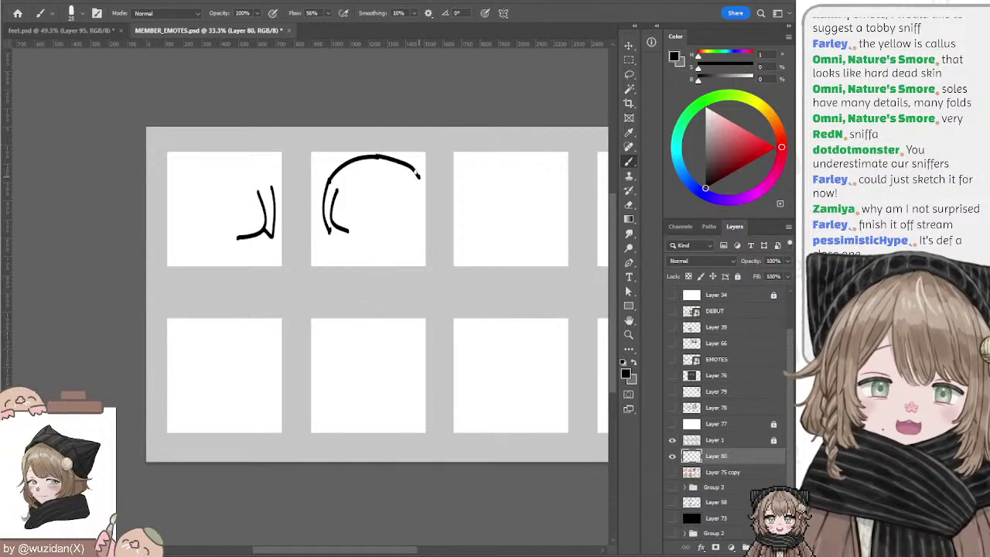
Step: Lasso the second panel's head arc and scale it up to about 110%
{"action": "key", "text": "l"}
{"action": "left_click_drag", "start_coordinate": [364, 132], "coordinate": [365, 133]}
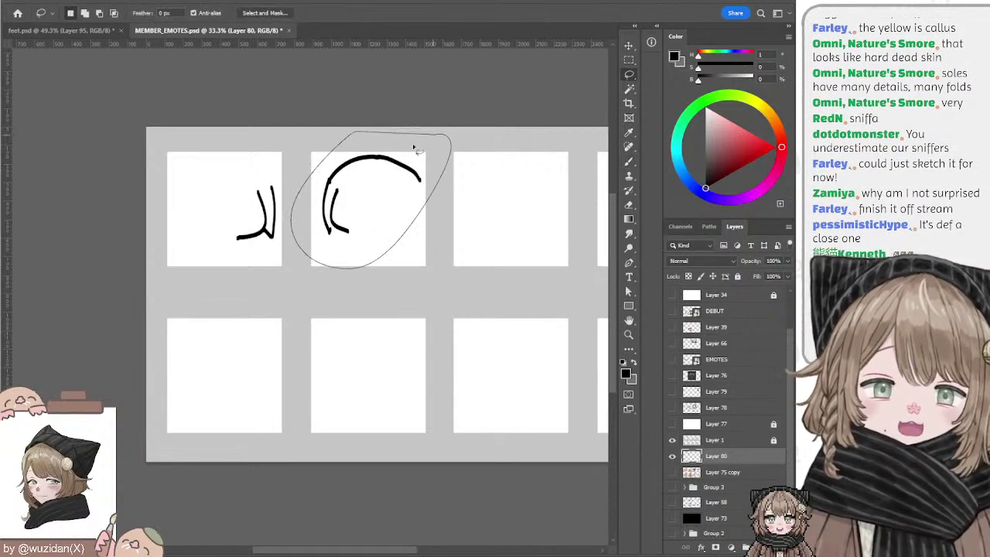
{"action": "left_click_drag", "start_coordinate": [450, 147], "coordinate": [449, 156]}
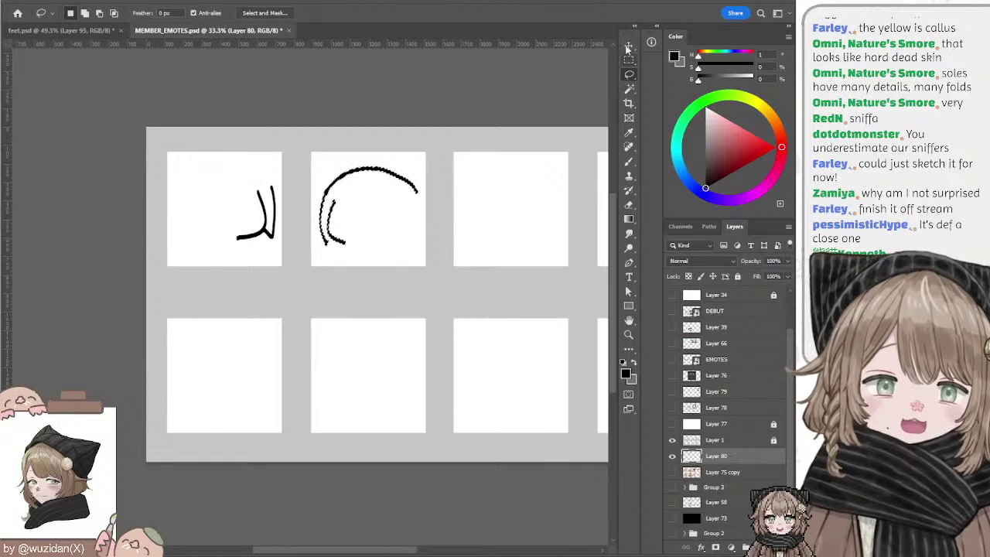
{"action": "key", "text": "ctrl+t"}
{"action": "left_click_drag", "start_coordinate": [419, 207], "coordinate": [428, 207]}
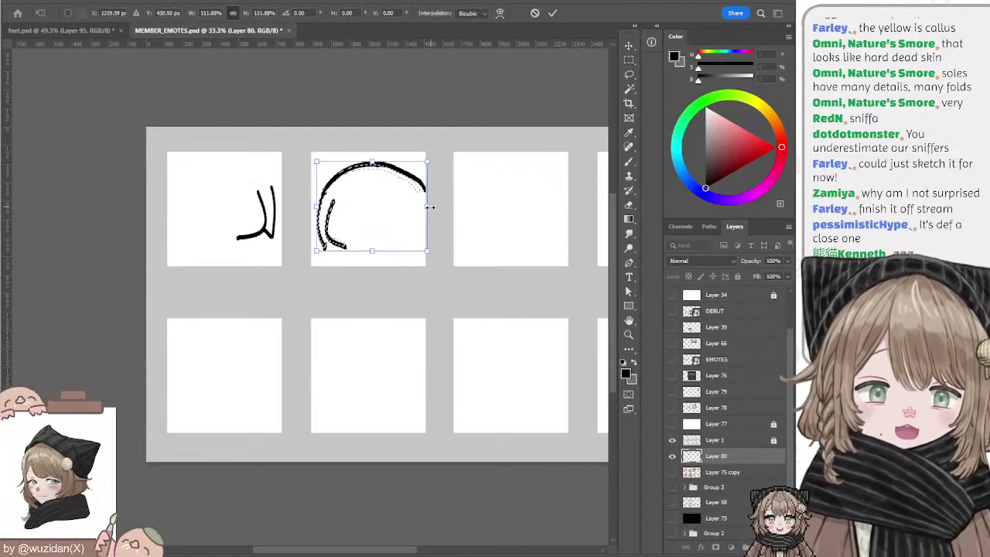
{"action": "key", "text": "Return"}
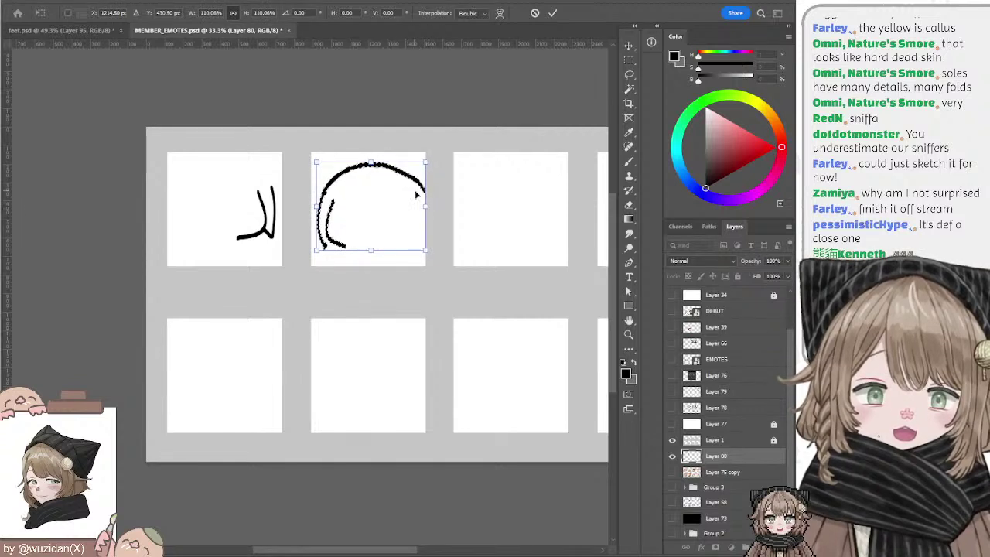
{"action": "key", "text": "ctrl+d"}
Step: Extend the inner stroke into the face and draw a curved closed eye
{"action": "key", "text": "b"}
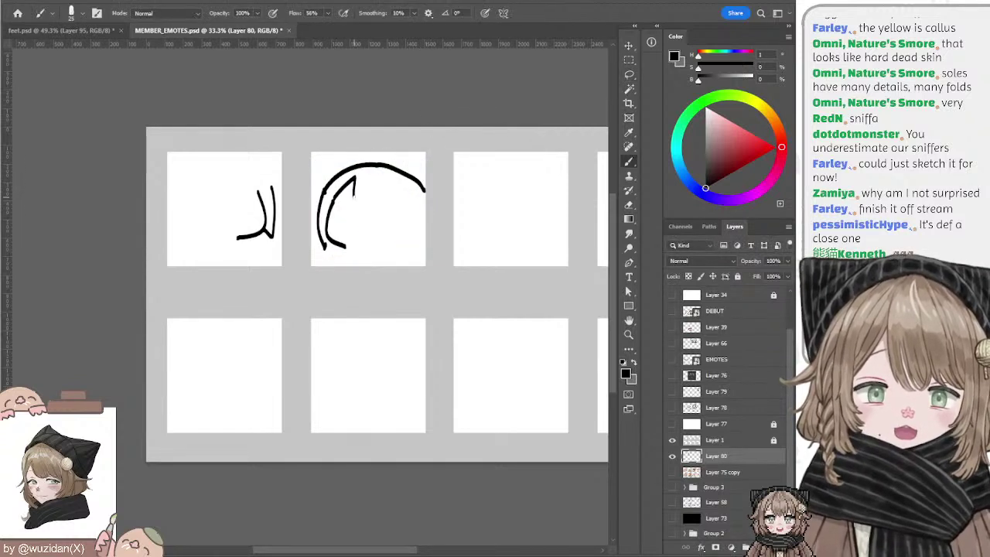
{"action": "left_click_drag", "start_coordinate": [354, 177], "coordinate": [360, 179]}
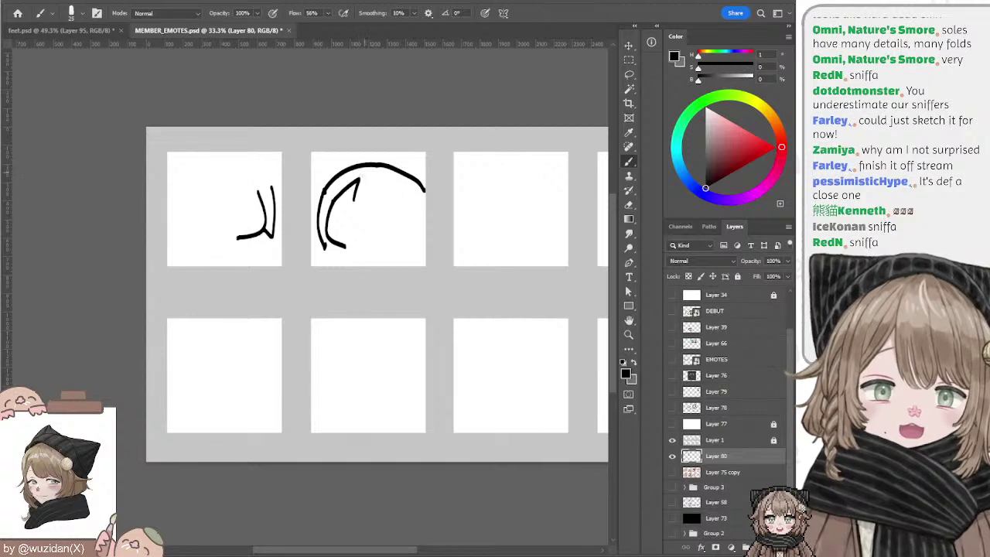
{"action": "key", "text": "e"}
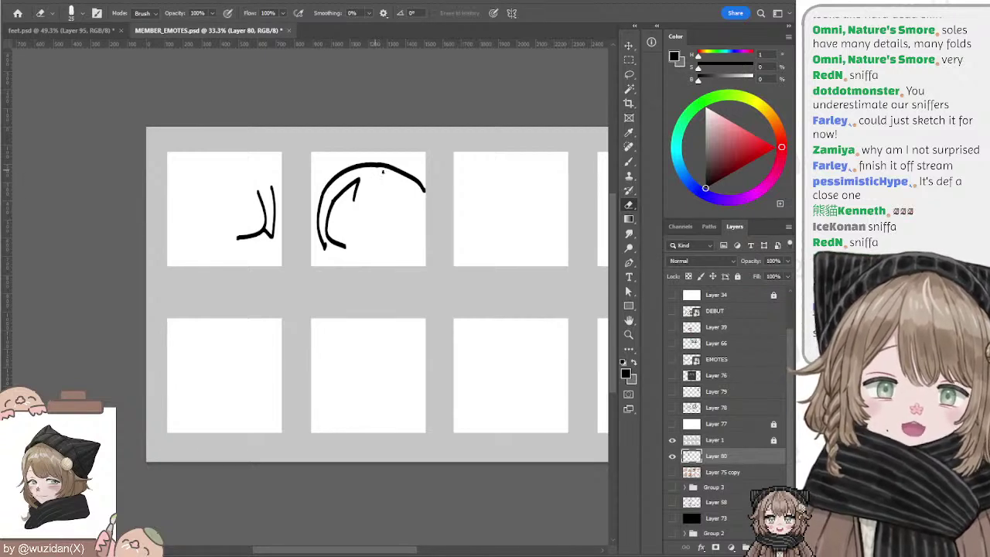
{"action": "key", "text": "b"}
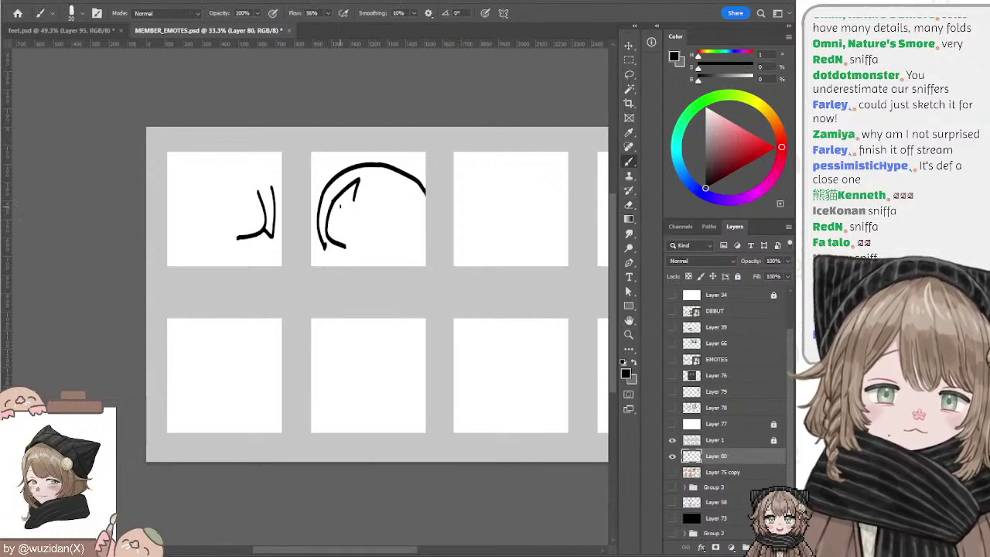
{"action": "left_click_drag", "start_coordinate": [340, 203], "coordinate": [352, 219]}
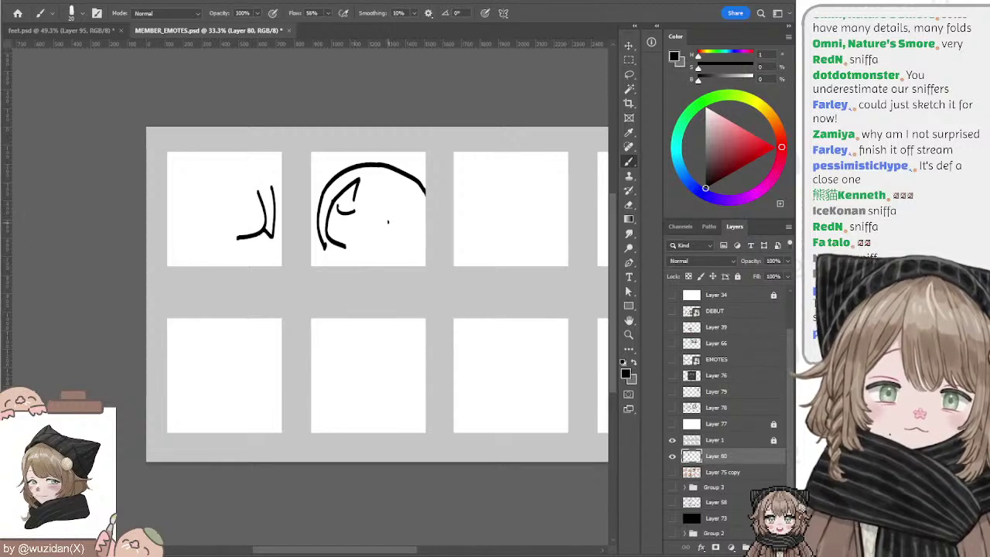
{"action": "left_click_drag", "start_coordinate": [395, 225], "coordinate": [402, 220]}
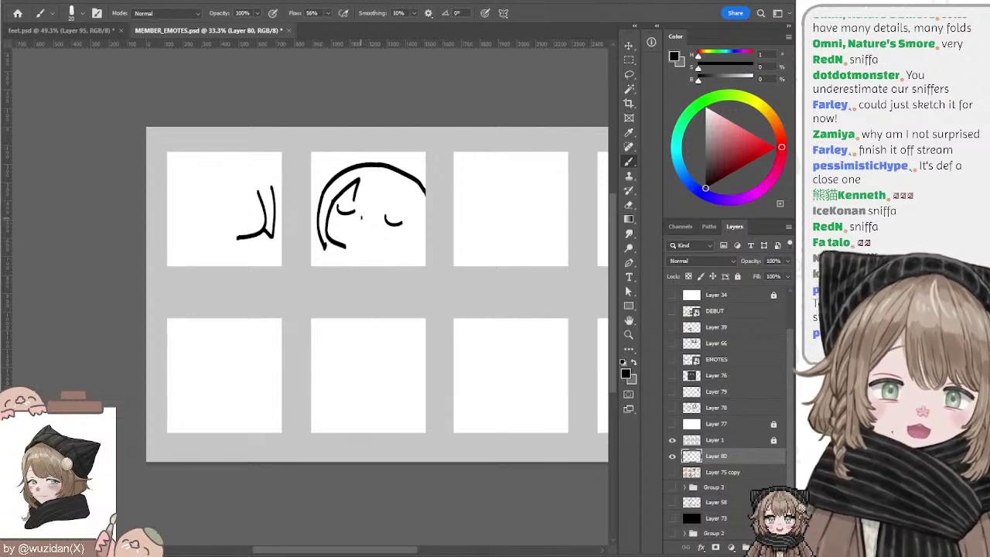
Step: Add a small ear curve at the head outline's right end, erasing mistakes
{"action": "key", "text": "l"}
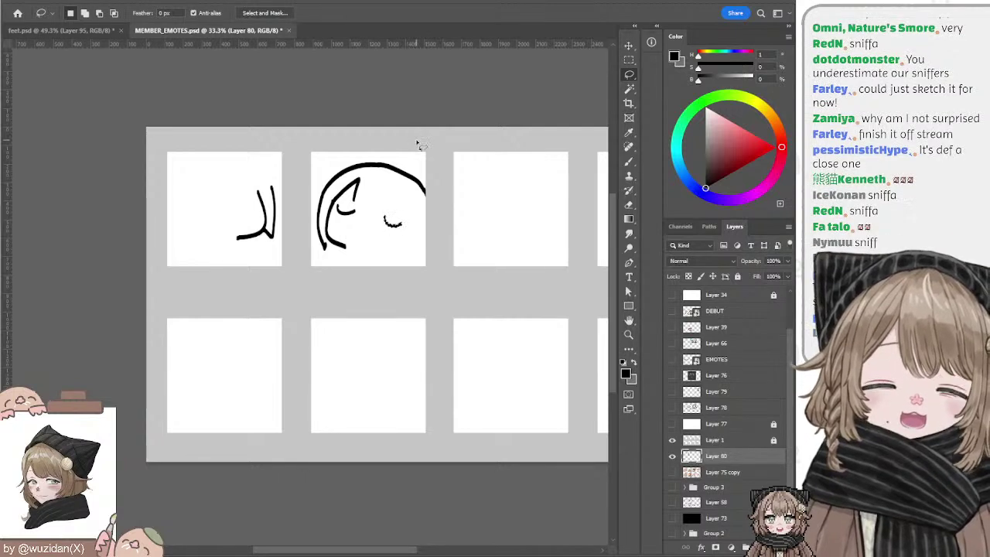
{"action": "key", "text": "b"}
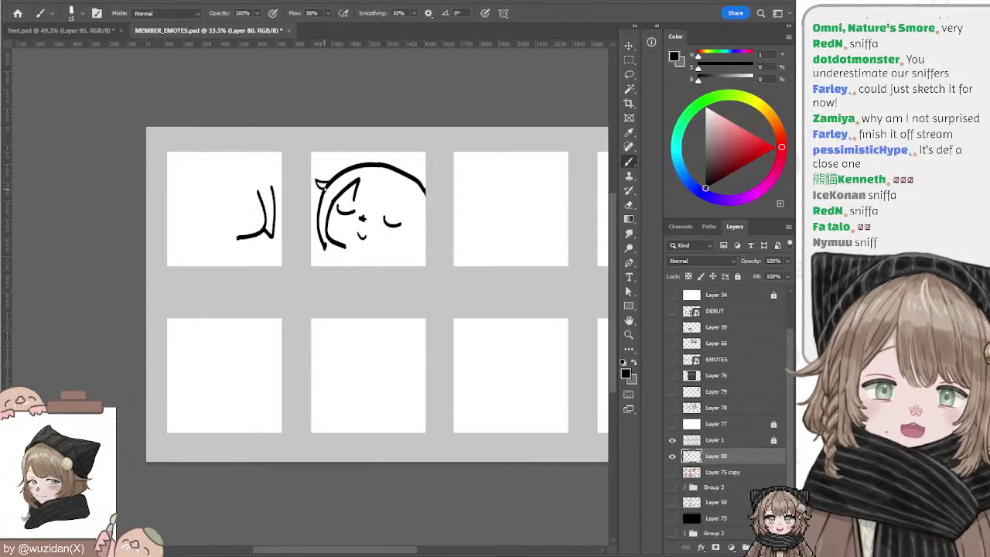
{"action": "key", "text": "e"}
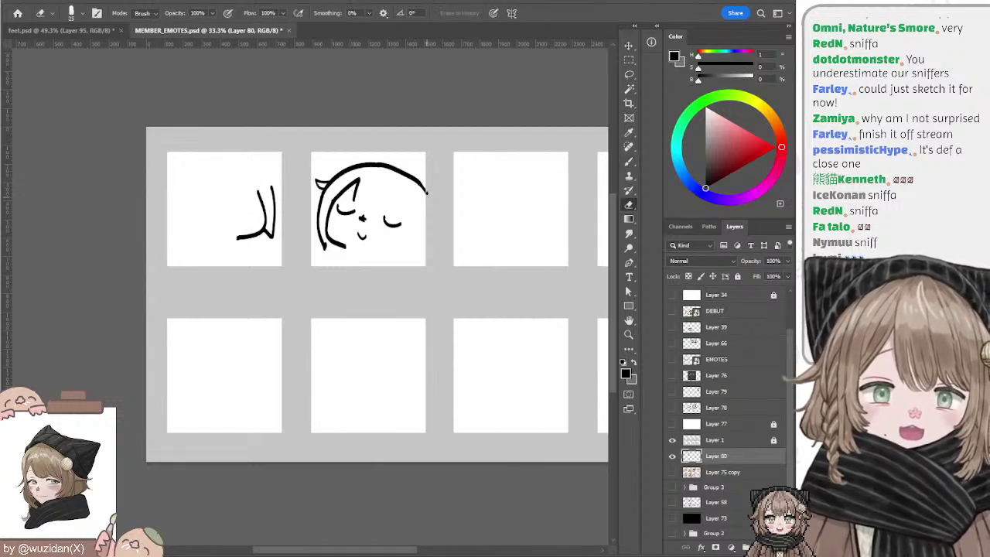
{"action": "key", "text": "b"}
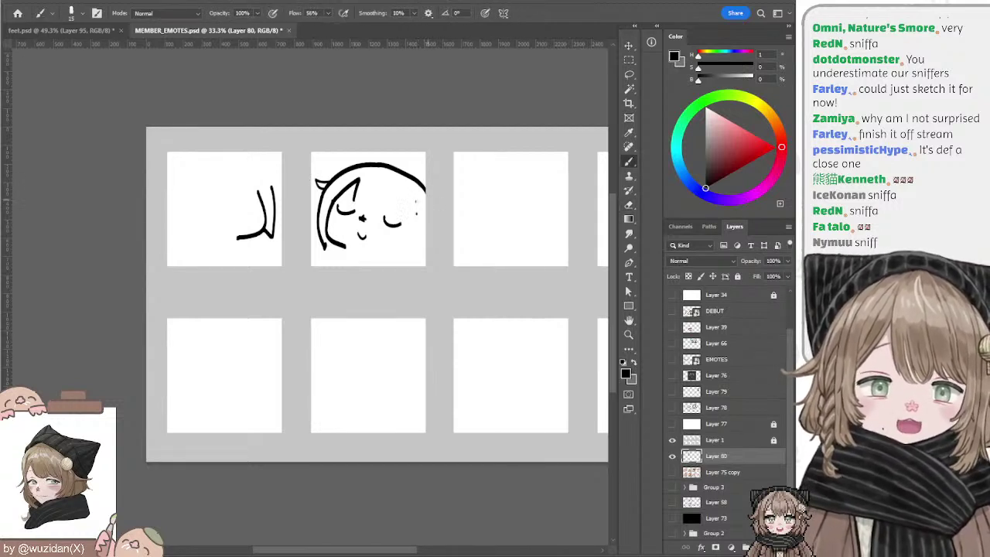
{"action": "left_click_drag", "start_coordinate": [423, 199], "coordinate": [423, 215]}
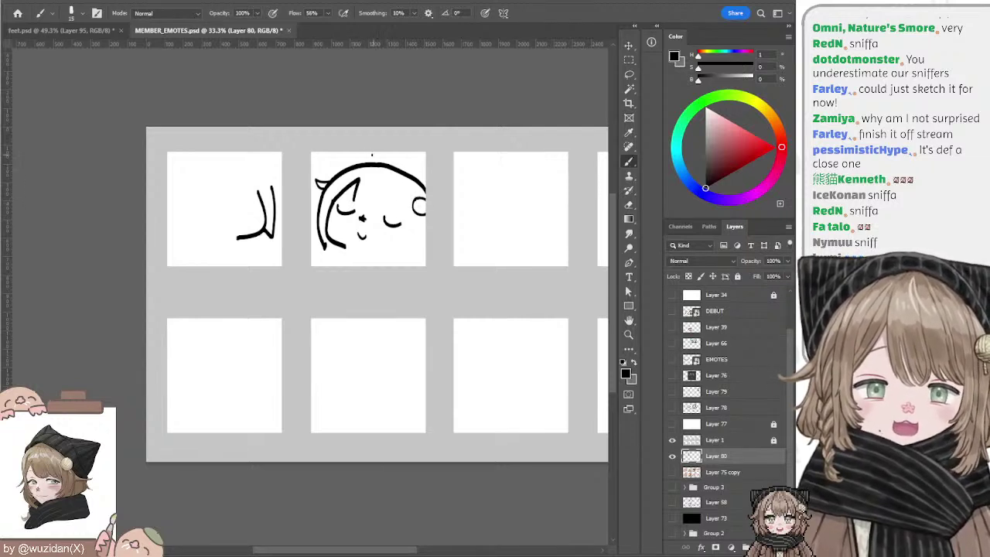
{"action": "key", "text": "ctrl+z"}
{"action": "key", "text": "e"}
{"action": "key", "text": "b"}
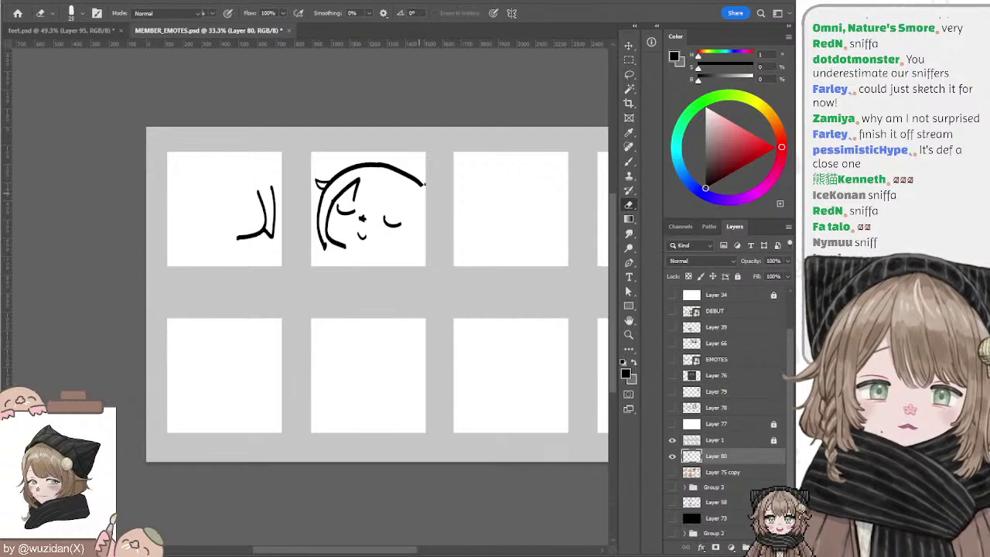
{"action": "left_click_drag", "start_coordinate": [423, 189], "coordinate": [424, 199]}
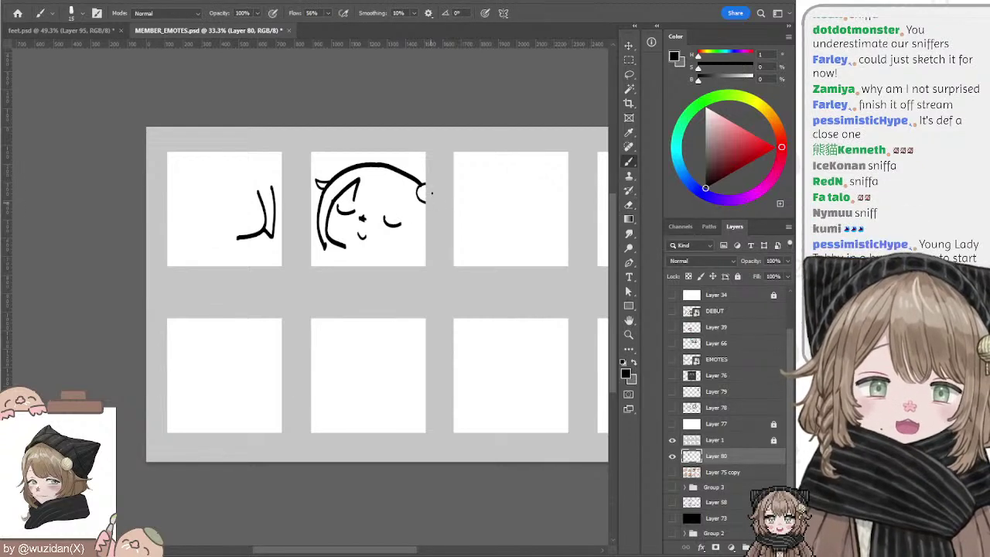
Step: Fill the hair solid black across the top of the head
{"action": "left_click_drag", "start_coordinate": [351, 154], "coordinate": [345, 164]}
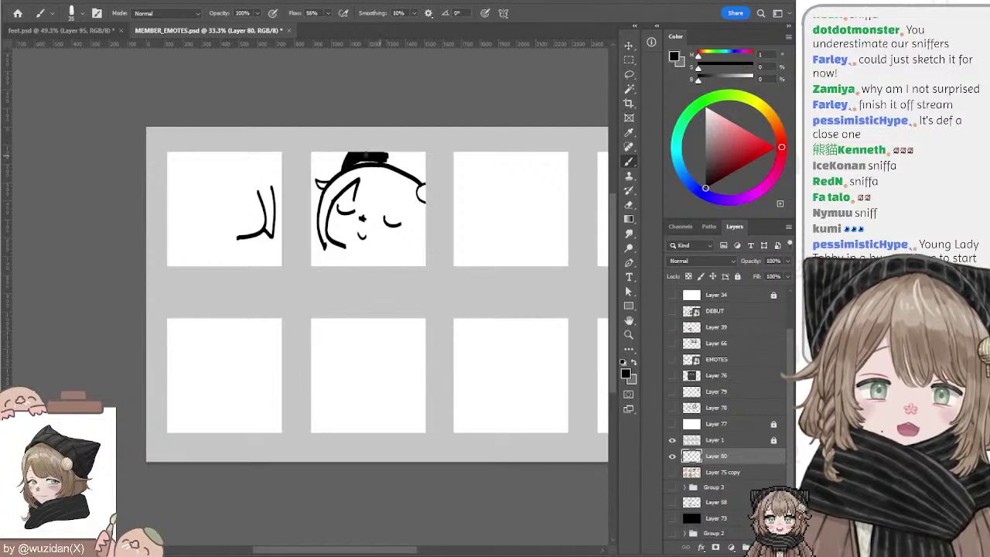
{"action": "mouse_move", "coordinate": [411, 164]}
{"action": "left_mouse_down"}
{"action": "mouse_move", "coordinate": [402, 149]}
{"action": "mouse_move", "coordinate": [430, 178]}
{"action": "left_mouse_up"}
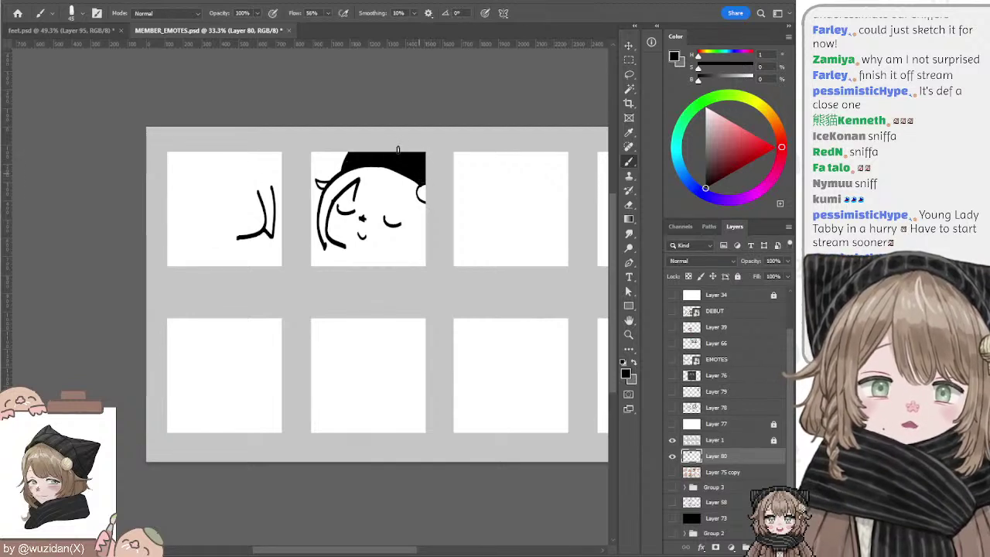
{"action": "key", "text": "e"}
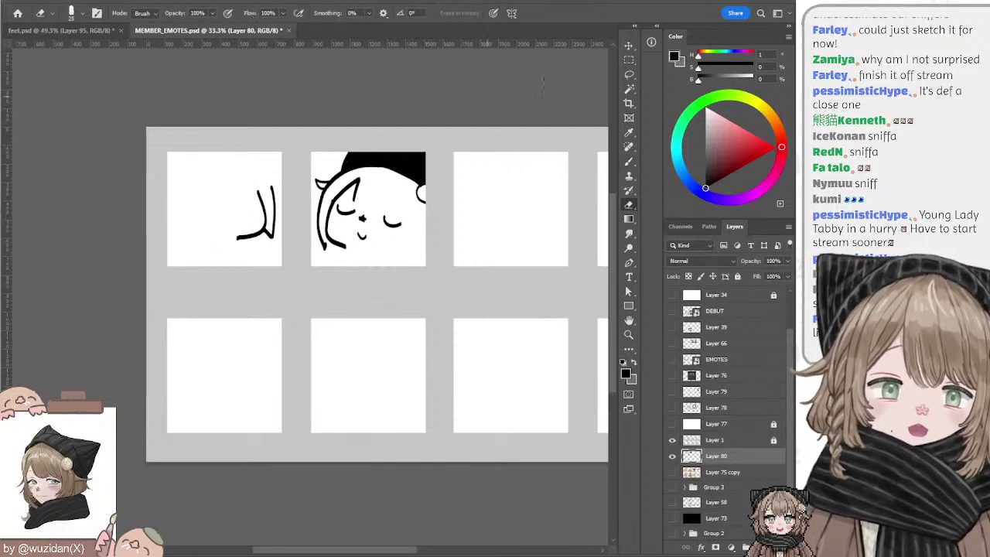
Step: Lasso the first panel's stroke and copy it onto a new layer
{"action": "key", "text": "v"}
{"action": "key", "text": "l"}
{"action": "left_click_drag", "start_coordinate": [293, 133], "coordinate": [232, 172]}
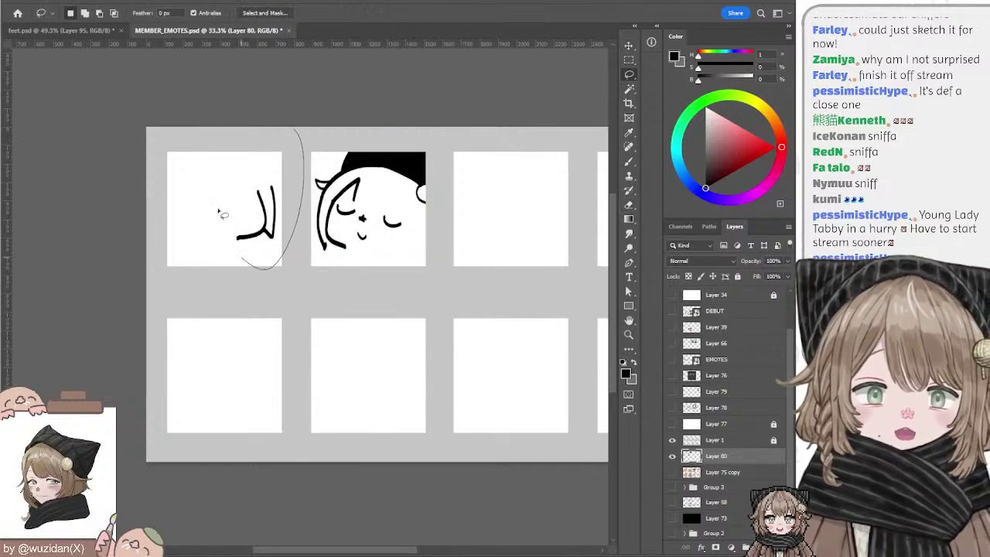
{"action": "key", "text": "ctrl+j"}
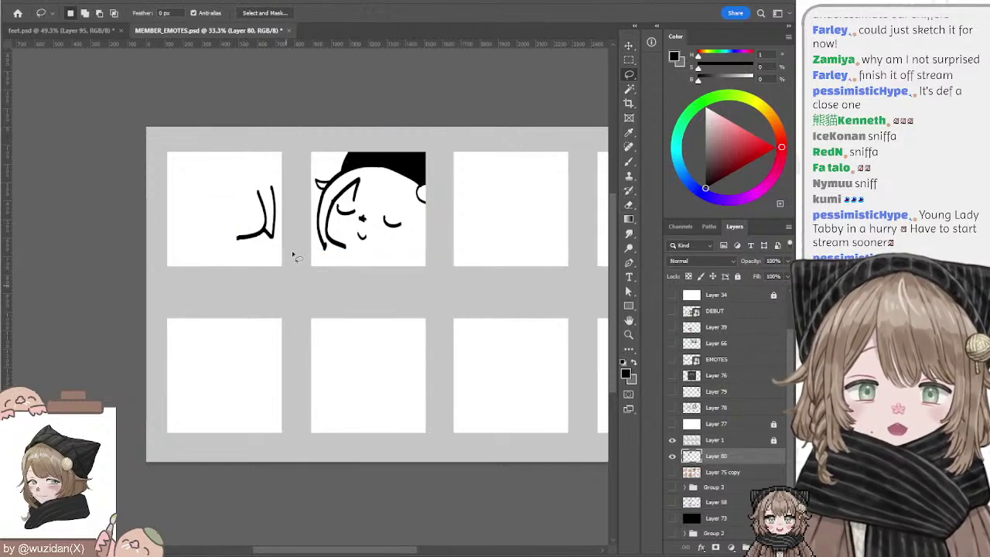
Step: Scale the sleeping character up to about 103%
{"action": "key", "text": "ctrl+t"}
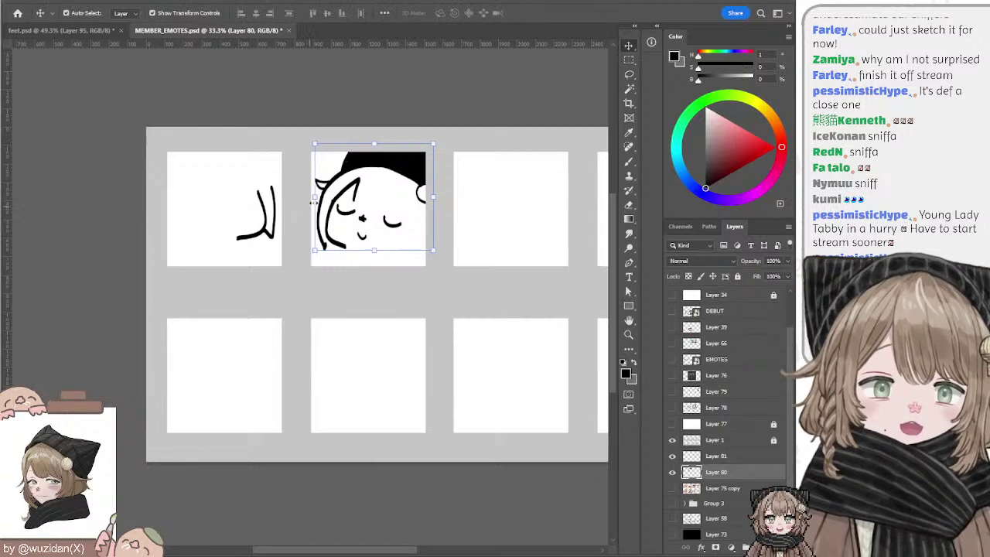
{"action": "left_click_drag", "start_coordinate": [317, 197], "coordinate": [313, 198]}
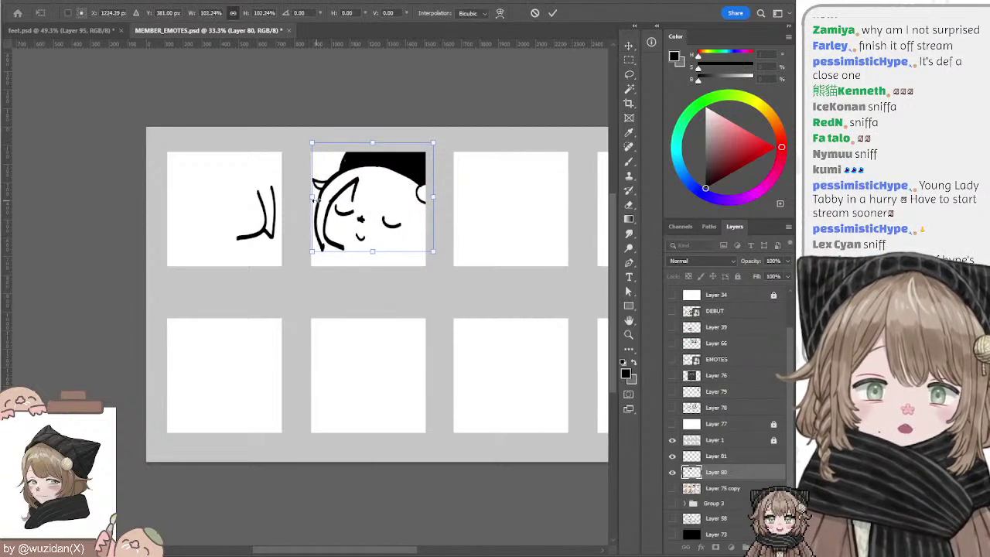
{"action": "left_click_drag", "start_coordinate": [432, 143], "coordinate": [437, 103]}
{"action": "key", "text": "Return"}
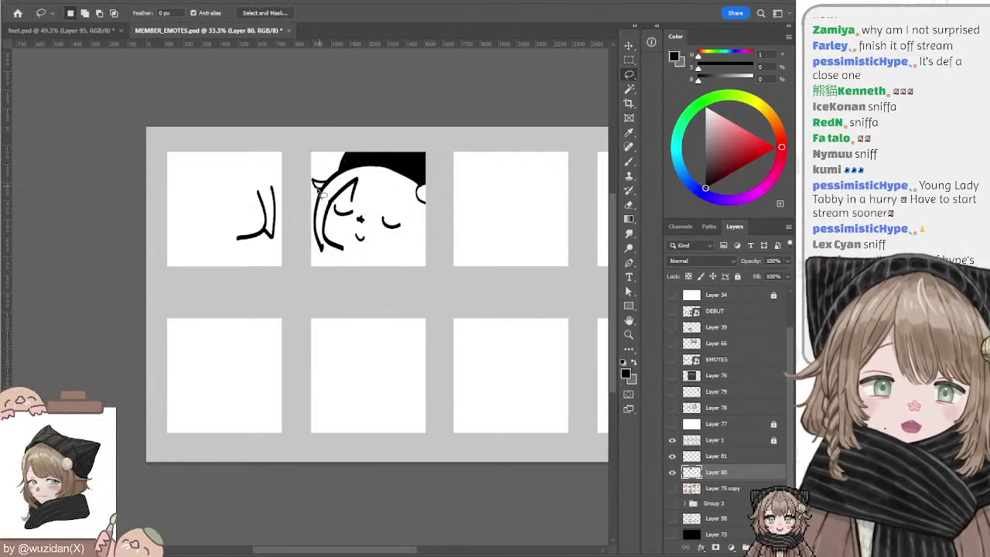
Step: Paint a thick black band under the face and a short stroke on its right
{"action": "key", "text": "b"}
{"action": "left_click_drag", "start_coordinate": [323, 246], "coordinate": [396, 263]}
{"action": "key", "text": "ctrl+z"}
{"action": "left_click_drag", "start_coordinate": [326, 246], "coordinate": [396, 265]}
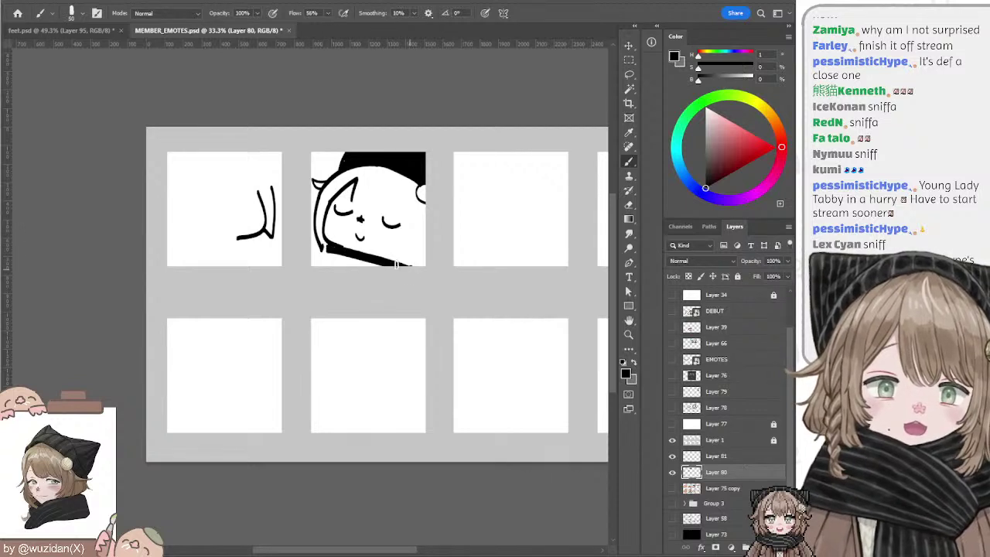
{"action": "key", "text": "ctrl+z"}
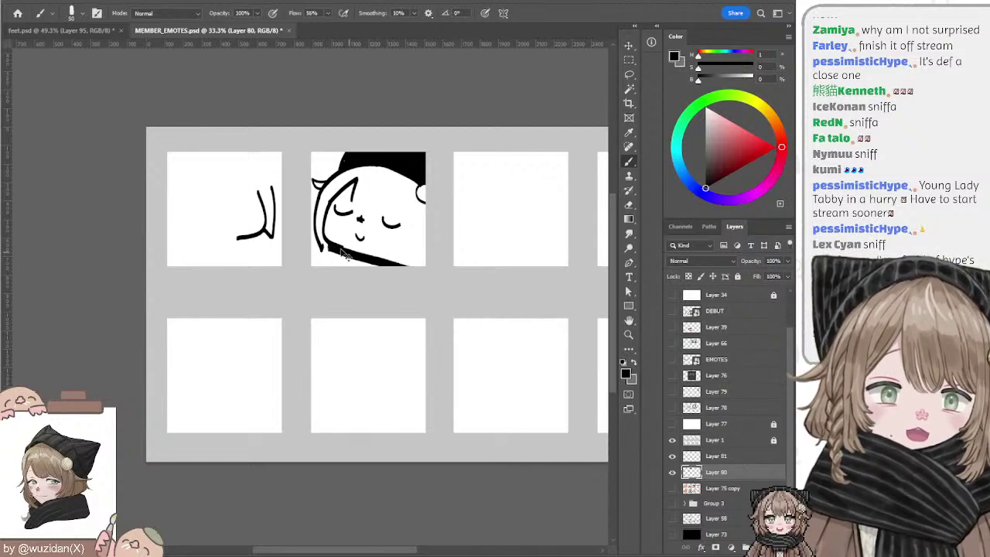
{"action": "left_click_drag", "start_coordinate": [326, 246], "coordinate": [416, 266]}
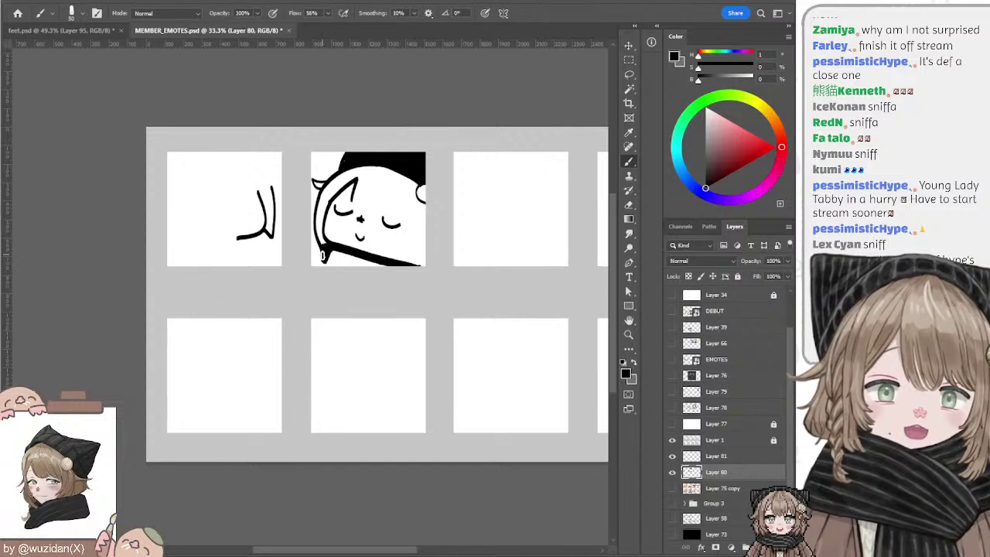
{"action": "left_click_drag", "start_coordinate": [323, 256], "coordinate": [369, 263]}
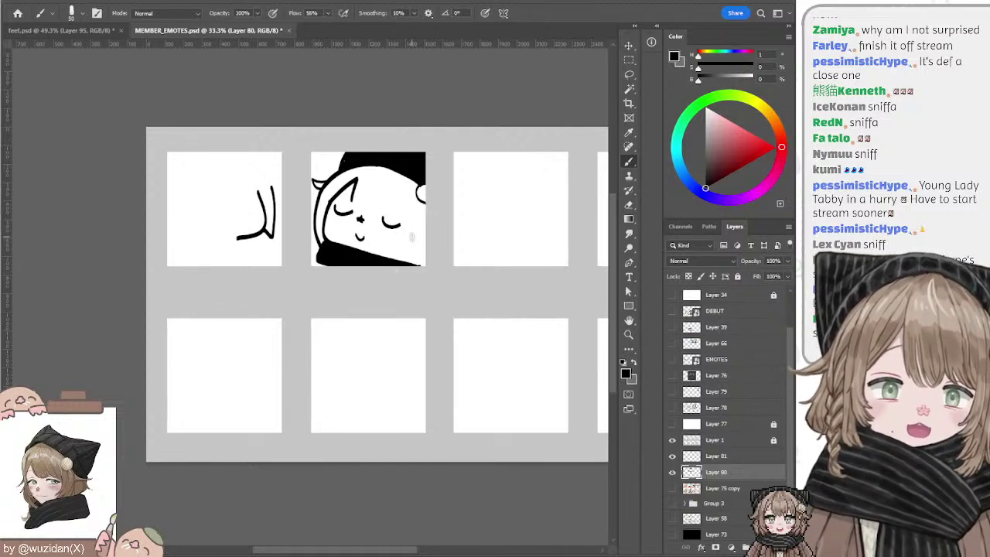
{"action": "left_click_drag", "start_coordinate": [408, 221], "coordinate": [411, 242]}
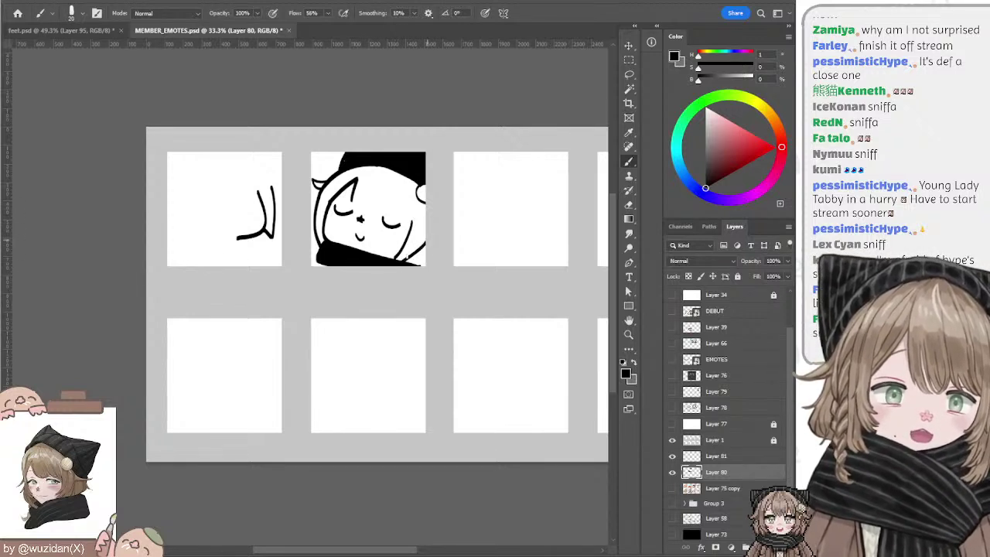
Step: Refine the black line art and hair with brush, eraser and undo
{"action": "key", "text": "e"}
{"action": "key", "text": "b"}
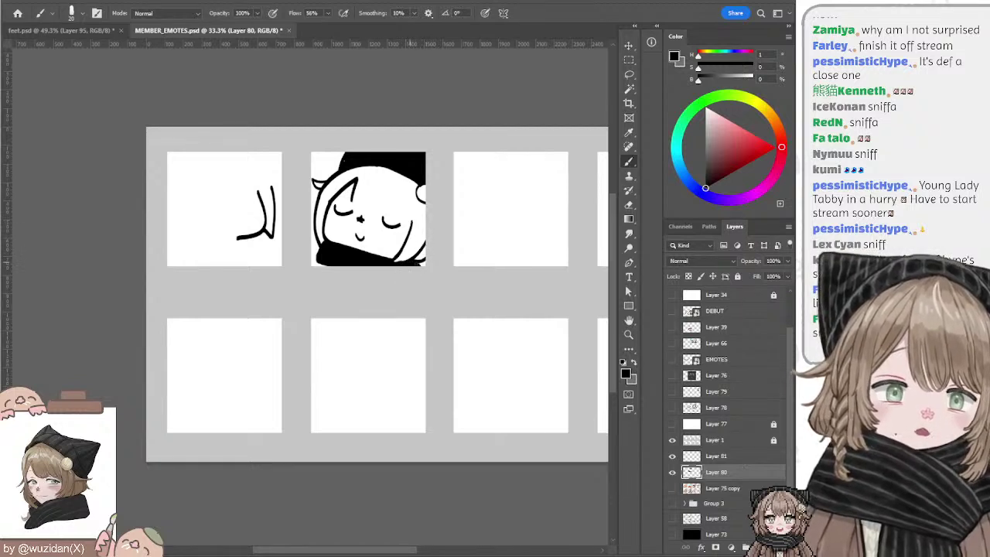
{"action": "key", "text": "e"}
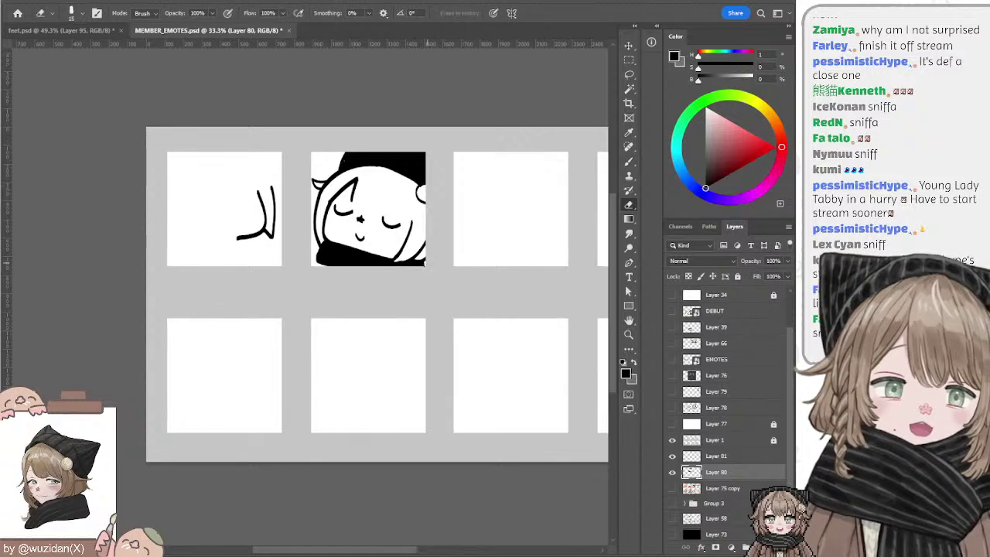
{"action": "key", "text": "b"}
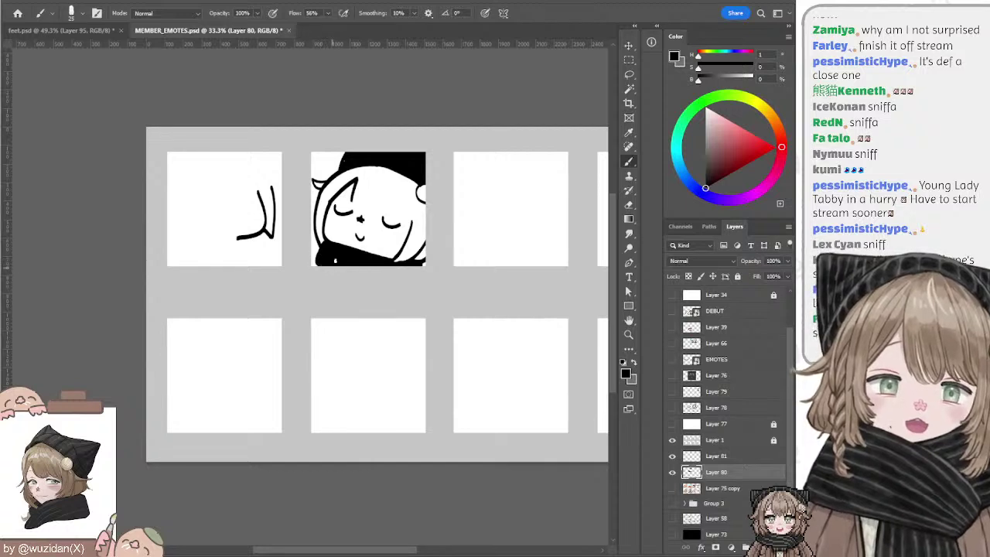
{"action": "key", "text": "ctrl+z"}
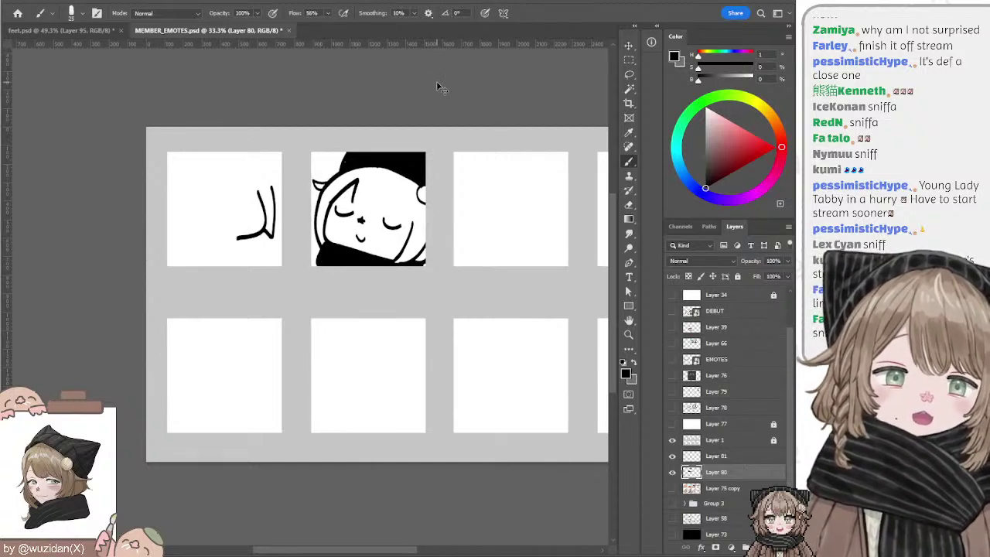
{"action": "key", "text": "ctrl+z"}
{"action": "key", "text": "ctrl+z"}
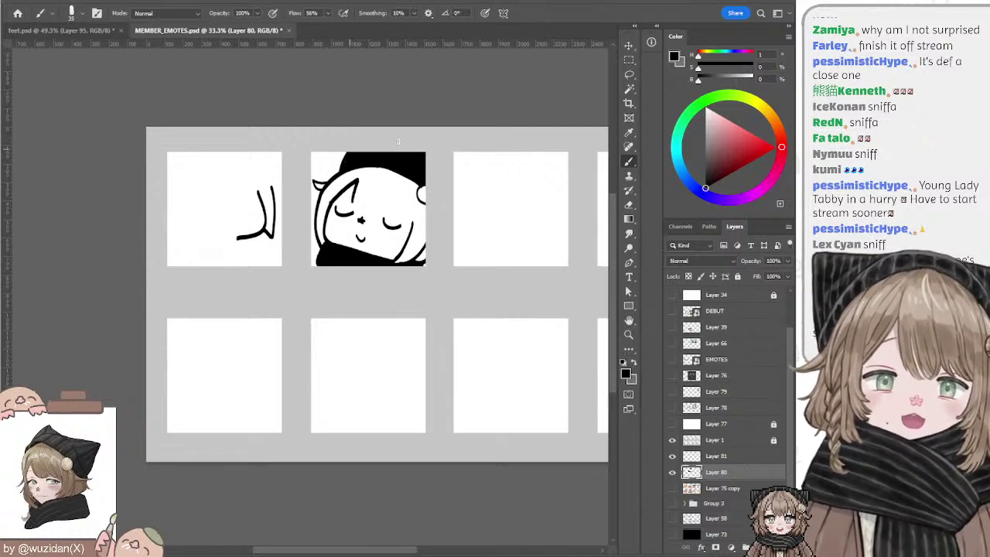
{"action": "key", "text": "b"}
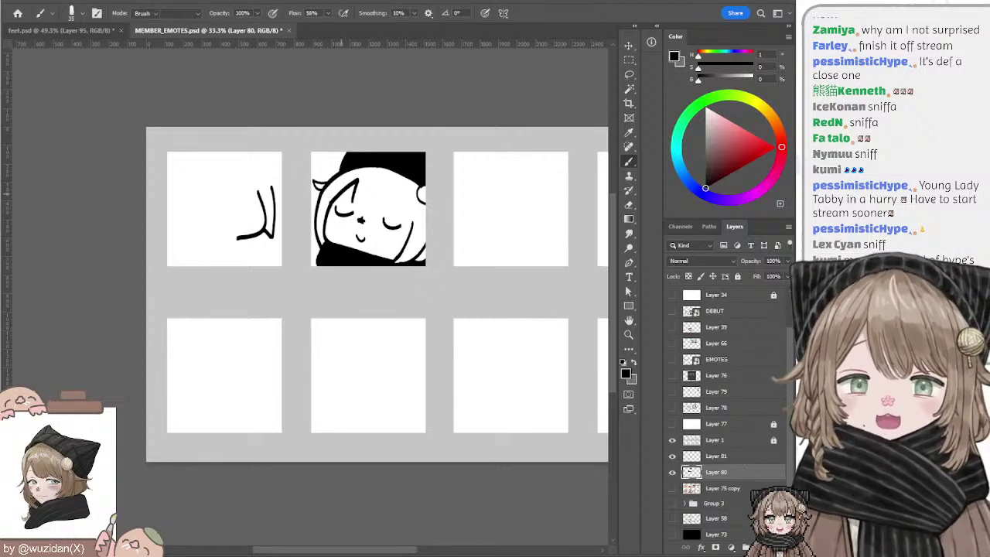
{"action": "key", "text": "e"}
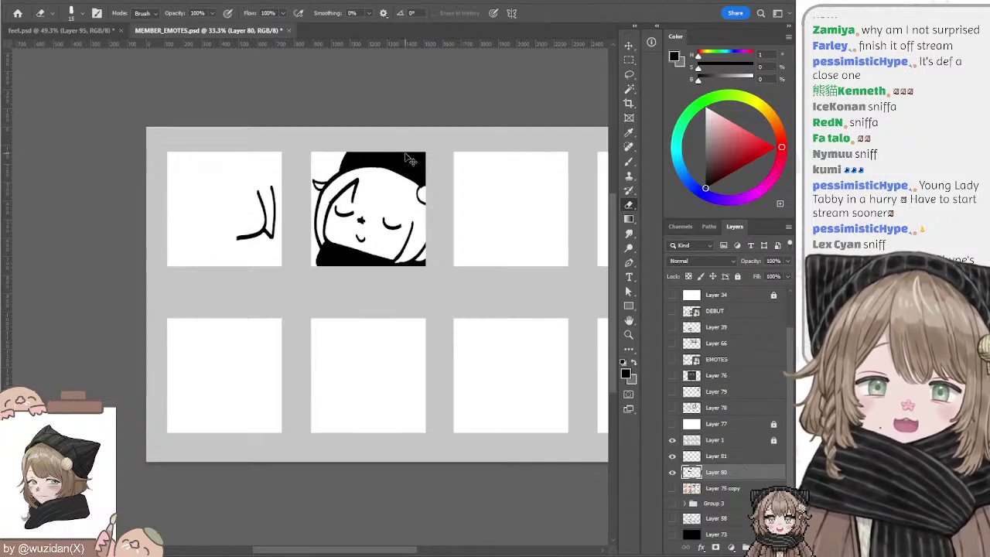
{"action": "key", "text": "ctrl+z"}
{"action": "key", "text": "ctrl+z"}
{"action": "key", "text": "ctrl+z"}
{"action": "key", "text": "ctrl+z"}
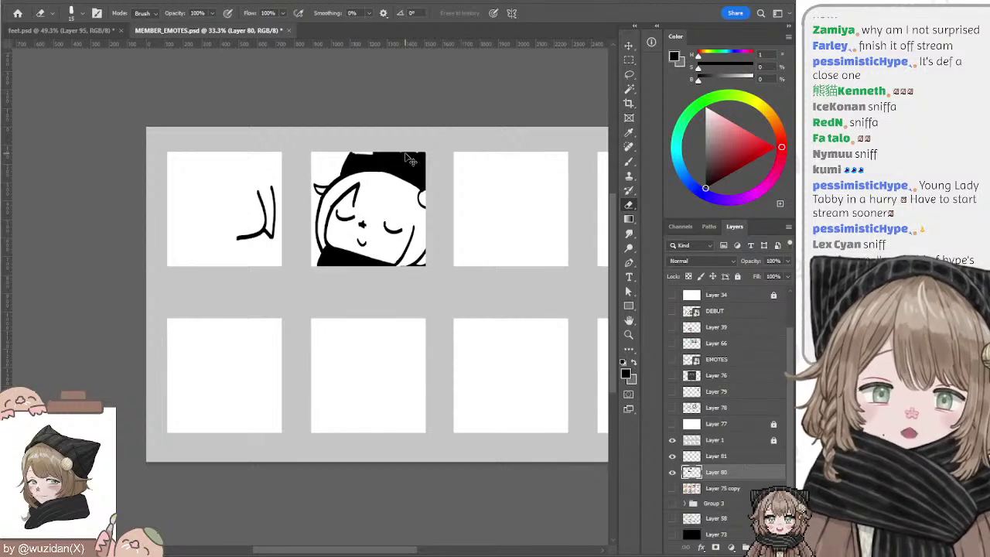
{"action": "key", "text": "ctrl+z"}
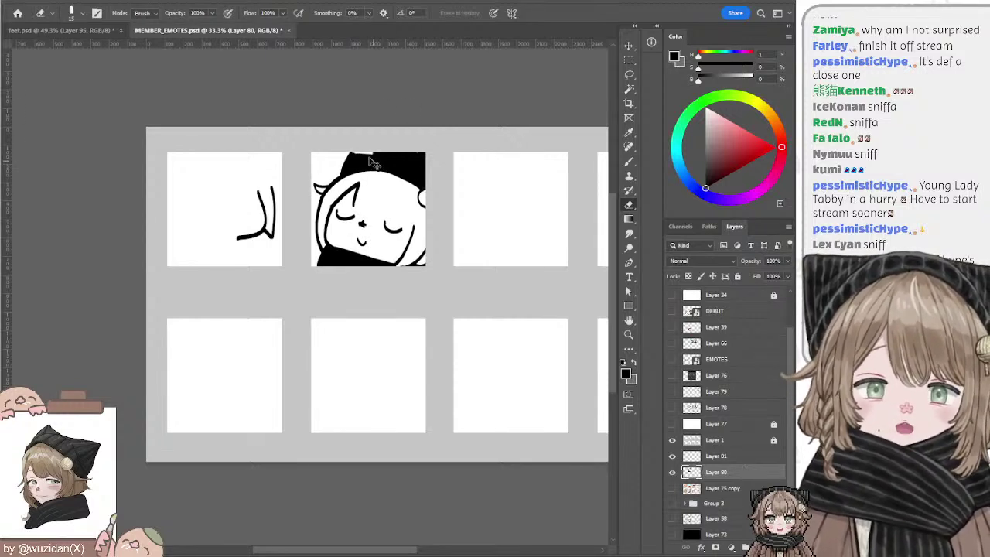
{"action": "key", "text": "b"}
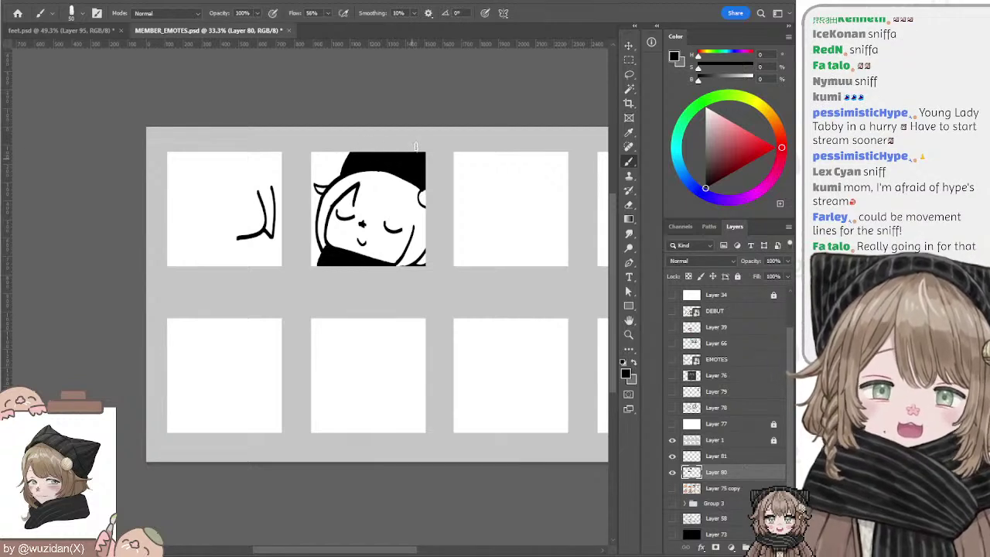
{"action": "key", "text": "e"}
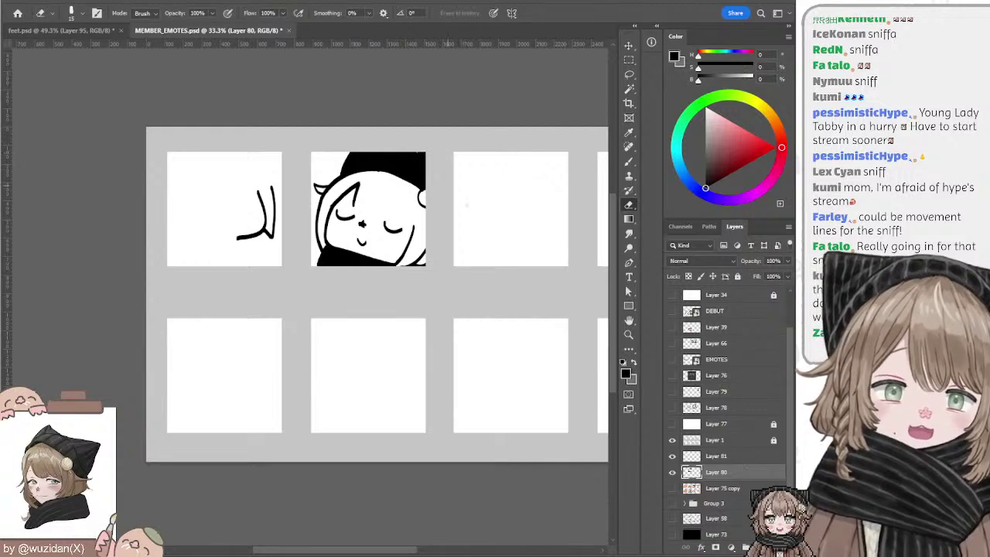
Step: Try a yellow-orange colour on a new layer, then remove it and resample black
{"action": "key", "text": "ctrl+shift+alt+n"}
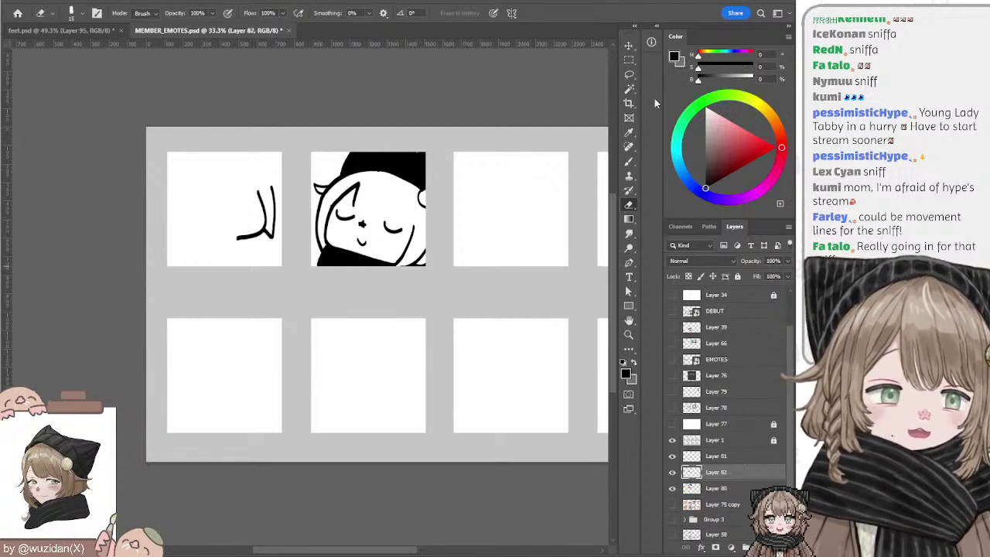
{"action": "left_click", "coordinate": [766, 109]}
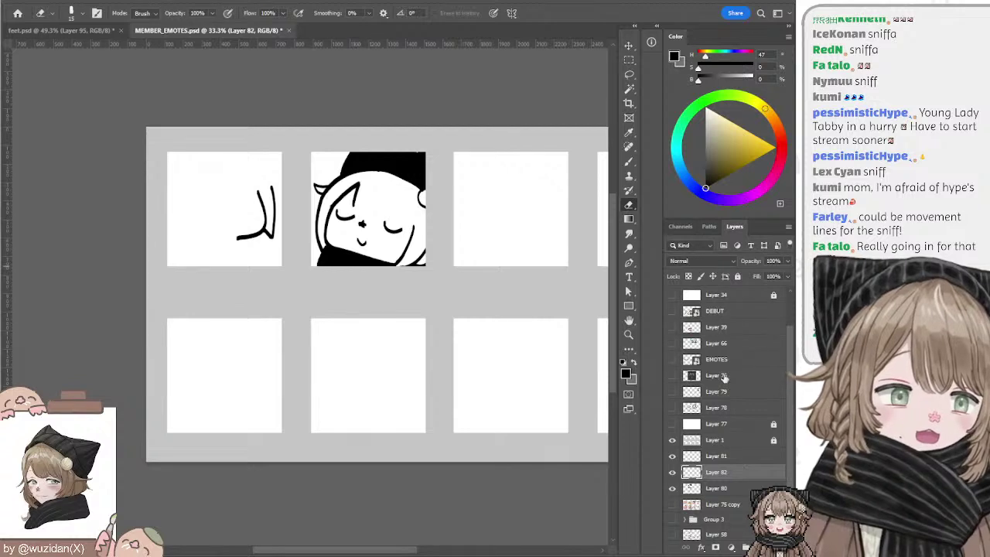
{"action": "key", "text": "ctrl+z"}
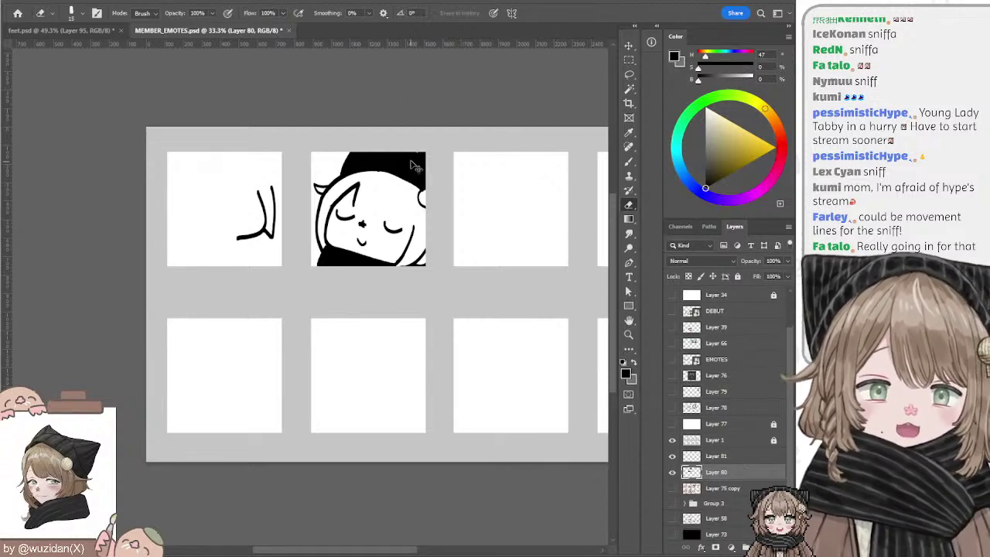
{"action": "key", "text": "b"}
{"action": "left_click", "coordinate": [419, 153], "text": "alt"}
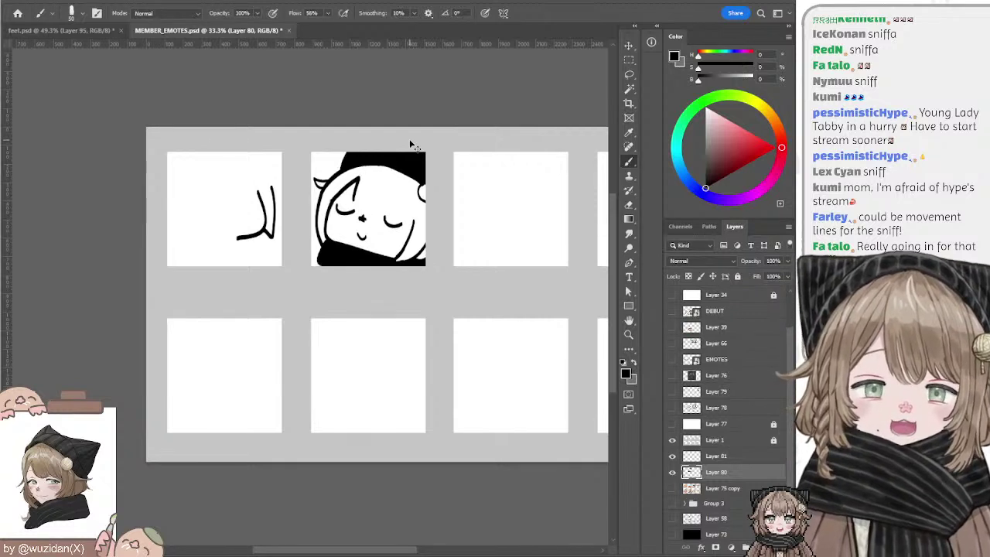
{"action": "key", "text": "e"}
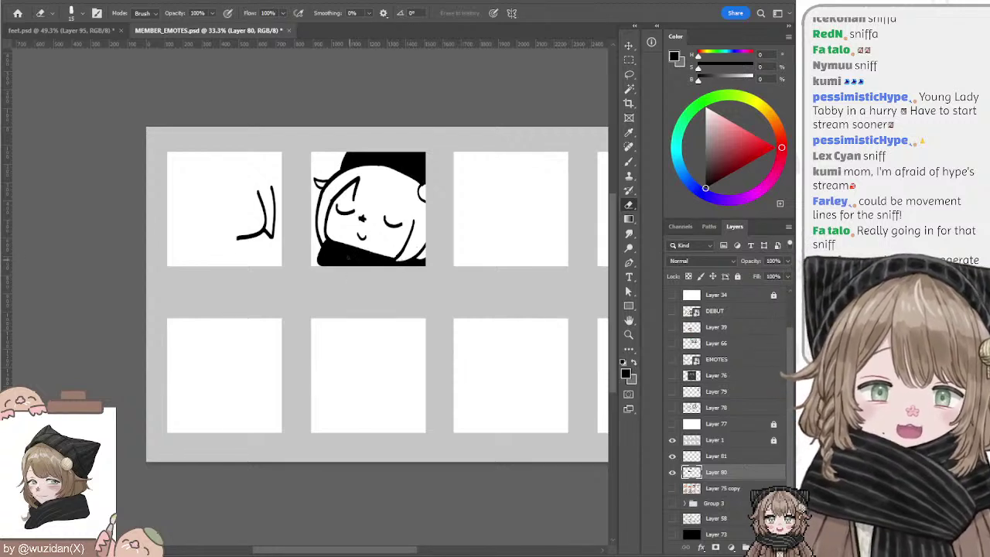
Step: Add a new layer above Layer 75 copy and choose a warm pale skin tone
{"action": "left_click", "coordinate": [723, 488]}
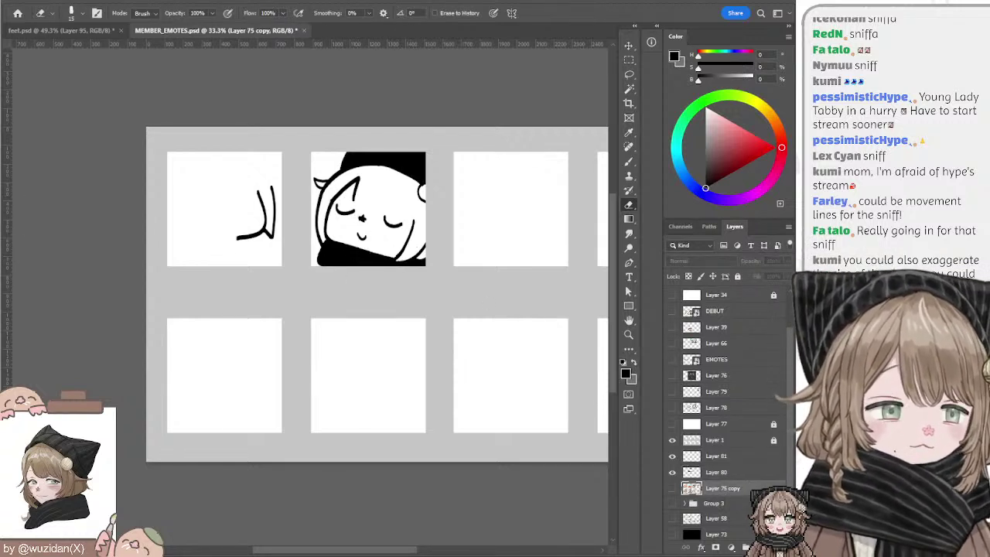
{"action": "key", "text": "ctrl+shift+alt+n"}
{"action": "left_click", "coordinate": [717, 116]}
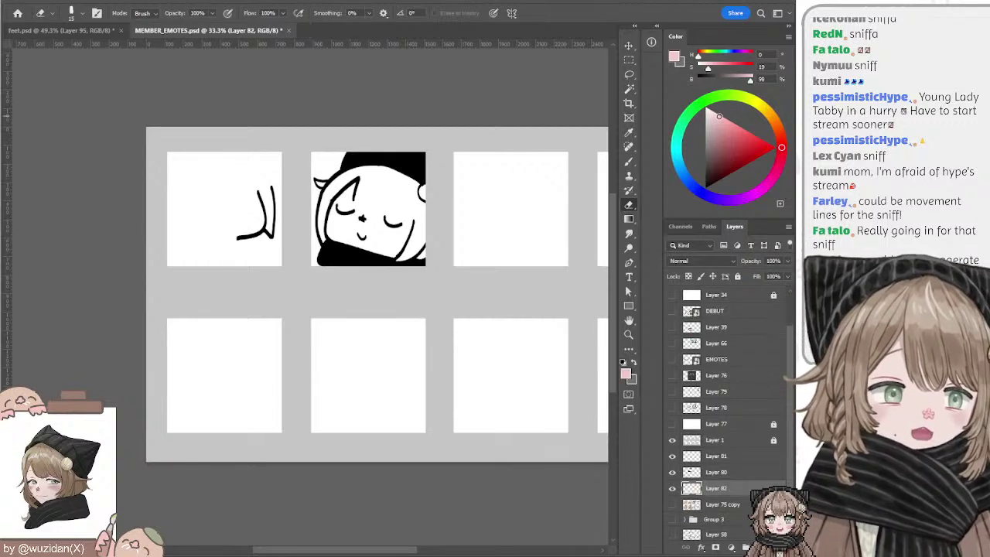
{"action": "left_click", "coordinate": [771, 117]}
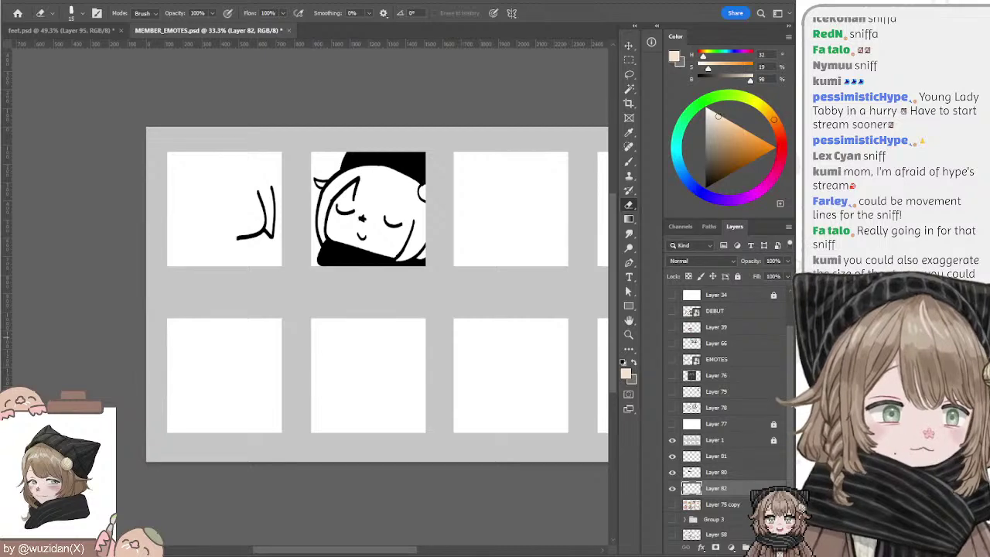
{"action": "scroll", "coordinate": [790, 447], "scroll_direction": "down", "scroll_amount": 3}
{"action": "left_click", "coordinate": [672, 486]}
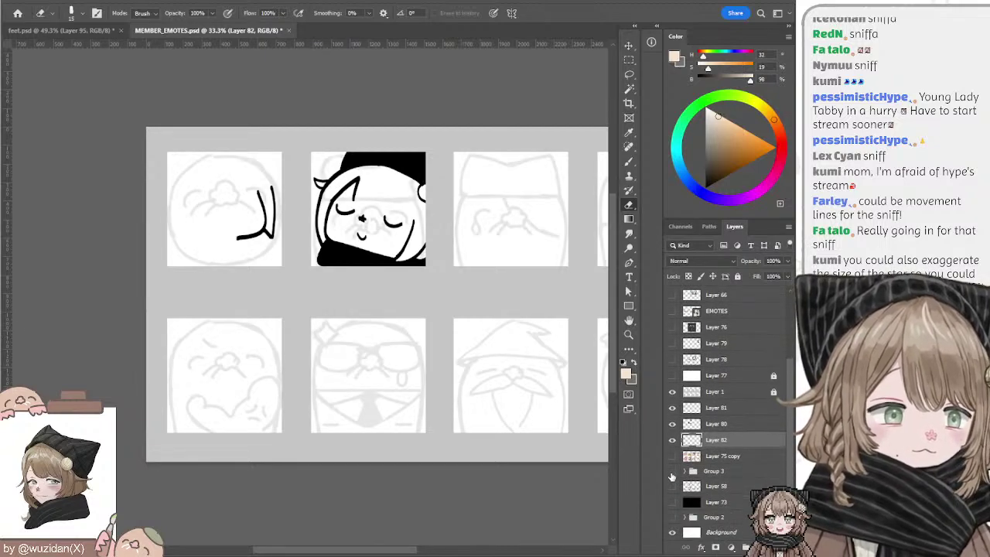
{"action": "left_click", "coordinate": [672, 472]}
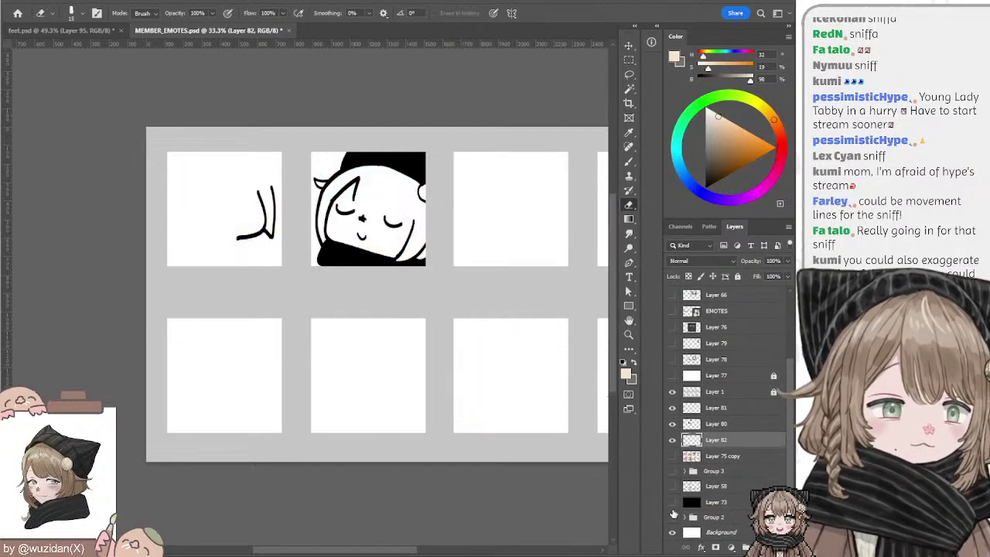
{"action": "left_click", "coordinate": [672, 517]}
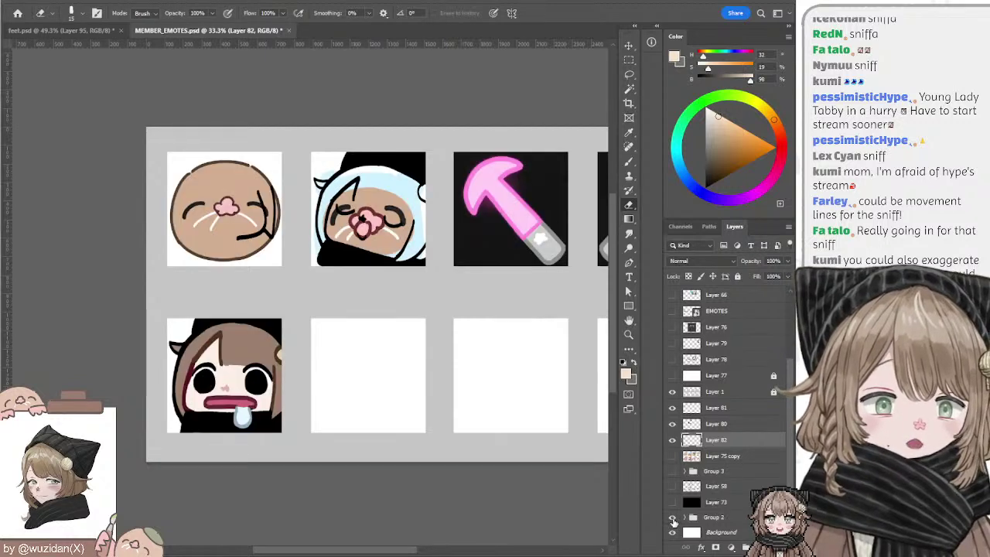
Step: Paint the pale peach skin tone over the sleeping face on Layer 82
{"action": "key", "text": "b"}
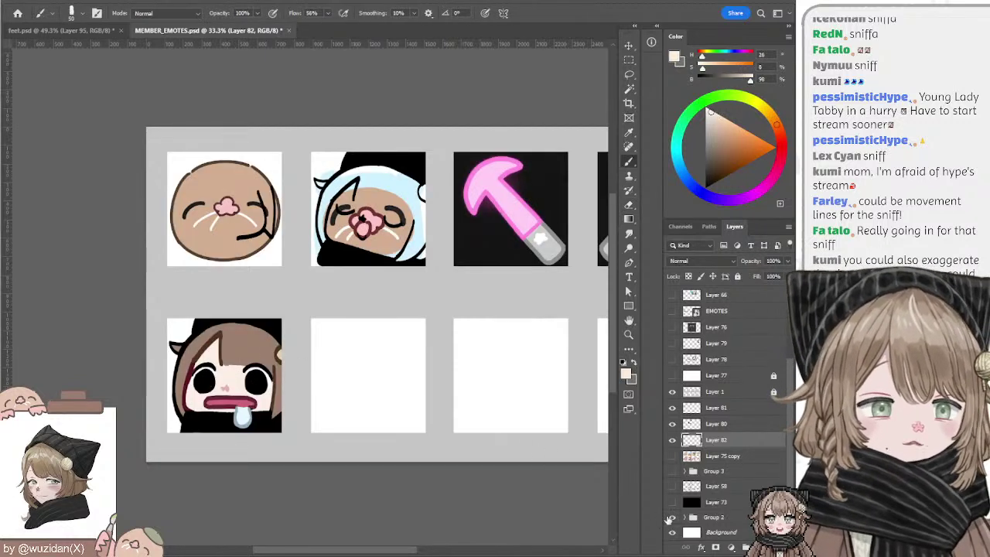
{"action": "left_click", "coordinate": [672, 439]}
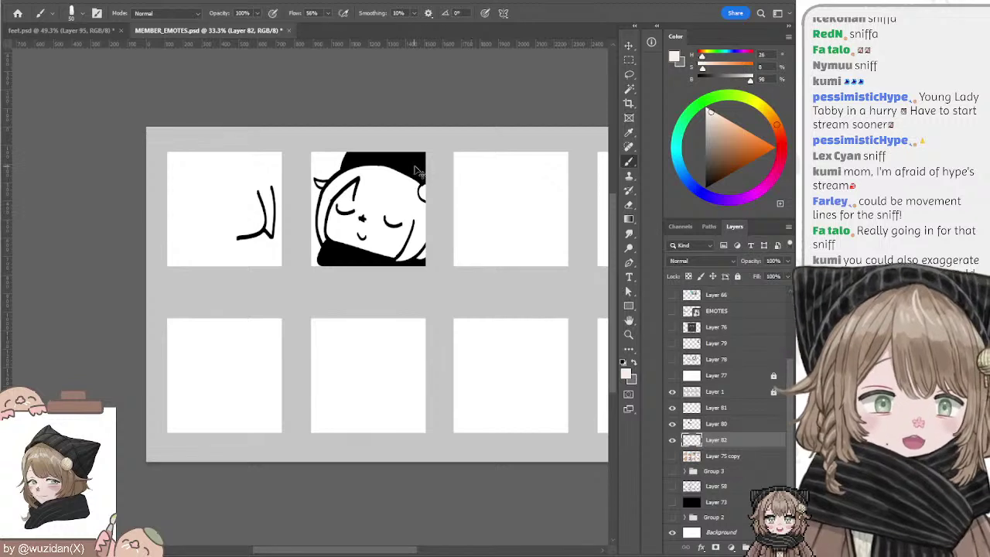
{"action": "key", "text": "alt+bracketright"}
{"action": "left_click", "coordinate": [698, 439]}
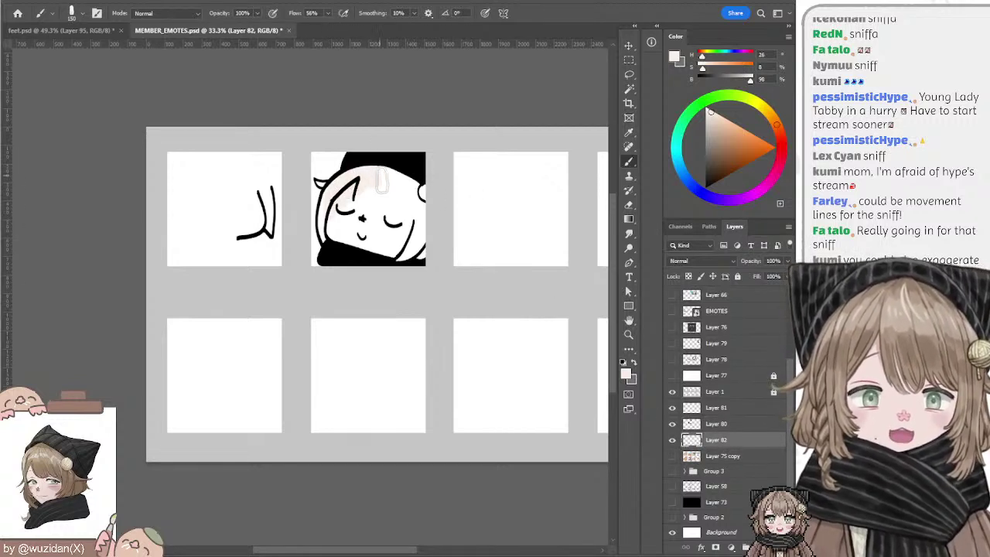
{"action": "left_click_drag", "start_coordinate": [379, 181], "coordinate": [418, 198]}
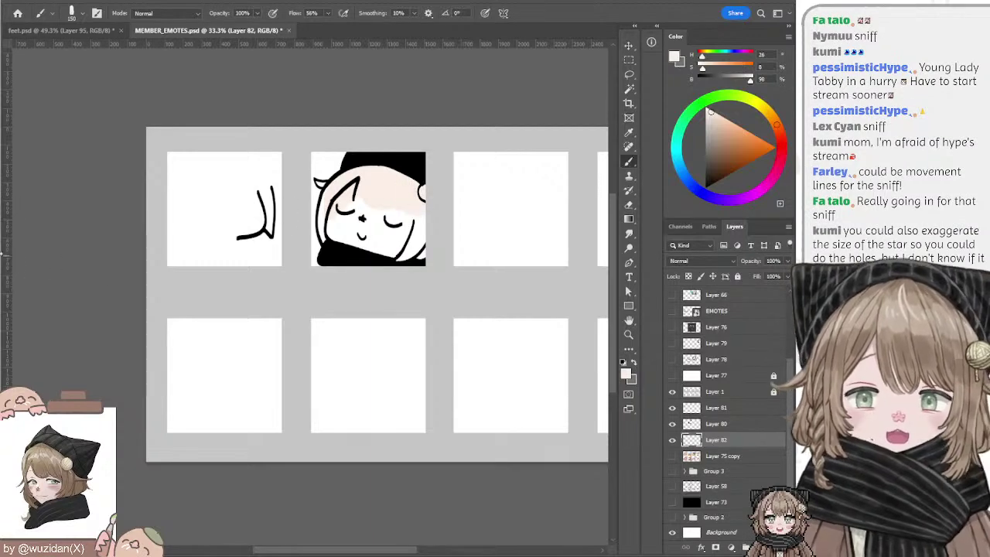
{"action": "key", "text": "ctrl+plus"}
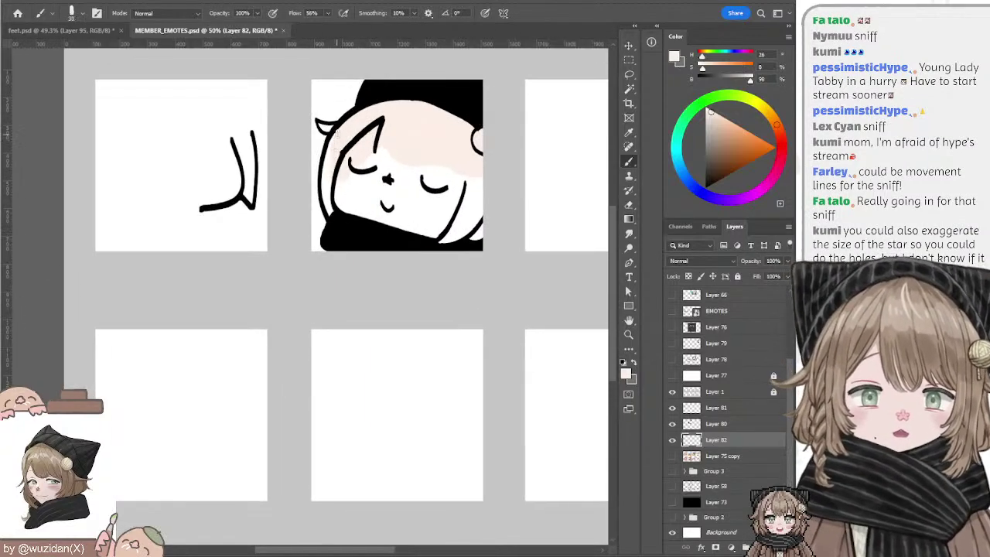
{"action": "left_click_drag", "start_coordinate": [330, 138], "coordinate": [324, 193]}
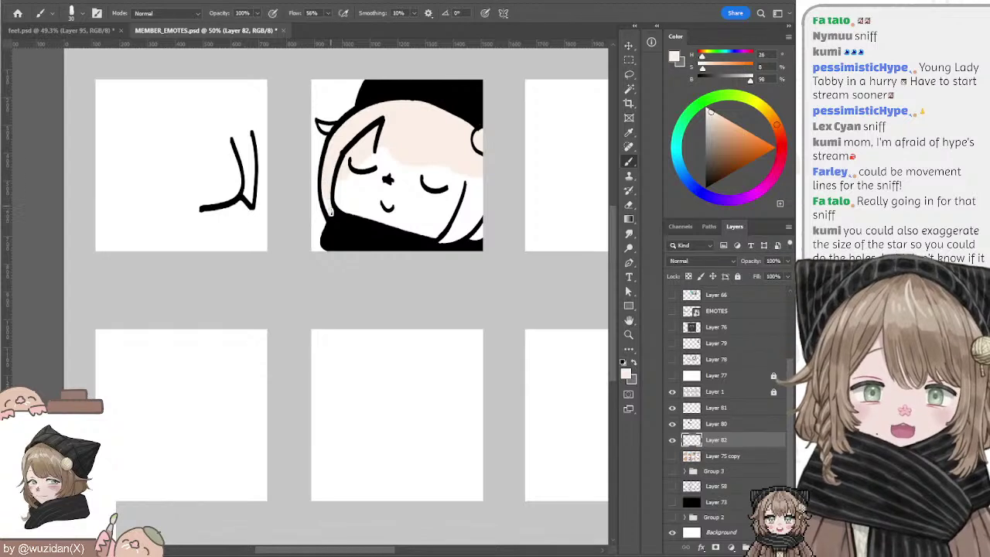
{"action": "key", "text": "bracketright"}
{"action": "key", "text": "bracketright"}
{"action": "key", "text": "bracketright"}
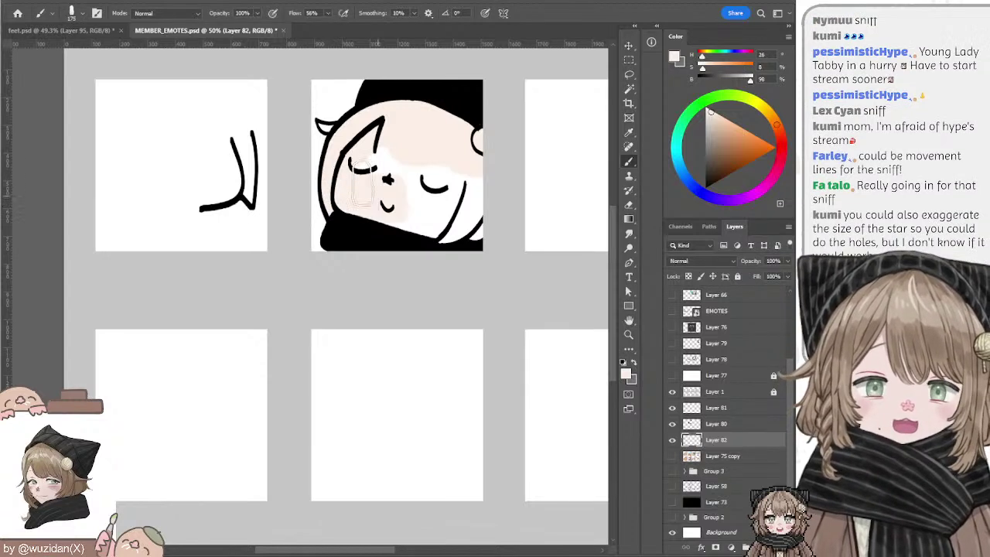
{"action": "mouse_move", "coordinate": [363, 182]}
{"action": "left_mouse_down"}
{"action": "mouse_move", "coordinate": [417, 174]}
{"action": "mouse_move", "coordinate": [463, 201]}
{"action": "mouse_move", "coordinate": [433, 232]}
{"action": "mouse_move", "coordinate": [402, 171]}
{"action": "left_mouse_up"}
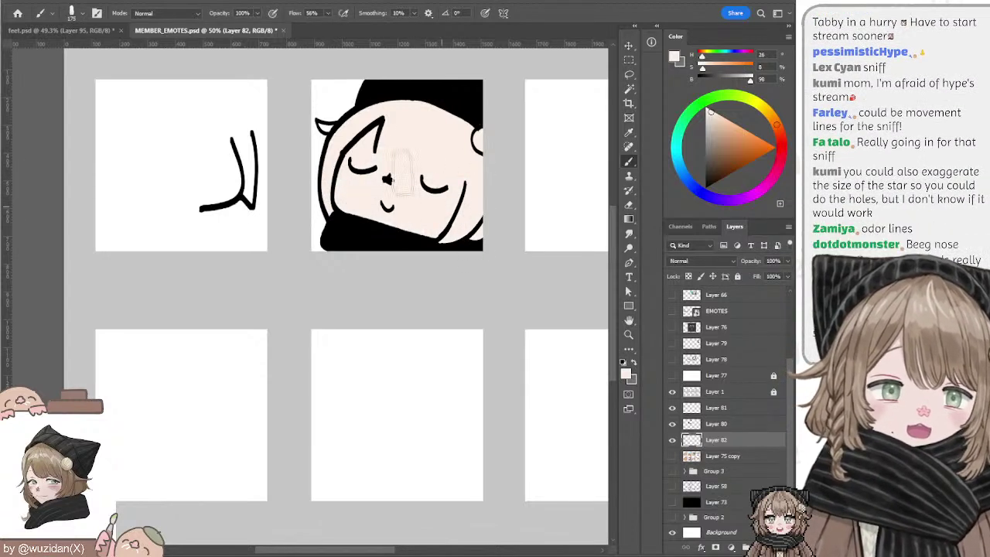
Step: Touch up skin near the ear, hide Group 2, and add new Layer 83
{"action": "key", "text": "bracketleft"}
{"action": "key", "text": "bracketleft"}
{"action": "key", "text": "bracketleft"}
{"action": "mouse_move", "coordinate": [328, 158]}
{"action": "left_mouse_down"}
{"action": "mouse_move", "coordinate": [324, 108]}
{"action": "mouse_move", "coordinate": [329, 143]}
{"action": "mouse_move", "coordinate": [321, 118]}
{"action": "left_mouse_up"}
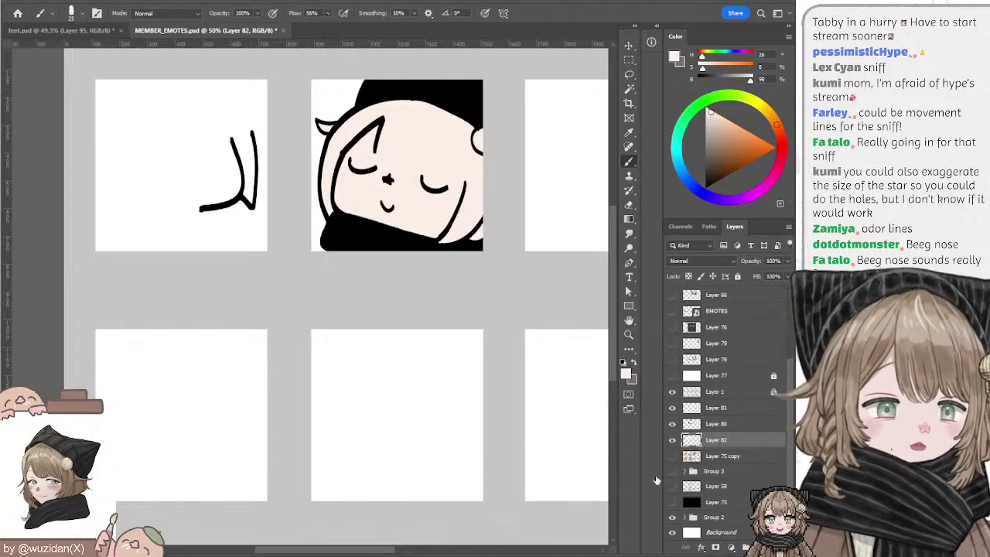
{"action": "left_click", "coordinate": [672, 517]}
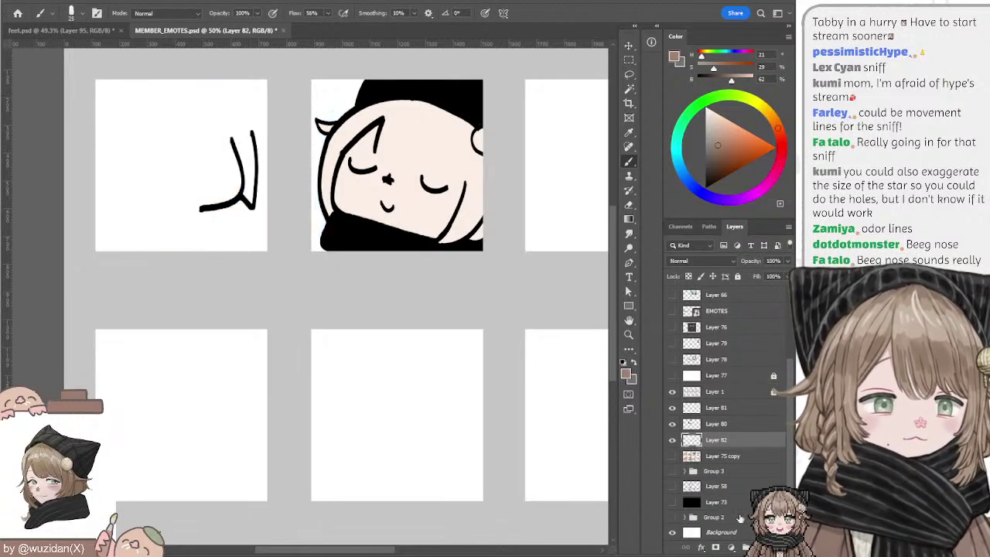
{"action": "left_click", "coordinate": [760, 547]}
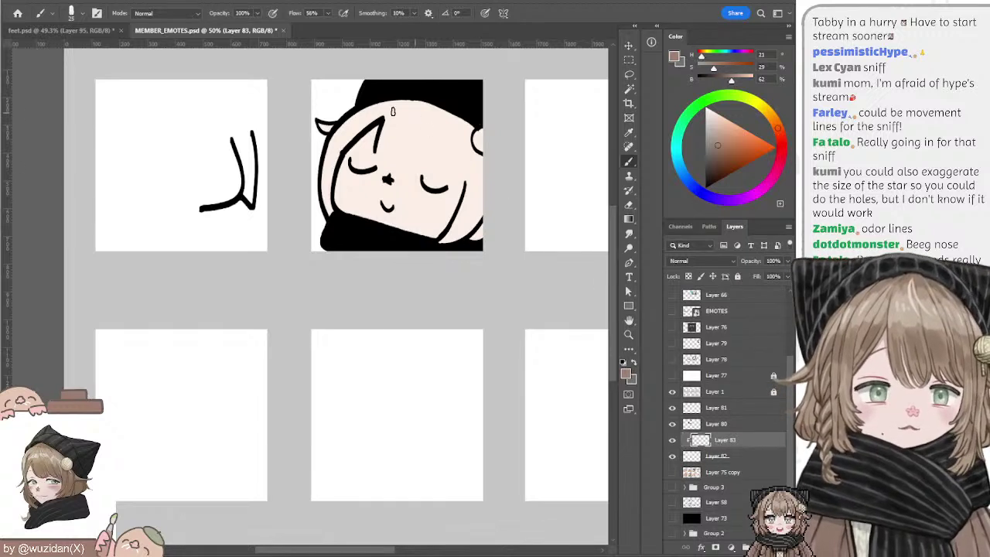
Step: Paint brown hair over the top, fringe band, right edge and upper left
{"action": "mouse_move", "coordinate": [391, 103]}
{"action": "left_mouse_down"}
{"action": "mouse_move", "coordinate": [379, 150]}
{"action": "mouse_move", "coordinate": [473, 174]}
{"action": "left_mouse_up"}
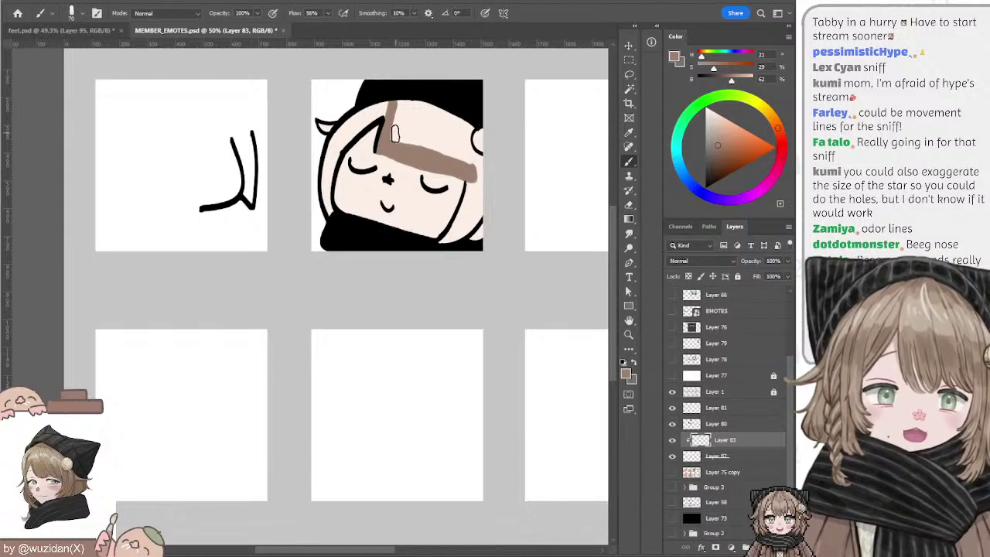
{"action": "key", "text": "ctrl+z"}
{"action": "left_click_drag", "start_coordinate": [385, 143], "coordinate": [473, 171]}
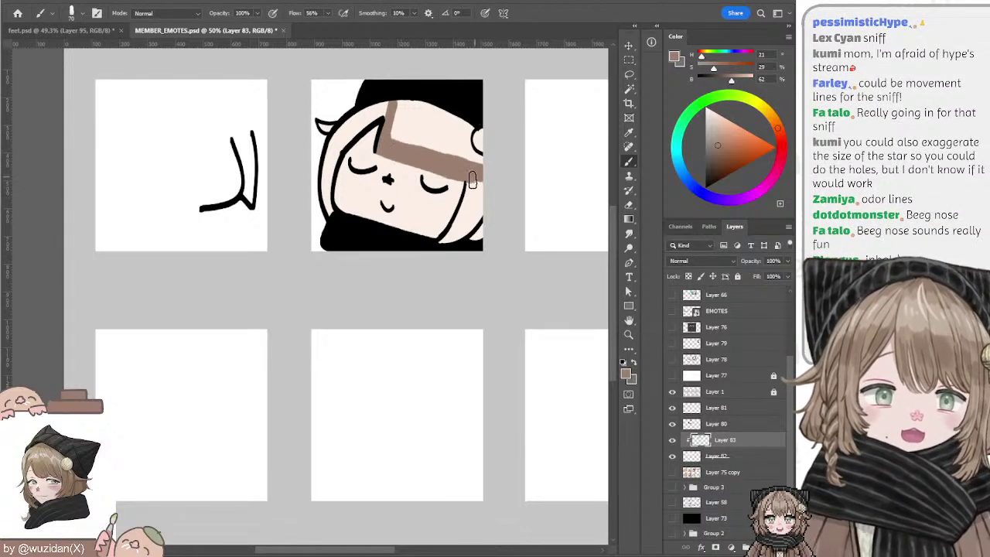
{"action": "mouse_move", "coordinate": [473, 179]}
{"action": "left_mouse_down"}
{"action": "mouse_move", "coordinate": [461, 228]}
{"action": "mouse_move", "coordinate": [477, 209]}
{"action": "mouse_move", "coordinate": [475, 183]}
{"action": "left_mouse_up"}
{"action": "mouse_move", "coordinate": [388, 141]}
{"action": "left_mouse_down"}
{"action": "mouse_move", "coordinate": [432, 143]}
{"action": "mouse_move", "coordinate": [417, 101]}
{"action": "mouse_move", "coordinate": [462, 116]}
{"action": "mouse_move", "coordinate": [471, 154]}
{"action": "mouse_move", "coordinate": [452, 139]}
{"action": "mouse_move", "coordinate": [475, 158]}
{"action": "left_mouse_up"}
{"action": "mouse_move", "coordinate": [374, 114]}
{"action": "left_mouse_down"}
{"action": "mouse_move", "coordinate": [363, 108]}
{"action": "mouse_move", "coordinate": [344, 132]}
{"action": "mouse_move", "coordinate": [350, 116]}
{"action": "mouse_move", "coordinate": [314, 122]}
{"action": "mouse_move", "coordinate": [356, 124]}
{"action": "left_mouse_up"}
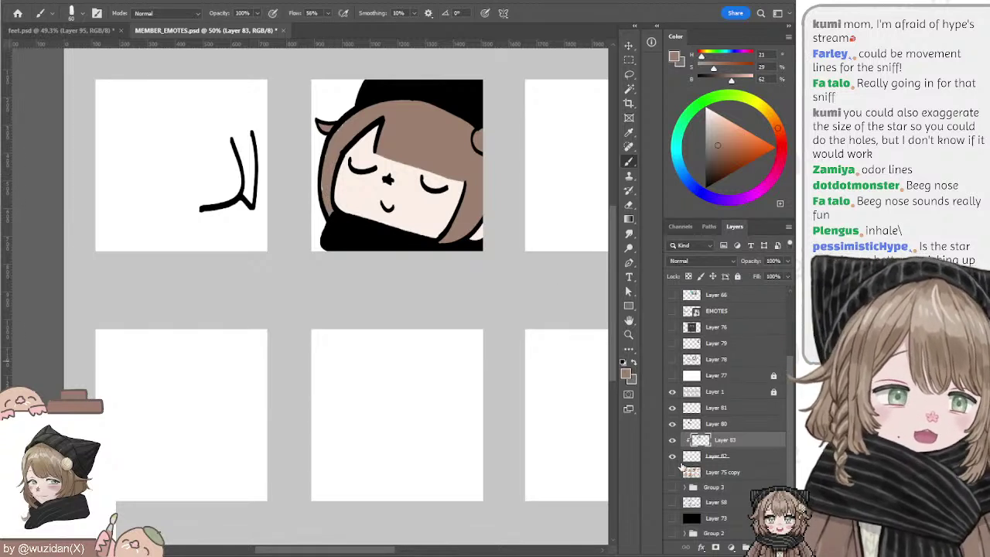
Step: Sample light beige from a Group 2 reference emote for the hair bun on Layer 83
{"action": "left_click", "coordinate": [680, 462]}
{"action": "left_click", "coordinate": [349, 153], "text": "alt"}
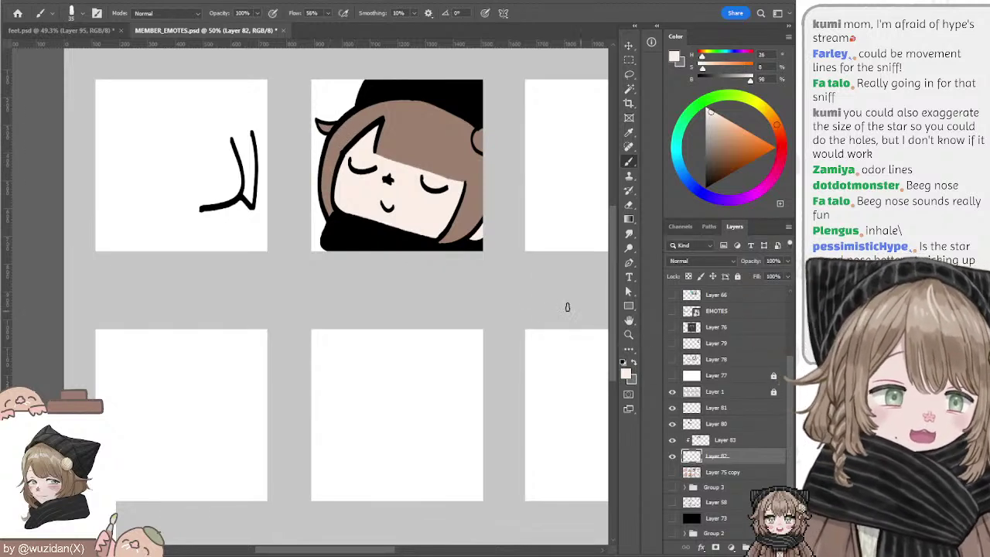
{"action": "left_click", "coordinate": [700, 441]}
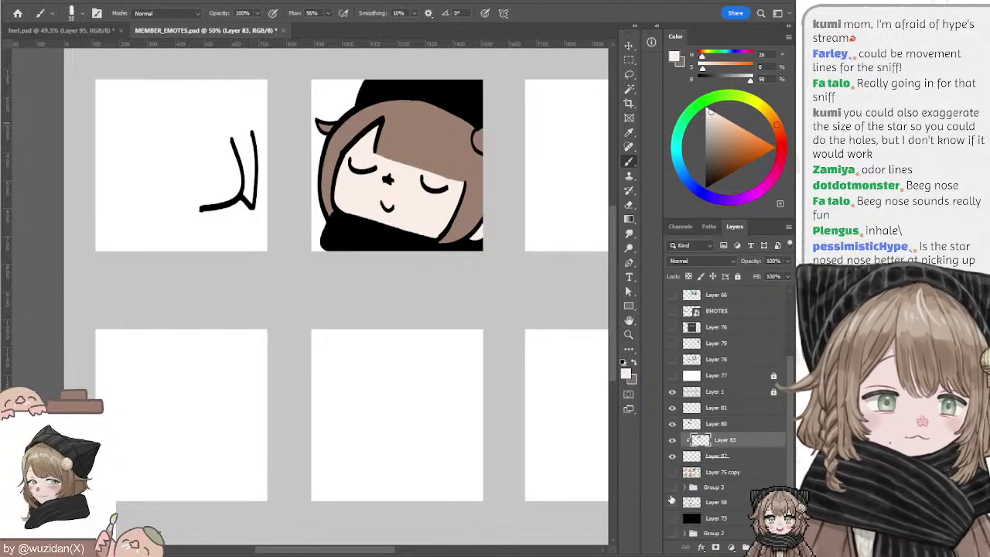
{"action": "left_click", "coordinate": [672, 534]}
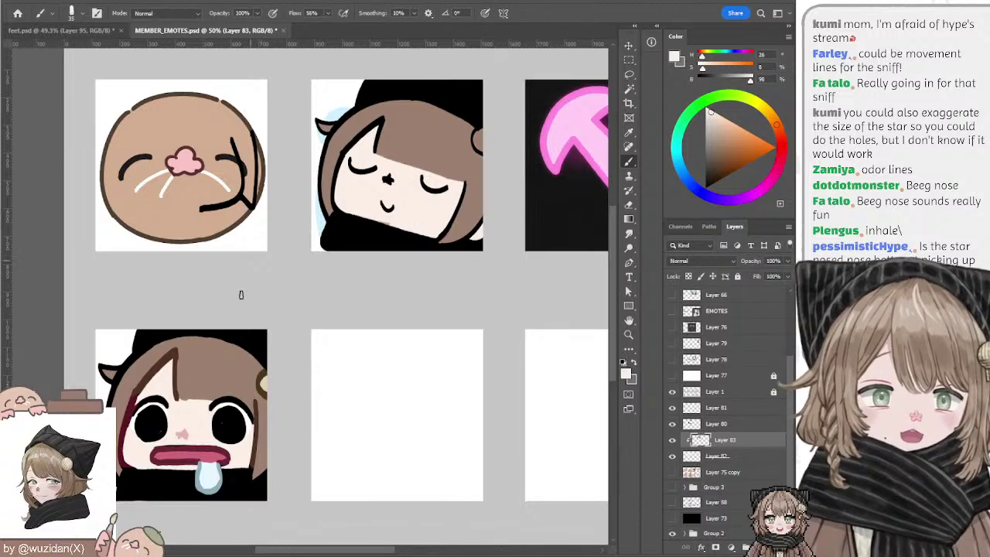
{"action": "left_click", "coordinate": [202, 379], "text": "alt"}
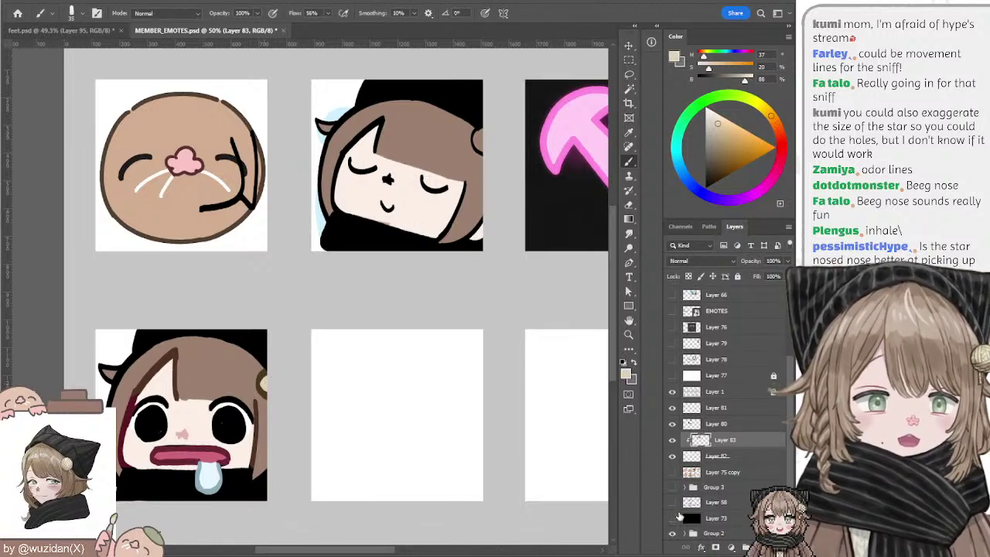
{"action": "left_click", "coordinate": [672, 534]}
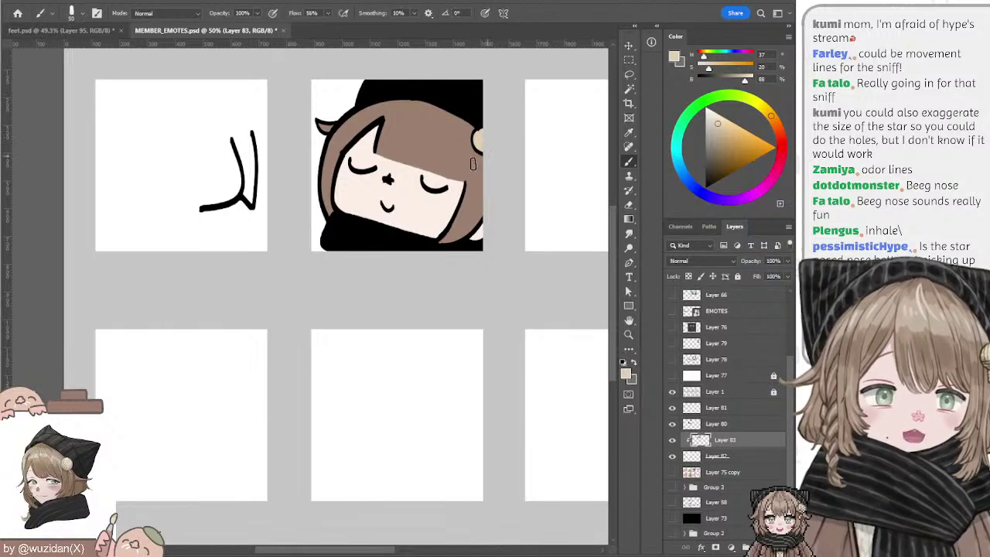
Step: Select Layer 80, set black as the painting colour, and add a new layer above it
{"action": "key", "text": "alt+bracketright"}
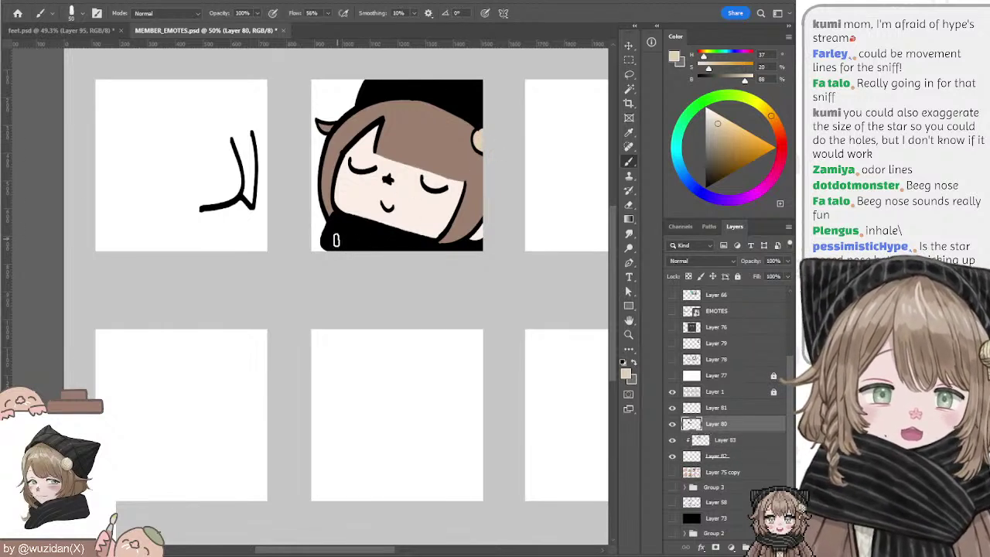
{"action": "left_click", "coordinate": [325, 246], "text": "alt"}
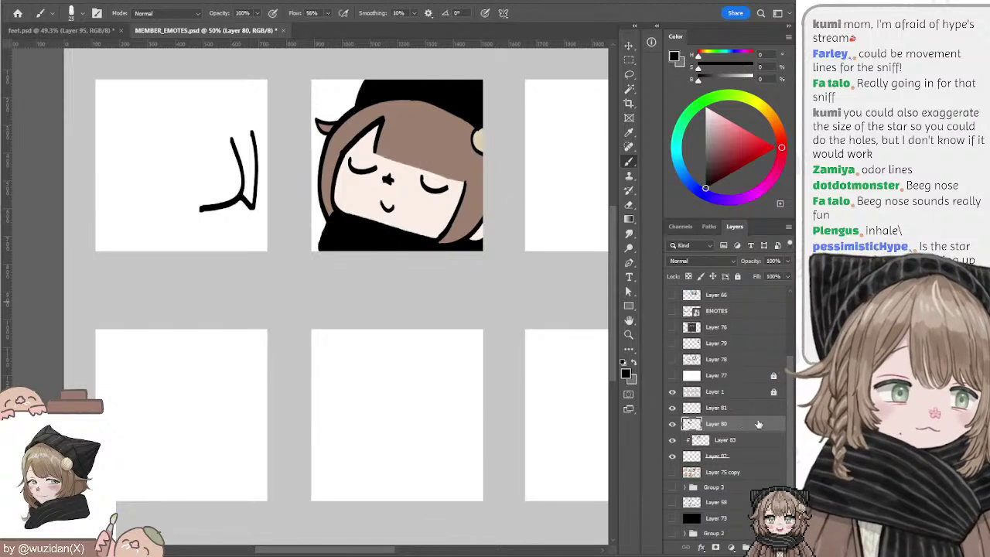
{"action": "left_click", "coordinate": [672, 423]}
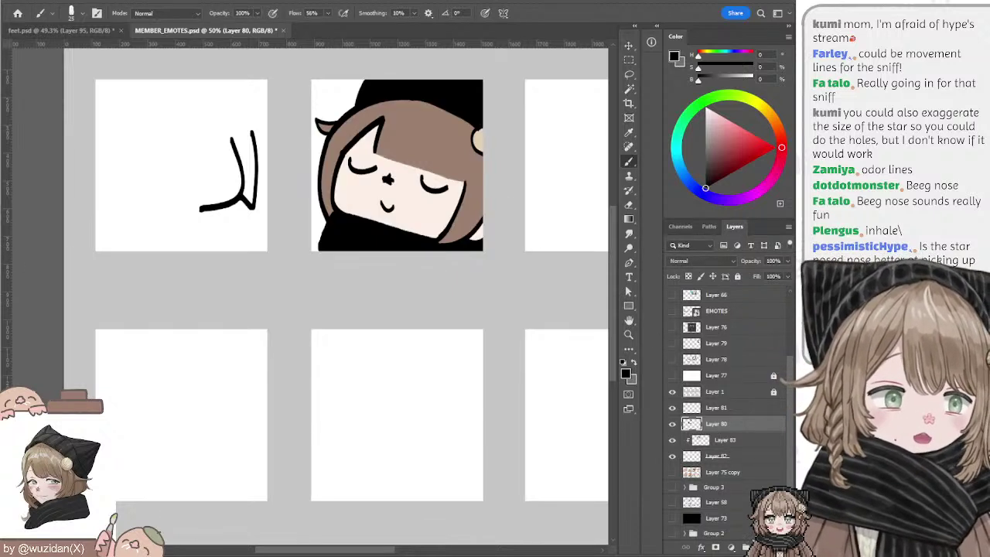
{"action": "left_click", "coordinate": [752, 540]}
Step: Clip the new layer to Layer 80 and toggle the Group 2 emotes for colour reference
{"action": "left_click", "coordinate": [697, 426], "text": "alt"}
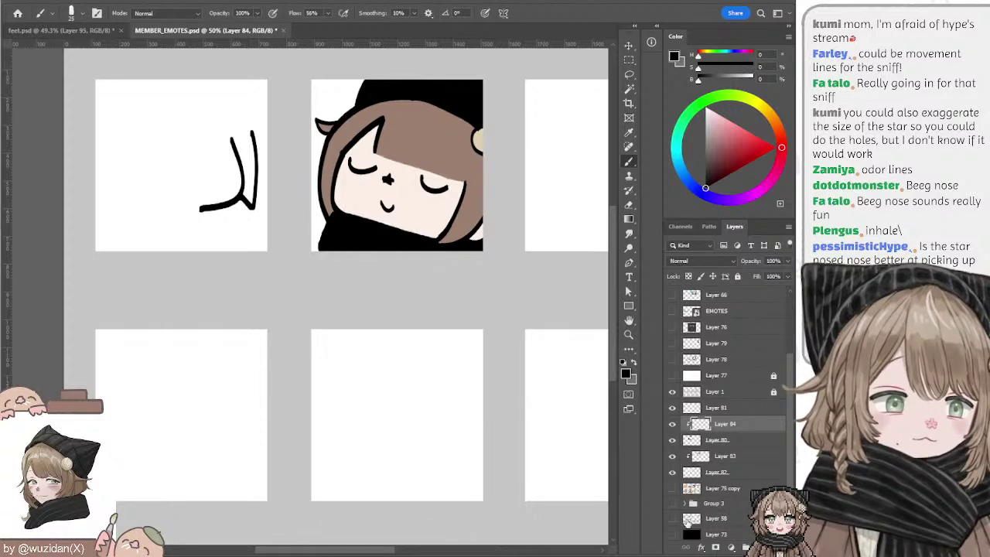
{"action": "scroll", "coordinate": [687, 515], "scroll_direction": "down", "scroll_amount": 2}
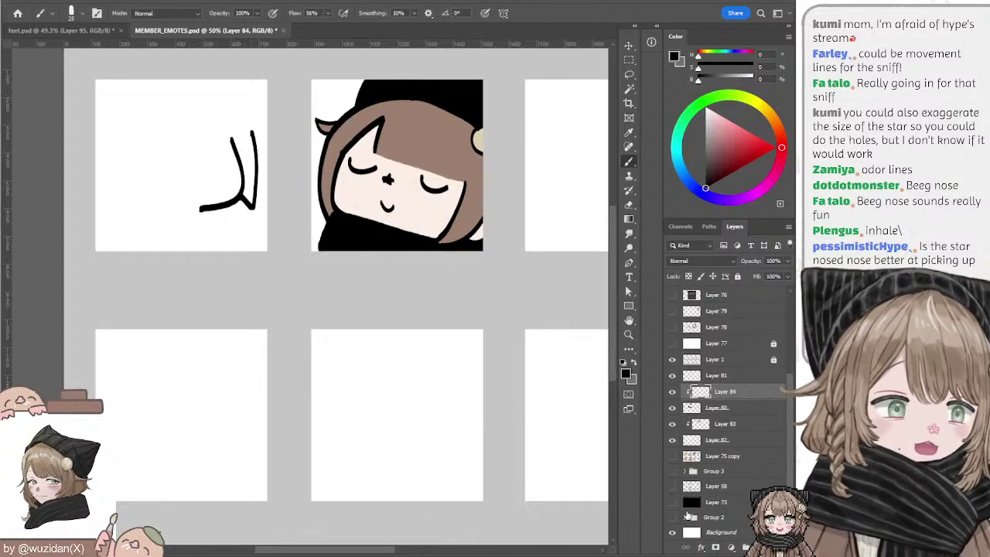
{"action": "left_click", "coordinate": [672, 517]}
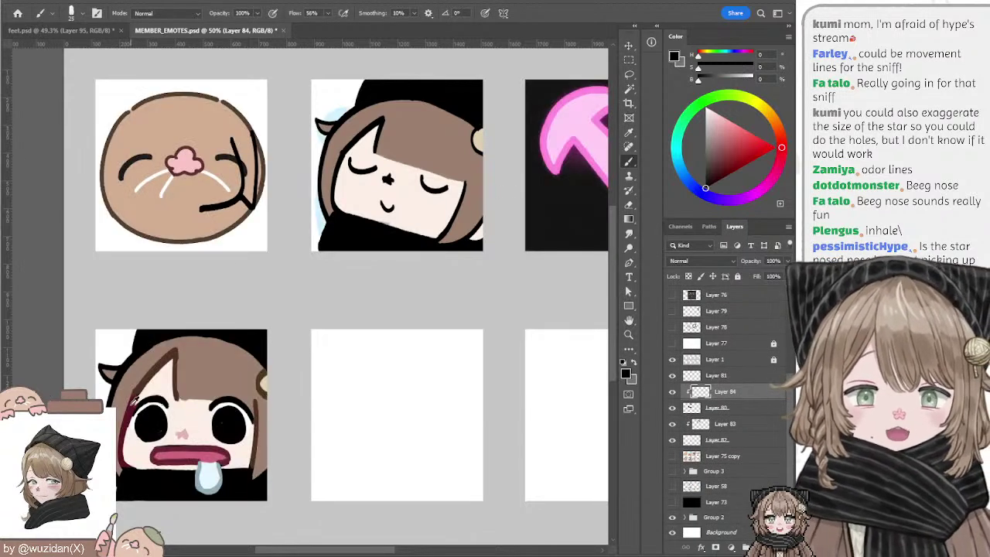
{"action": "left_click", "coordinate": [672, 517]}
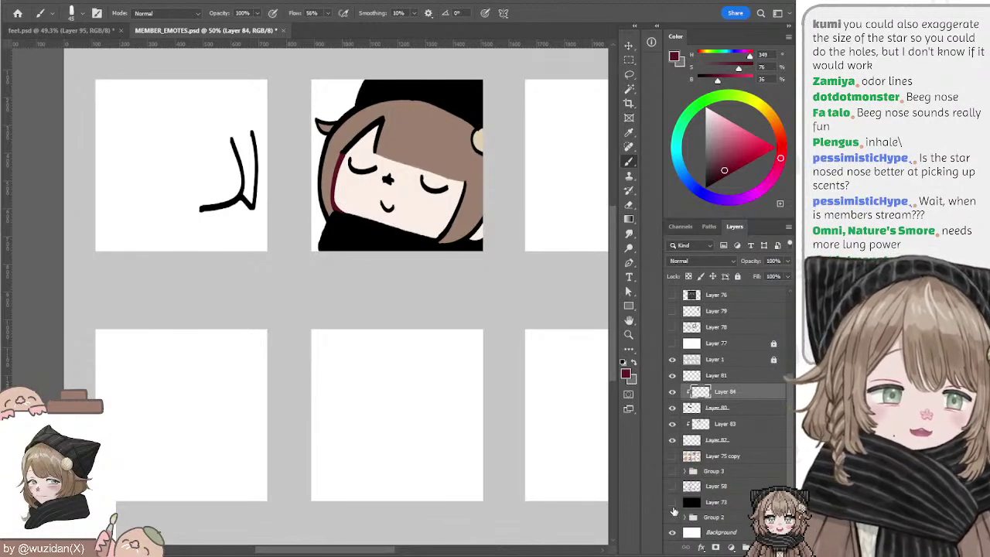
{"action": "left_click", "coordinate": [672, 516]}
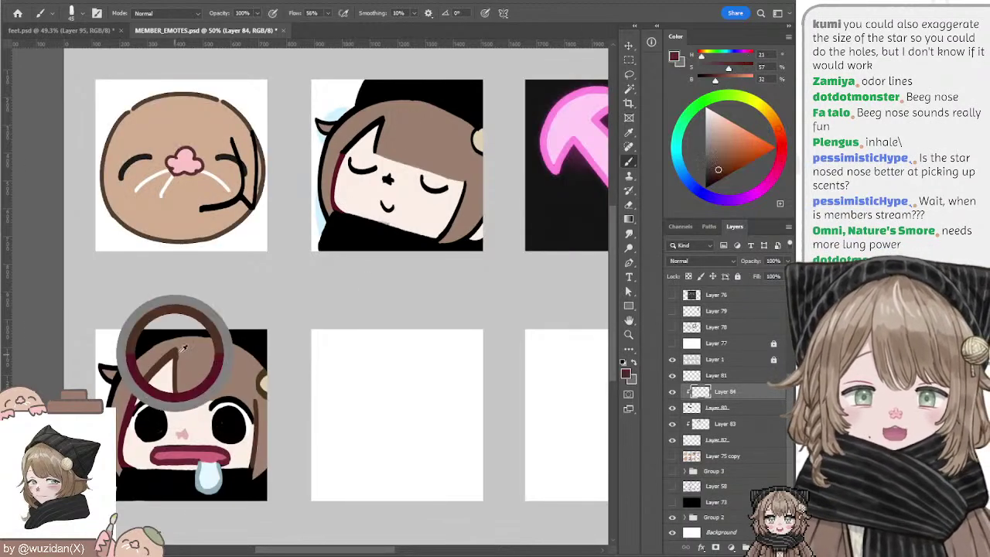
{"action": "left_click", "coordinate": [672, 516]}
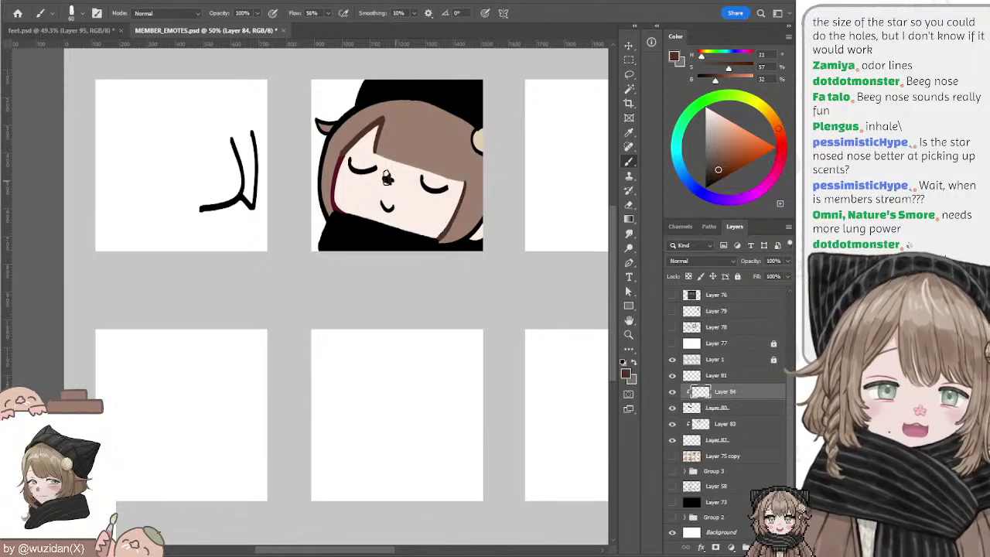
Step: Sample the pink nose colour from a finished emote, then make Layer 82 active
{"action": "left_click", "coordinate": [672, 516]}
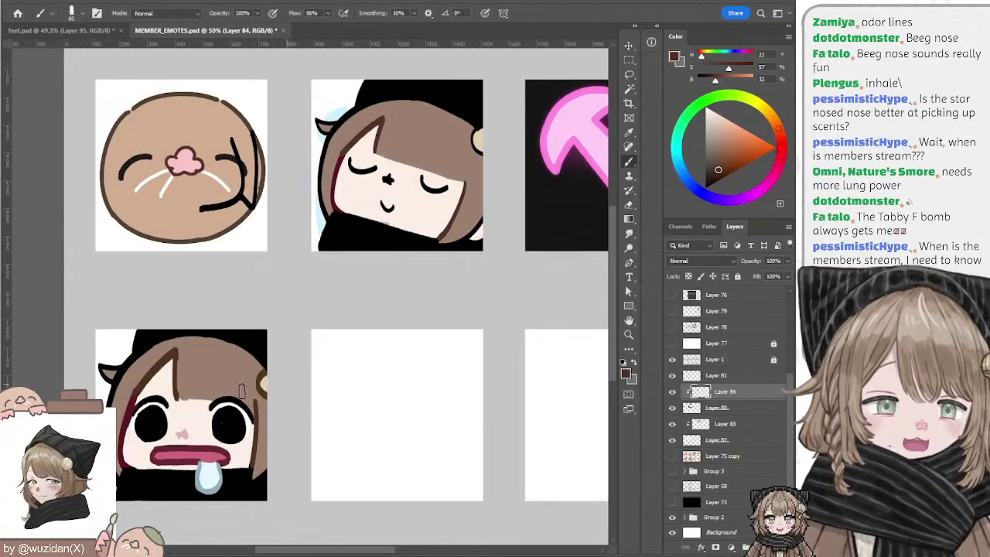
{"action": "left_click", "coordinate": [183, 431], "text": "alt"}
{"action": "left_click", "coordinate": [672, 517]}
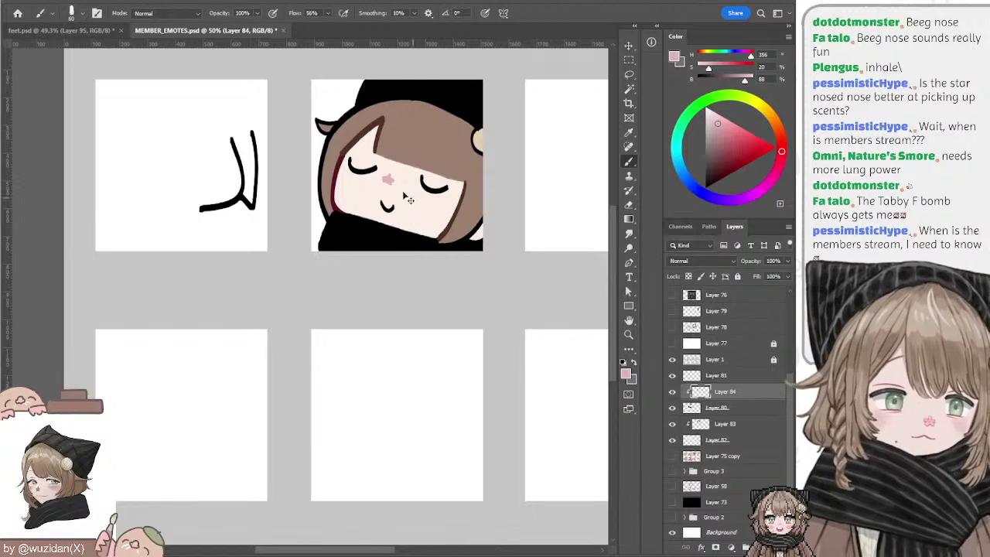
{"action": "left_click", "coordinate": [697, 440]}
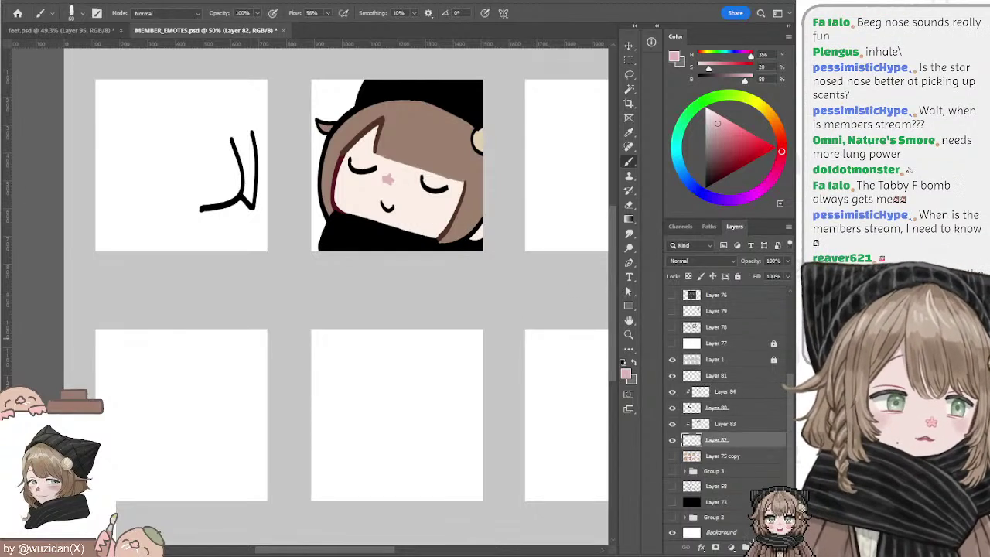
Step: On a new layer clipped to Layer 82, brush lightened pink blush onto the sleepy face's cheeks
{"action": "key", "text": "ctrl+shift+alt+n"}
{"action": "key", "text": "ctrl+alt+g"}
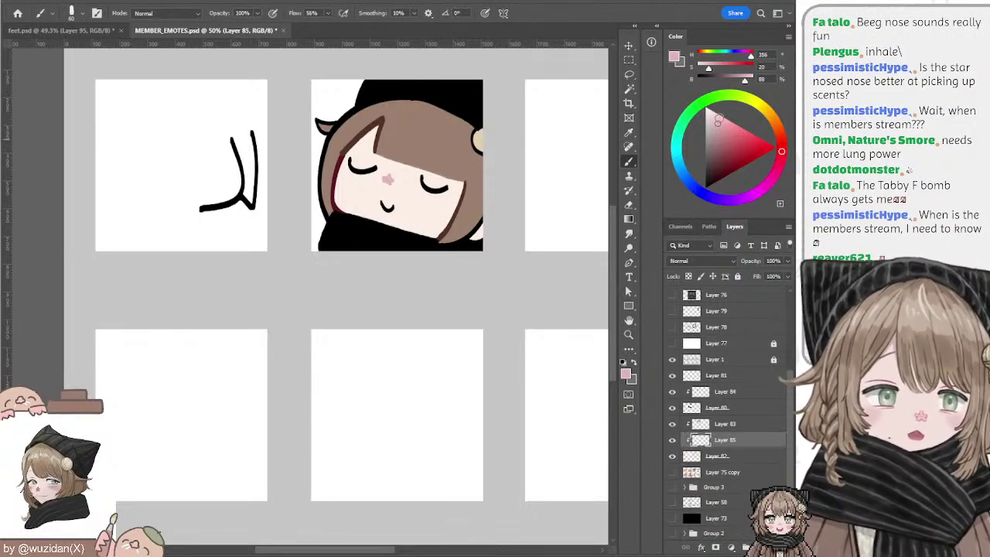
{"action": "left_click", "coordinate": [718, 116]}
{"action": "left_click_drag", "start_coordinate": [437, 201], "coordinate": [439, 211]}
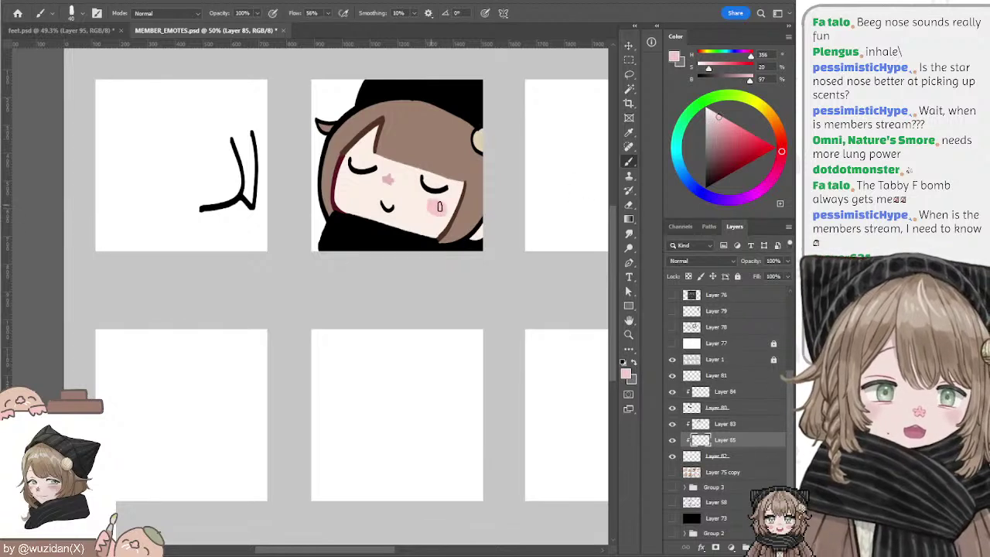
{"action": "key", "text": "ctrl+z"}
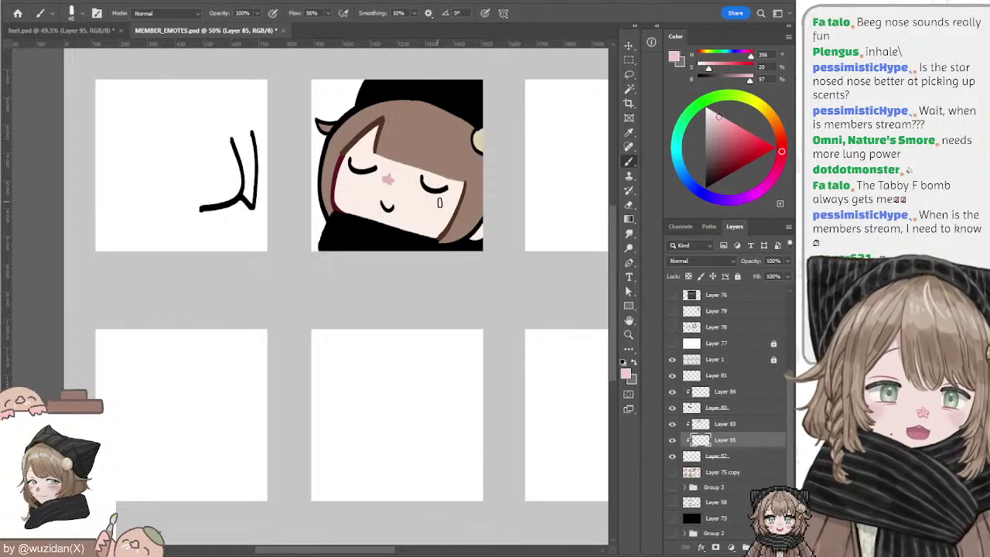
{"action": "left_click_drag", "start_coordinate": [431, 199], "coordinate": [447, 207]}
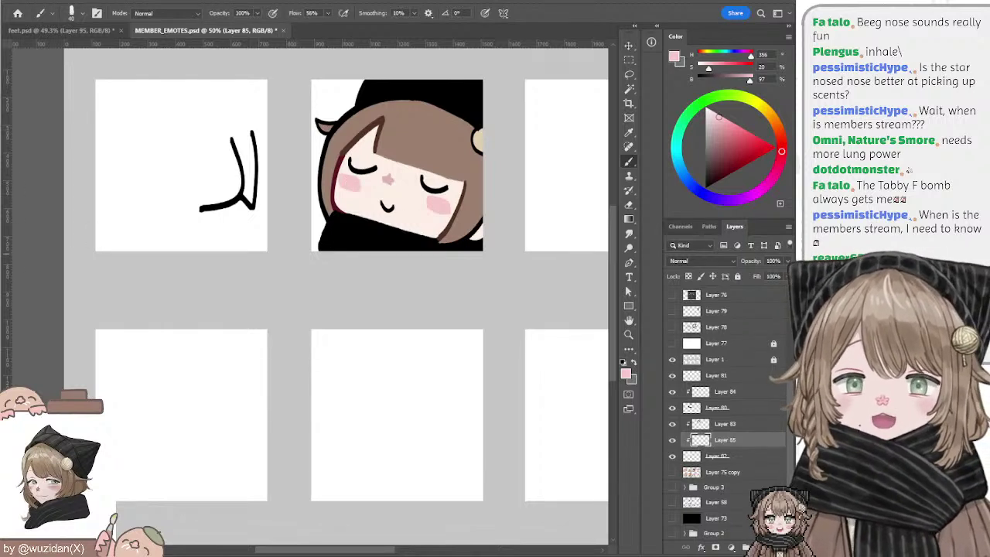
{"action": "key", "text": "ctrl+minus"}
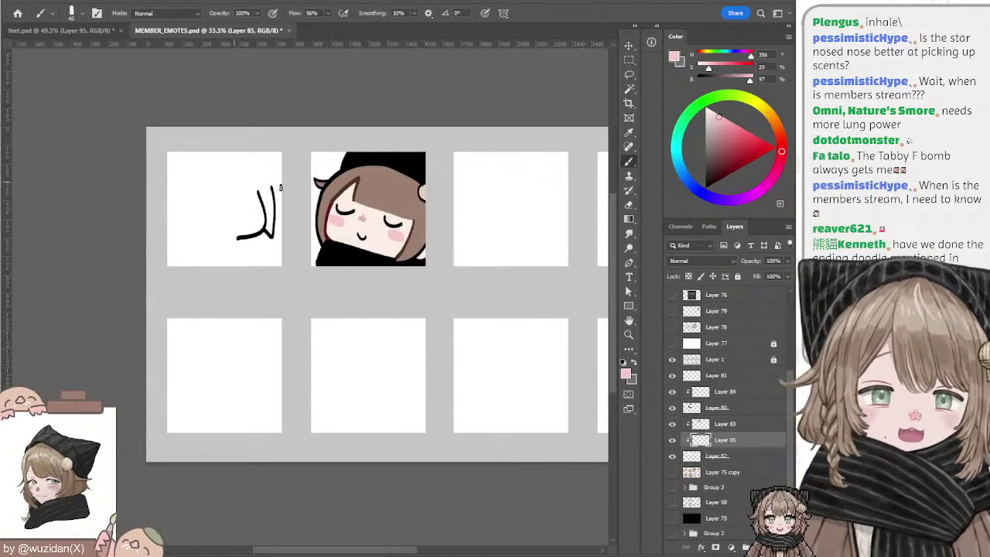
Step: Sample black from Layer 81's outline, add a new layer, and bring the third frame into view
{"action": "left_click", "coordinate": [358, 176], "text": "ctrl"}
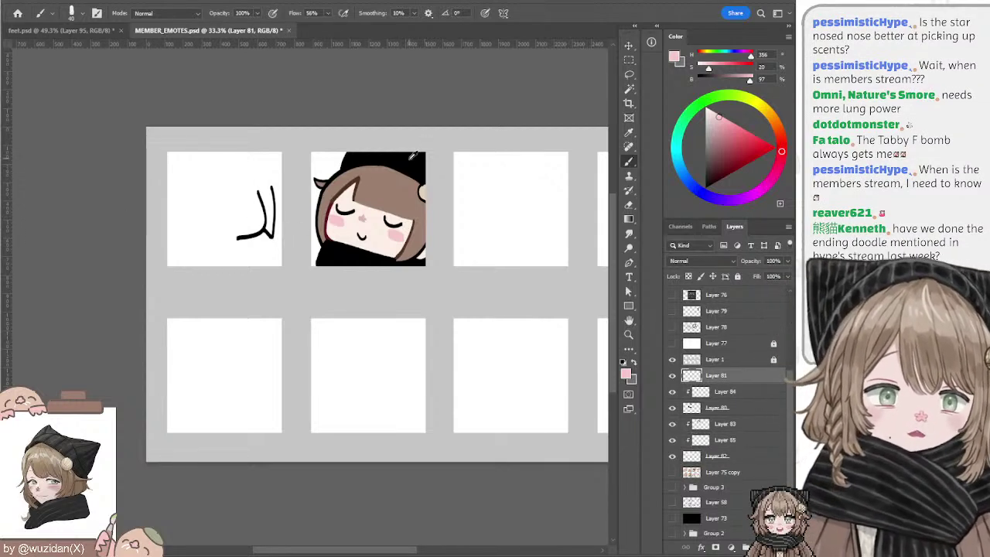
{"action": "left_click", "coordinate": [413, 157], "text": "alt"}
{"action": "key", "text": "ctrl+shift+alt+n"}
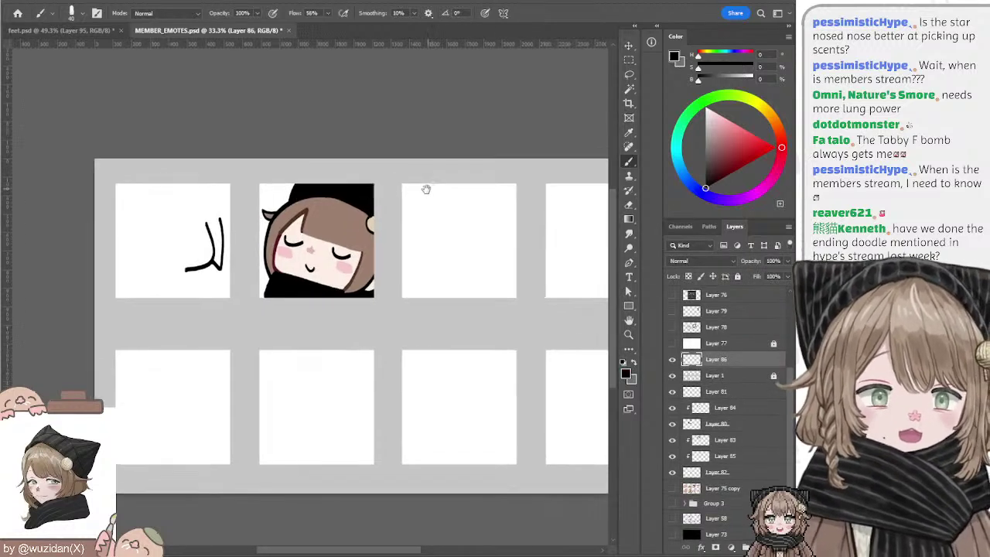
{"action": "left_click_drag", "start_coordinate": [511, 168], "coordinate": [409, 218]}
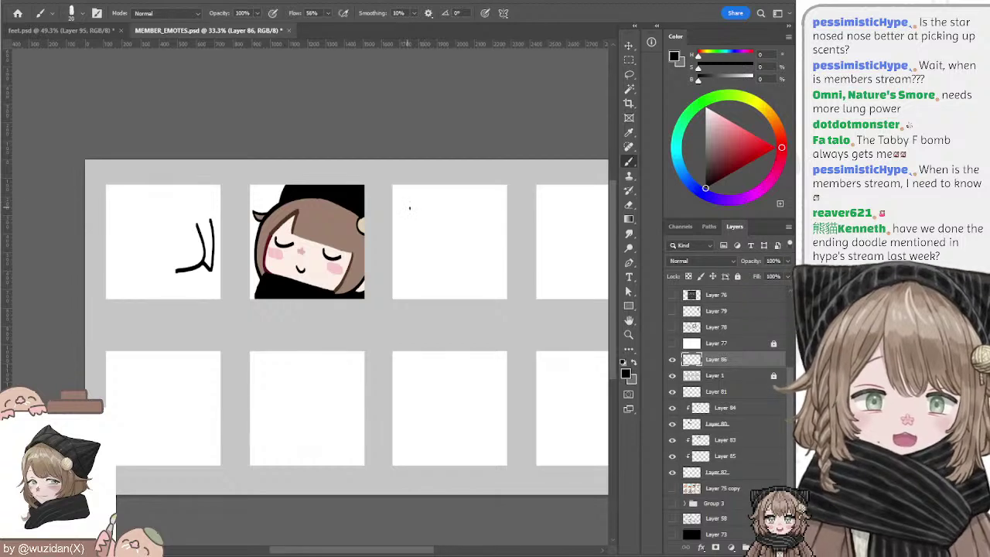
{"action": "left_click_drag", "start_coordinate": [455, 216], "coordinate": [395, 167]}
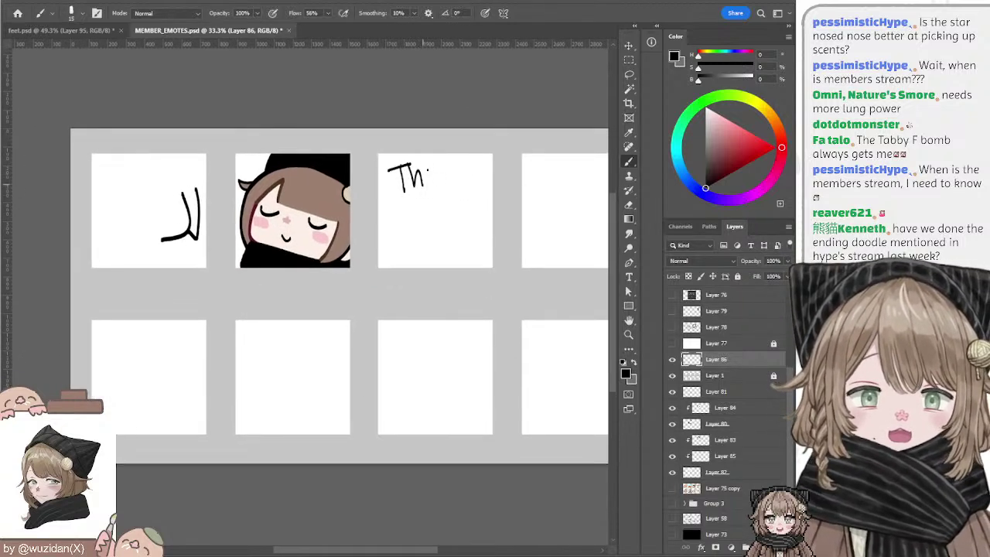
Step: Handwrite 'Thank you for sniffing !' in black across the third emote frame
{"action": "left_click_drag", "start_coordinate": [428, 172], "coordinate": [548, 175]}
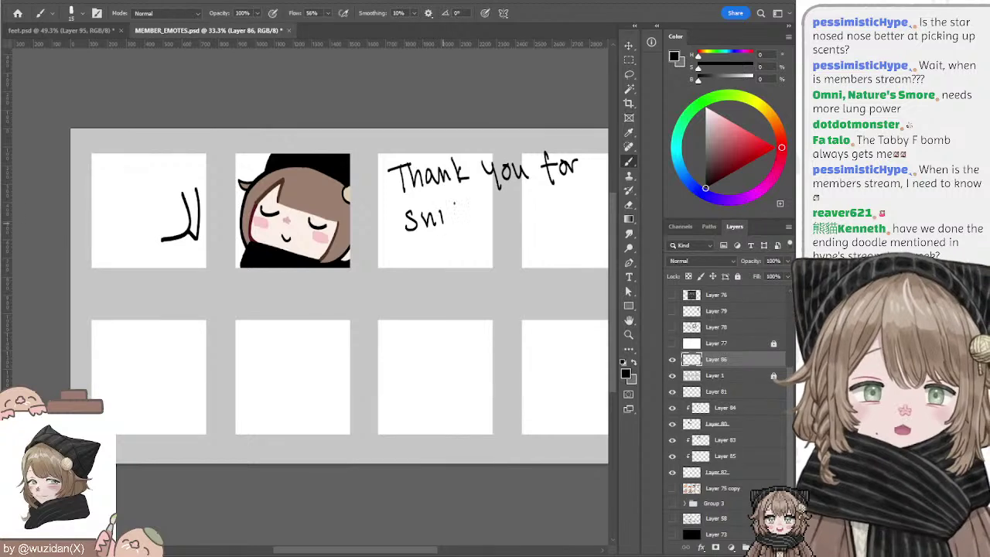
{"action": "left_click_drag", "start_coordinate": [454, 200], "coordinate": [455, 229]}
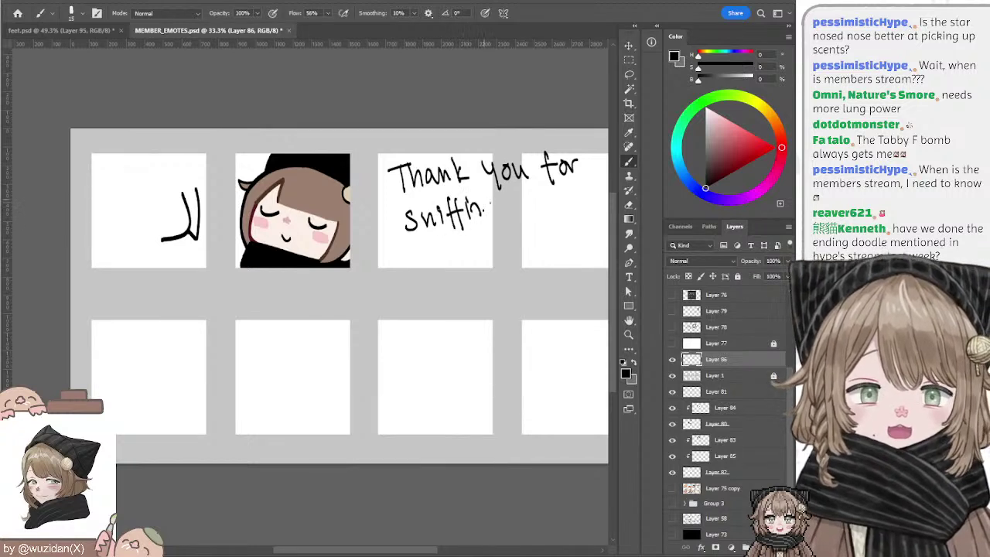
{"action": "left_click_drag", "start_coordinate": [514, 197], "coordinate": [513, 211]}
{"action": "left_click", "coordinate": [513, 217]}
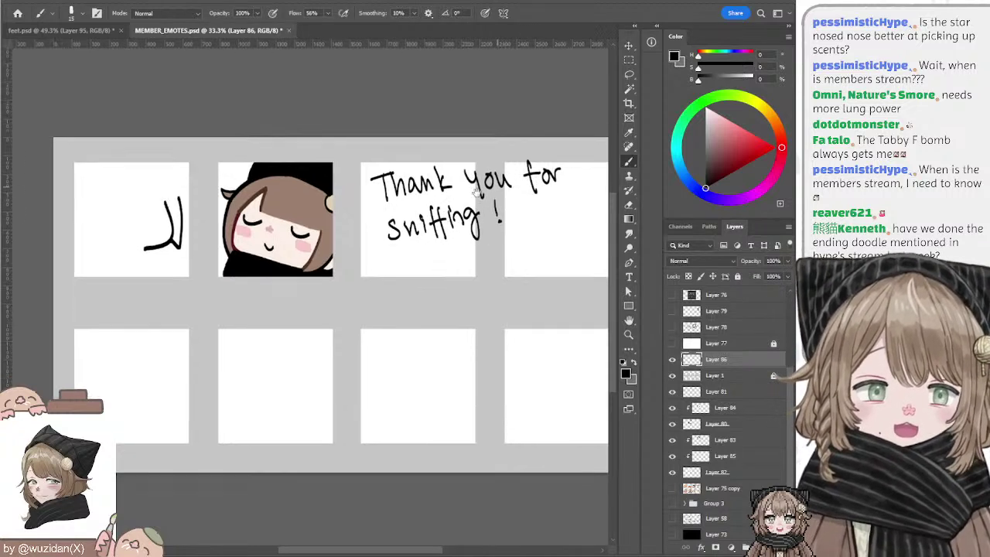
{"action": "left_click_drag", "start_coordinate": [514, 106], "coordinate": [437, 126]}
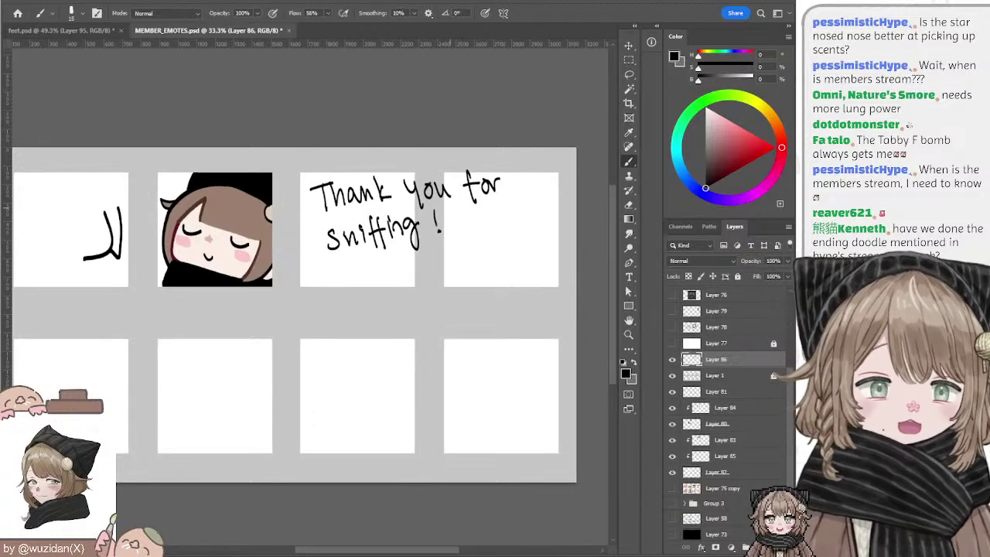
{"action": "left_click_drag", "start_coordinate": [488, 228], "coordinate": [481, 227]}
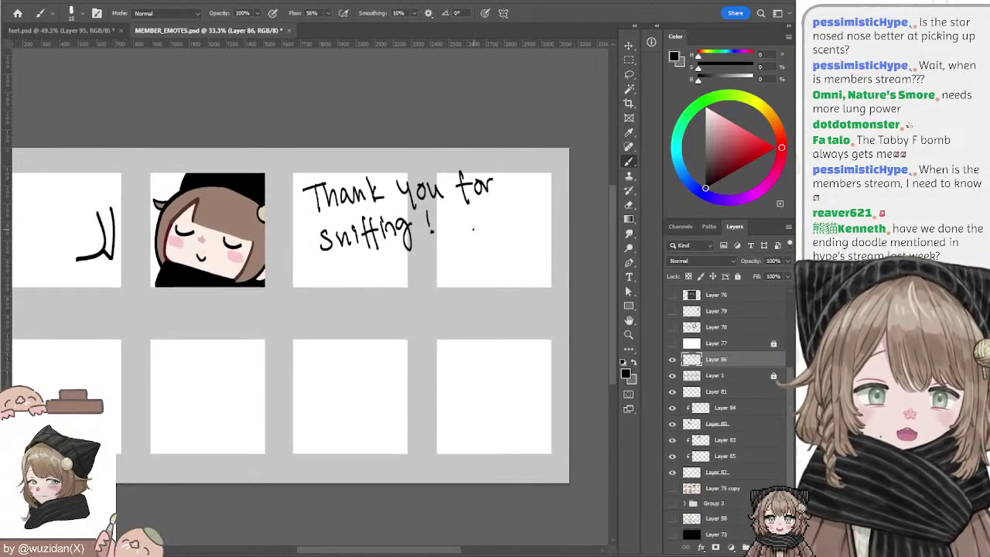
Step: Erase the stray black mark in the first frame on the layer below
{"action": "key", "text": "e"}
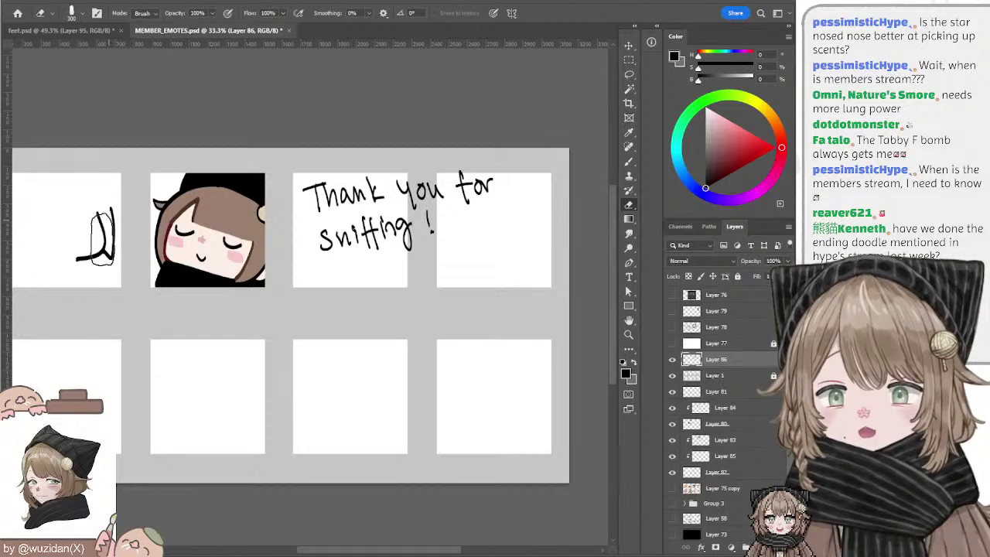
{"action": "key", "text": "alt+bracketleft"}
{"action": "key", "text": "alt+bracketleft"}
{"action": "left_click_drag", "start_coordinate": [96, 232], "coordinate": [107, 238]}
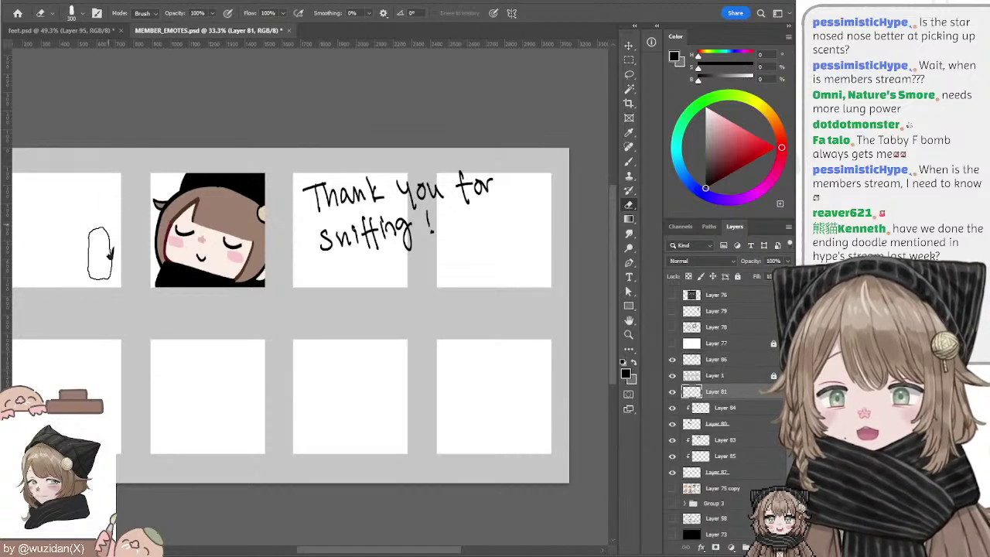
Step: Brush a tiny black-hatted figure doodle with 'OUTT!' lettering in the fourth frame
{"action": "key", "text": "b"}
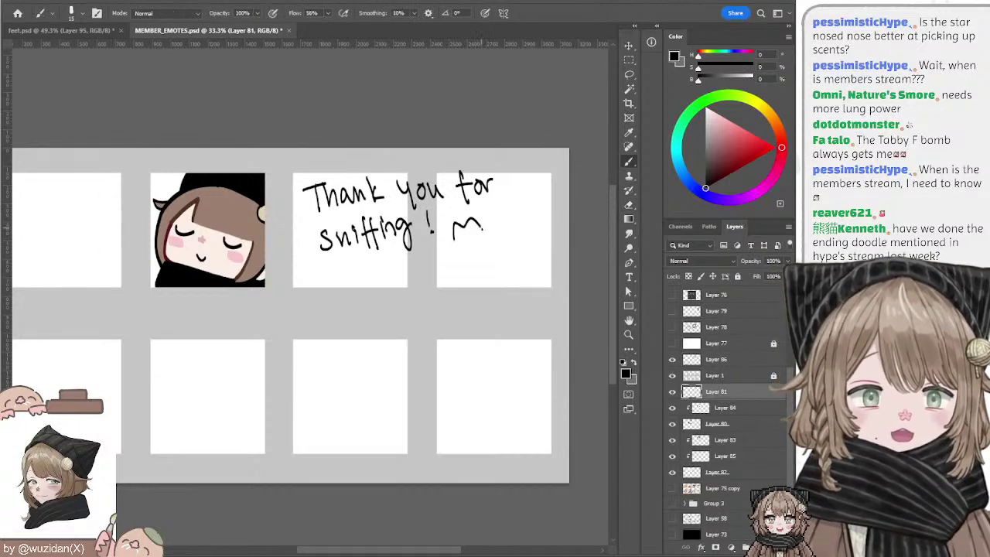
{"action": "left_click_drag", "start_coordinate": [456, 227], "coordinate": [470, 232]}
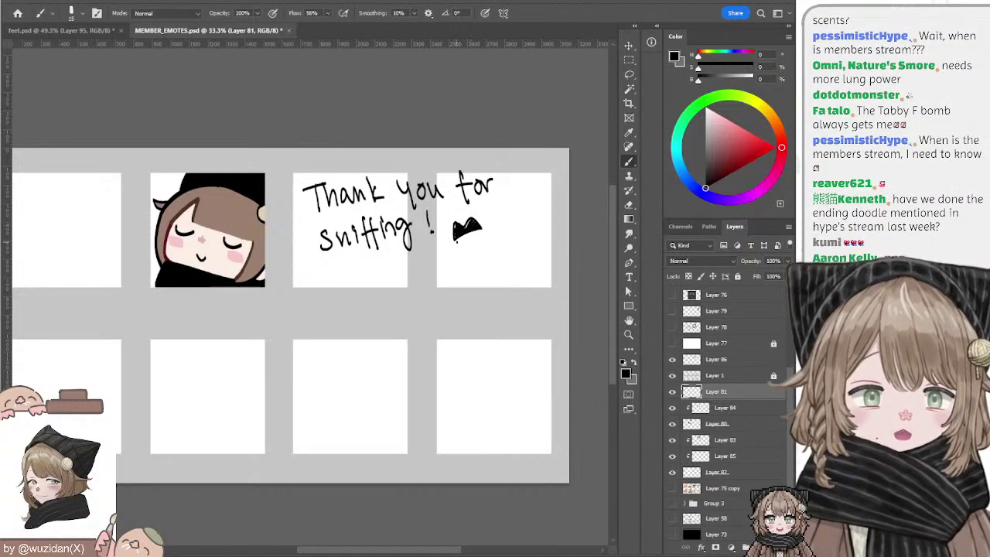
{"action": "mouse_move", "coordinate": [457, 236]}
{"action": "left_mouse_down"}
{"action": "mouse_move", "coordinate": [480, 235]}
{"action": "mouse_move", "coordinate": [473, 265]}
{"action": "left_mouse_up"}
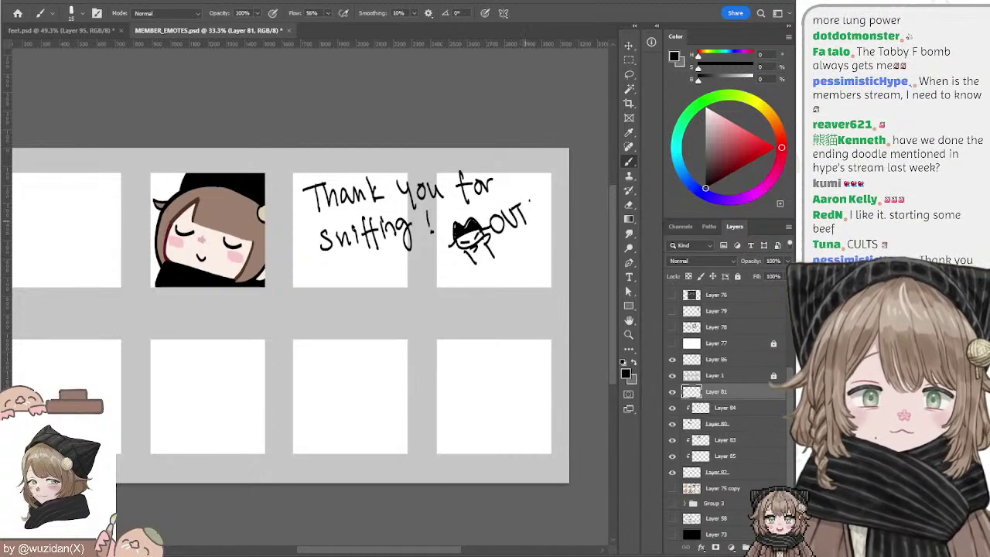
{"action": "left_click_drag", "start_coordinate": [530, 203], "coordinate": [530, 224]}
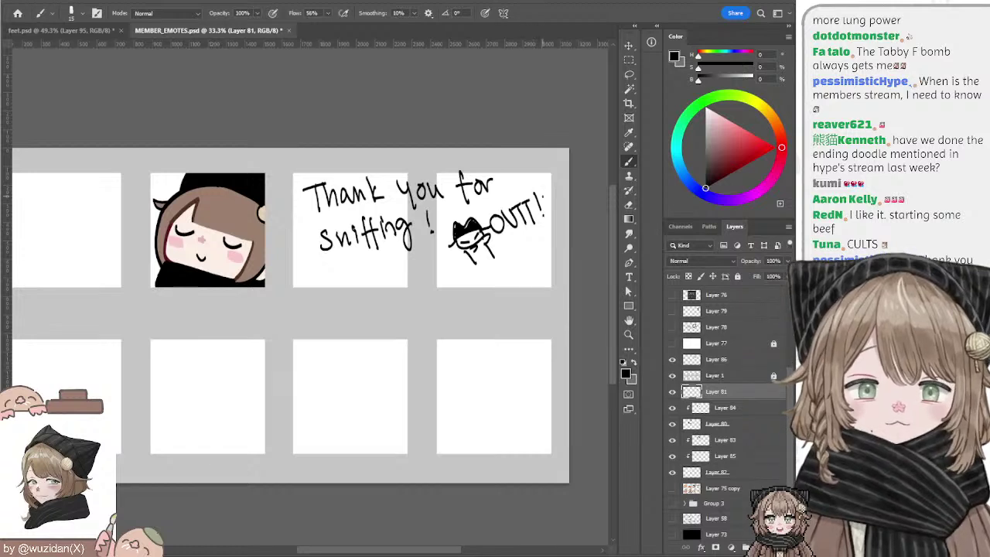